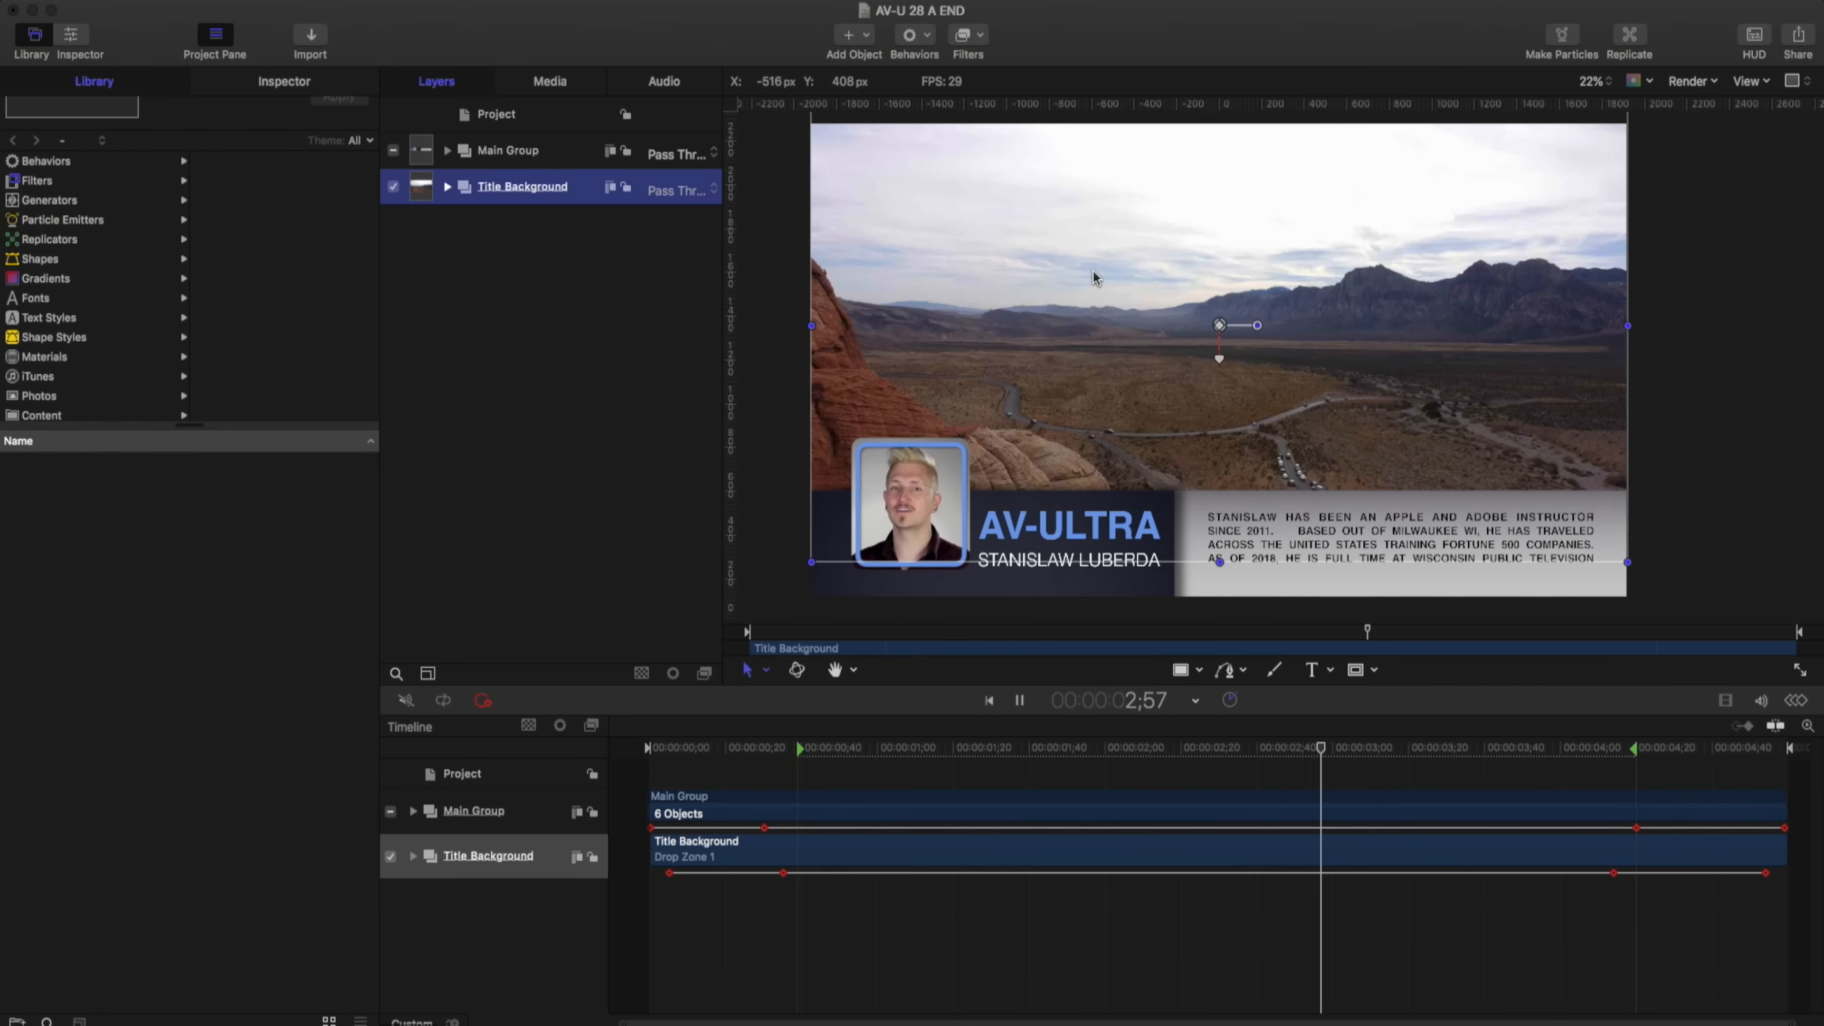
Examine the Main Group, the Title Background group with its drop zone, and the project's published parameters
{"action": "left_click", "coordinate": [517, 151]}
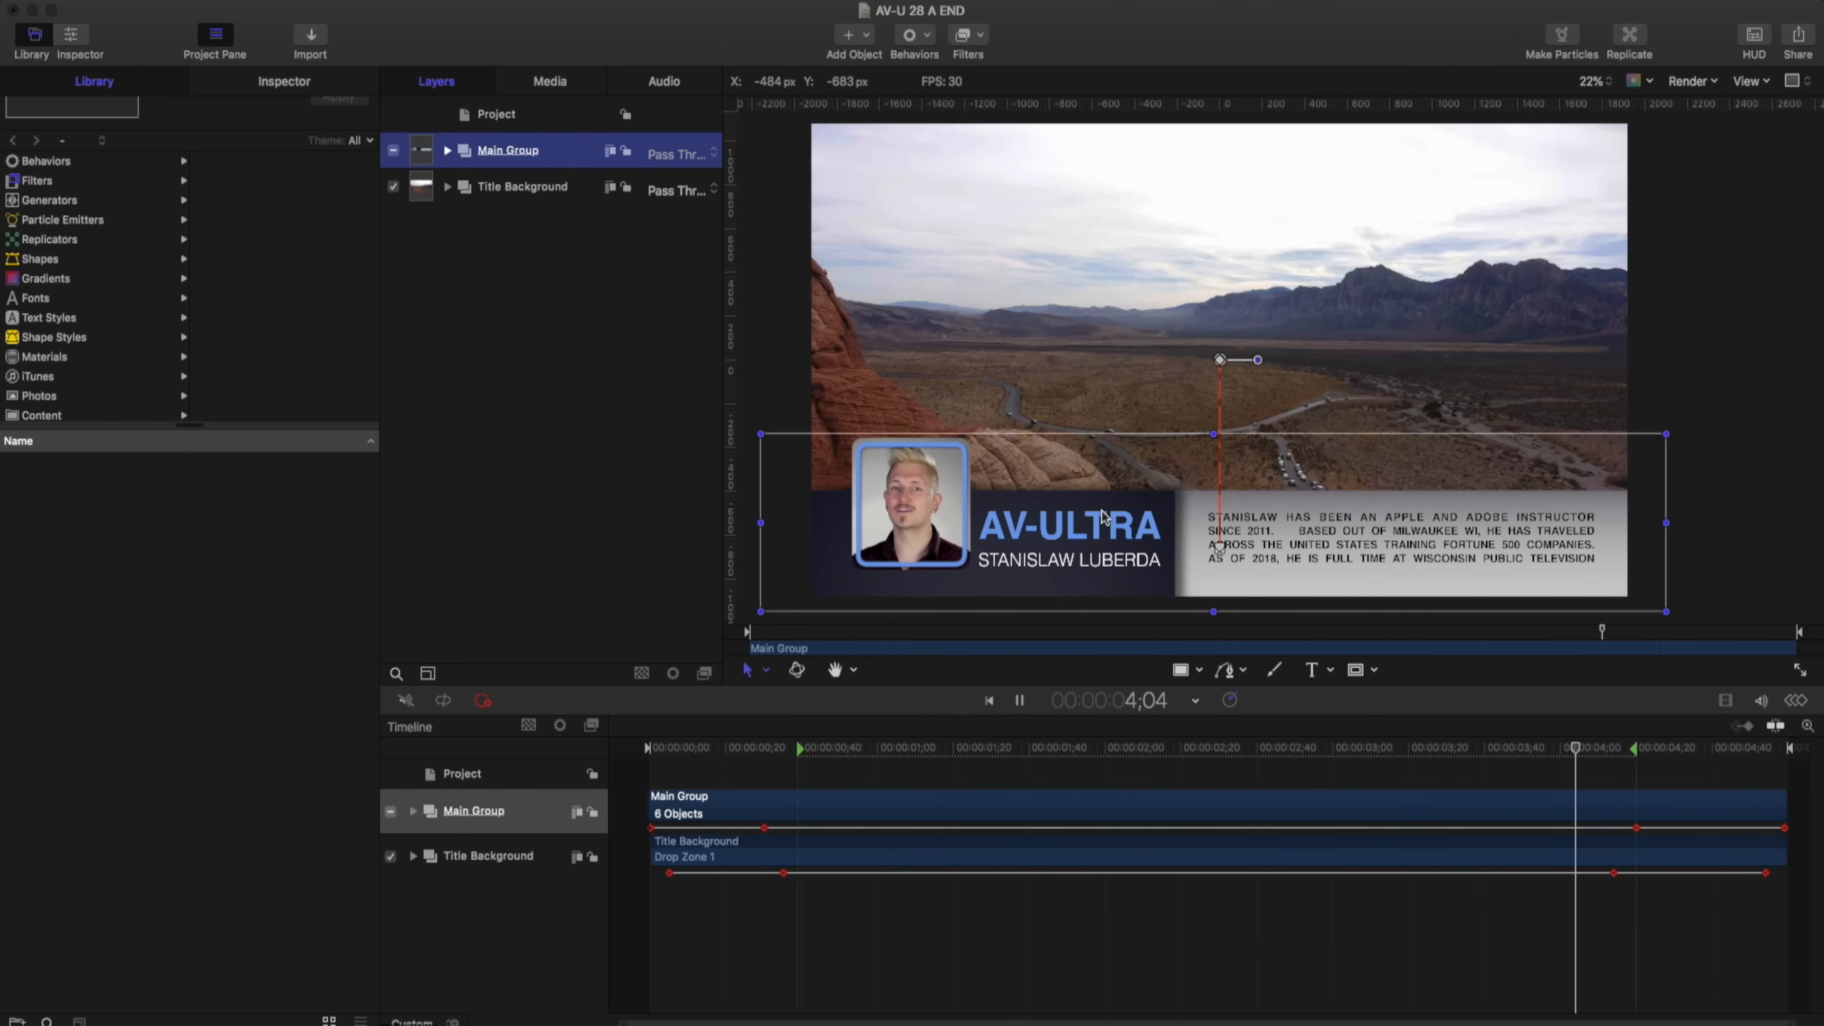
{"action": "left_click", "coordinate": [449, 188]}
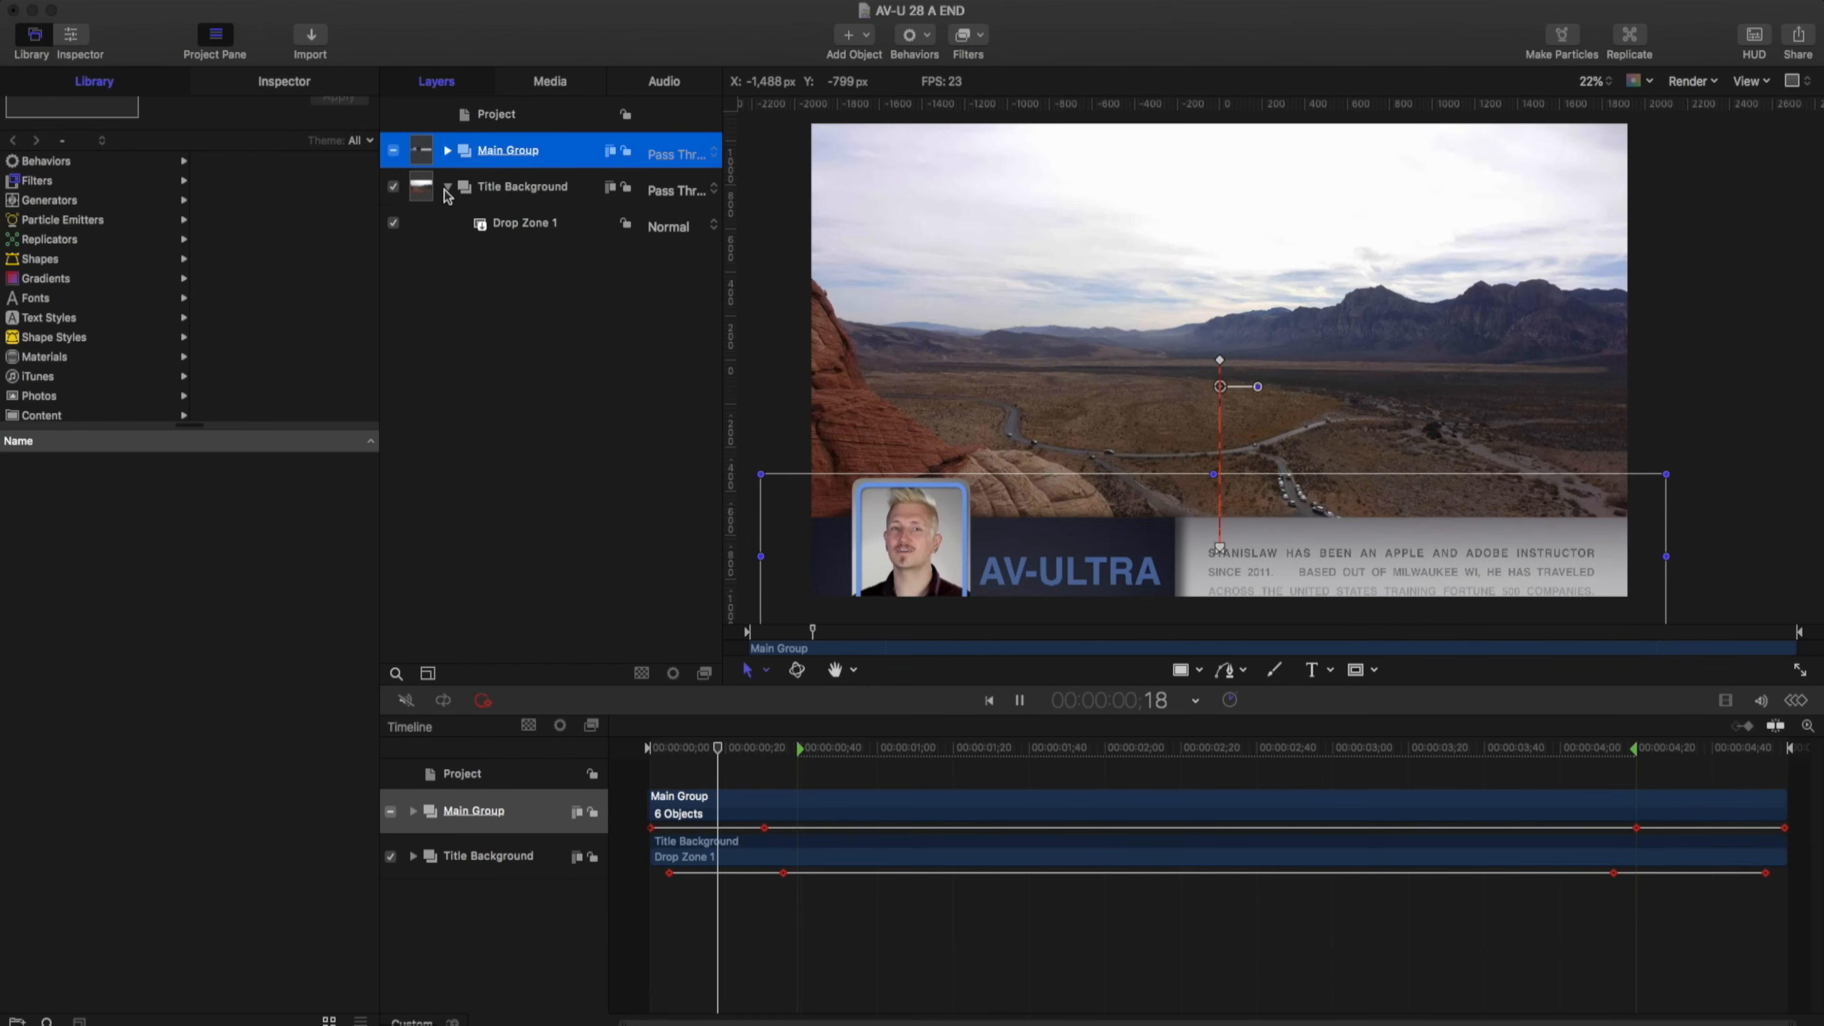
{"action": "left_click", "coordinate": [476, 225]}
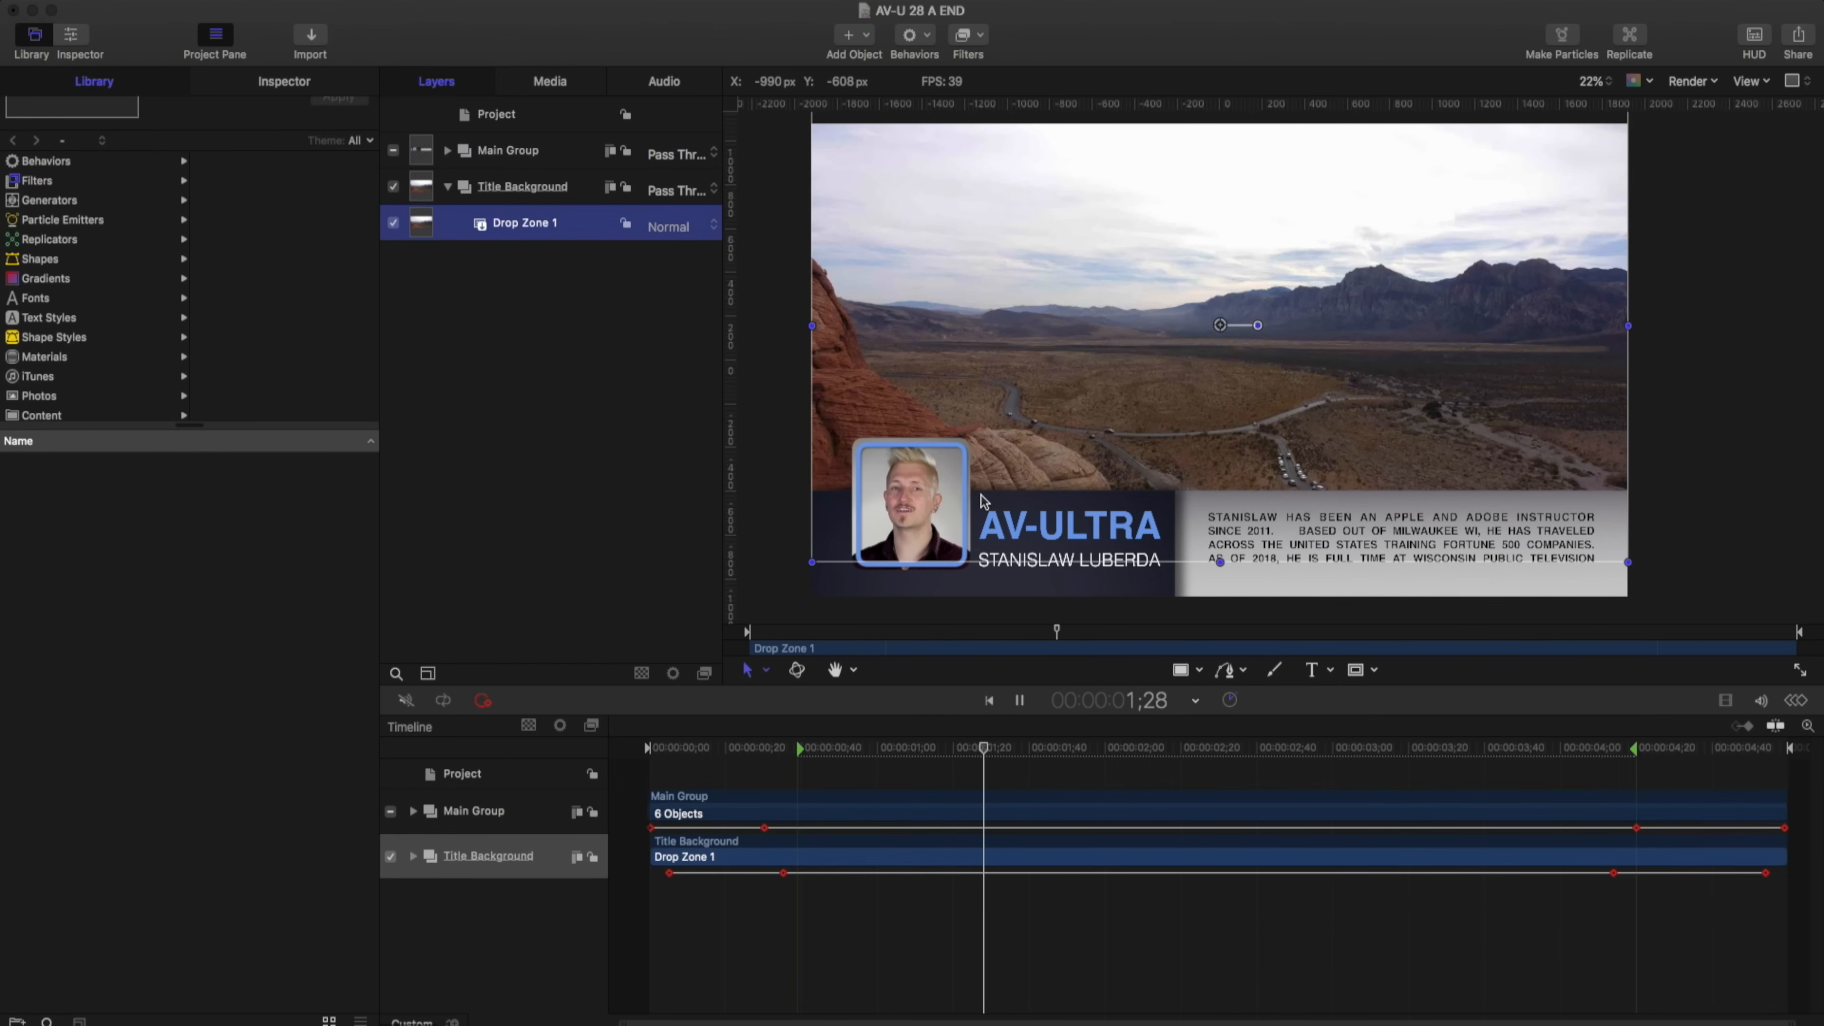
{"action": "left_click", "coordinate": [658, 302]}
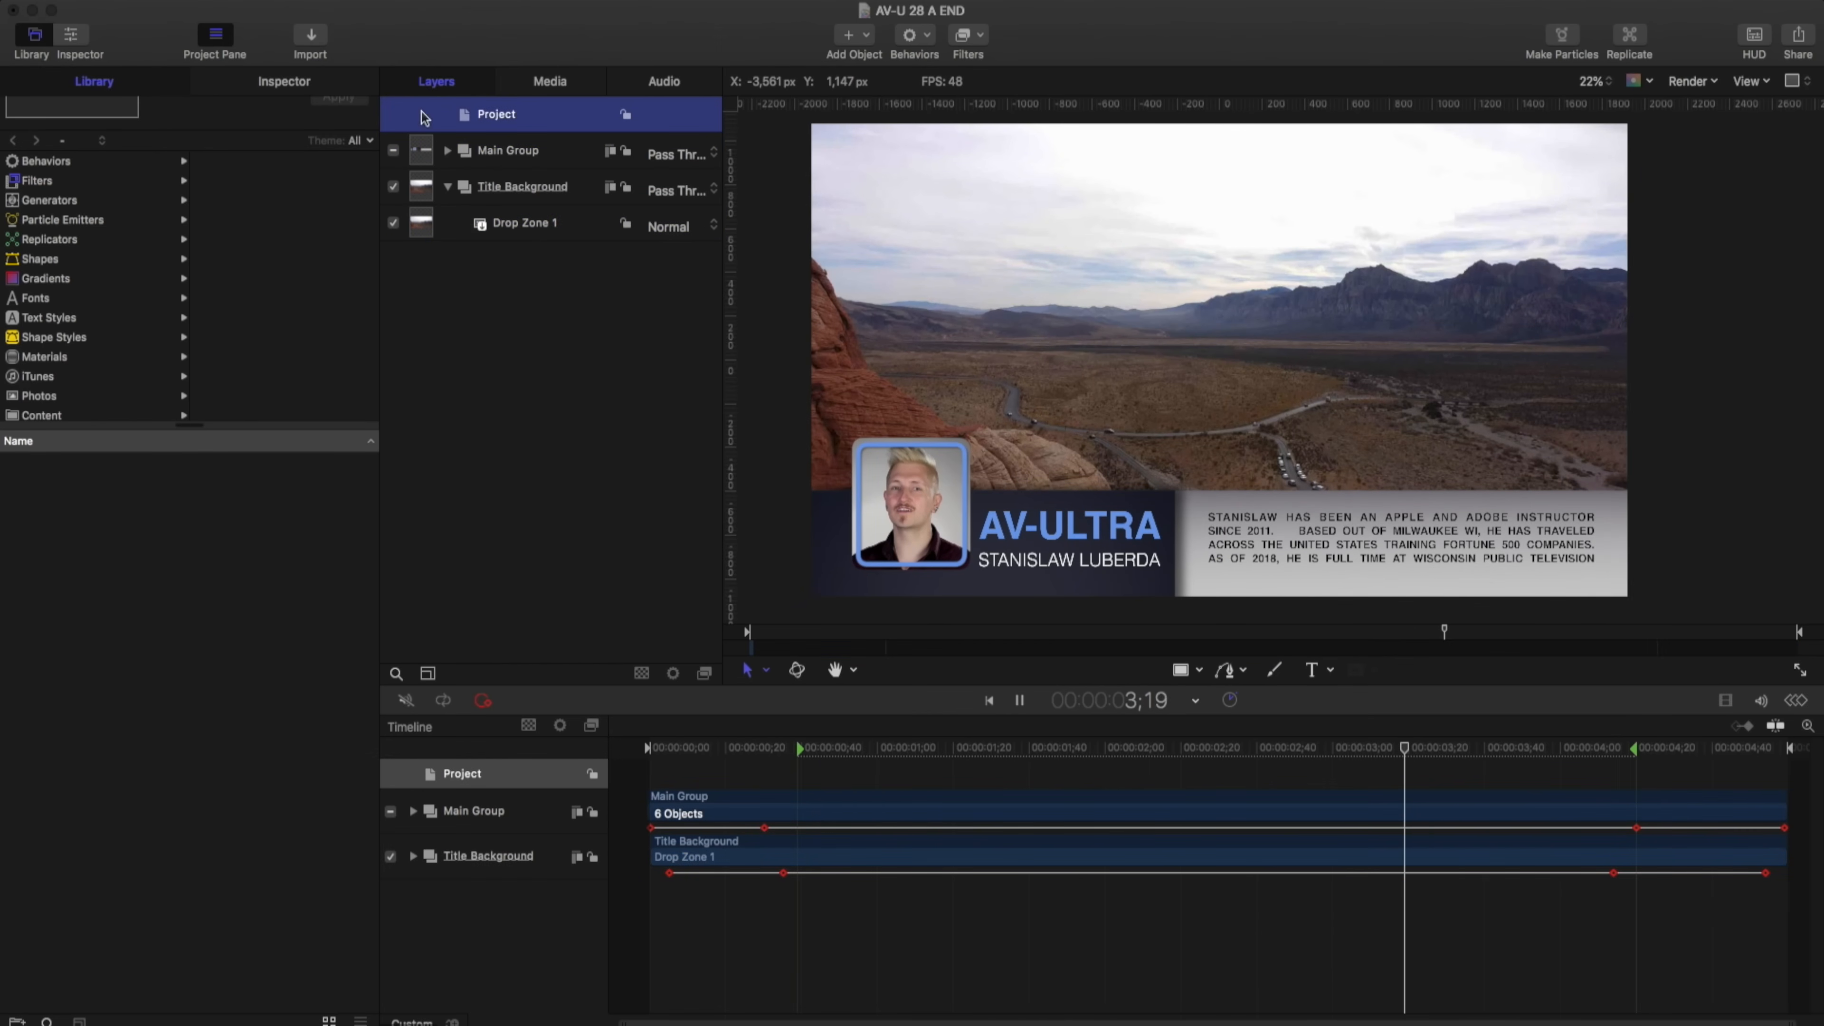
{"action": "left_click", "coordinate": [235, 84]}
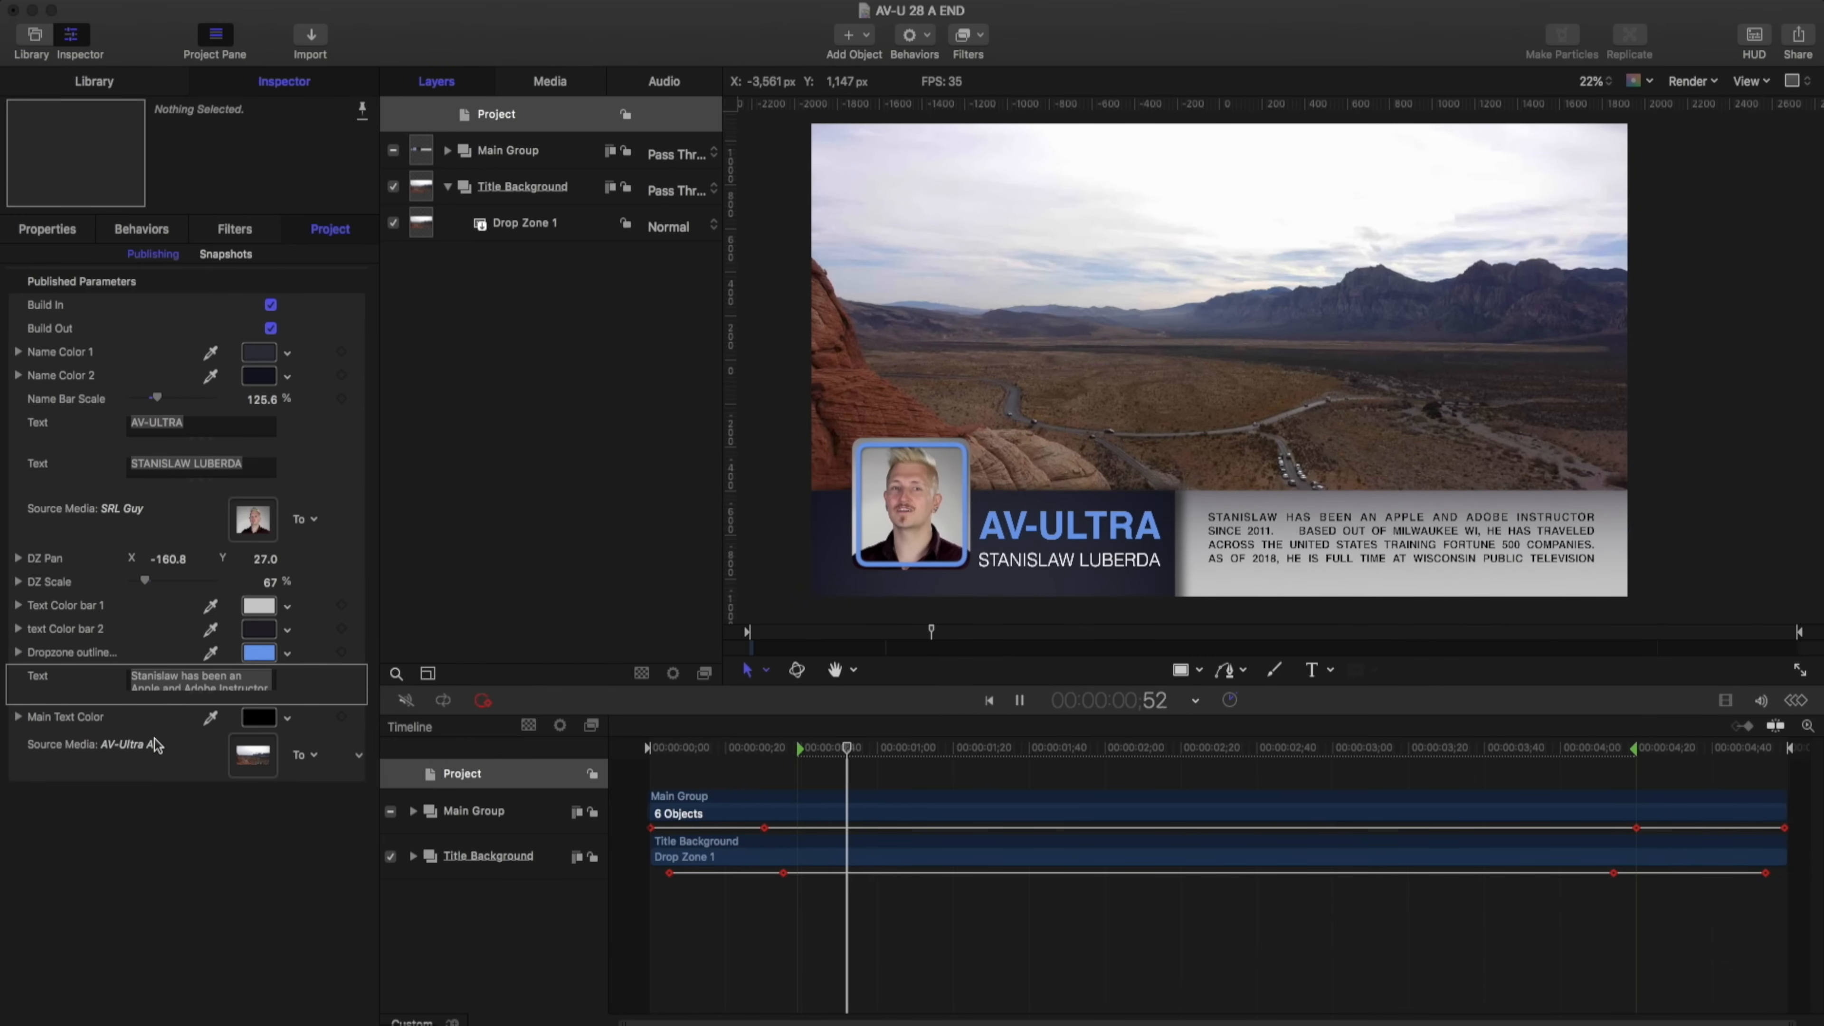
{"action": "key", "text": "space"}
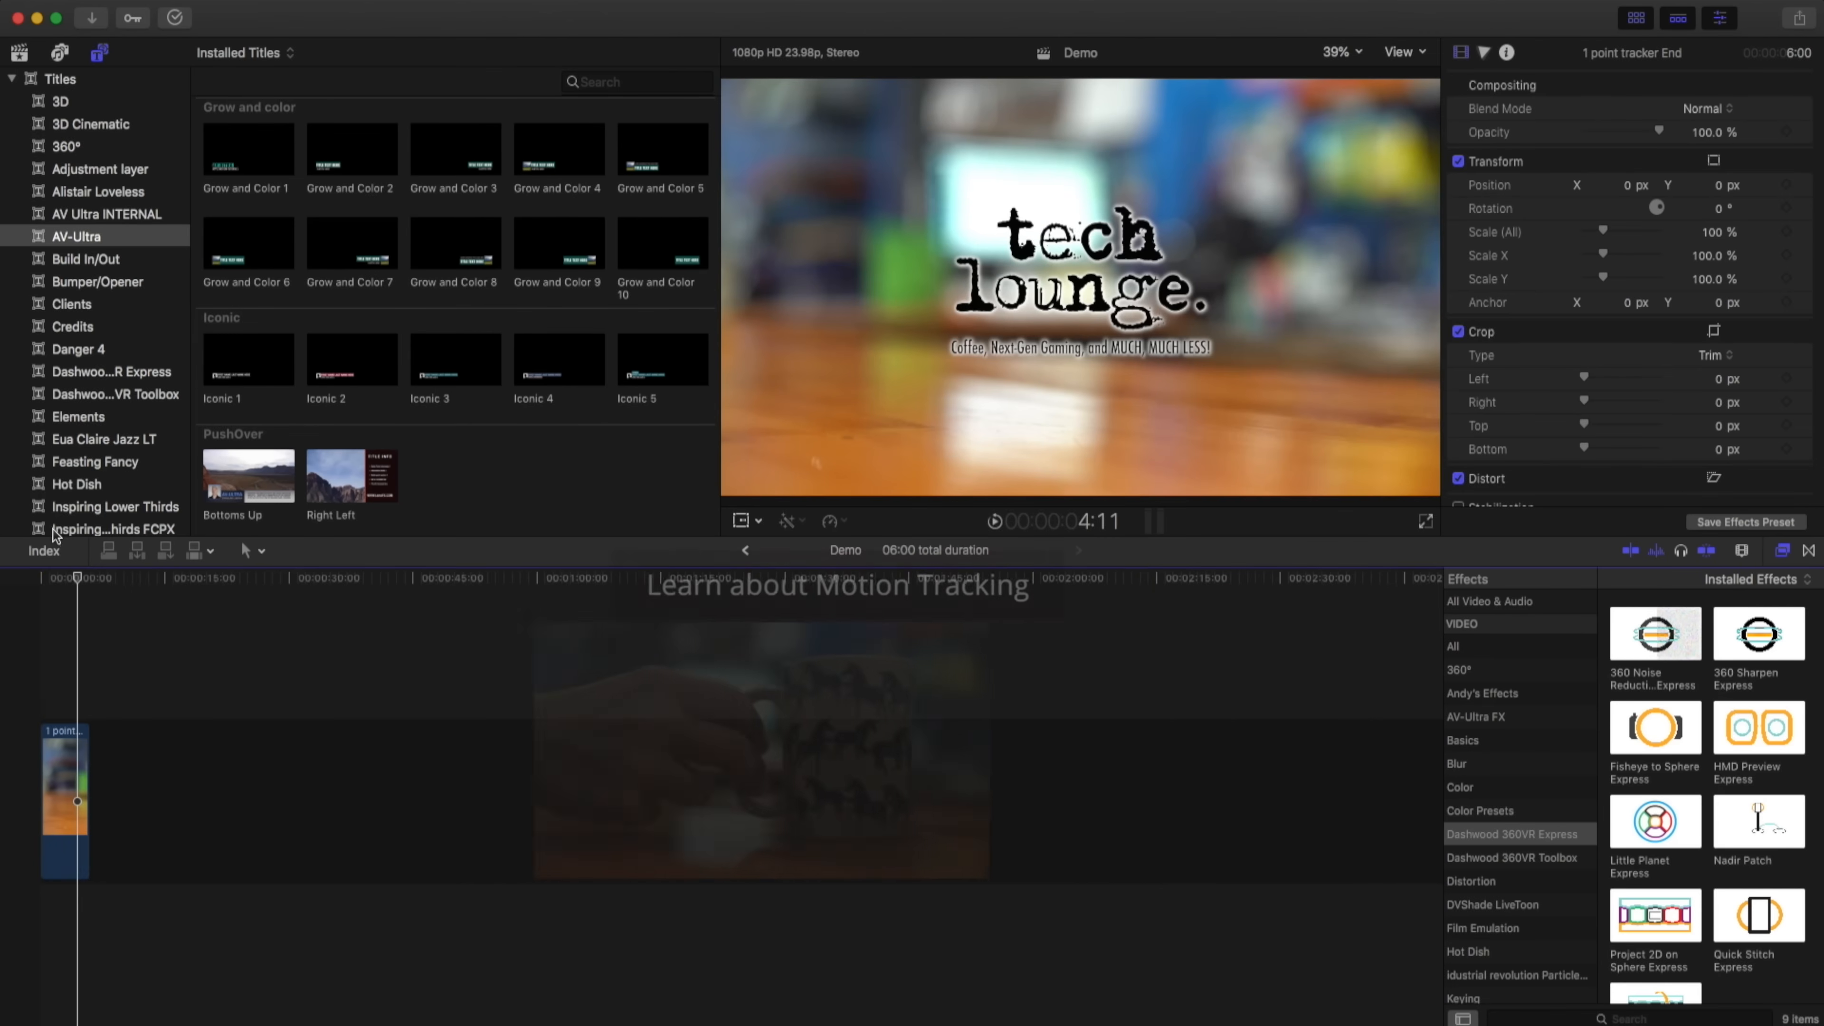
In Final Cut Pro, place the Bottoms Up title above the clip near the start of the timeline and preview it
{"action": "left_click", "coordinate": [45, 582]}
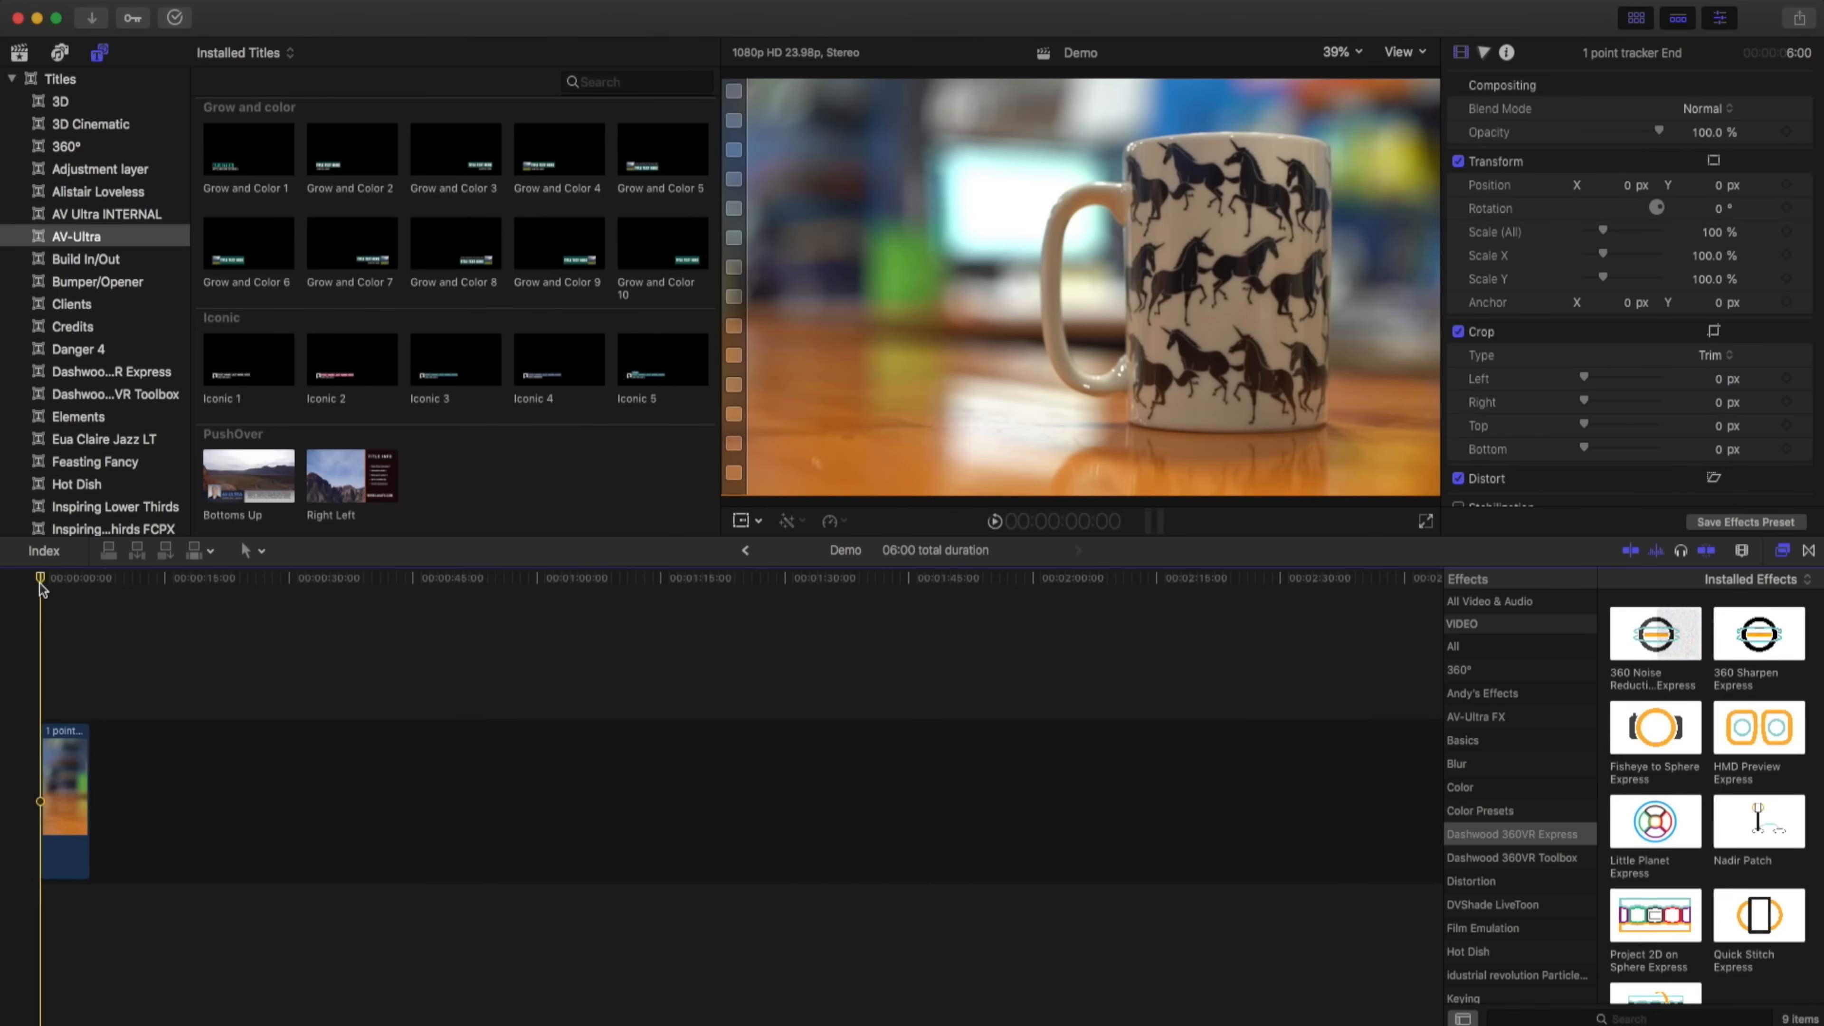
{"action": "left_click_drag", "start_coordinate": [249, 476], "coordinate": [46, 691]}
{"action": "key", "text": "space"}
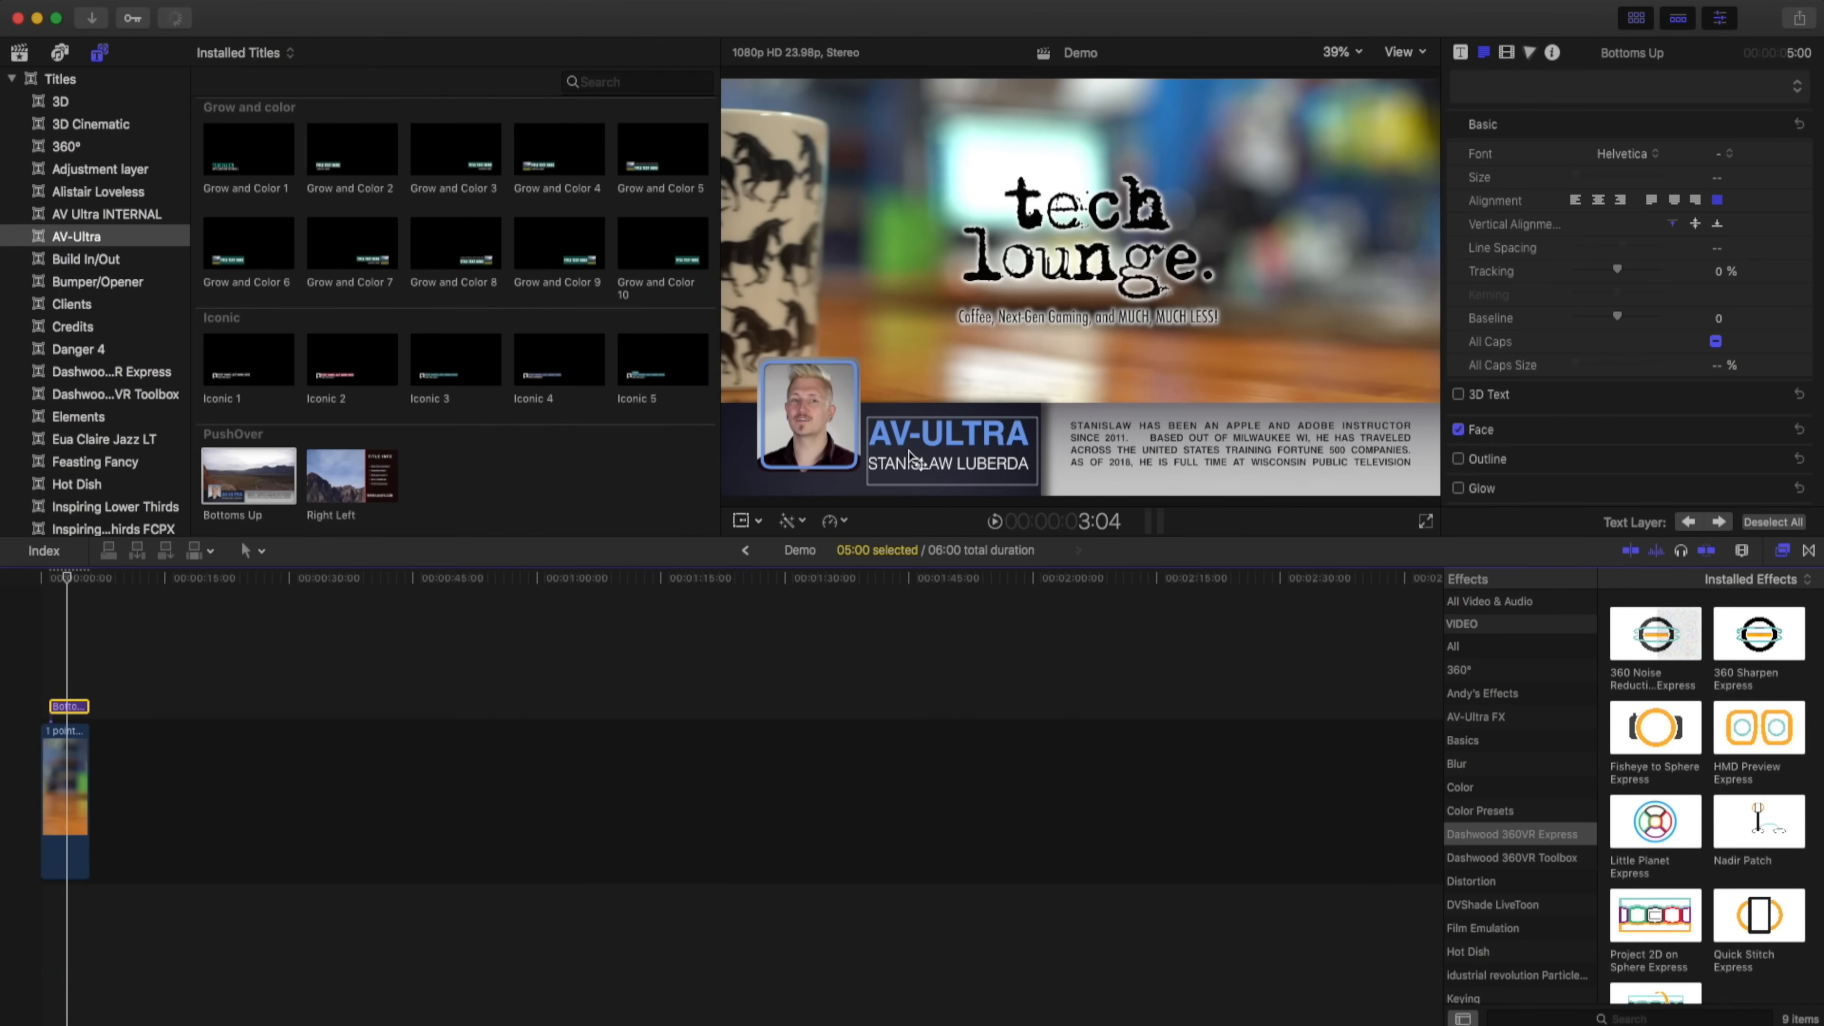
Change the lower third's bar color through the Bottoms Up title's published parameters and skim through the result
{"action": "left_click", "coordinate": [932, 442]}
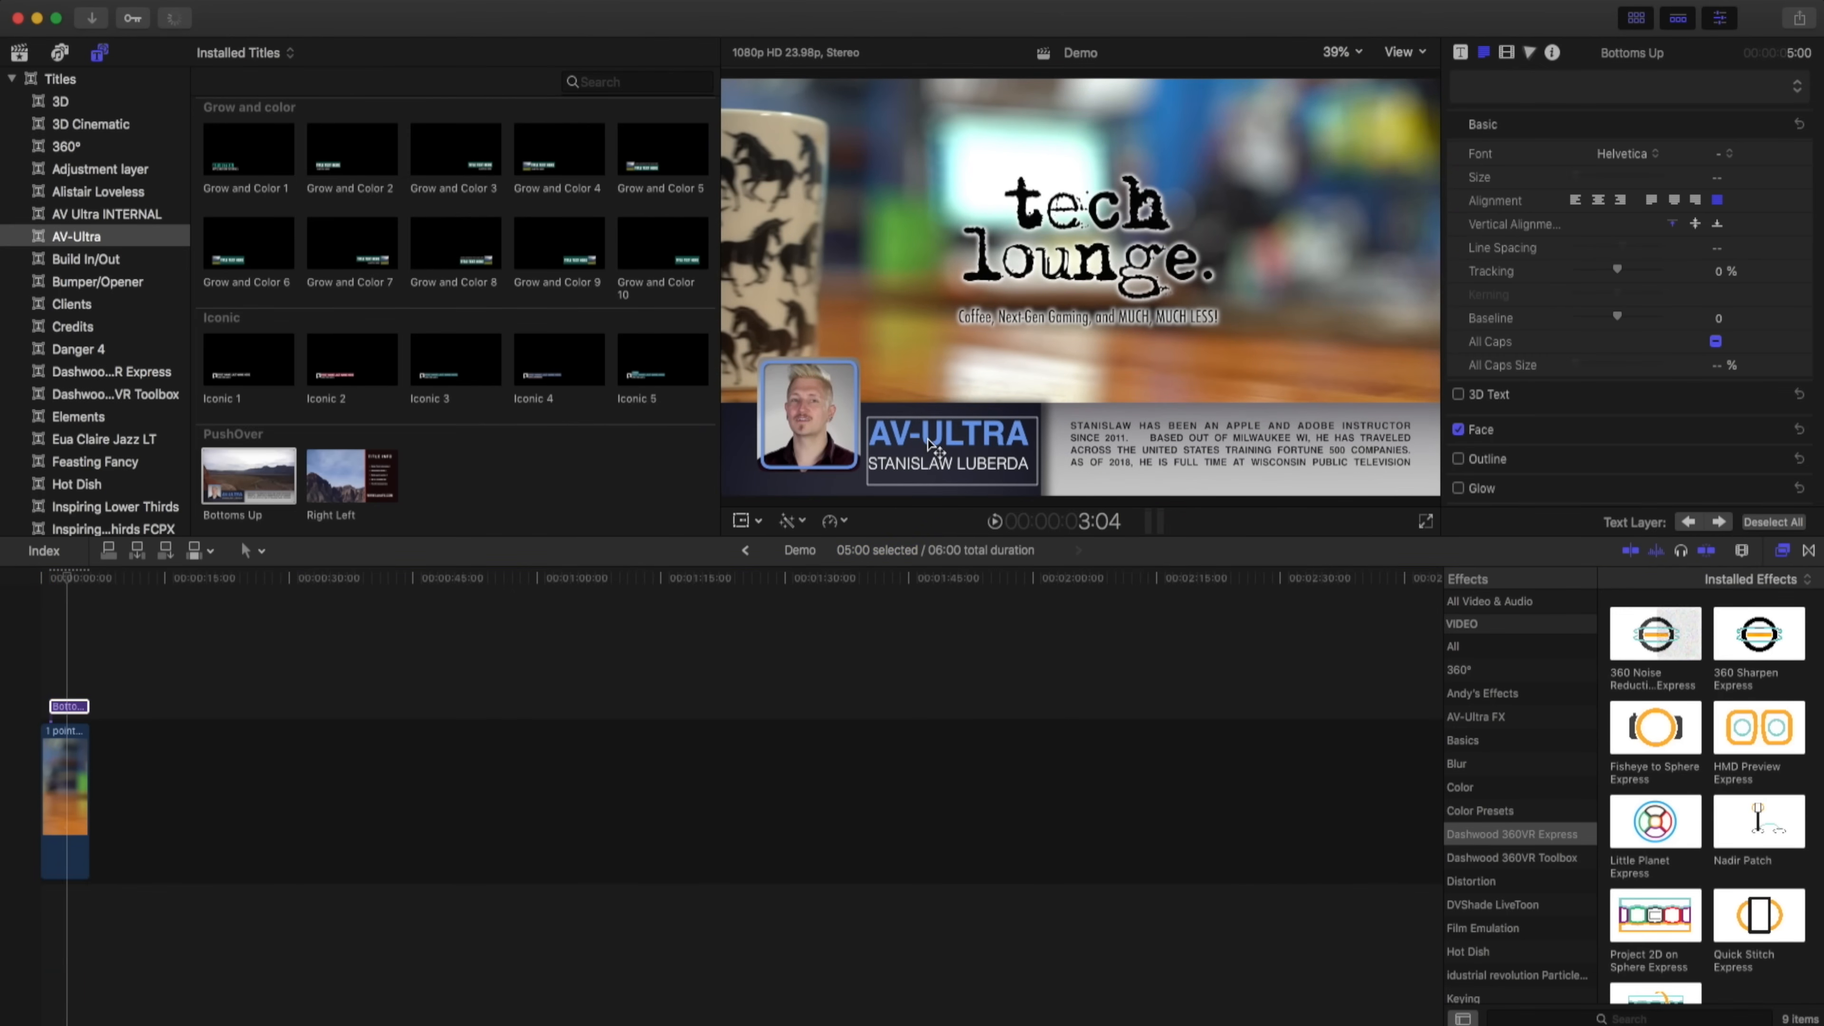
{"action": "double_click", "coordinate": [934, 443]}
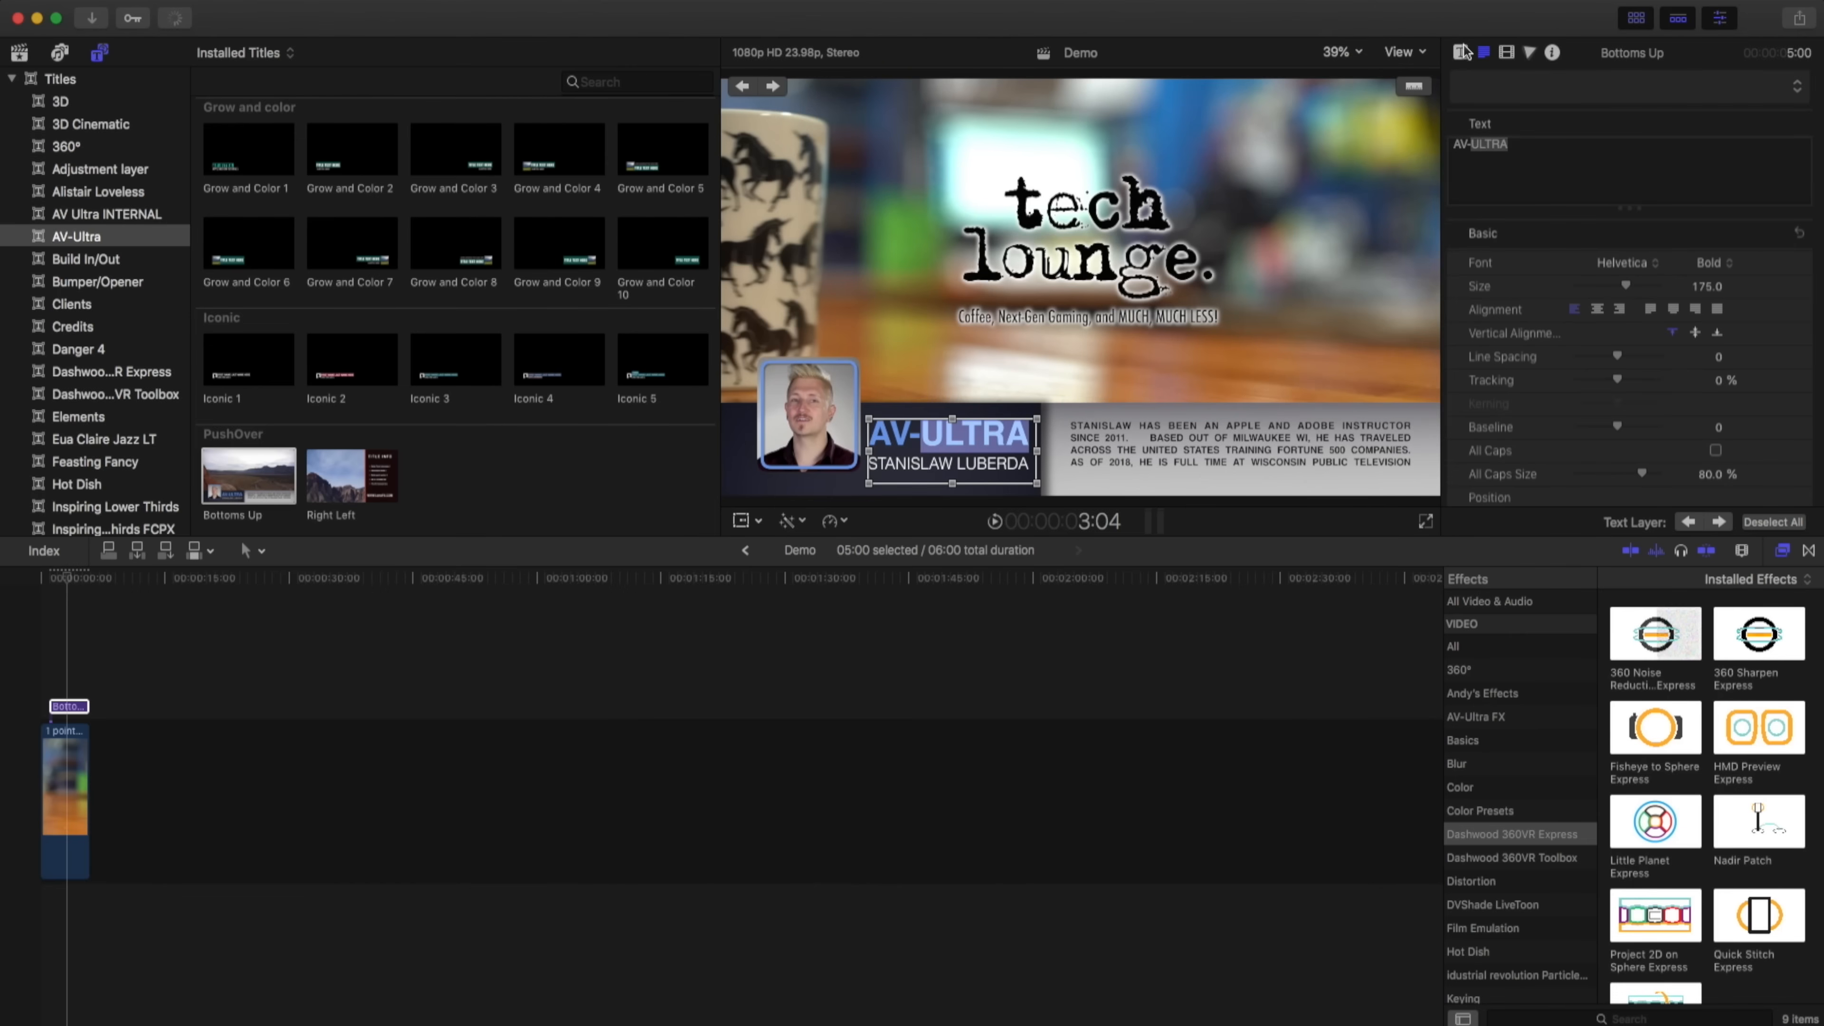
{"action": "left_click", "coordinate": [1460, 52]}
{"action": "left_click", "coordinate": [1703, 154]}
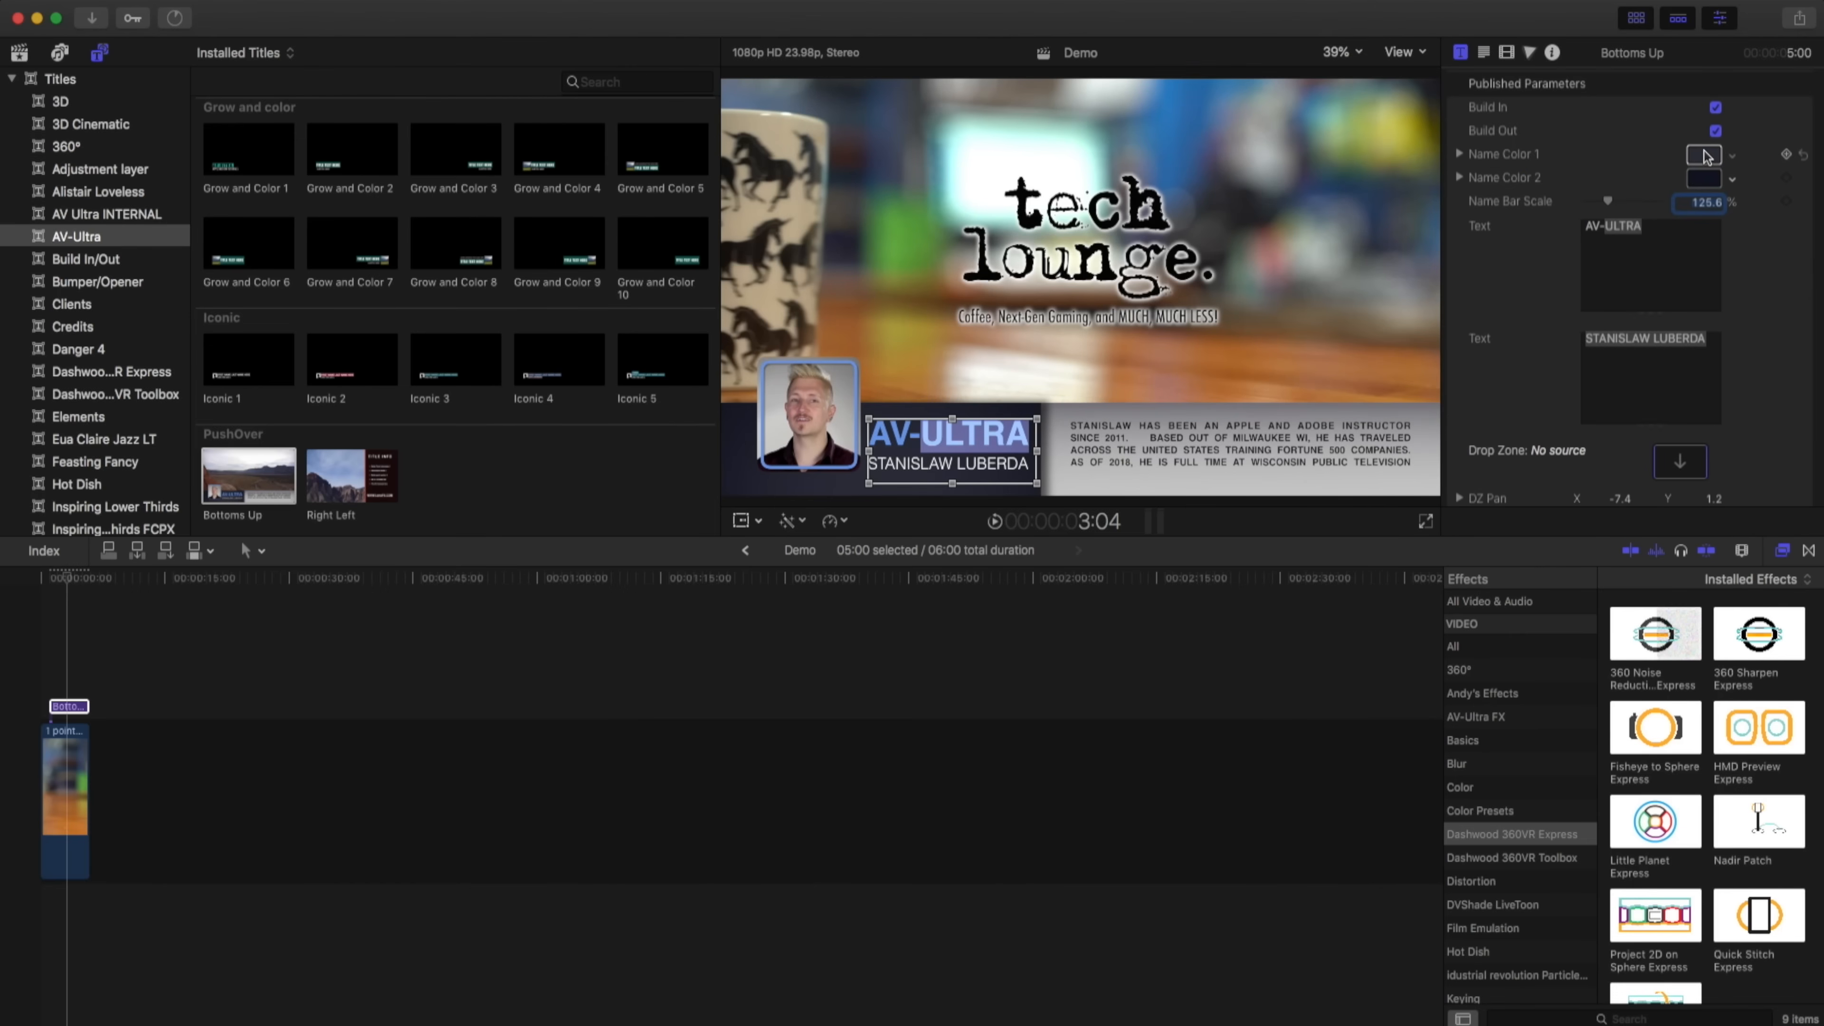
{"action": "left_click", "coordinate": [553, 418]}
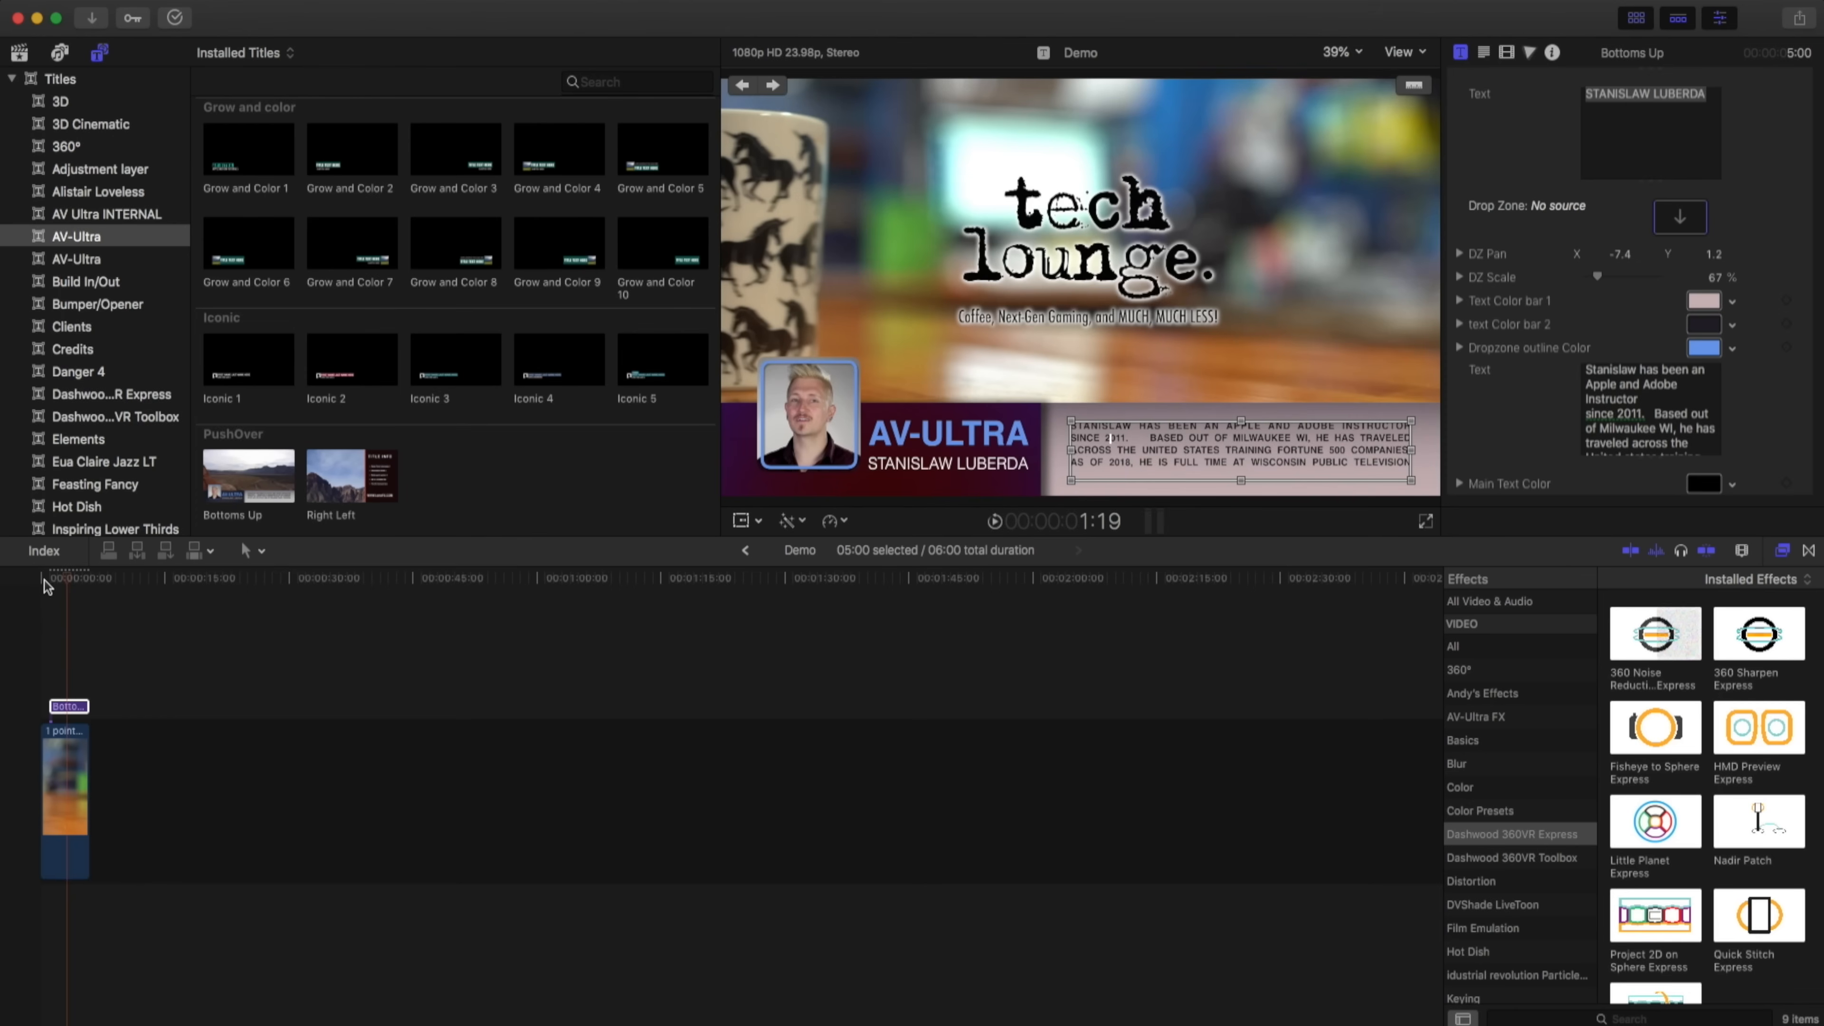
{"action": "left_click_drag", "start_coordinate": [46, 576], "coordinate": [64, 575]}
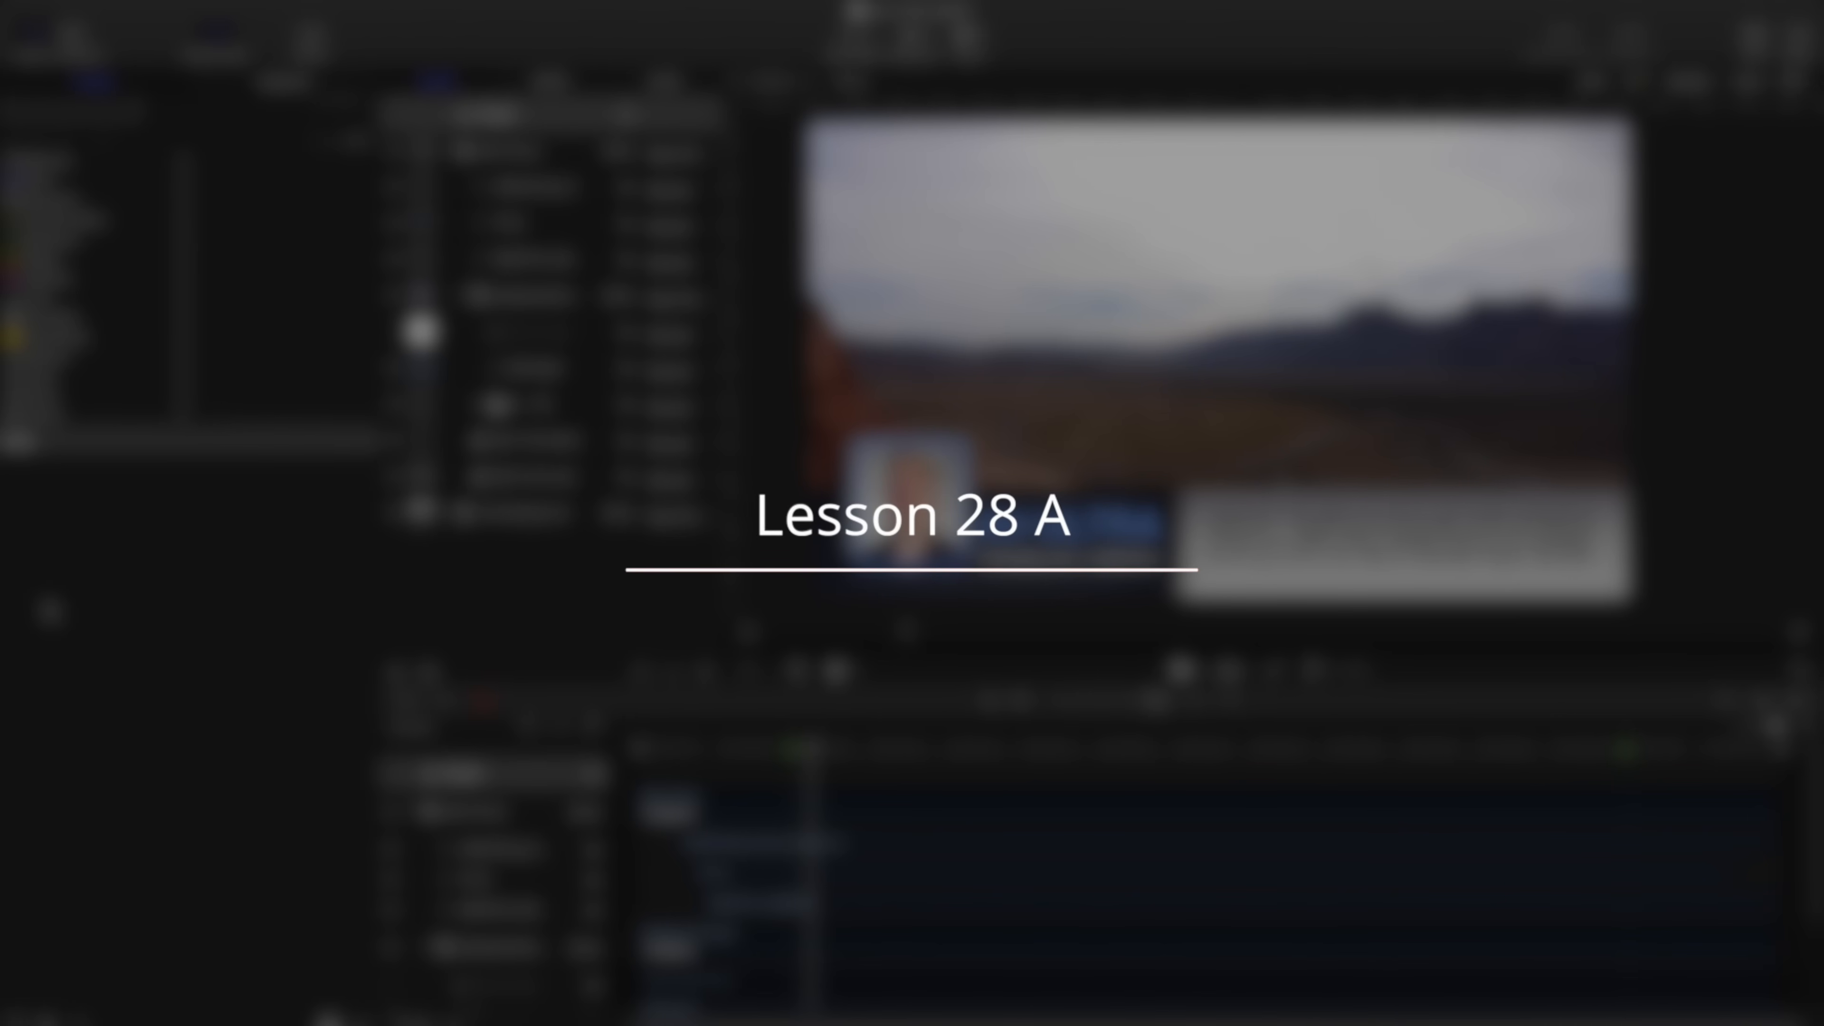
In Motion's AV-U 28 A START project, move the playhead to 1;03 and hide the Title Background group
{"action": "left_click_drag", "start_coordinate": [812, 750], "coordinate": [879, 722]}
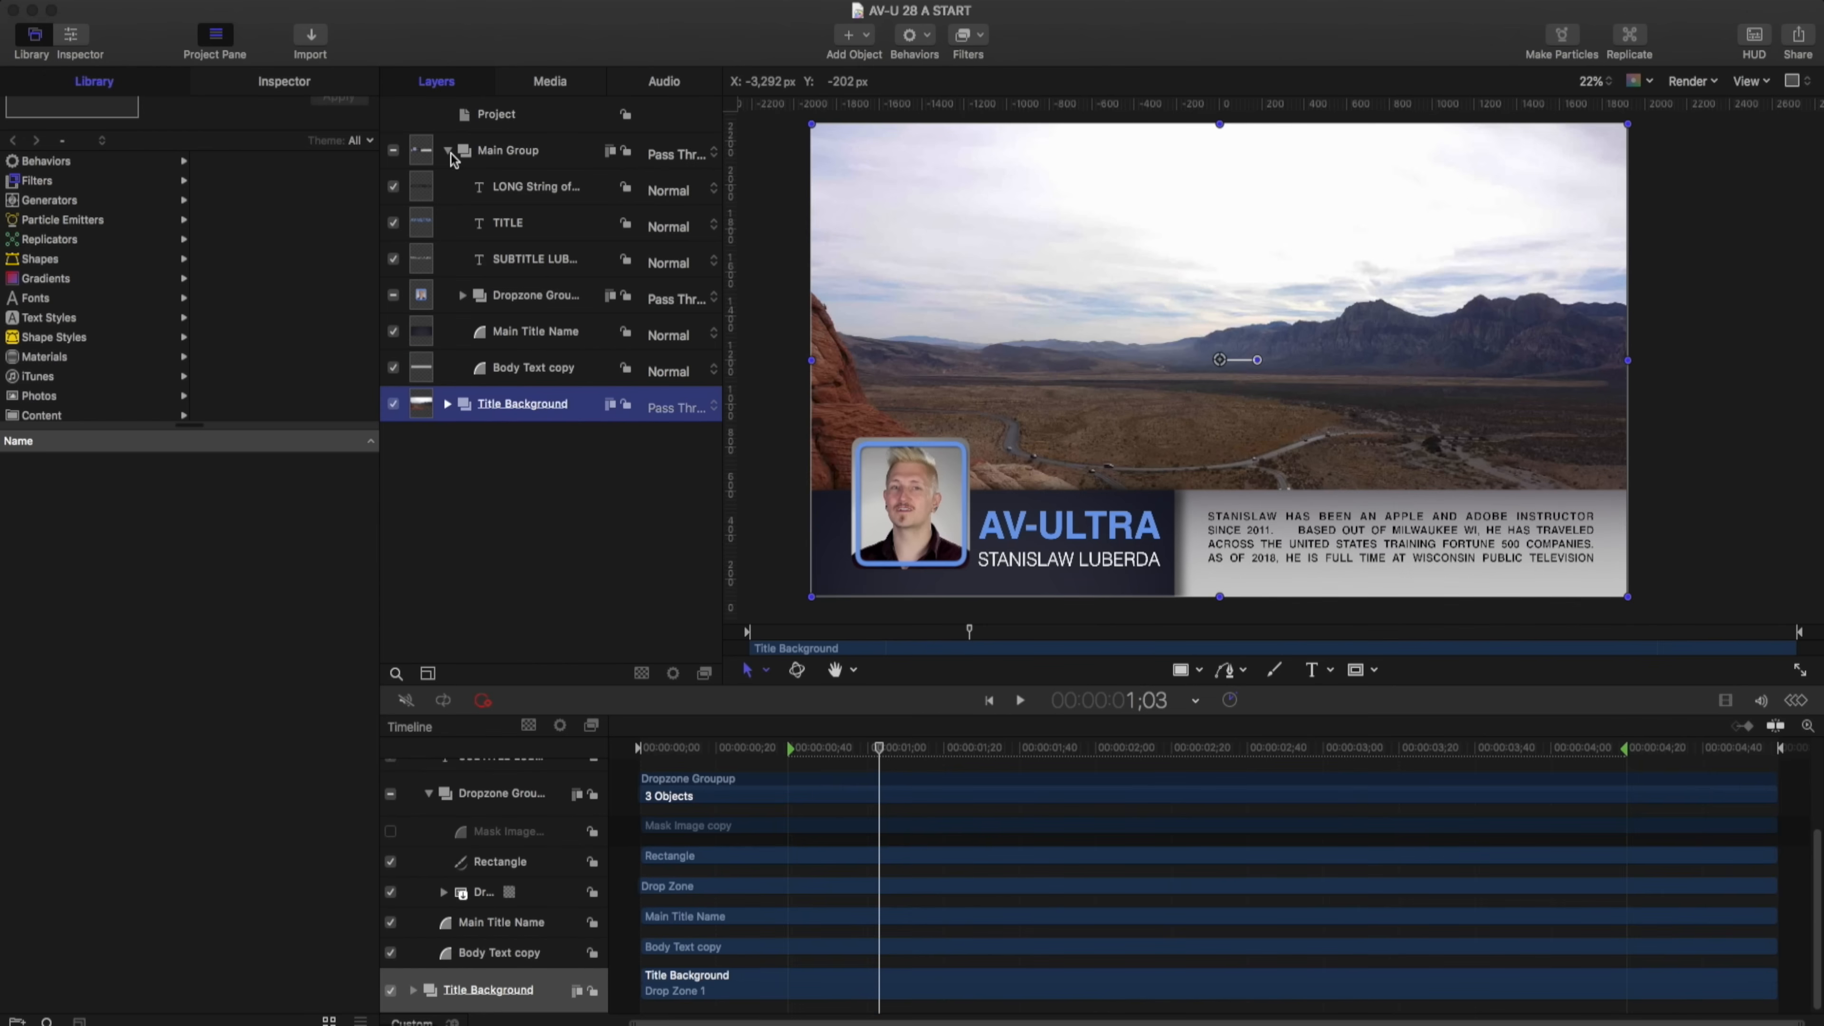
{"action": "left_click", "coordinate": [394, 404]}
{"action": "left_click", "coordinate": [438, 437]}
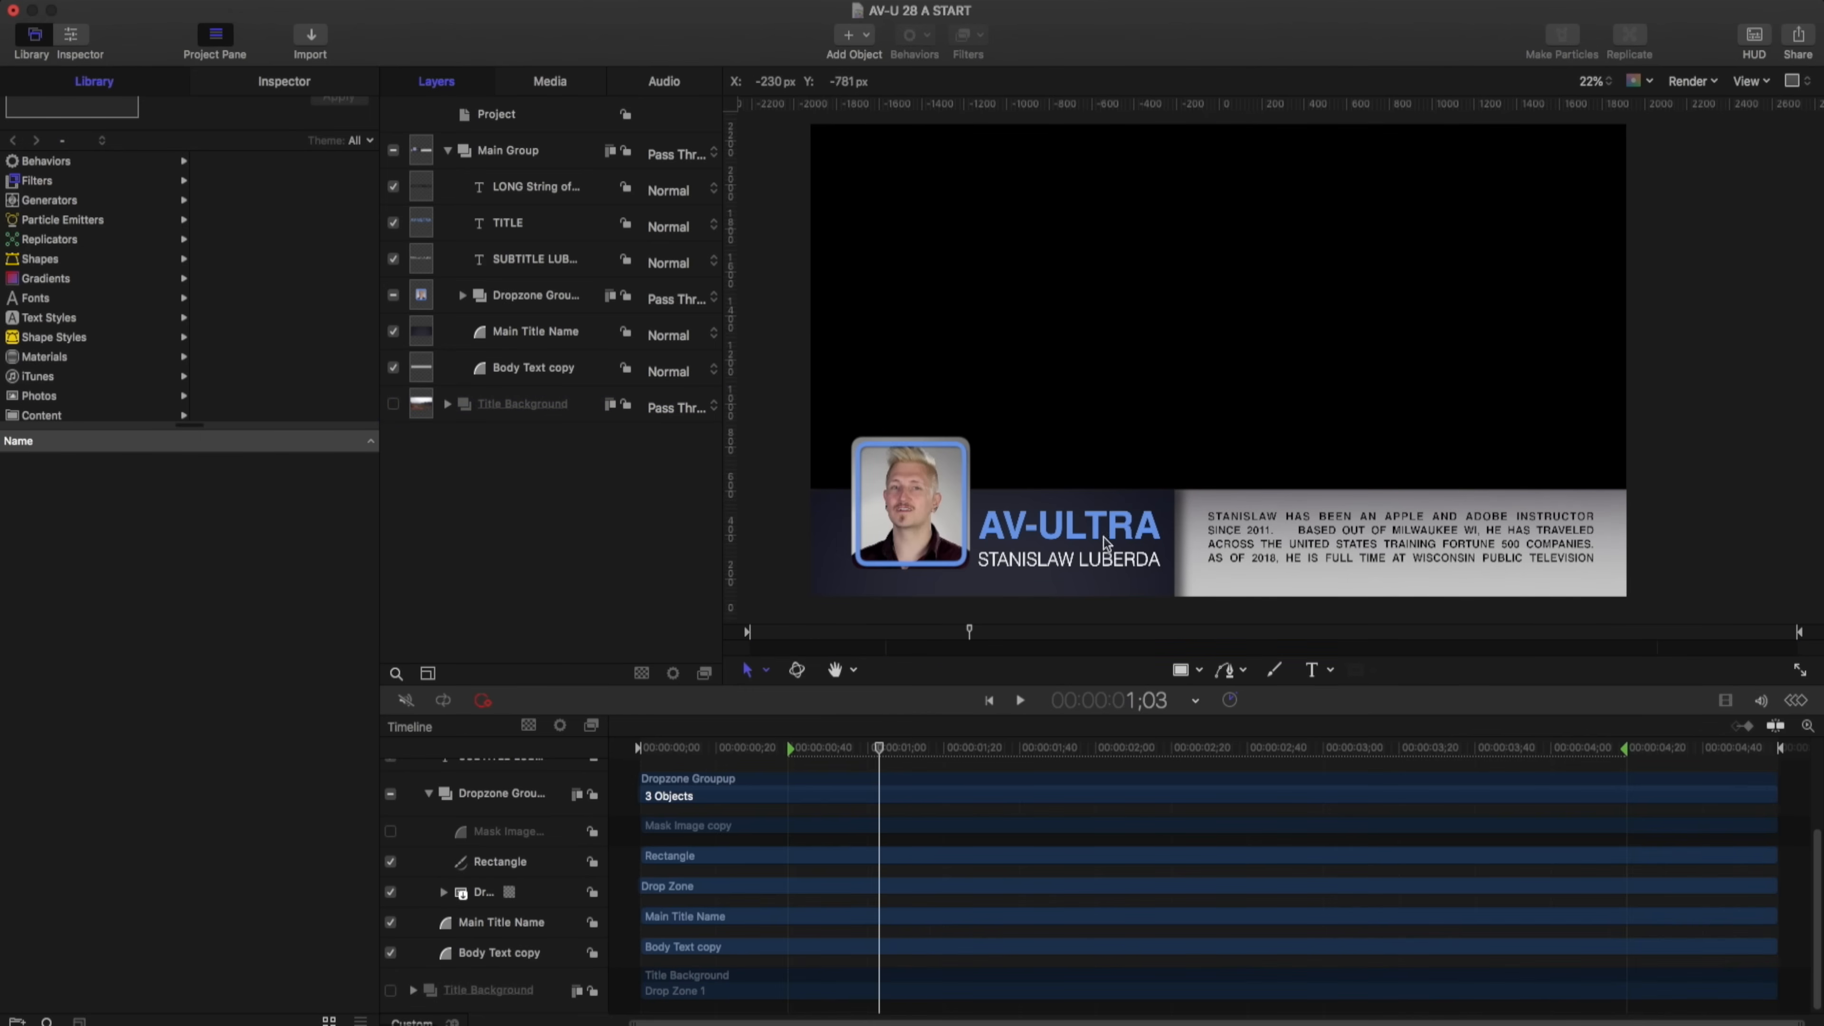
Scrub through the lower third's intro and outro, checking the Build In and Build Out marker positions
{"action": "left_click_drag", "start_coordinate": [880, 747], "coordinate": [783, 724]}
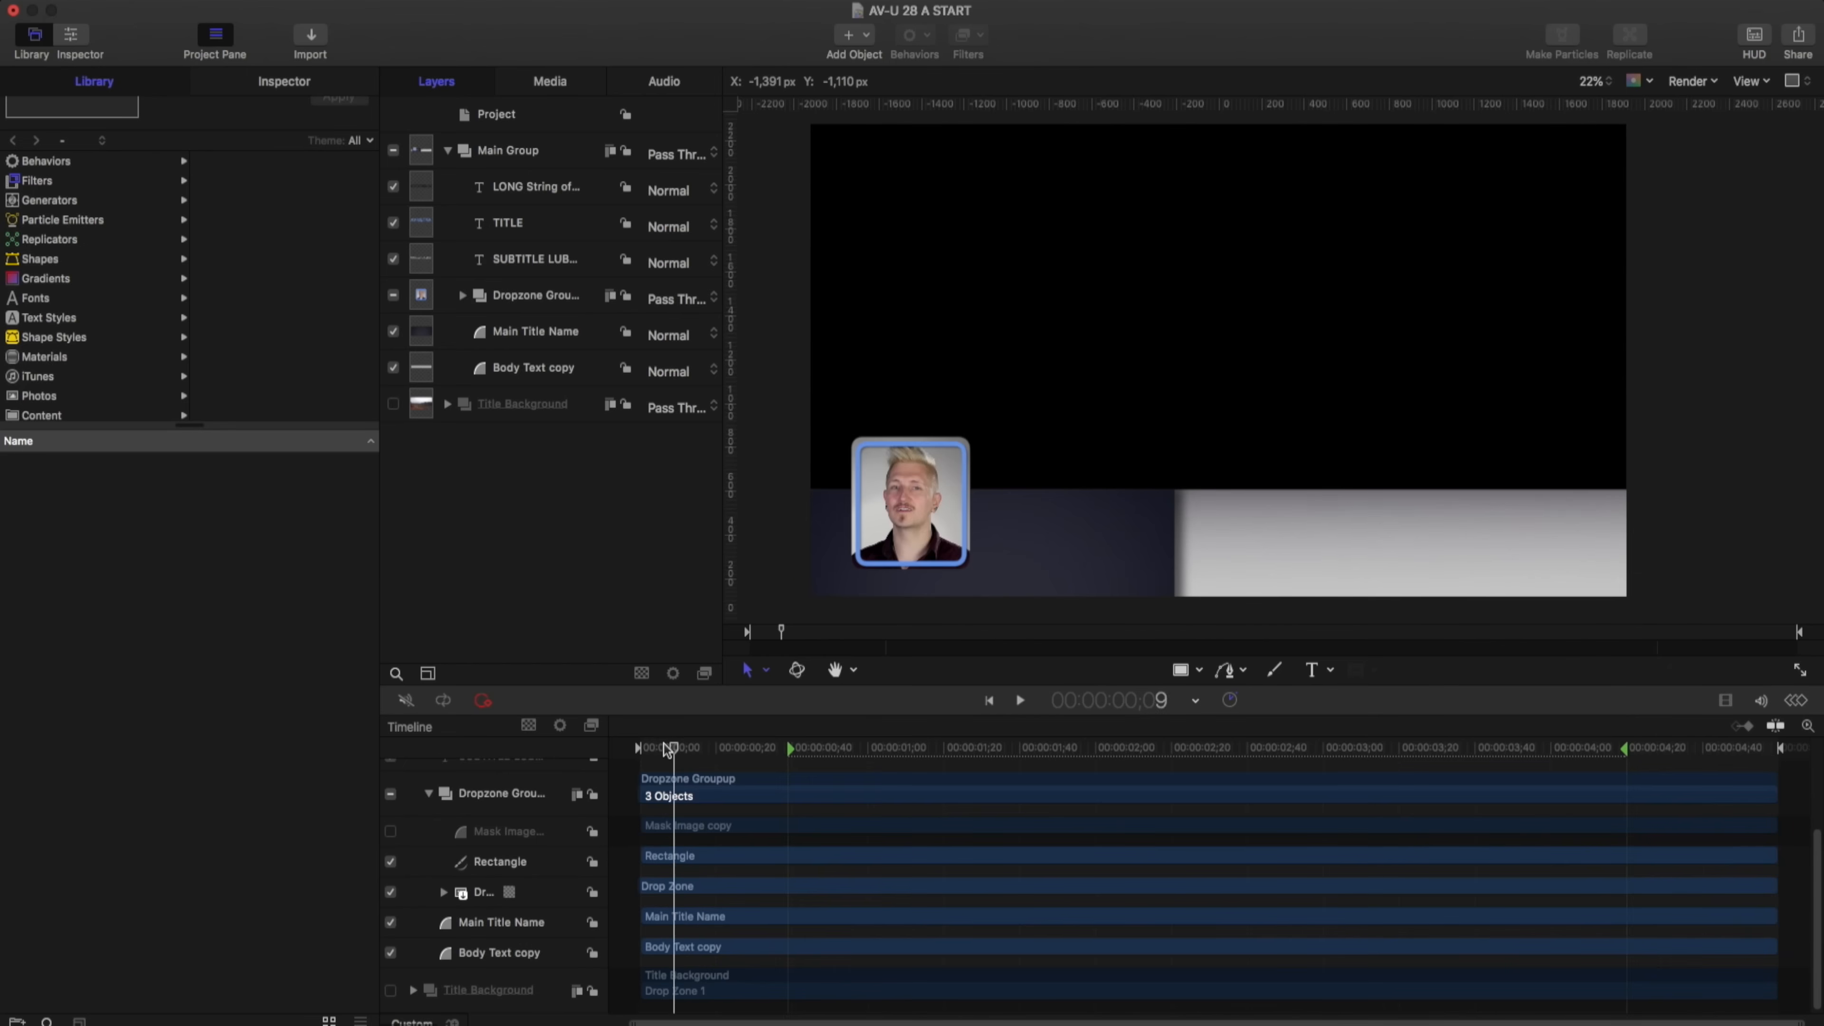
{"action": "mouse_move", "coordinate": [675, 741]}
{"action": "left_mouse_down"}
{"action": "mouse_move", "coordinate": [641, 742]}
{"action": "mouse_move", "coordinate": [715, 739]}
{"action": "mouse_move", "coordinate": [637, 739]}
{"action": "mouse_move", "coordinate": [792, 747]}
{"action": "left_mouse_up"}
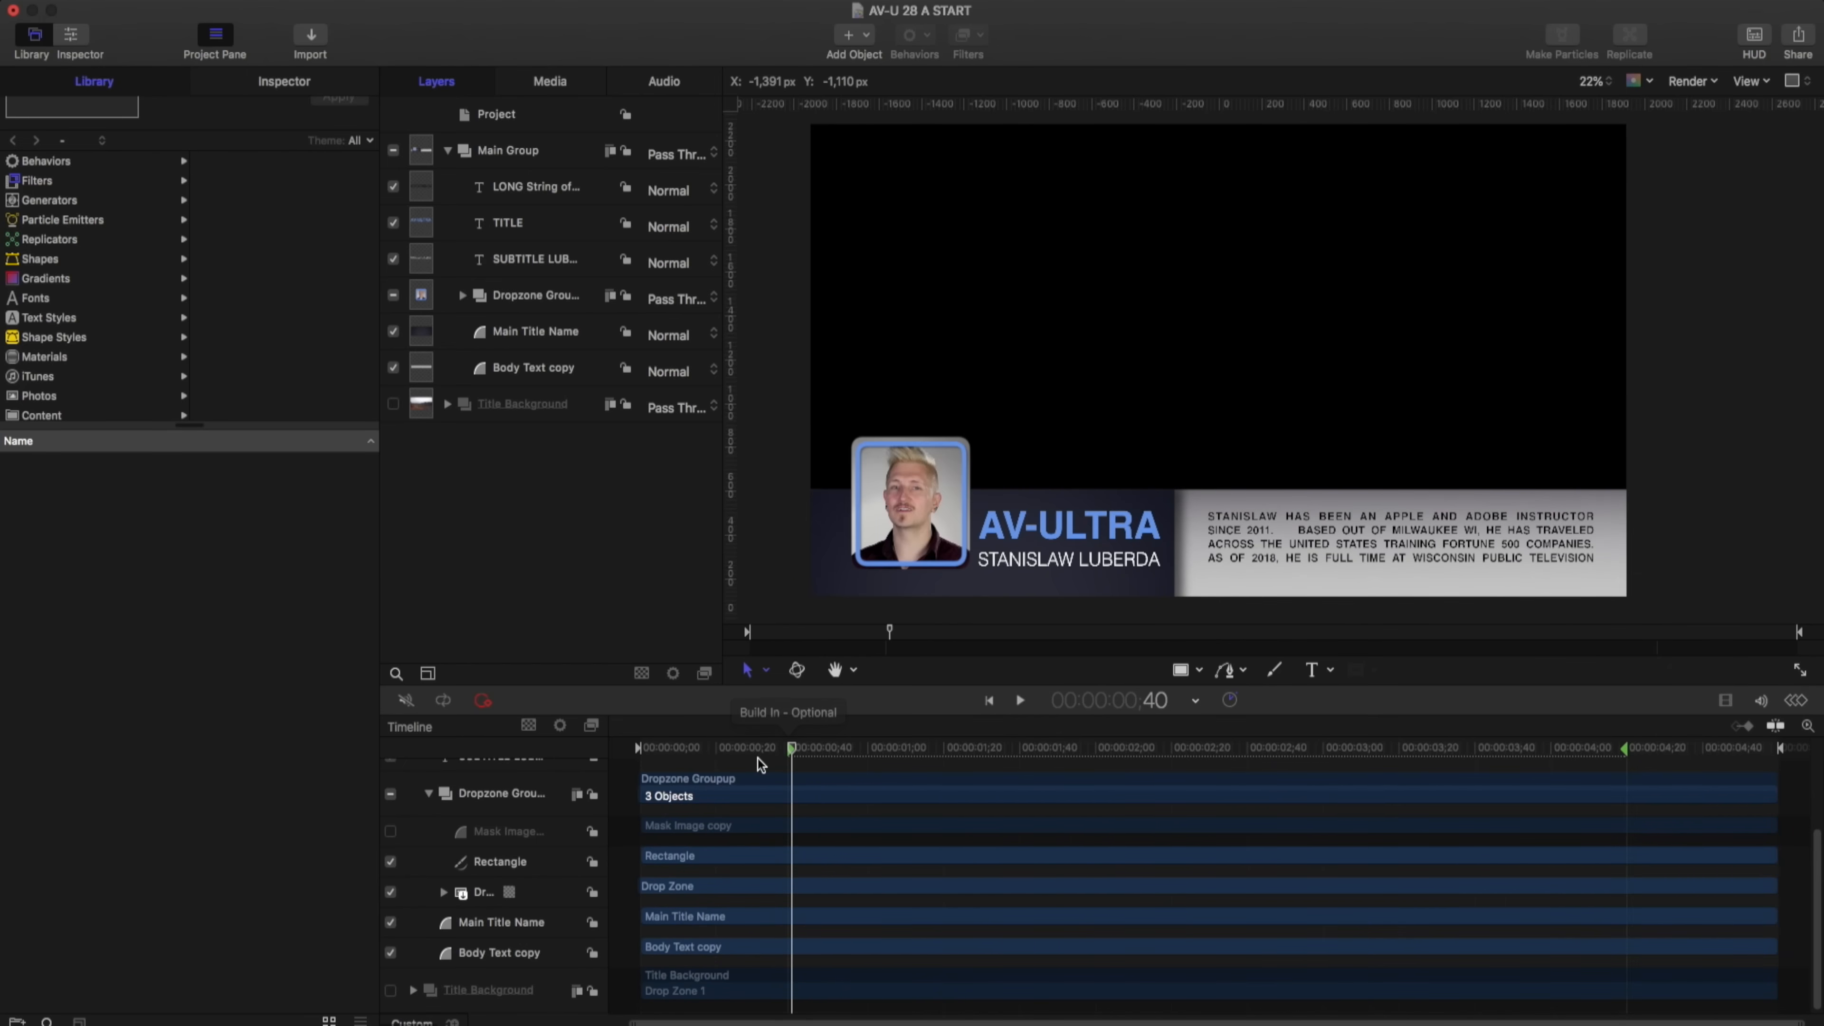
{"action": "left_click", "coordinate": [1685, 749]}
{"action": "left_click_drag", "start_coordinate": [1682, 751], "coordinate": [1627, 752]}
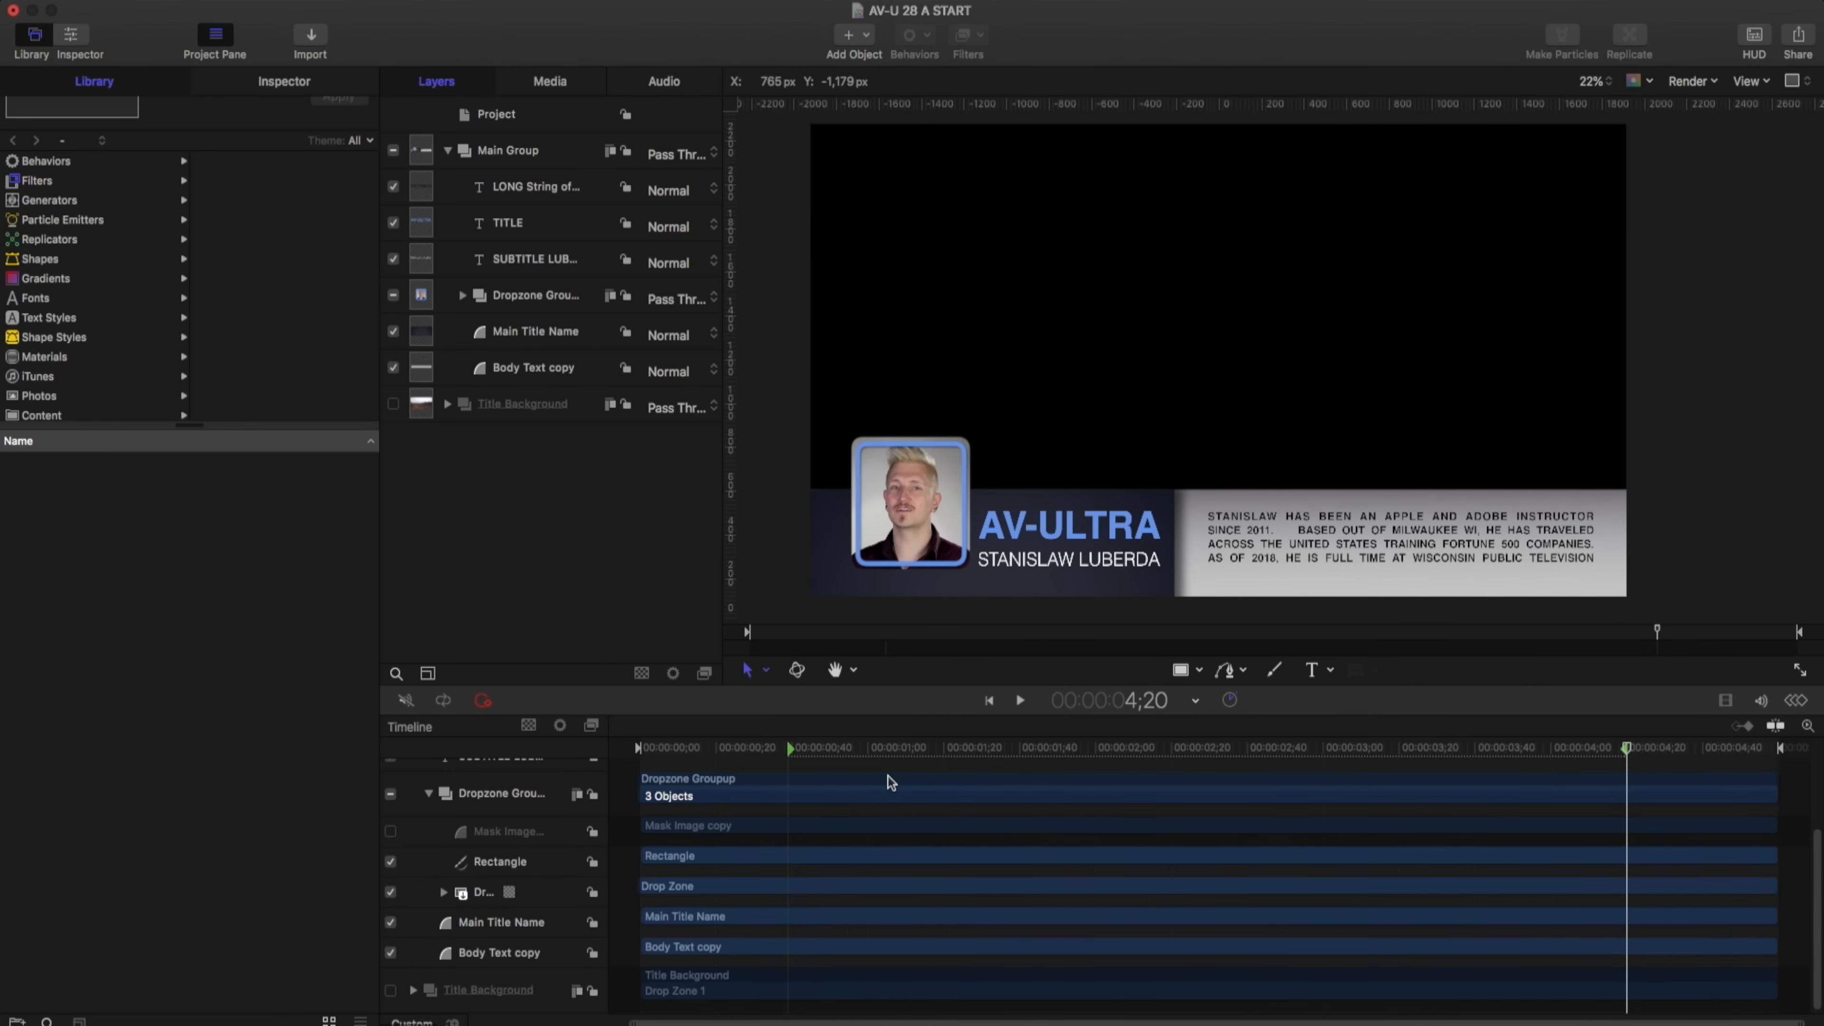
Hide the Main Group and collapse its layers
{"action": "left_click", "coordinate": [530, 150]}
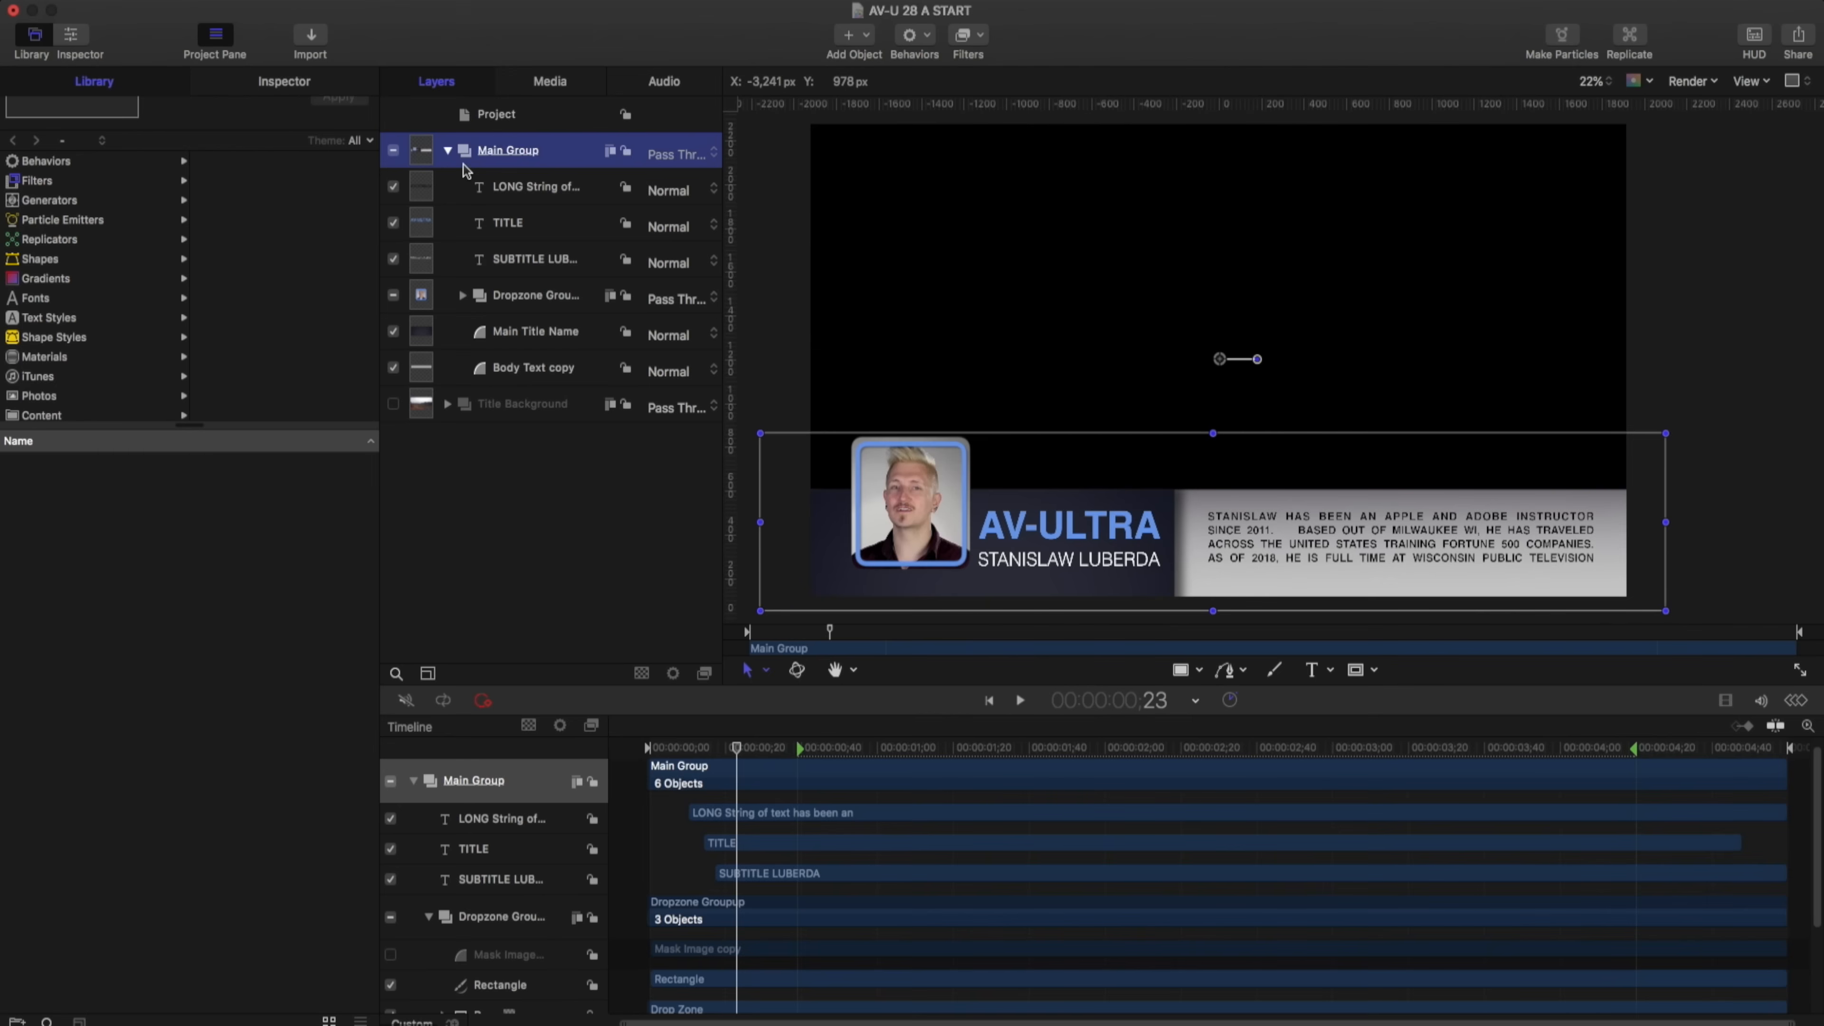
{"action": "left_click", "coordinate": [393, 150]}
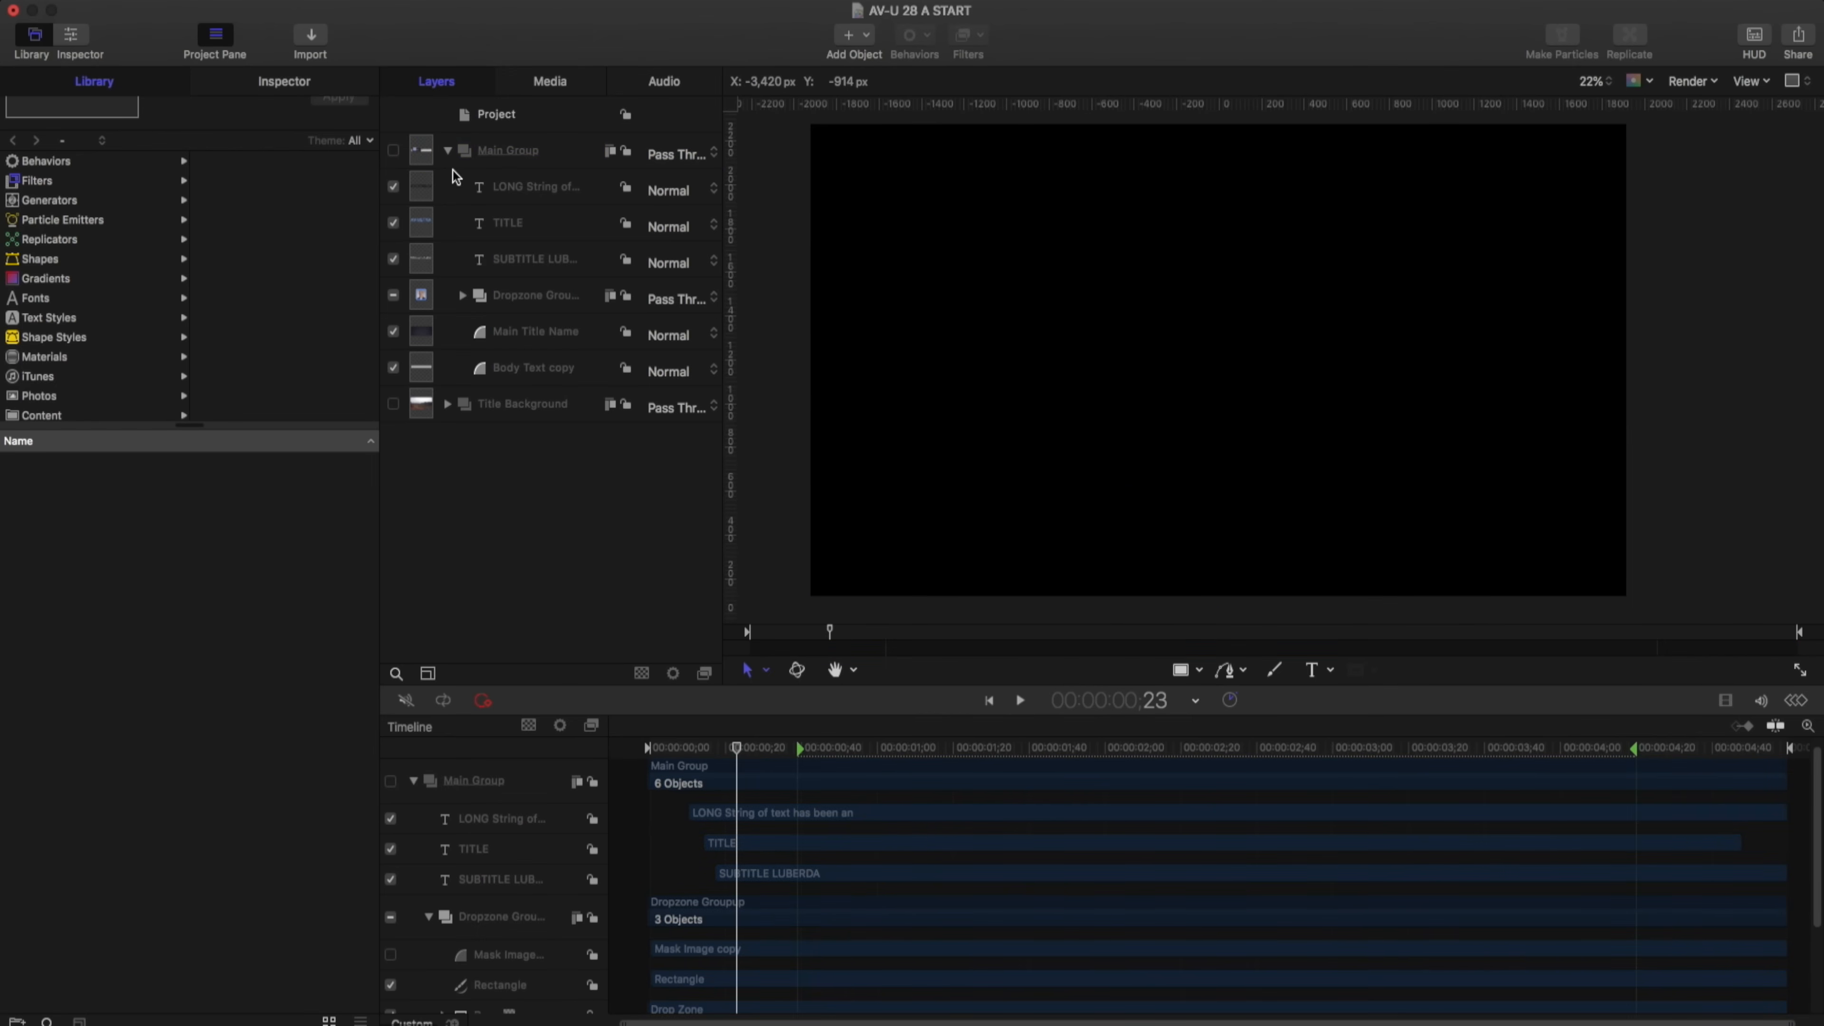
{"action": "left_click", "coordinate": [446, 152]}
Create a new group at the top of the layer stack and name it TITLE BAR GROUP
{"action": "right_click", "coordinate": [460, 316]}
{"action": "left_click", "coordinate": [495, 323]}
{"action": "double_click", "coordinate": [505, 153]}
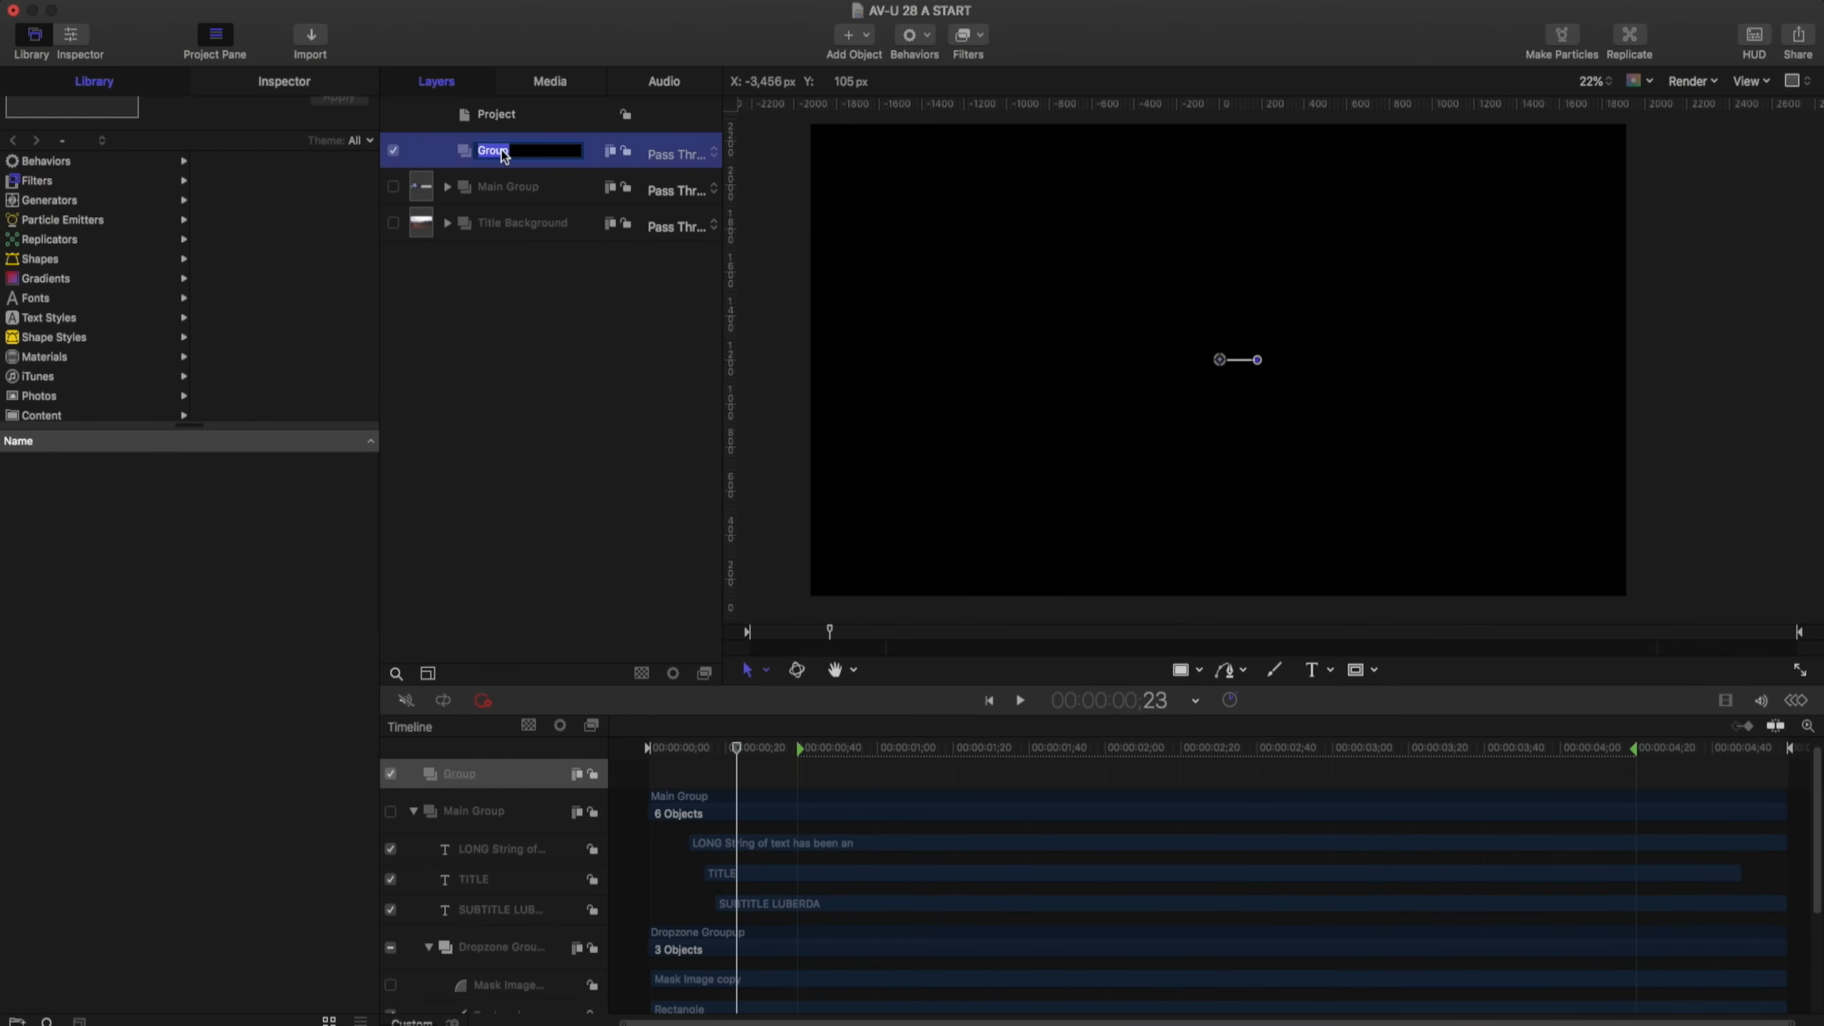
{"action": "type", "text": "TITLE BAR GROUP"}
{"action": "key", "text": "Return"}
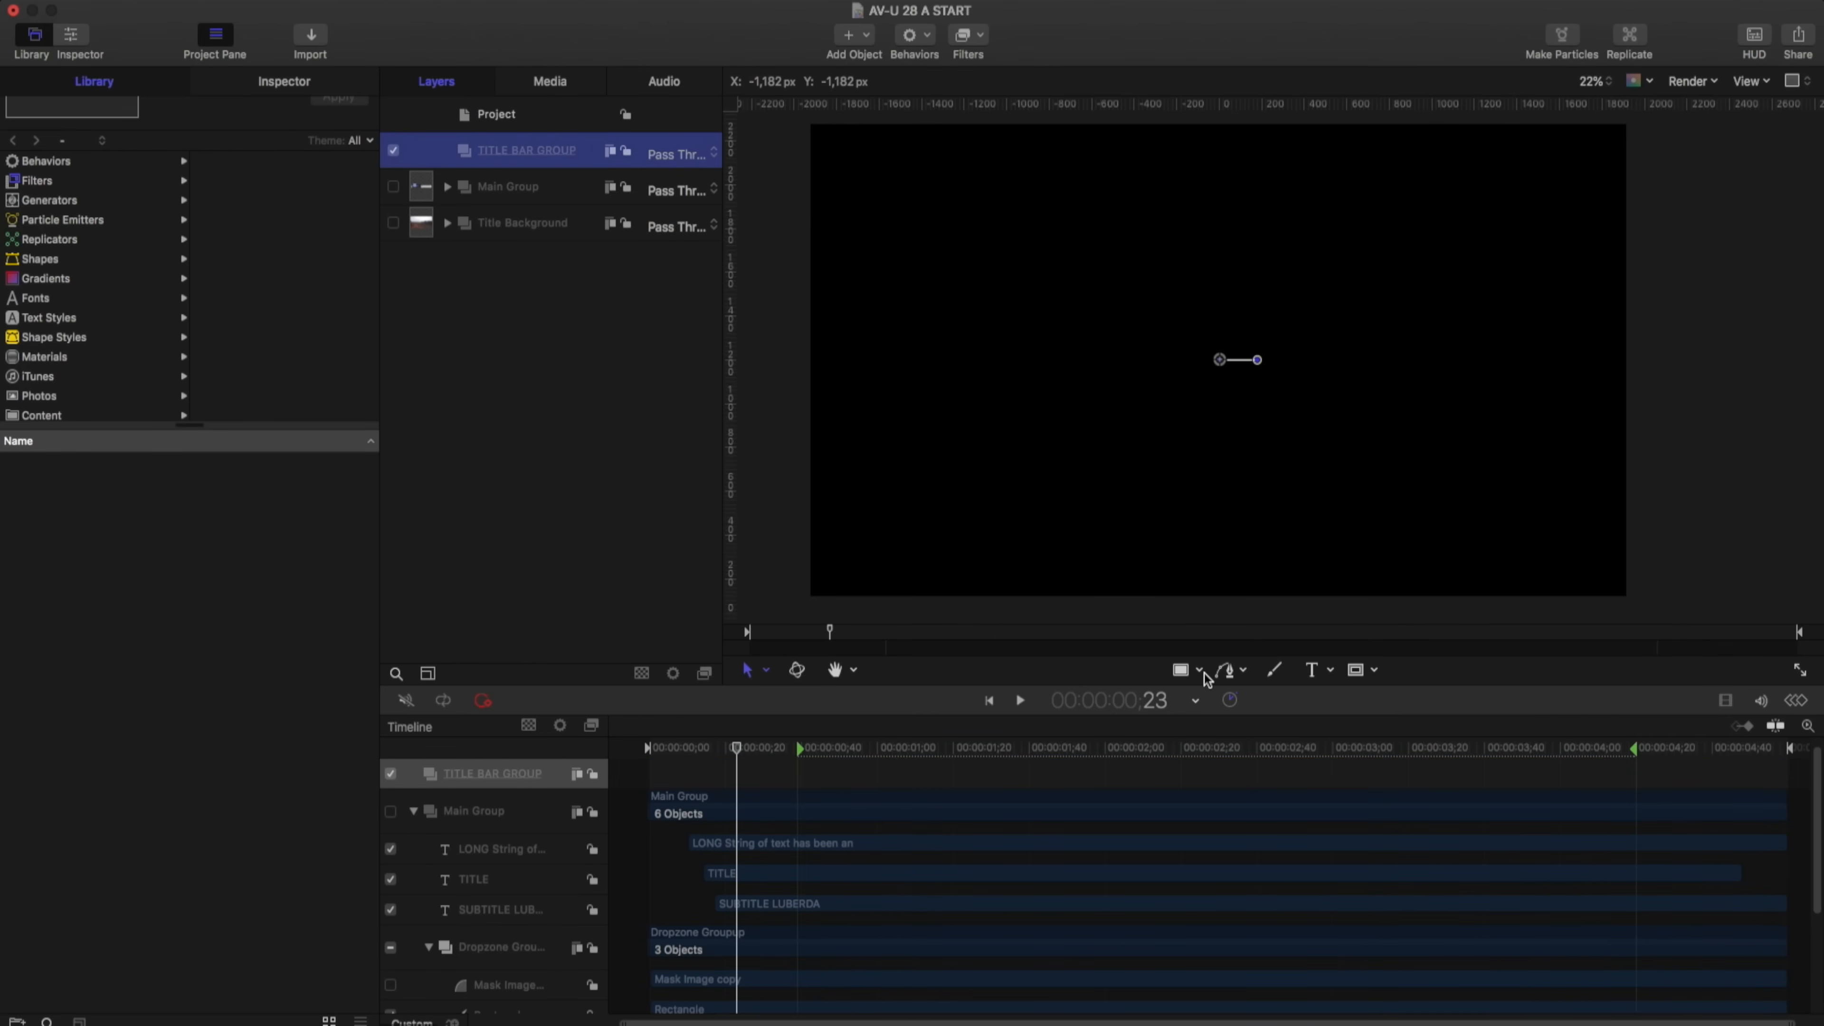
Draw a rectangle spanning the full width of the frame's lower part and set its fill mode to Gradient
{"action": "left_click", "coordinate": [1181, 669]}
{"action": "mouse_move", "coordinate": [777, 483]}
{"action": "left_mouse_down"}
{"action": "mouse_move", "coordinate": [1138, 580]}
{"action": "mouse_move", "coordinate": [1667, 606]}
{"action": "left_mouse_up"}
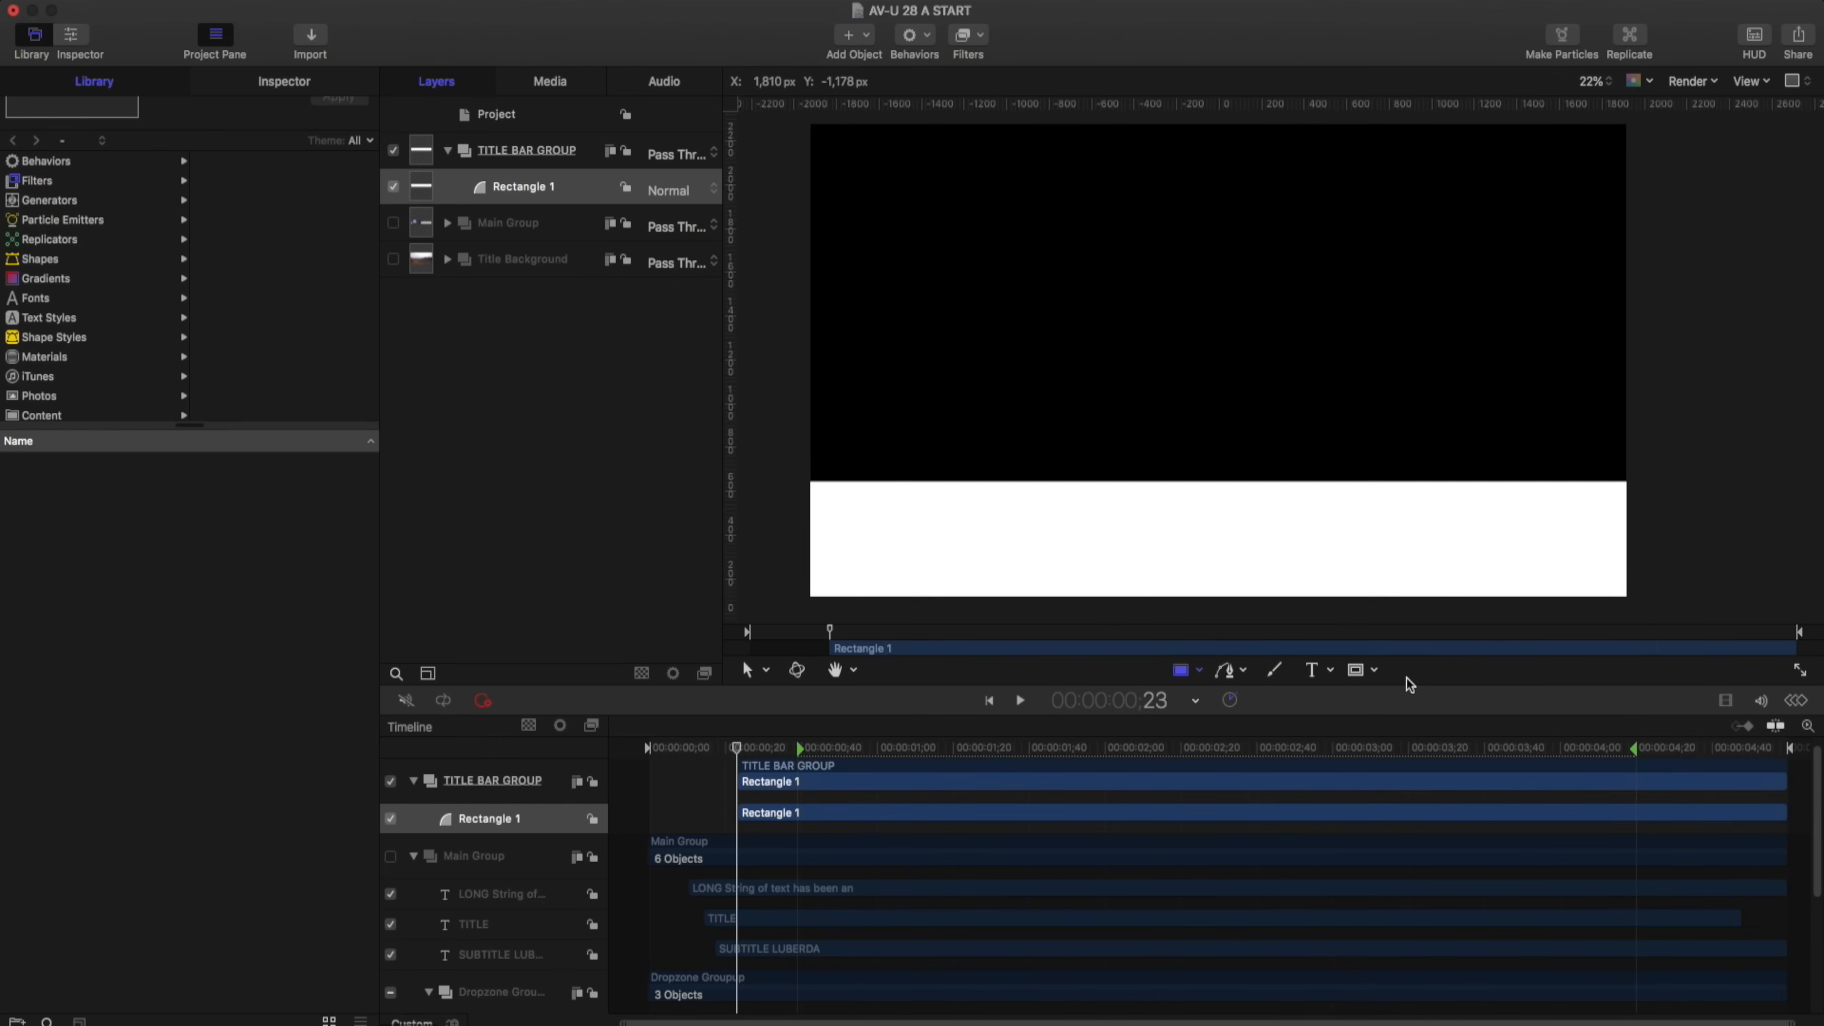
{"action": "left_click", "coordinate": [255, 88]}
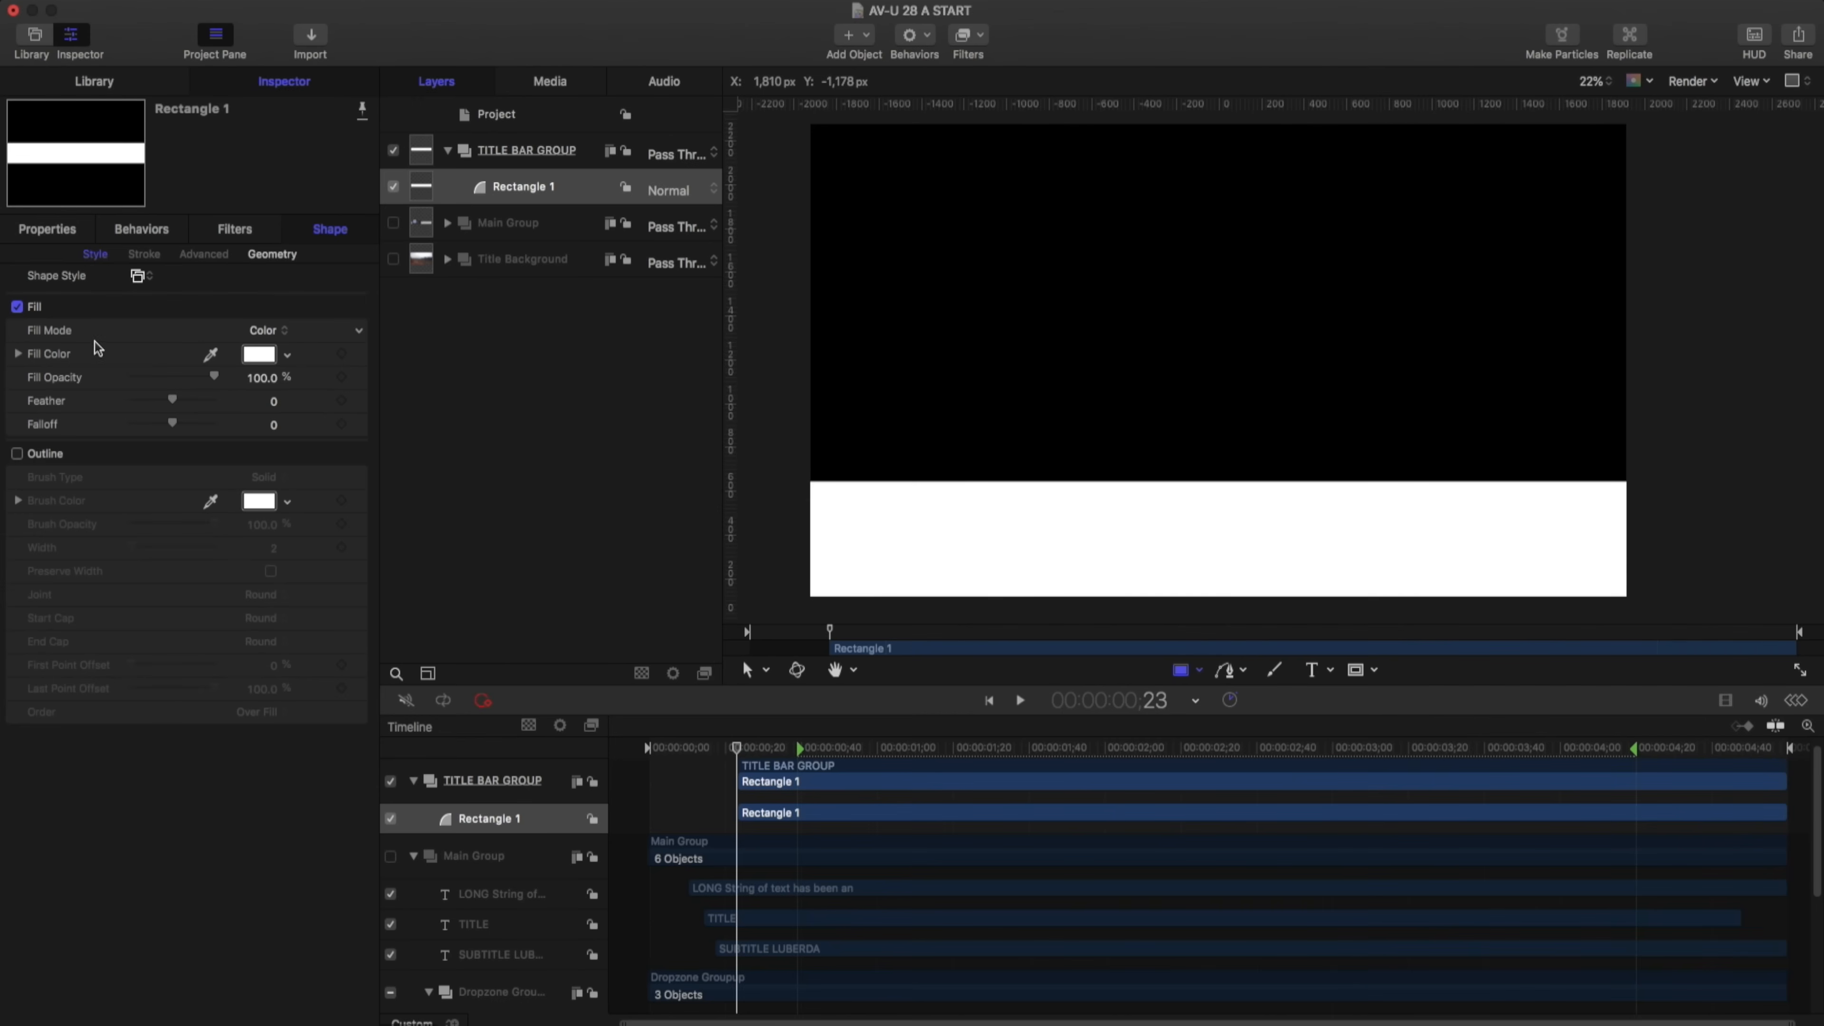
{"action": "left_click", "coordinate": [265, 330]}
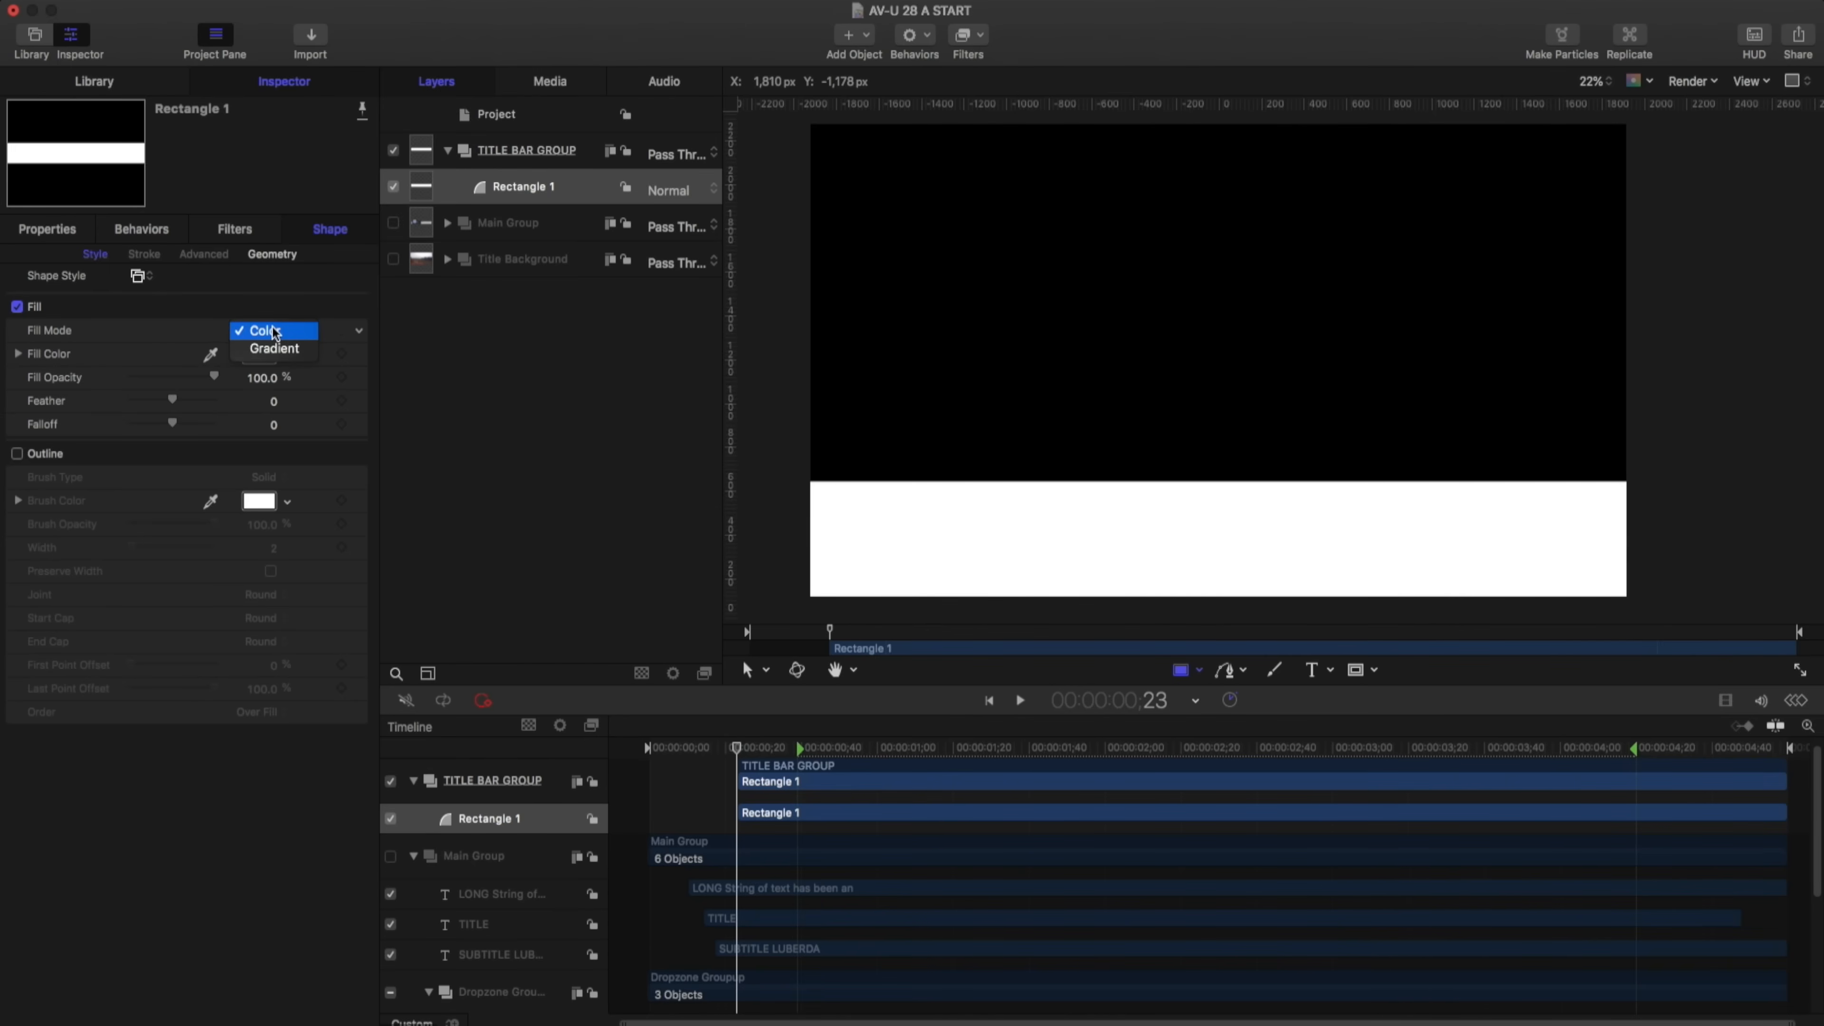
{"action": "left_click", "coordinate": [276, 349]}
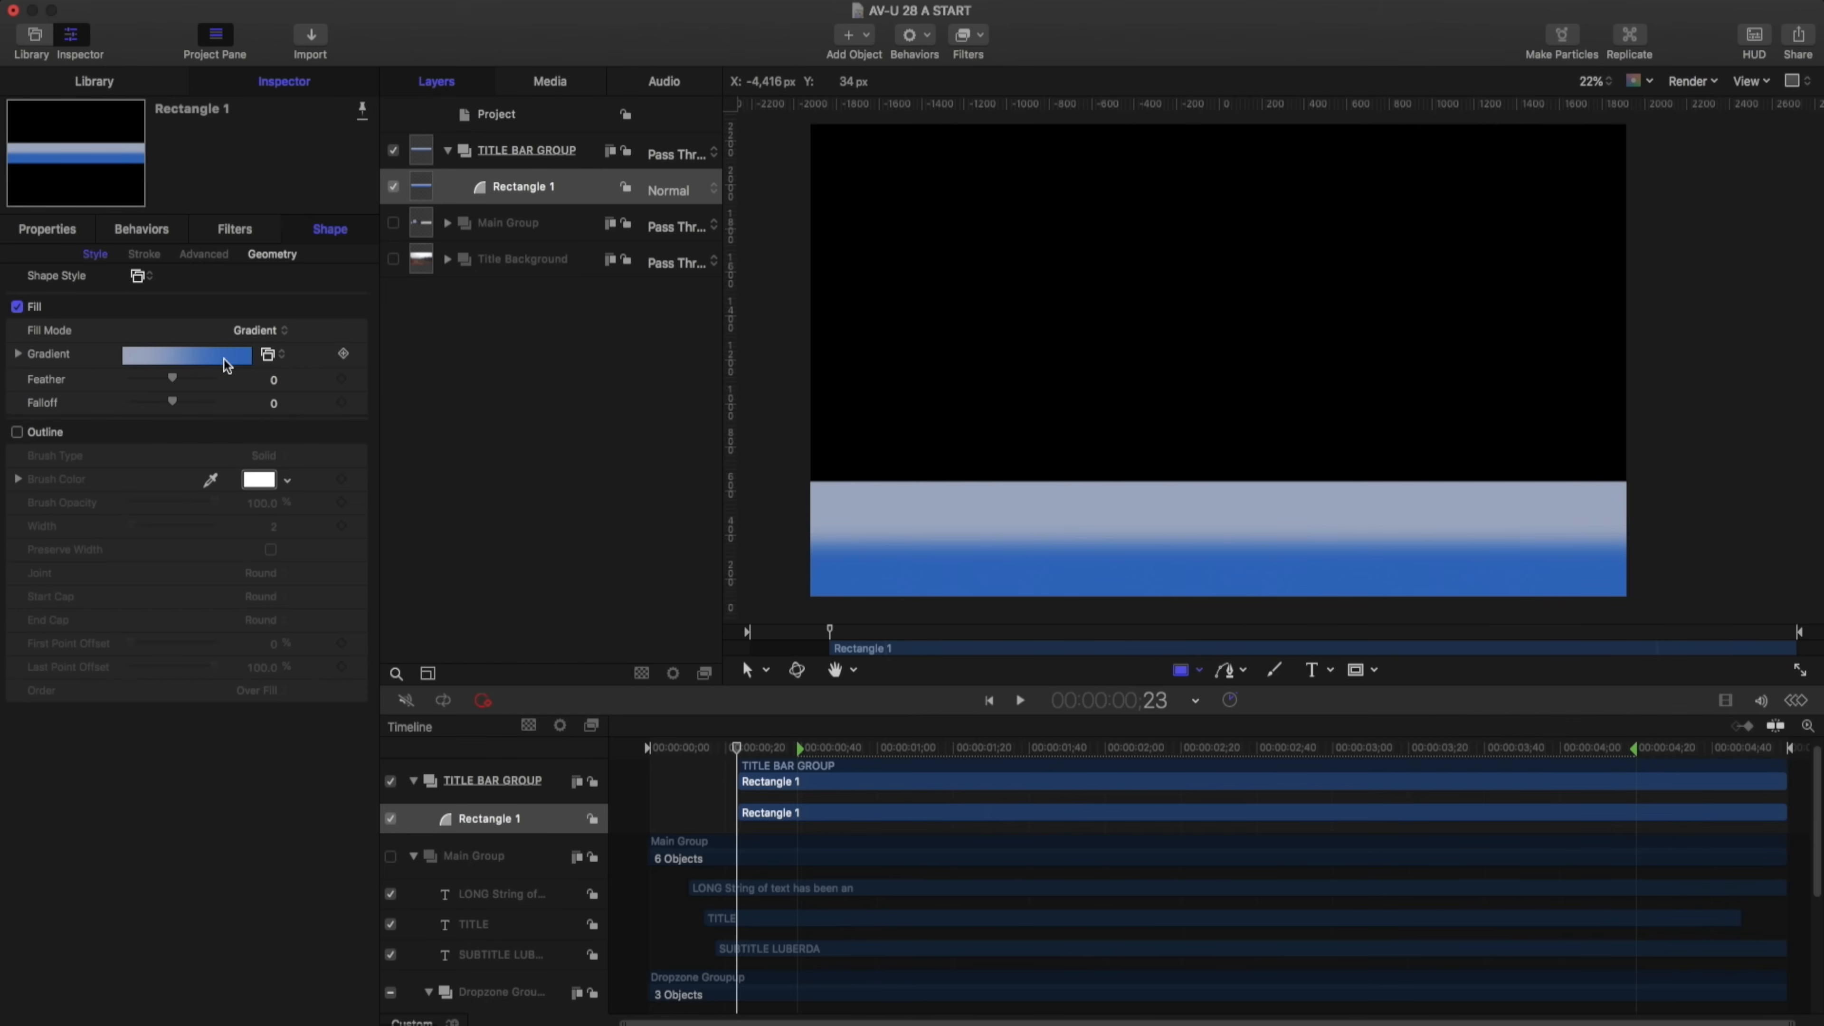
Set the rectangle gradient's first color stop to light blue (red 0.82, green 0.88, blue 1.0)
{"action": "left_click", "coordinate": [20, 353]}
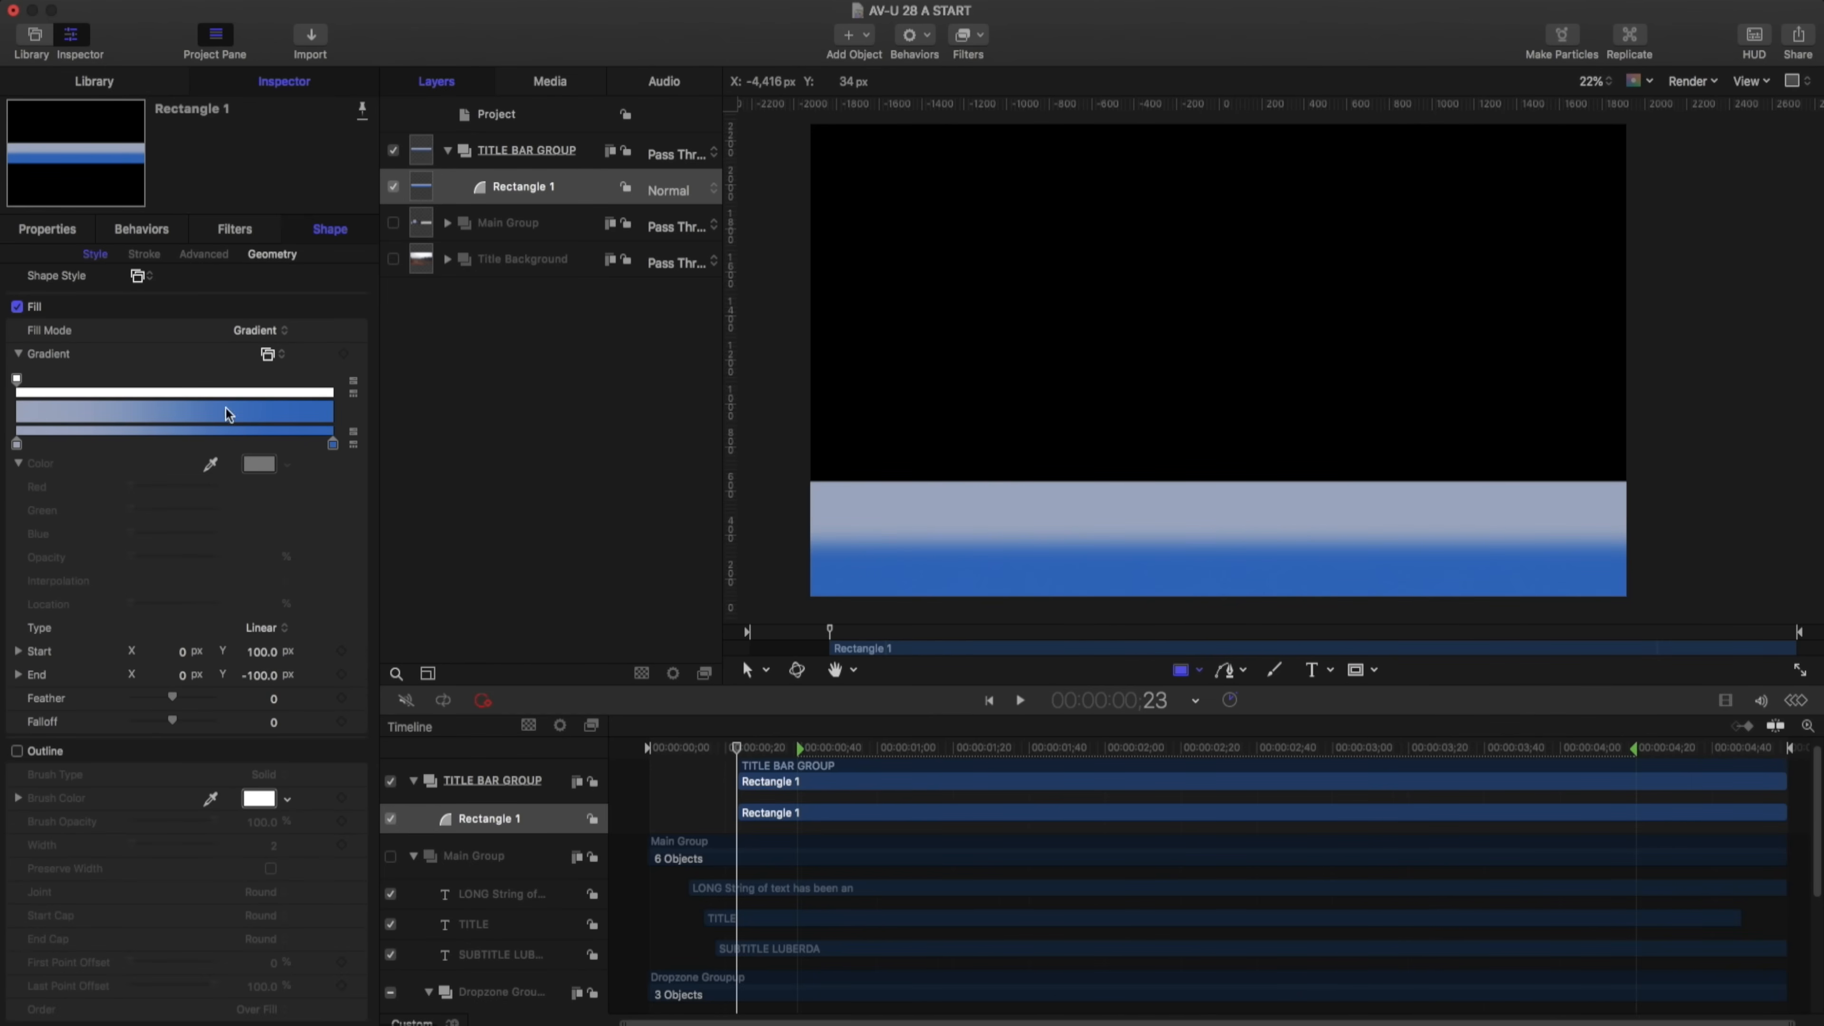
{"action": "left_click", "coordinate": [16, 443]}
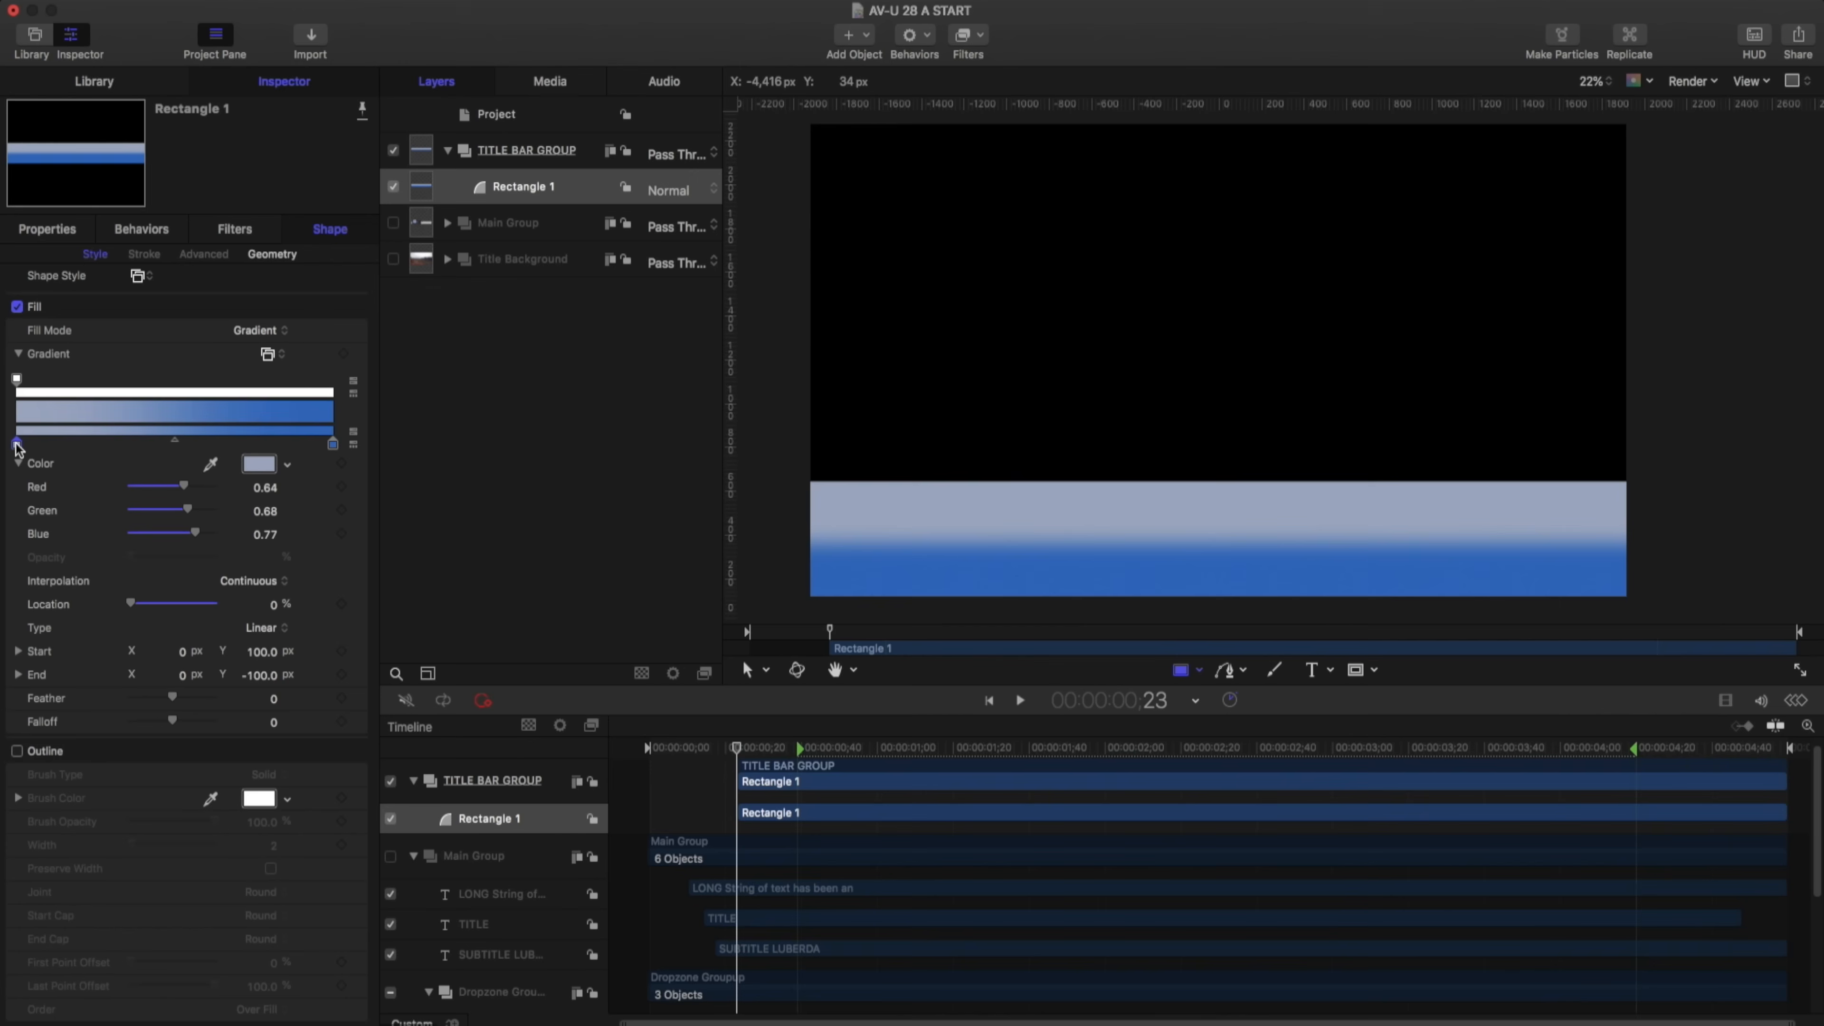
{"action": "left_click", "coordinate": [258, 463]}
{"action": "left_click_drag", "start_coordinate": [744, 546], "coordinate": [695, 543]}
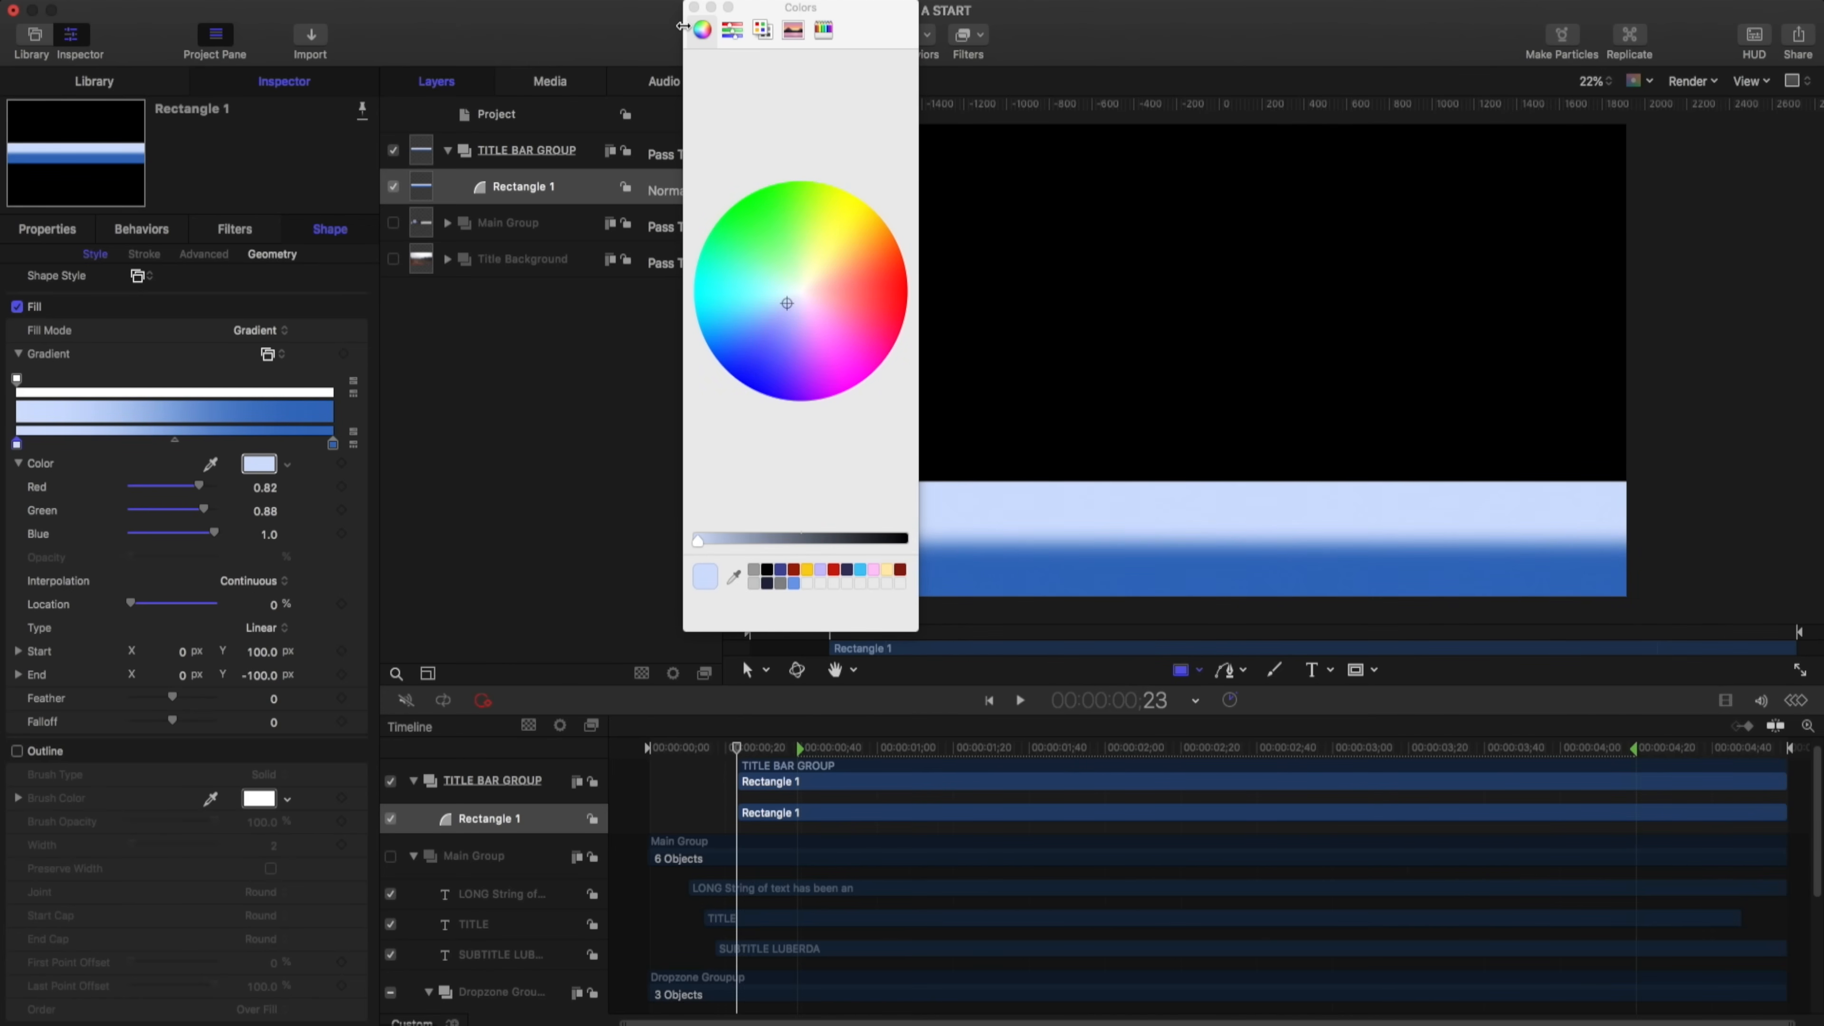
{"action": "left_click", "coordinate": [694, 8]}
Set the rectangle gradient's end color stop to dark grey, with red, green and blue at 0.12
{"action": "left_click", "coordinate": [333, 443]}
{"action": "left_click", "coordinate": [258, 464]}
{"action": "left_click_drag", "start_coordinate": [745, 540], "coordinate": [882, 540]}
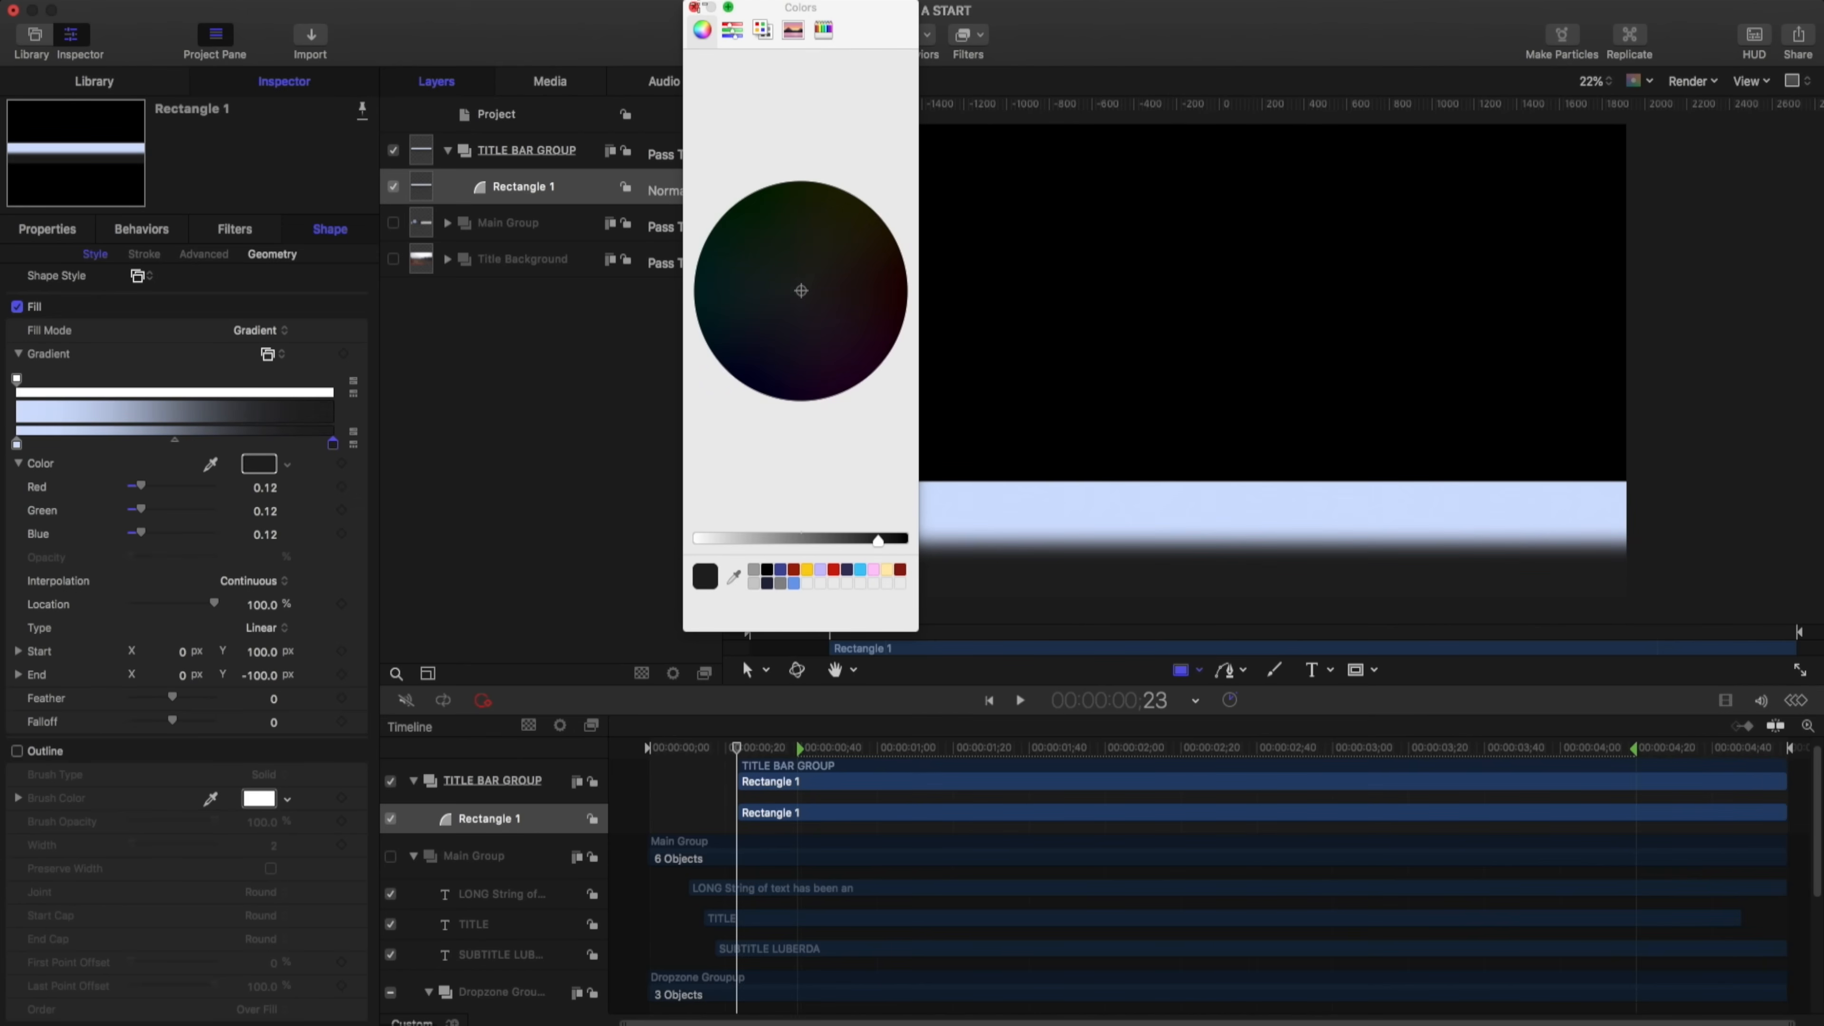
{"action": "left_click", "coordinate": [693, 8]}
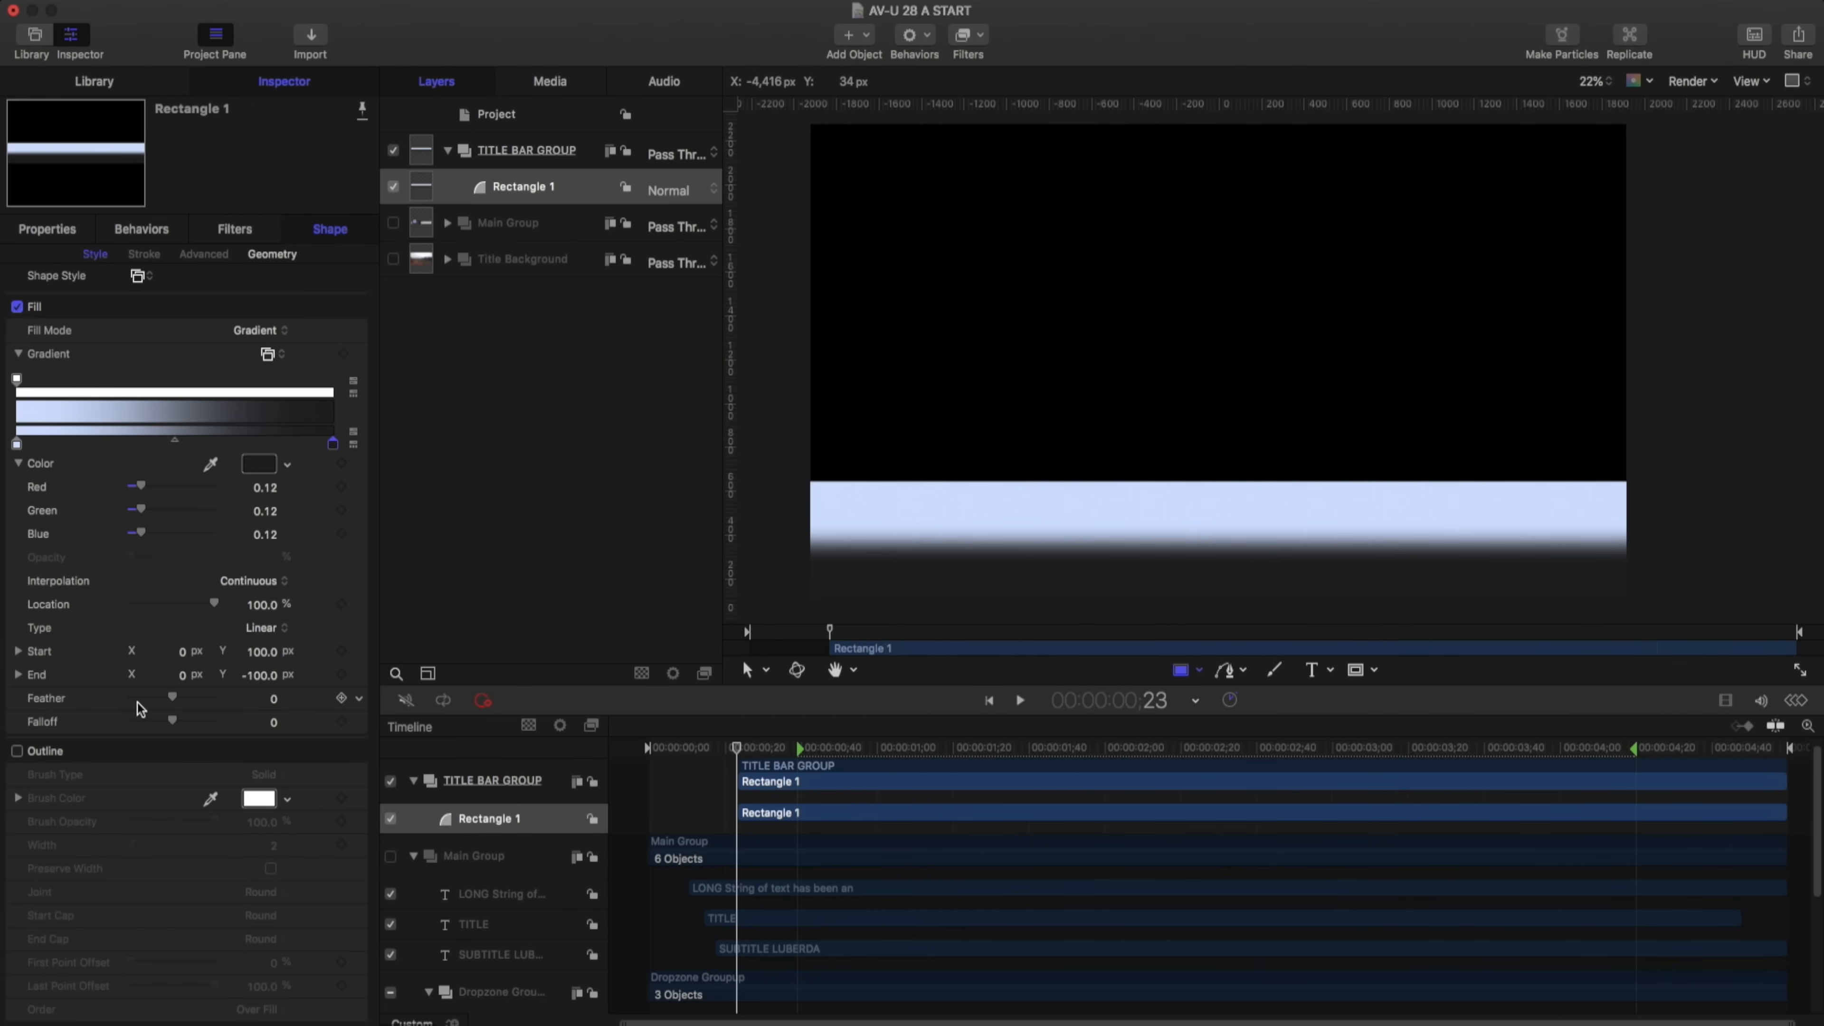
Use Adjust Item to flip and stretch the gradient to start Y about -501 px, end Y about 1018 px, dark stop about 87%
{"action": "left_click", "coordinate": [756, 674]}
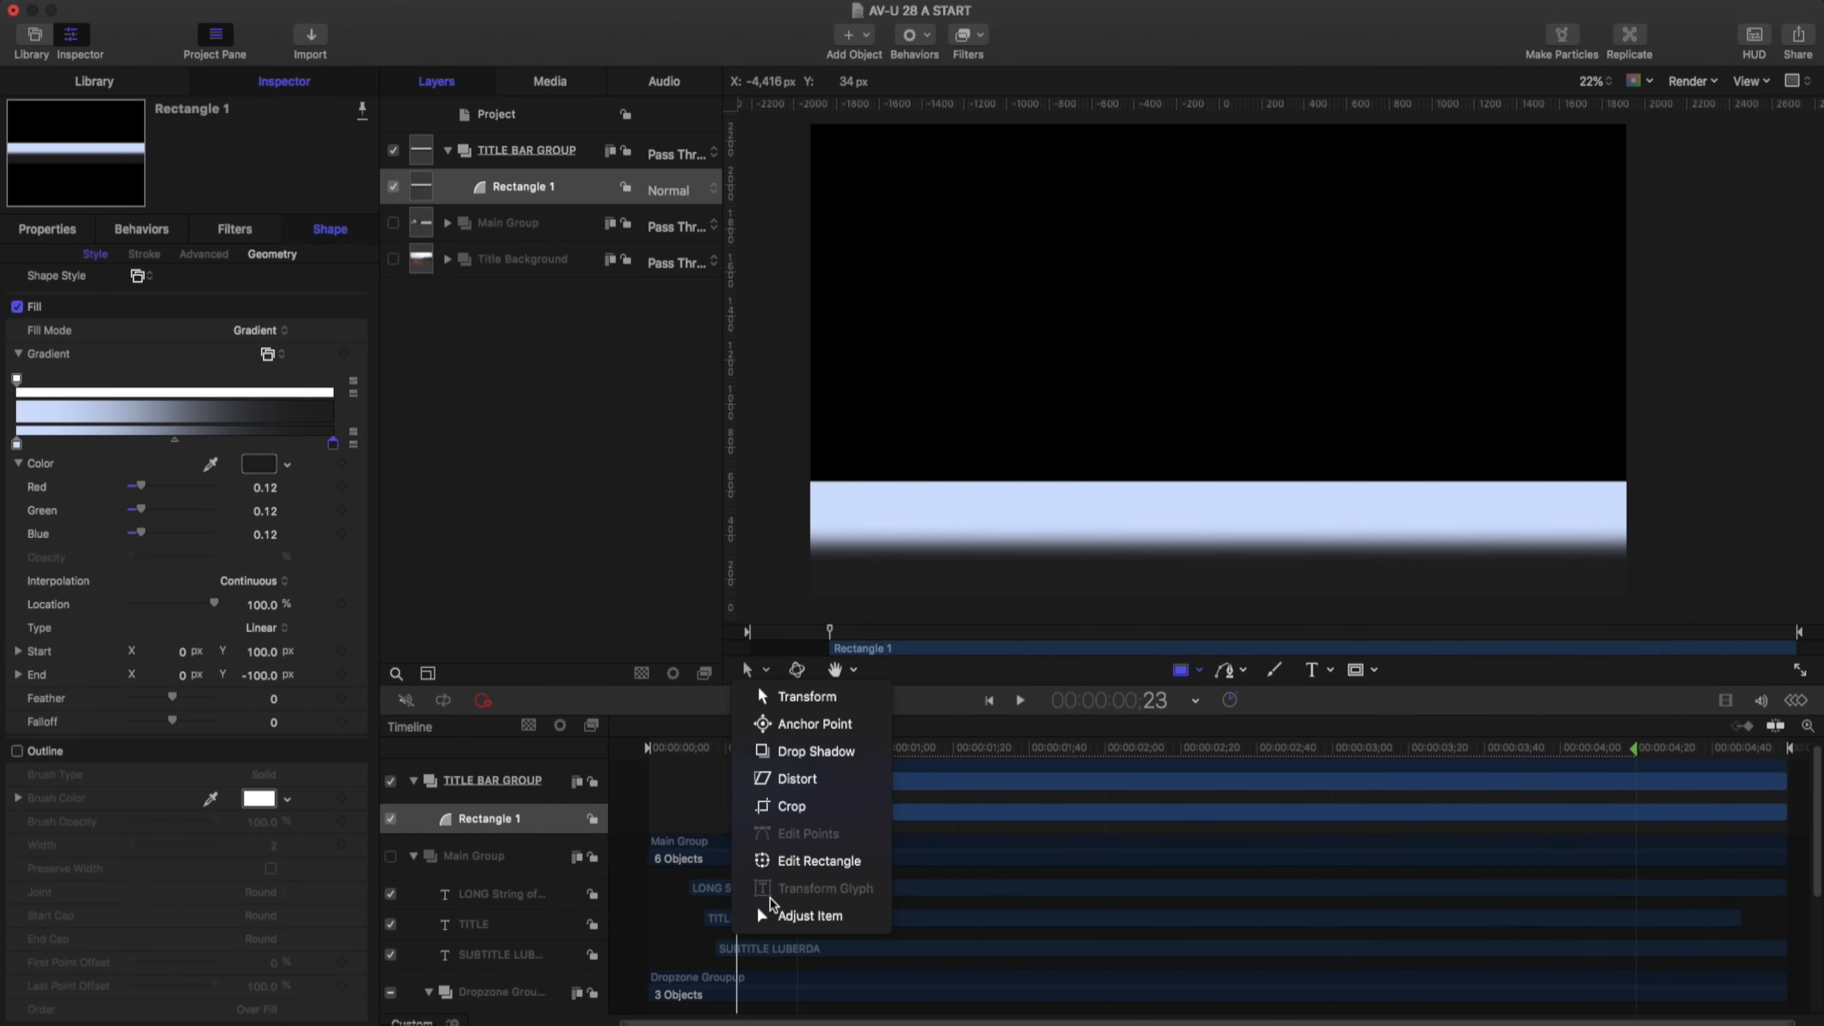
{"action": "left_click", "coordinate": [756, 907]}
{"action": "left_click_drag", "start_coordinate": [1228, 522], "coordinate": [1225, 317]}
{"action": "key", "text": "space"}
{"action": "left_click_drag", "start_coordinate": [1202, 574], "coordinate": [1196, 409]}
{"action": "left_click_drag", "start_coordinate": [1223, 525], "coordinate": [1221, 490]}
{"action": "mouse_move", "coordinate": [1228, 159]}
{"action": "left_mouse_down"}
{"action": "mouse_move", "coordinate": [1226, 223]}
{"action": "mouse_move", "coordinate": [1226, 202]}
{"action": "left_mouse_up"}
Look at the light color stop's parameter options, including Publish, and select the dark color stop
{"action": "left_click", "coordinate": [17, 445]}
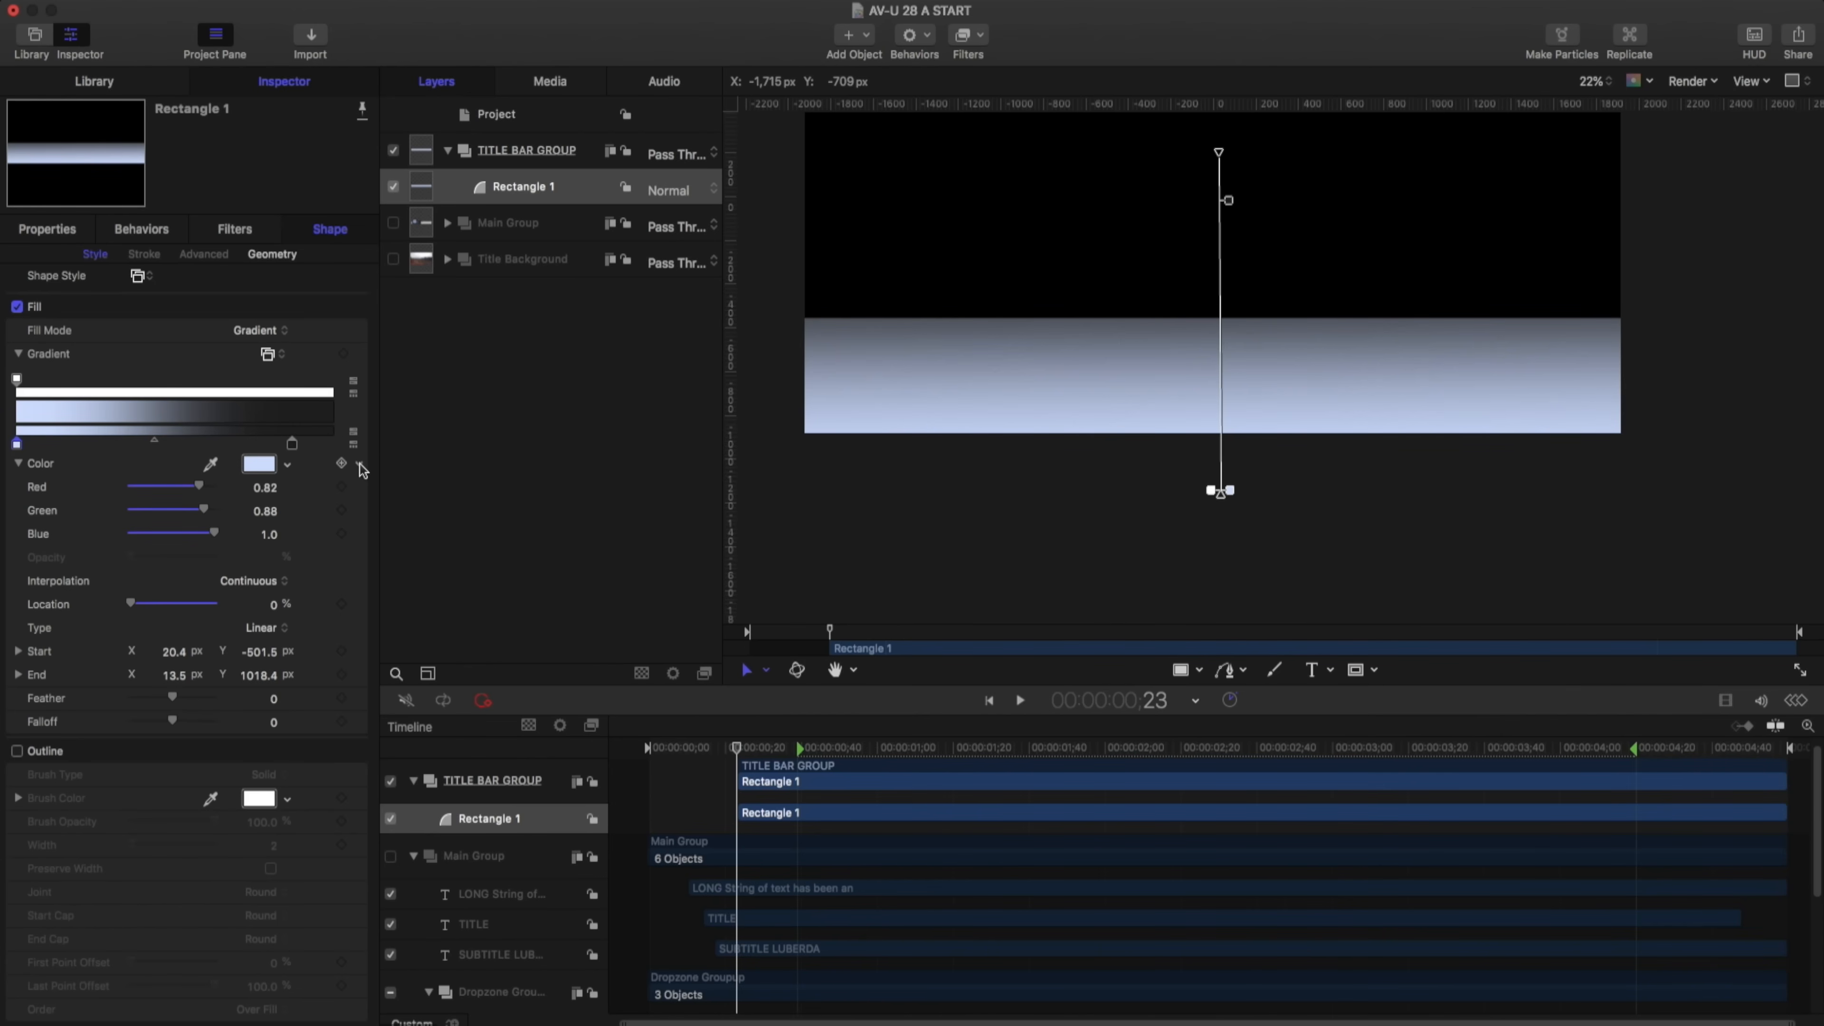
{"action": "left_click", "coordinate": [359, 465]}
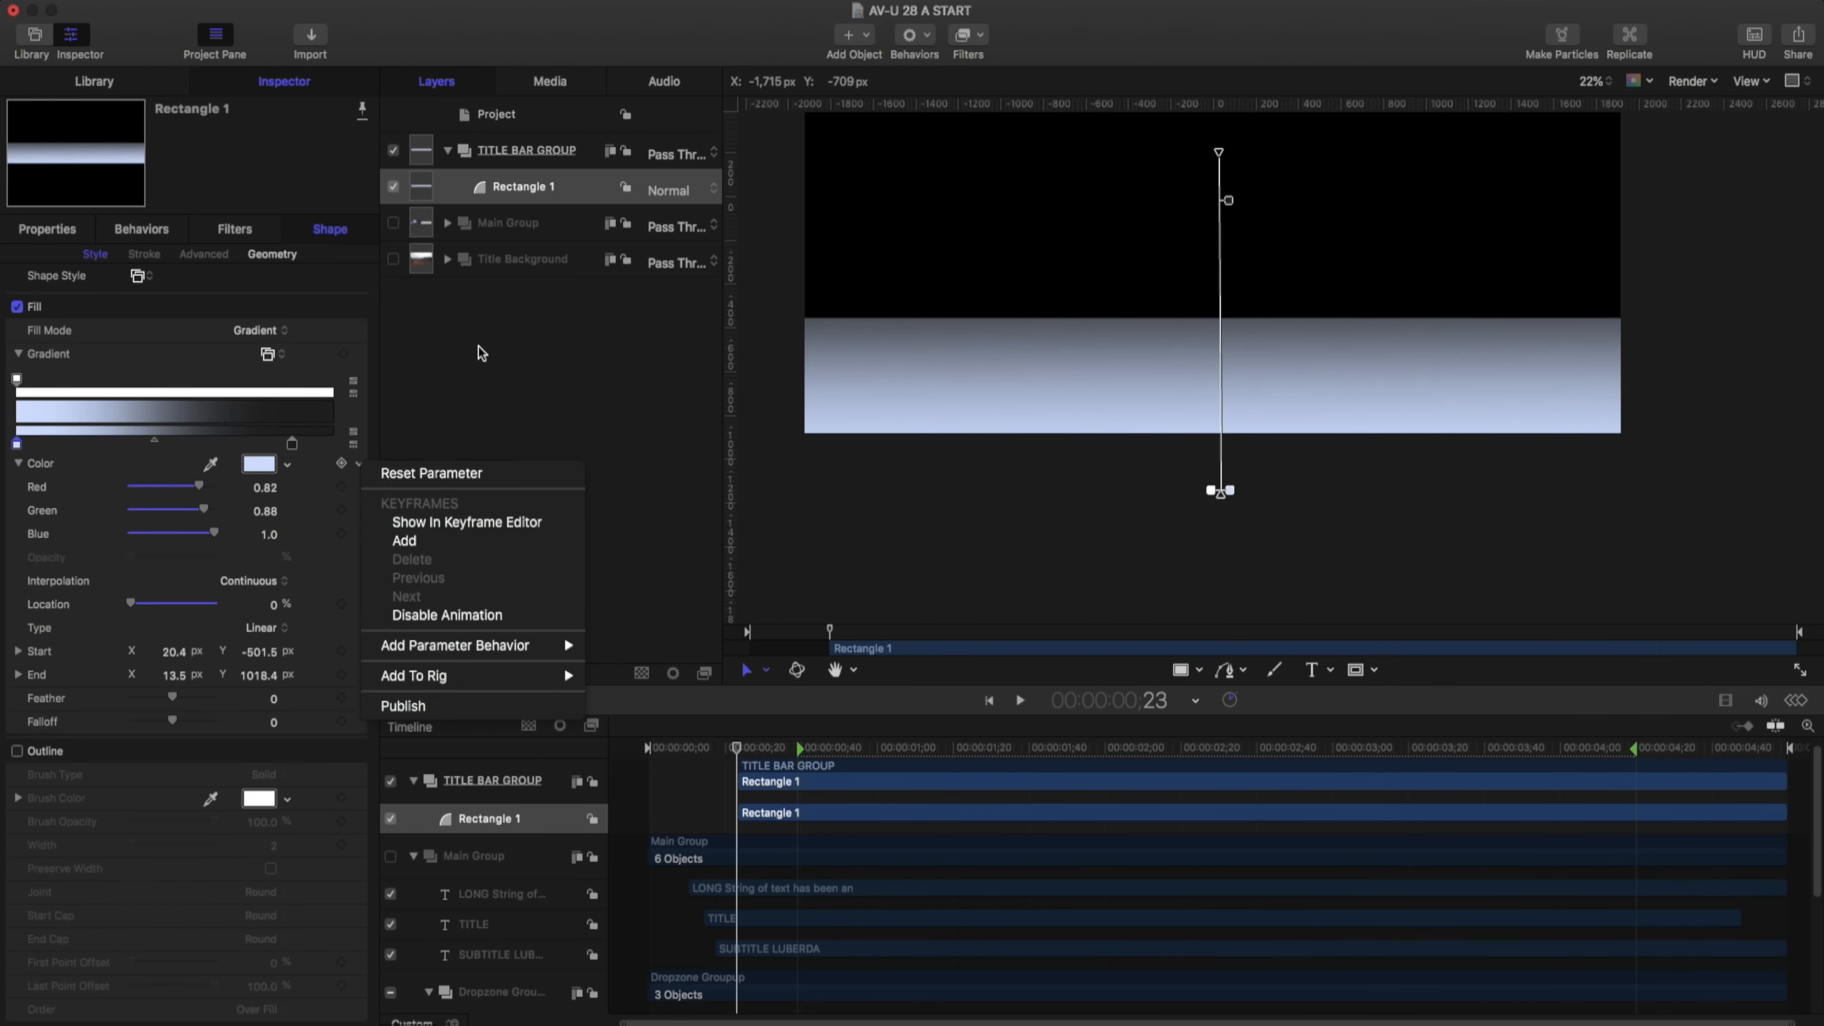
{"action": "left_click", "coordinate": [479, 331]}
{"action": "left_click", "coordinate": [292, 444]}
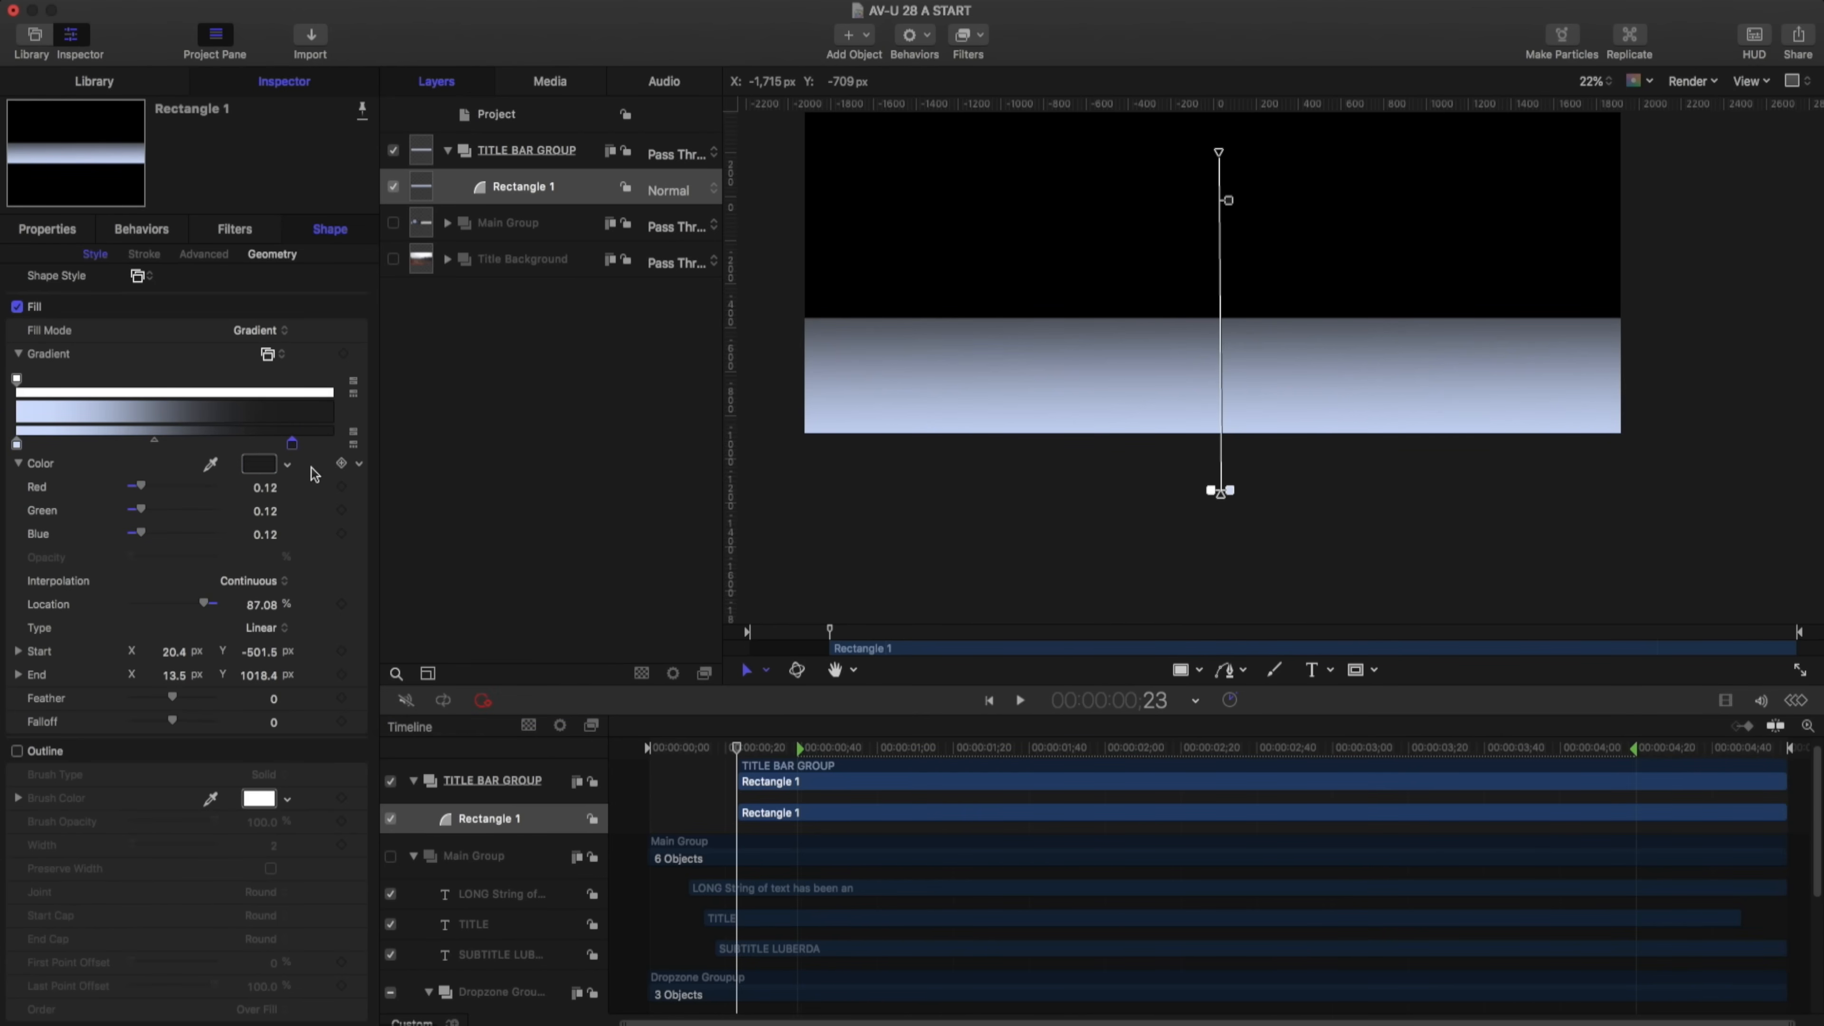
Look at the dark color stop's parameter options, including Publish
{"action": "left_click", "coordinate": [358, 465]}
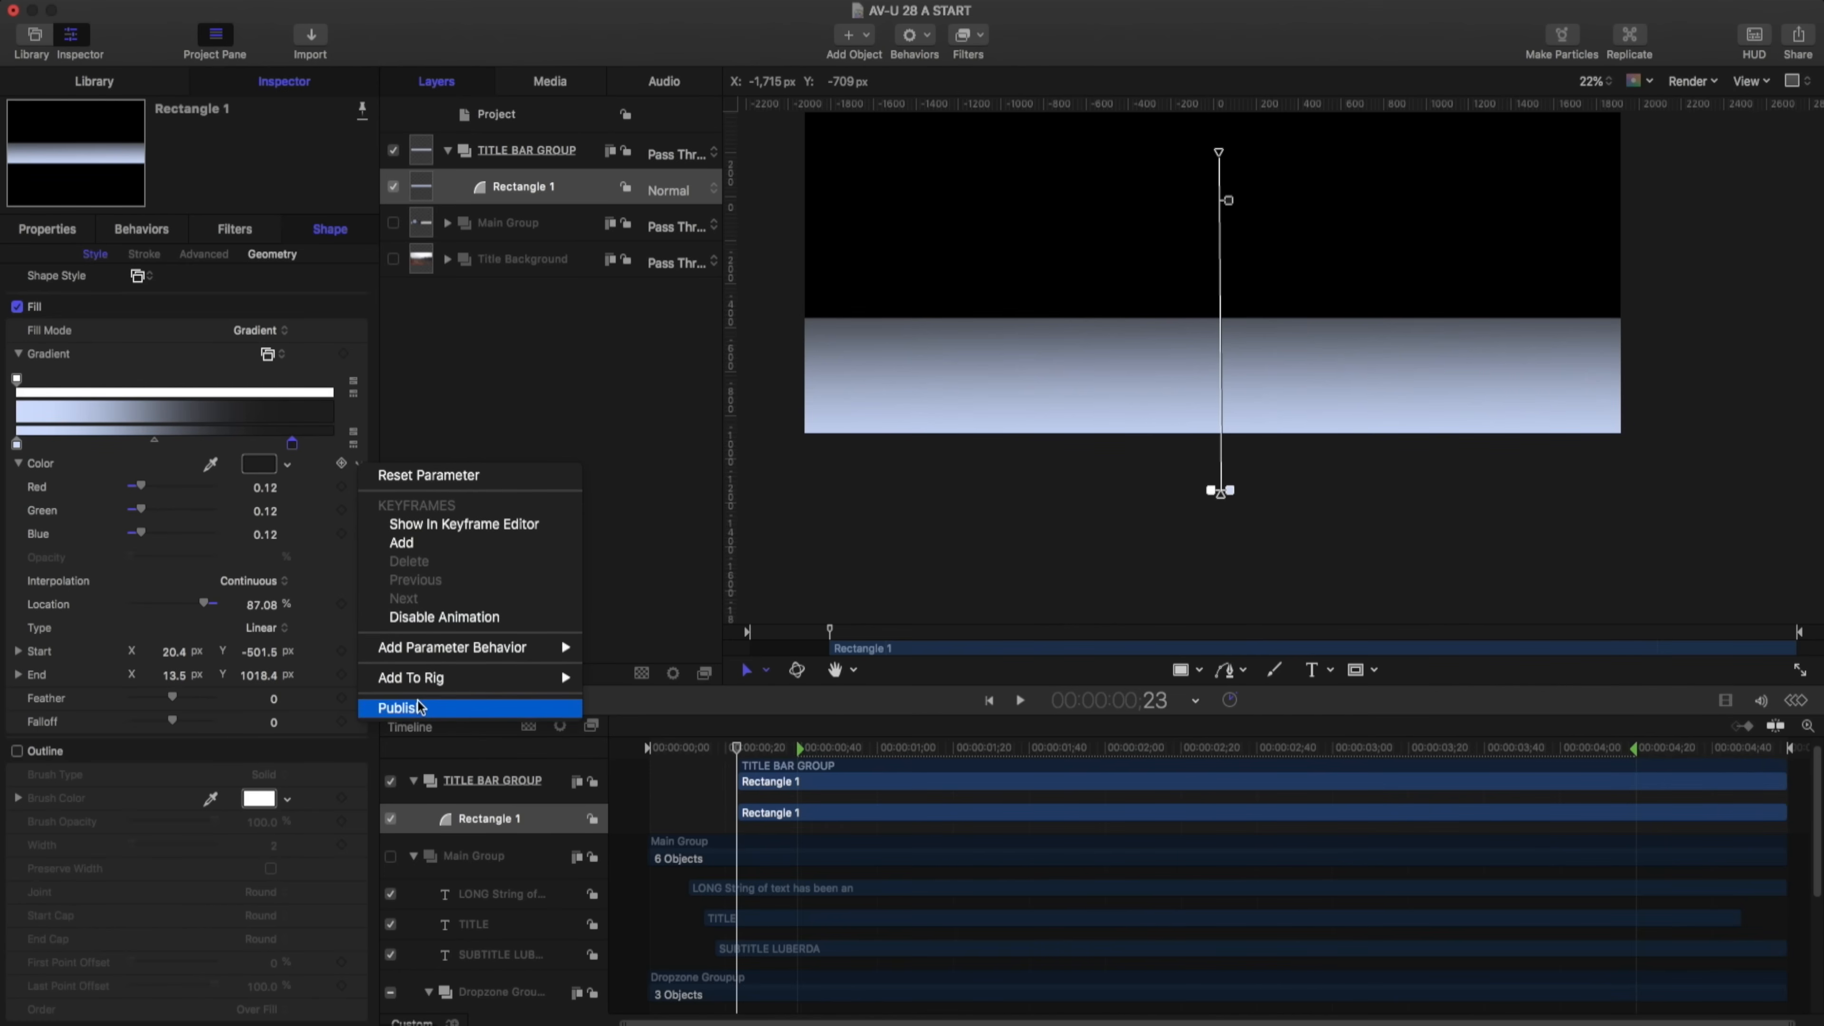
{"action": "left_click", "coordinate": [476, 440]}
{"action": "key", "text": "space"}
{"action": "left_click_drag", "start_coordinate": [1108, 248], "coordinate": [1109, 372]}
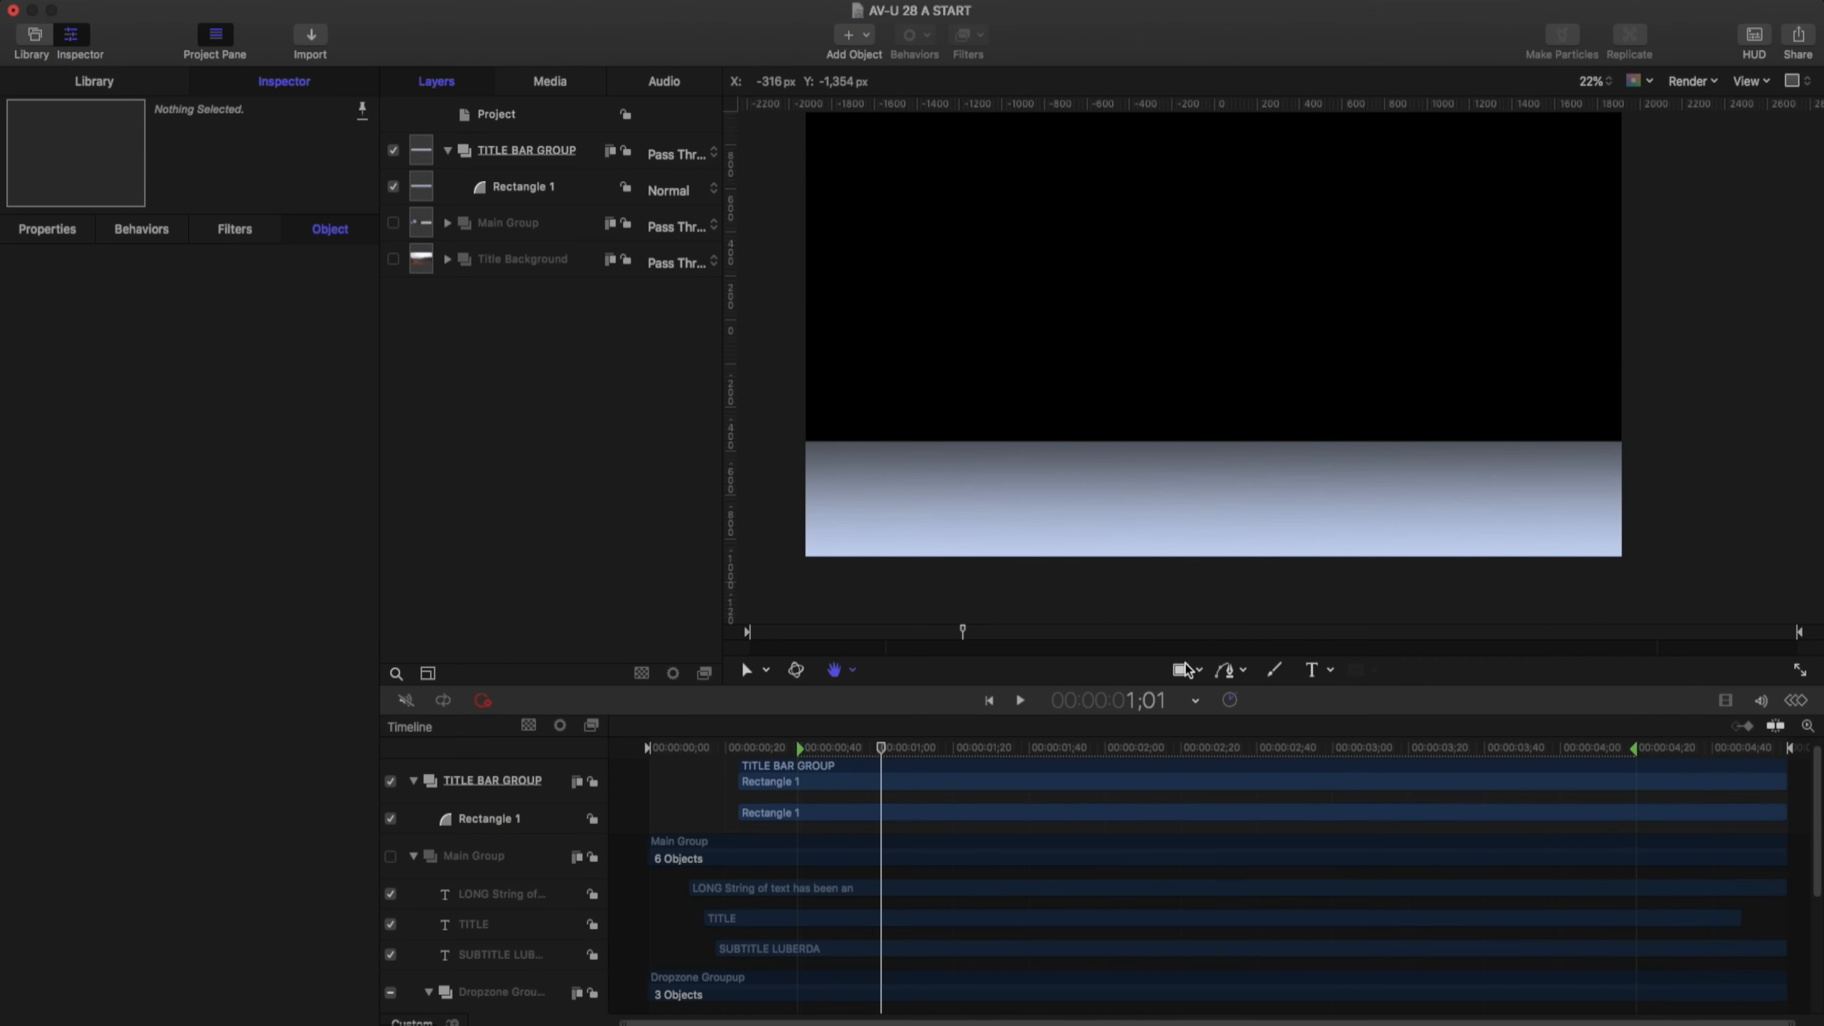
Rename the rectangle layer in TITLE BAR GROUP as Main Bar
{"action": "left_click", "coordinate": [540, 190]}
{"action": "left_click", "coordinate": [546, 188]}
{"action": "type", "text": "Main Bar"}
{"action": "key", "text": "Return"}
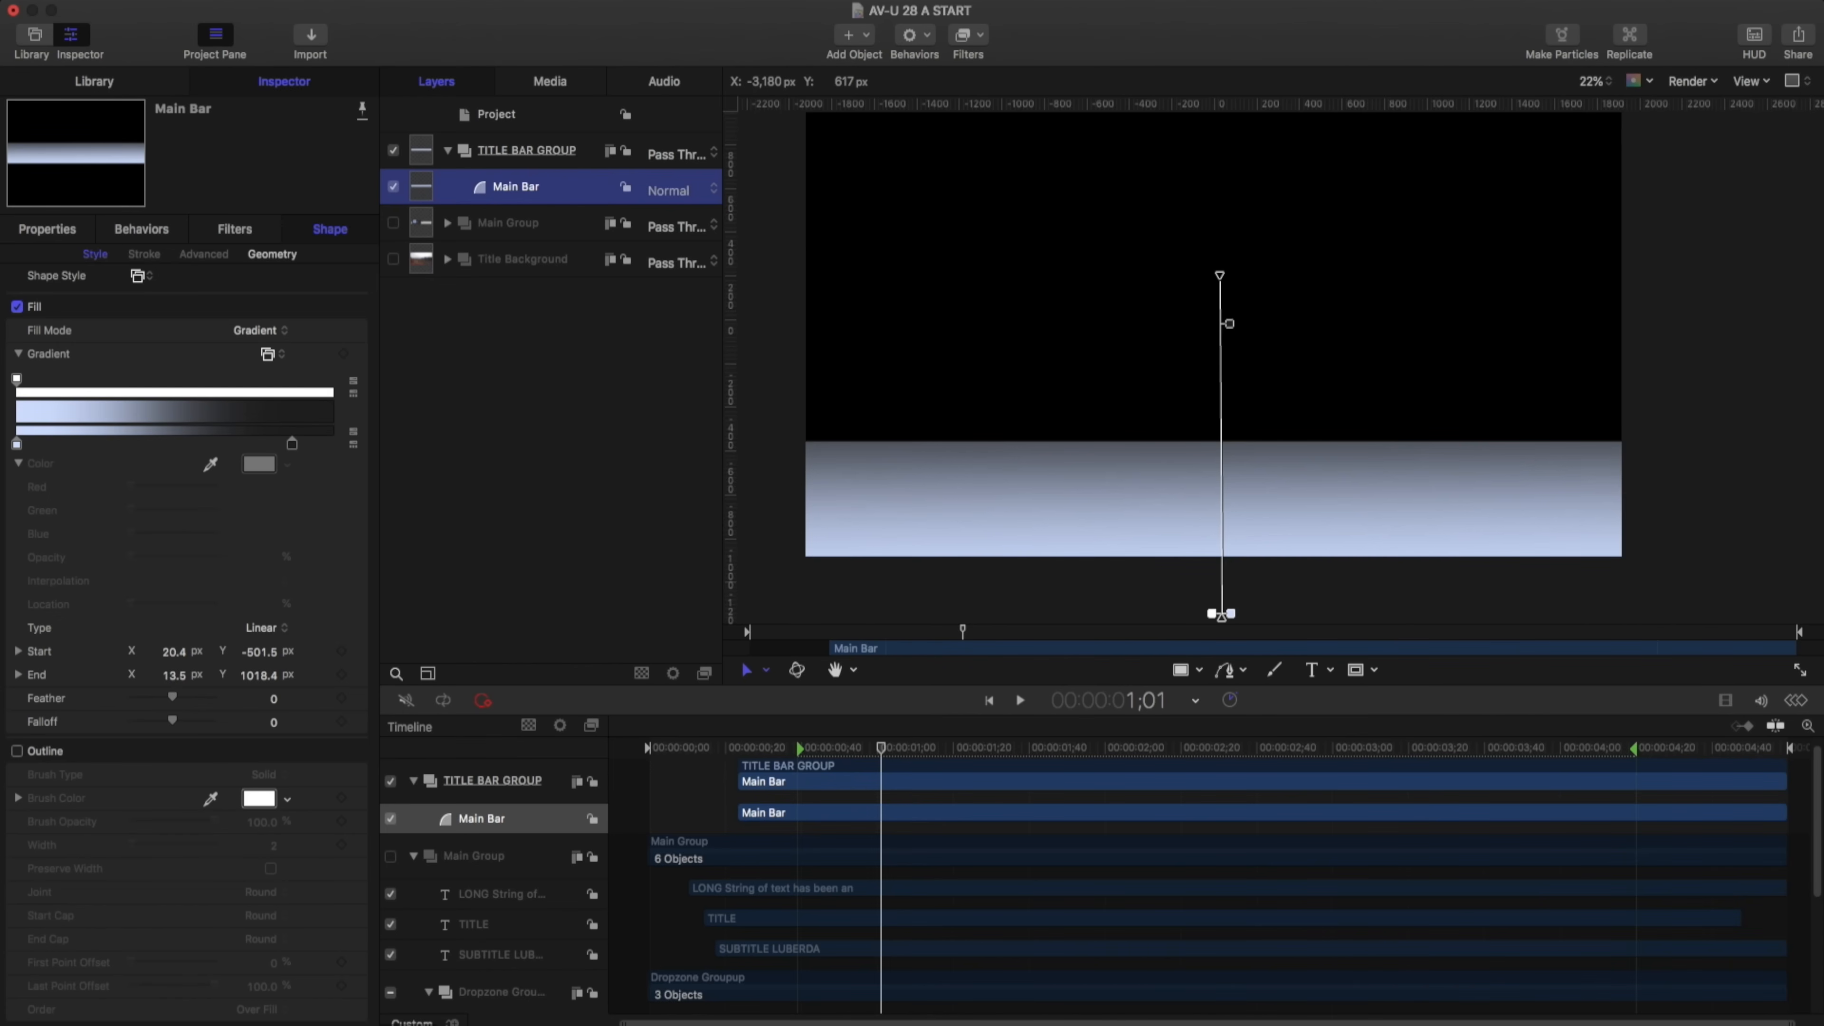
Duplicate the Main Bar layer and name the copy TITLE CARD
{"action": "key", "text": "super+d"}
{"action": "double_click", "coordinate": [581, 186]}
{"action": "key", "text": "super+a"}
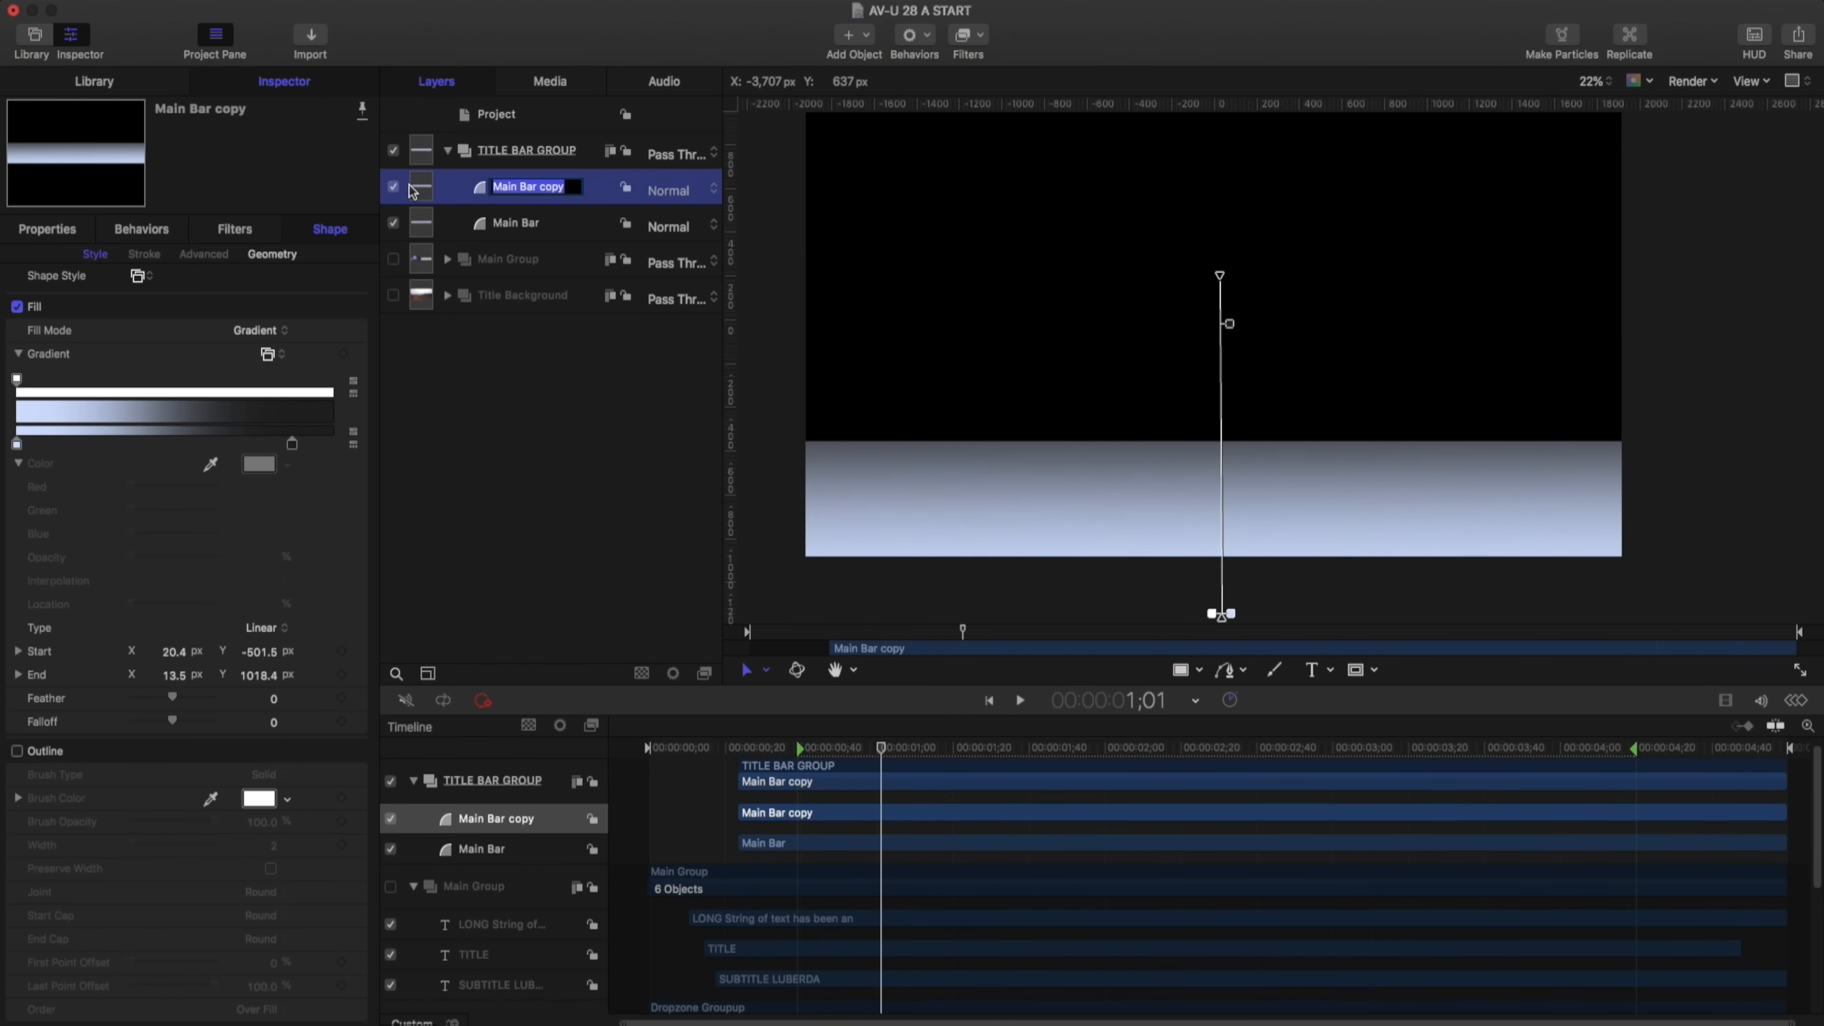
{"action": "type", "text": "TITLE CARD"}
{"action": "key", "text": "Return"}
Set TITLE CARD's geometry width to 1200, using the Transform tool to show its bounding box
{"action": "left_click", "coordinate": [765, 670]}
{"action": "left_click", "coordinate": [761, 696]}
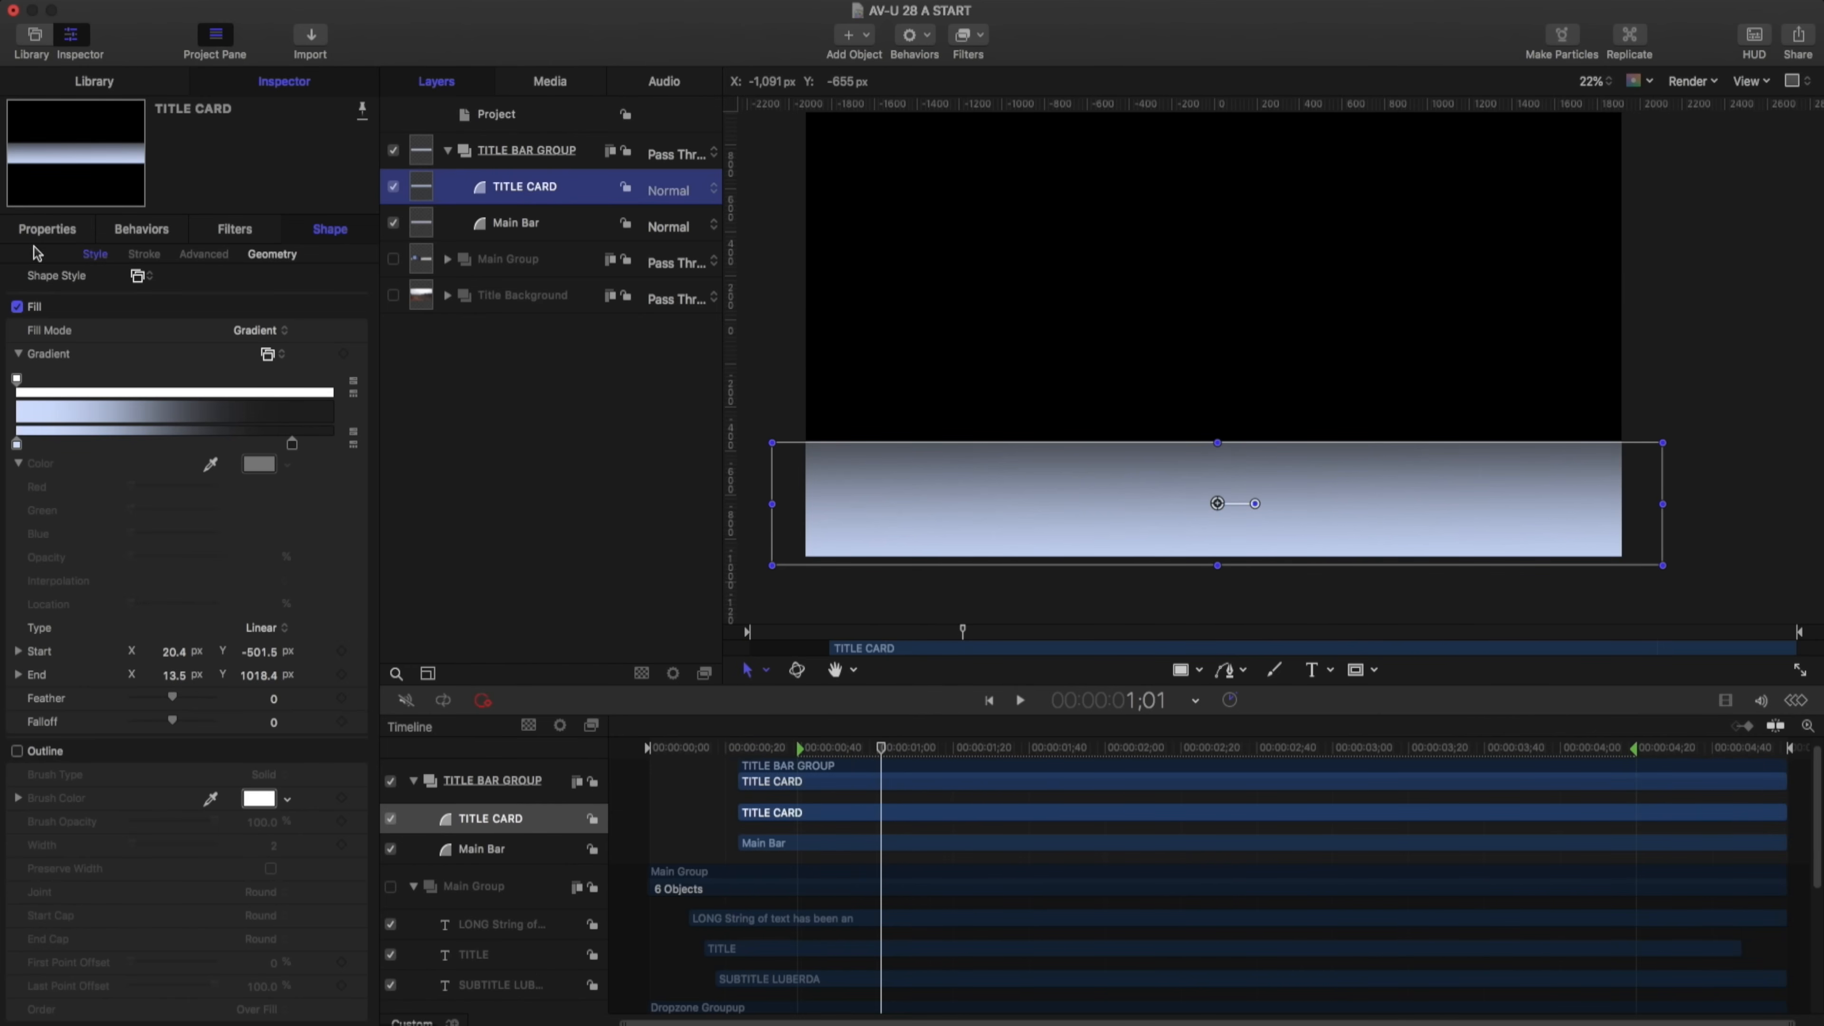
{"action": "left_click", "coordinate": [272, 255]}
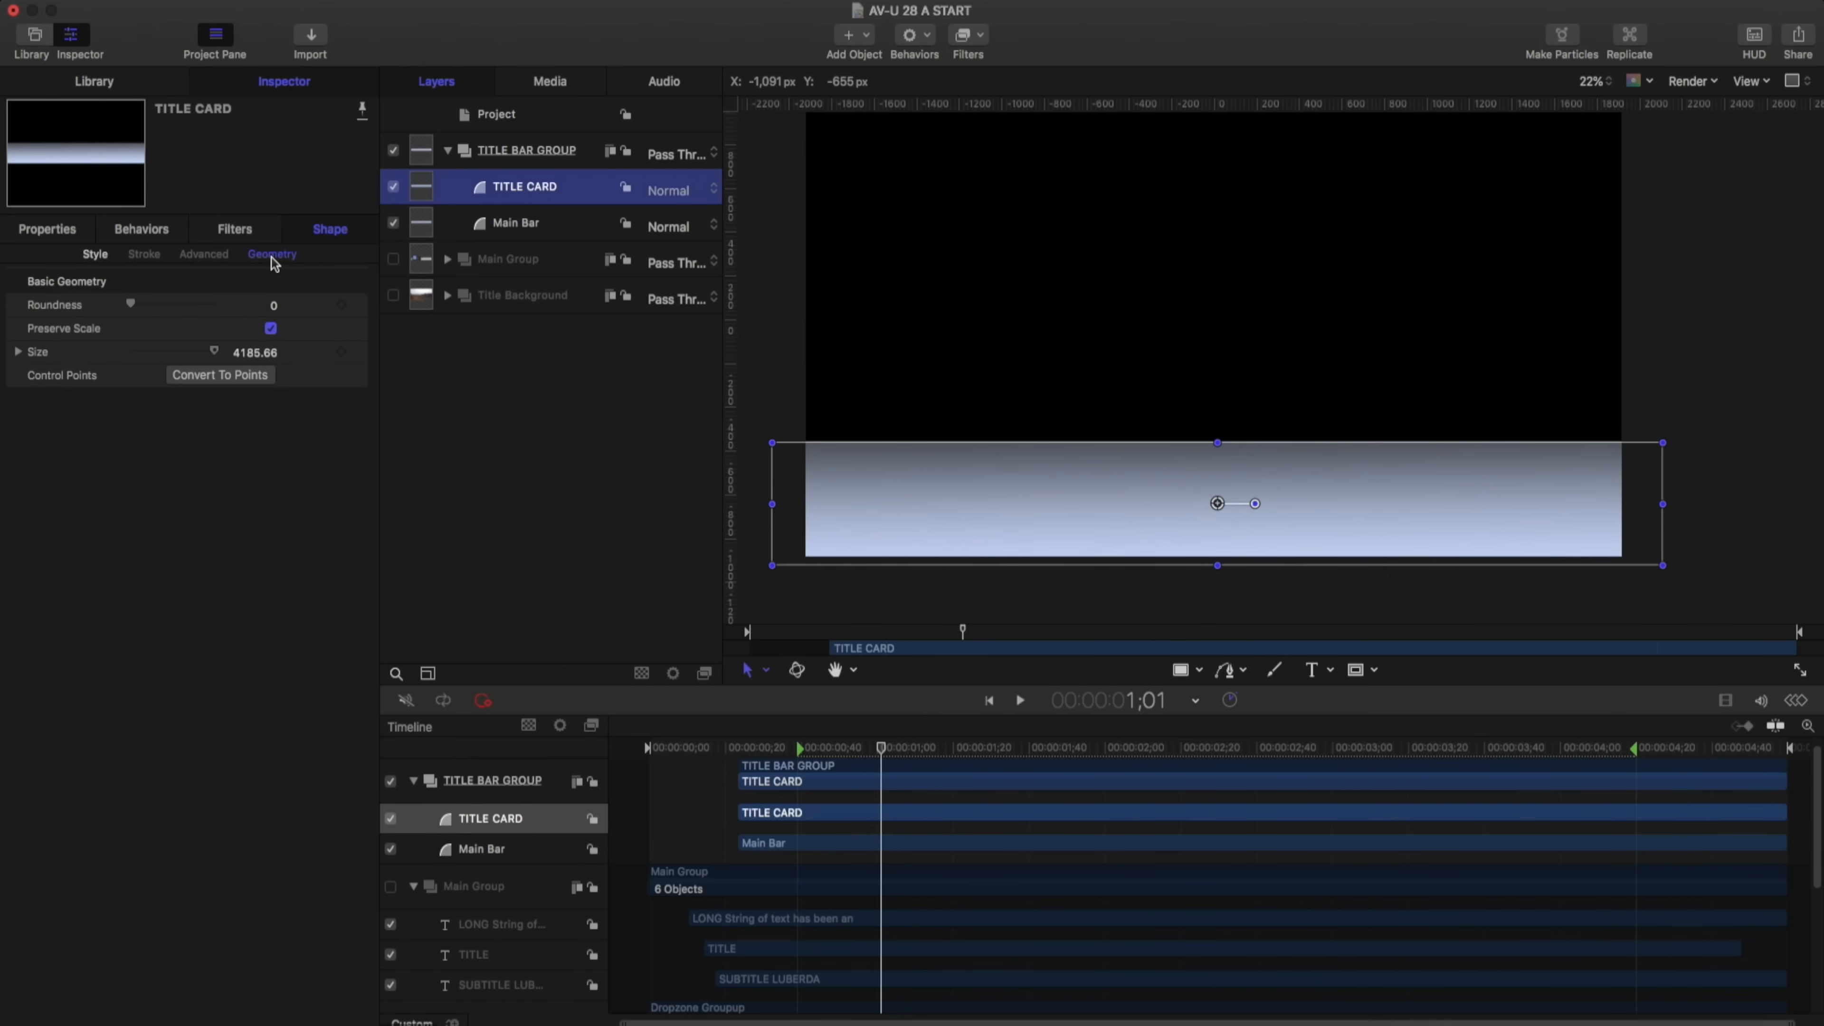
{"action": "left_click", "coordinate": [19, 352]}
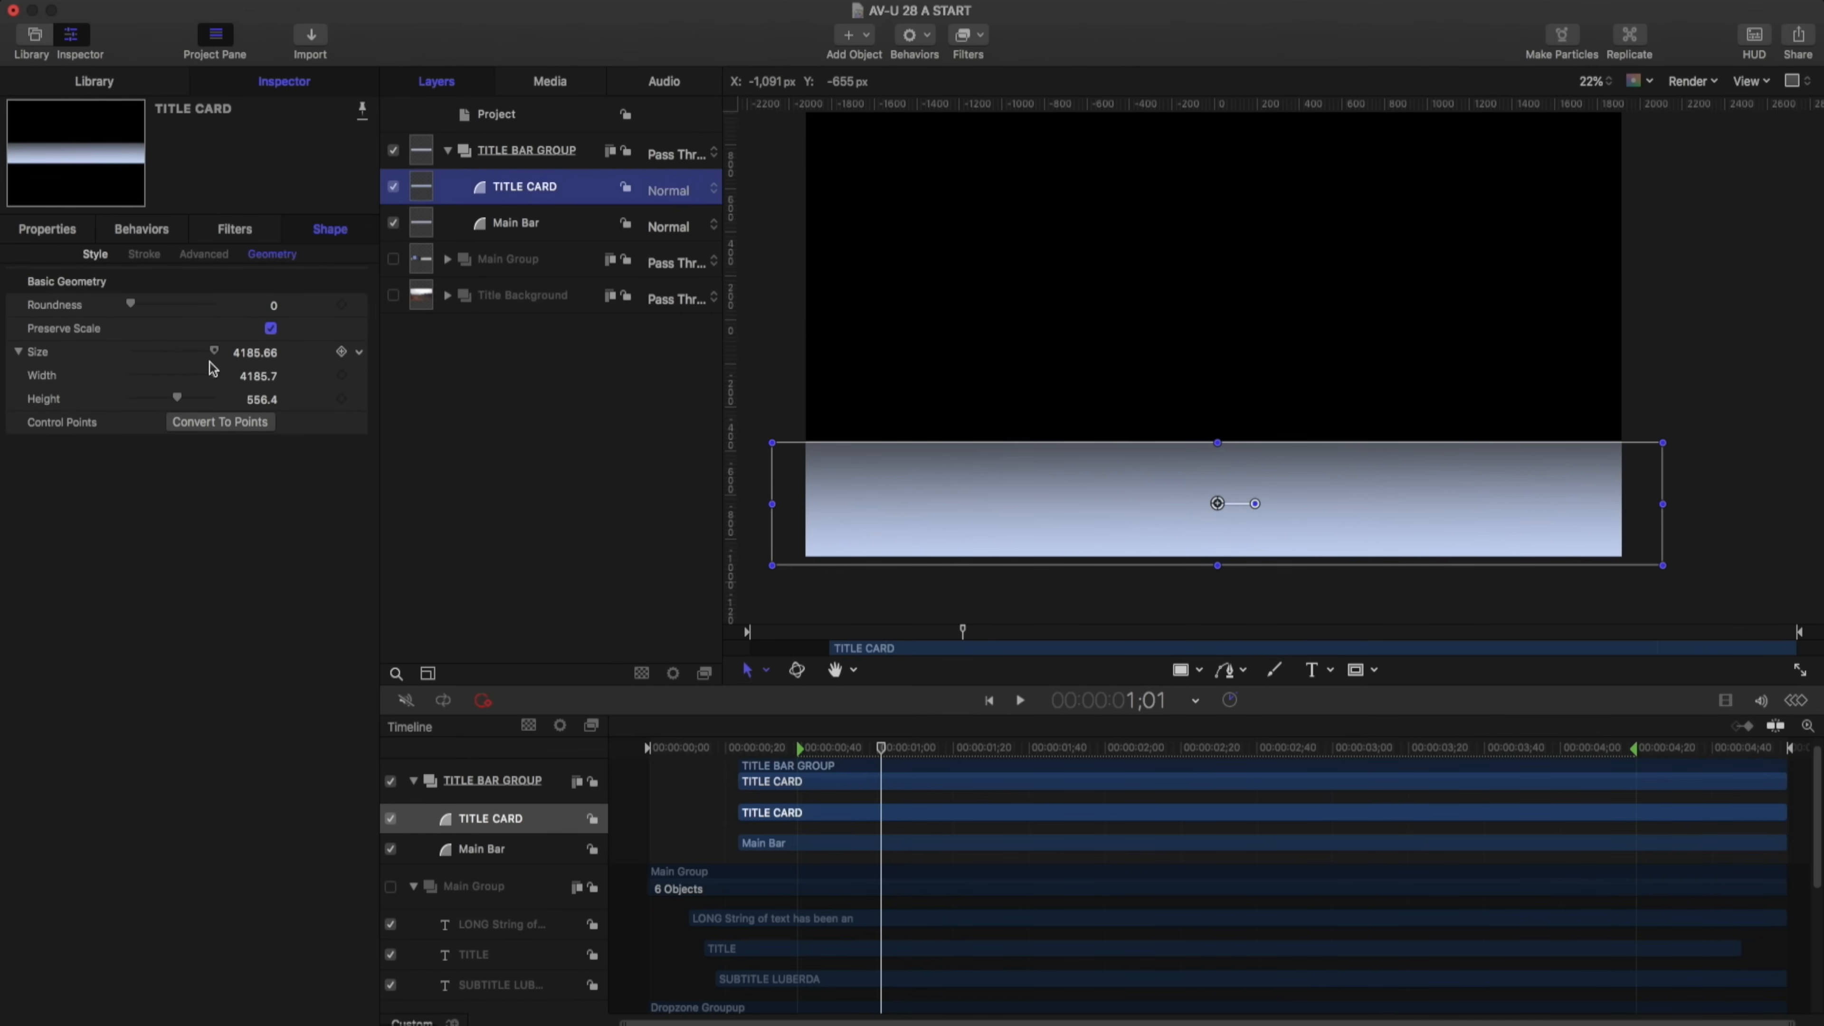
{"action": "left_click_drag", "start_coordinate": [212, 374], "coordinate": [219, 375]}
{"action": "double_click", "coordinate": [261, 375]}
{"action": "type", "text": "1200"}
{"action": "key", "text": "Return"}
Move TITLE CARD to the left end of Main Bar and shift its anchor point about -603 px in X to its left edge
{"action": "left_click_drag", "start_coordinate": [1217, 505], "coordinate": [926, 503]}
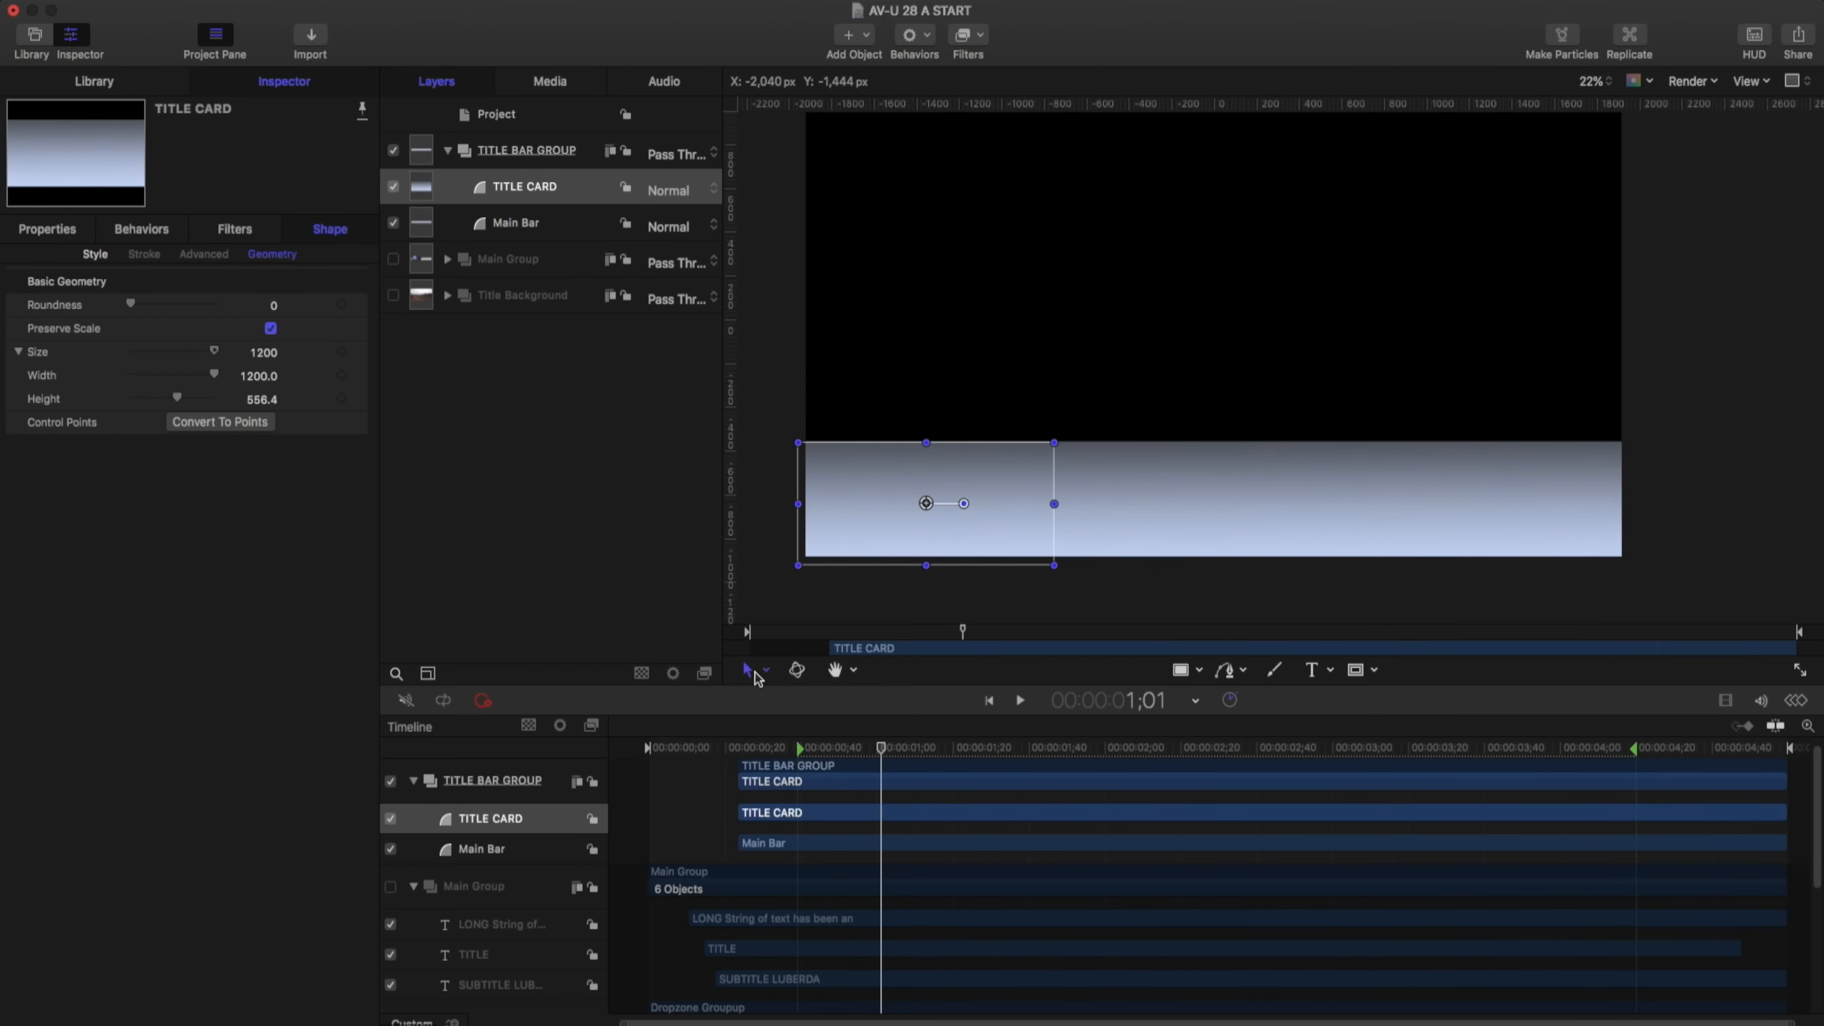
{"action": "left_click", "coordinate": [754, 678]}
{"action": "left_click", "coordinate": [772, 720]}
{"action": "left_click_drag", "start_coordinate": [963, 506], "coordinate": [826, 506]}
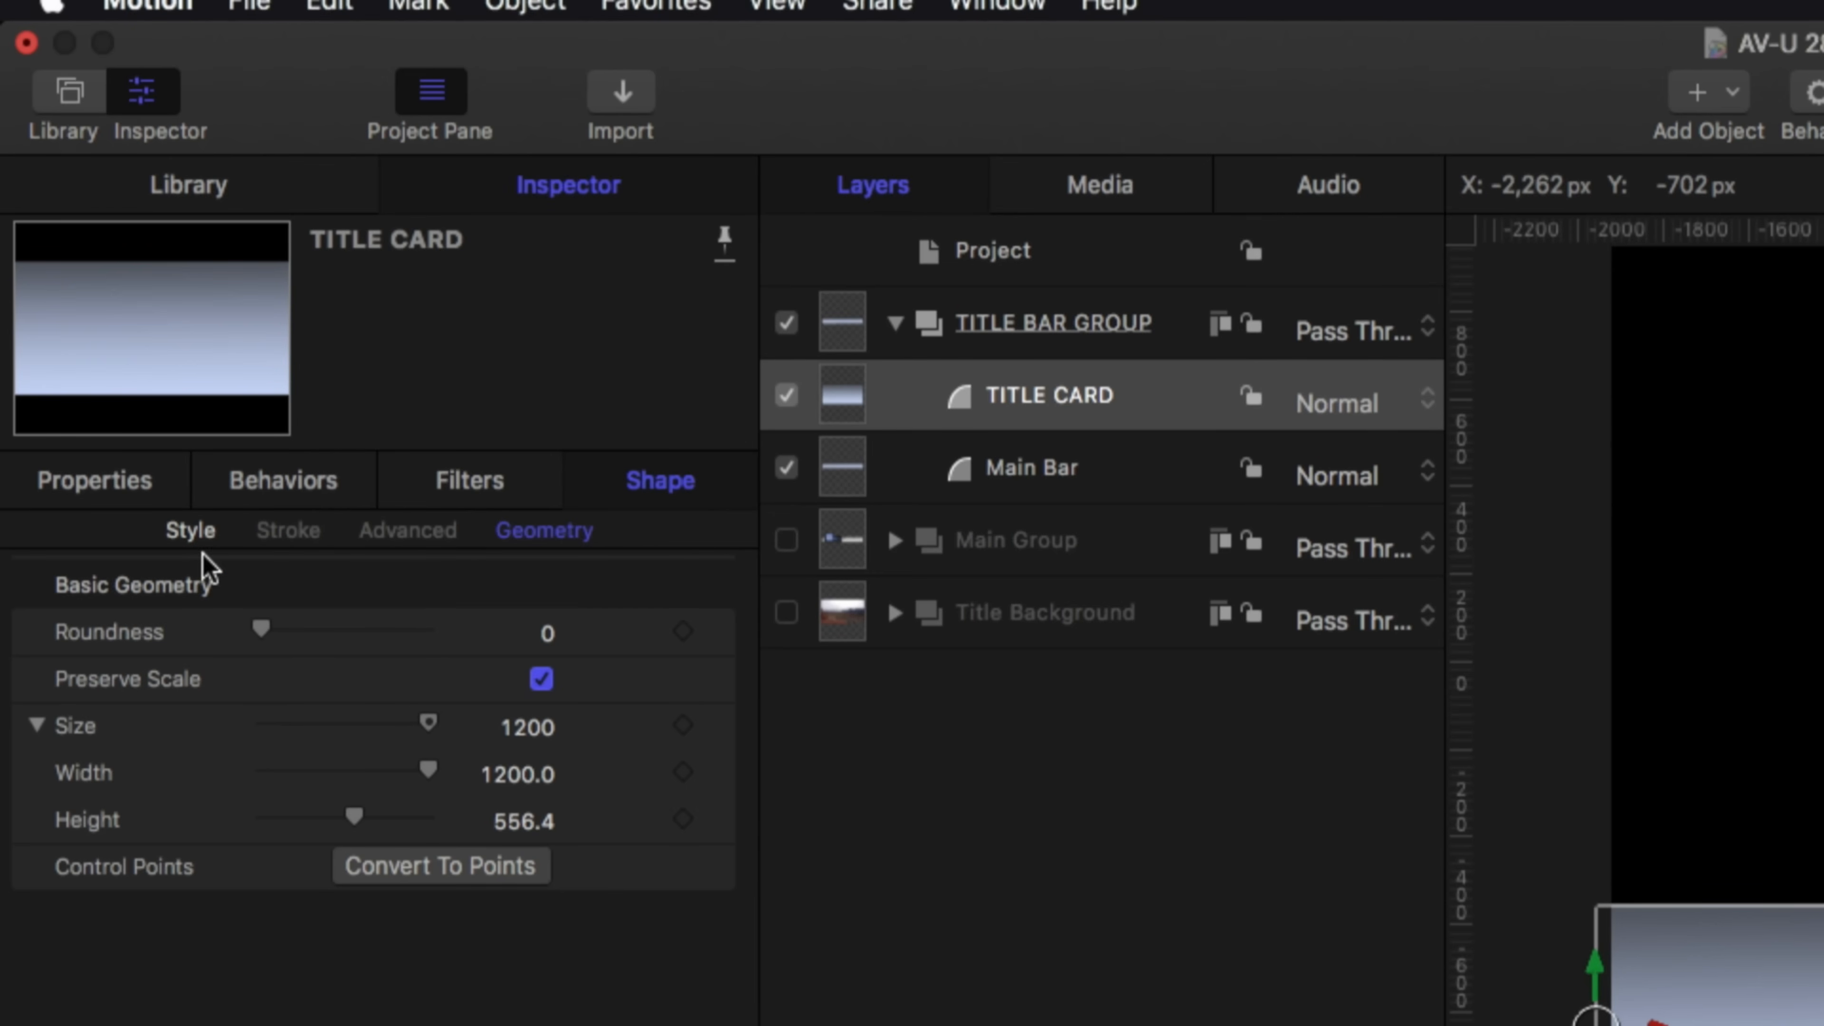
Try scaling TITLE CARD horizontally from its left-edge anchor point
{"action": "left_click", "coordinate": [124, 496]}
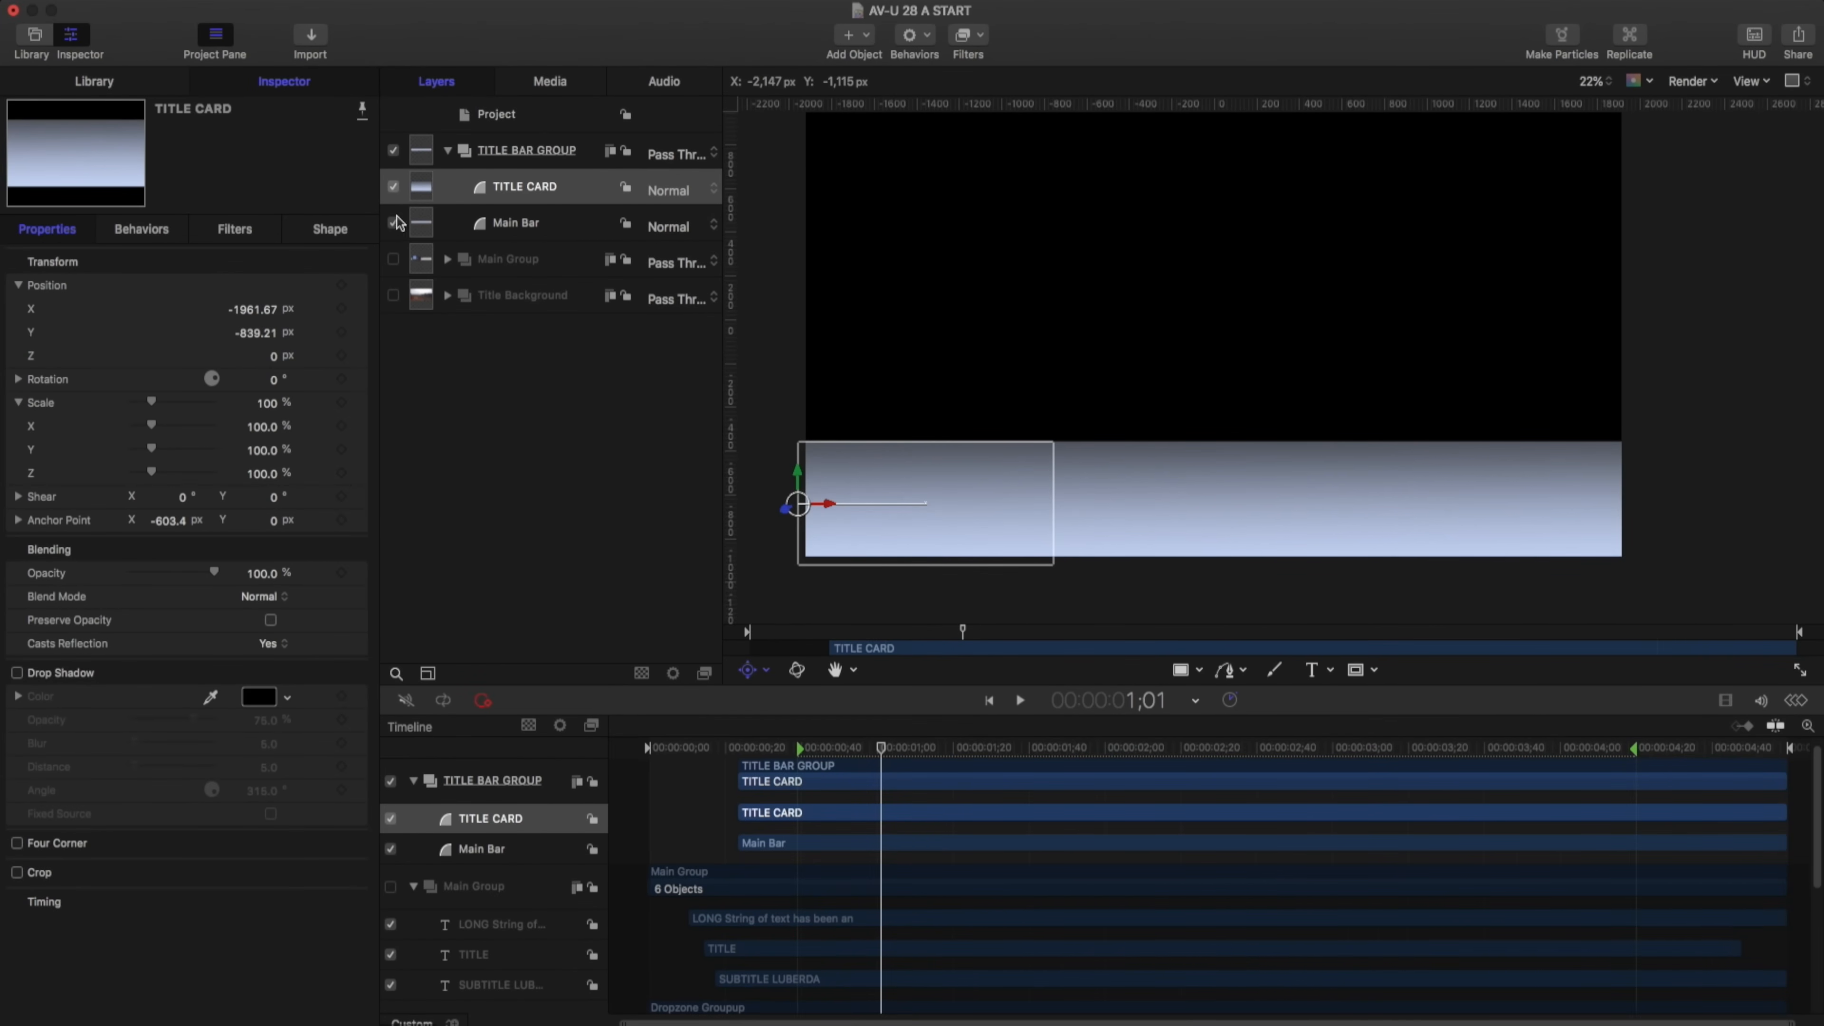
{"action": "left_click_drag", "start_coordinate": [151, 426], "coordinate": [154, 421]}
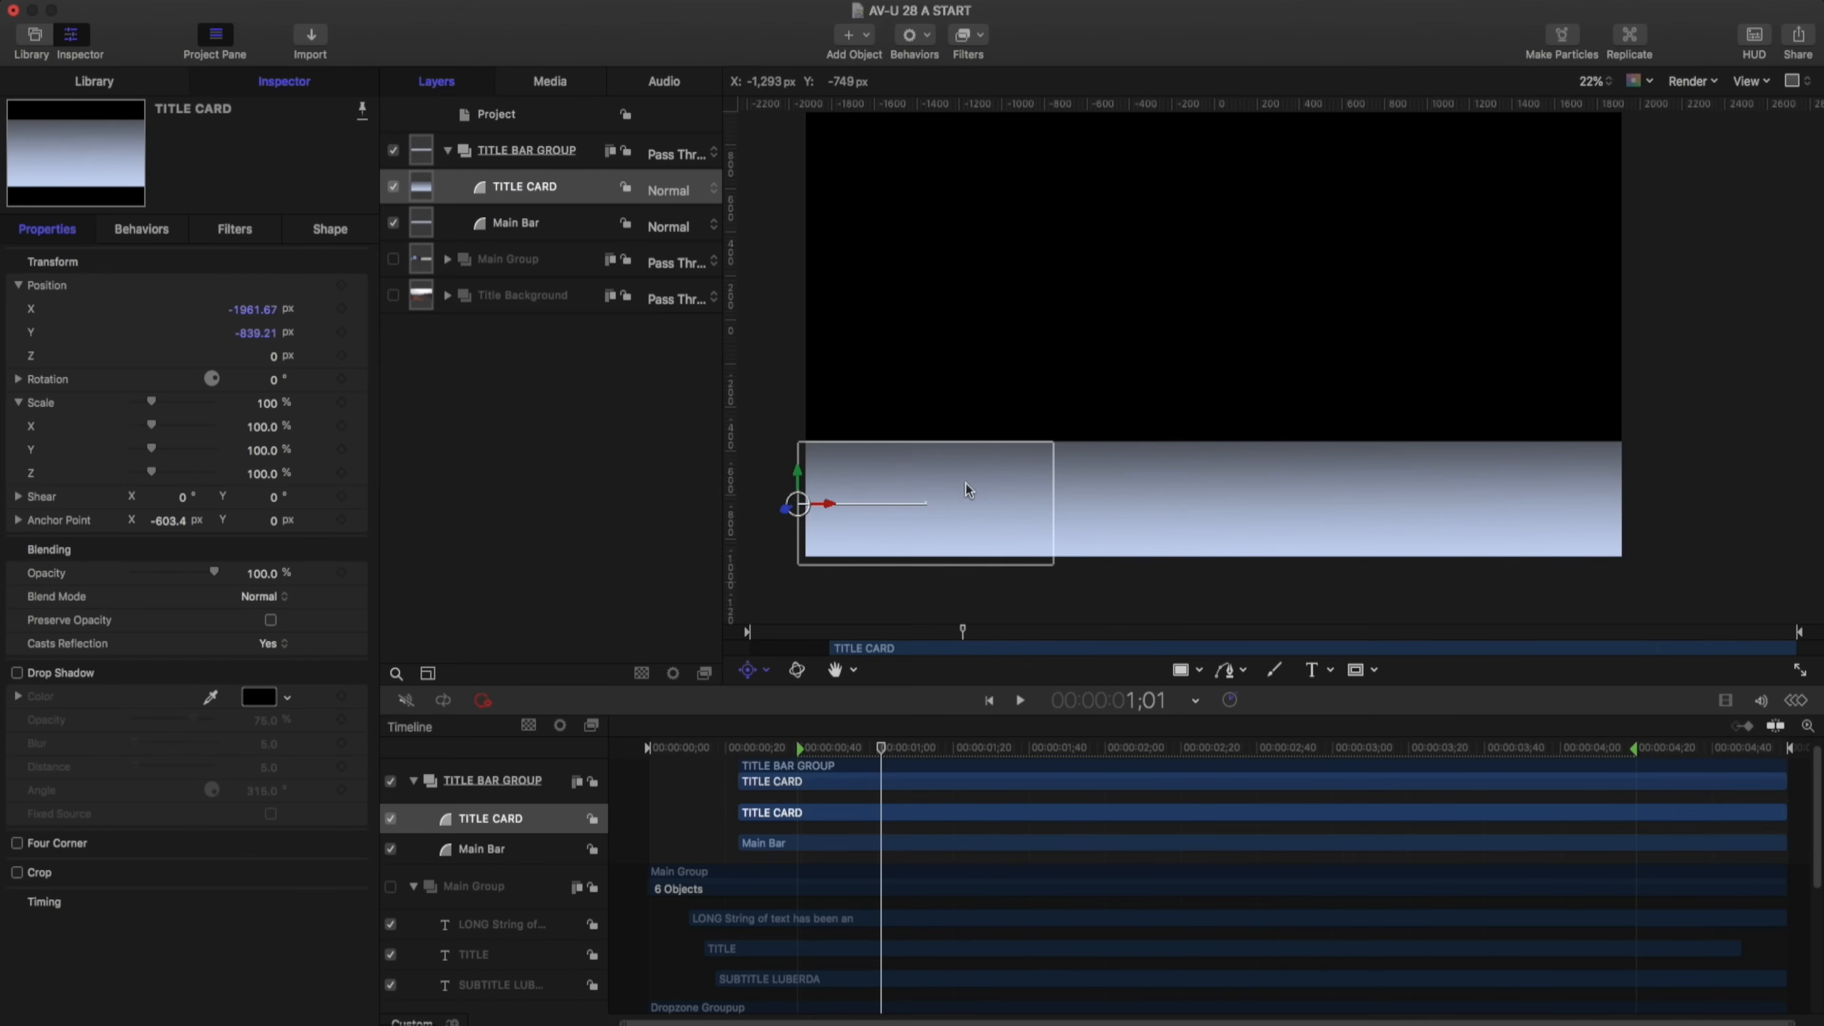
Show Main Group instead of TITLE BAR GROUP and adjust the project's published Name Bar Scale to about 128%
{"action": "left_click", "coordinate": [392, 150]}
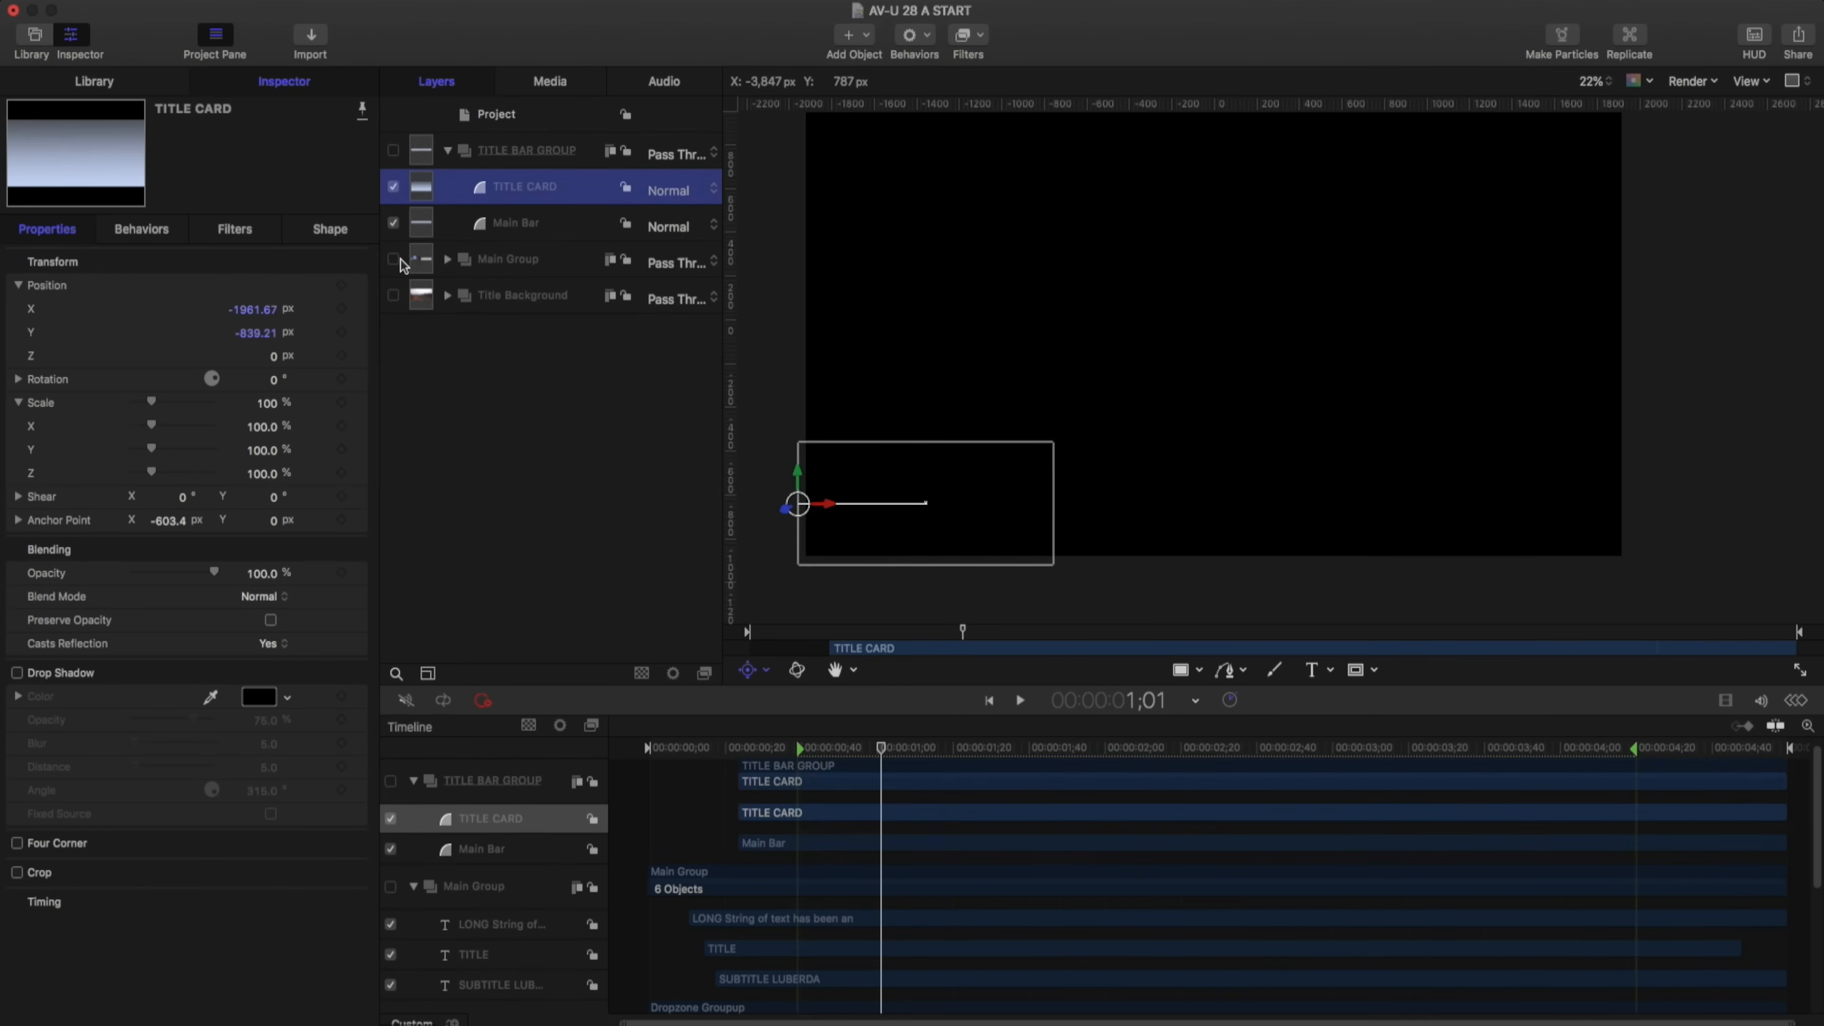
{"action": "left_click", "coordinate": [393, 259]}
{"action": "left_click", "coordinate": [529, 115]}
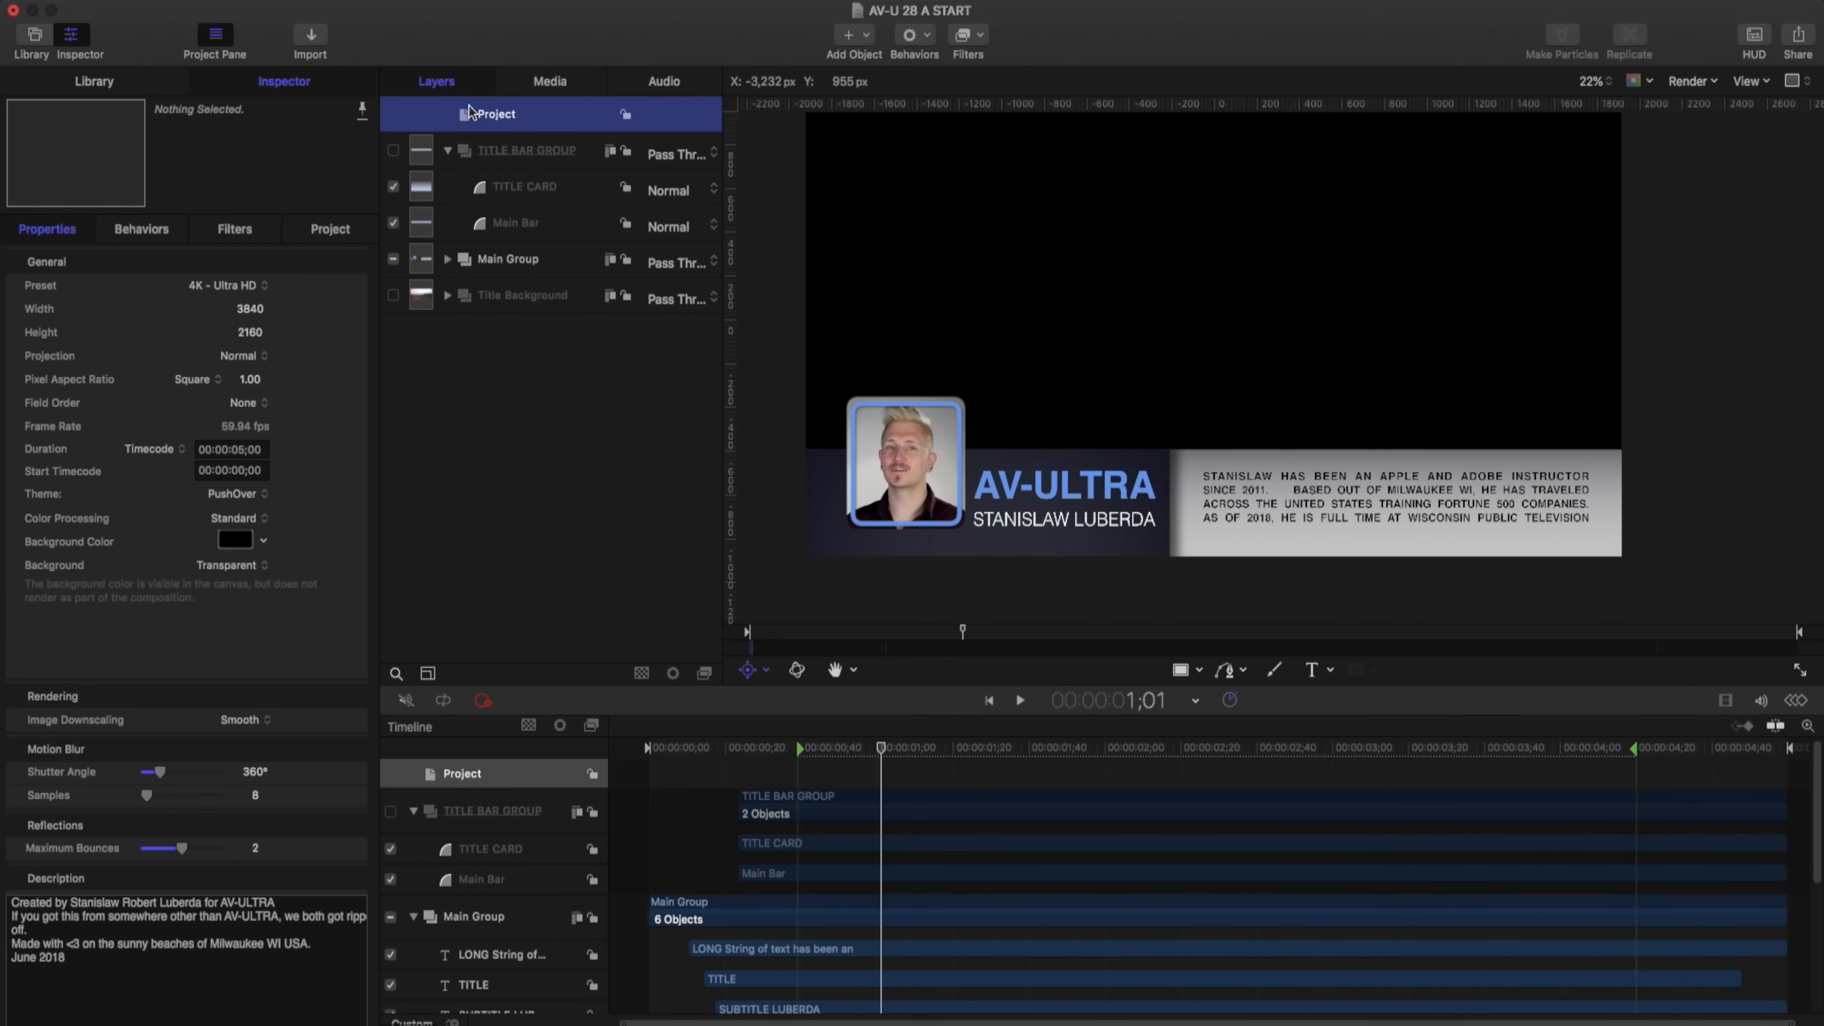
{"action": "left_click", "coordinate": [337, 230]}
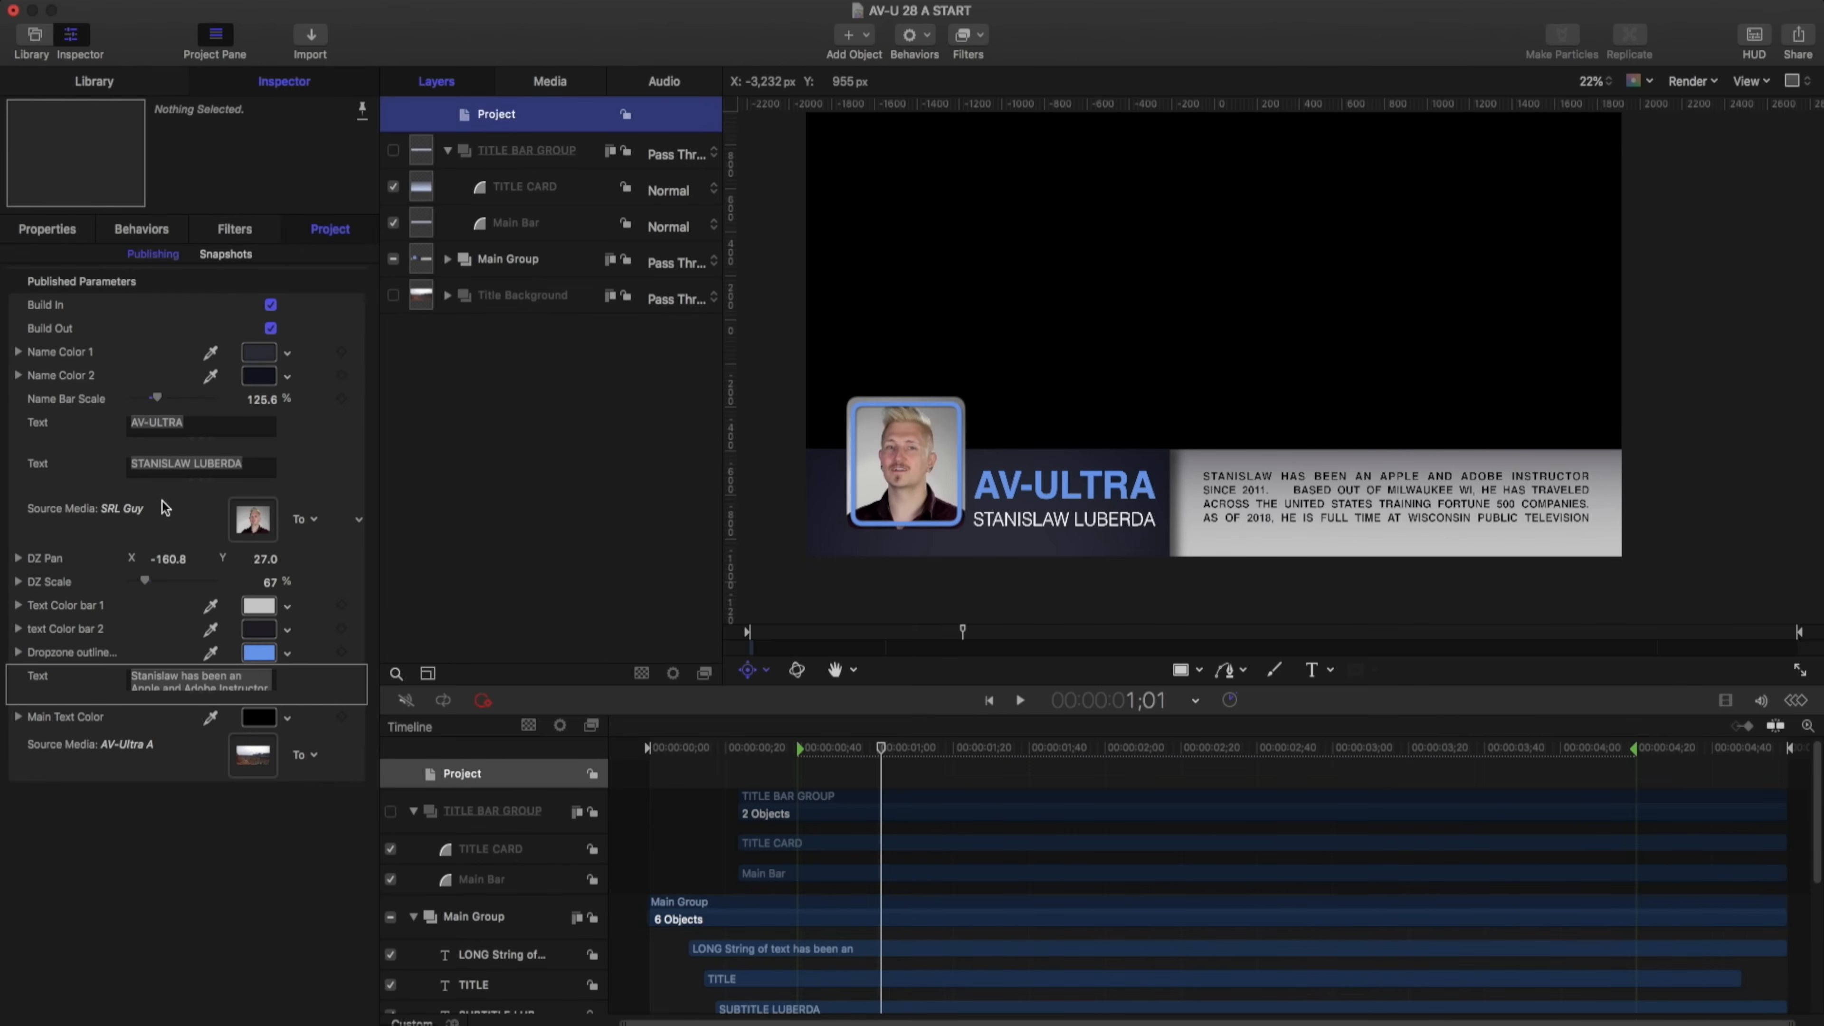
{"action": "left_click_drag", "start_coordinate": [156, 398], "coordinate": [158, 401]}
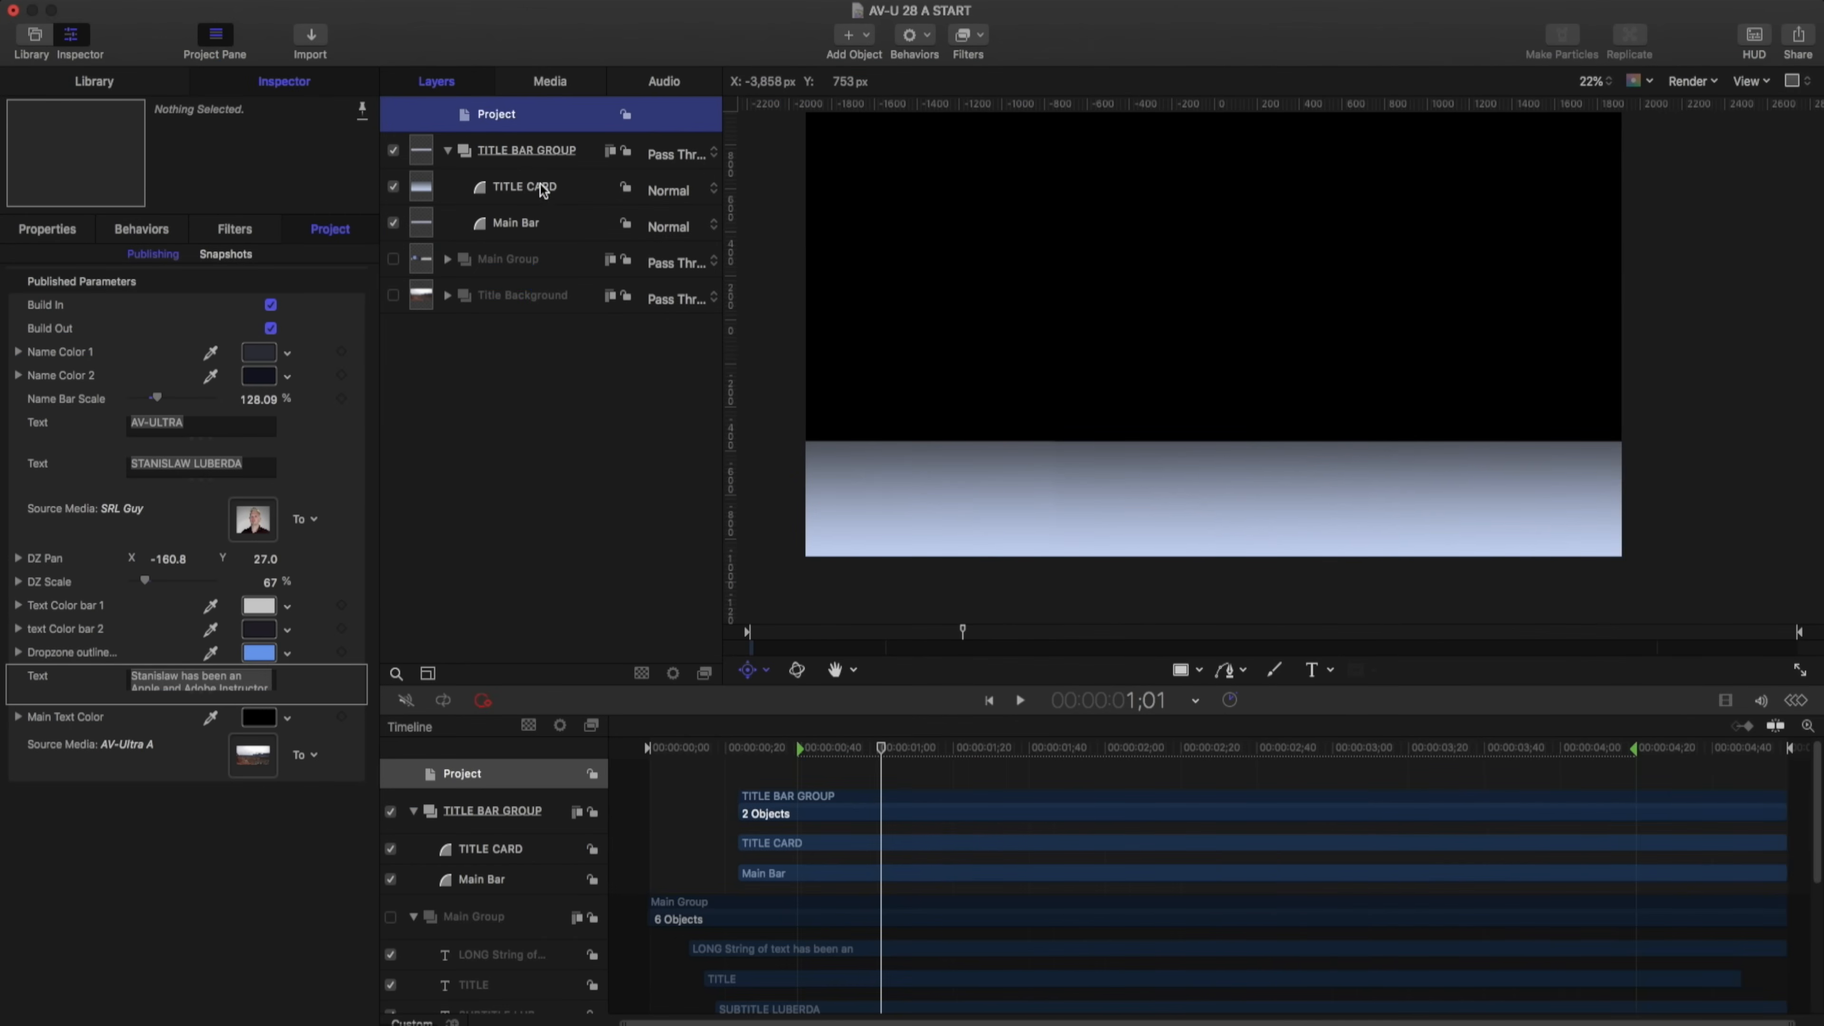
Recolor TITLE CARD's gradient with a periwinkle first stop (red 0.53, green 0.54, blue 1.0) and a near-black end stop (0.03 each)
{"action": "left_click", "coordinate": [540, 188]}
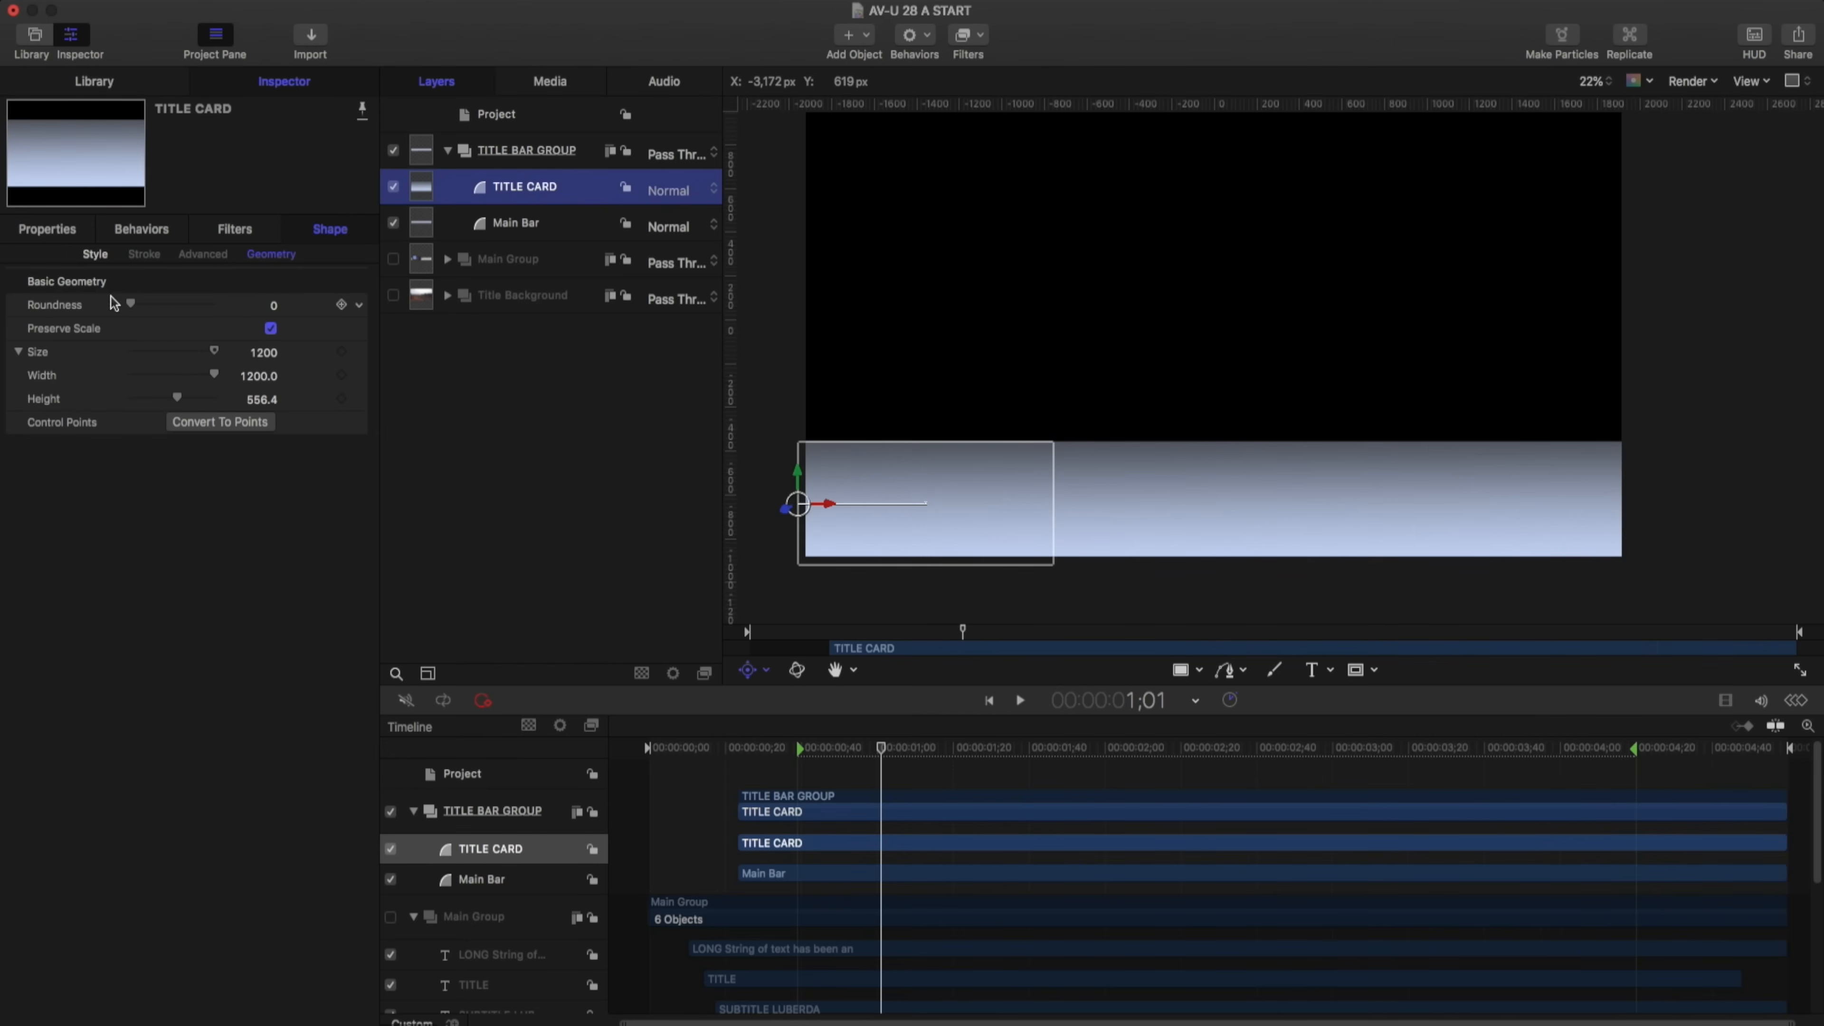
{"action": "left_click", "coordinate": [102, 254]}
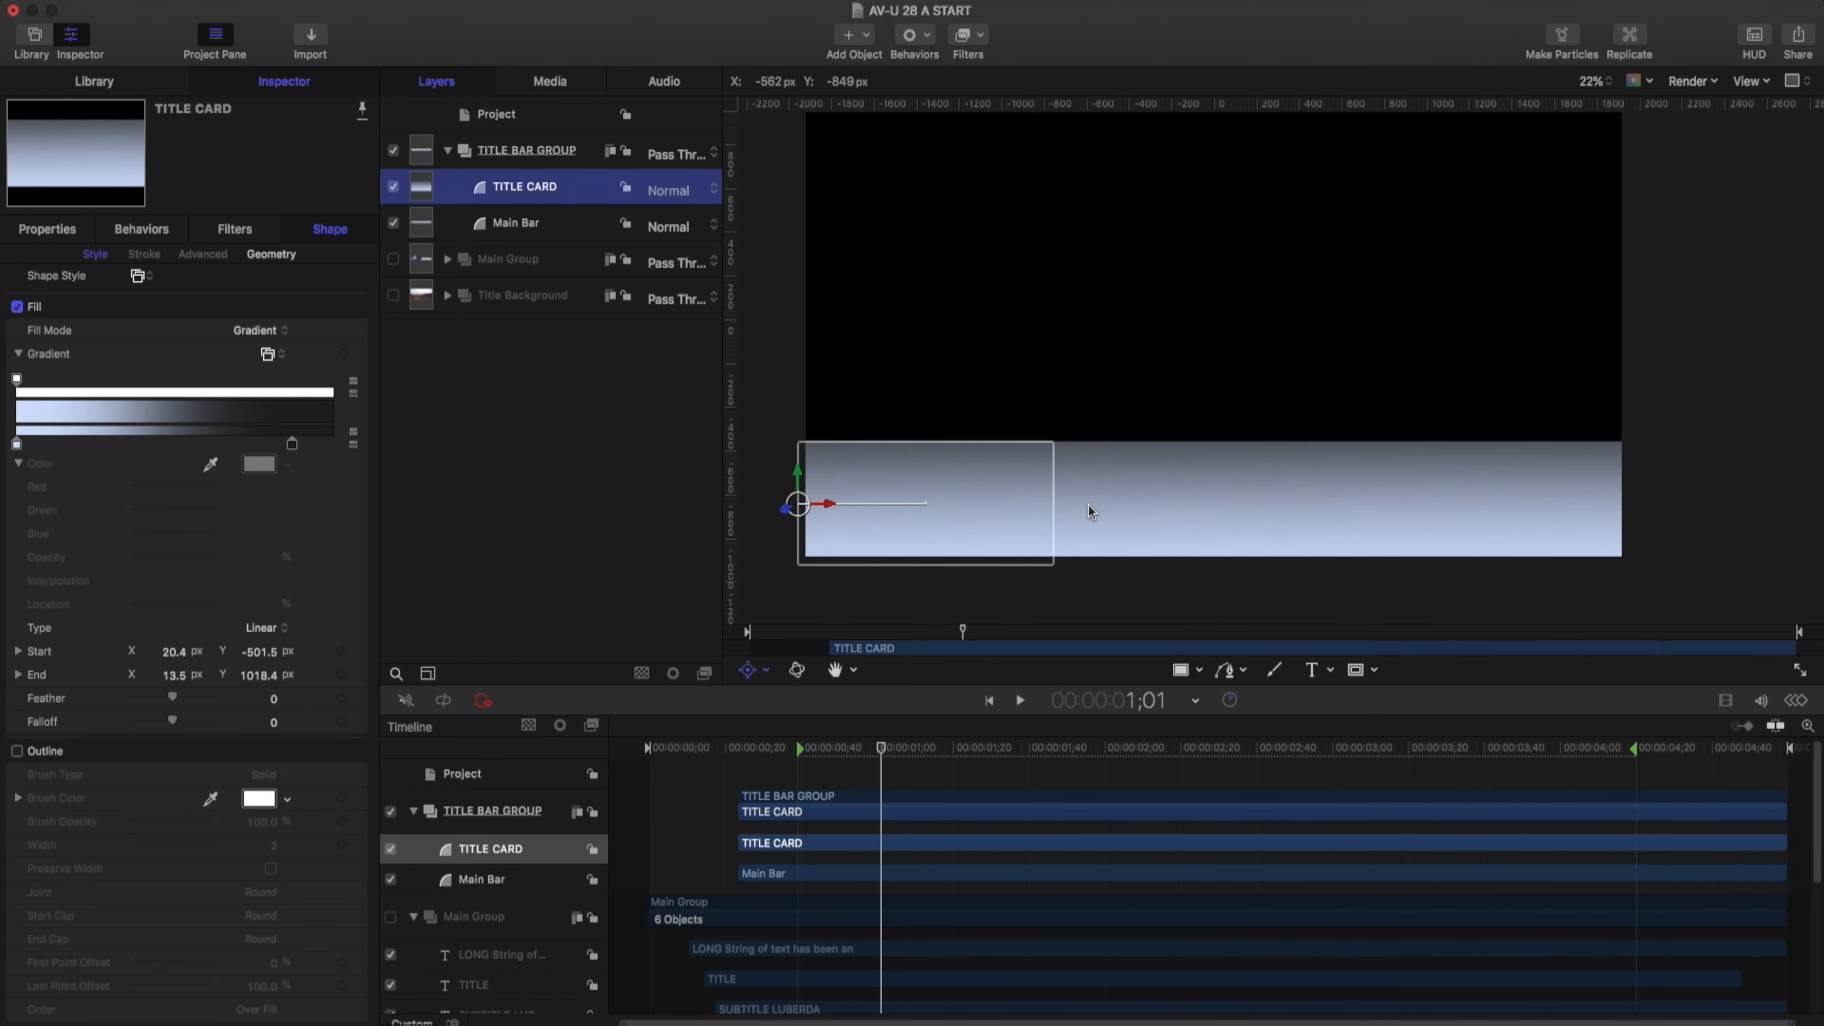
{"action": "left_click", "coordinate": [17, 446]}
{"action": "left_click", "coordinate": [269, 465]}
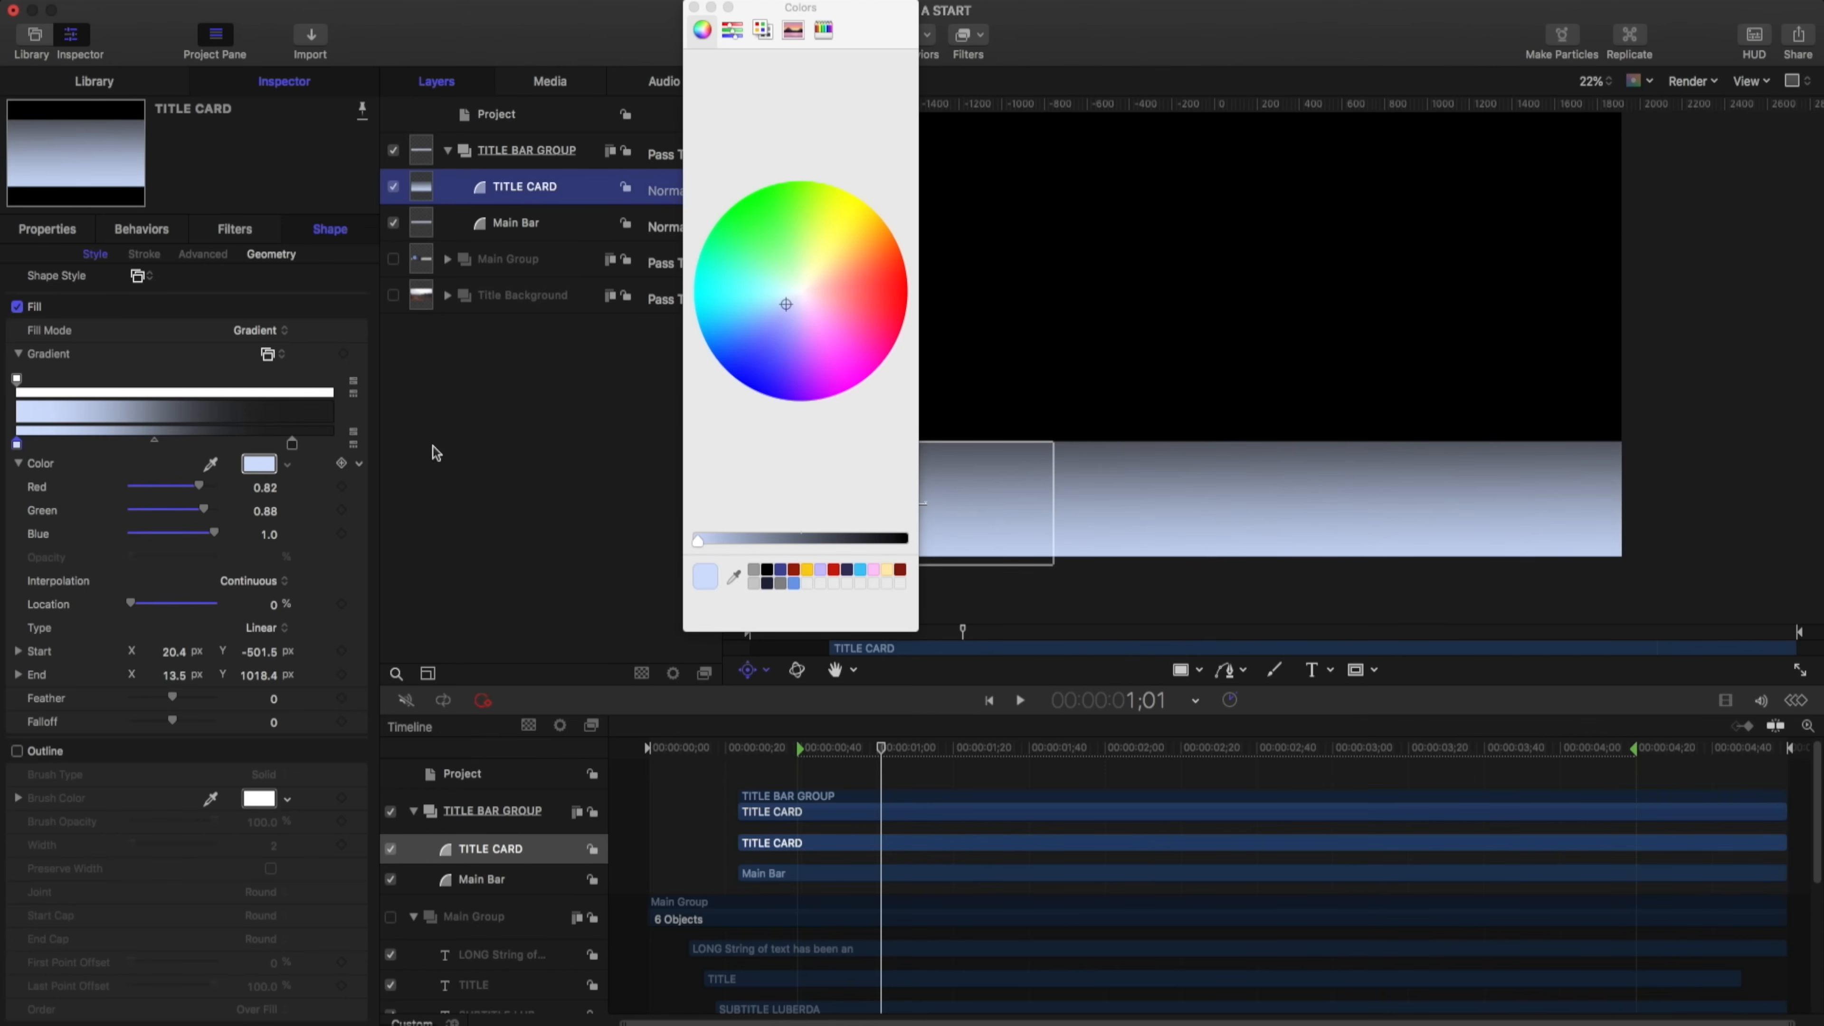
{"action": "left_click", "coordinate": [781, 374]}
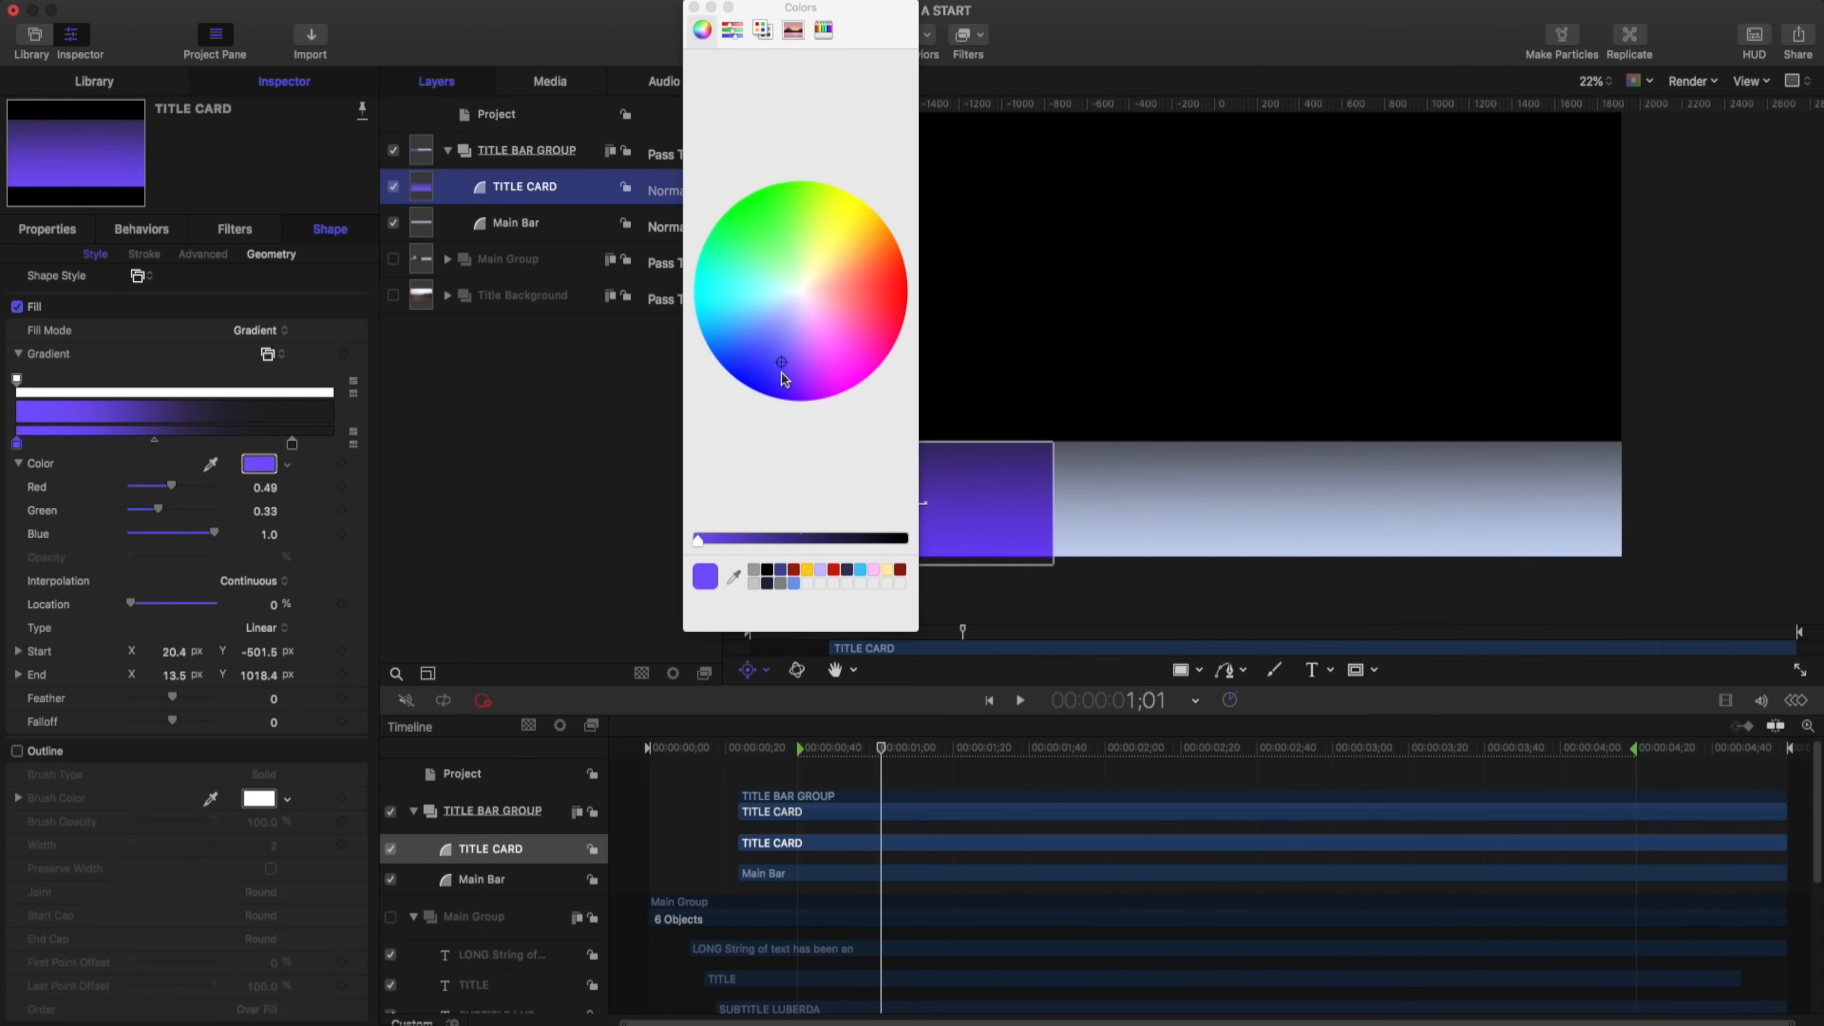
{"action": "left_click", "coordinate": [693, 7]}
{"action": "left_click", "coordinate": [292, 444]}
{"action": "left_click", "coordinate": [259, 464]}
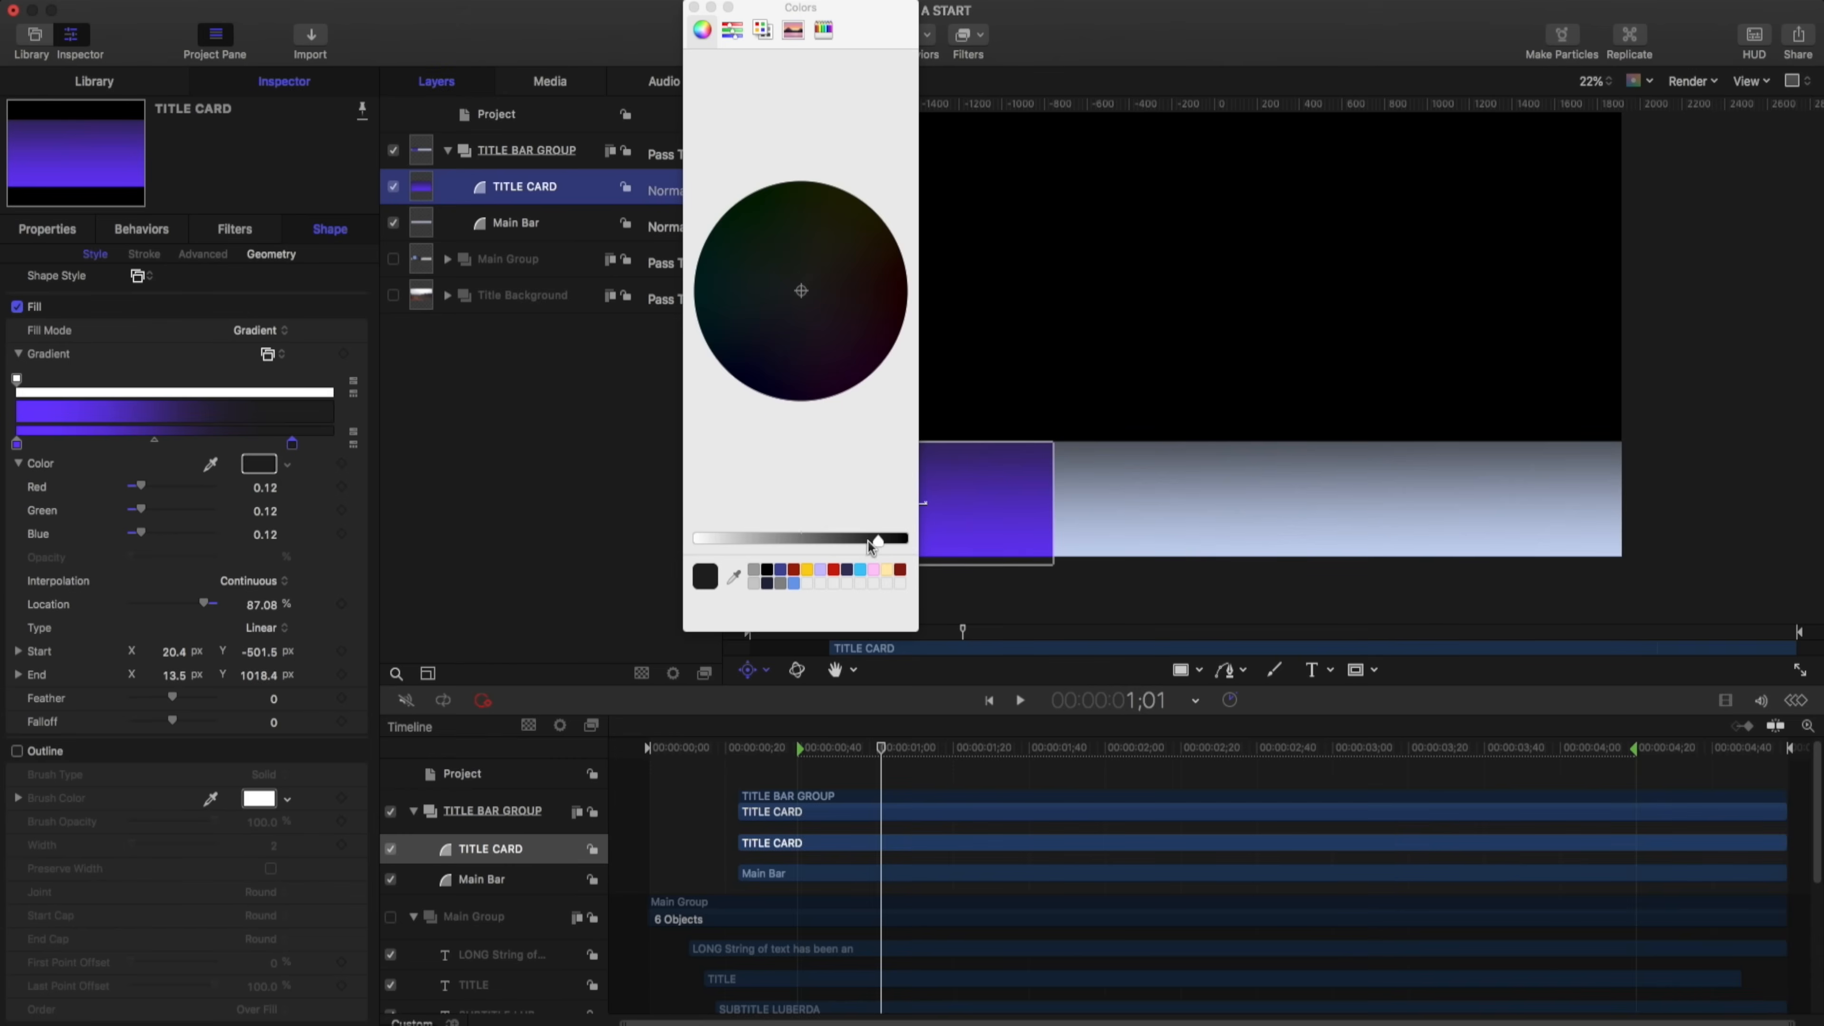
{"action": "left_click_drag", "start_coordinate": [874, 542], "coordinate": [908, 542]}
{"action": "left_click", "coordinate": [17, 444]}
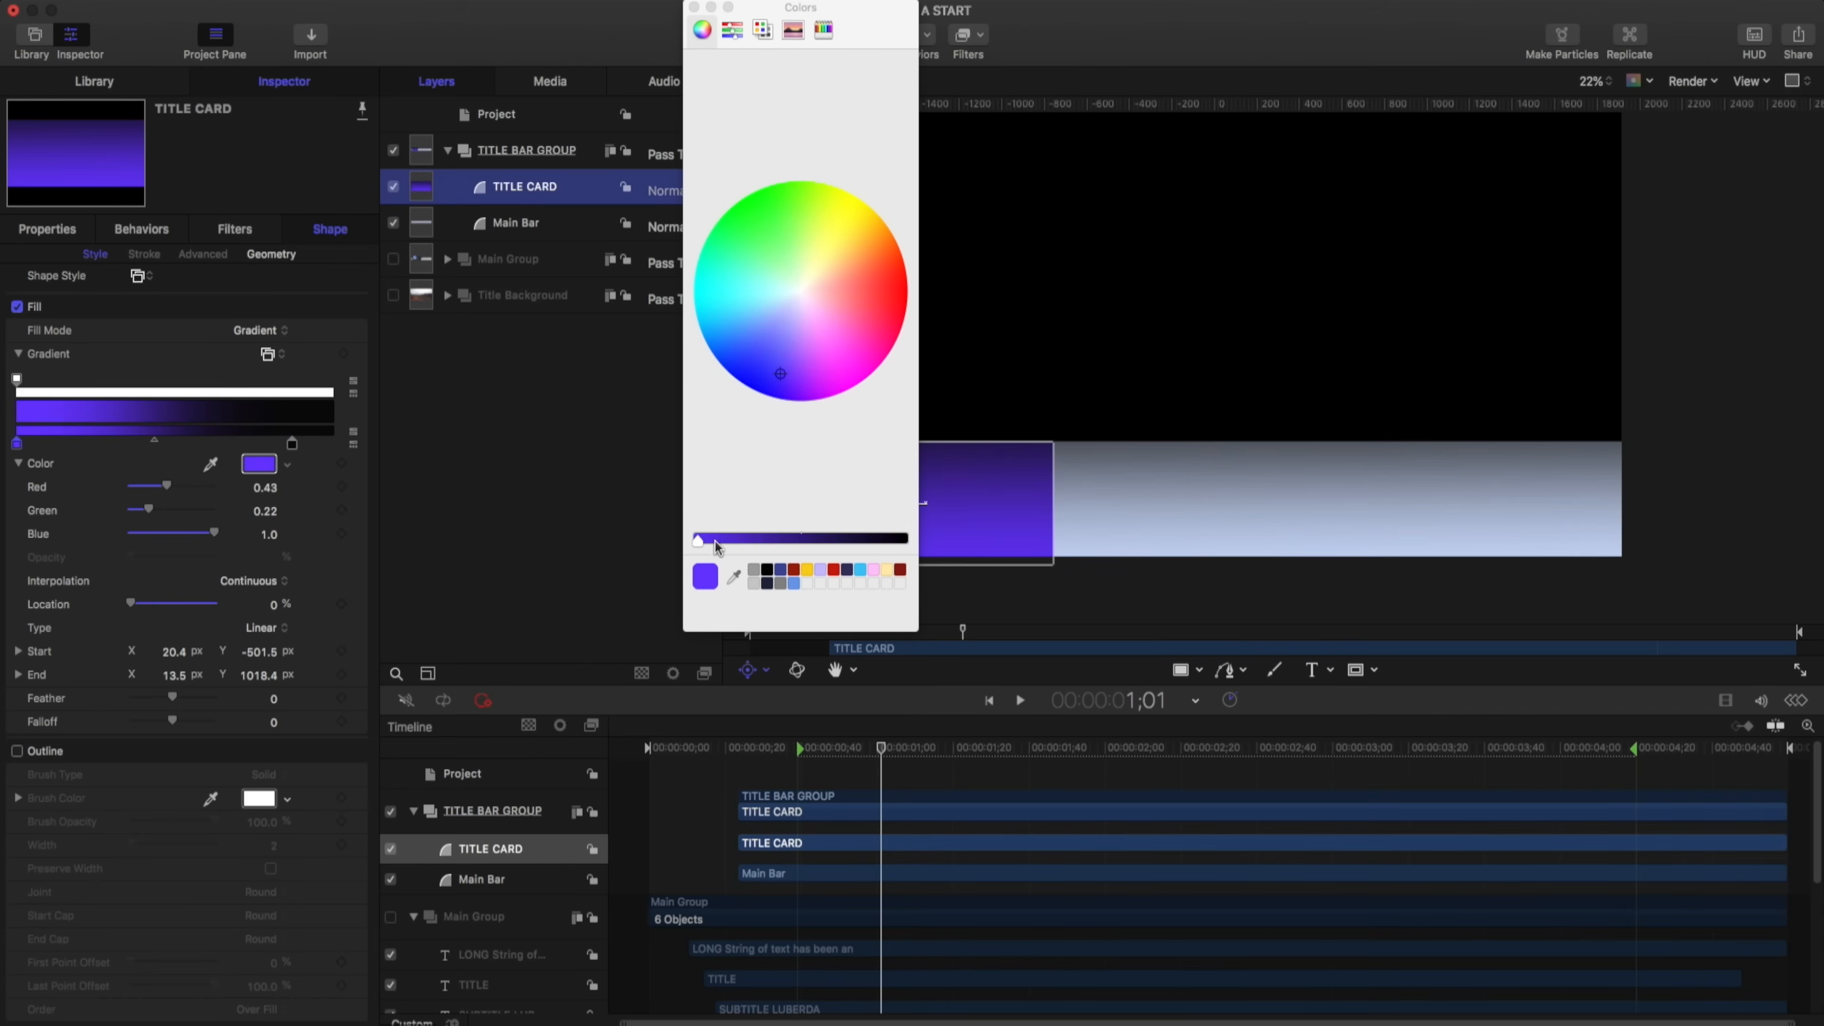
{"action": "left_click", "coordinate": [776, 334]}
{"action": "left_click", "coordinate": [694, 8]}
Use Adjust Item to extend TITLE CARD's gradient downward, placing its start at about X 5 px, Y -1163 px
{"action": "left_click", "coordinate": [766, 670]}
{"action": "left_click_drag", "start_coordinate": [929, 614], "coordinate": [928, 766]}
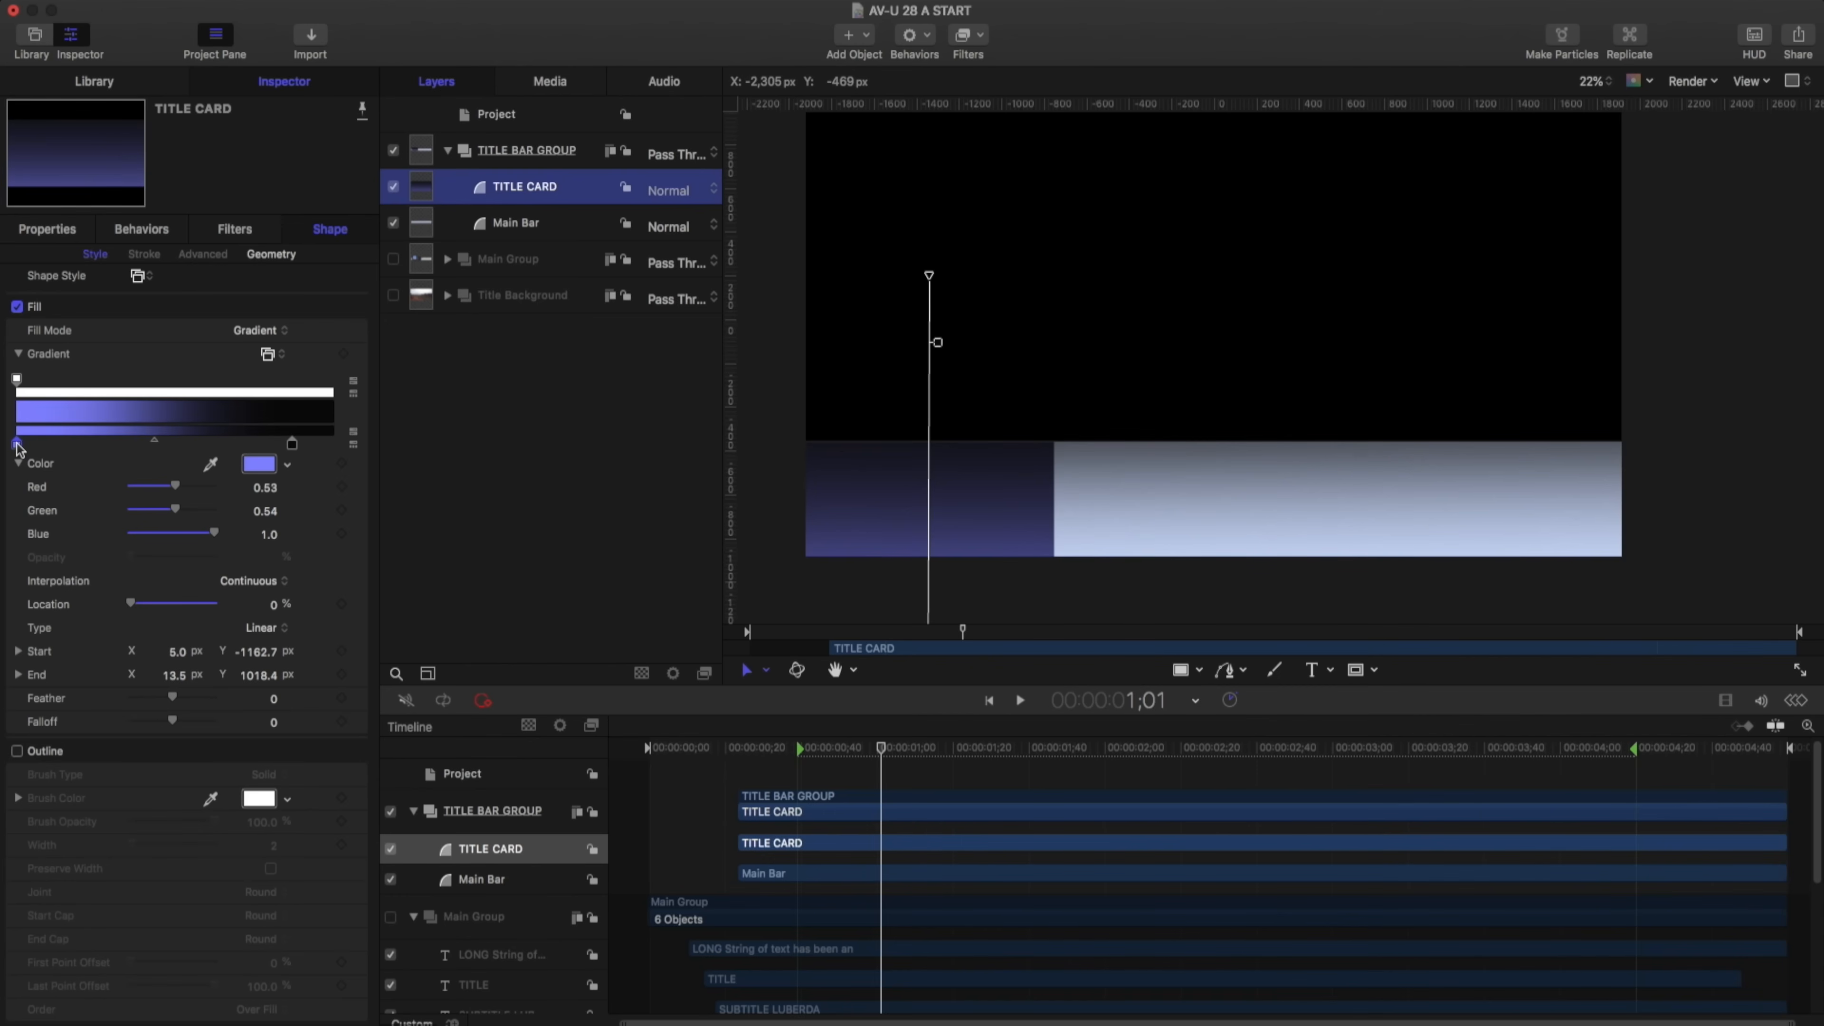
Look at TITLE CARD's color stops and their Publish option, along with the project's published parameters
{"action": "left_click", "coordinate": [291, 446]}
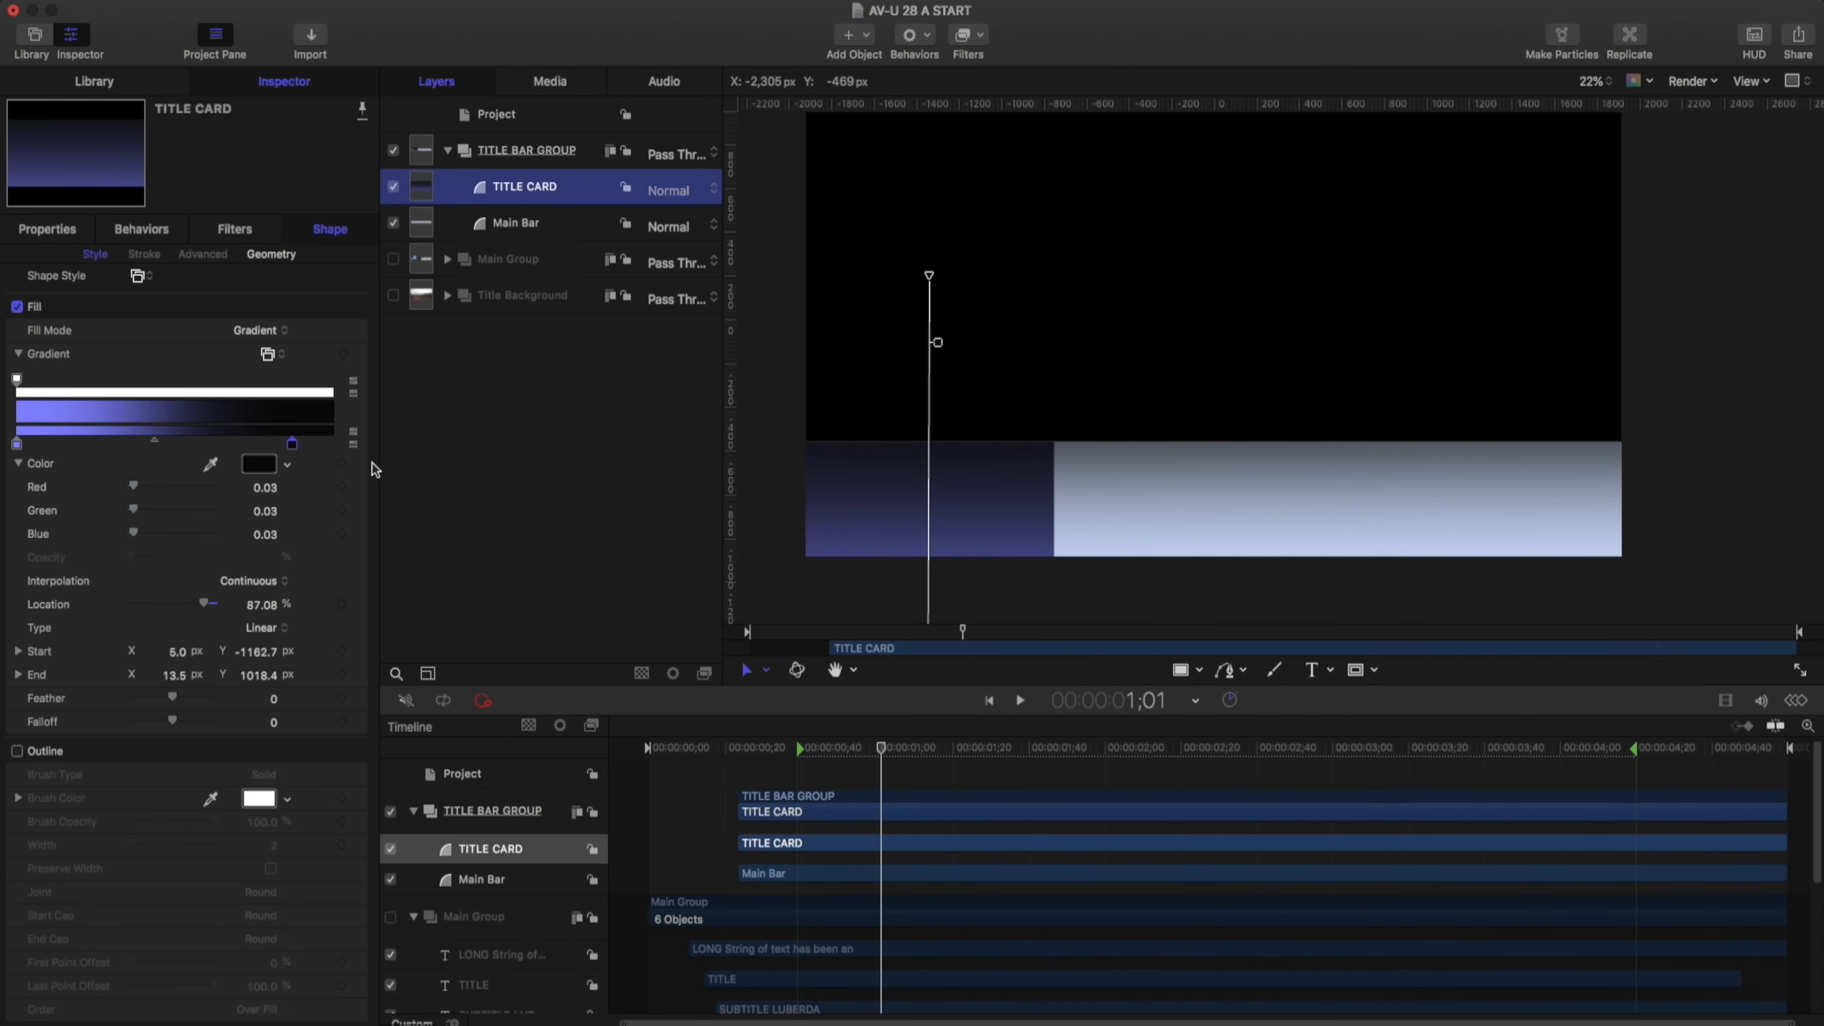
{"action": "left_click", "coordinate": [18, 444]}
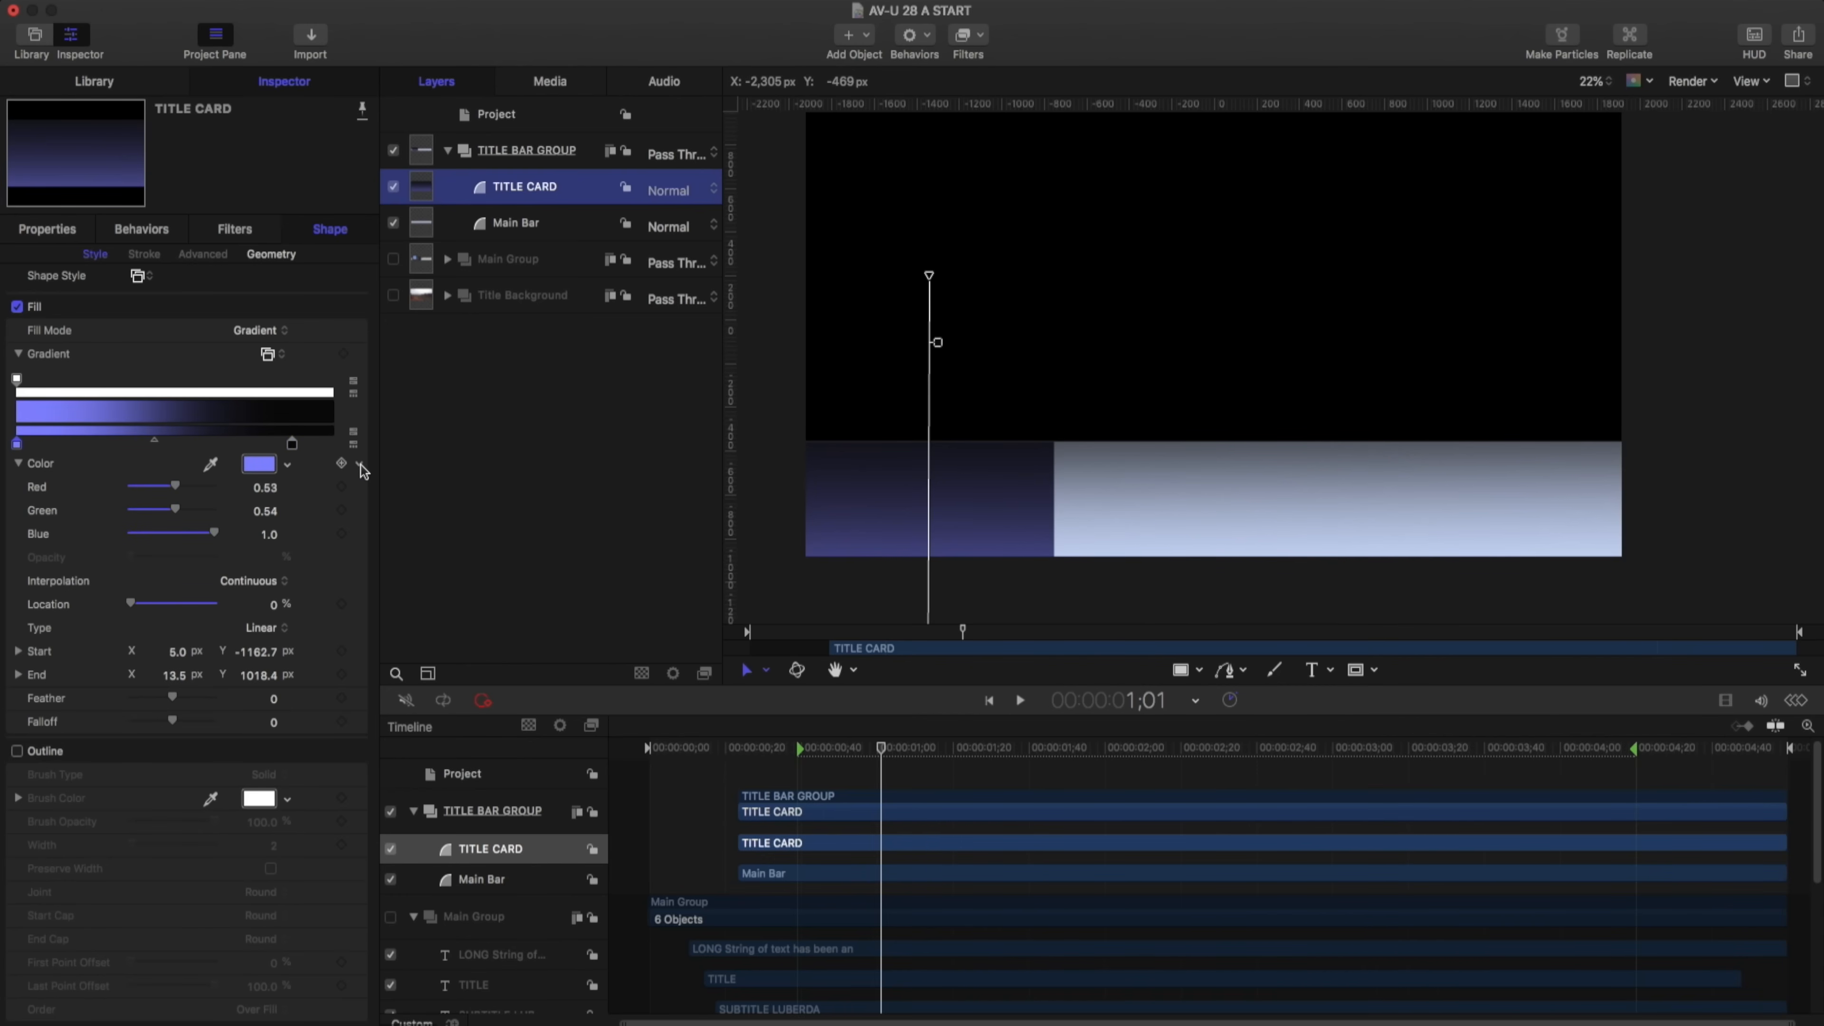
{"action": "left_click", "coordinate": [359, 466]}
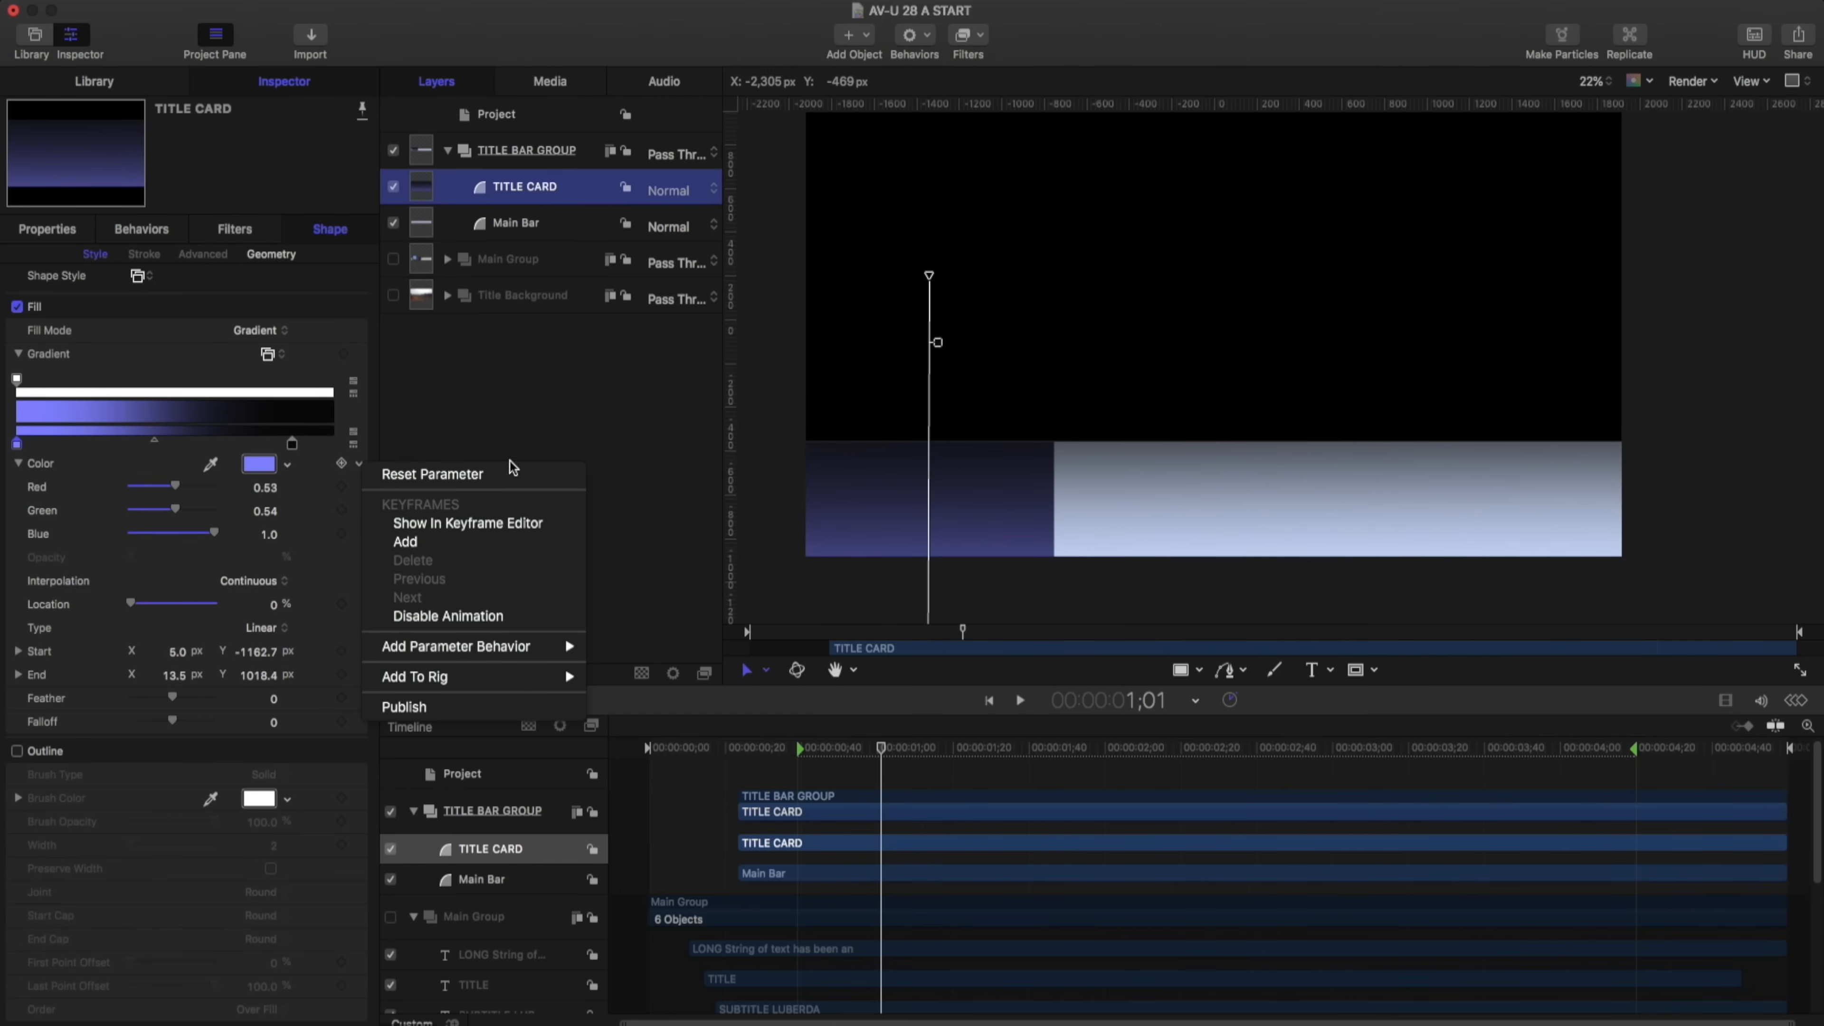
{"action": "left_click", "coordinate": [503, 115]}
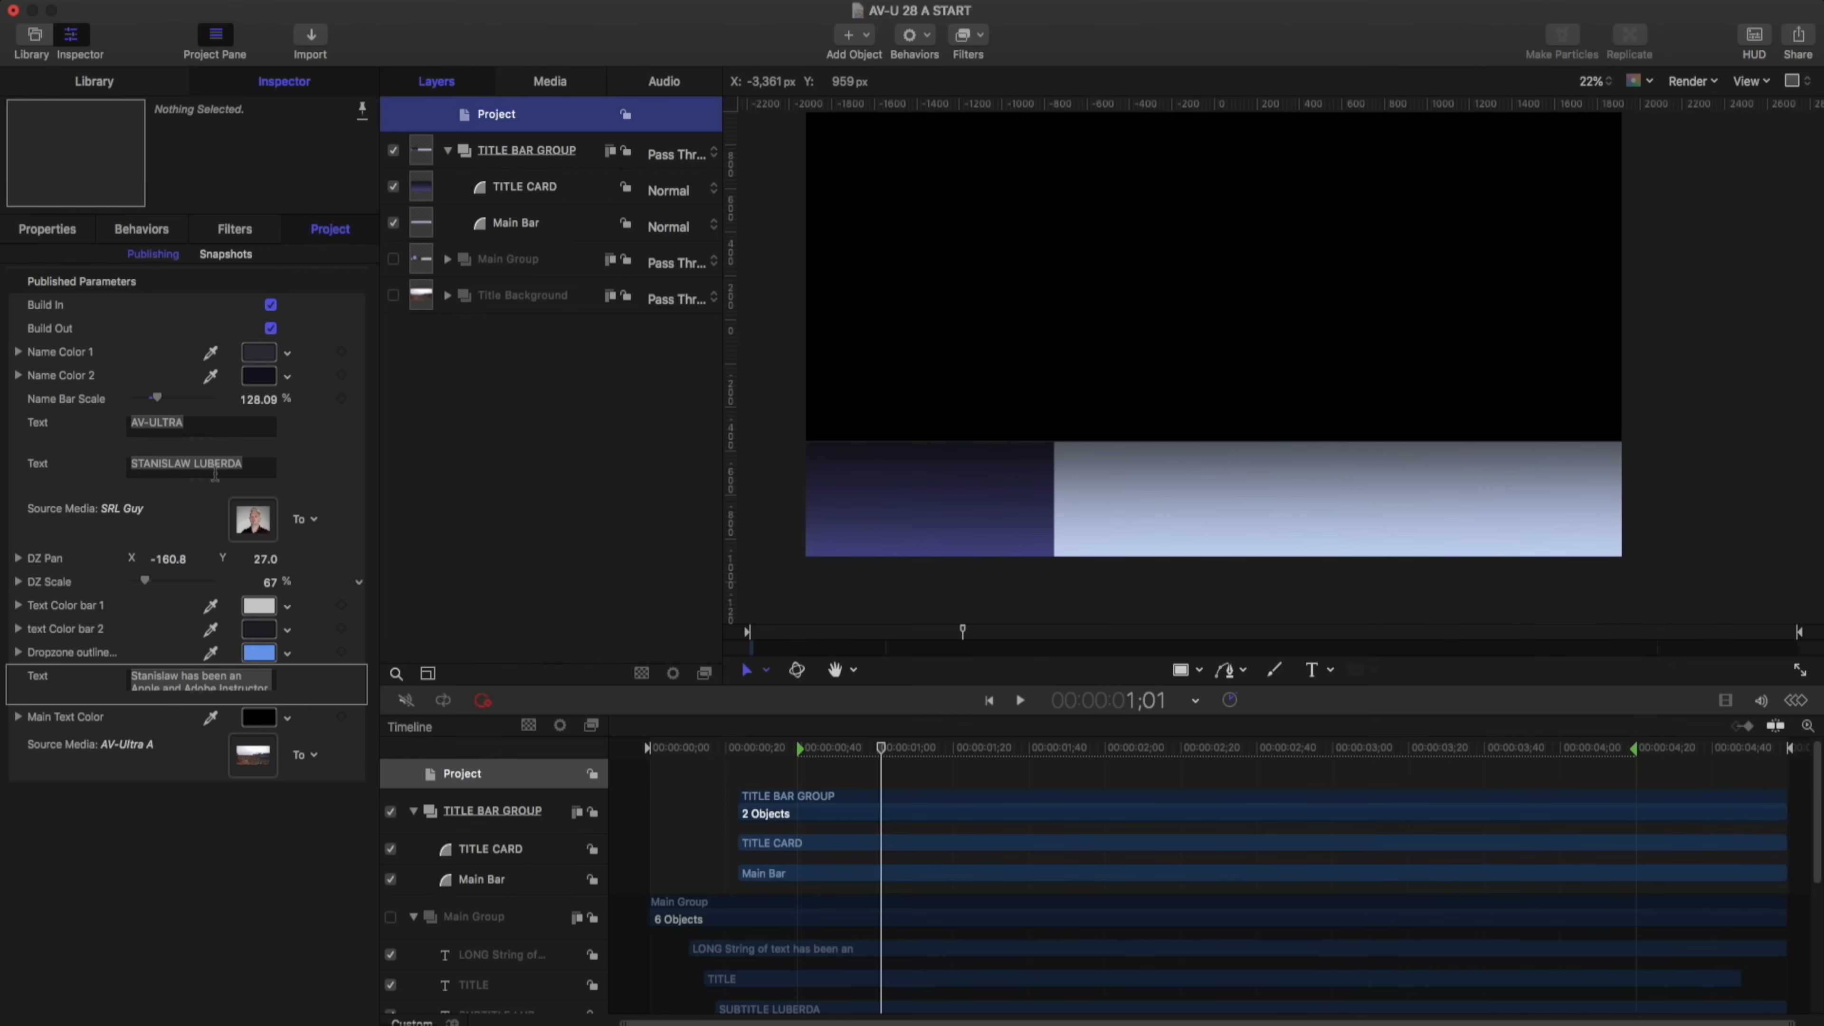
Enable TITLE CARD's drop shadow with opacity about 90.6%, blur 37, distance 35 and angle 400°, and deselect the layer
{"action": "left_click", "coordinate": [516, 188]}
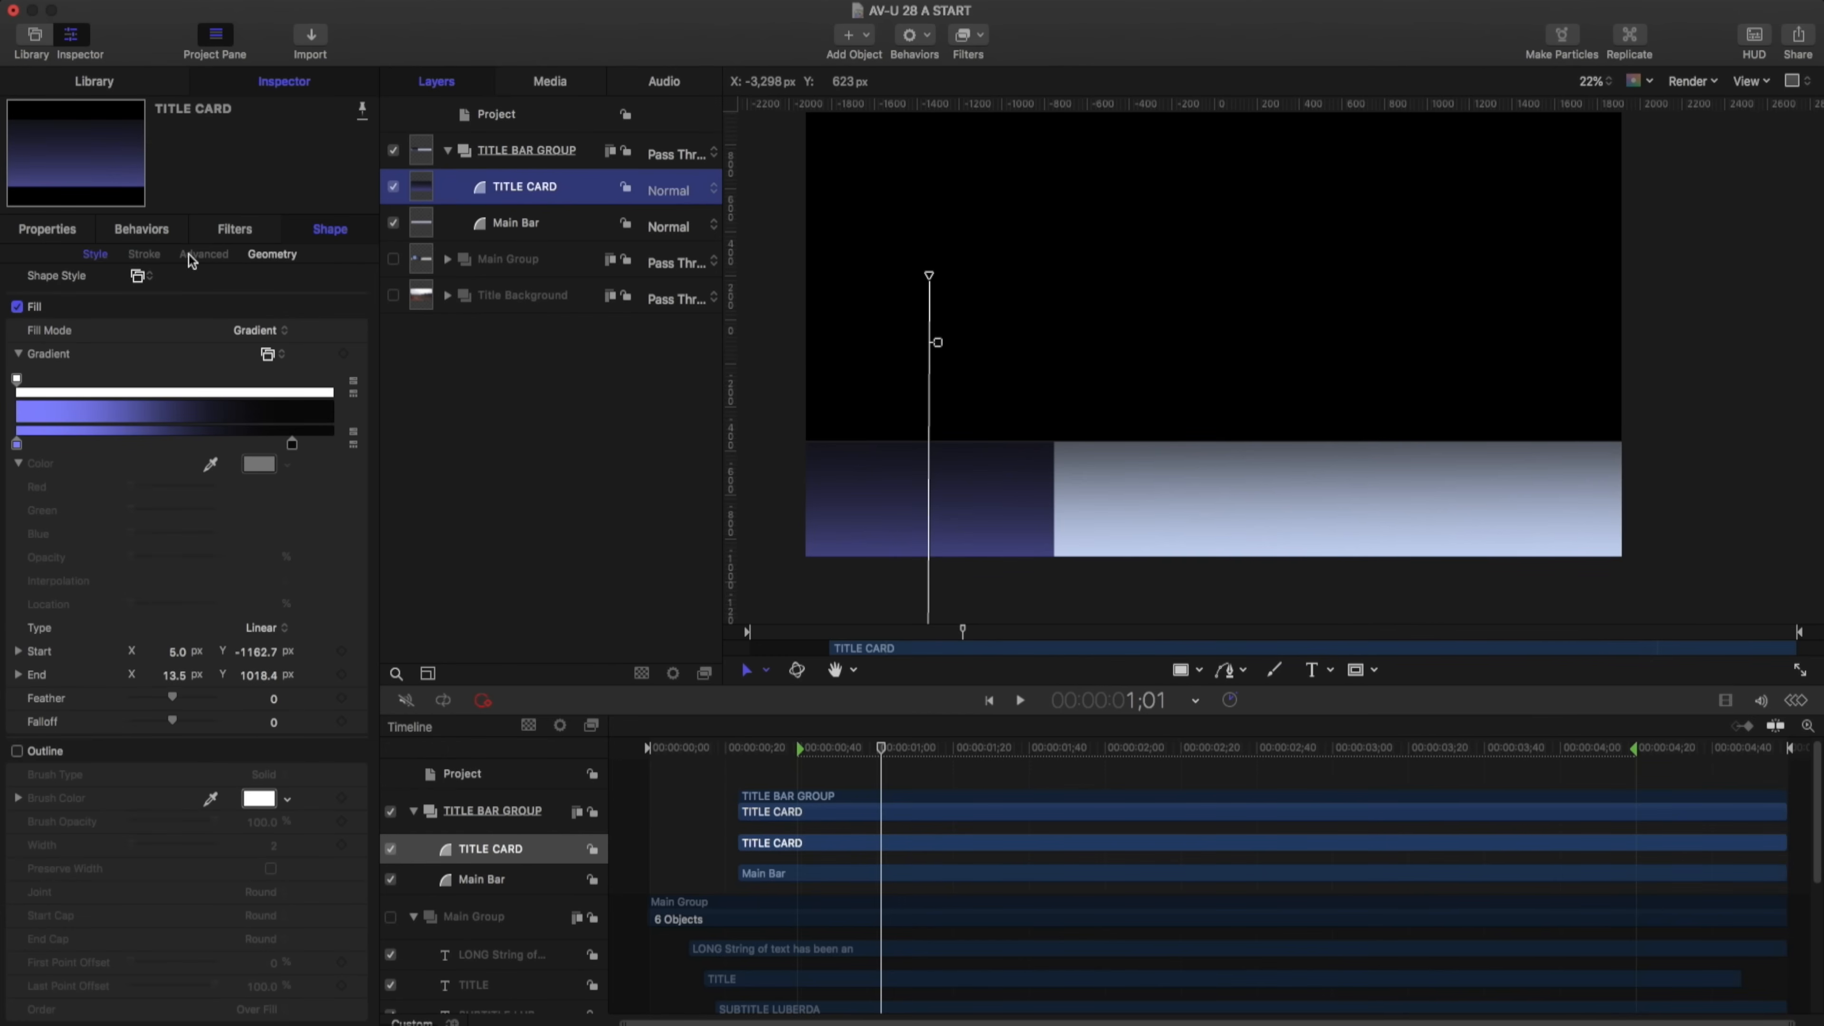
{"action": "left_click", "coordinate": [48, 229]}
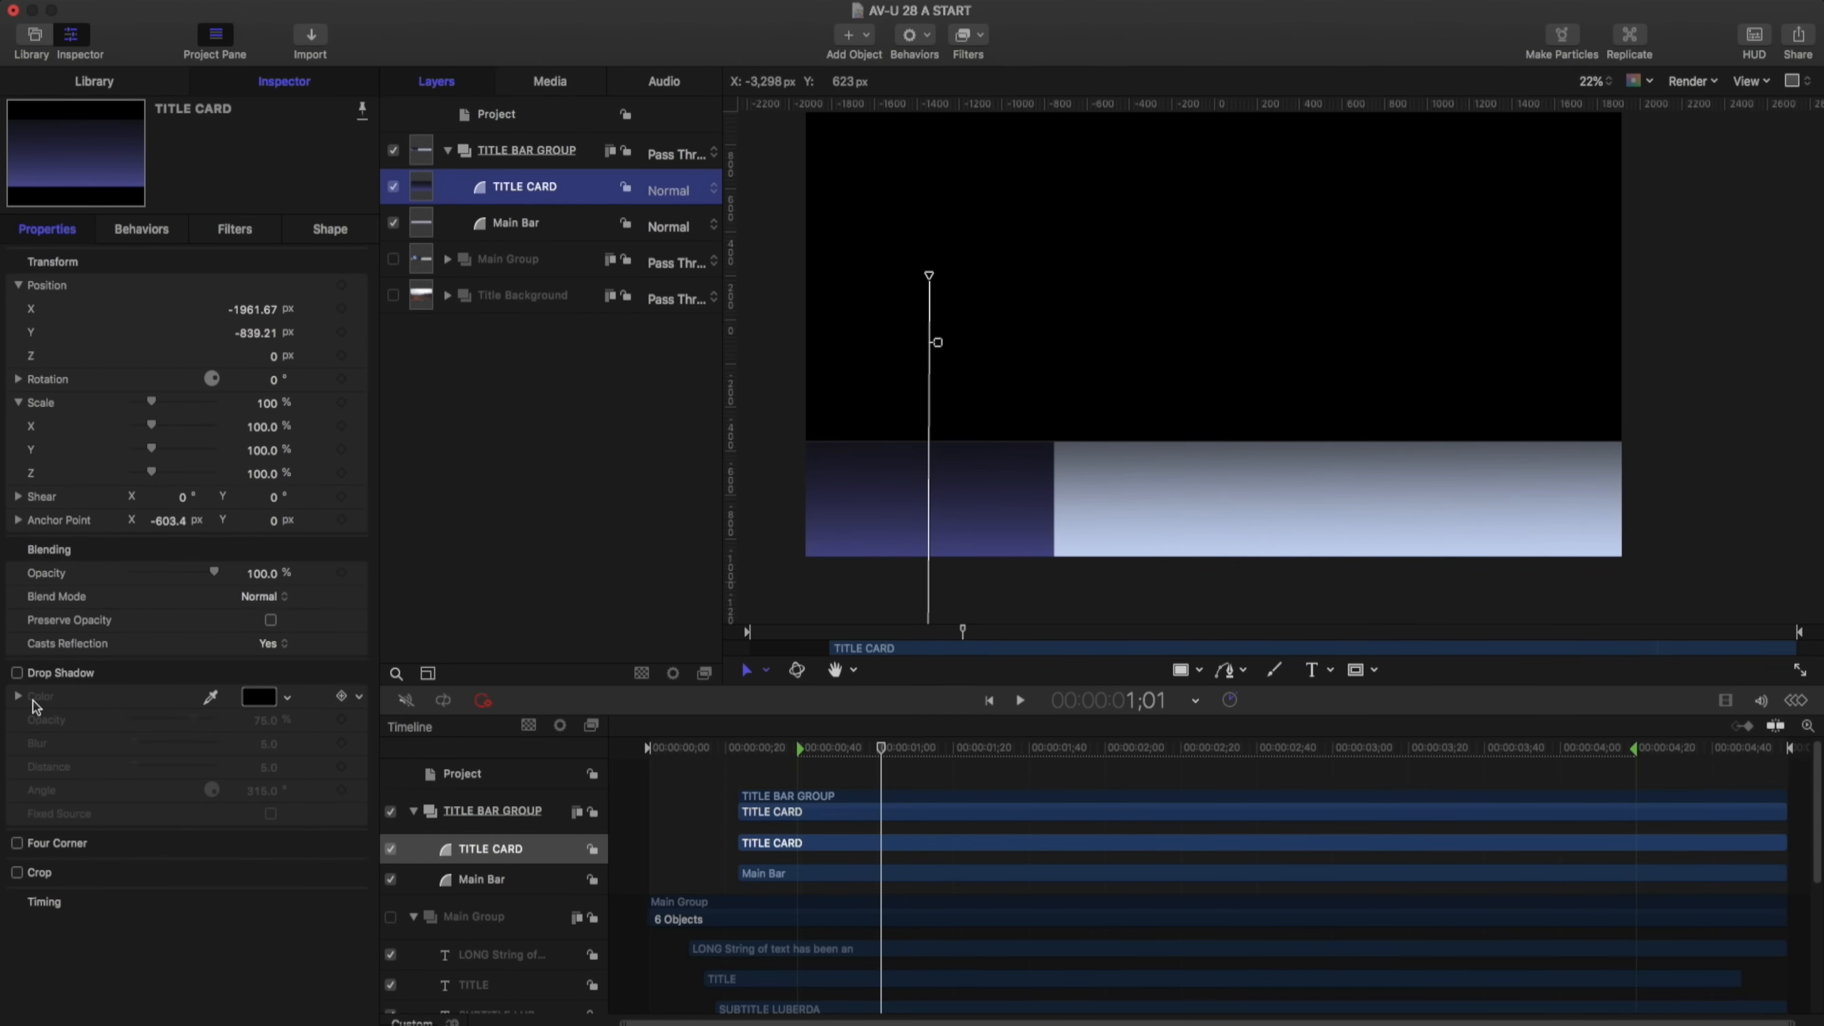
{"action": "left_click", "coordinate": [17, 673]}
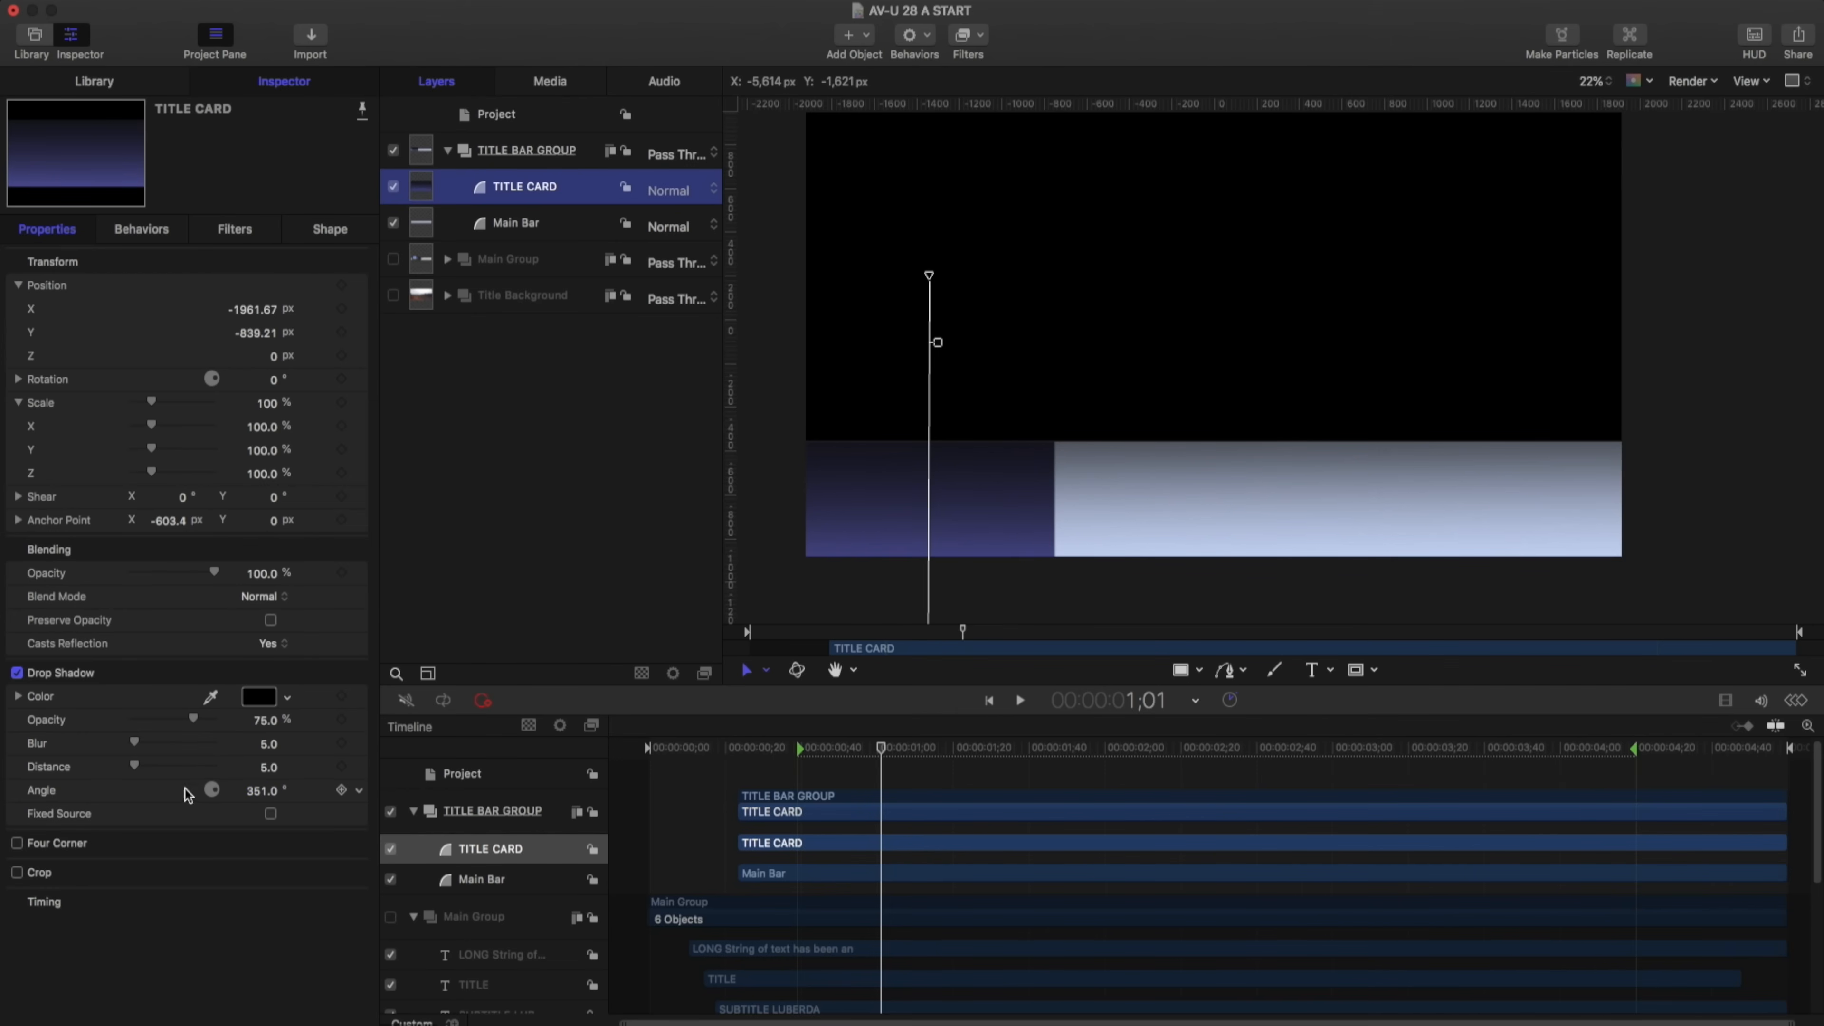
{"action": "left_click_drag", "start_coordinate": [135, 765], "coordinate": [263, 791]}
{"action": "double_click", "coordinate": [262, 791]}
{"action": "type", "text": "370"}
{"action": "key", "text": "Return"}
{"action": "left_click_drag", "start_coordinate": [134, 742], "coordinate": [212, 720]}
{"action": "left_click_drag", "start_coordinate": [261, 792], "coordinate": [261, 779]}
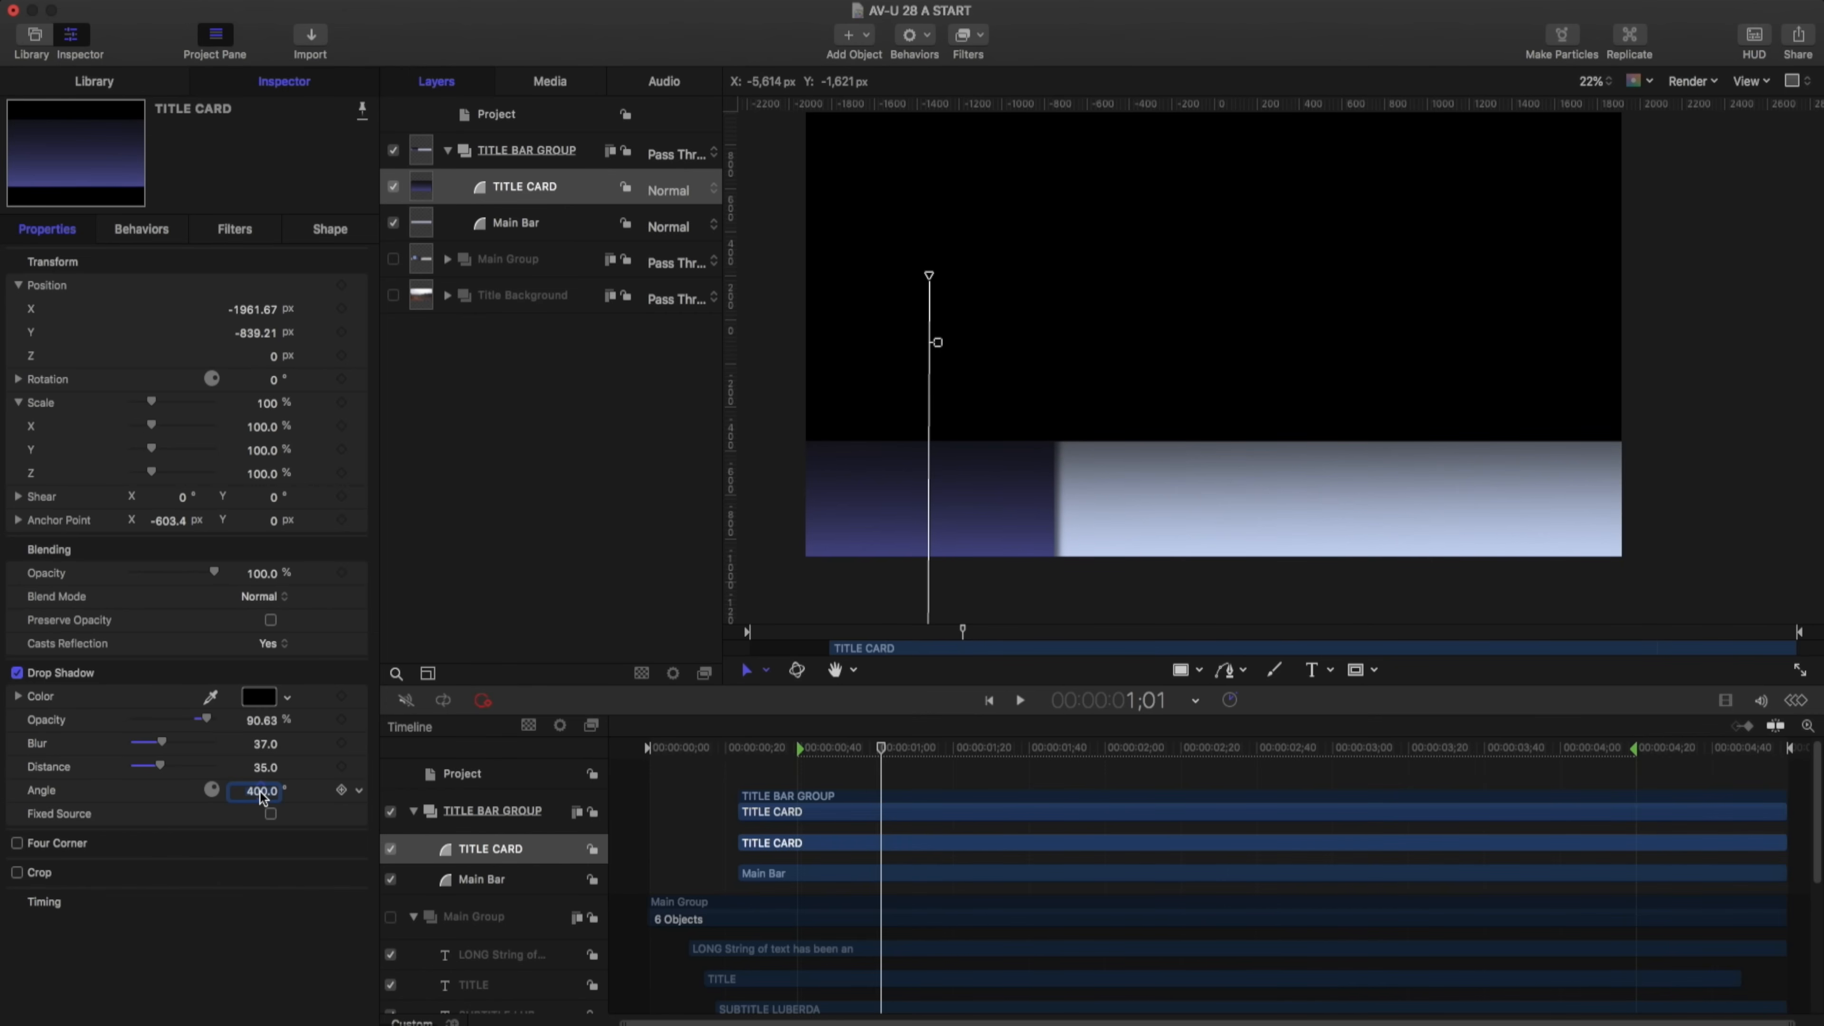
{"action": "left_click", "coordinate": [798, 285]}
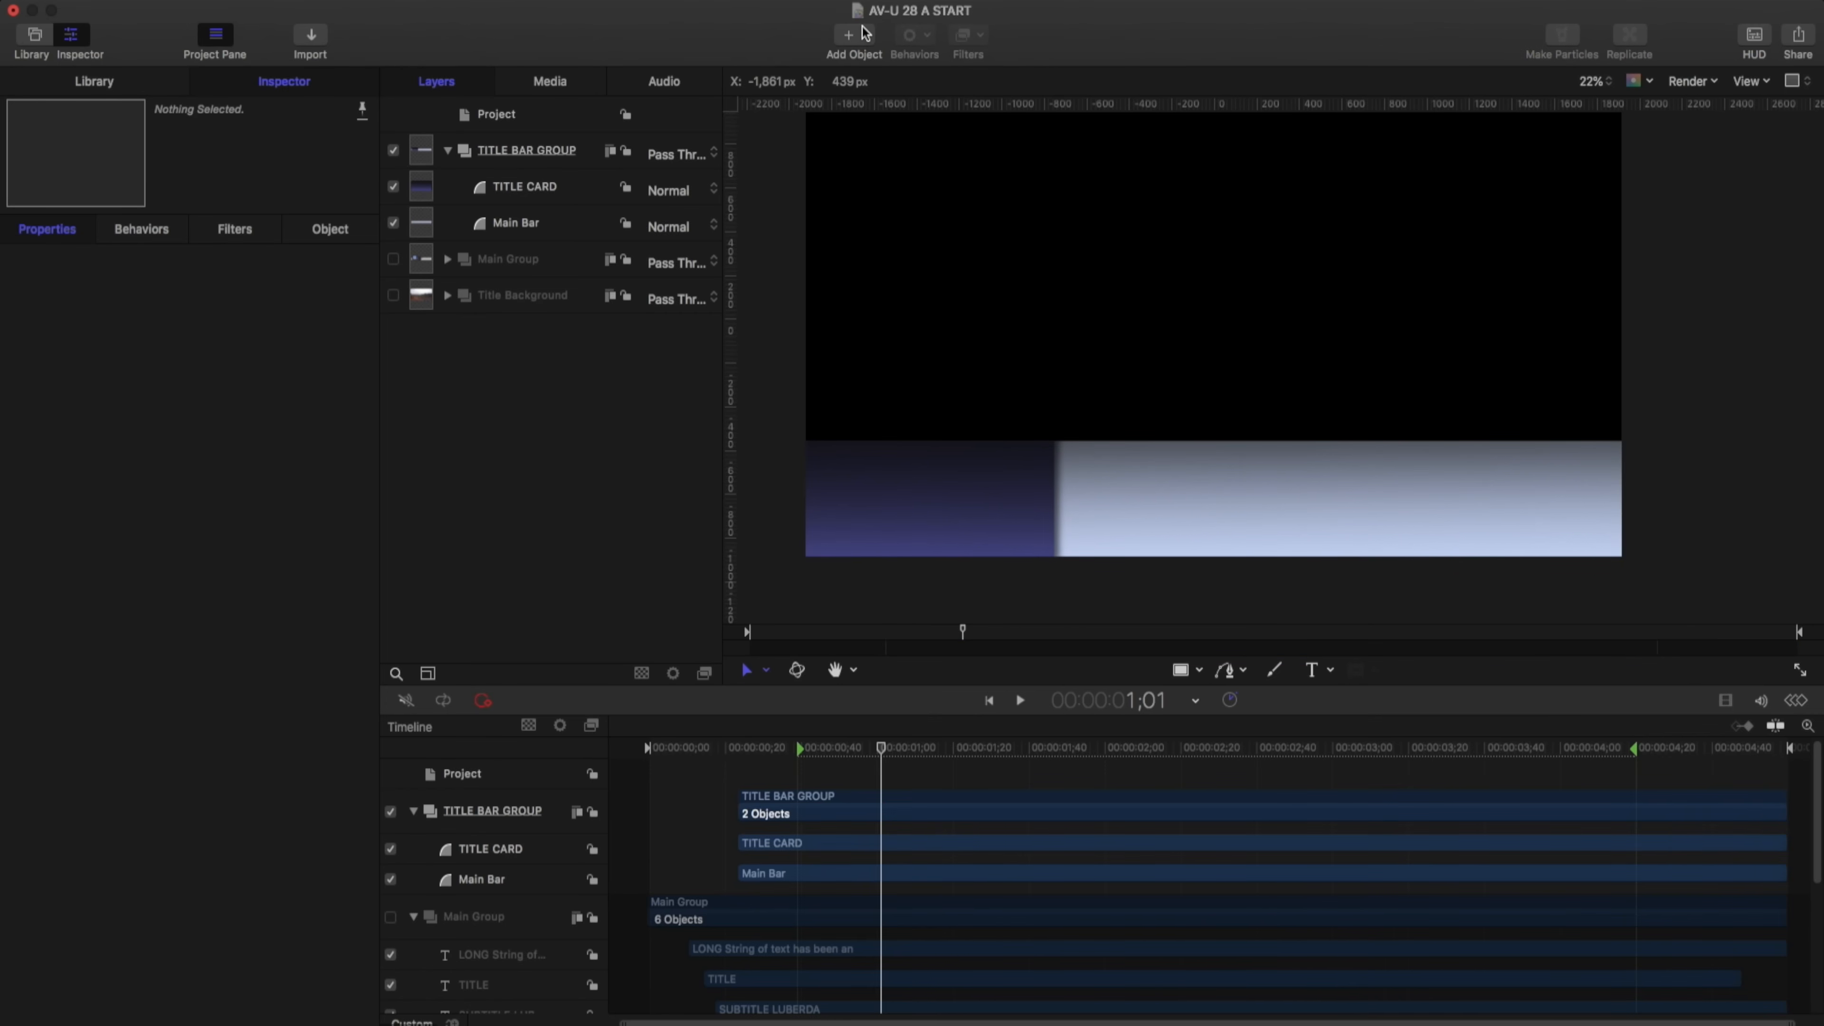
Draw a near-square rectangle over TITLE CARD's upper edge, centered at about X -1473, Y -642 px, and name it DZ MASK
{"action": "left_click", "coordinate": [1183, 671]}
{"action": "left_click_drag", "start_coordinate": [848, 404], "coordinate": [955, 517]}
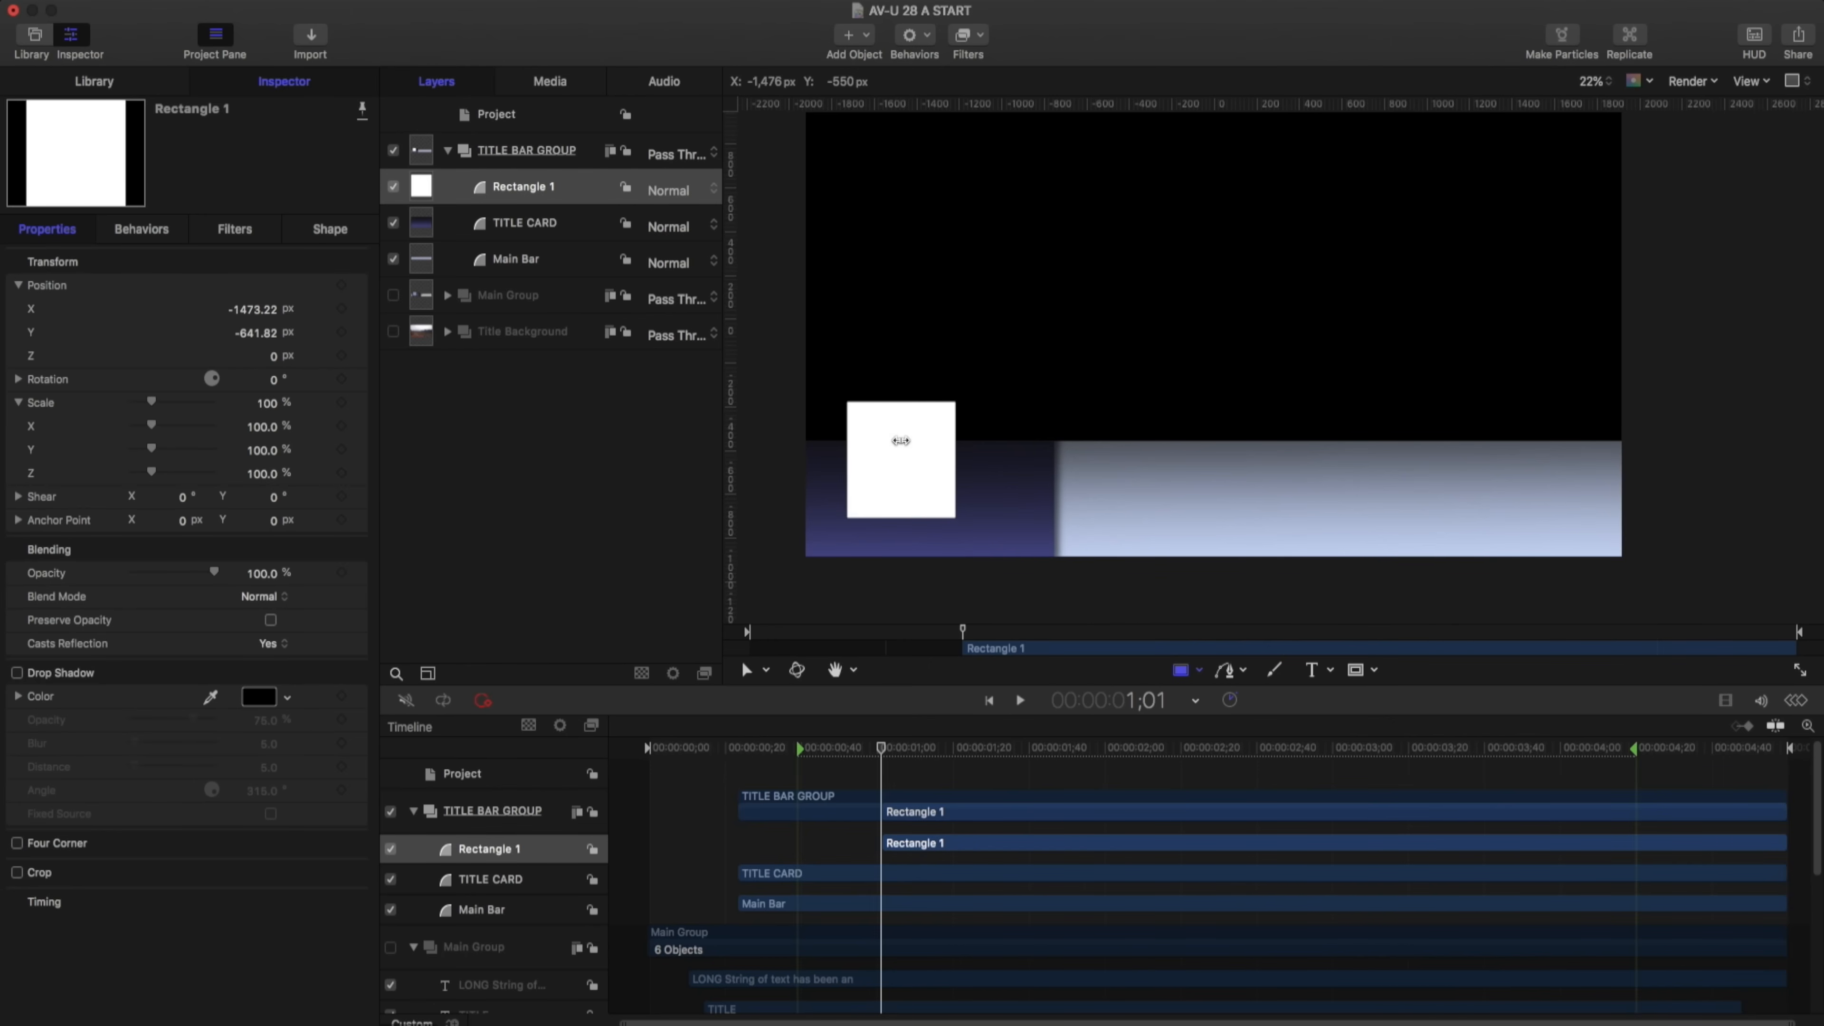
{"action": "double_click", "coordinate": [524, 186]}
{"action": "type", "text": "DZ MASK"}
{"action": "key", "text": "Return"}
Shift TITLE BAR GROUP in the timeline so it starts at the first frame of the project
{"action": "left_click_drag", "start_coordinate": [740, 751], "coordinate": [646, 748]}
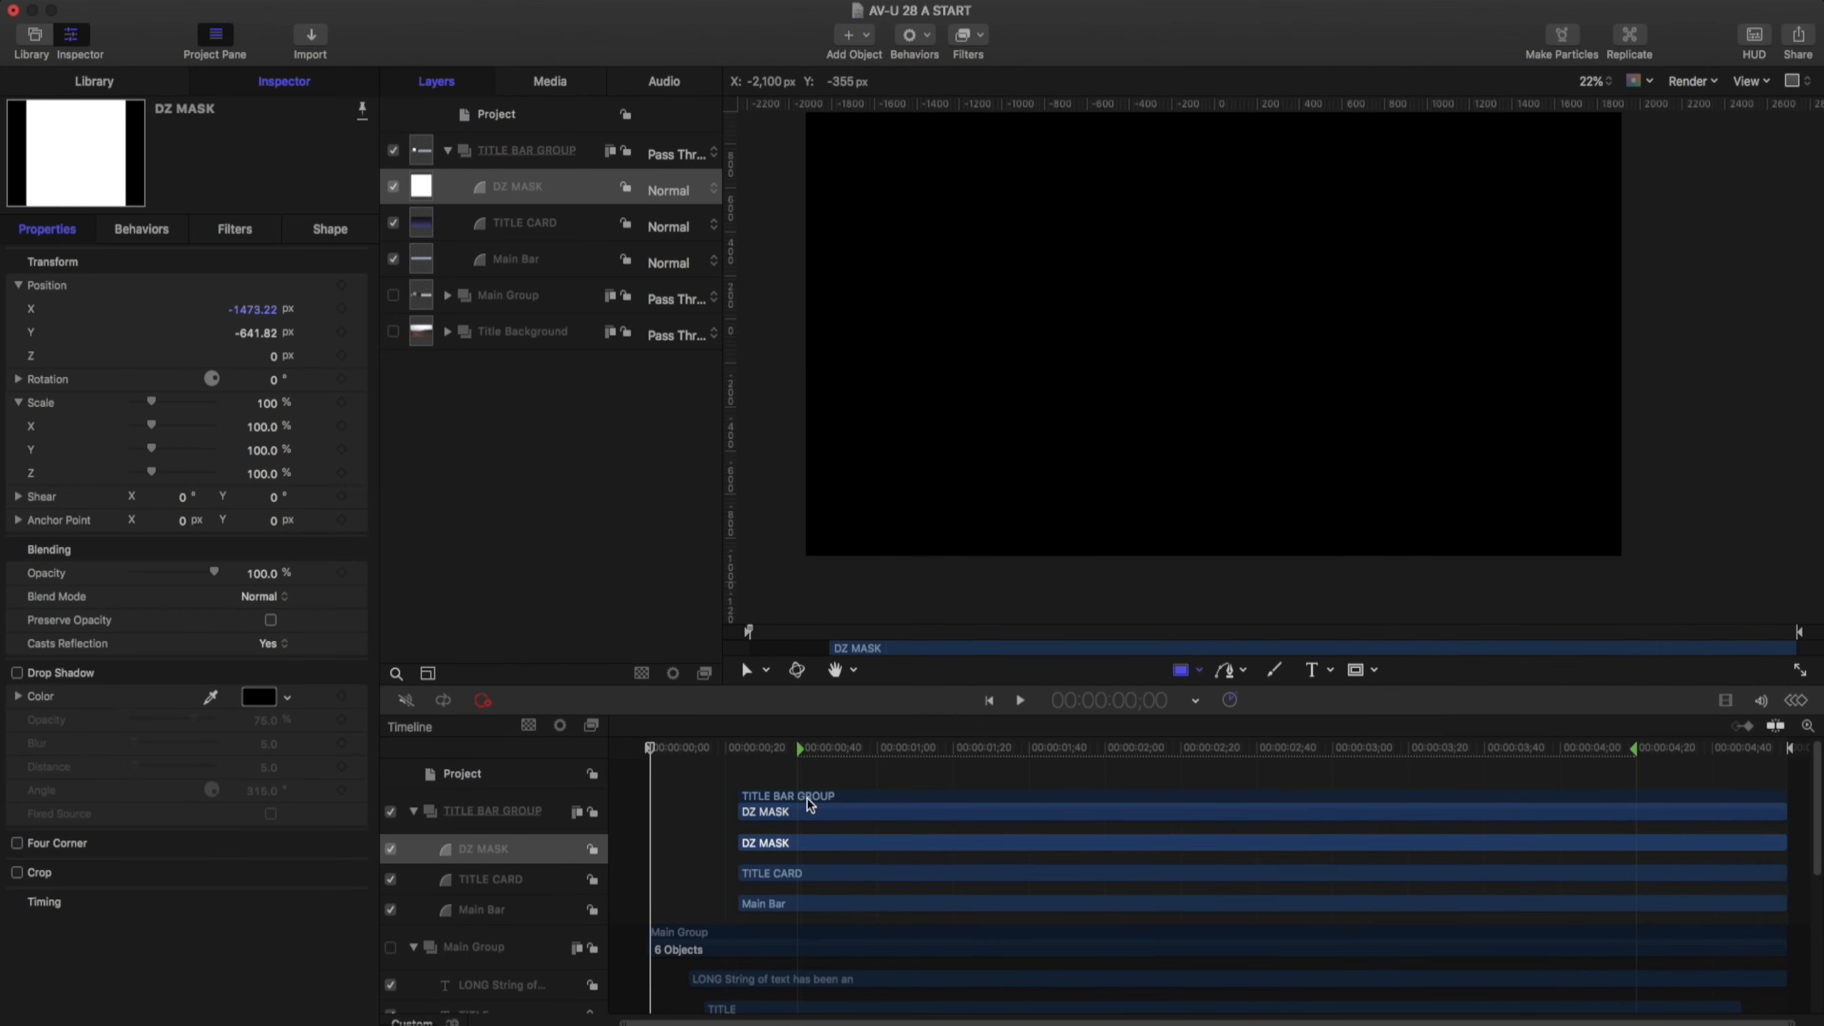
{"action": "left_click", "coordinate": [808, 802]}
{"action": "key", "text": "shift+["}
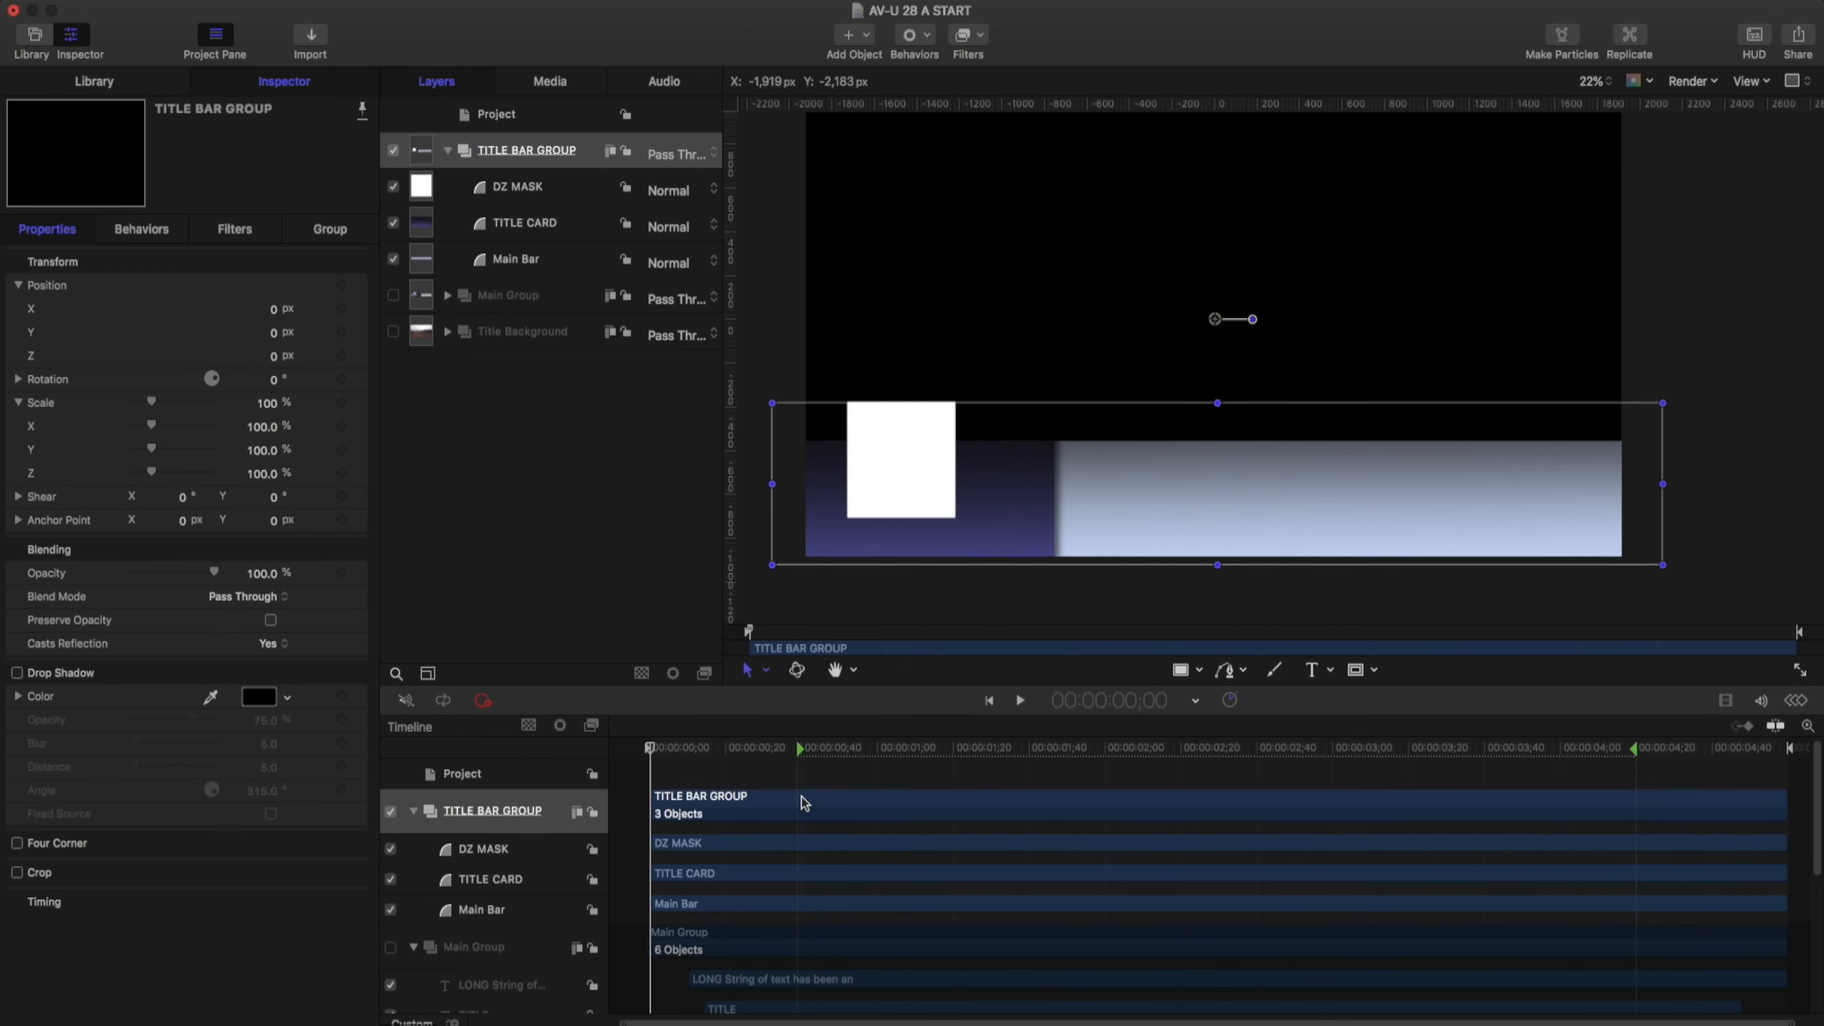
{"action": "mouse_move", "coordinate": [655, 751]}
{"action": "left_mouse_down"}
{"action": "mouse_move", "coordinate": [739, 749]}
{"action": "mouse_move", "coordinate": [648, 749]}
{"action": "left_mouse_up"}
Add a drop zone directly beneath DZ MASK, scaled to 27% and positioned at about X -1441, Y -642 px
{"action": "left_click", "coordinate": [854, 35]}
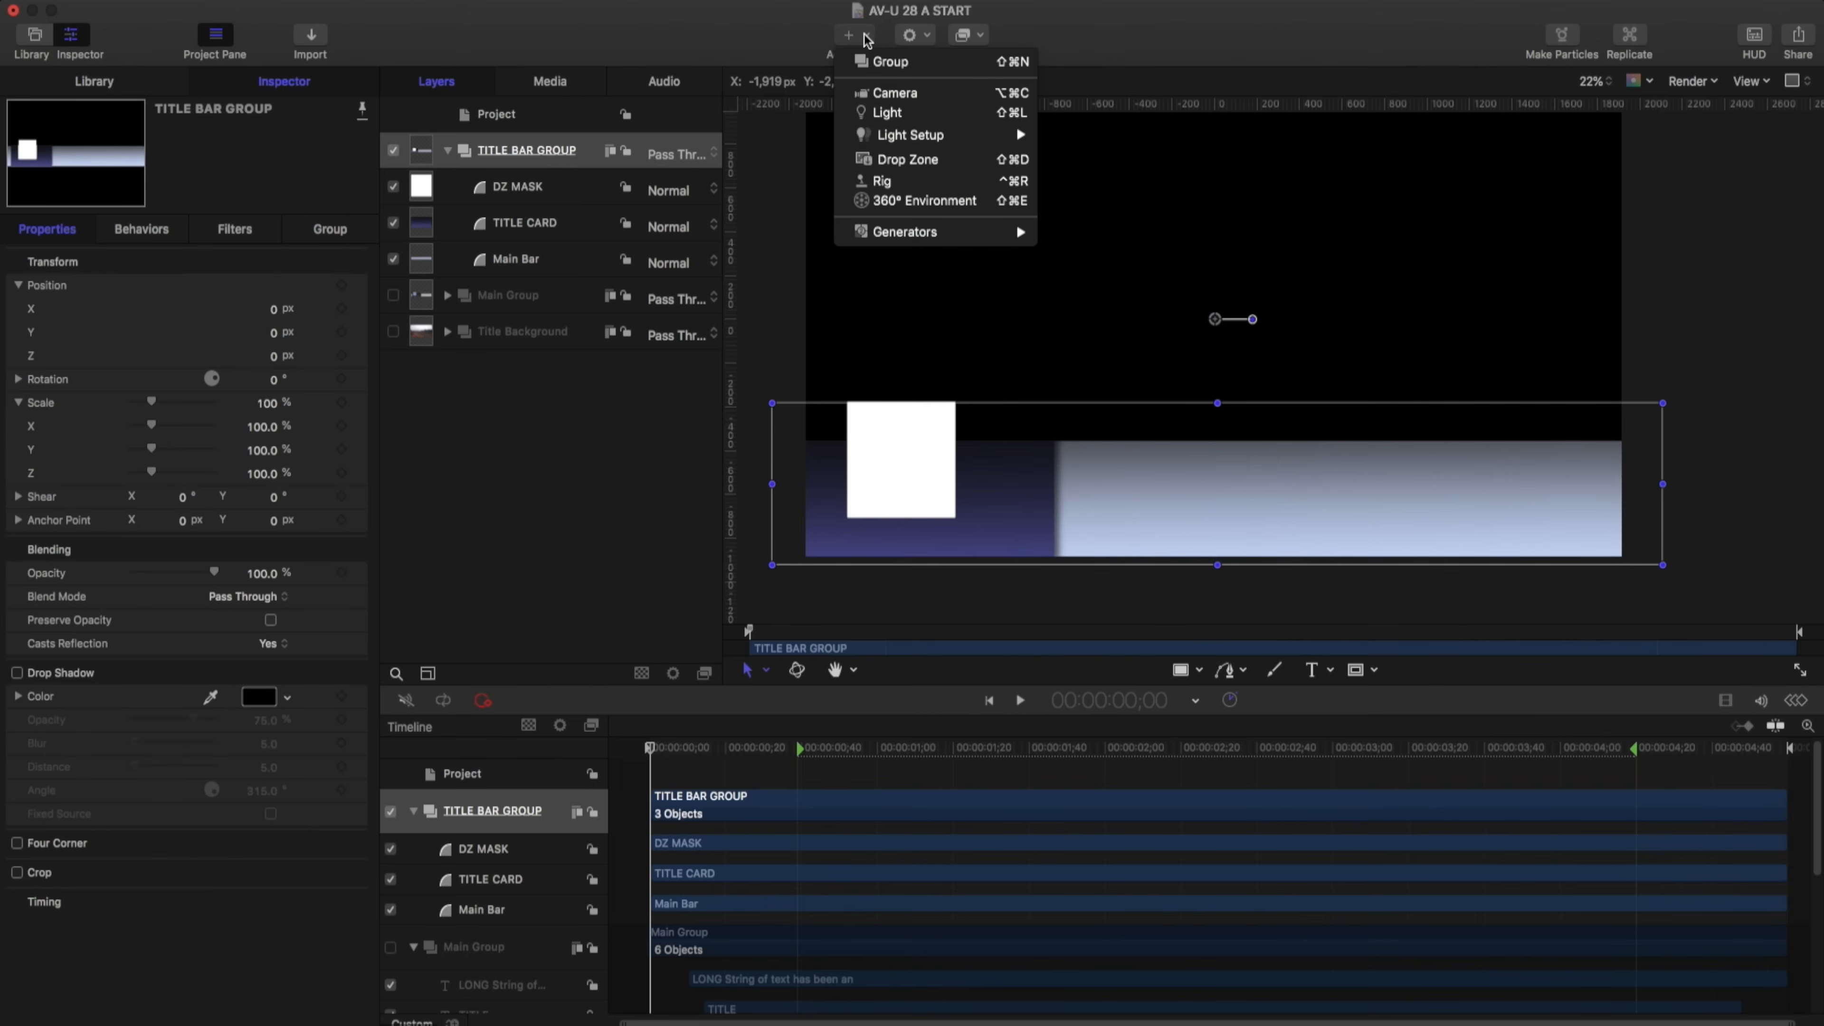
{"action": "left_click", "coordinate": [923, 159]}
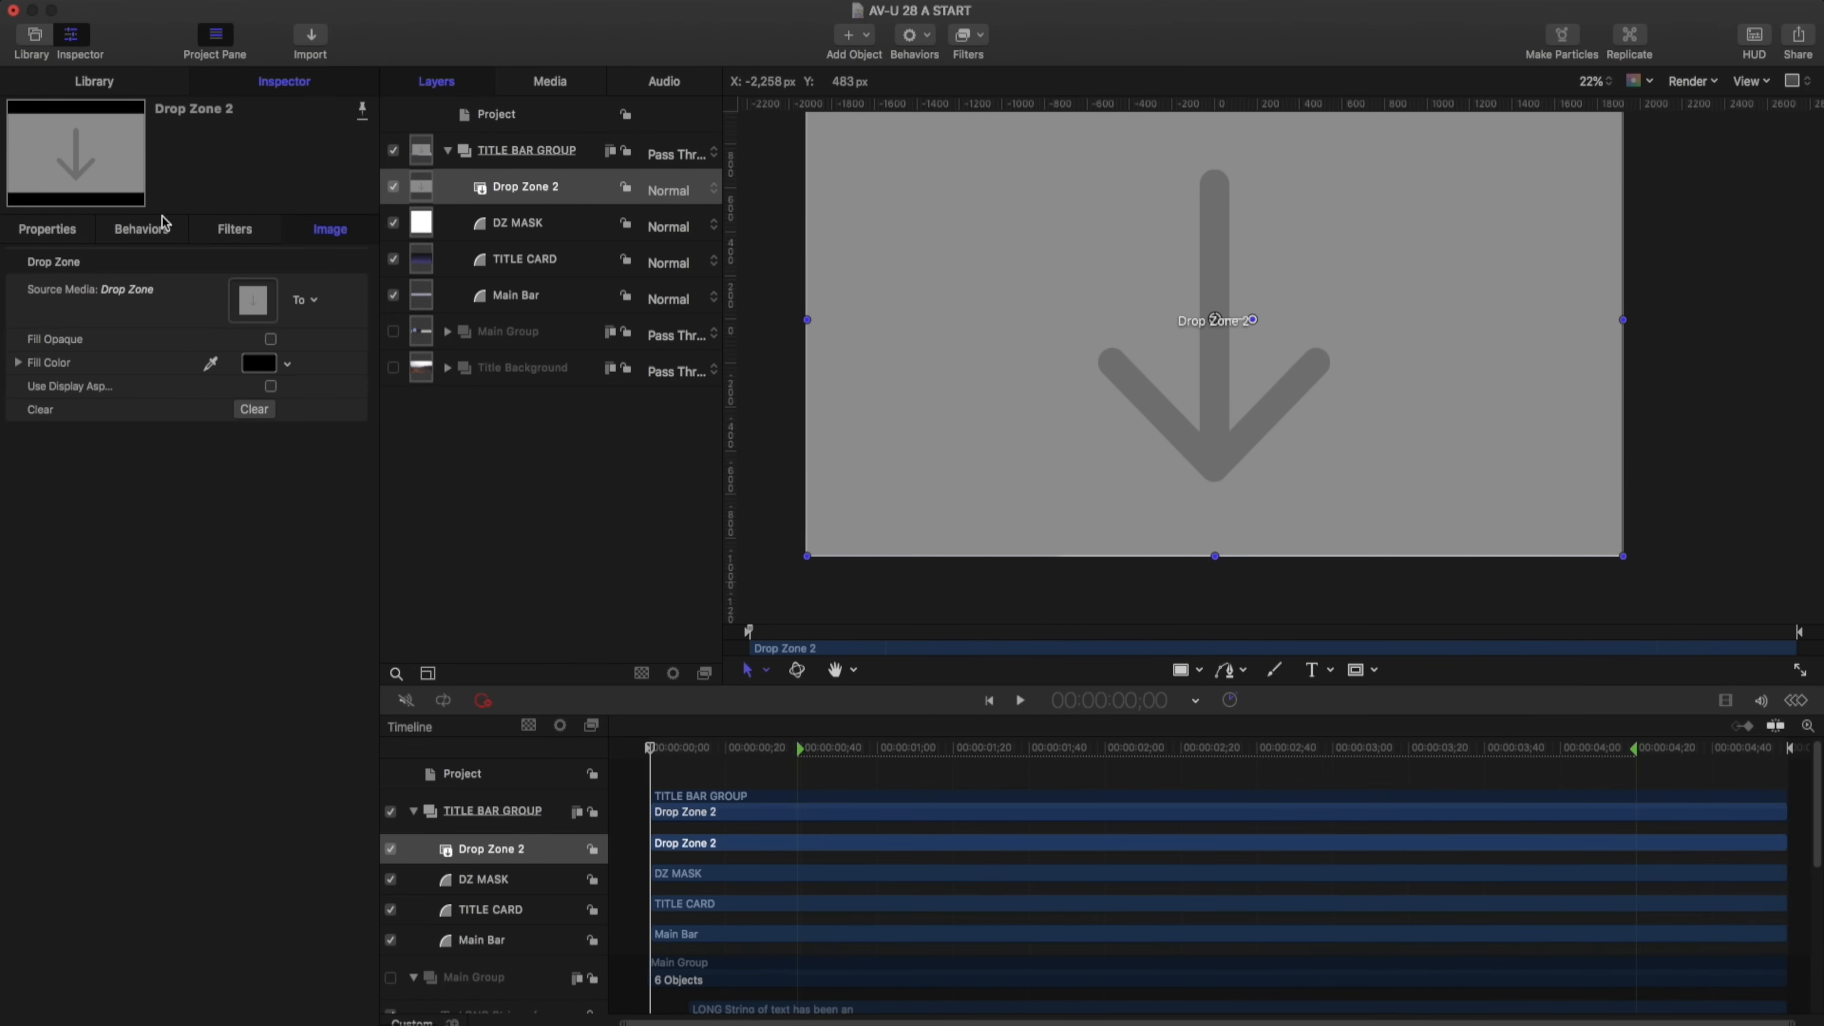
{"action": "left_click", "coordinate": [48, 229]}
{"action": "left_click_drag", "start_coordinate": [157, 404], "coordinate": [139, 405]}
{"action": "left_click_drag", "start_coordinate": [1214, 321], "coordinate": [922, 457]}
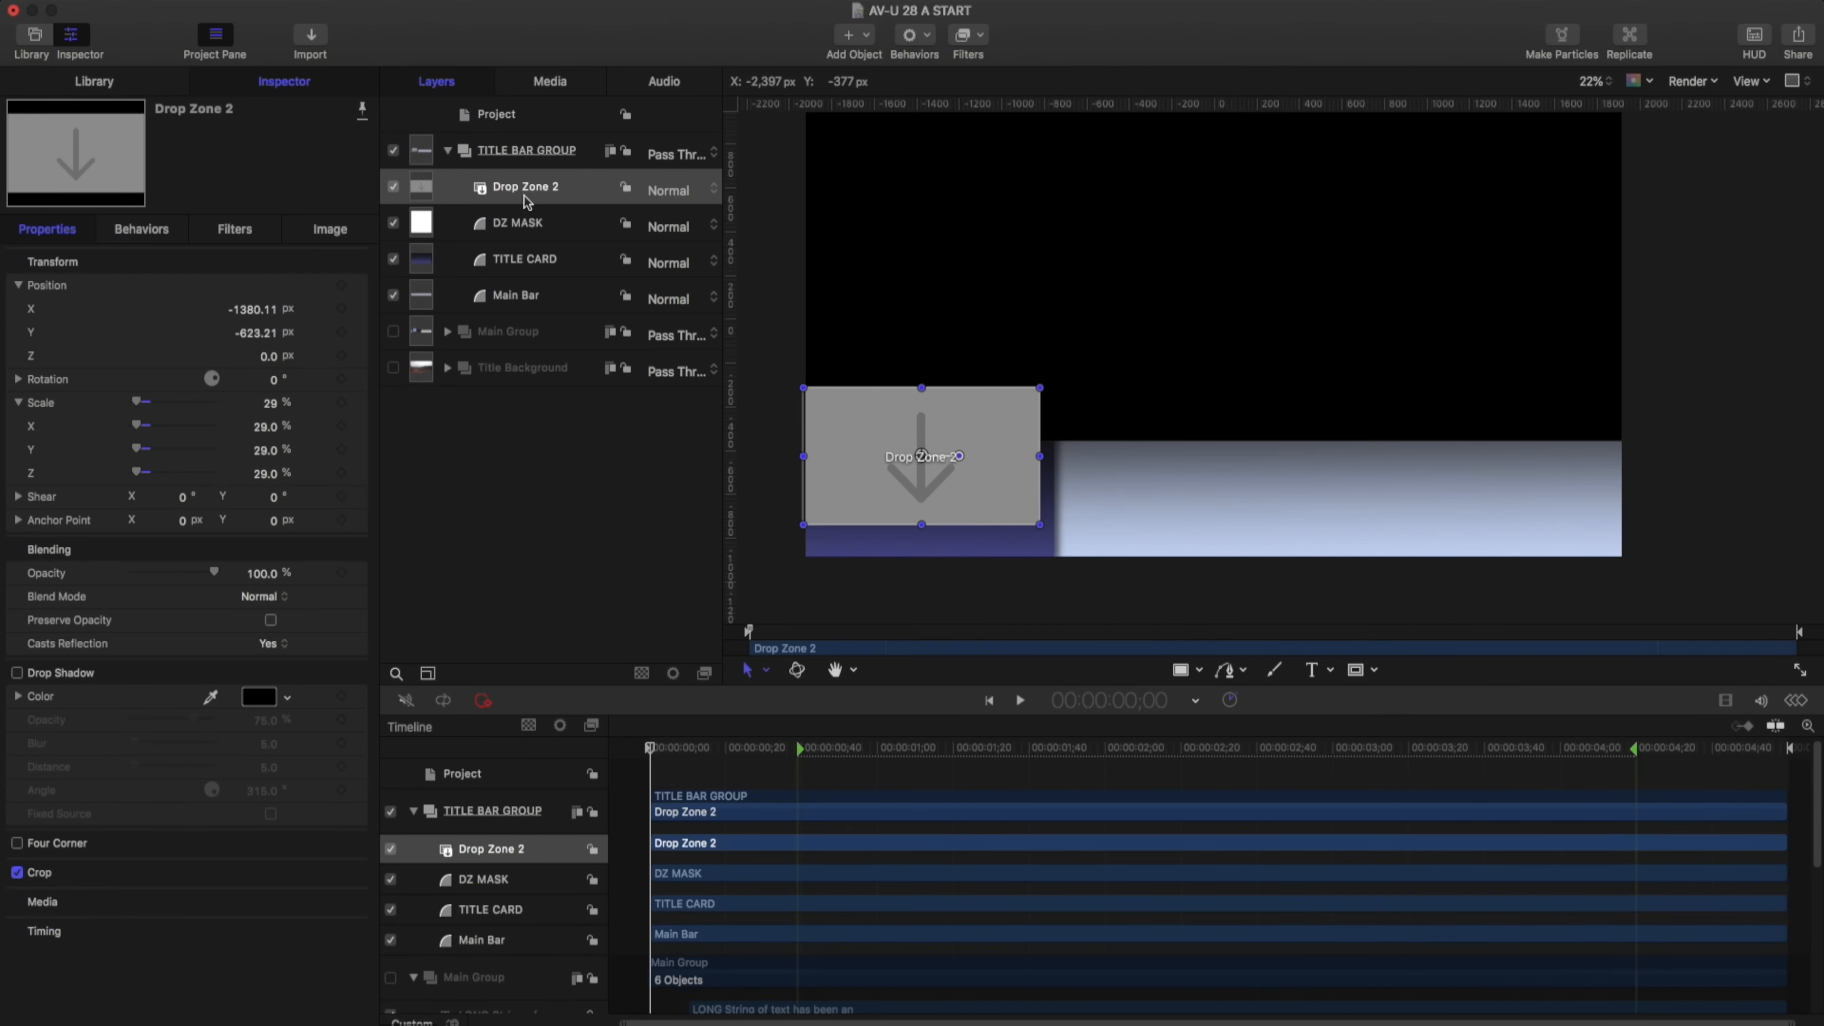
{"action": "key", "text": "super+bracketleft"}
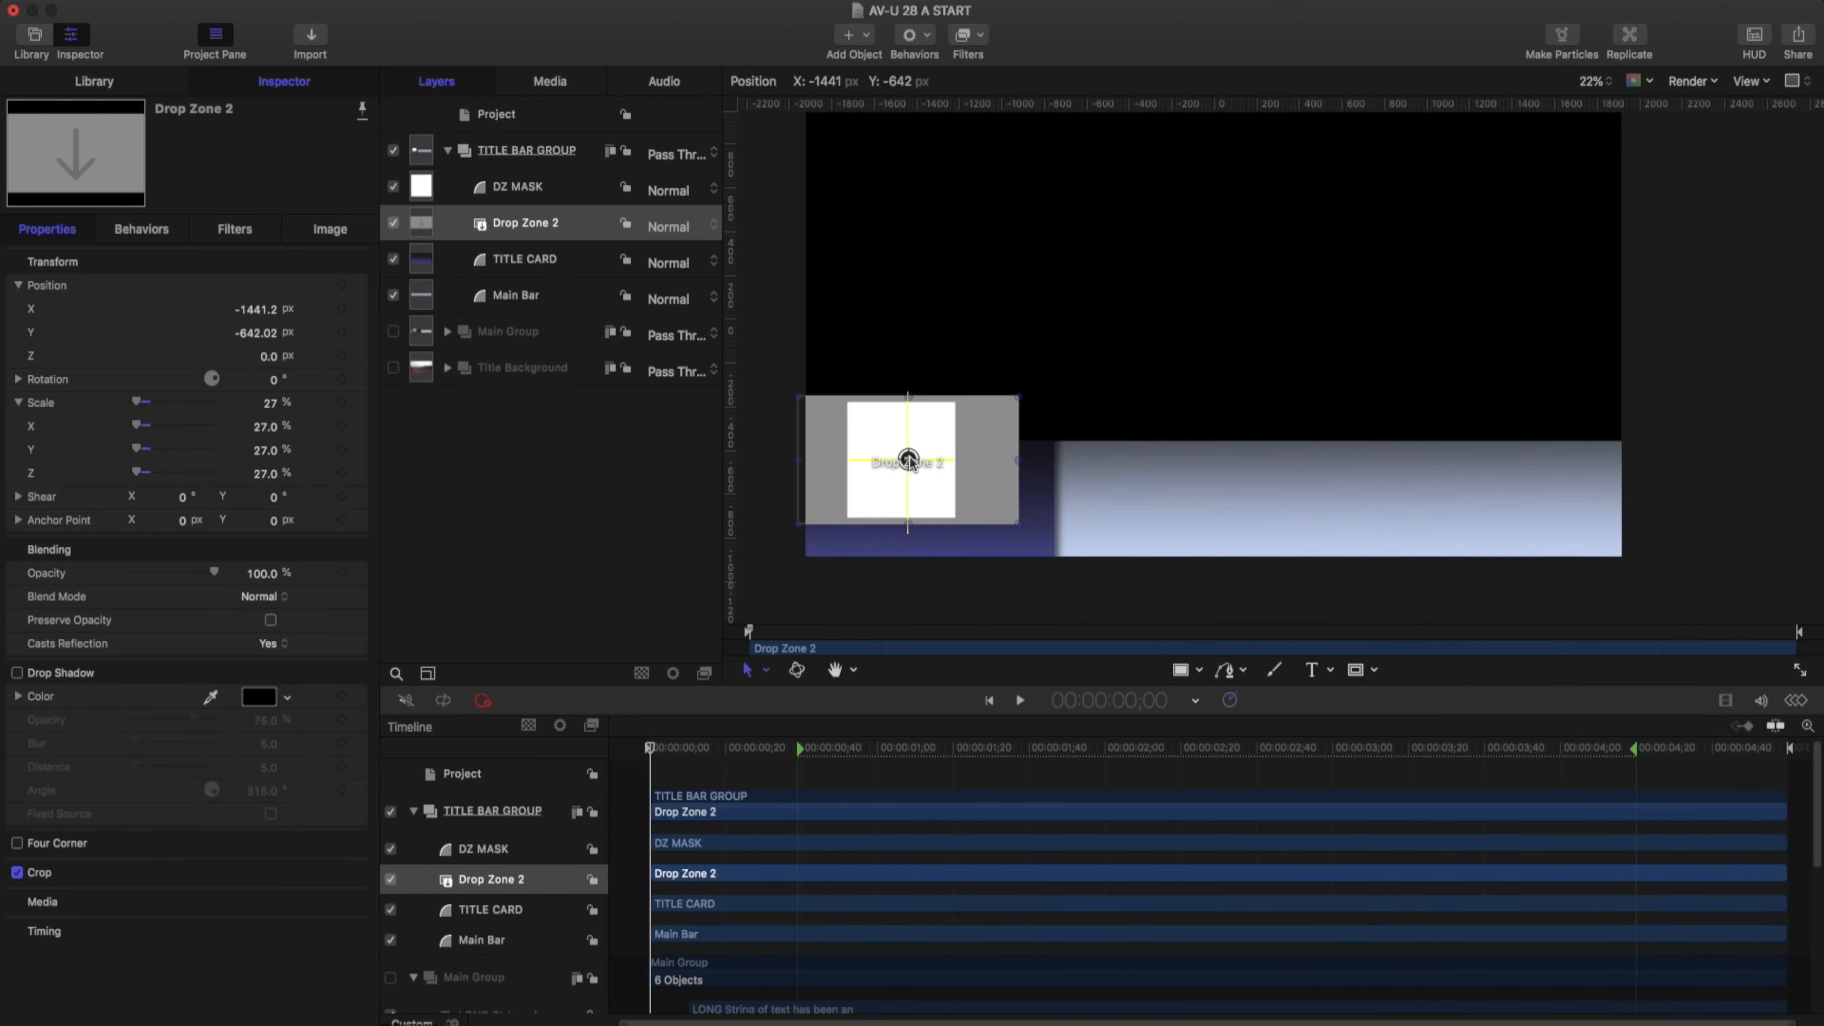
{"action": "left_click_drag", "start_coordinate": [921, 456], "coordinate": [920, 456]}
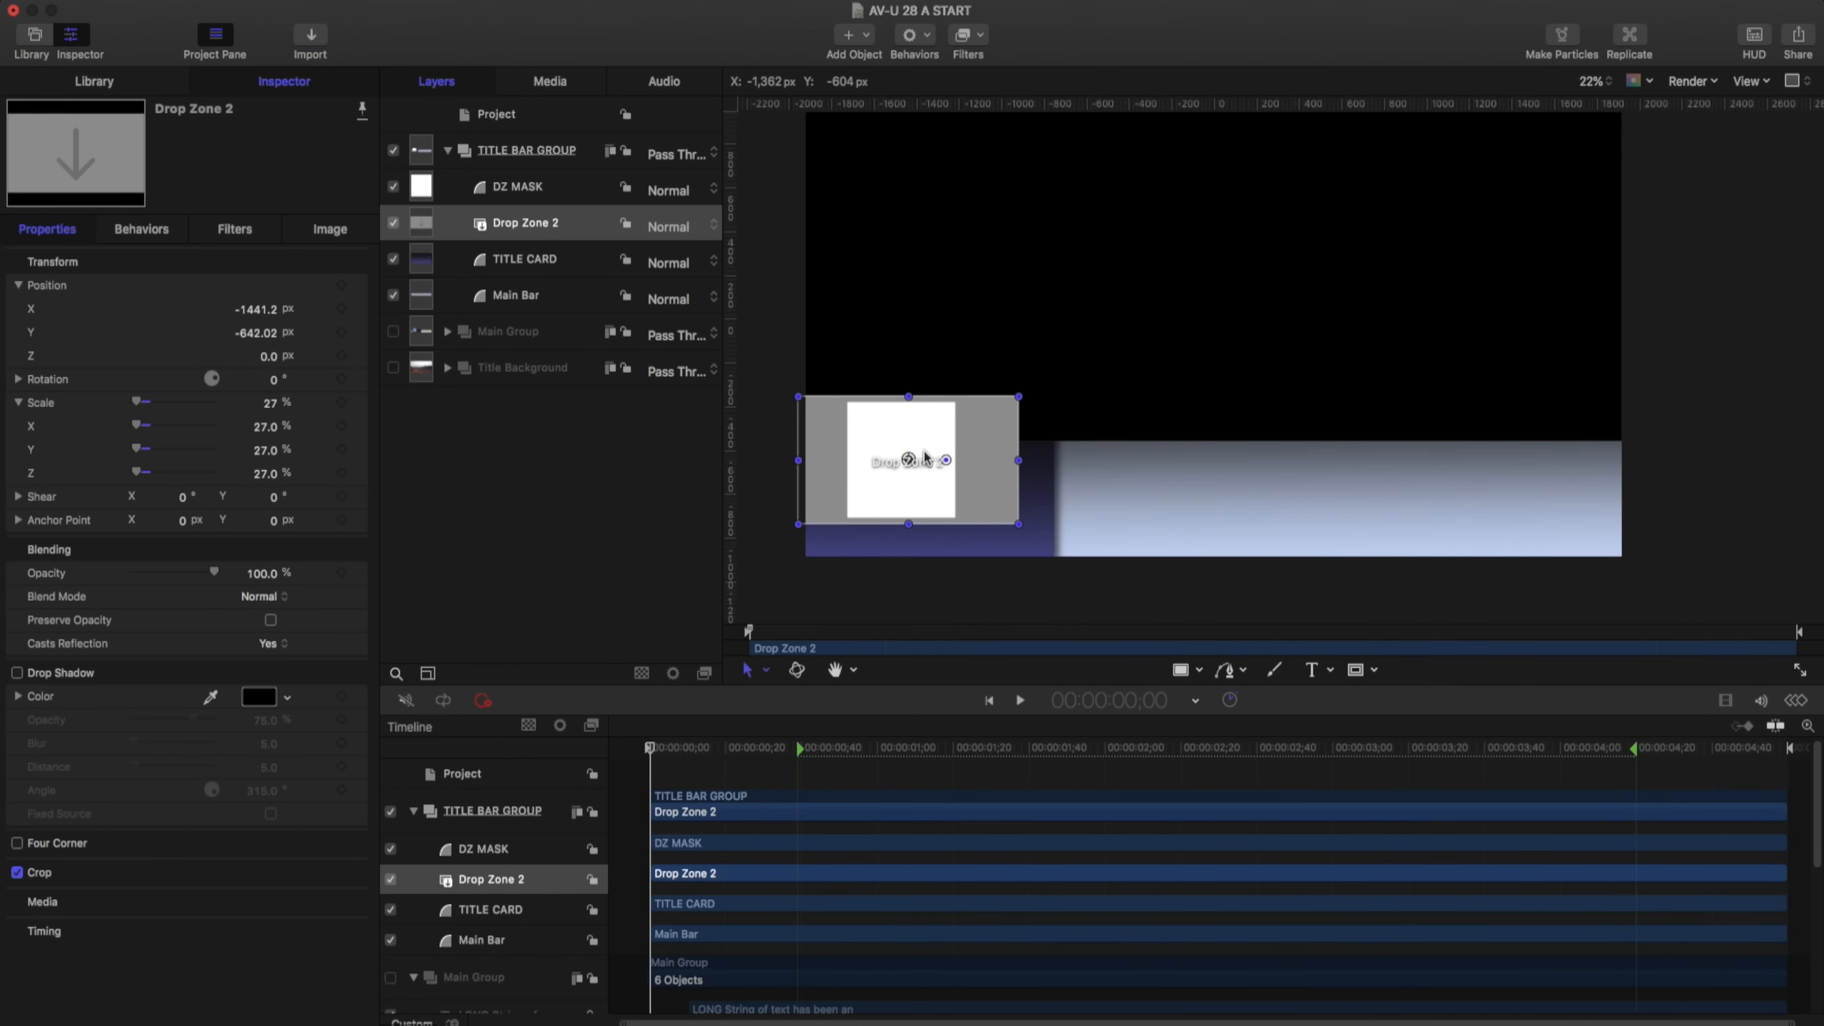
Add an image mask to the drop zone with DZ MASK as its source, and center DZ MASK on the drop zone
{"action": "right_click", "coordinate": [535, 232]}
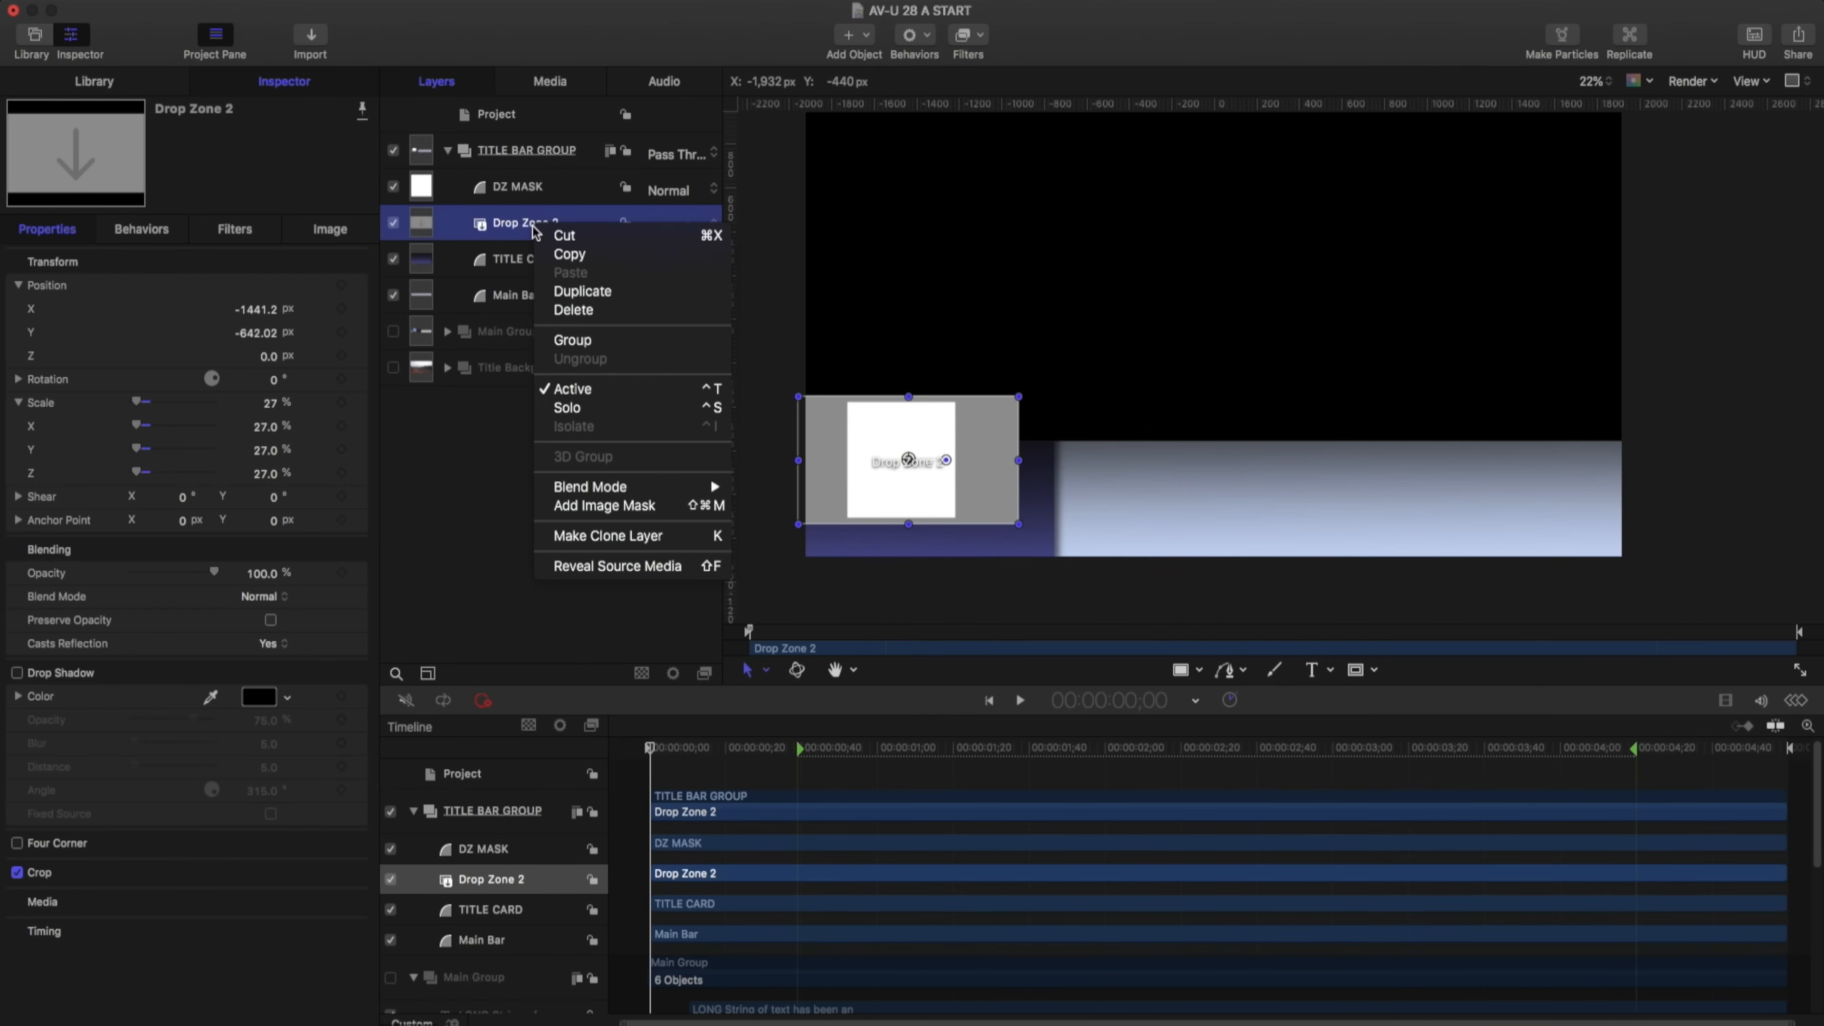
{"action": "left_click", "coordinate": [606, 505]}
{"action": "left_click_drag", "start_coordinate": [532, 191], "coordinate": [544, 263]}
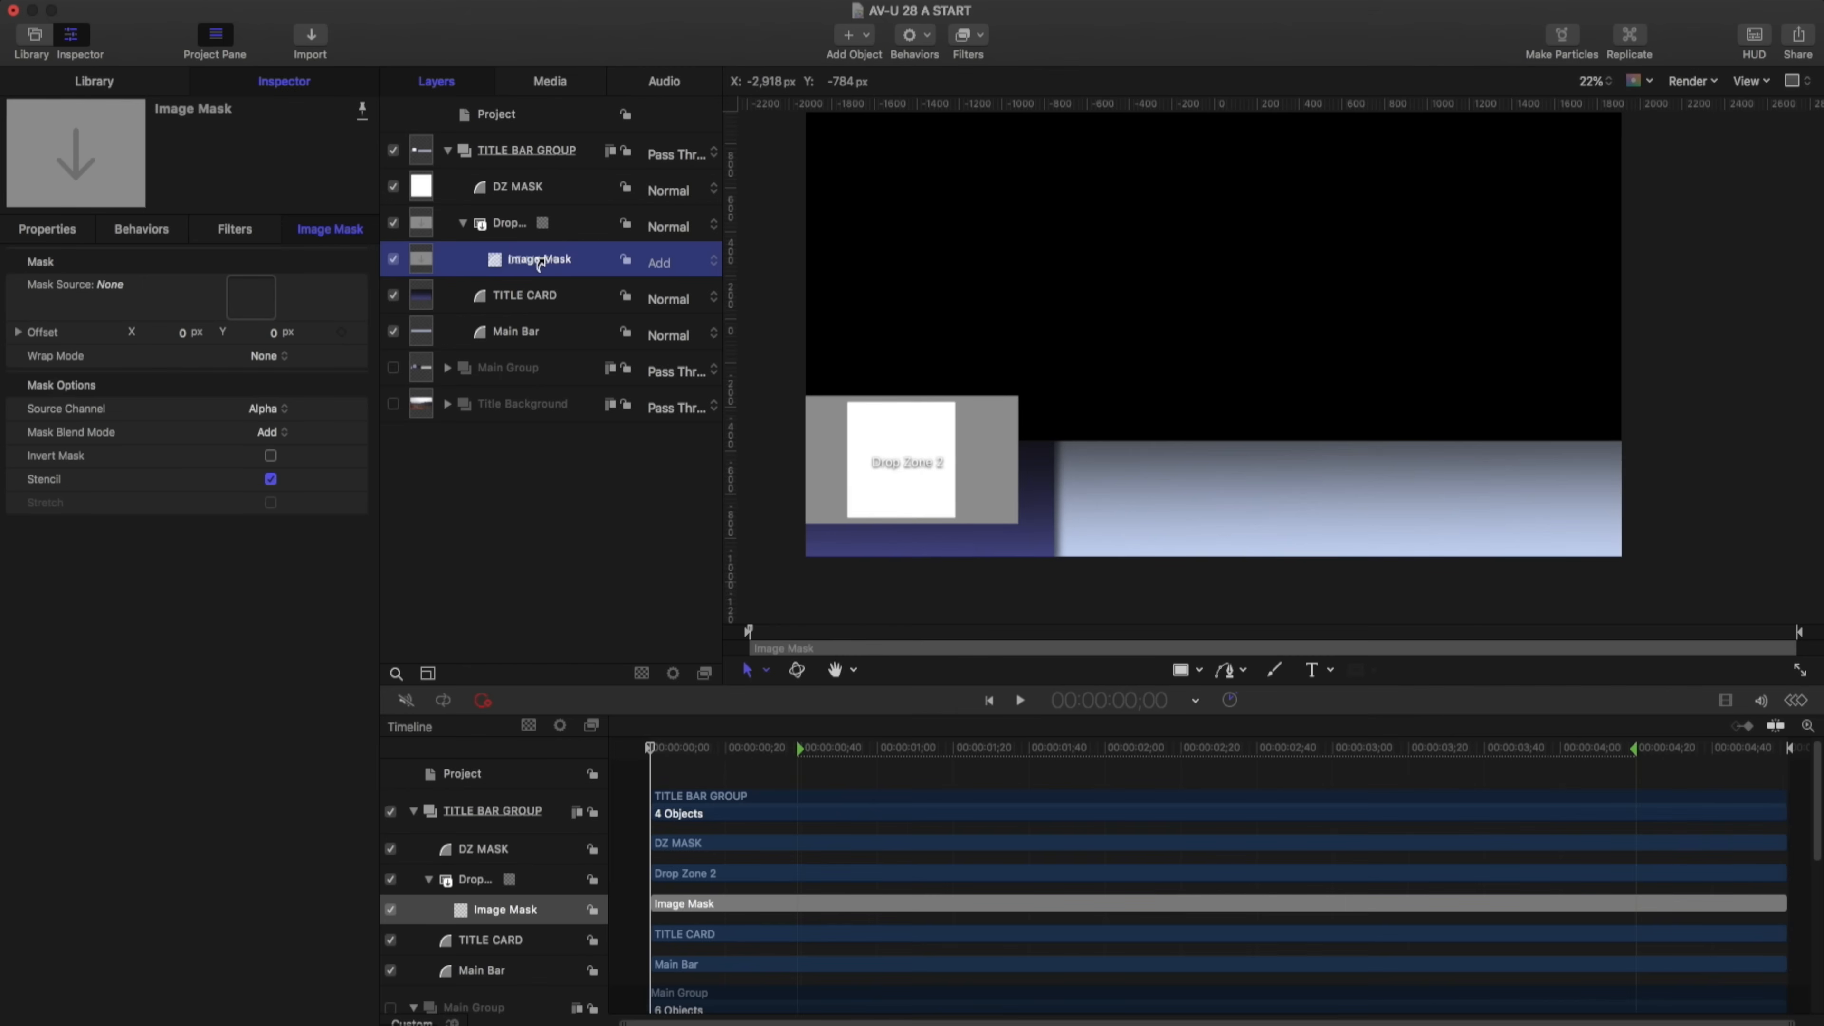
{"action": "left_click", "coordinate": [530, 201]}
{"action": "left_click_drag", "start_coordinate": [907, 466], "coordinate": [918, 468]}
{"action": "left_click", "coordinate": [577, 540]}
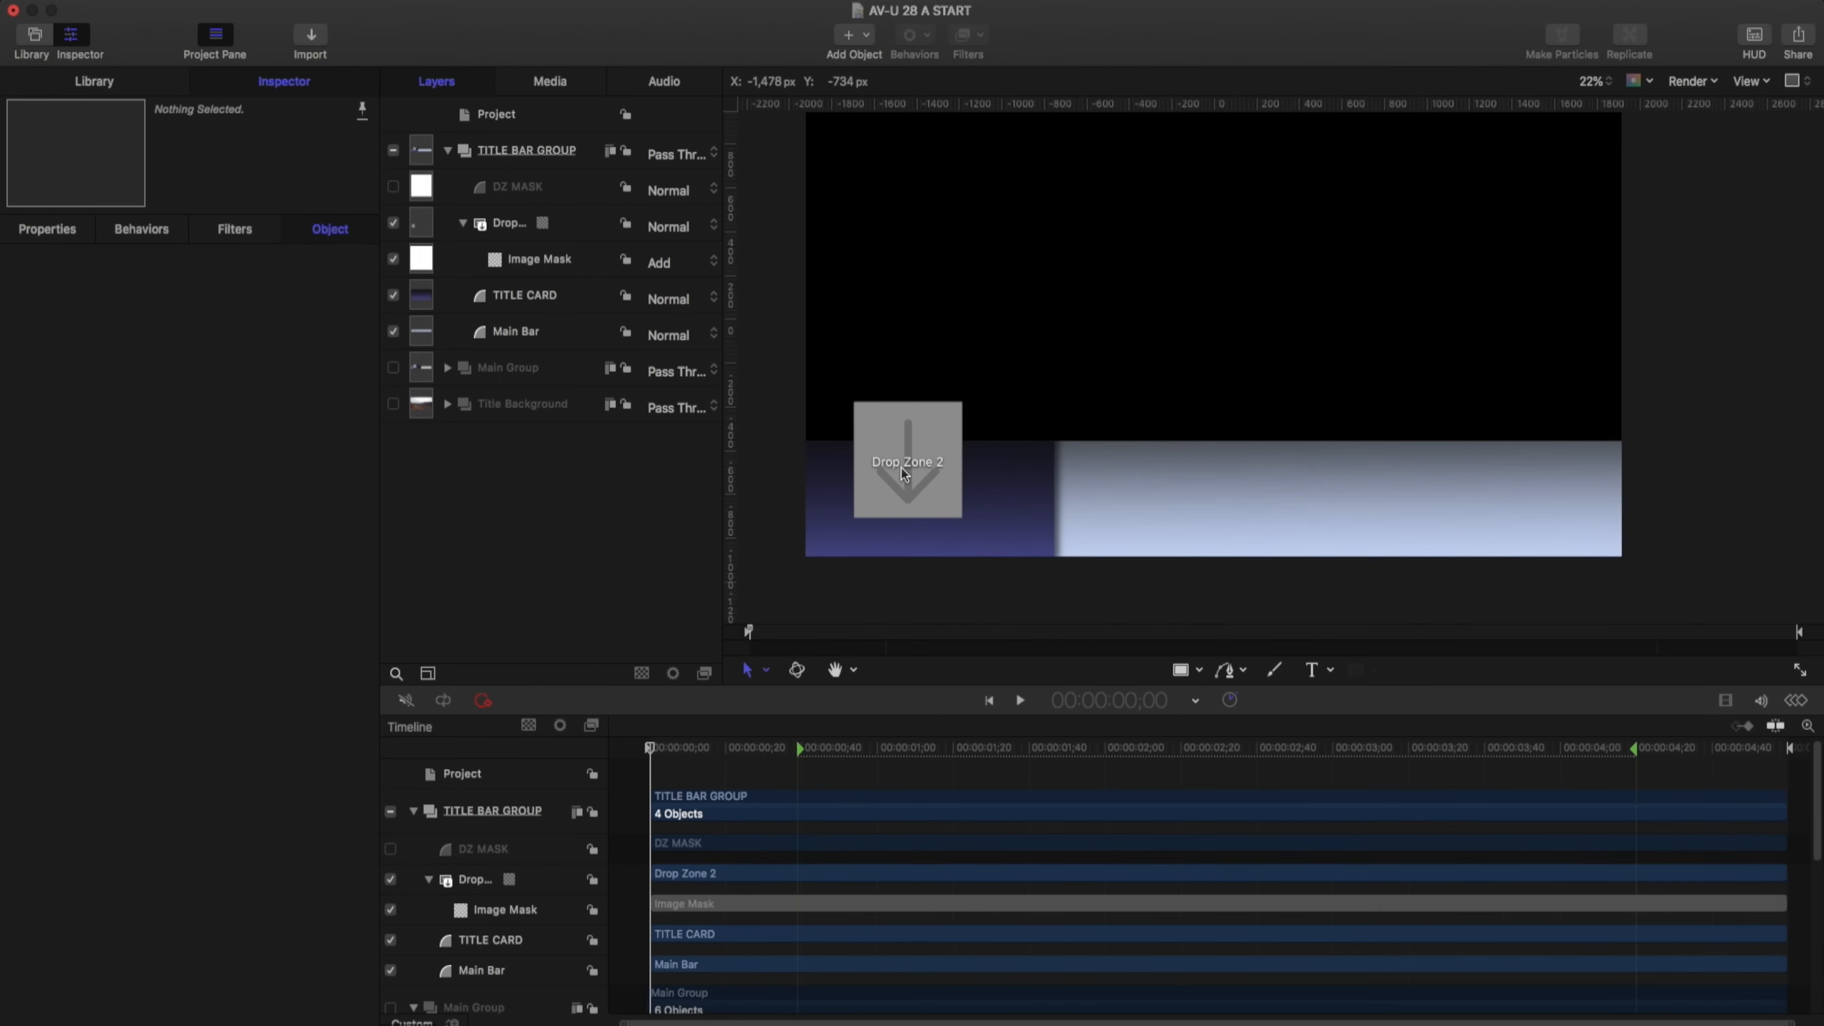
Duplicate DZ MASK, name the copy OUTLINE and make it visible
{"action": "left_click", "coordinate": [532, 190]}
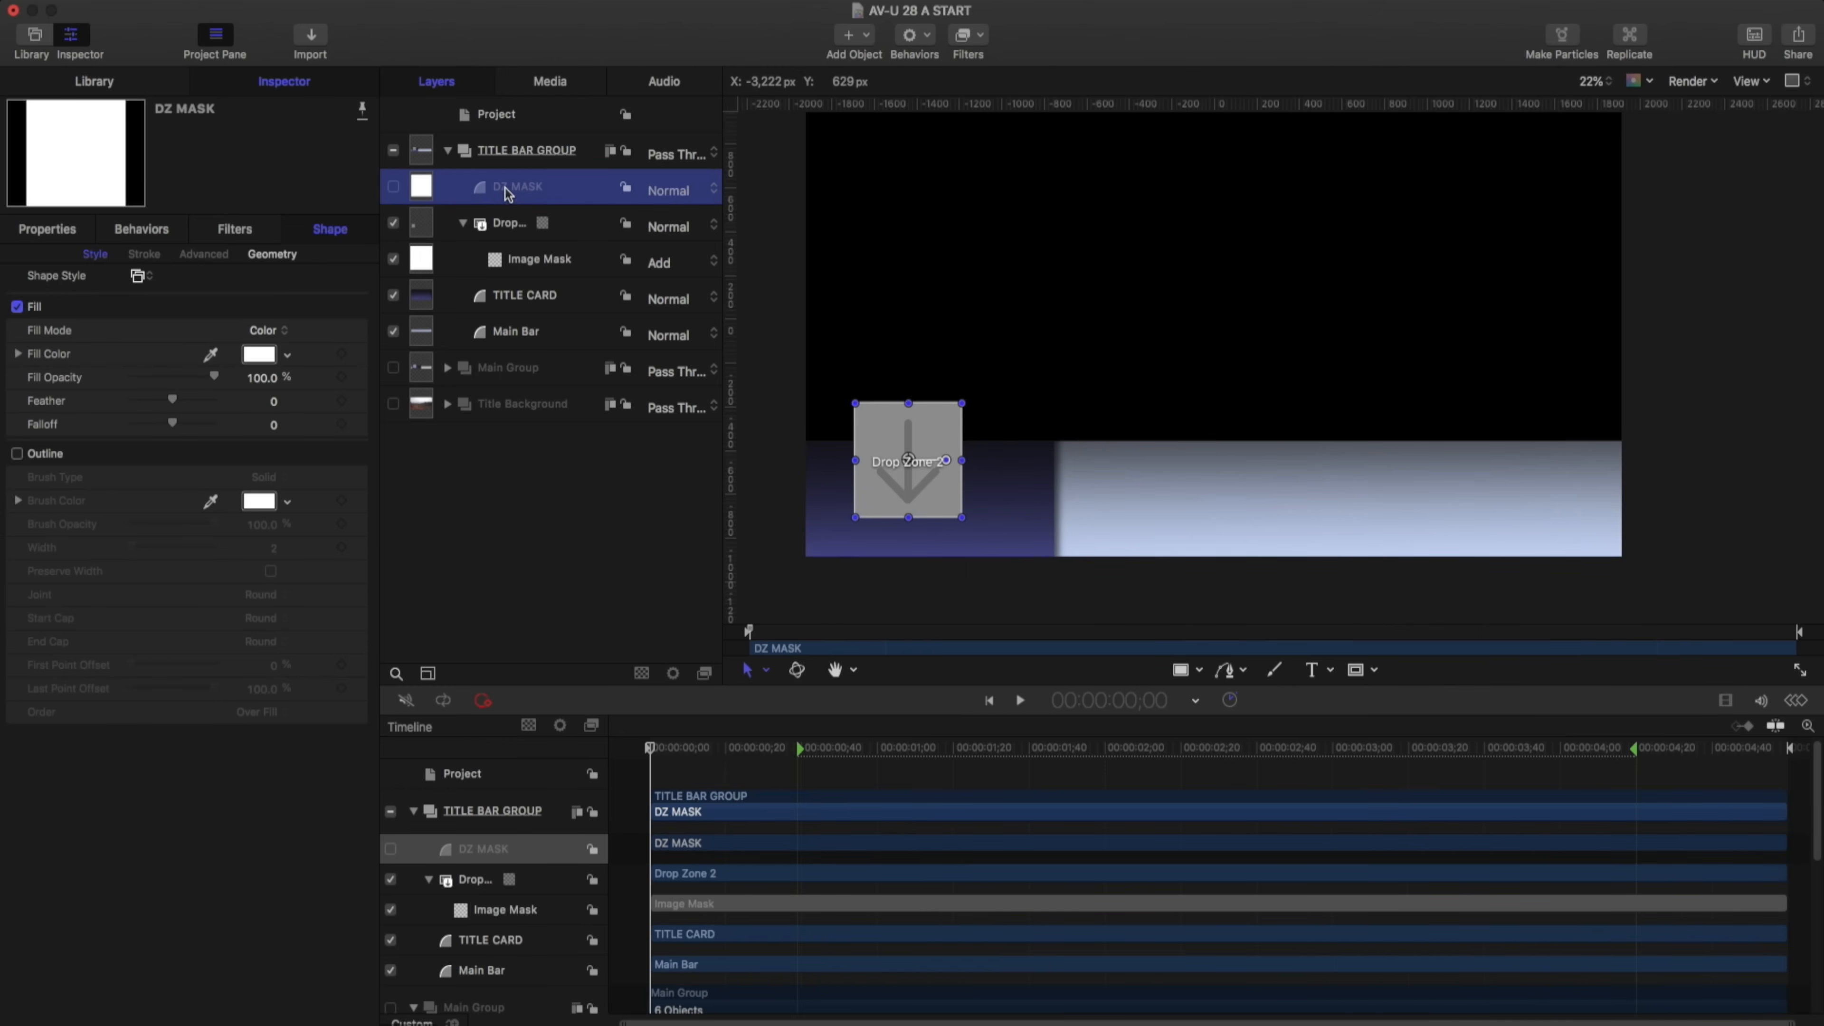
{"action": "key", "text": "super+d"}
{"action": "double_click", "coordinate": [527, 187]}
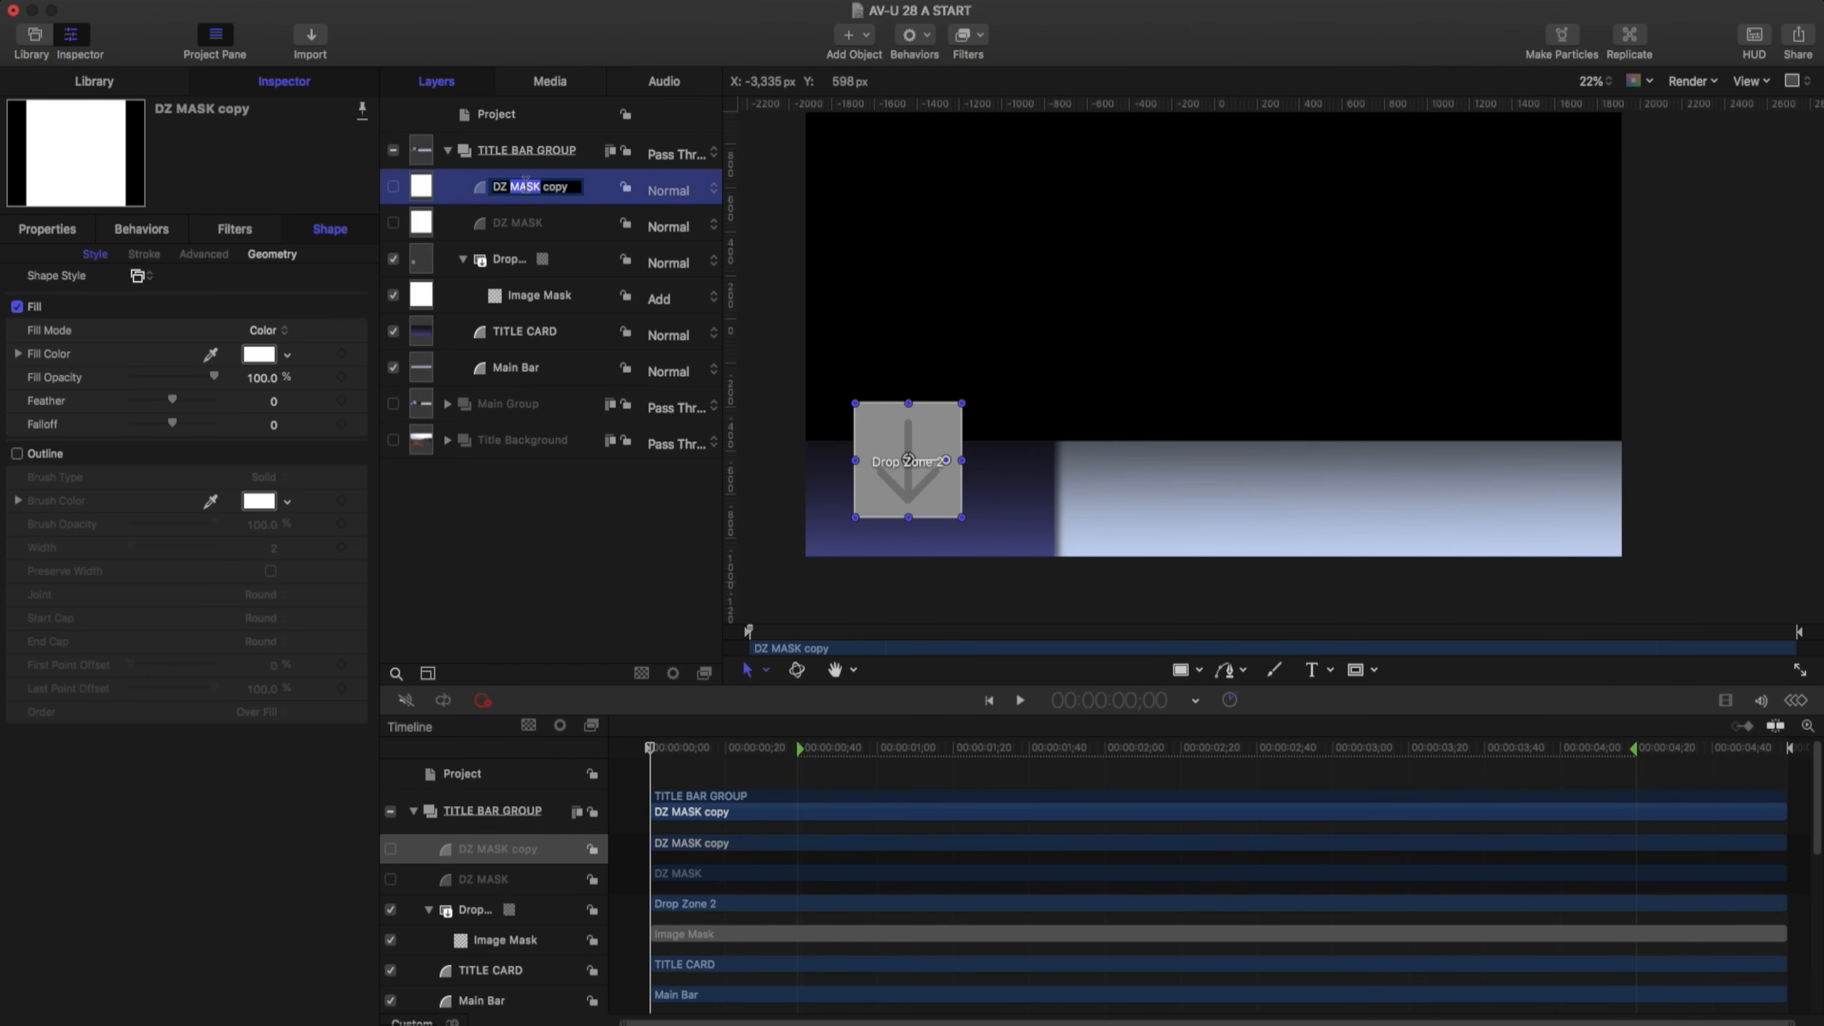
{"action": "left_click_drag", "start_coordinate": [574, 188], "coordinate": [495, 191]}
{"action": "type", "text": "OUTLINE"}
{"action": "key", "text": "Return"}
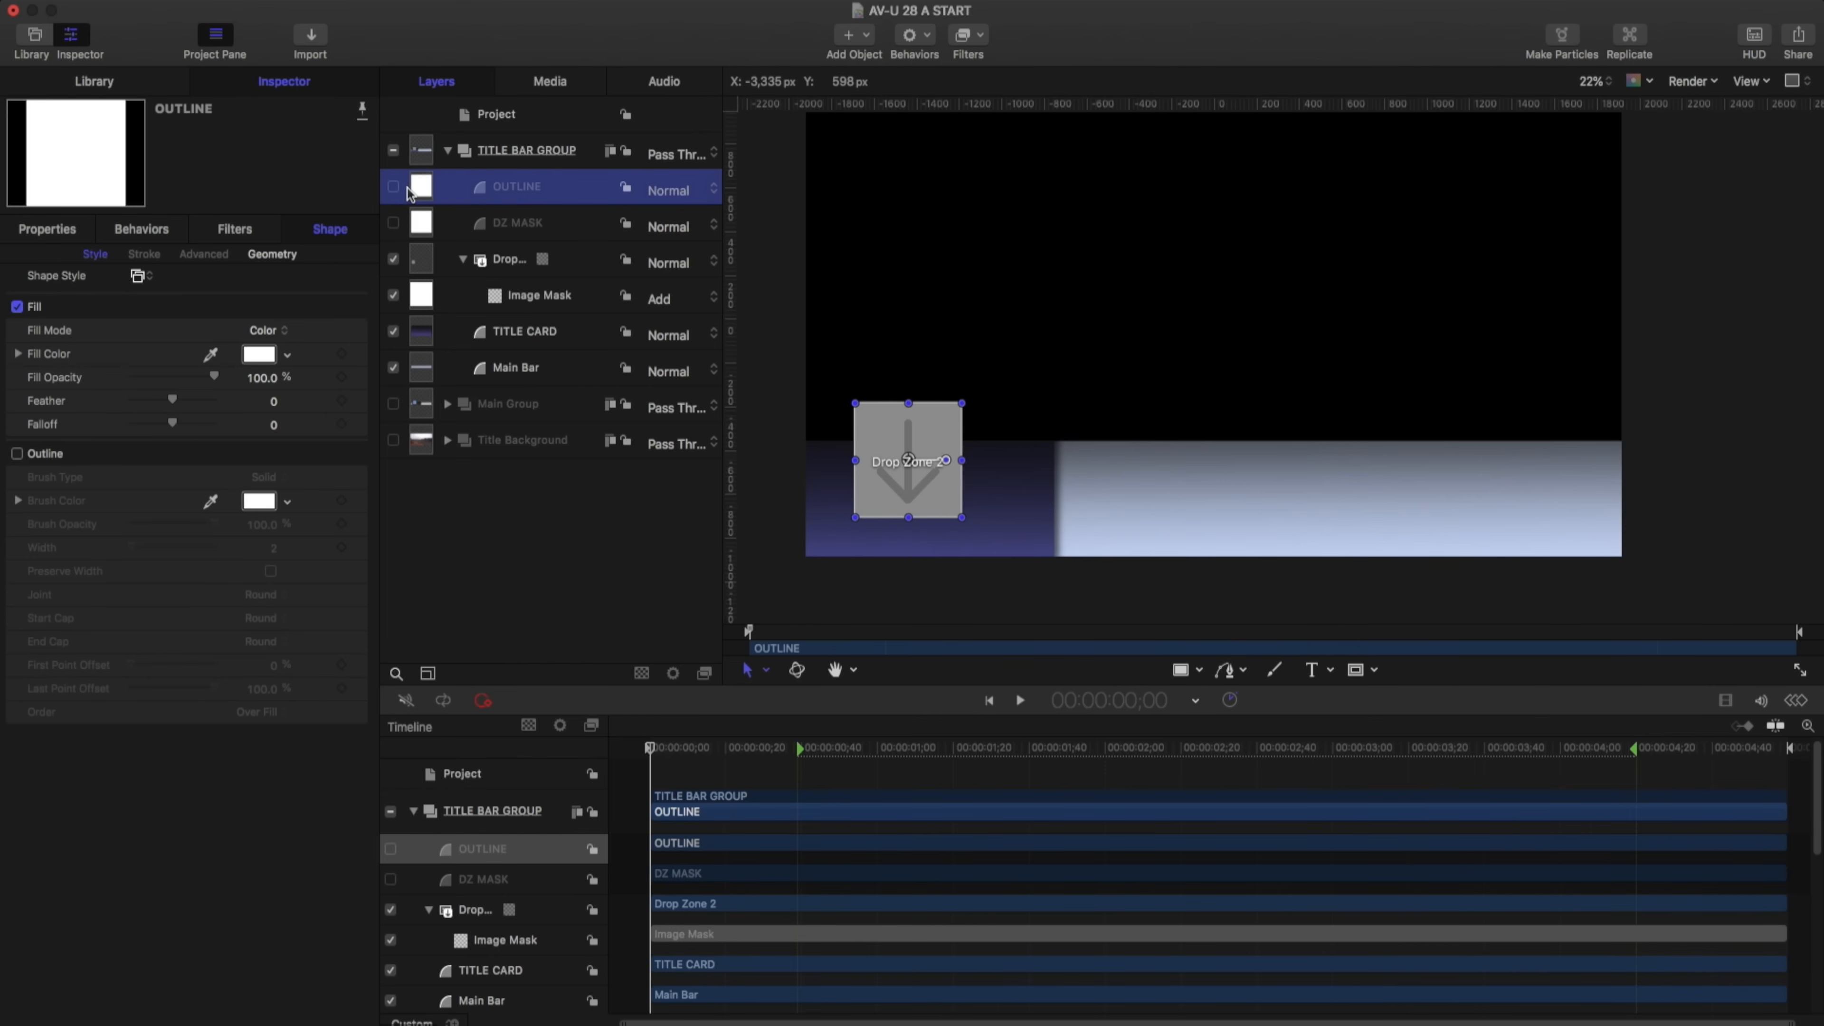
{"action": "left_click", "coordinate": [392, 187]}
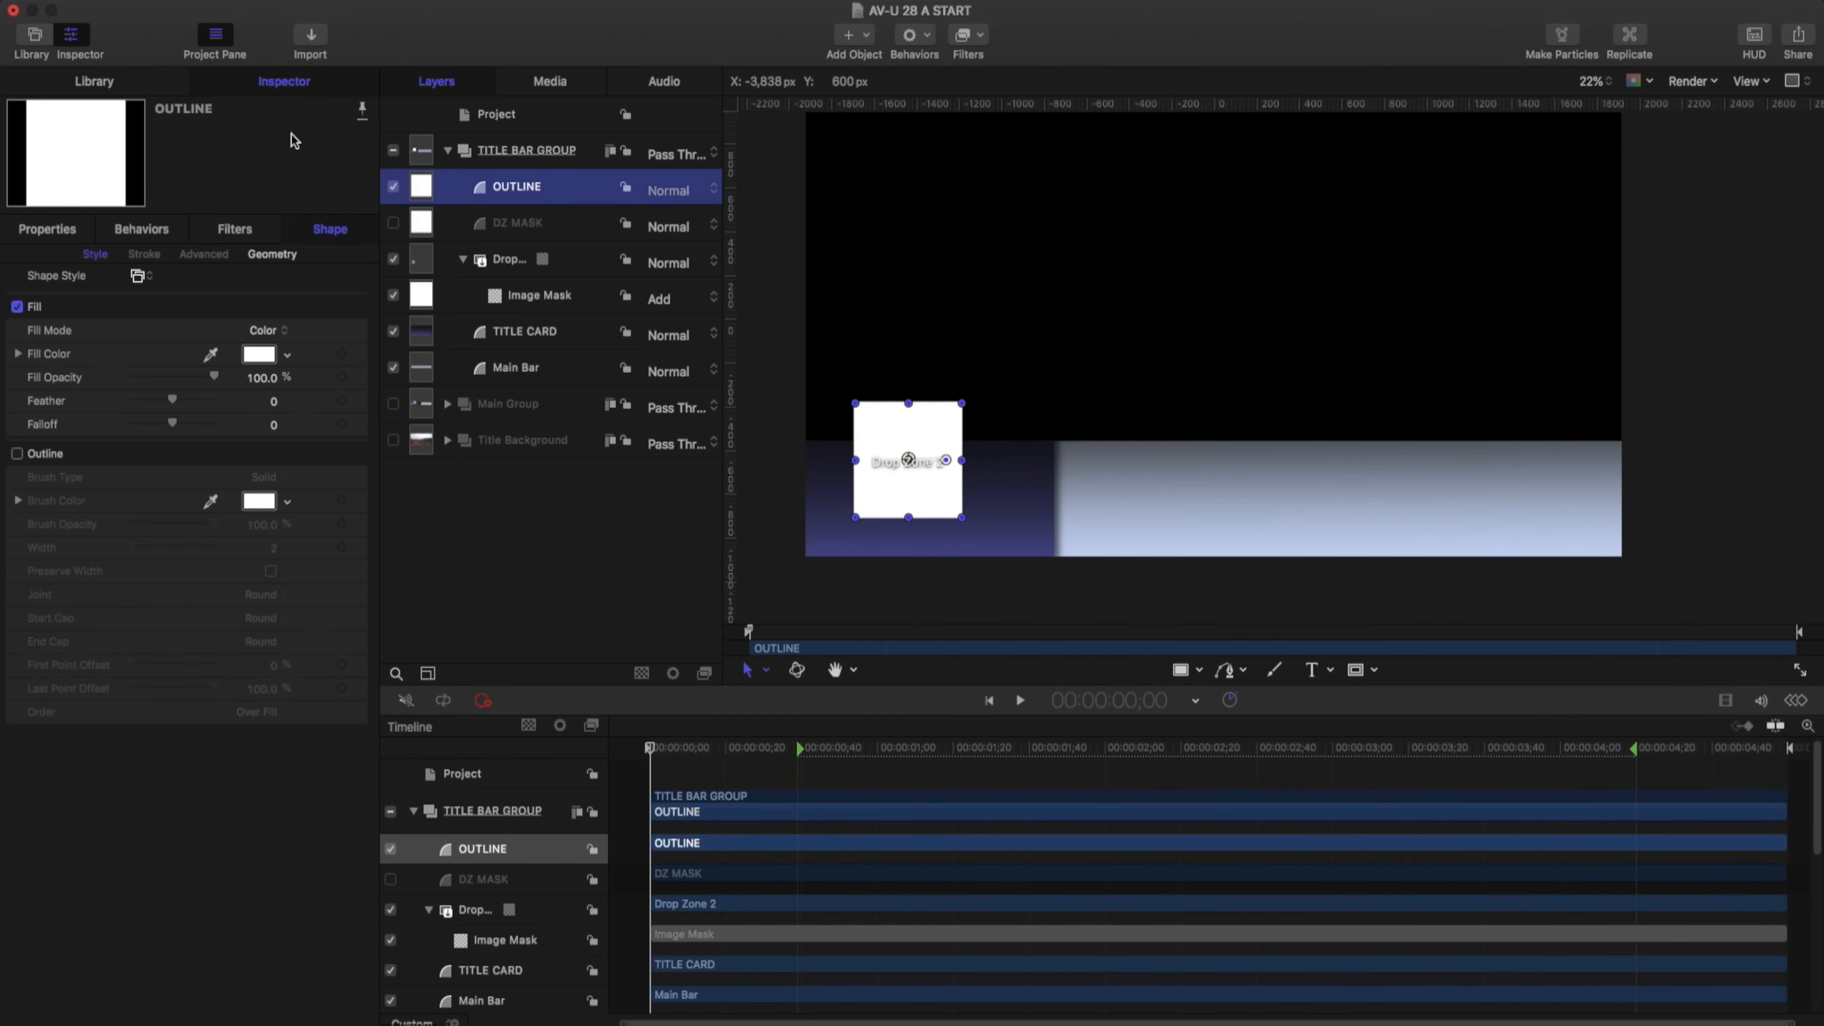
Turn off OUTLINE's fill and enable its outline with a dark blue brush color
{"action": "left_click", "coordinate": [17, 307]}
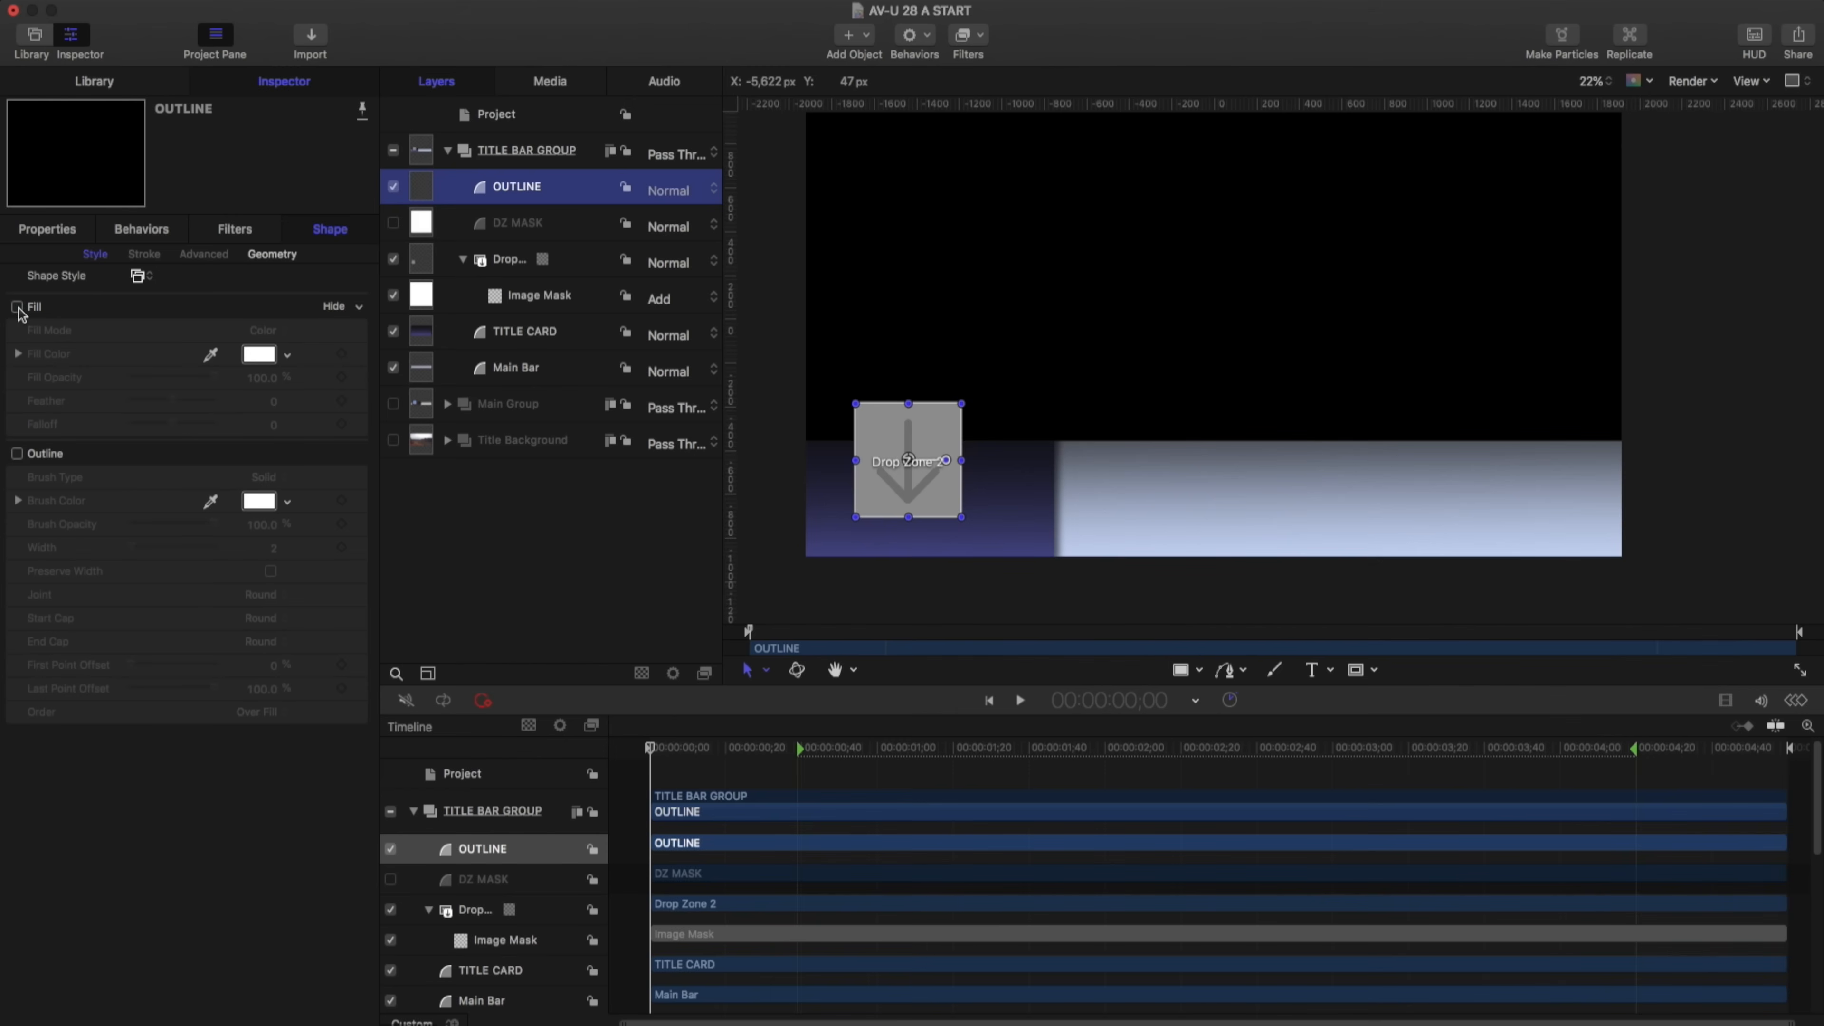
{"action": "left_click", "coordinate": [17, 453]}
{"action": "left_click", "coordinate": [258, 501]}
{"action": "left_click", "coordinate": [783, 571]}
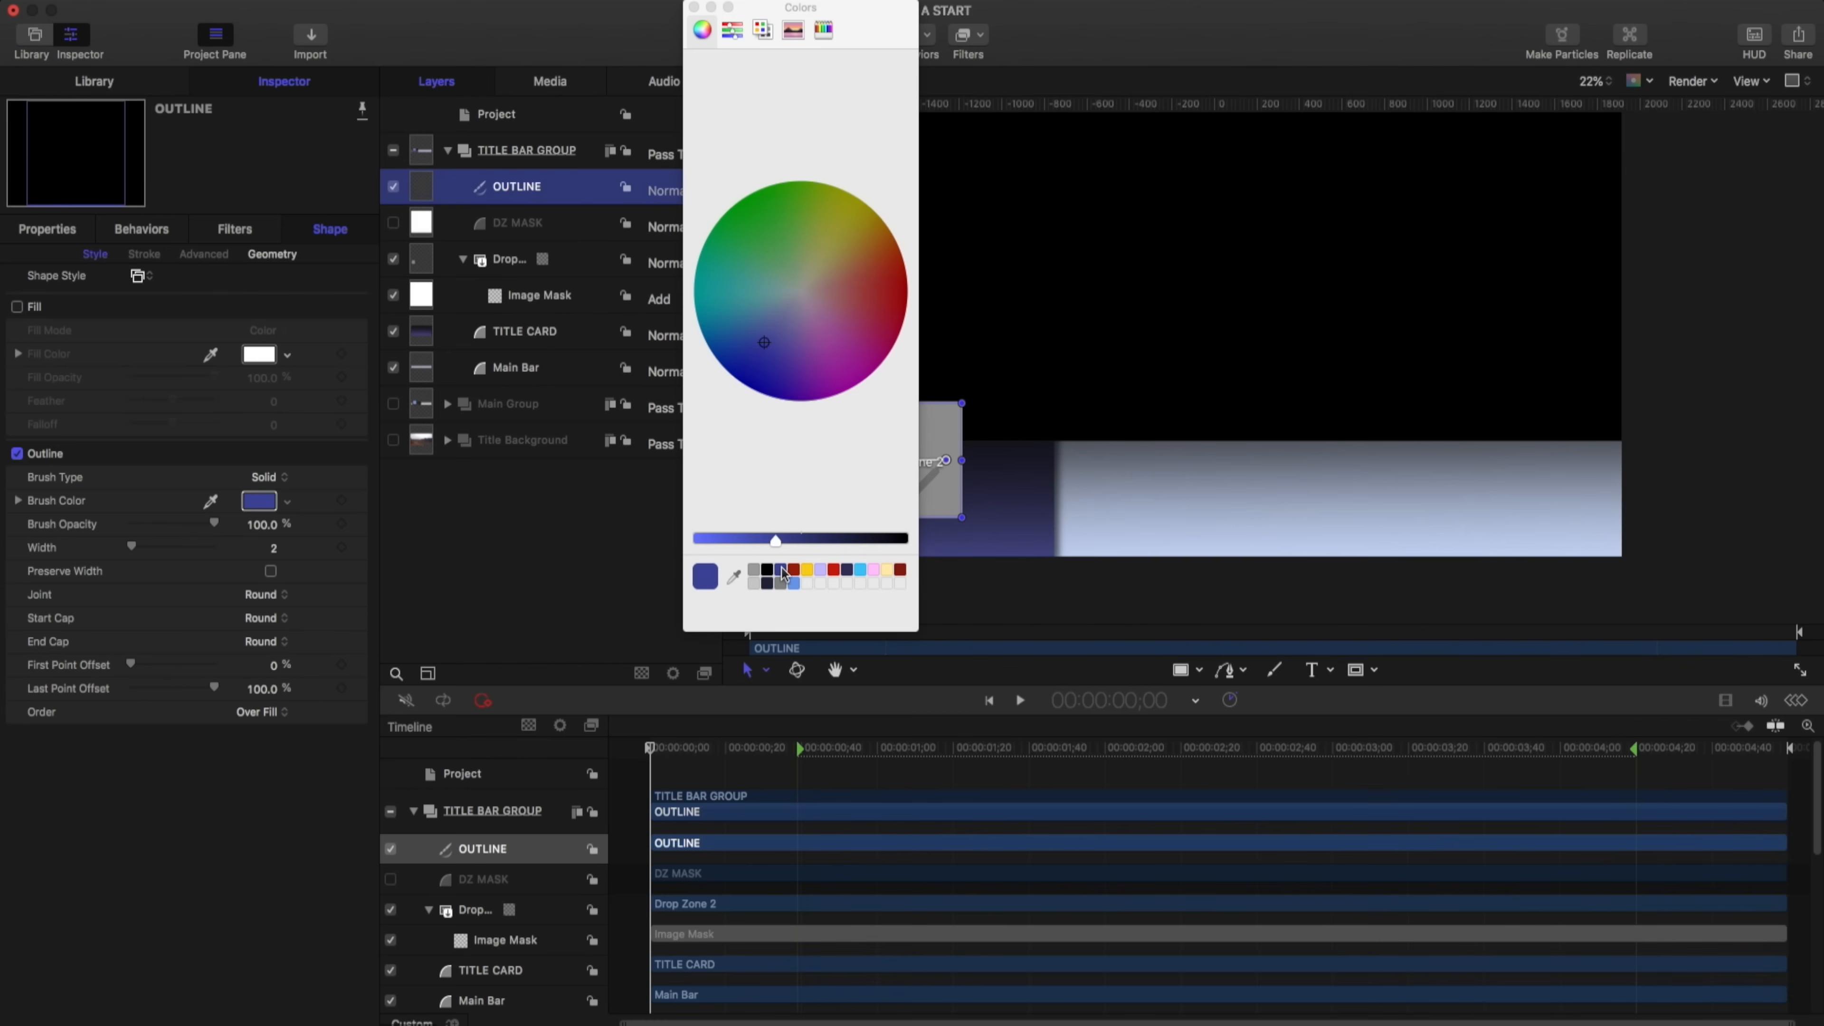
{"action": "left_click", "coordinate": [694, 8]}
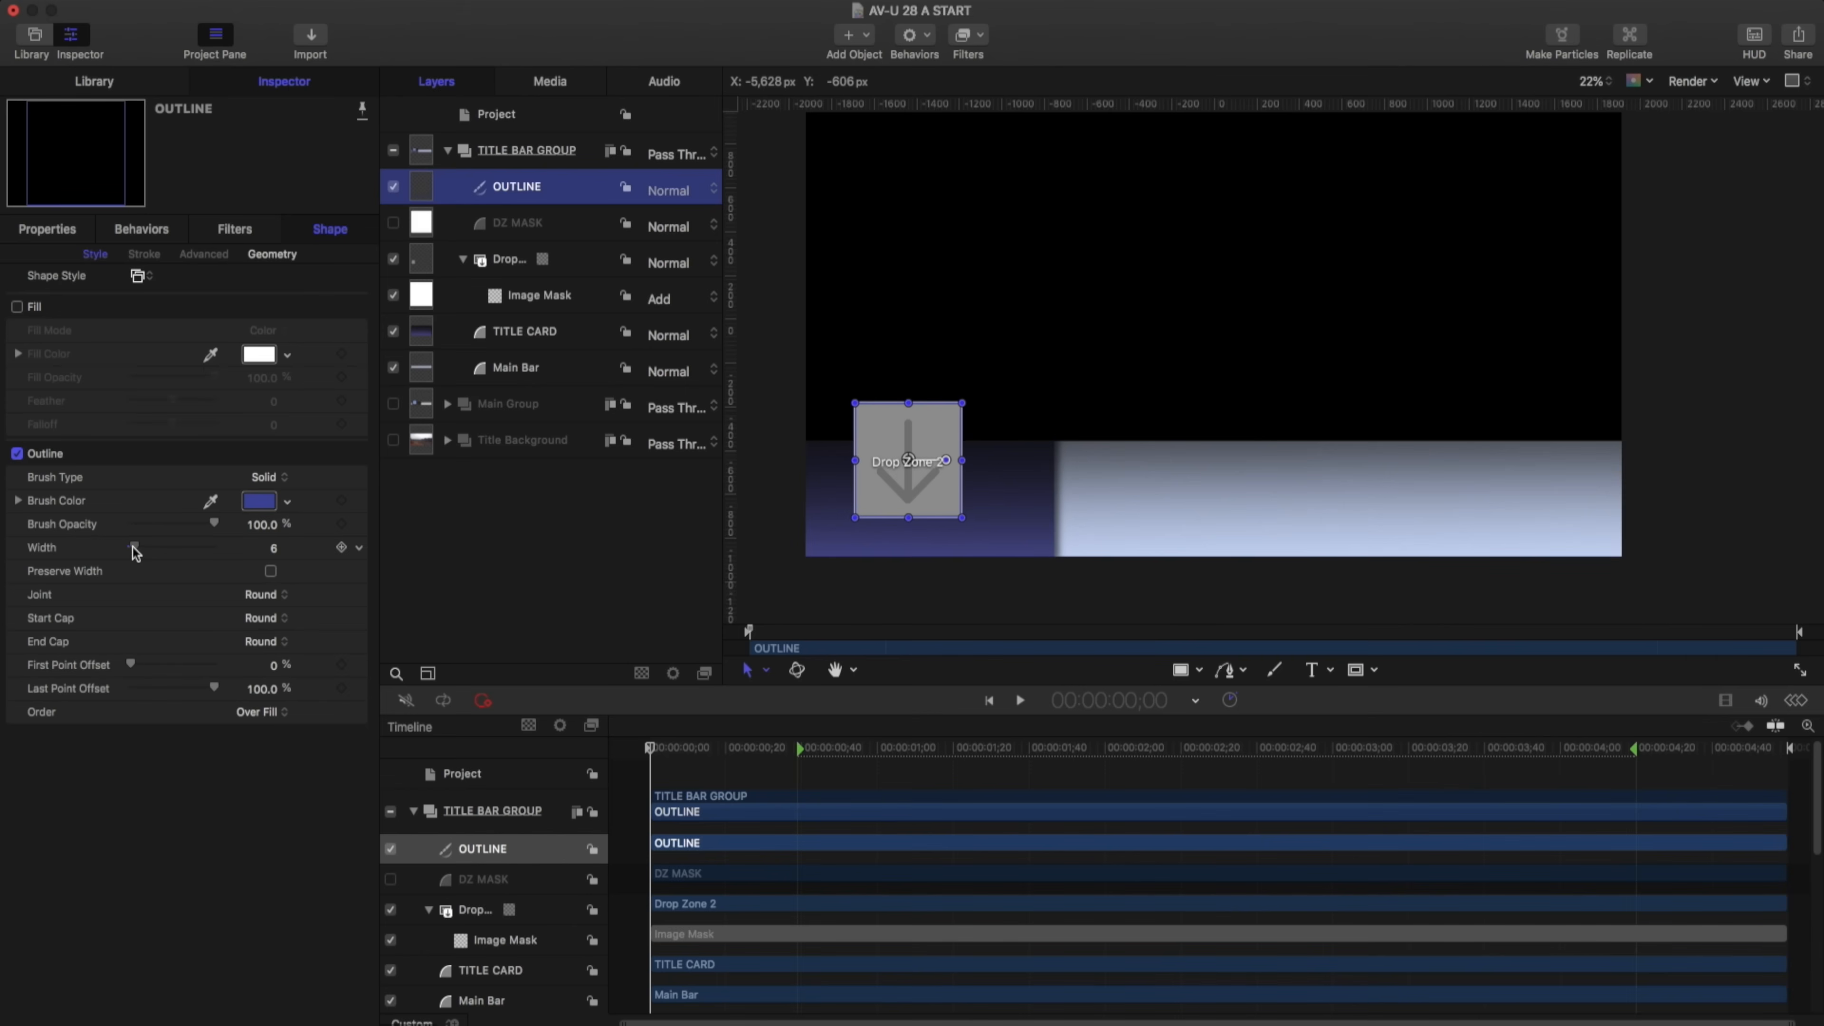
Scale OUTLINE to 94%, set its outline width to 15 and deselect it
{"action": "key", "text": "F1"}
{"action": "left_click_drag", "start_coordinate": [153, 408], "coordinate": [151, 408]}
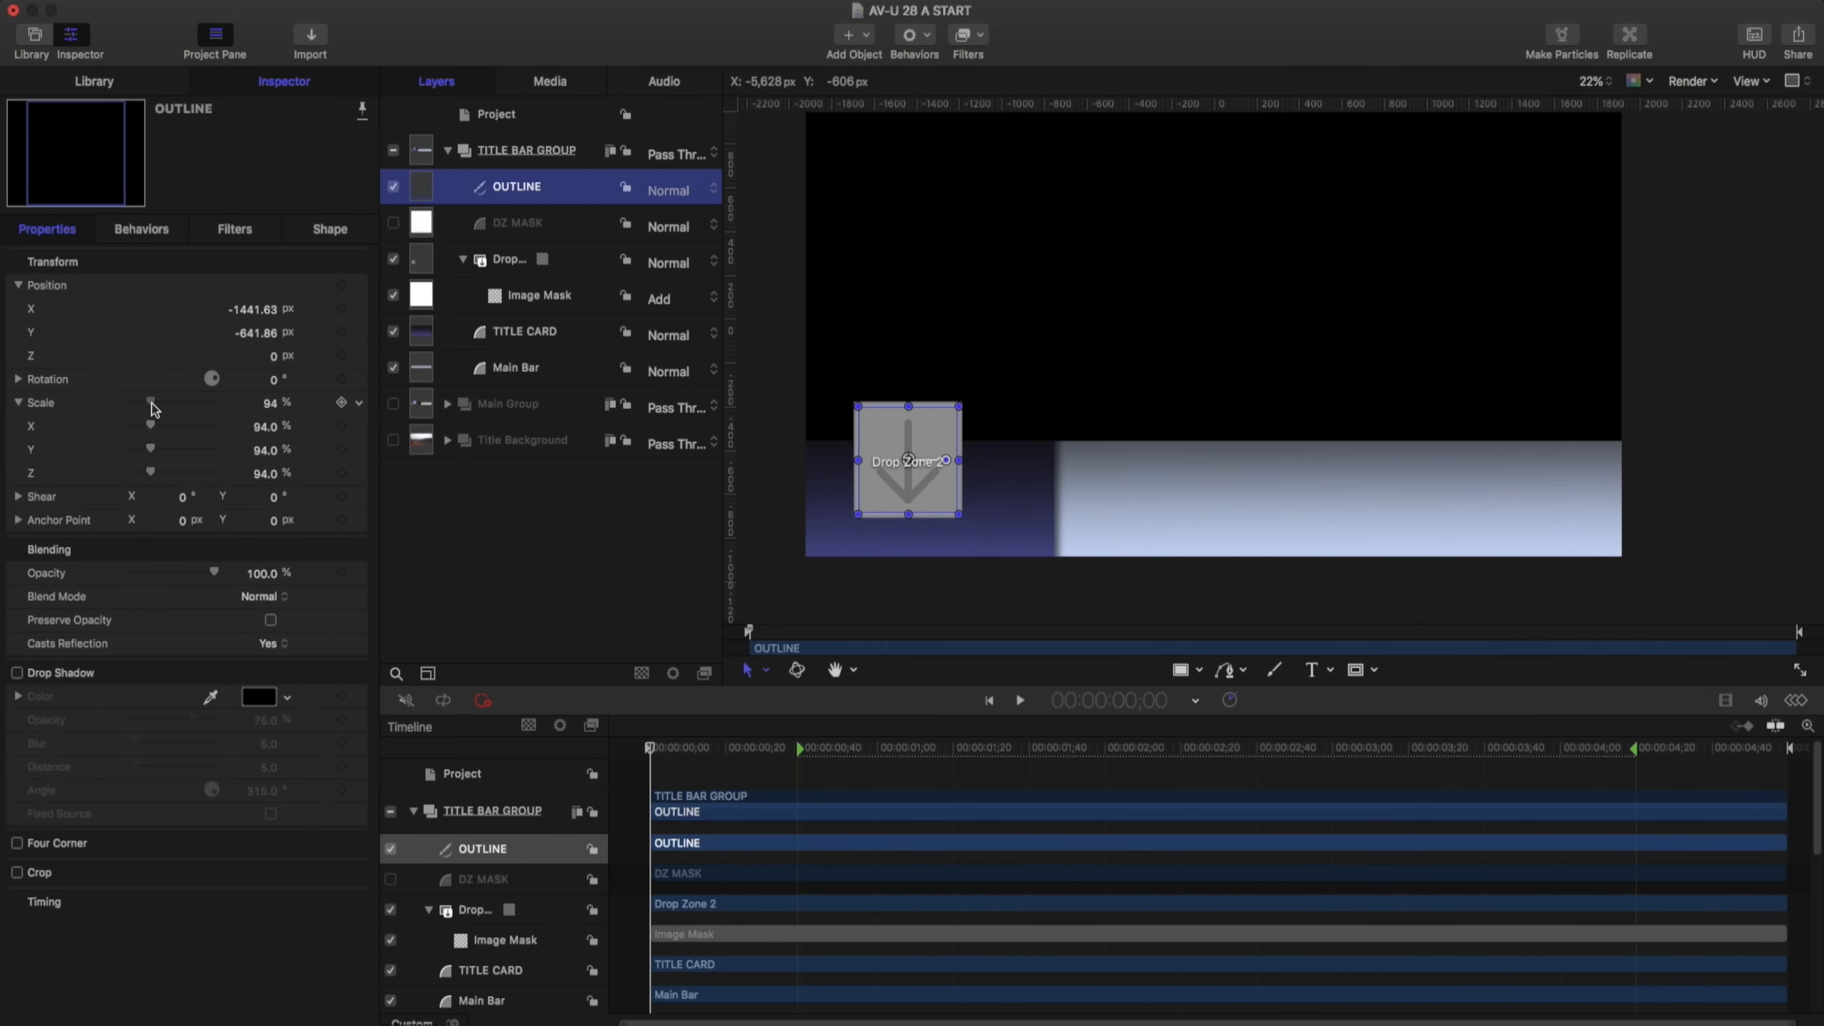
{"action": "left_click", "coordinate": [321, 234]}
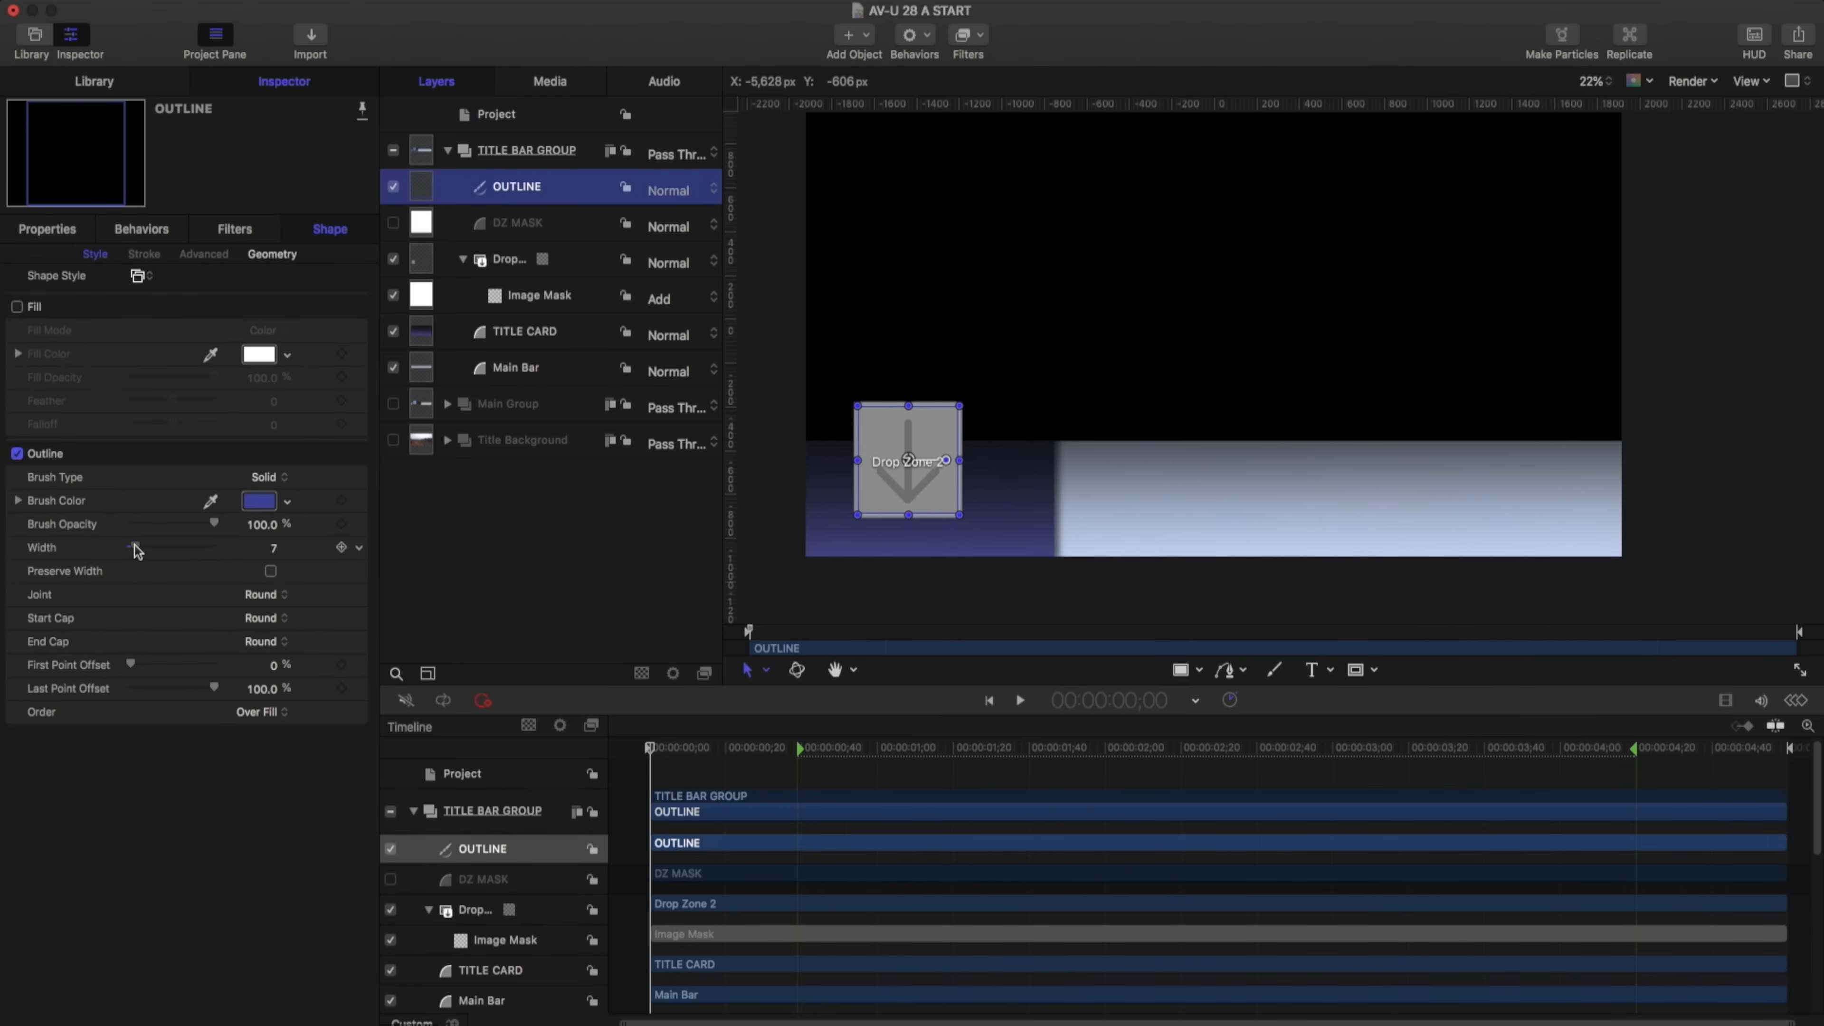
{"action": "left_click_drag", "start_coordinate": [139, 552], "coordinate": [143, 552]}
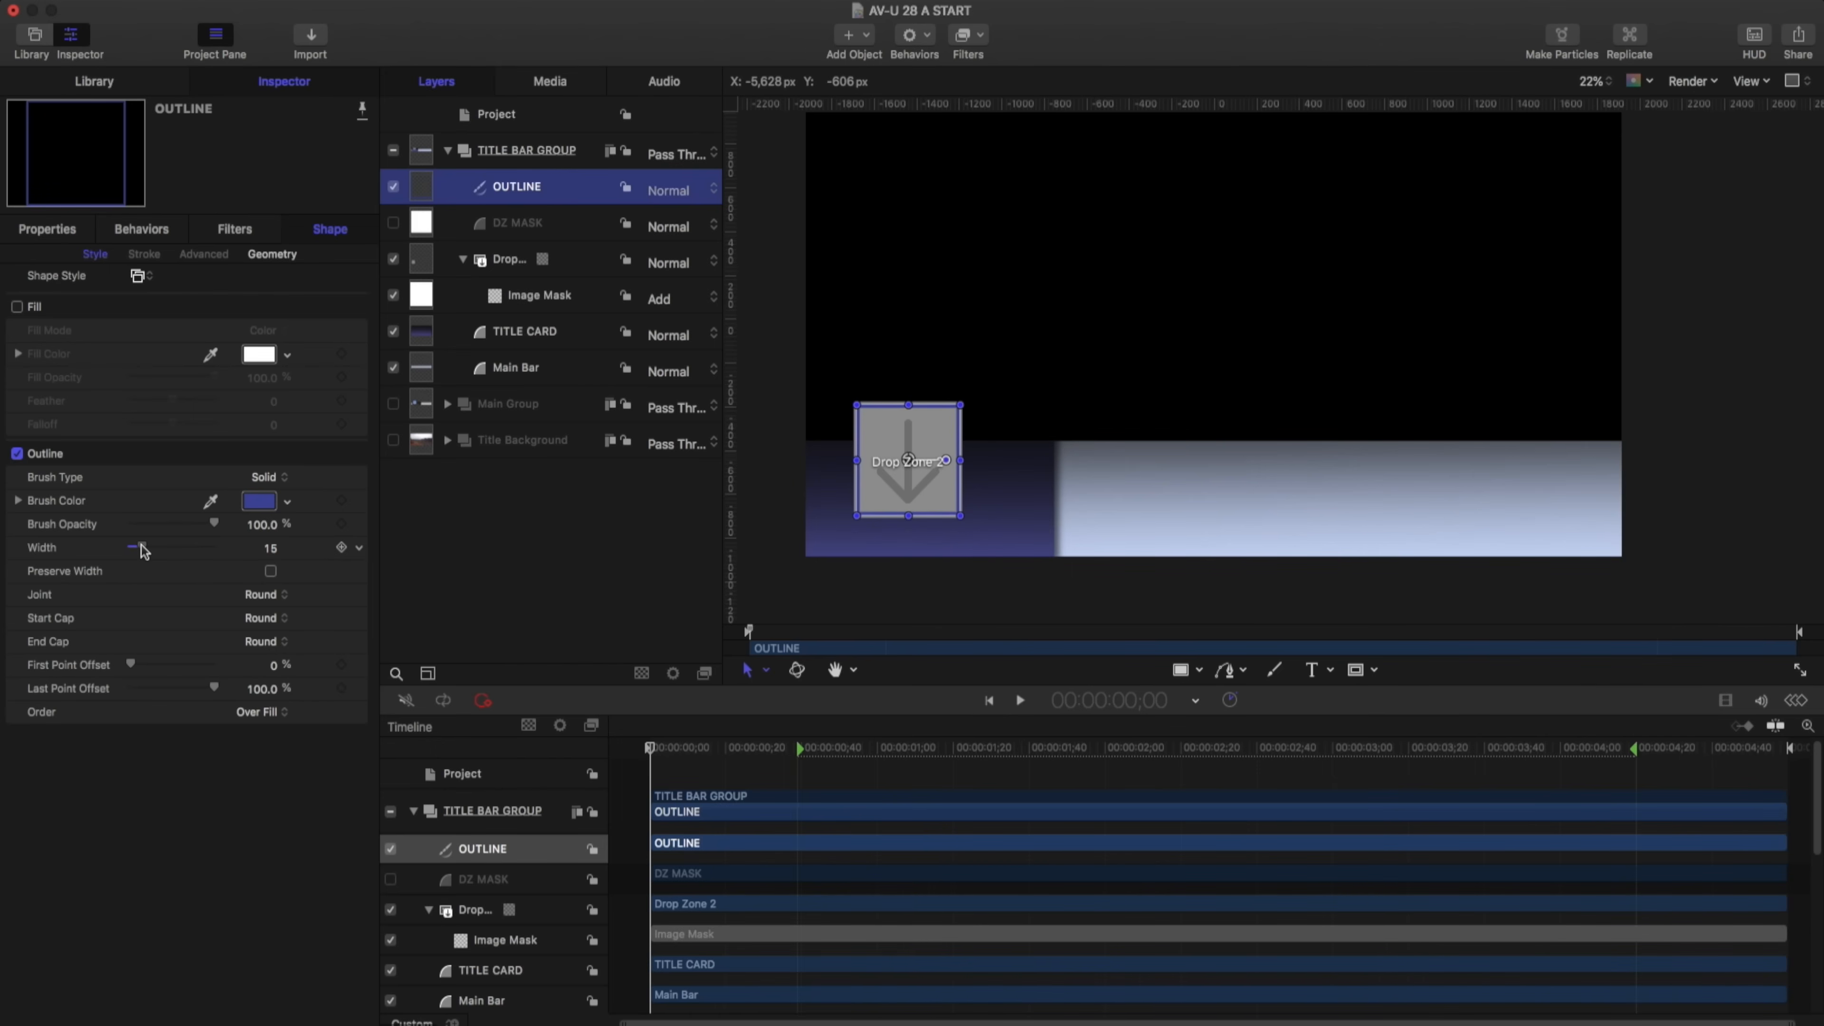
{"action": "key", "text": "super+shift+a"}
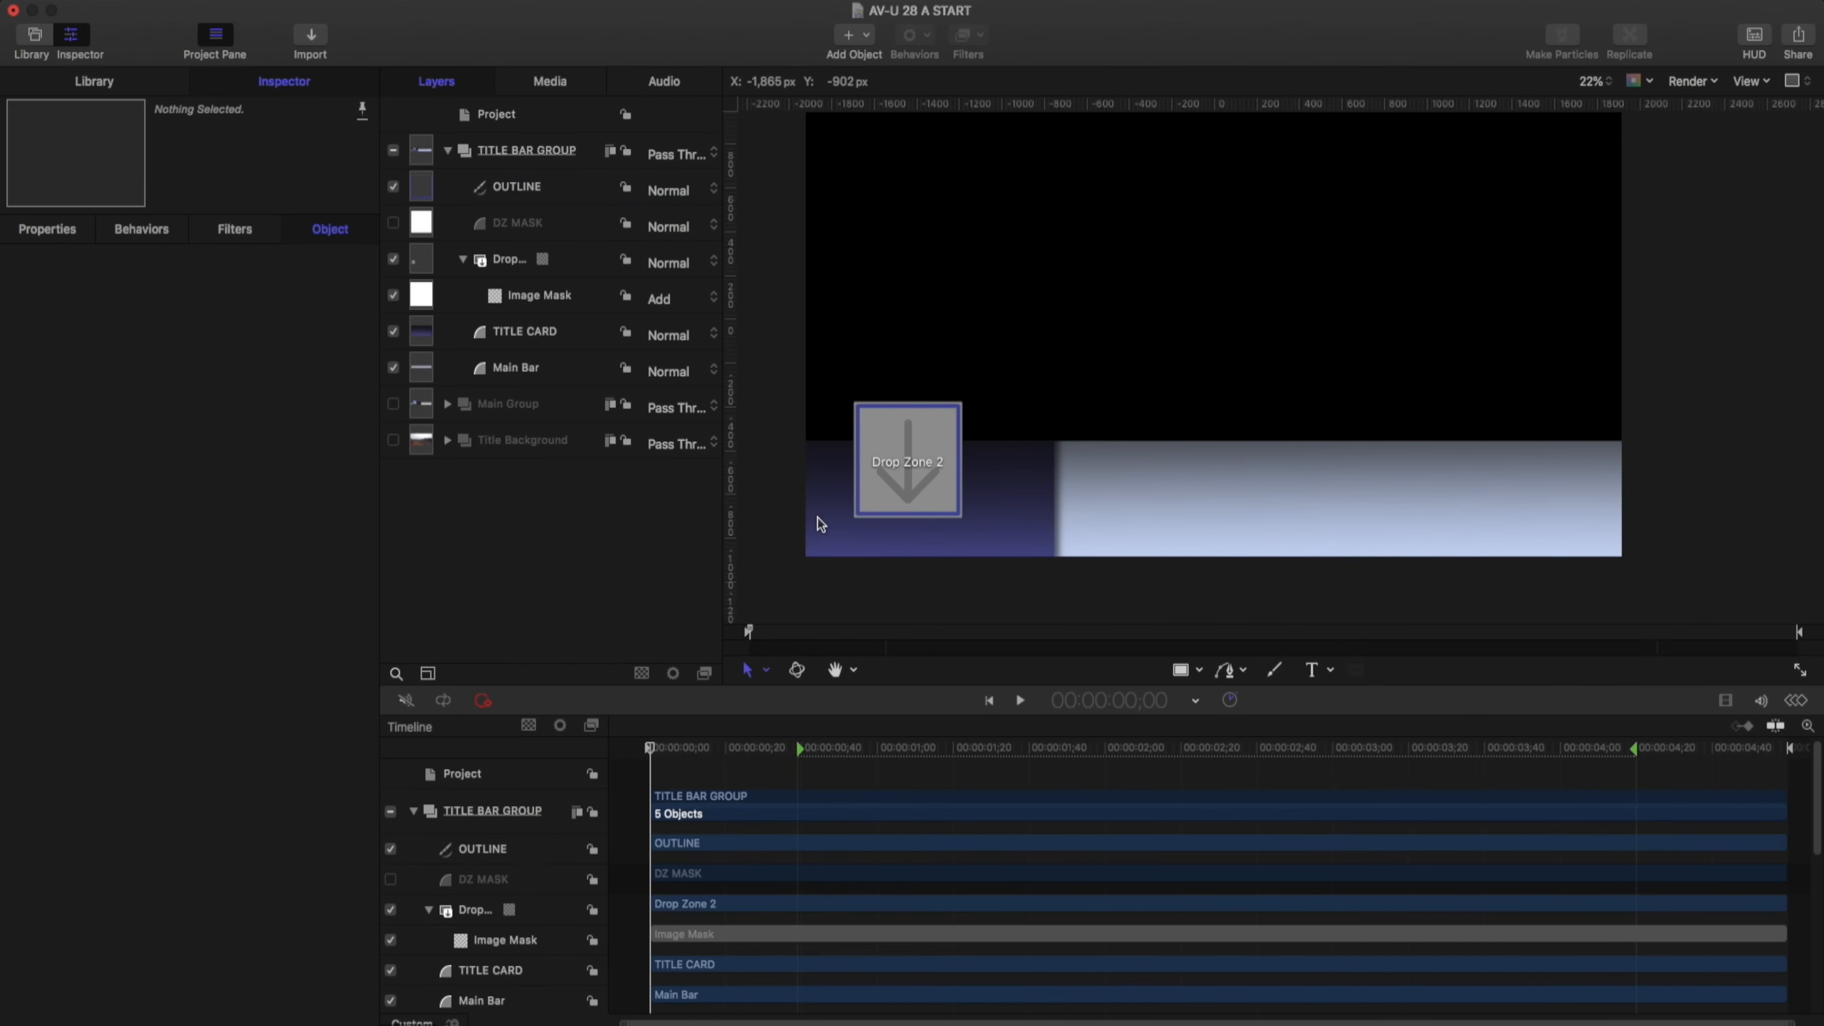
Enable a drop shadow on the drop zone with blur 39 and distance 79
{"action": "left_click", "coordinate": [509, 268]}
{"action": "left_click", "coordinate": [48, 230]}
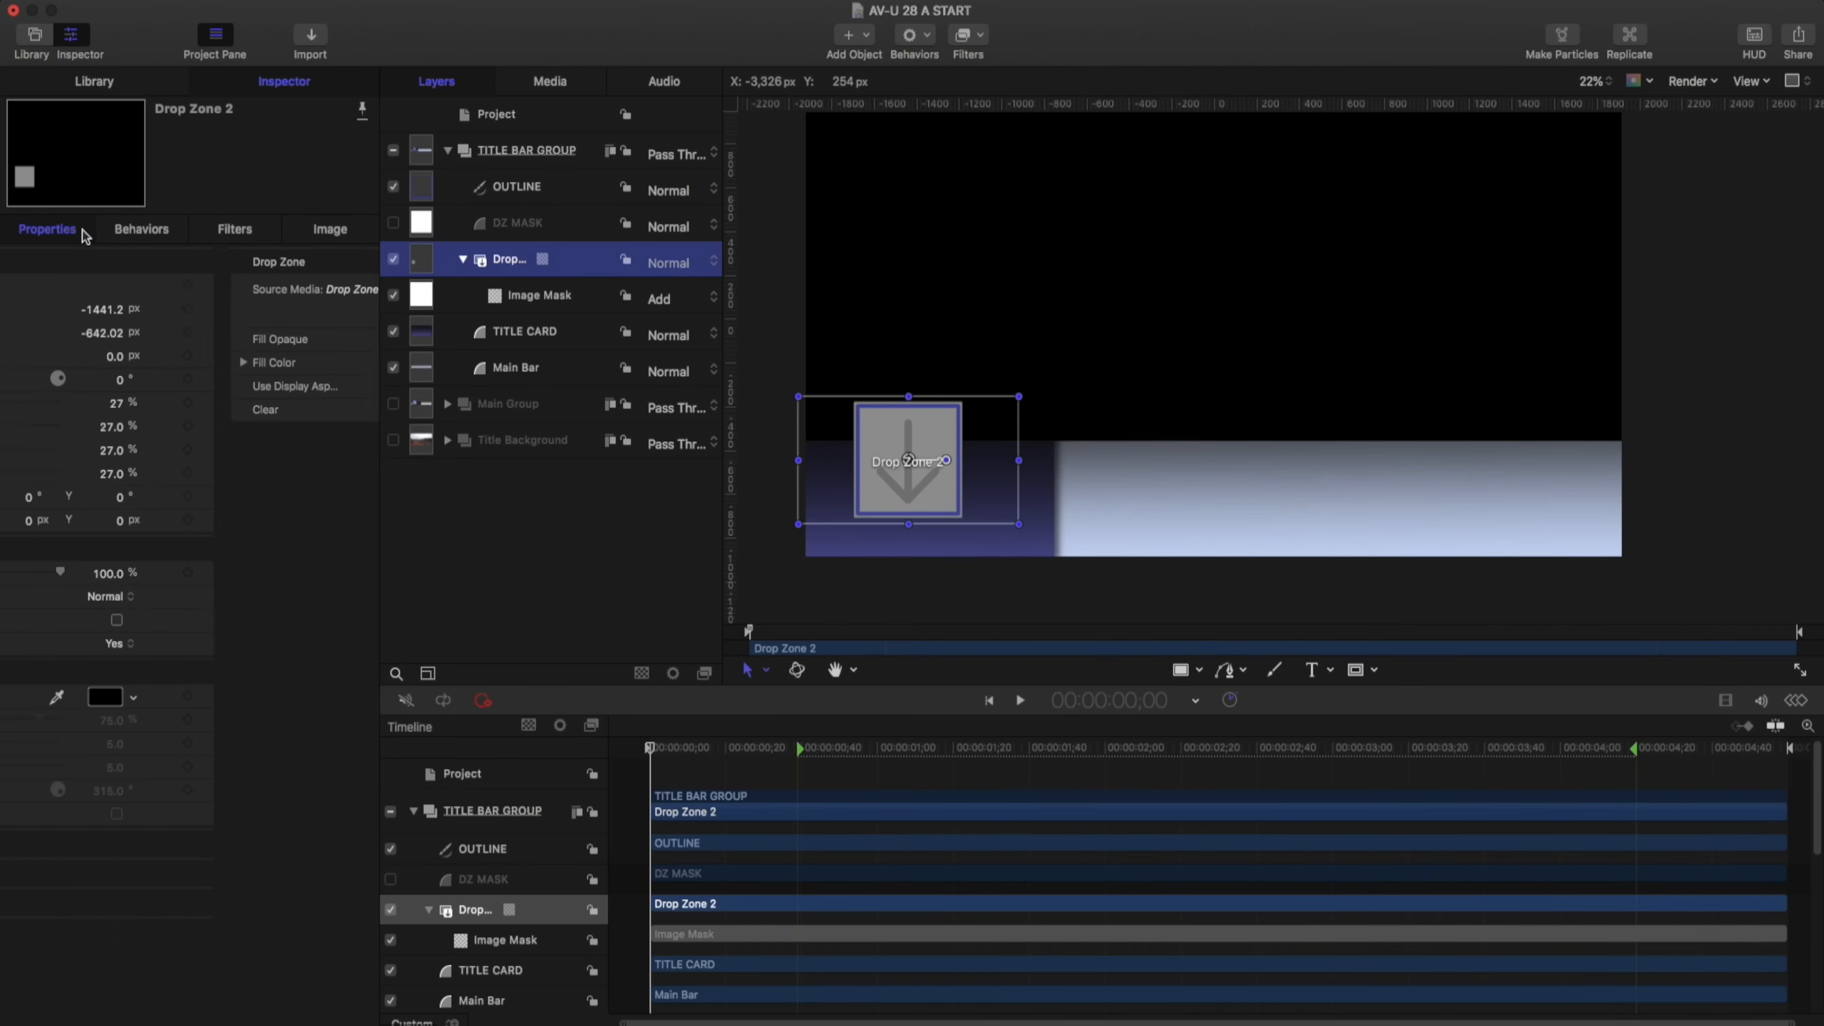
{"action": "left_click", "coordinate": [16, 673]}
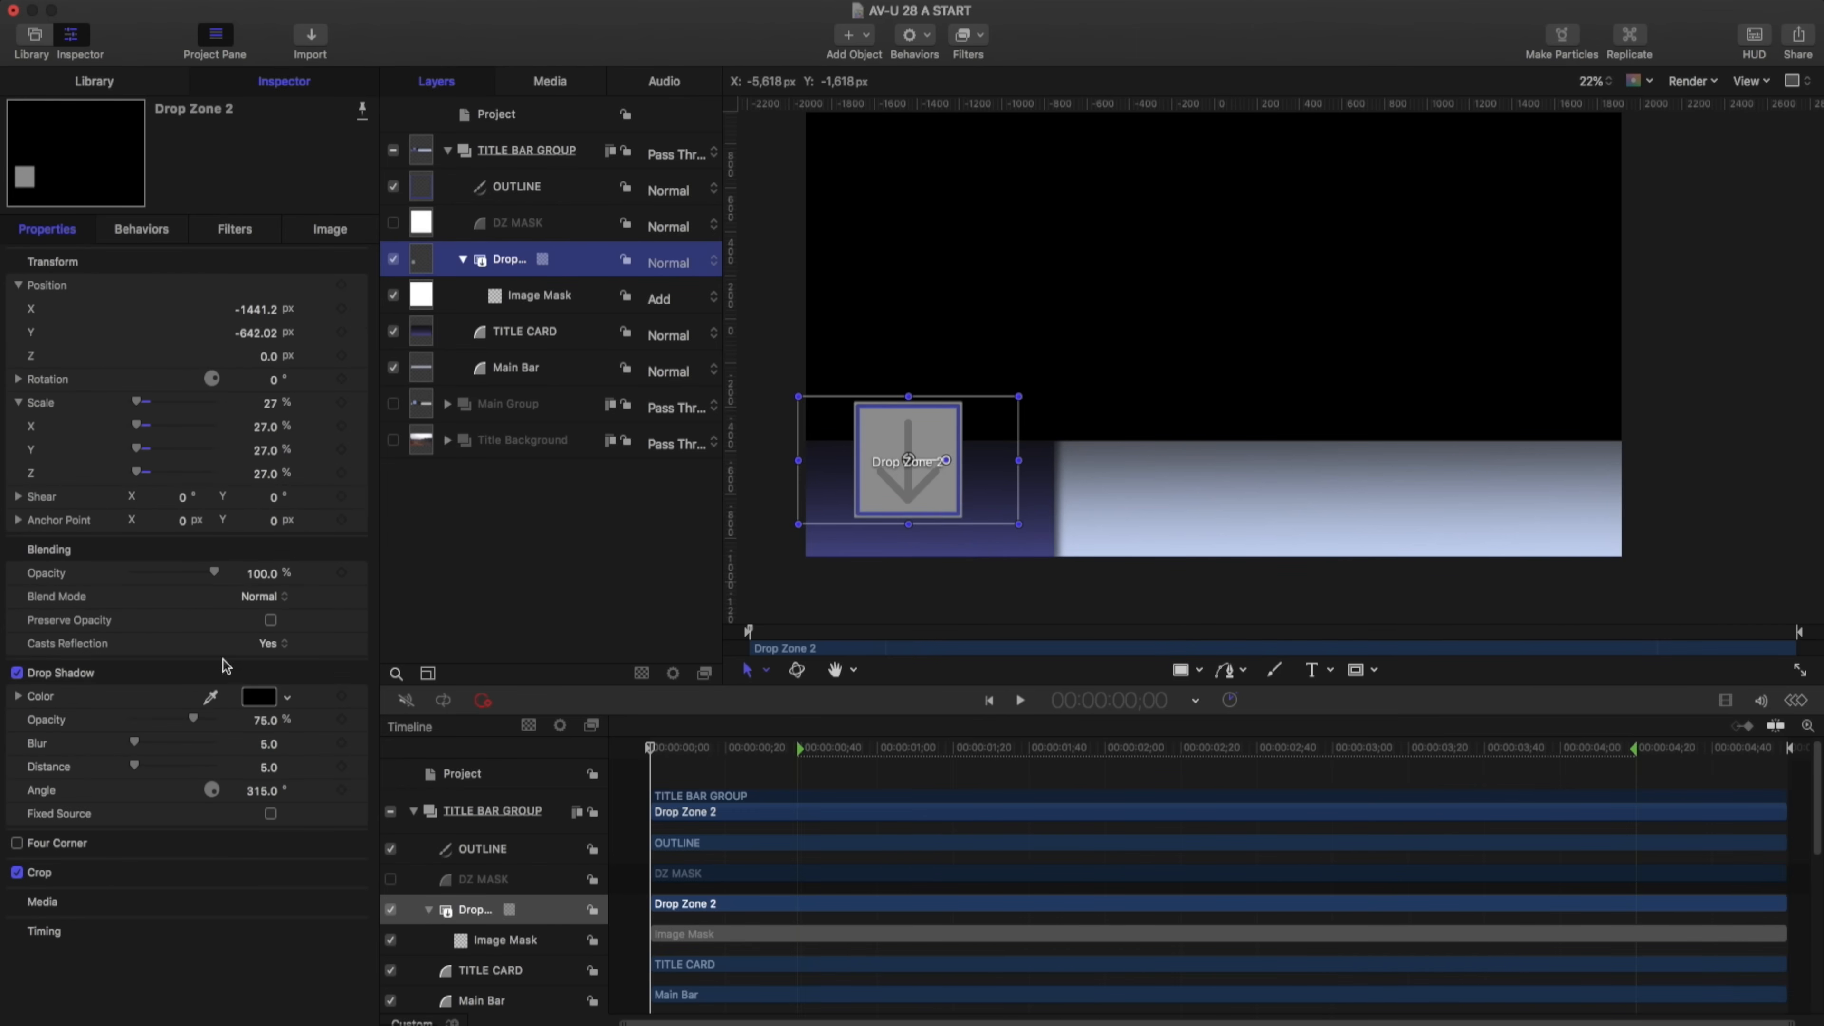
{"action": "left_click_drag", "start_coordinate": [135, 743], "coordinate": [197, 766]}
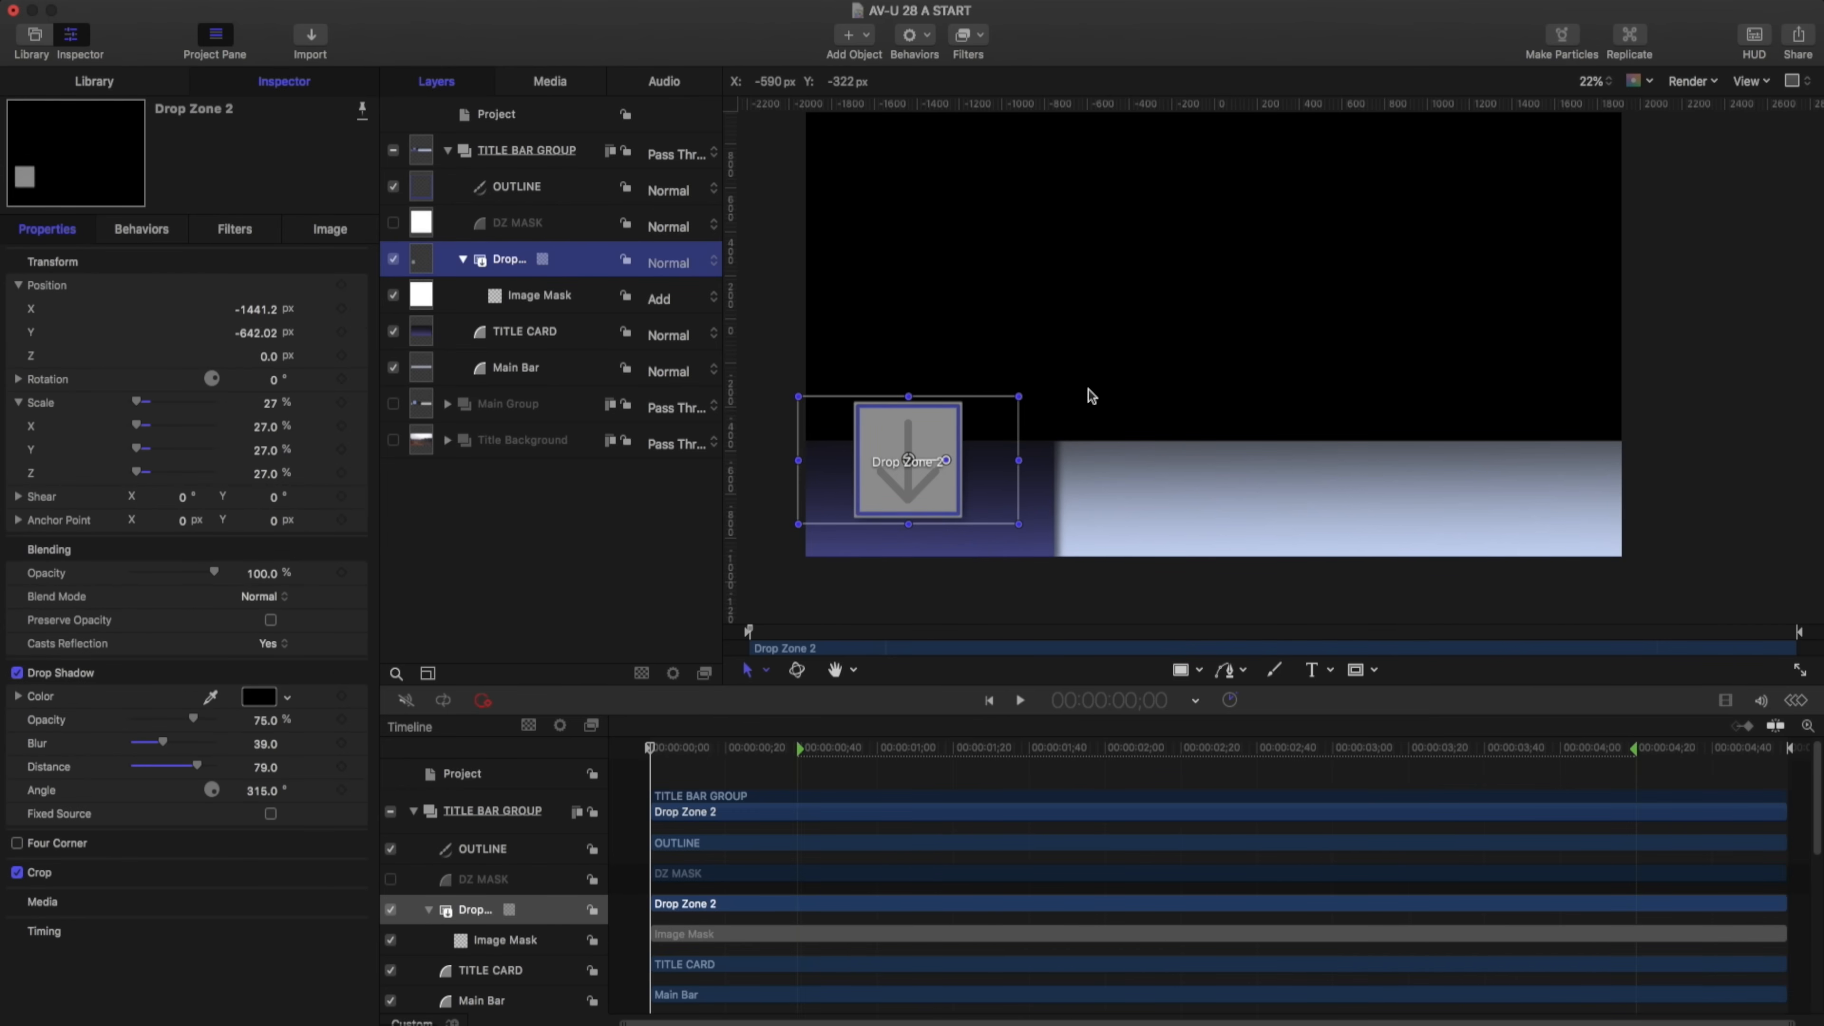
Widen TITLE CARD by setting its X scale to about 124.64%
{"action": "left_click", "coordinate": [1048, 493]}
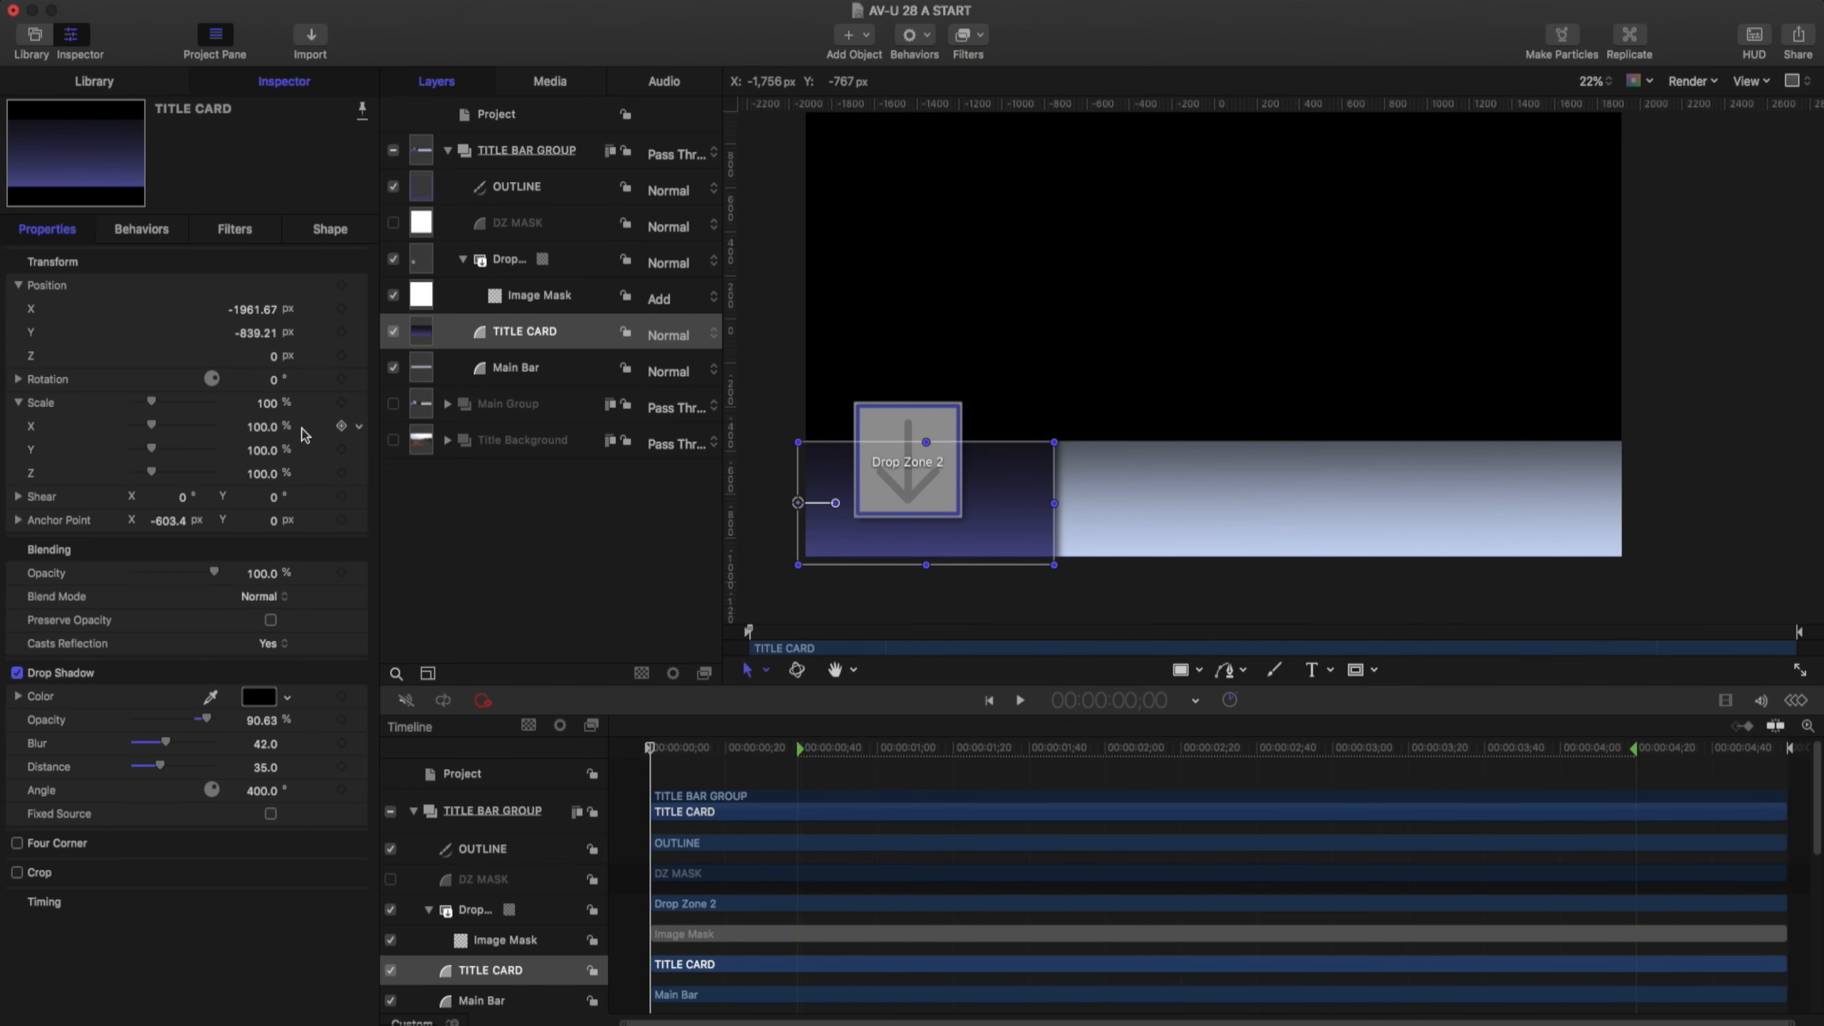
{"action": "left_click_drag", "start_coordinate": [151, 425], "coordinate": [158, 428]}
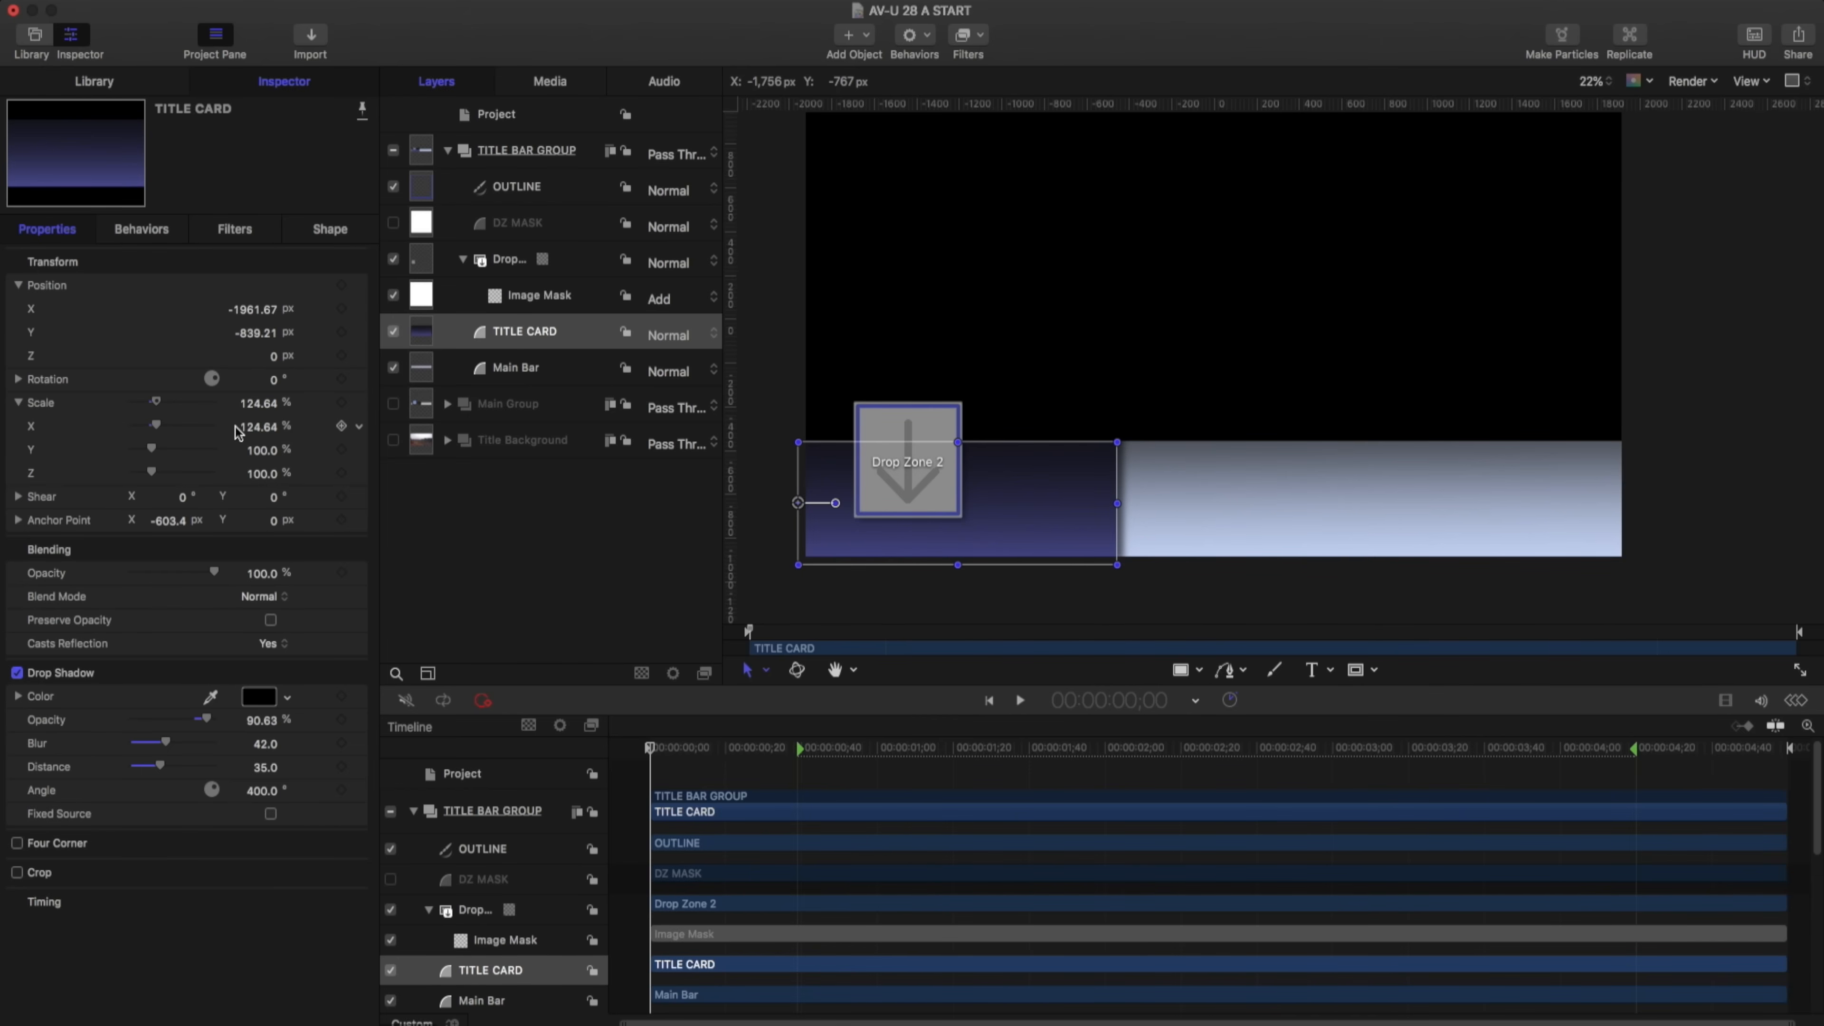
Add the text "Apple Motion Instructor" at size 88 beside the drop zone, and fit its text box to the lower part of TITLE CARD
{"action": "key", "text": "t"}
{"action": "left_click_drag", "start_coordinate": [976, 460], "coordinate": [1107, 492]}
{"action": "type", "text": "Apple Motion"}
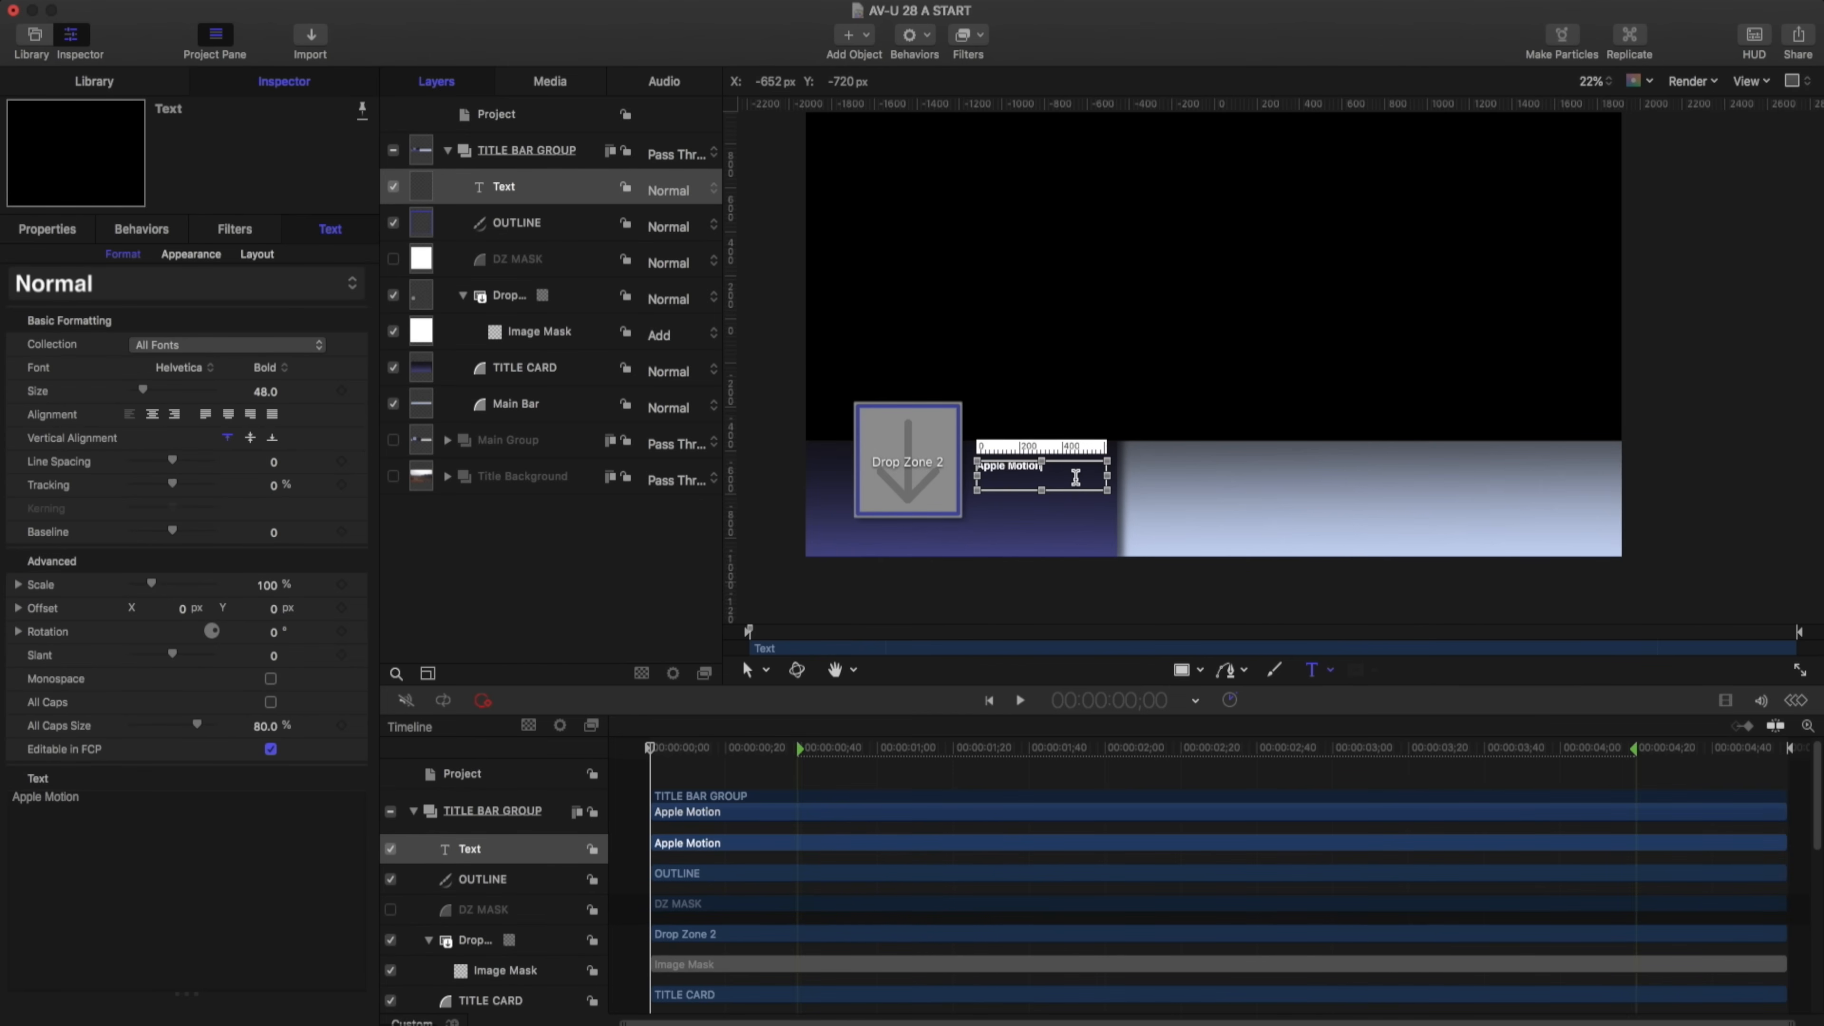
{"action": "type", "text": " Instructor"}
{"action": "key", "text": "super+a"}
{"action": "left_click_drag", "start_coordinate": [143, 390], "coordinate": [155, 390]}
{"action": "left_click_drag", "start_coordinate": [1042, 489], "coordinate": [1046, 532]}
{"action": "left_click_drag", "start_coordinate": [1042, 461], "coordinate": [1043, 493]}
{"action": "left_click", "coordinate": [537, 574]}
Add a second text box above "Apple Motion Instructor" containing the presenter's first name in capitals, with a light blue face color
{"action": "left_click", "coordinate": [1311, 669]}
{"action": "left_click_drag", "start_coordinate": [974, 453], "coordinate": [1104, 485]}
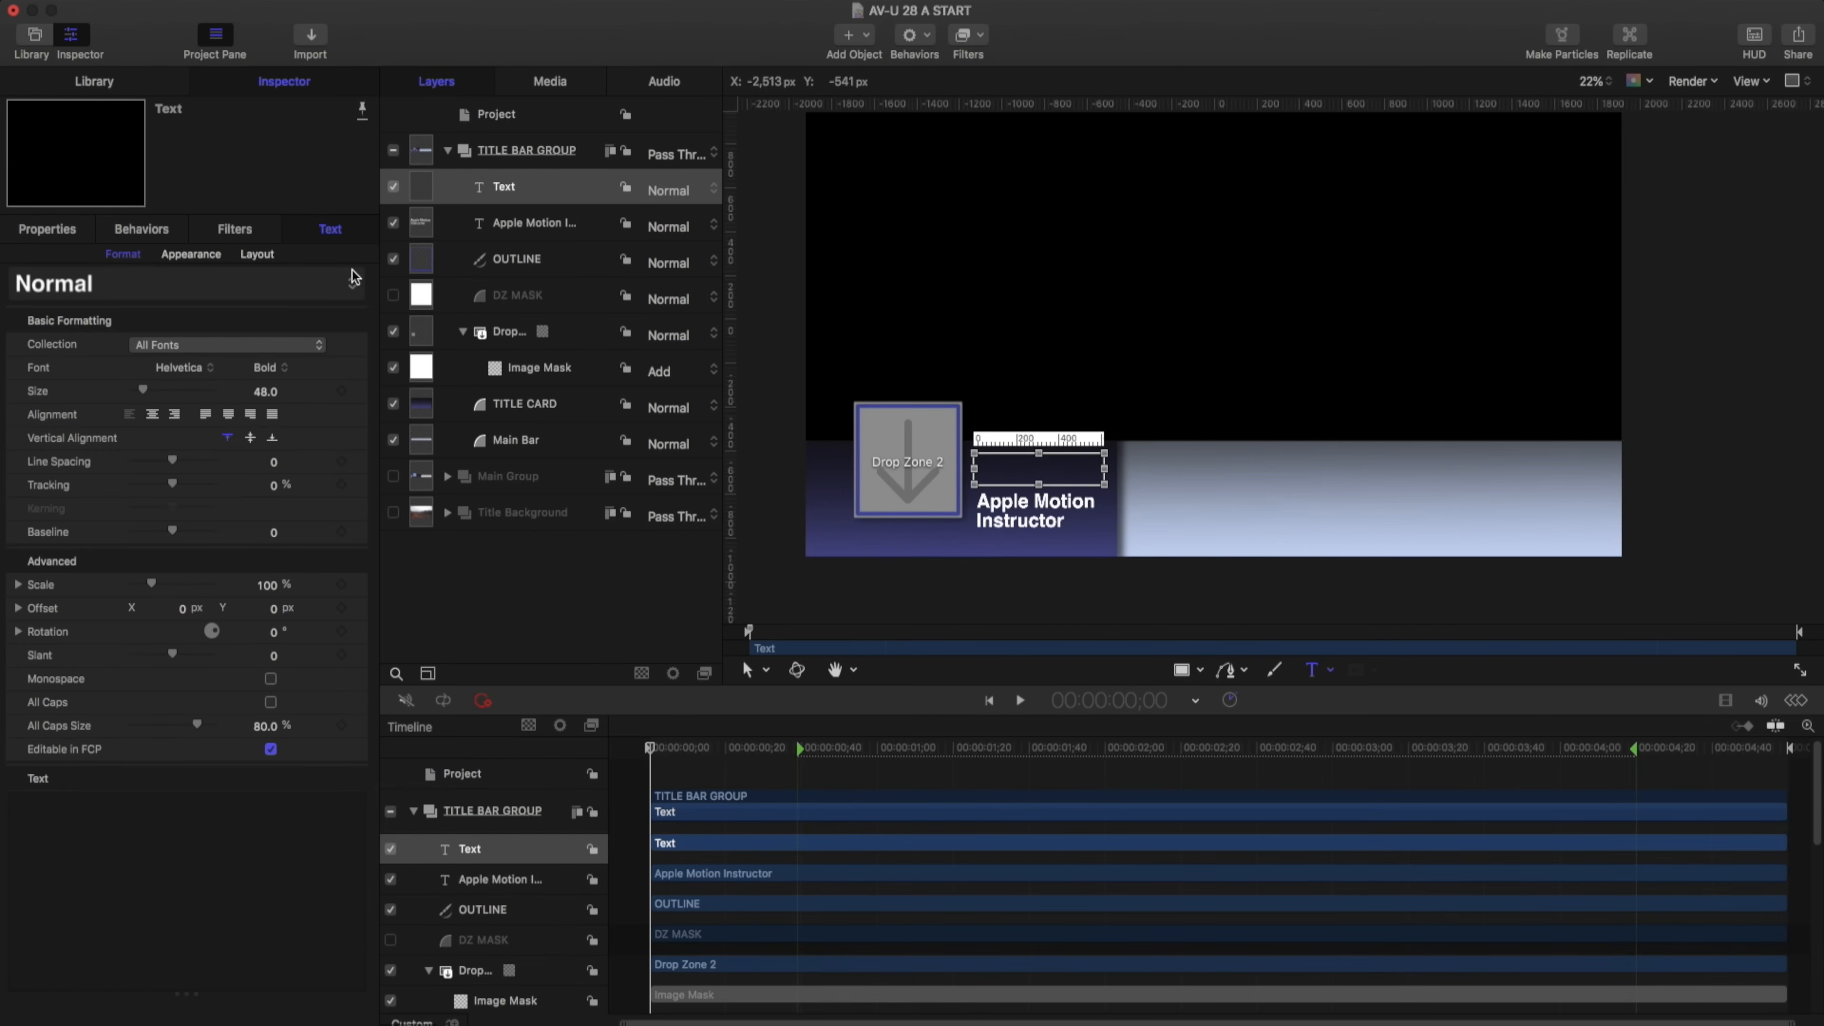
{"action": "type", "text": "STANISLAW"}
{"action": "left_click", "coordinate": [189, 254]}
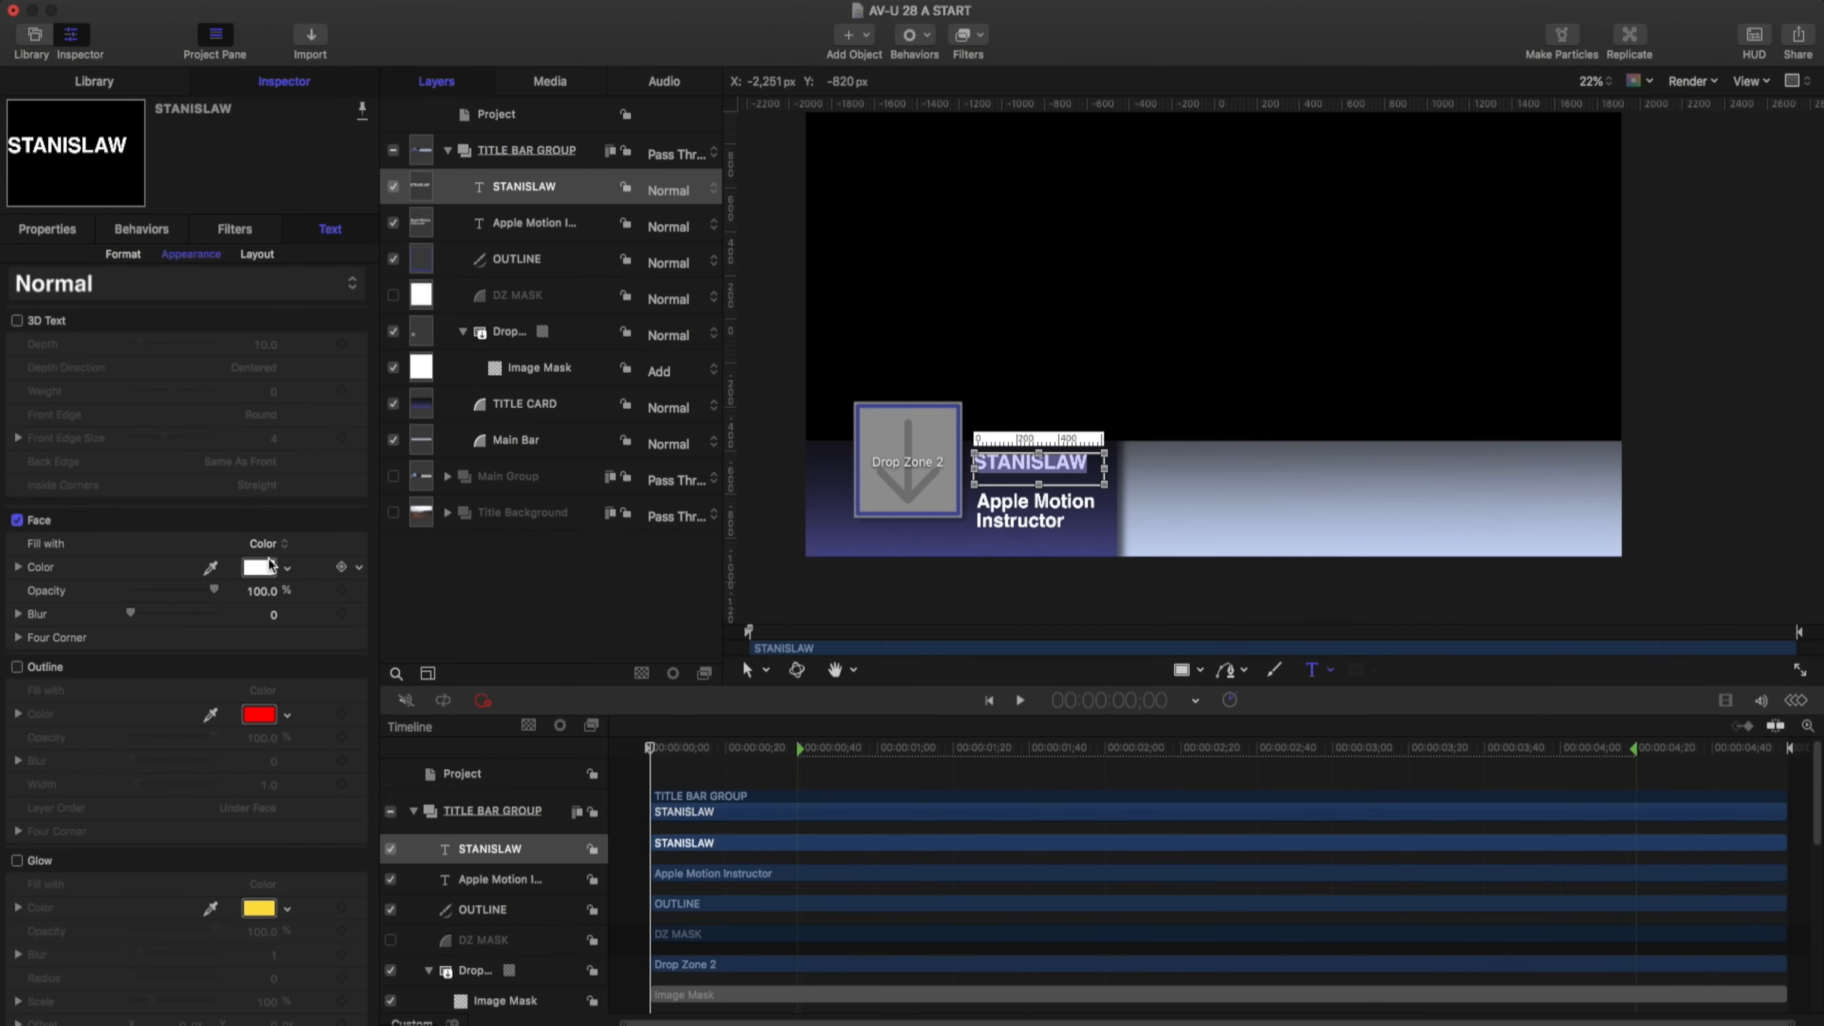
{"action": "left_click", "coordinate": [269, 564]}
{"action": "left_click", "coordinate": [773, 331]}
{"action": "left_click_drag", "start_coordinate": [774, 336], "coordinate": [765, 347]}
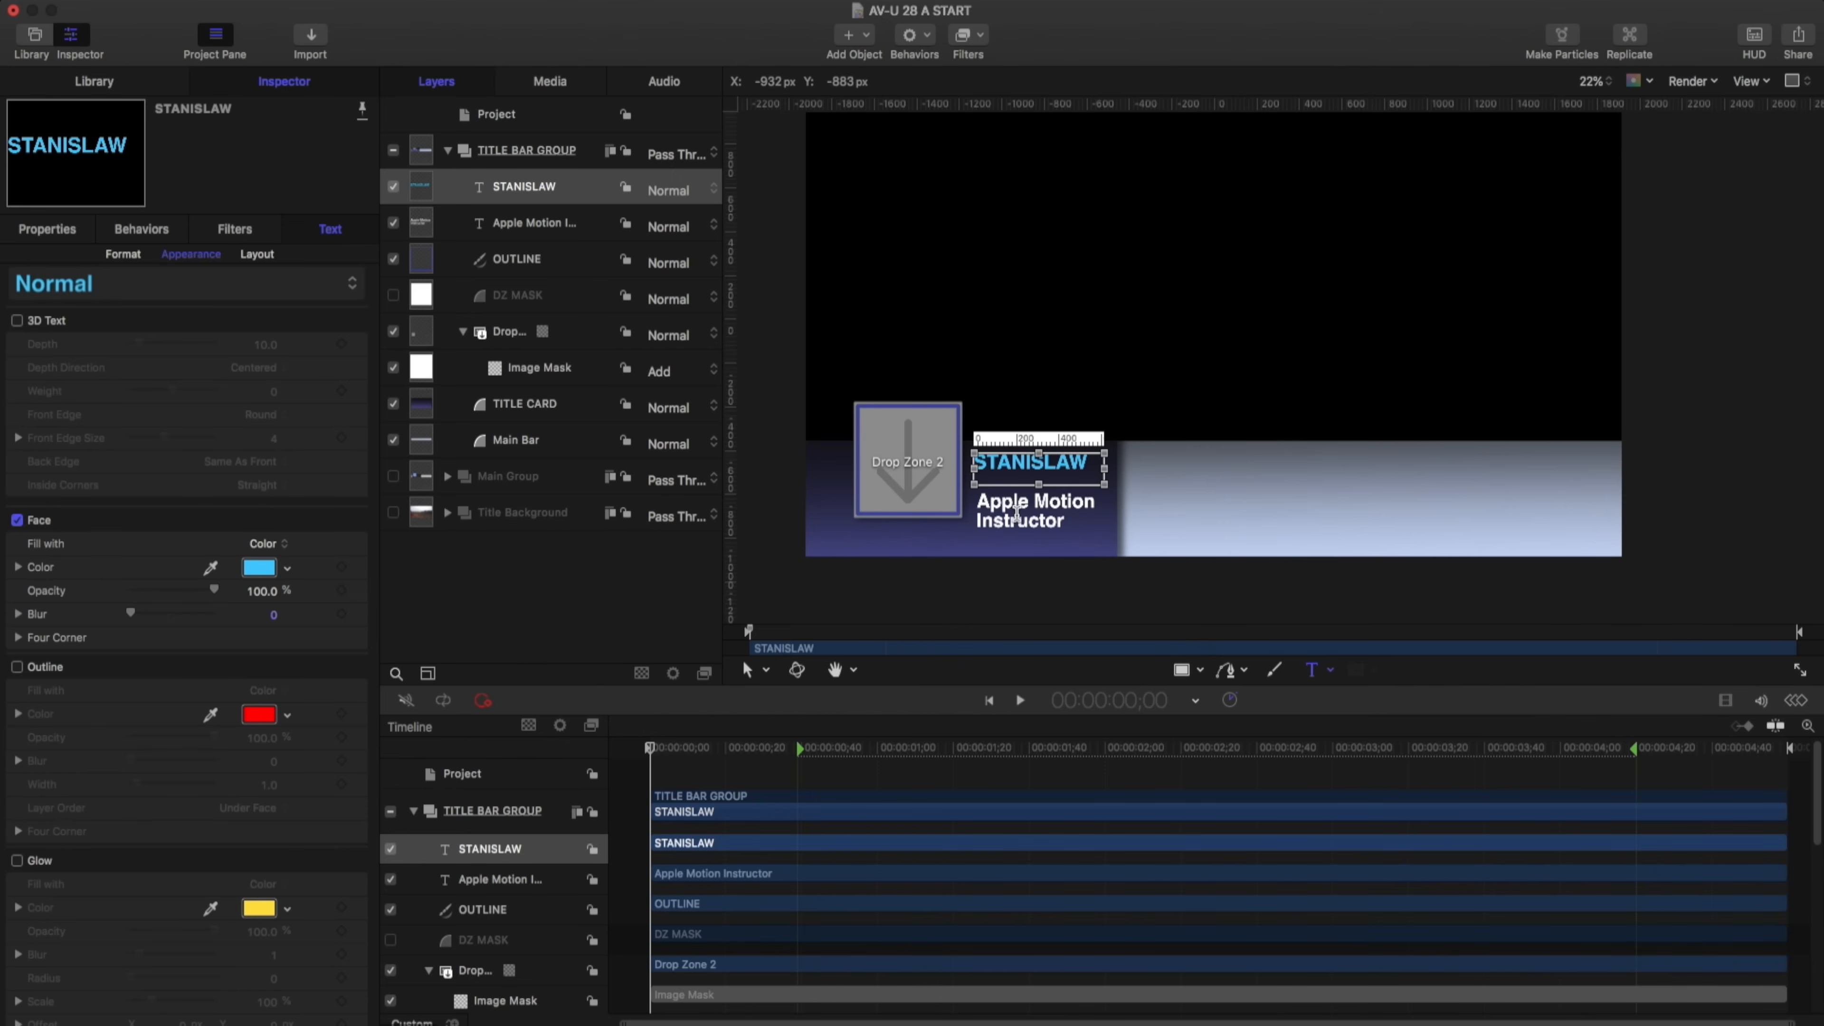
Set the "Apple Motion Instructor" text to the Helvetica Light typeface
{"action": "left_click", "coordinate": [505, 880]}
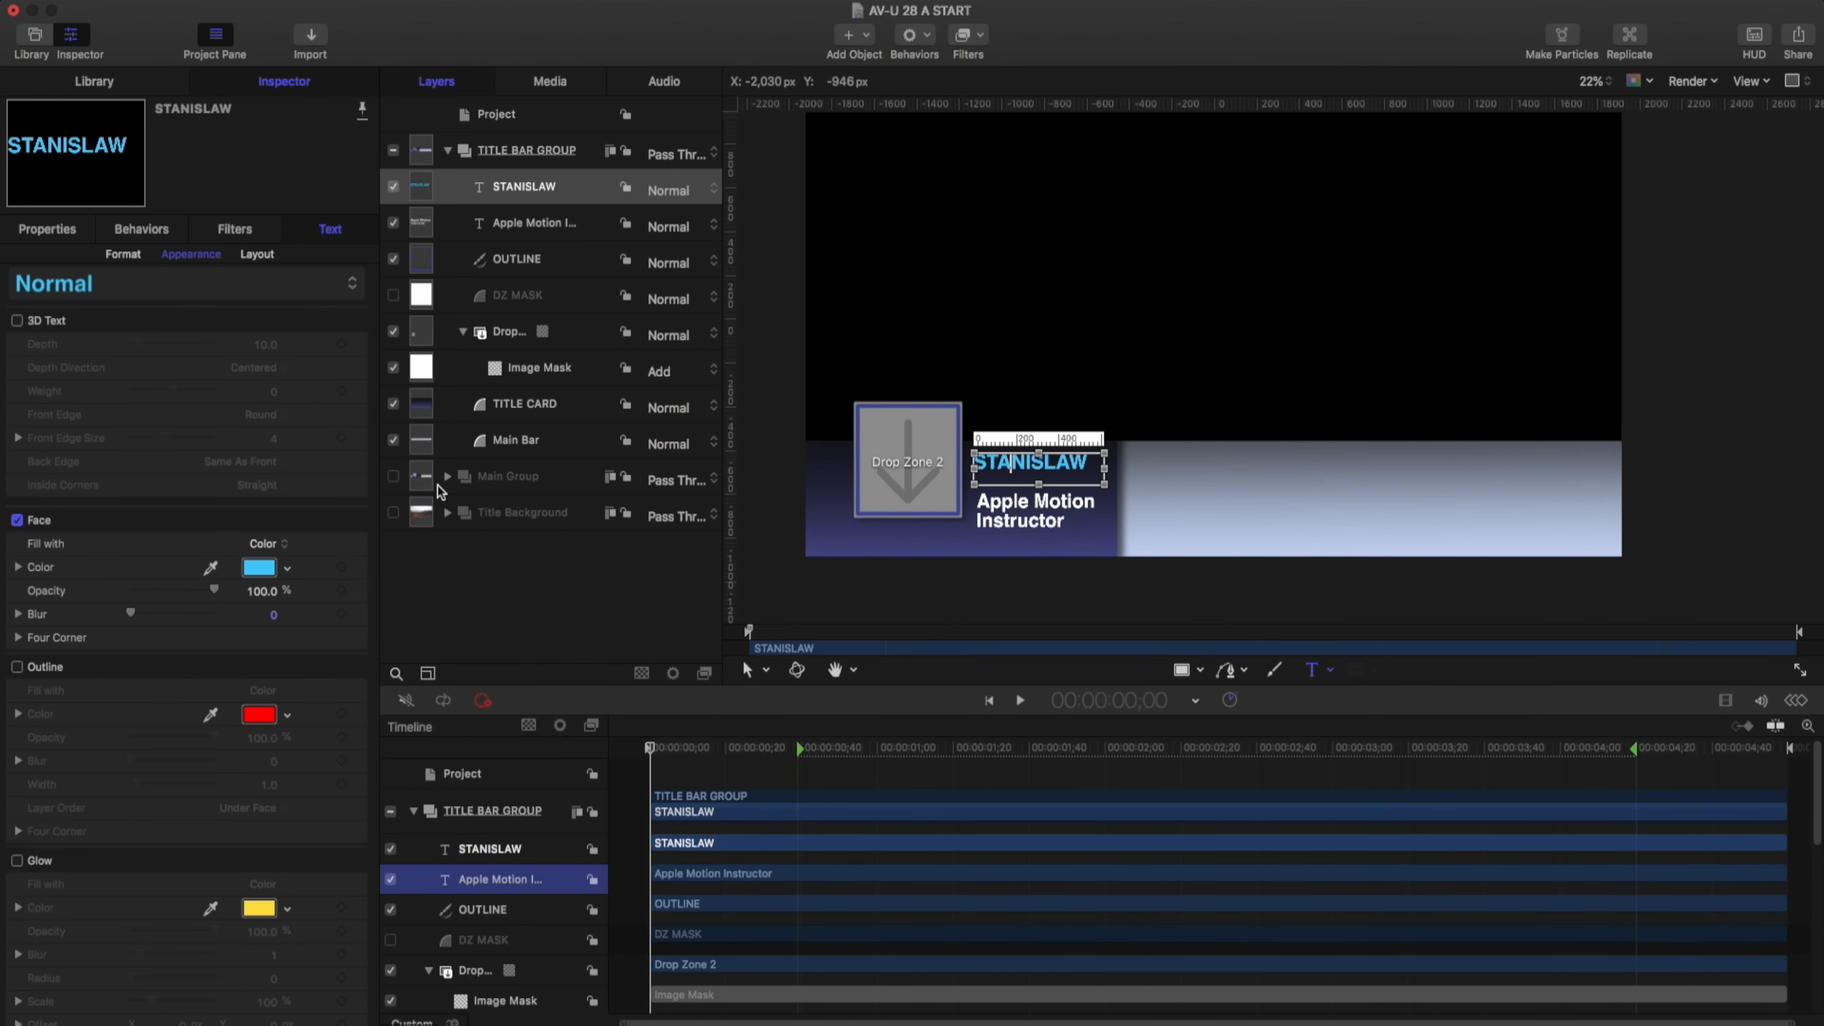
{"action": "left_click", "coordinate": [124, 256]}
{"action": "left_click", "coordinate": [247, 373]}
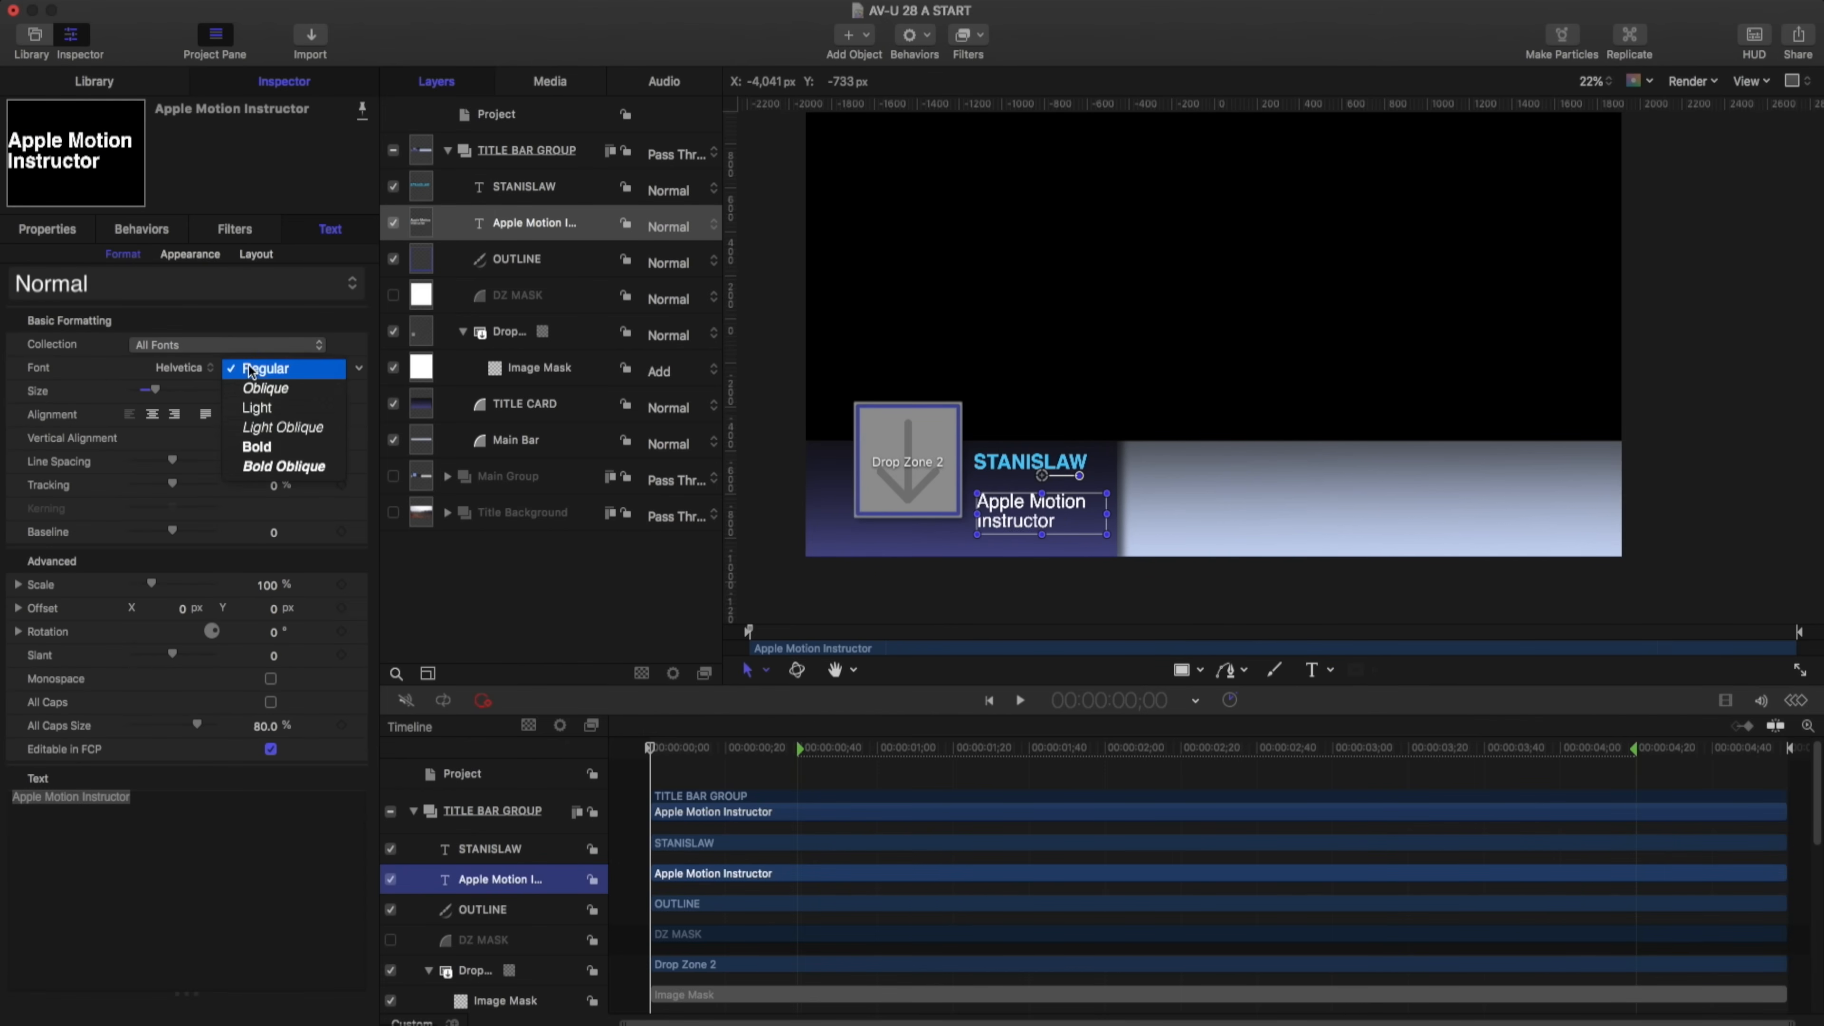
{"action": "left_click", "coordinate": [251, 408]}
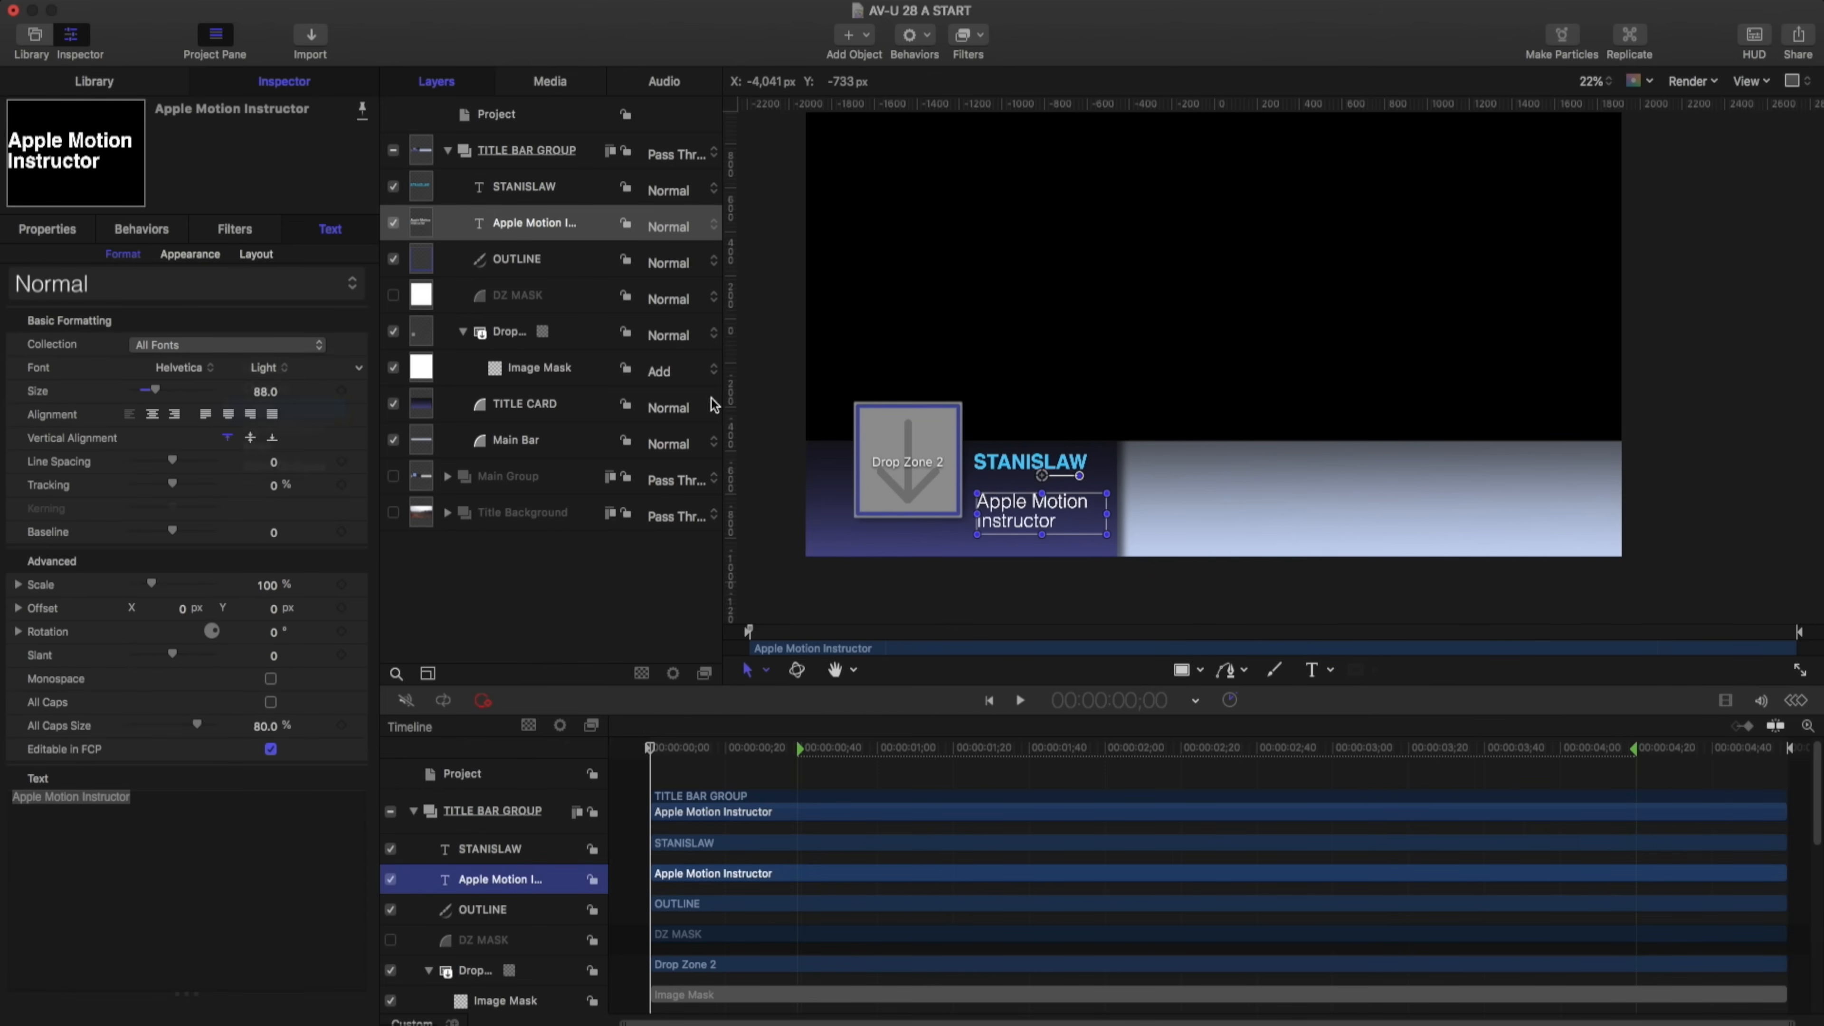
Tighten the gap between the name and "Apple Motion Instructor" texts, reposition both within TITLE CARD and deselect them
{"action": "left_click", "coordinate": [1020, 471], "text": "shift"}
{"action": "left_click_drag", "start_coordinate": [1019, 468], "coordinate": [1019, 472]}
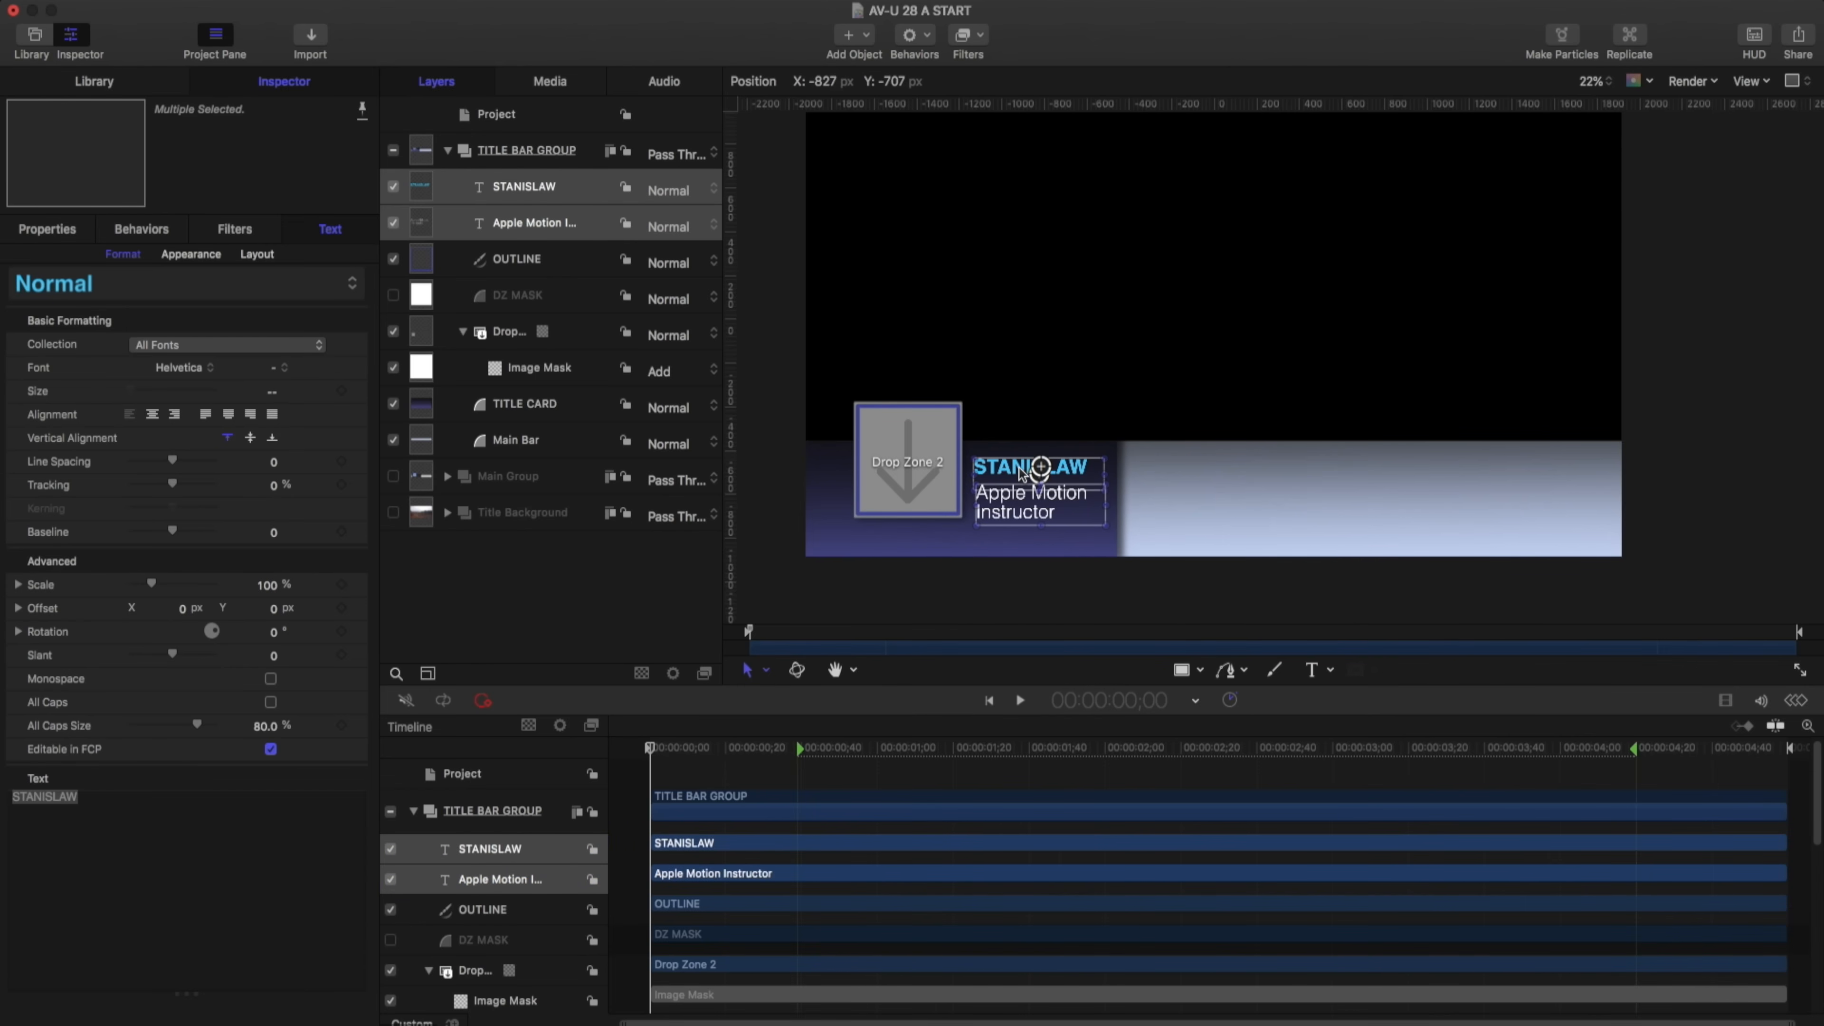
{"action": "left_click", "coordinate": [1103, 363]}
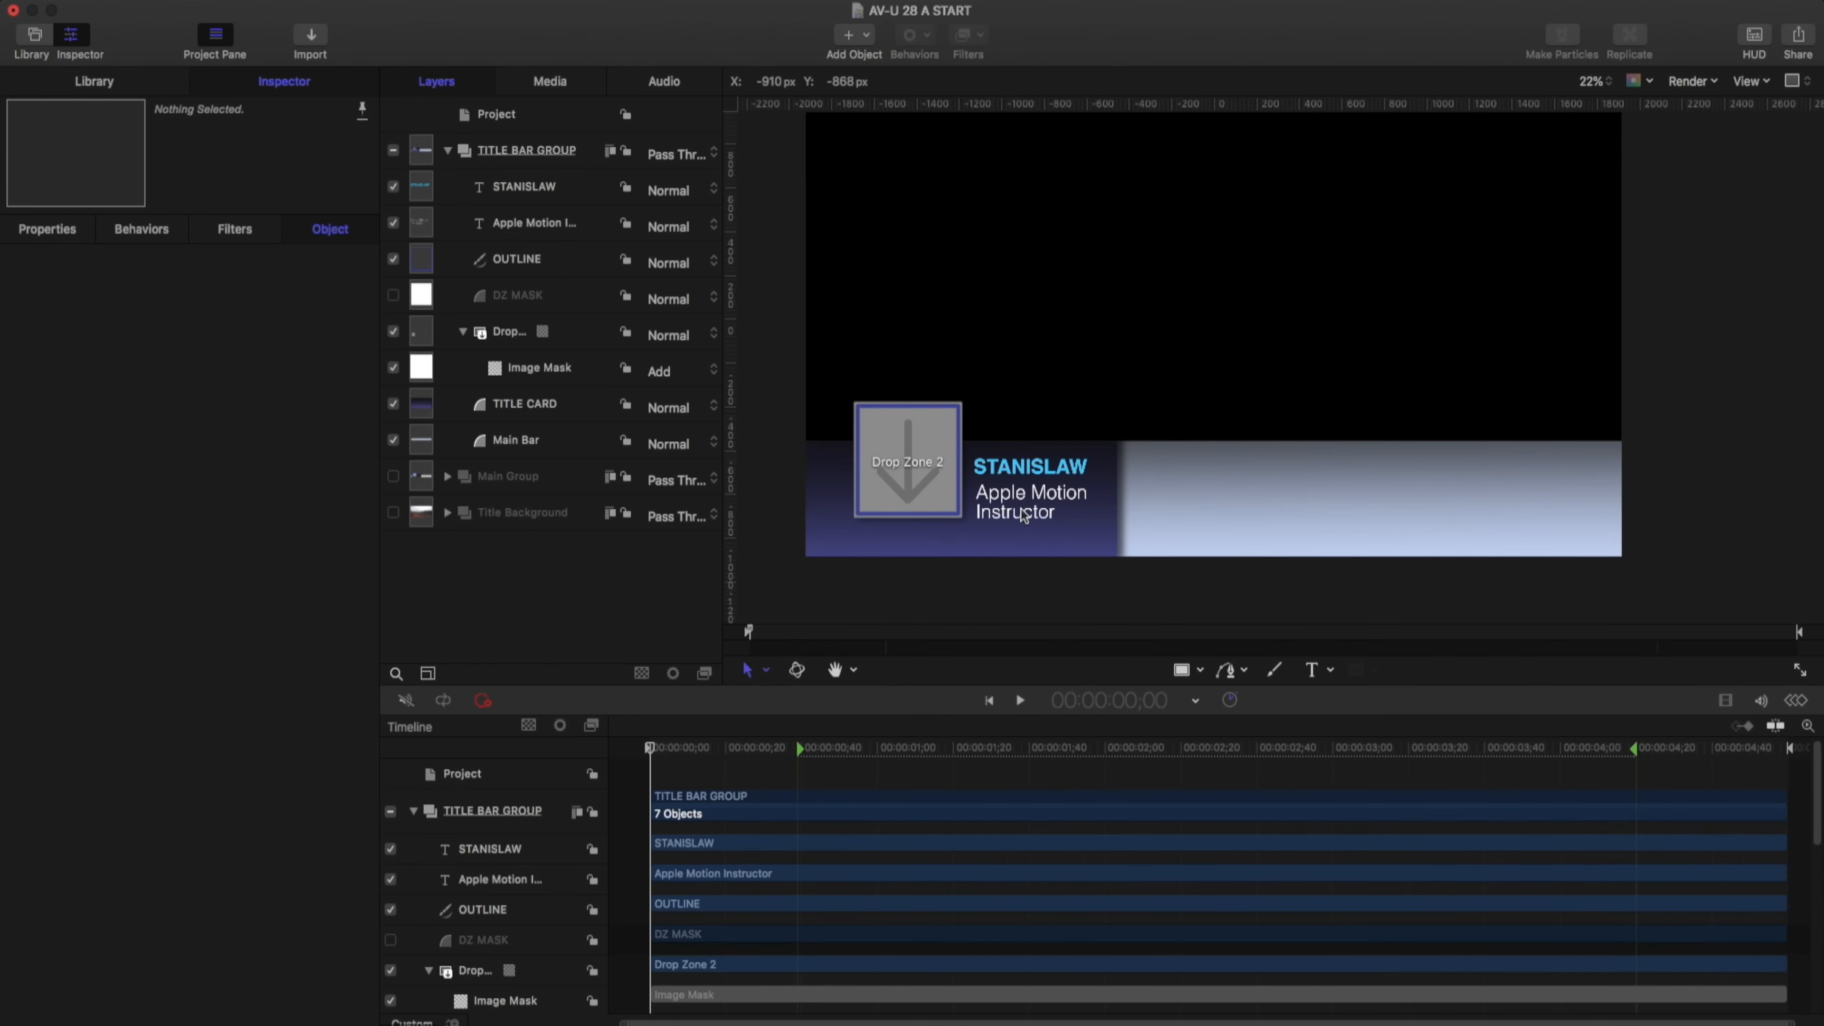
Draw a wide text box across the light area of Main Bar and fill it with the presenter's short biography
{"action": "key", "text": "t"}
{"action": "left_click_drag", "start_coordinate": [1142, 461], "coordinate": [1601, 532]}
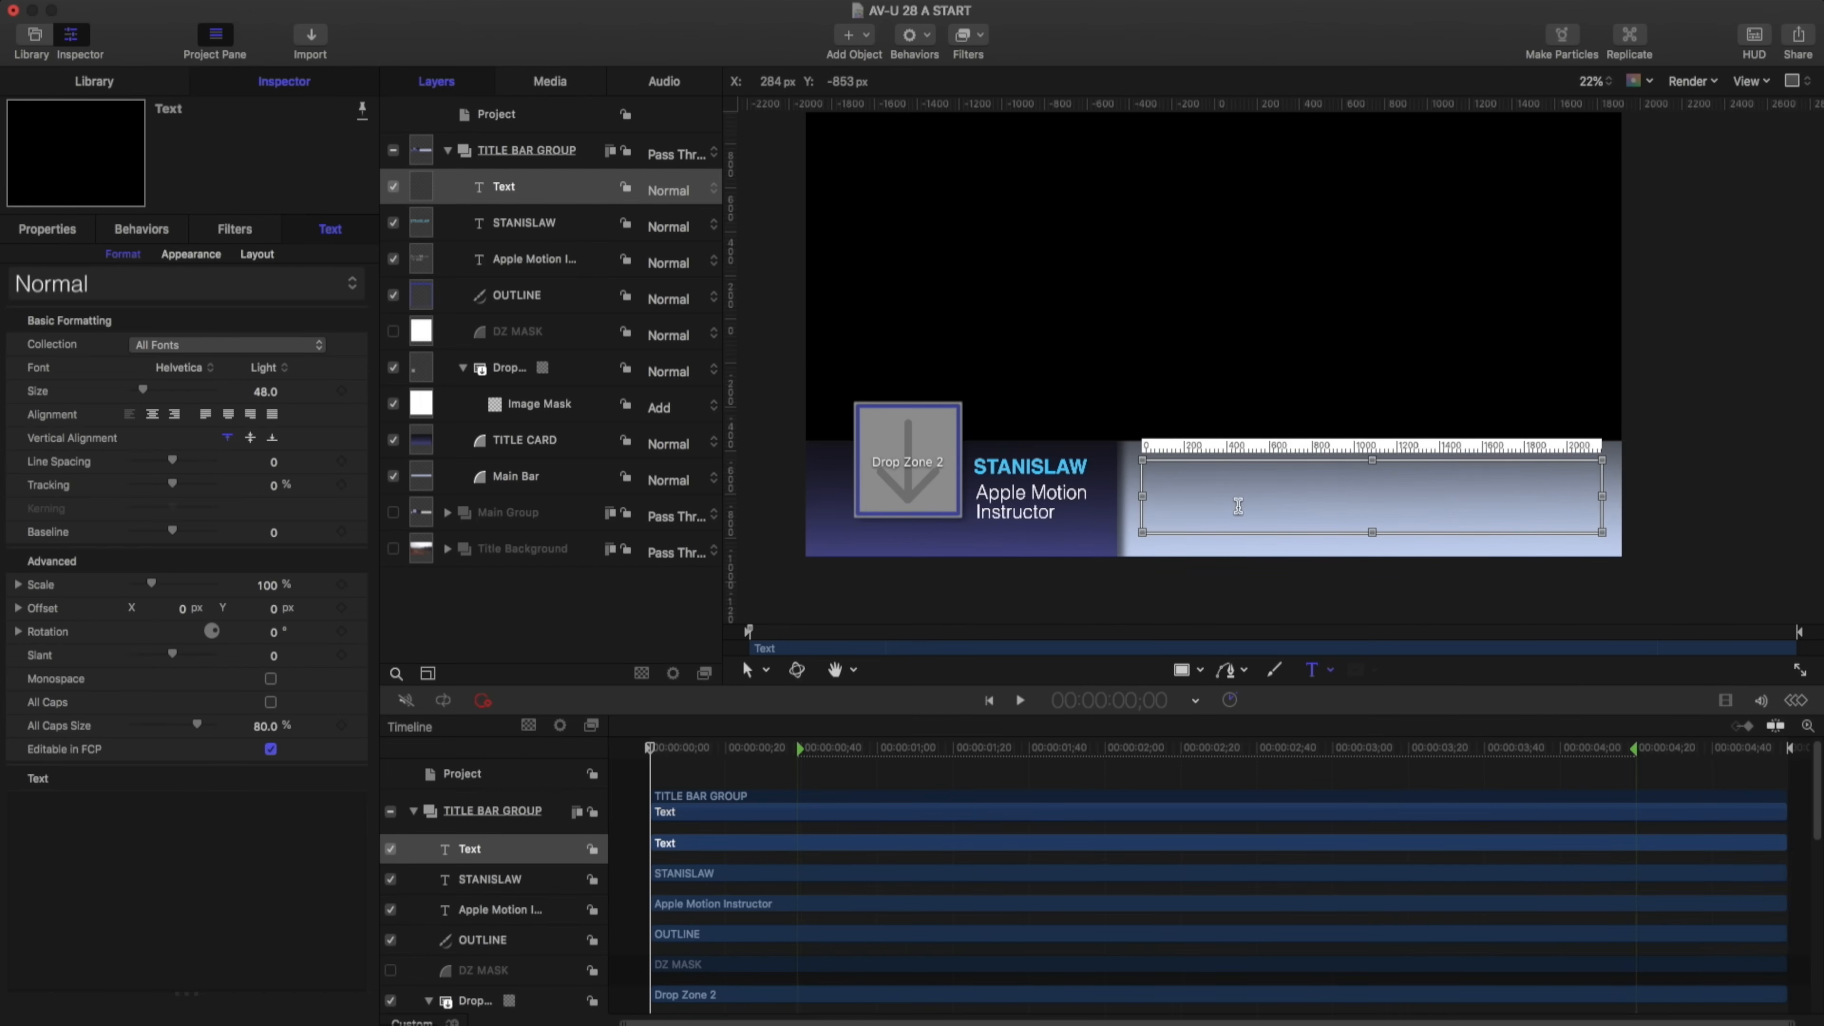
{"action": "type", "text": "Stanislaw has been an Apple and Adobe Instructor since 2011.  Based out of Milwaukee WI, he has traveled across the United states training fortune 500 companies. As of 2018, he is full time at Wisconsin Public Television"}
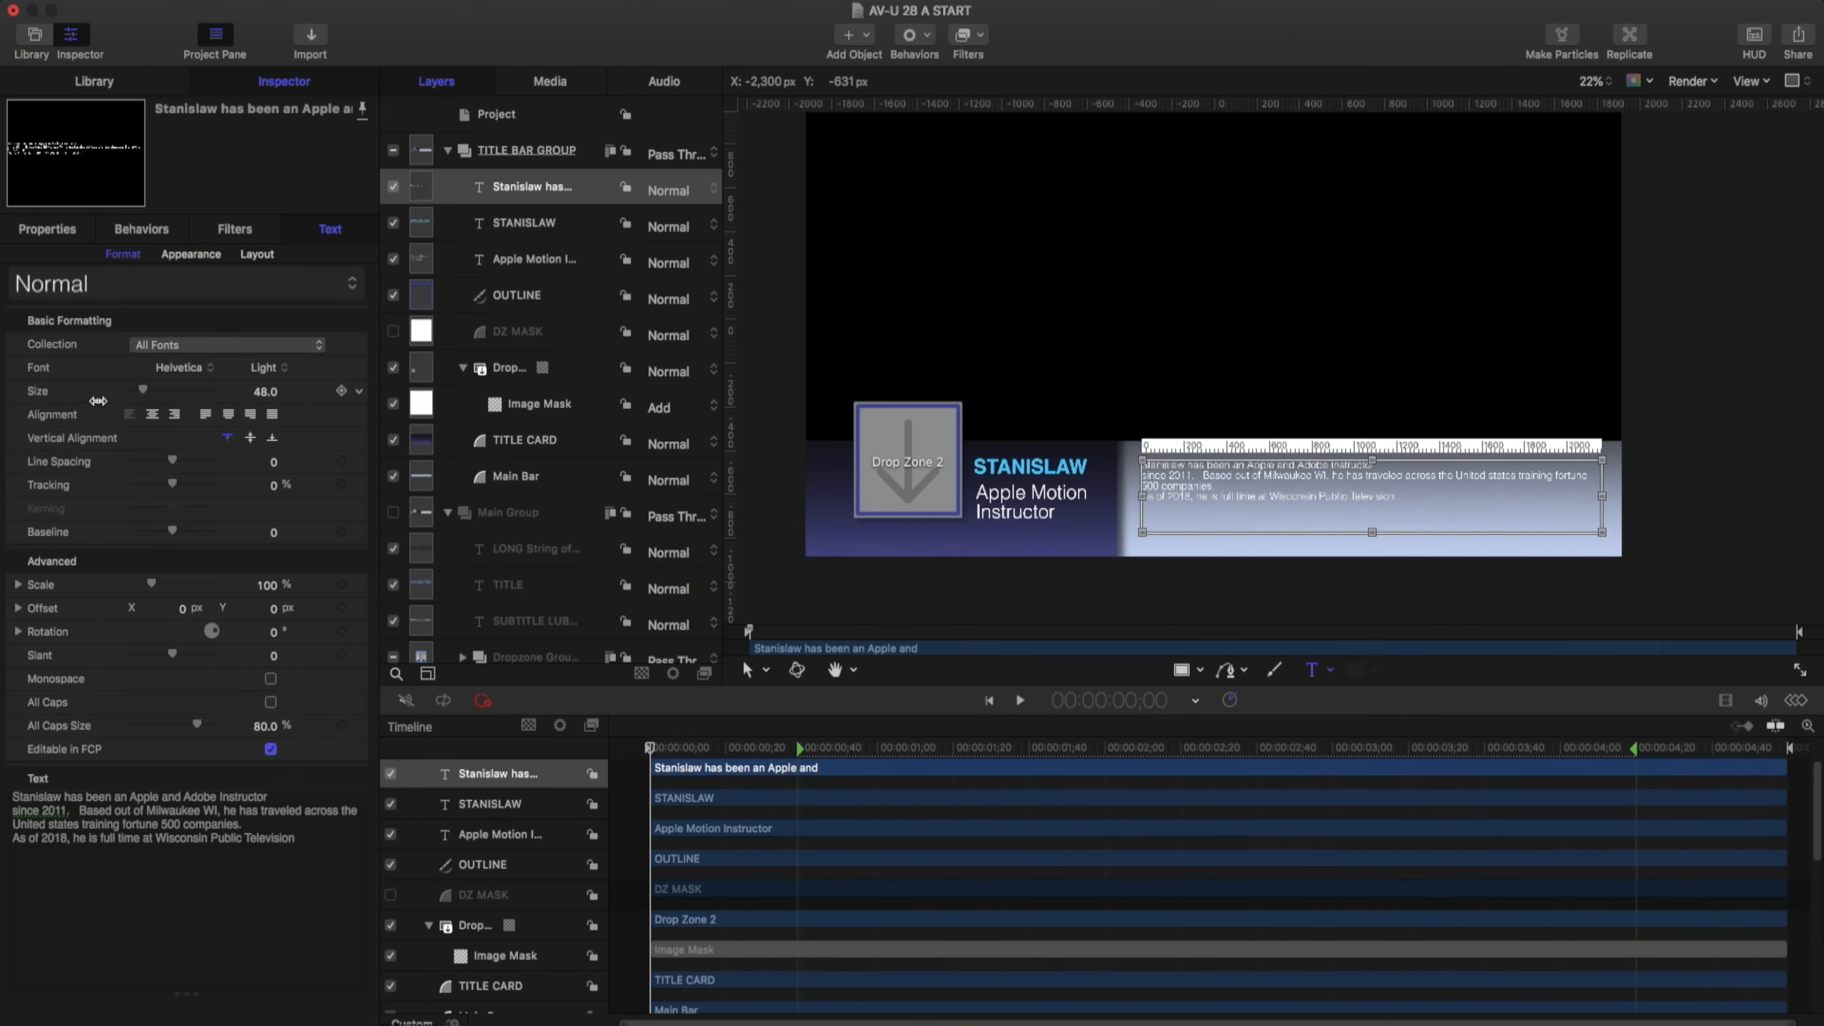
Select all of the biography text on Main Bar and set its typeface to Helvetica Bold
{"action": "left_click", "coordinate": [188, 254]}
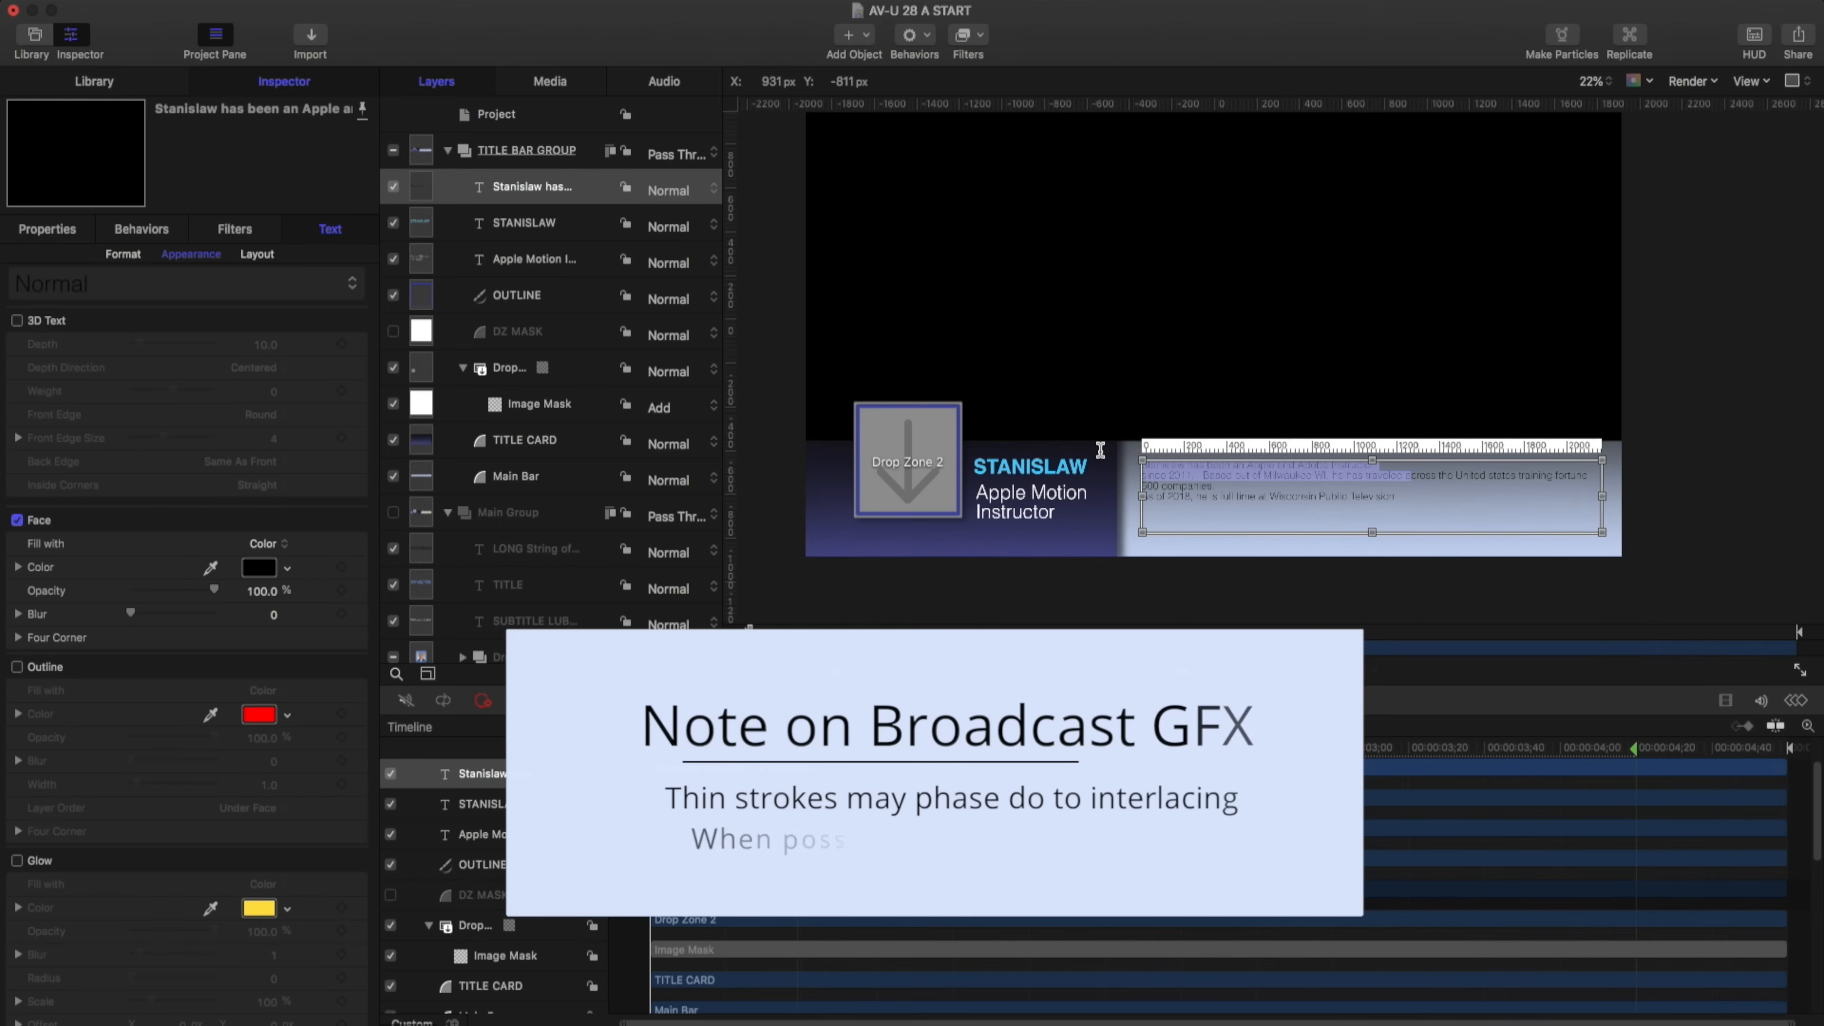
{"action": "key", "text": "super+a"}
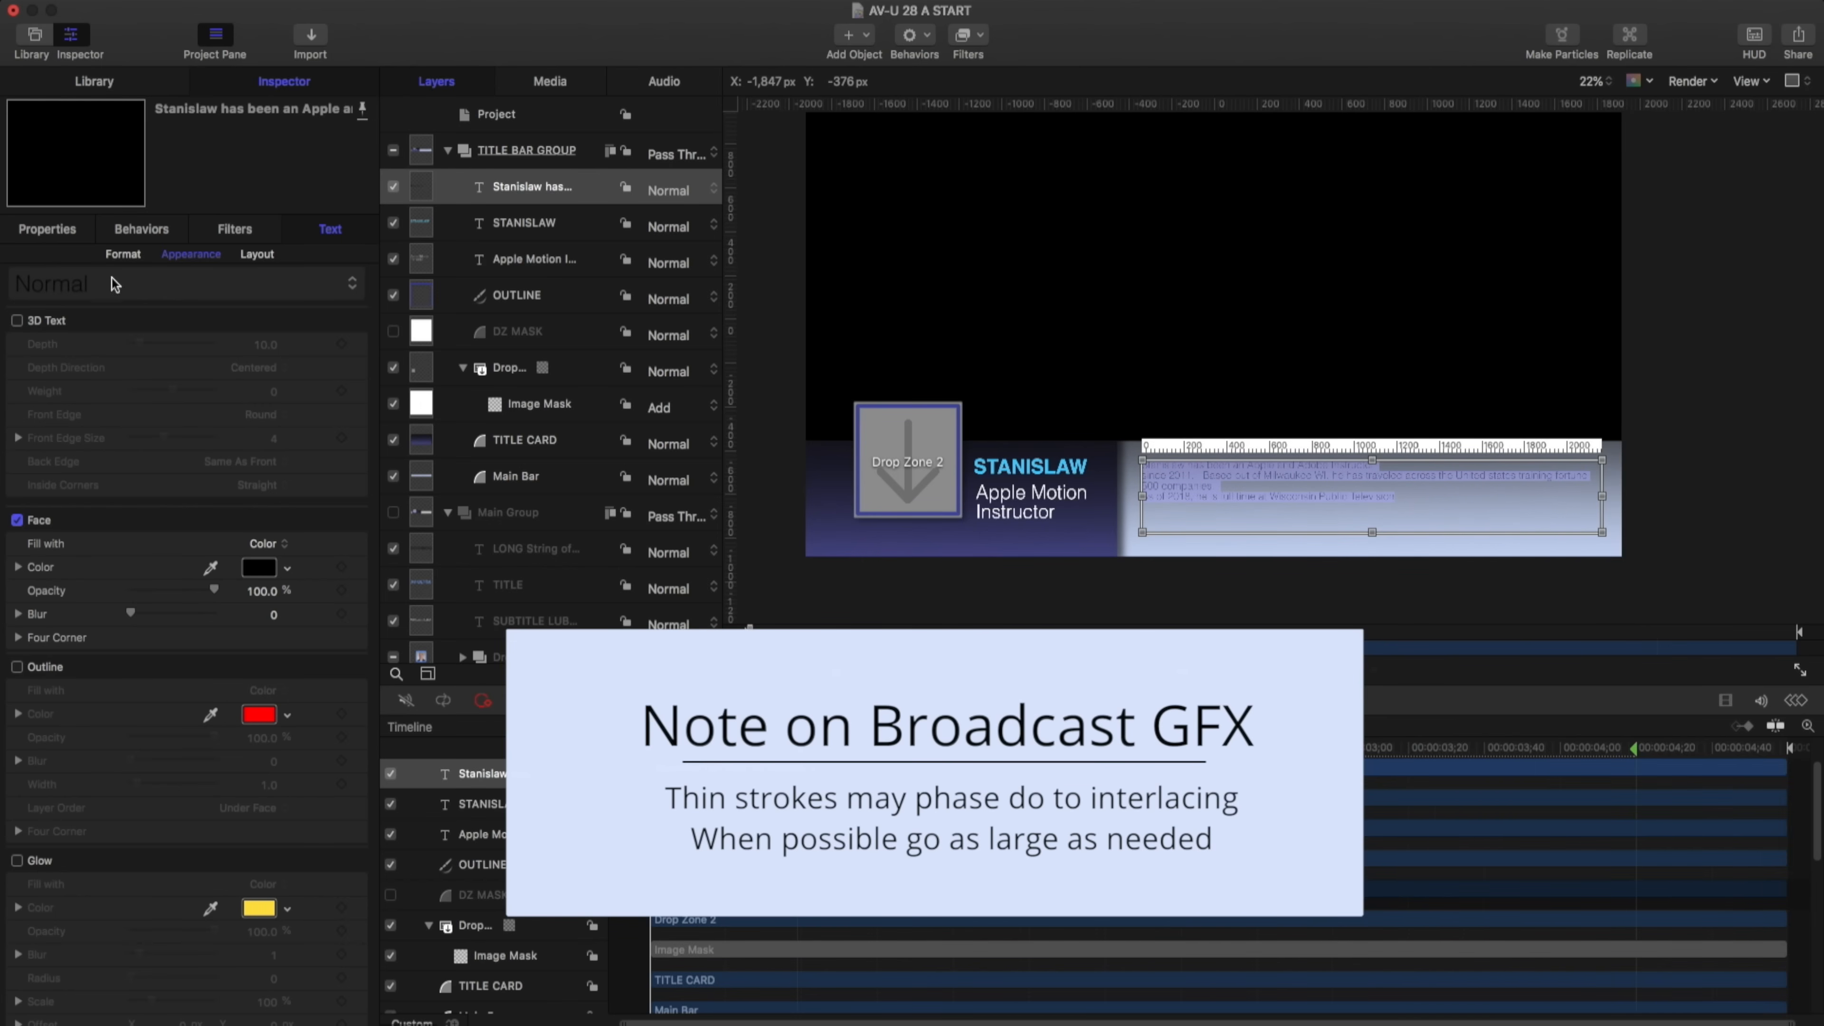
{"action": "left_click", "coordinate": [115, 256]}
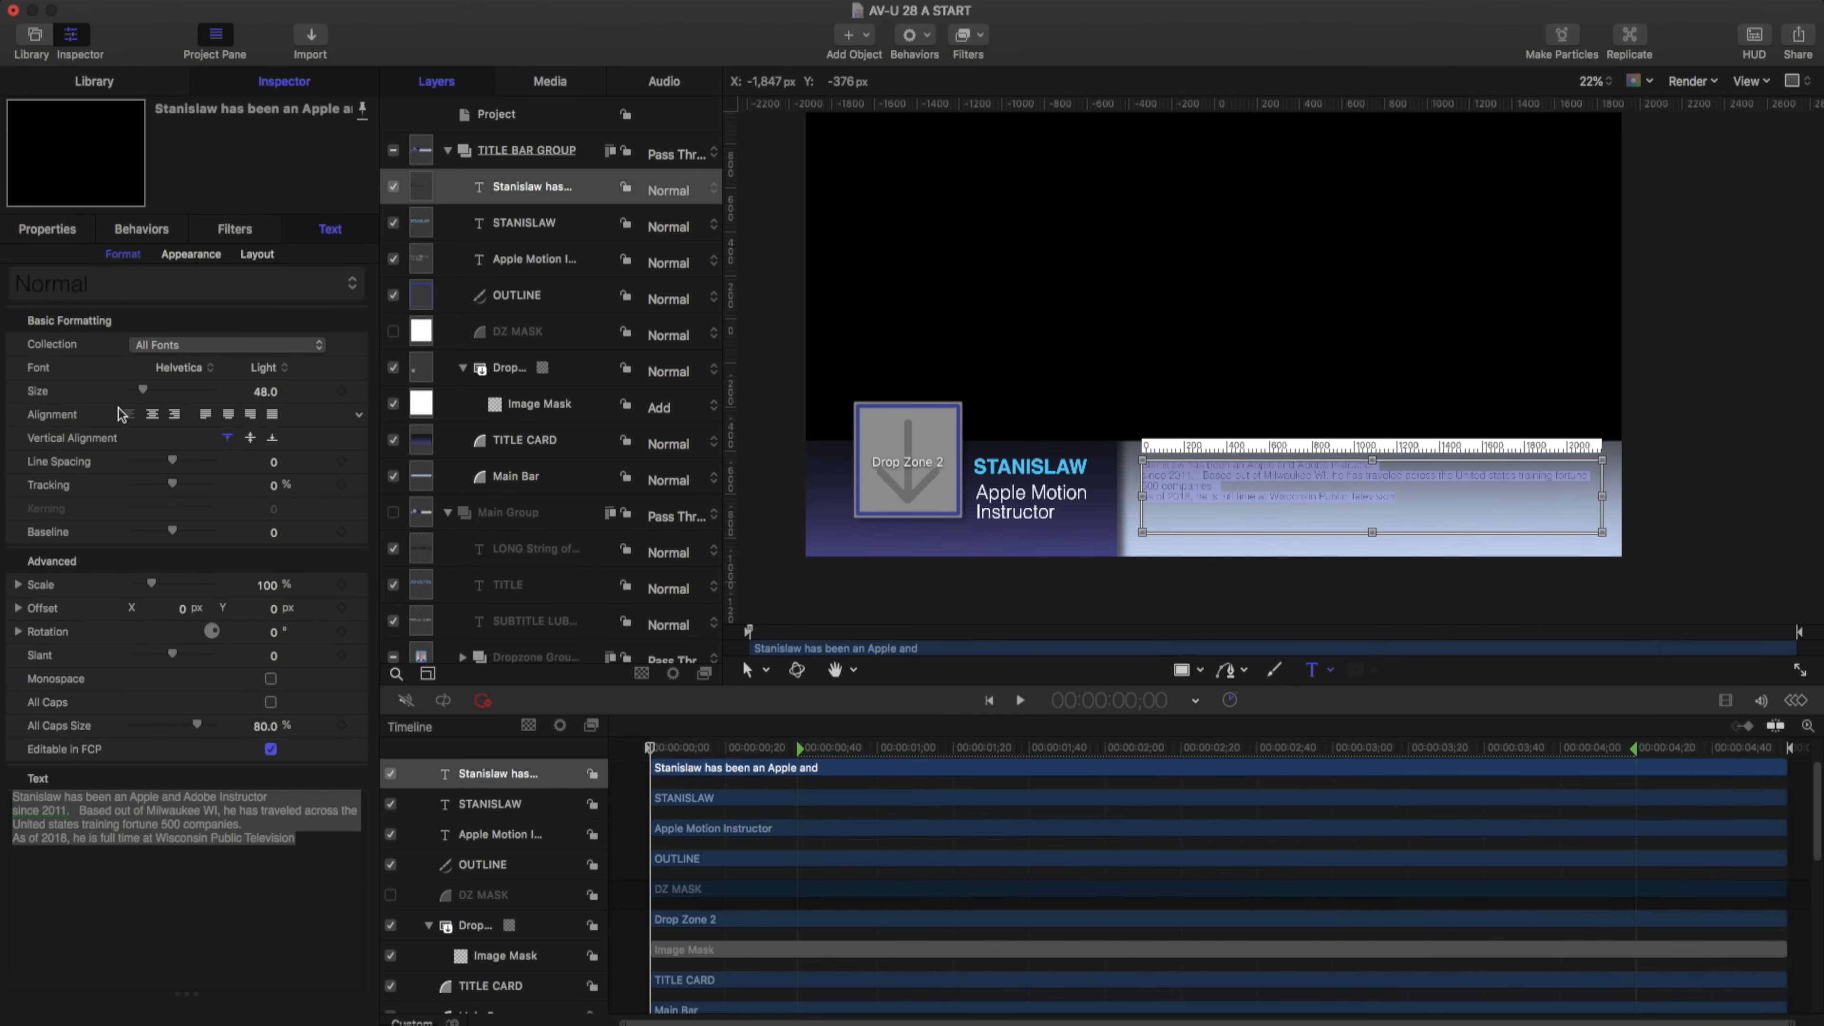
{"action": "left_click", "coordinate": [262, 370]}
{"action": "left_click", "coordinate": [280, 349]}
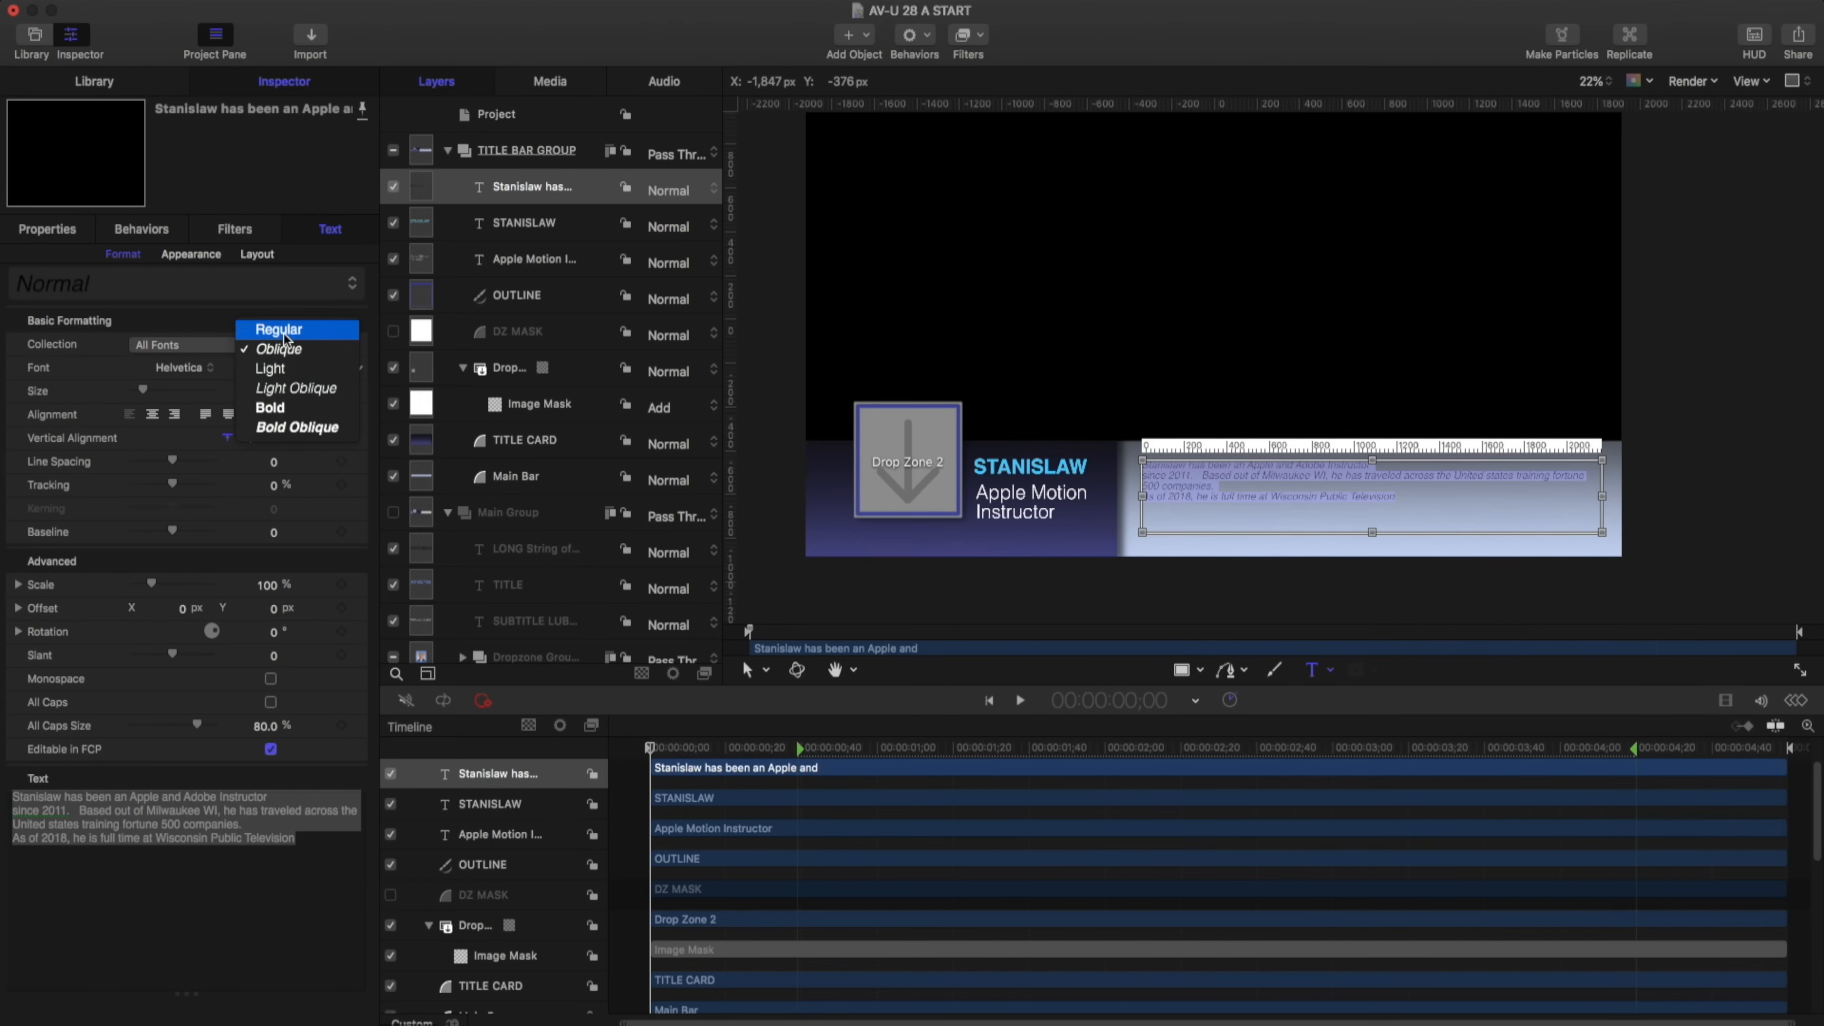
{"action": "left_click", "coordinate": [286, 330]}
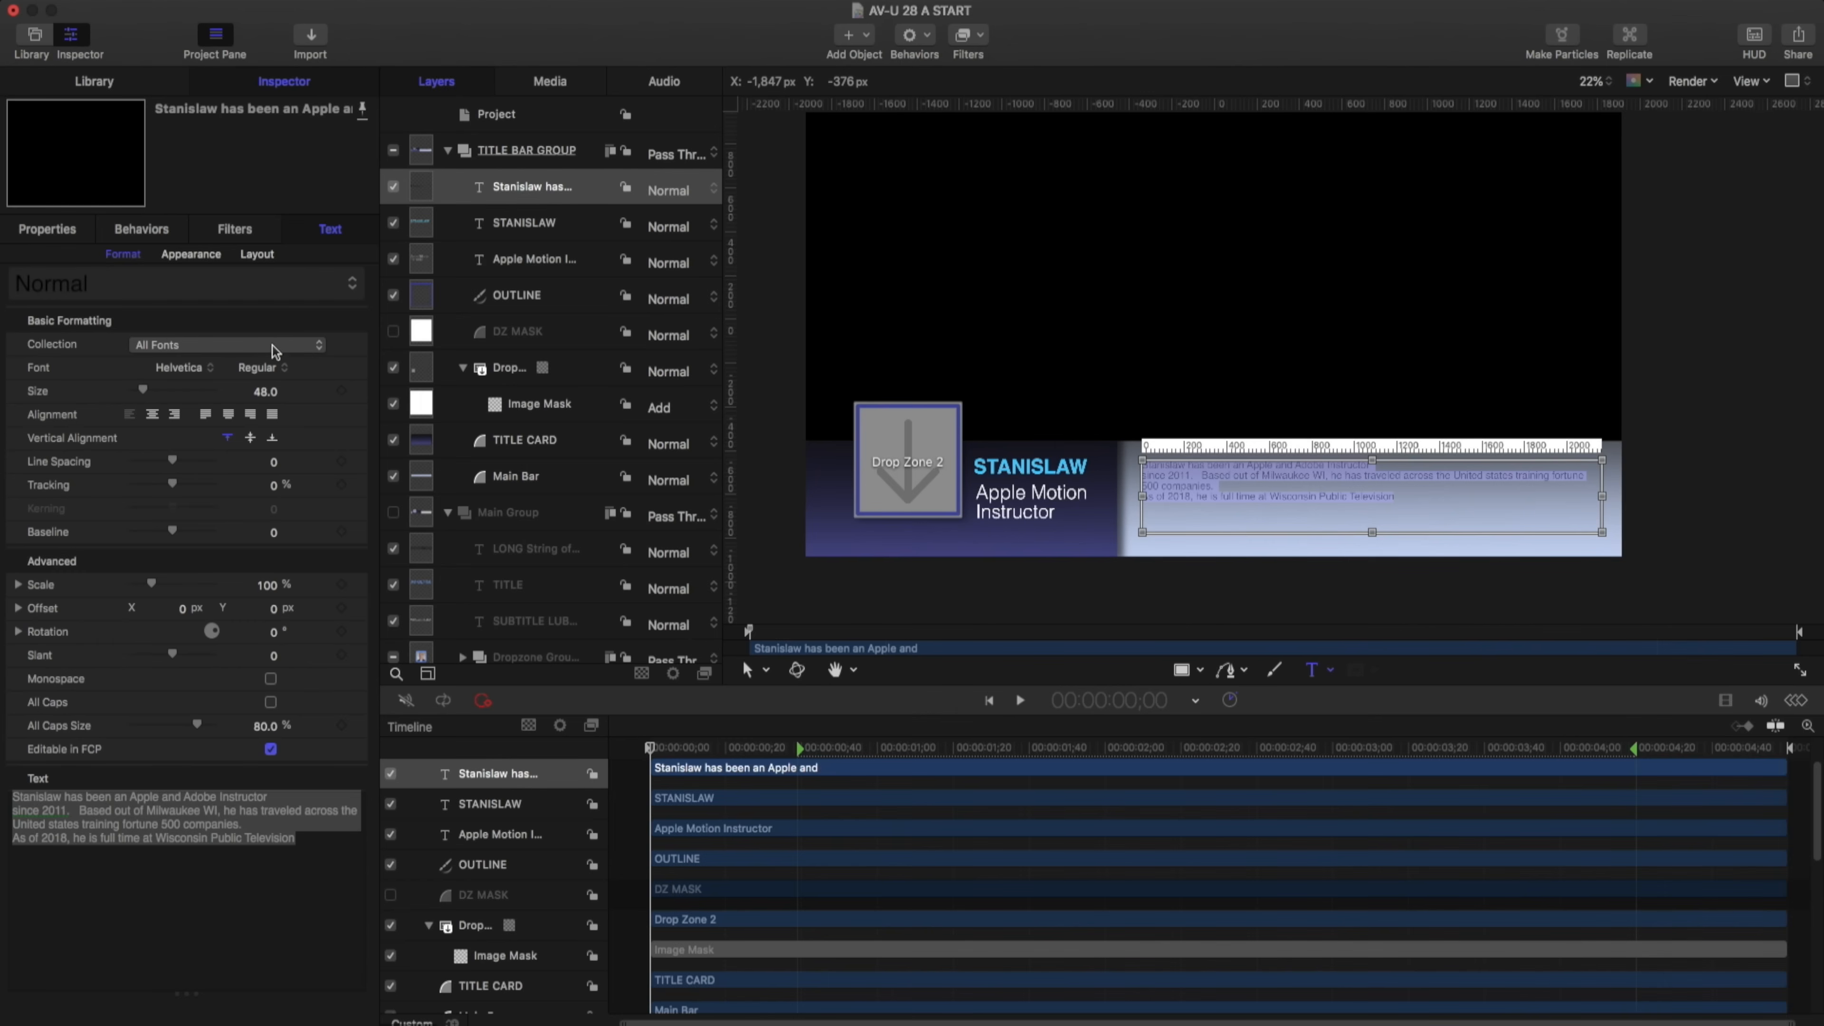
{"action": "left_click", "coordinate": [271, 371]}
{"action": "left_click", "coordinate": [268, 457]}
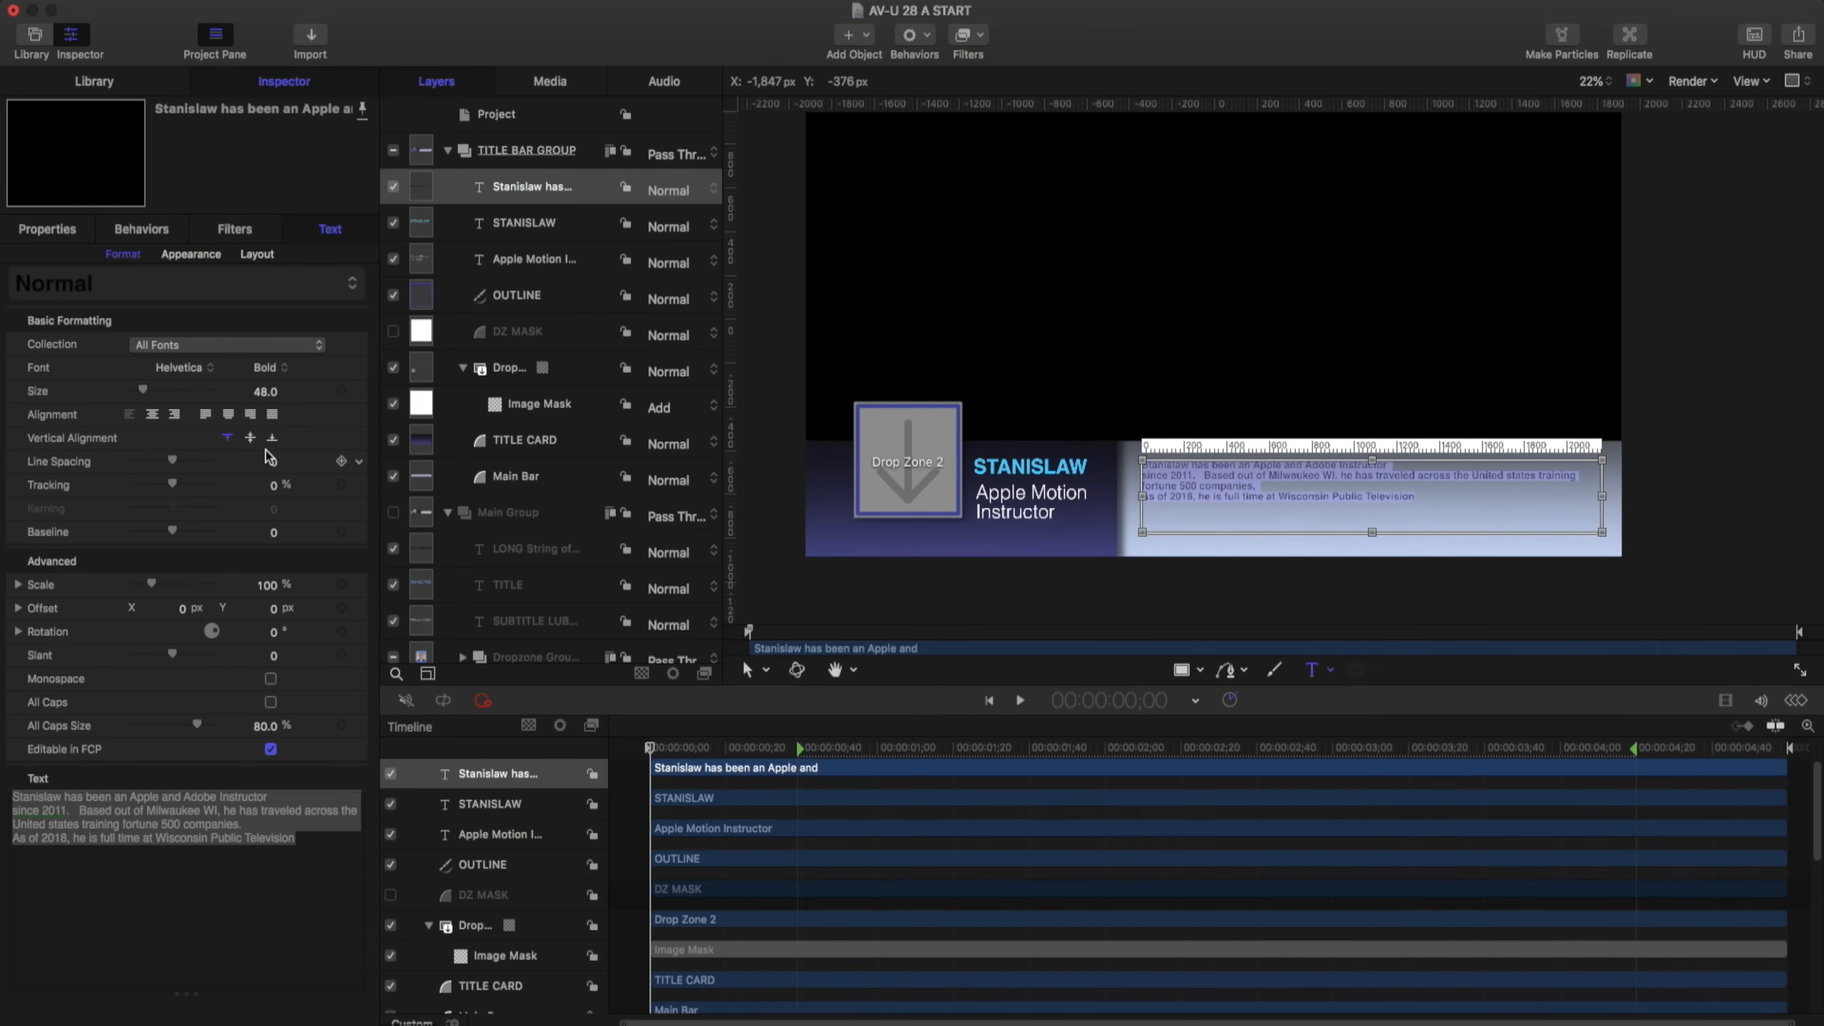
Enlarge the biography text to size 72 and fully justify its alignment
{"action": "left_click_drag", "start_coordinate": [142, 390], "coordinate": [152, 392]}
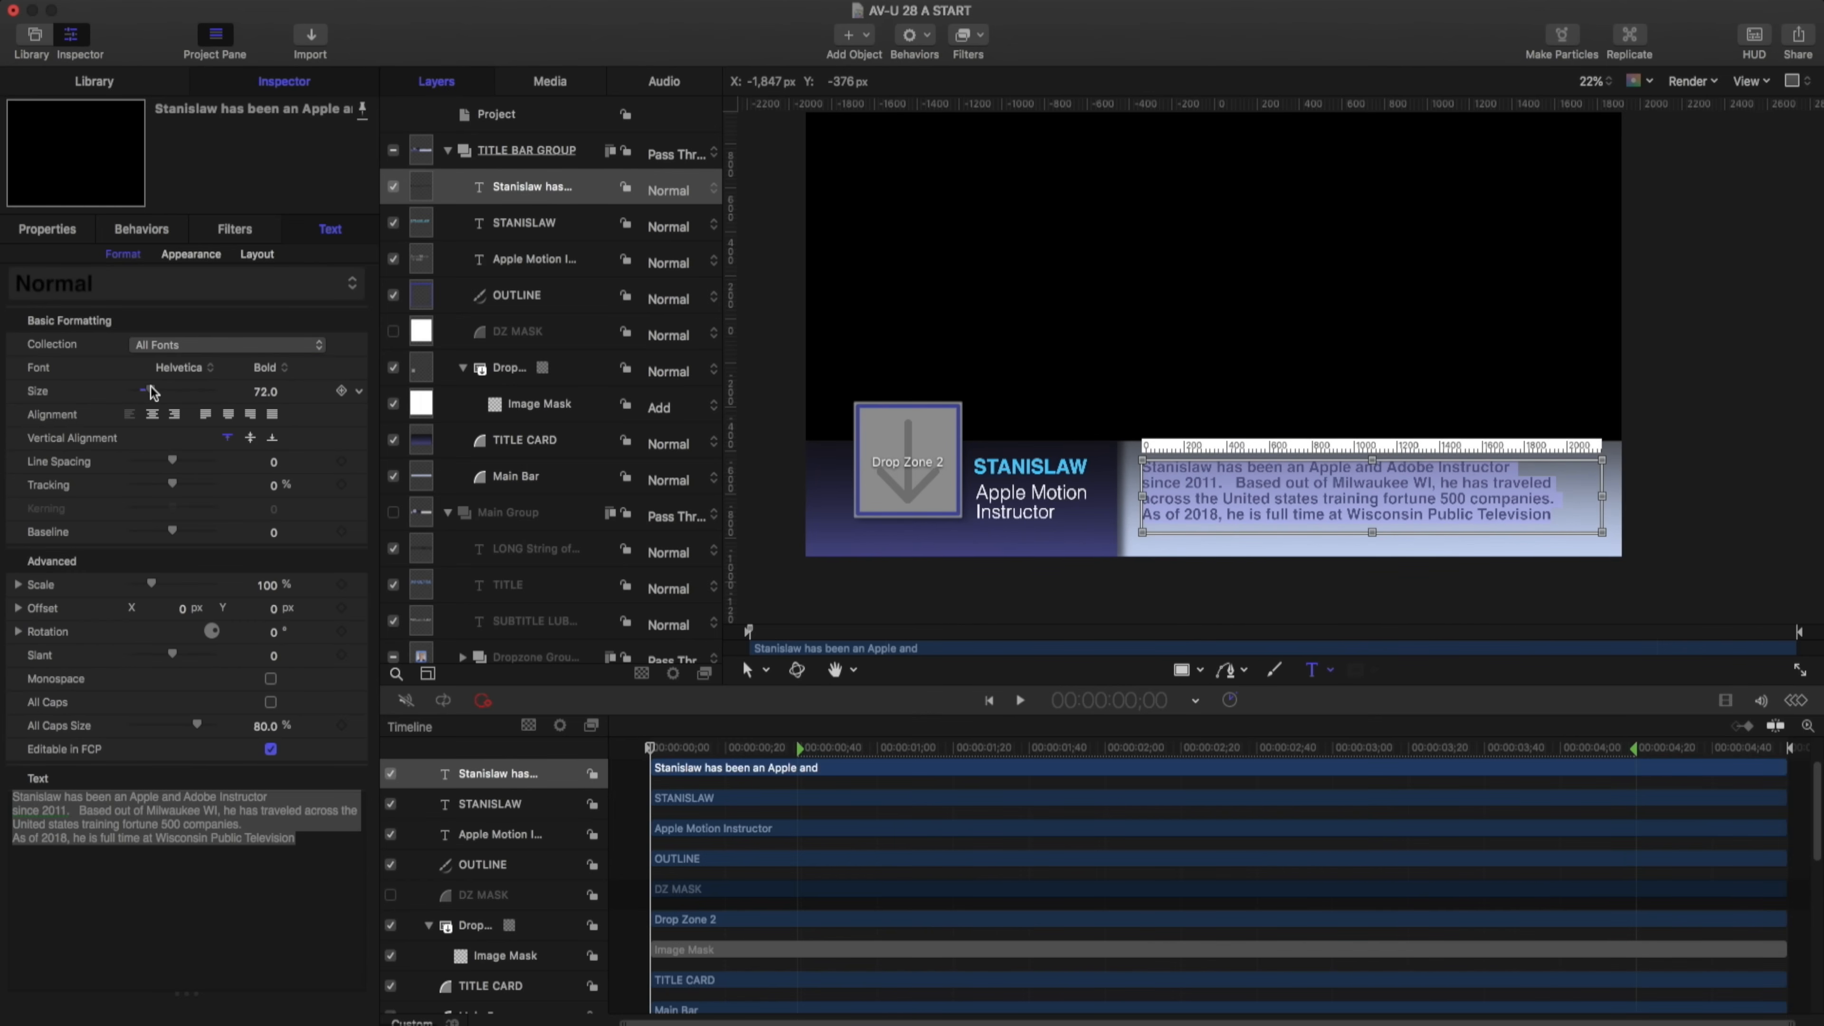
{"action": "left_click", "coordinate": [154, 415]}
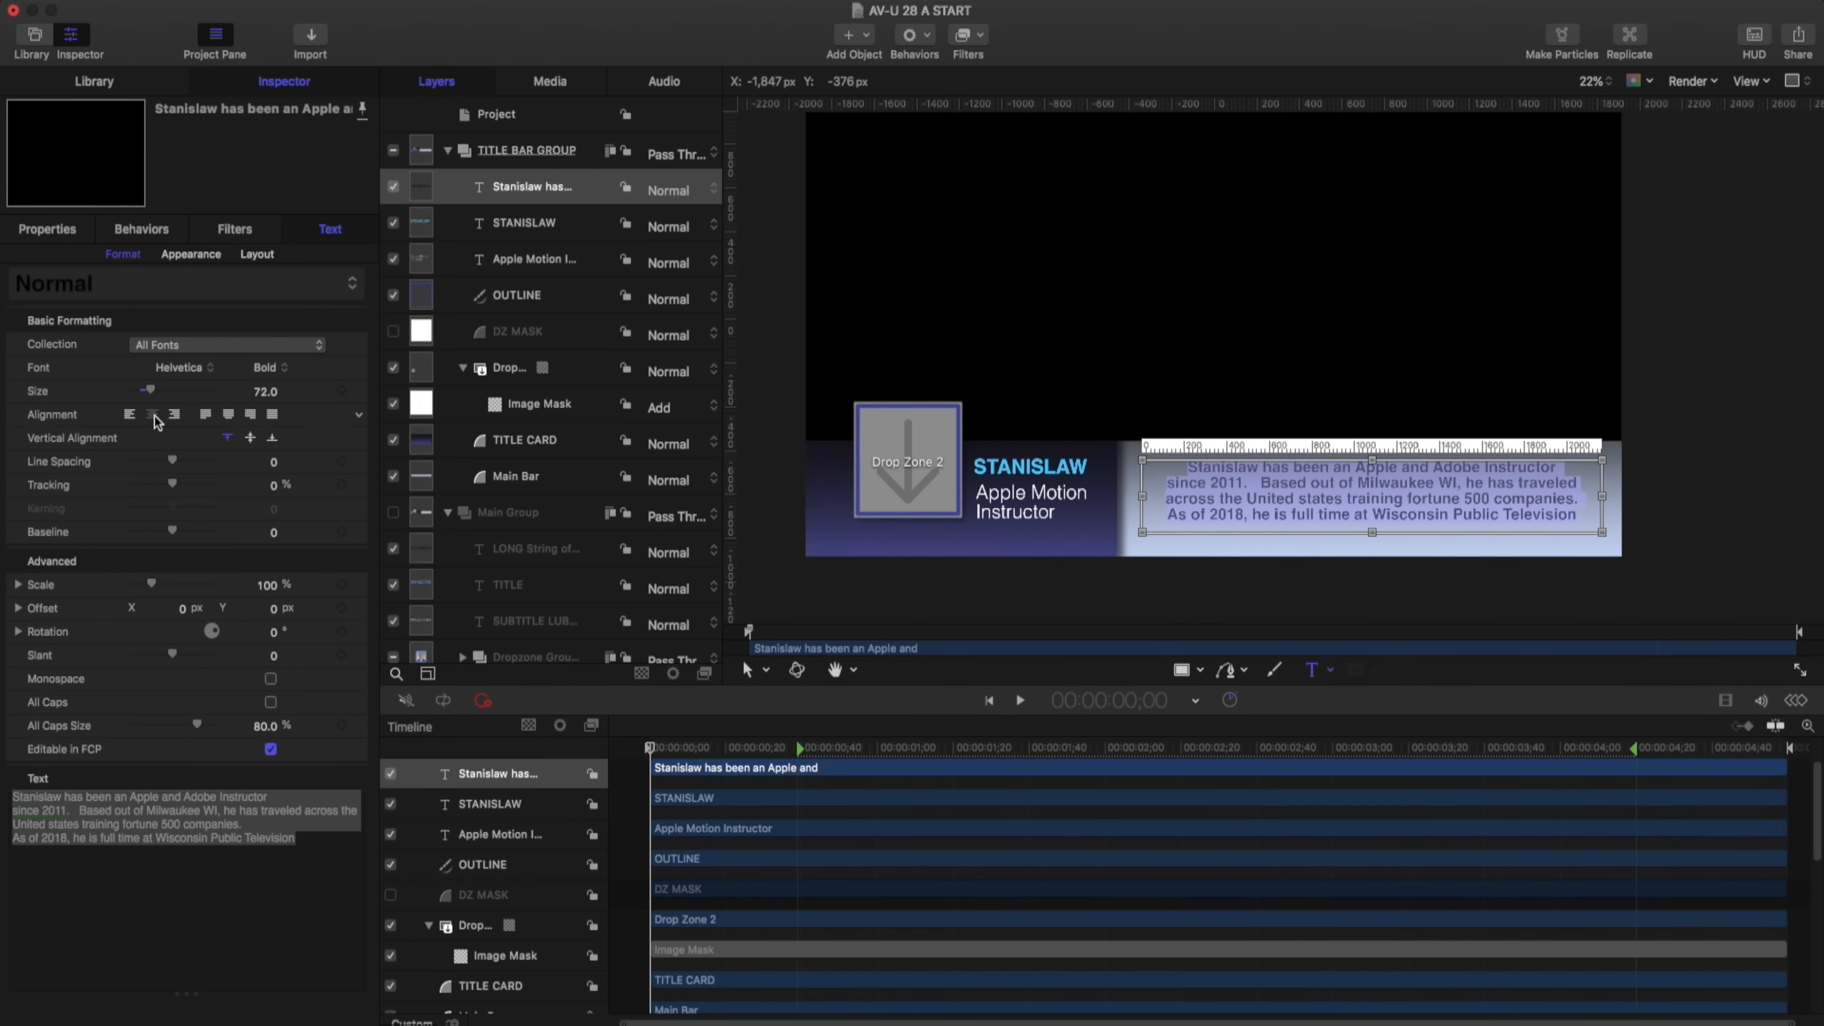
{"action": "left_click", "coordinate": [272, 416]}
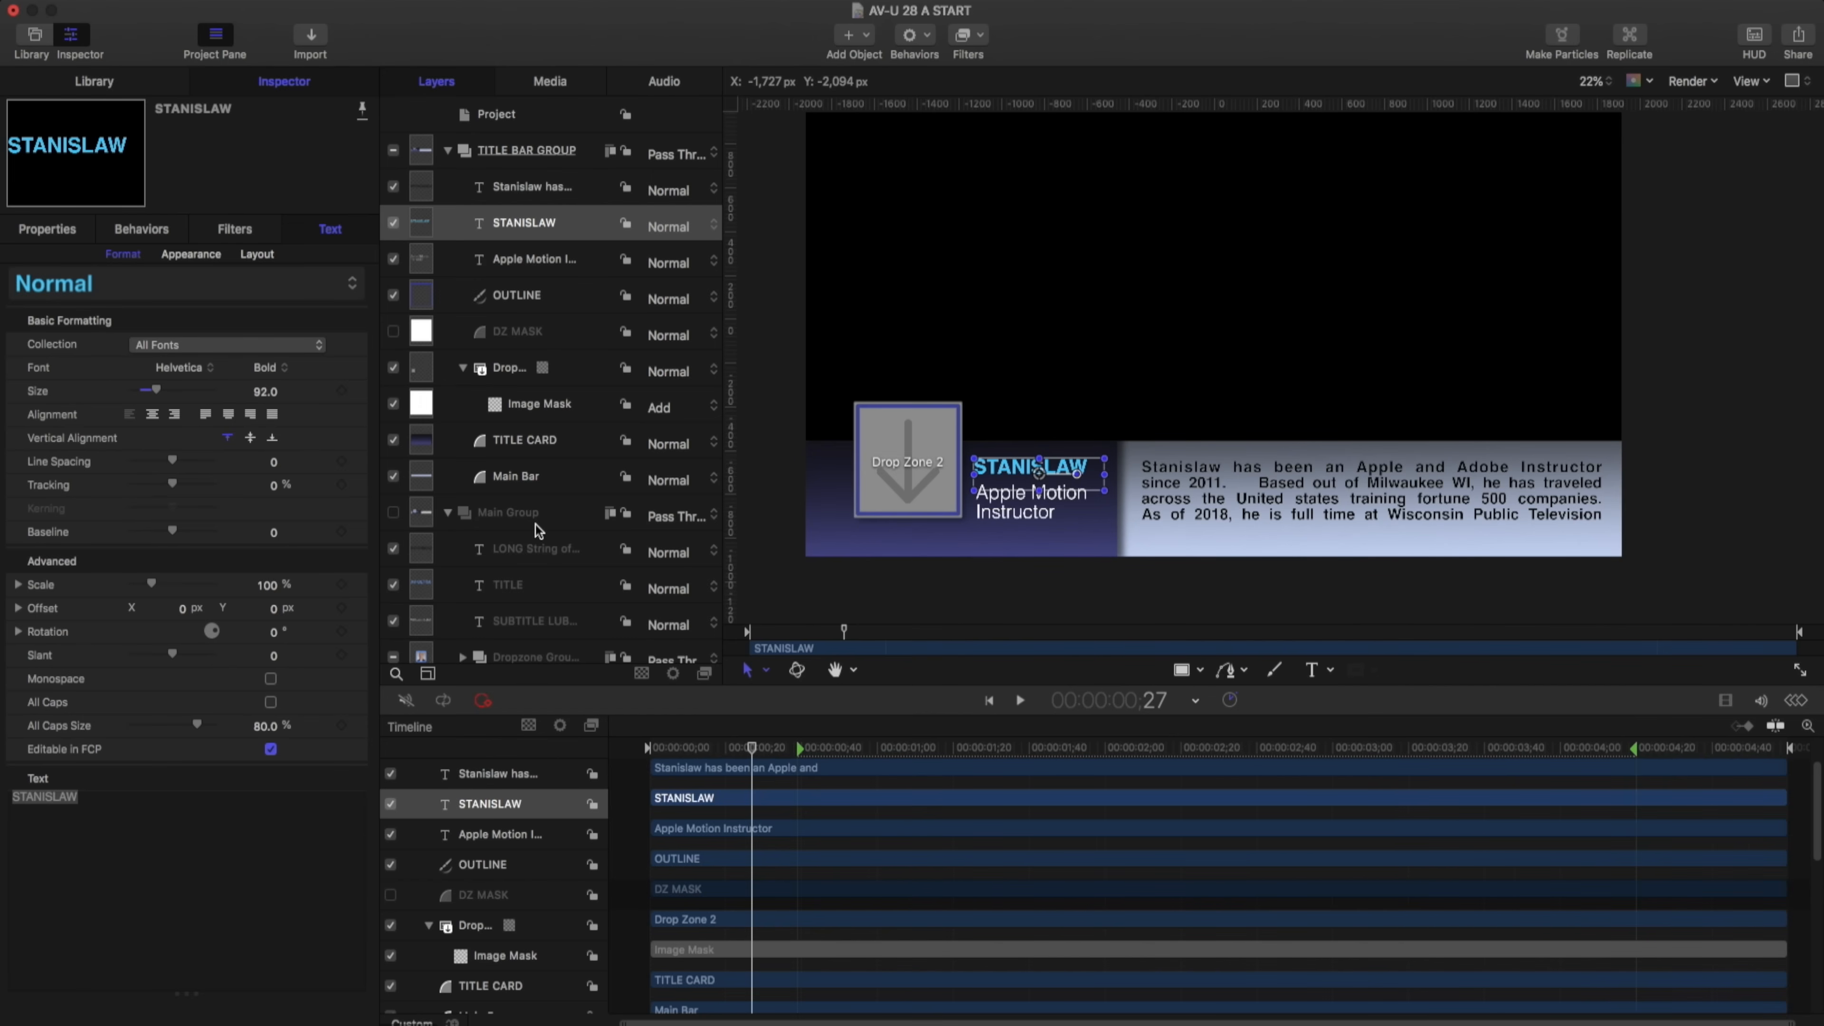
Turn on the Title Background group, collapse TITLE BAR GROUP and Main Group, and send Main Group below Title Background
{"action": "scroll", "coordinate": [535, 517], "scroll_direction": "down", "scroll_amount": 4}
{"action": "left_click", "coordinate": [393, 645]}
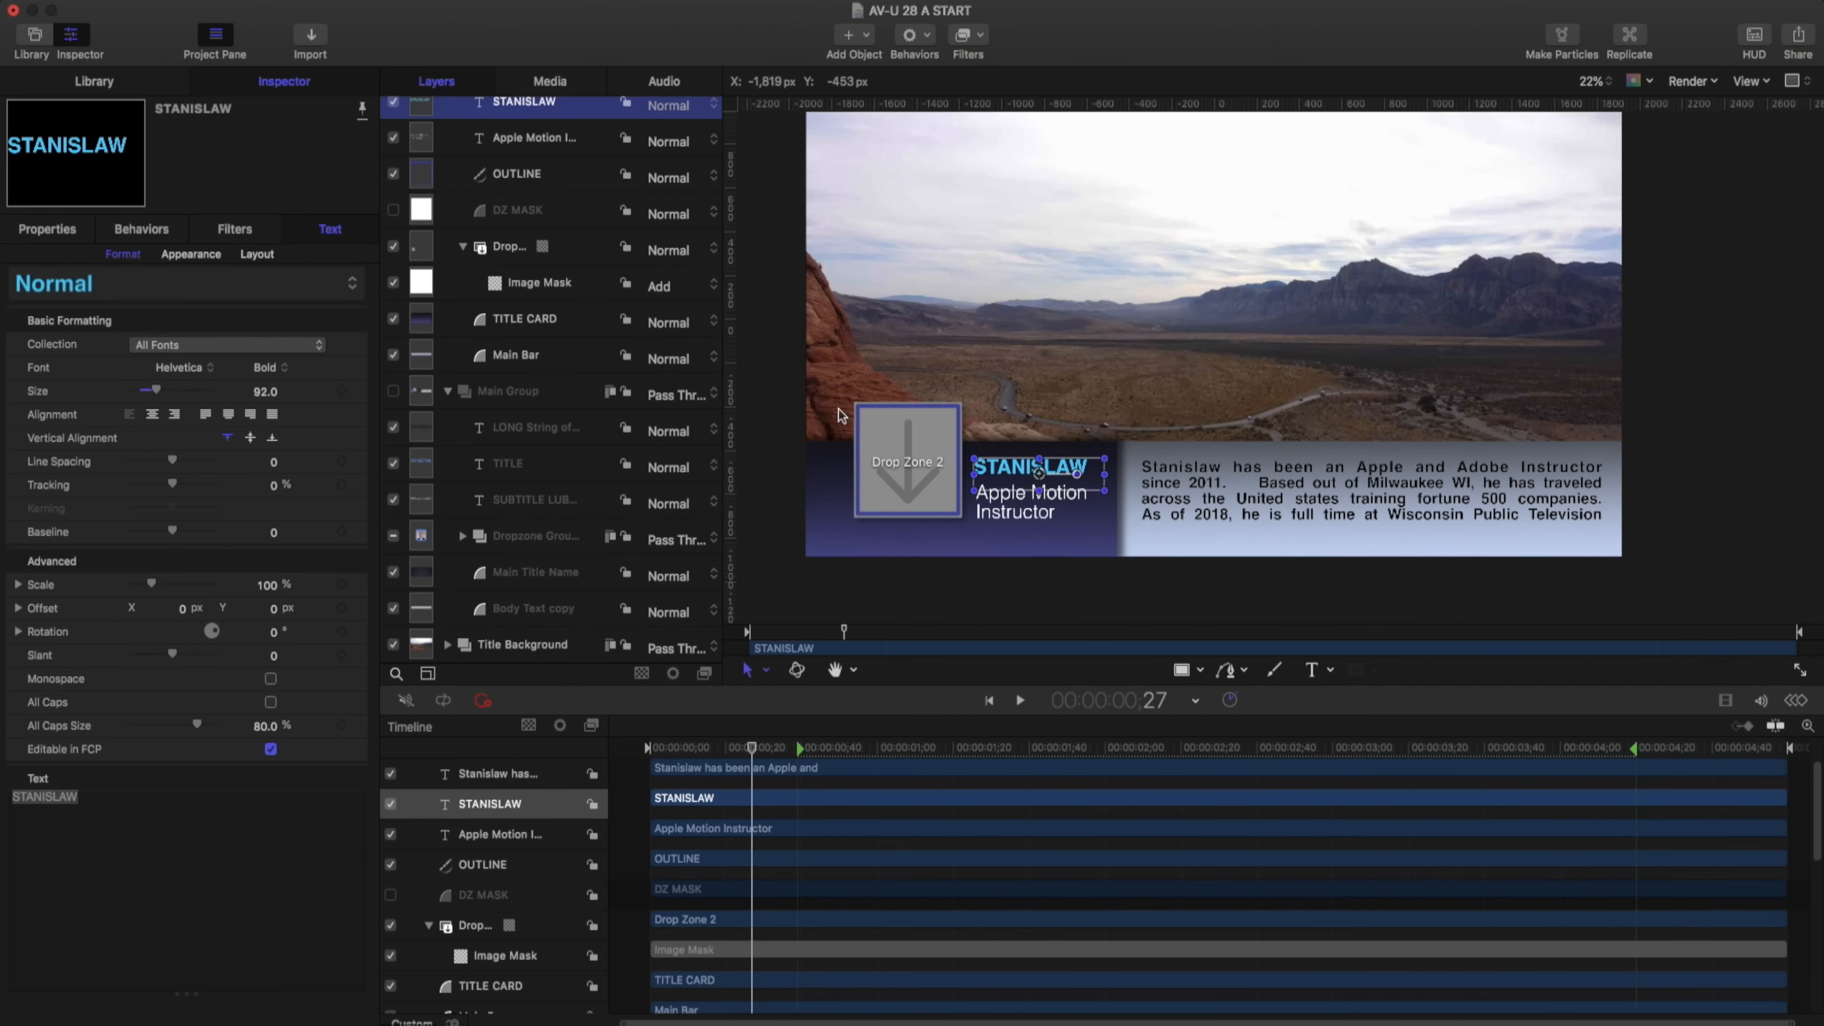
{"action": "scroll", "coordinate": [449, 216], "scroll_direction": "up", "scroll_amount": 3}
{"action": "left_click", "coordinate": [447, 150]}
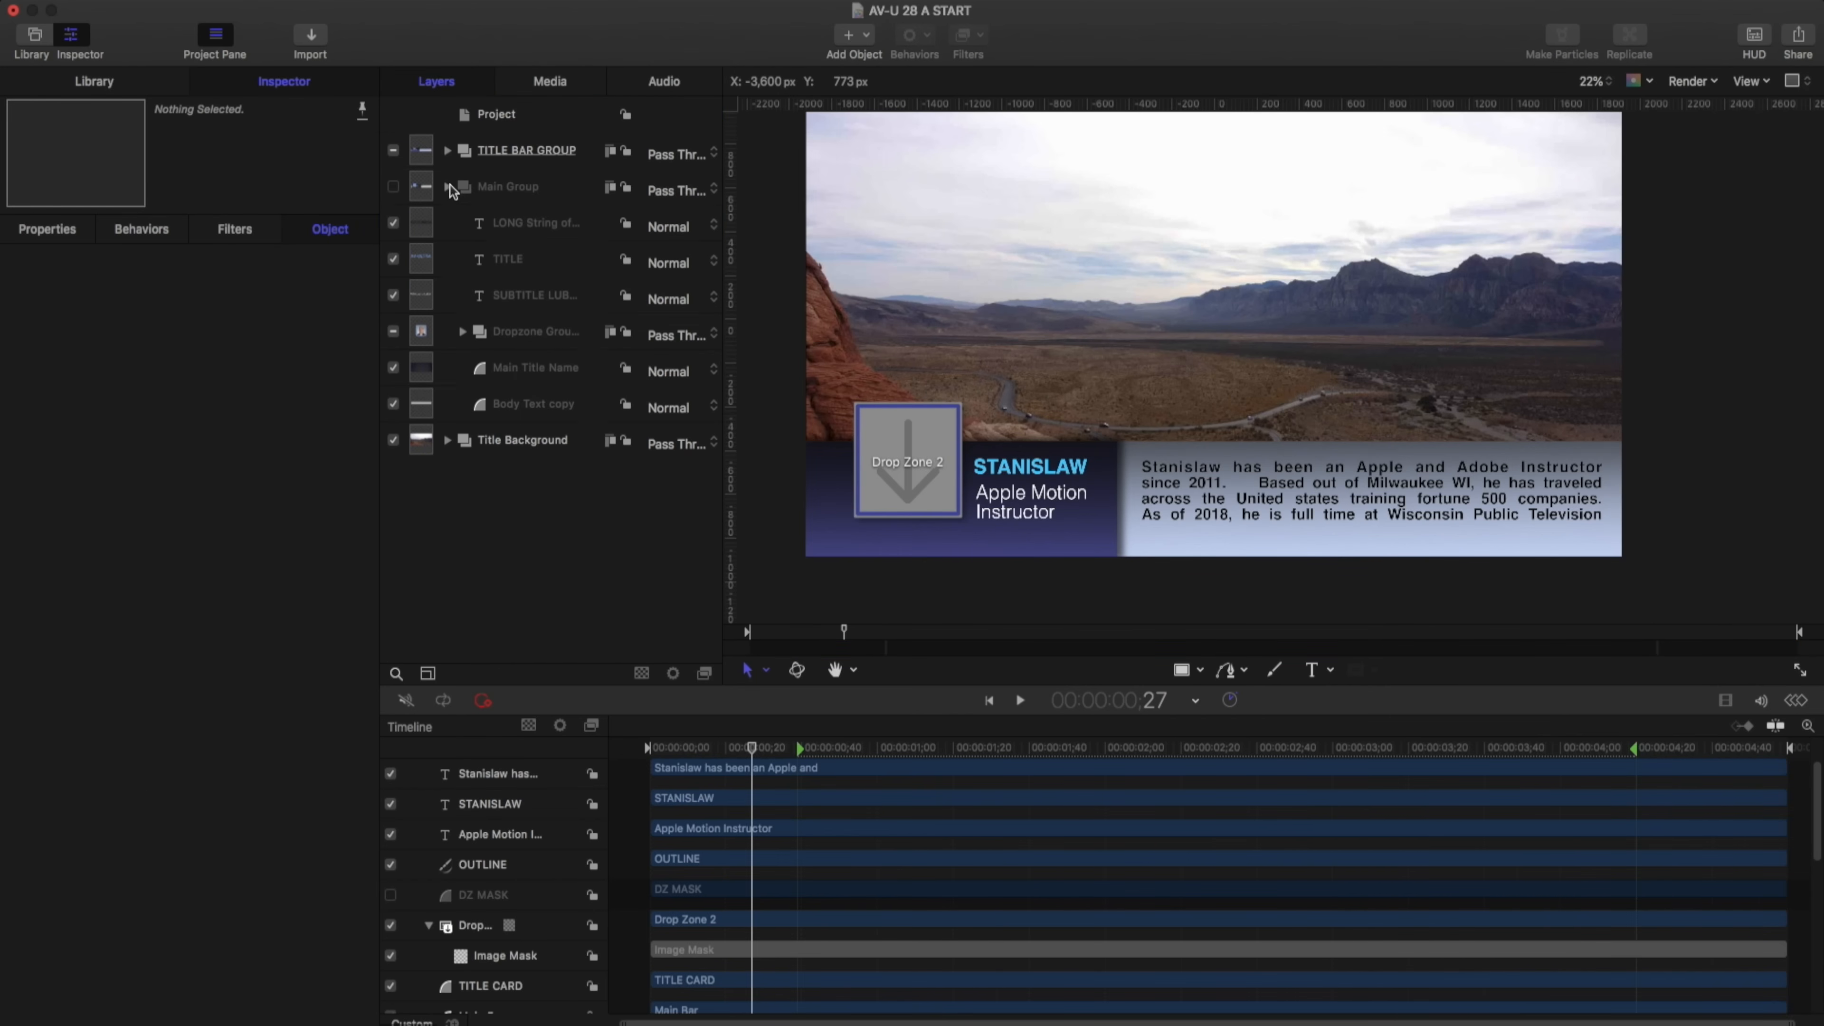
{"action": "left_click", "coordinate": [450, 185]}
{"action": "left_click", "coordinate": [517, 191]}
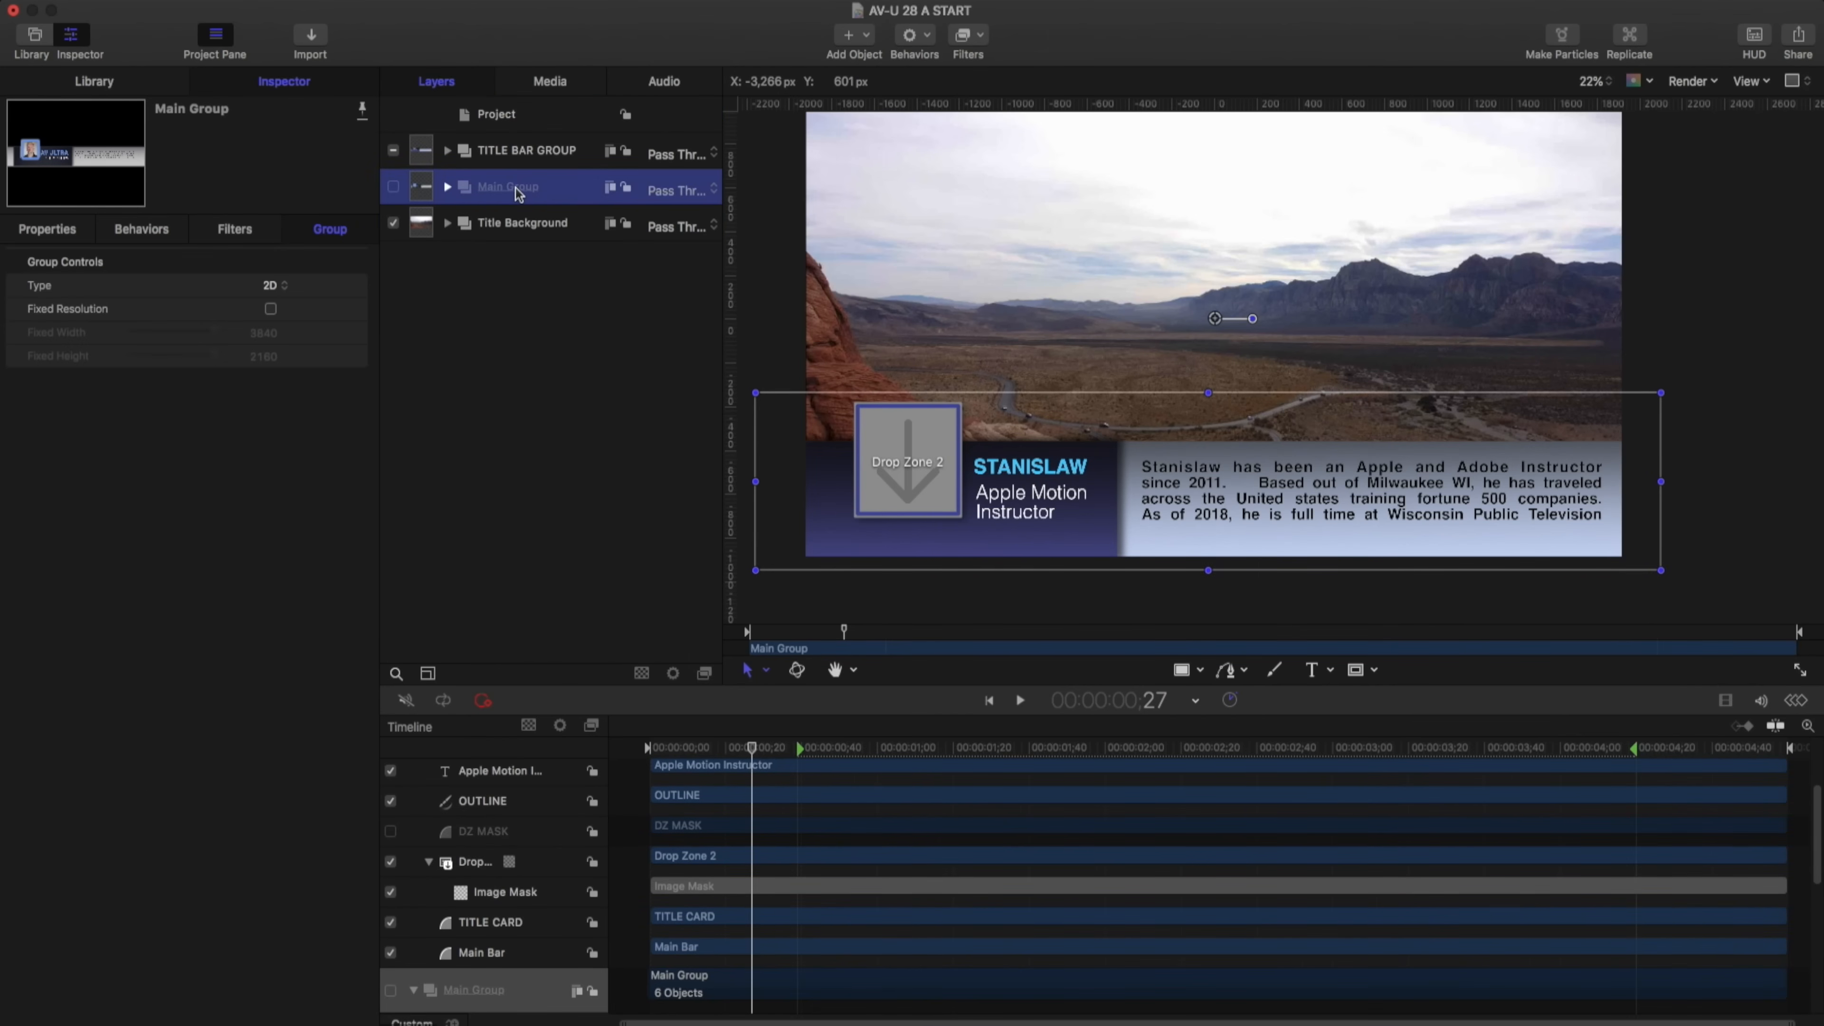
{"action": "key", "text": "super+bracketleft"}
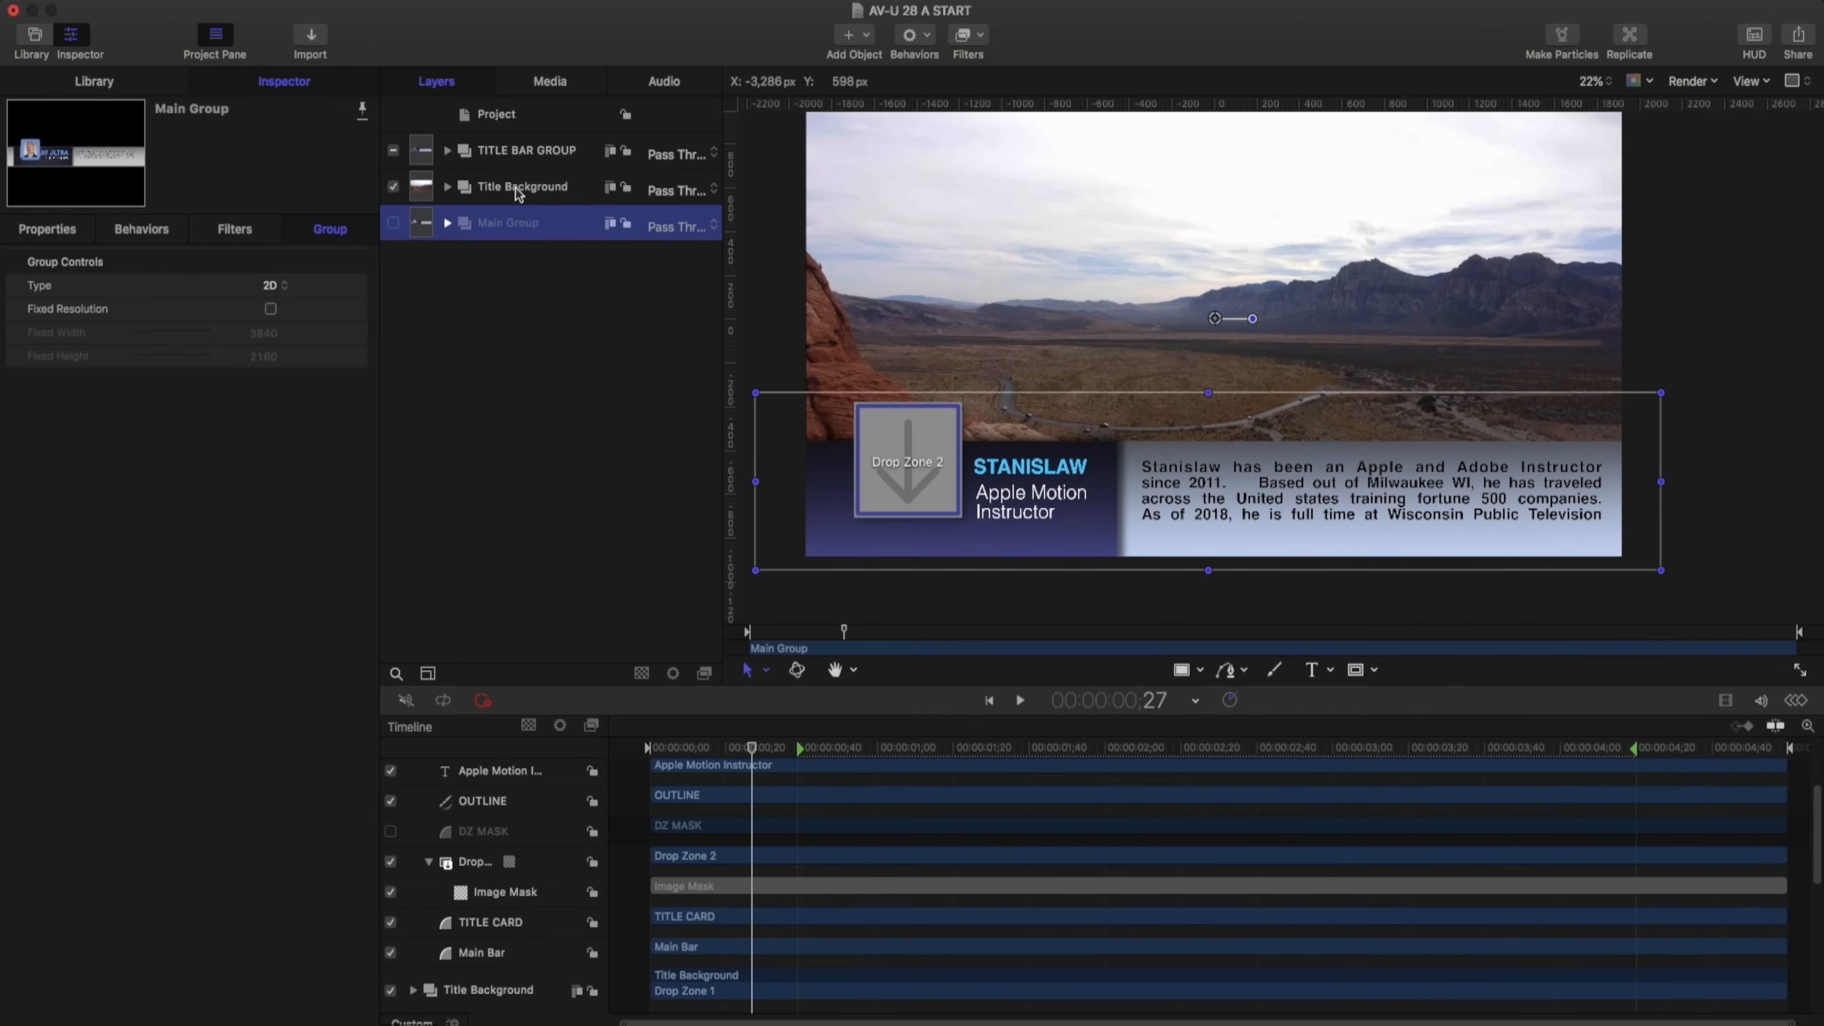
Keyframe TITLE BAR GROUP's Position to 0 px at frame 38 and Y to about -820 px at frame 2
{"action": "left_click", "coordinate": [515, 188]}
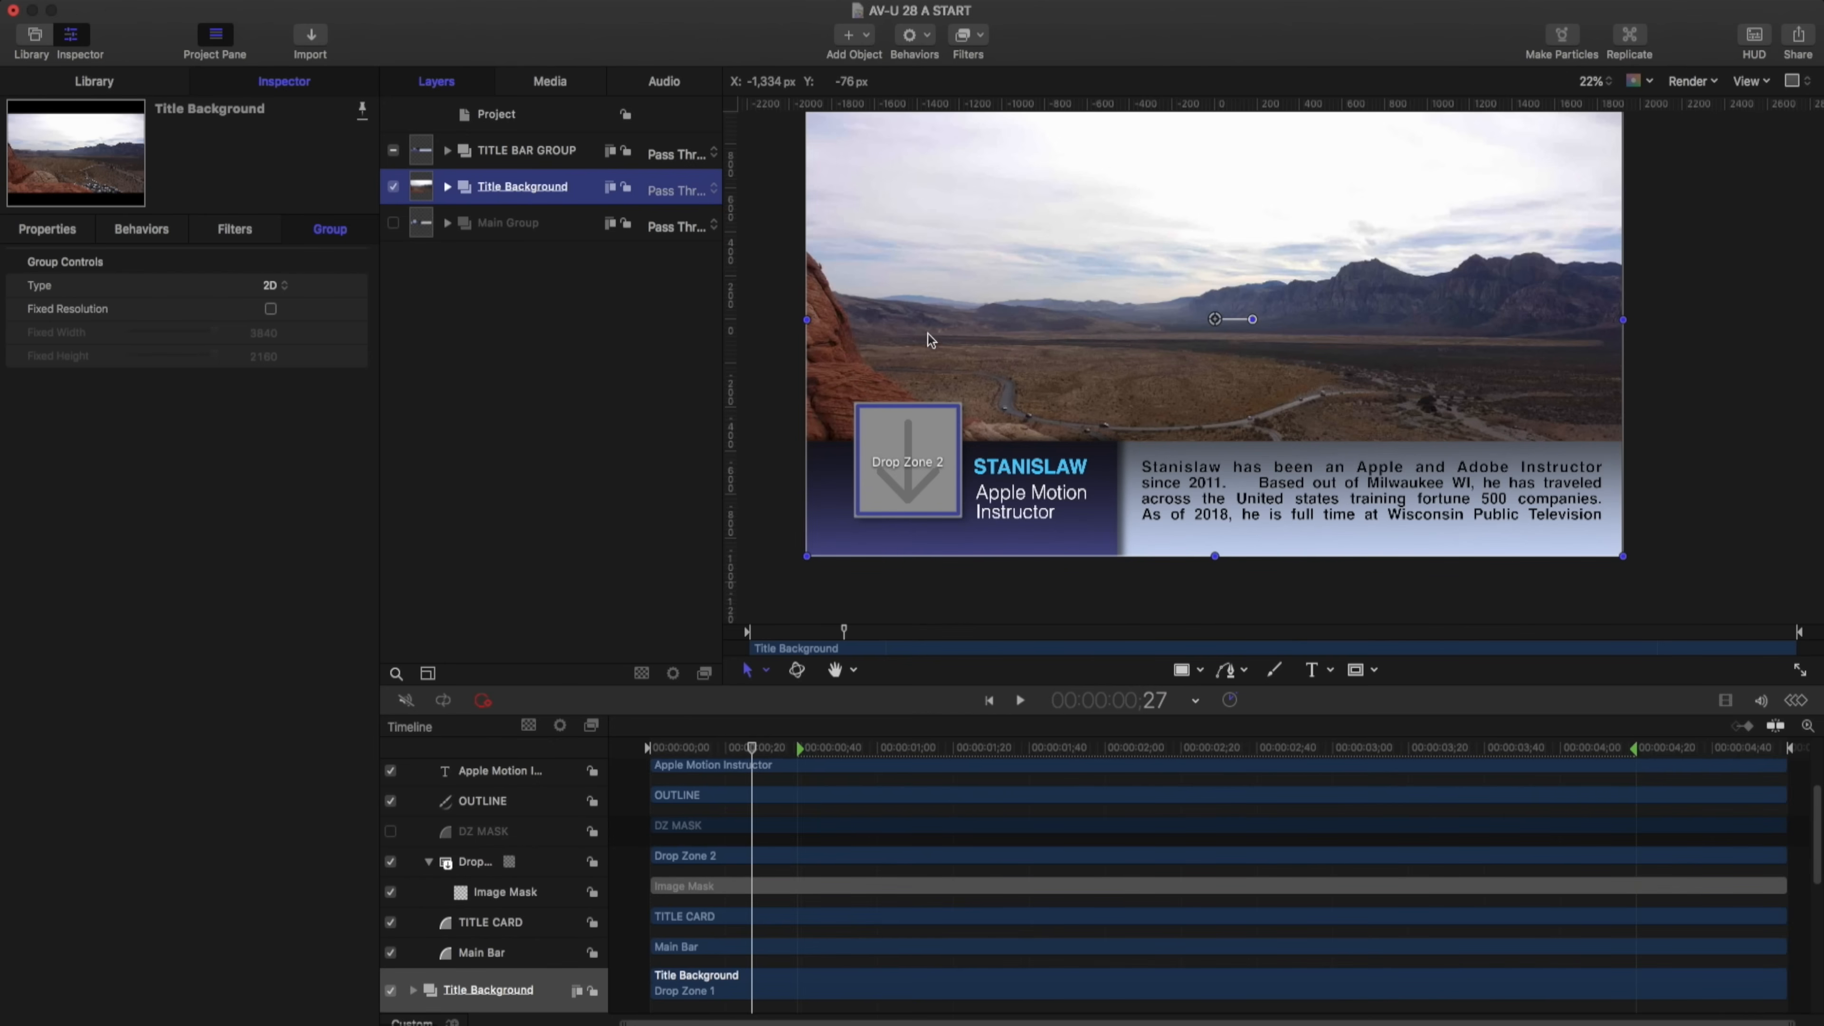
{"action": "left_click_drag", "start_coordinate": [899, 276], "coordinate": [925, 328]}
{"action": "left_click", "coordinate": [1020, 525]}
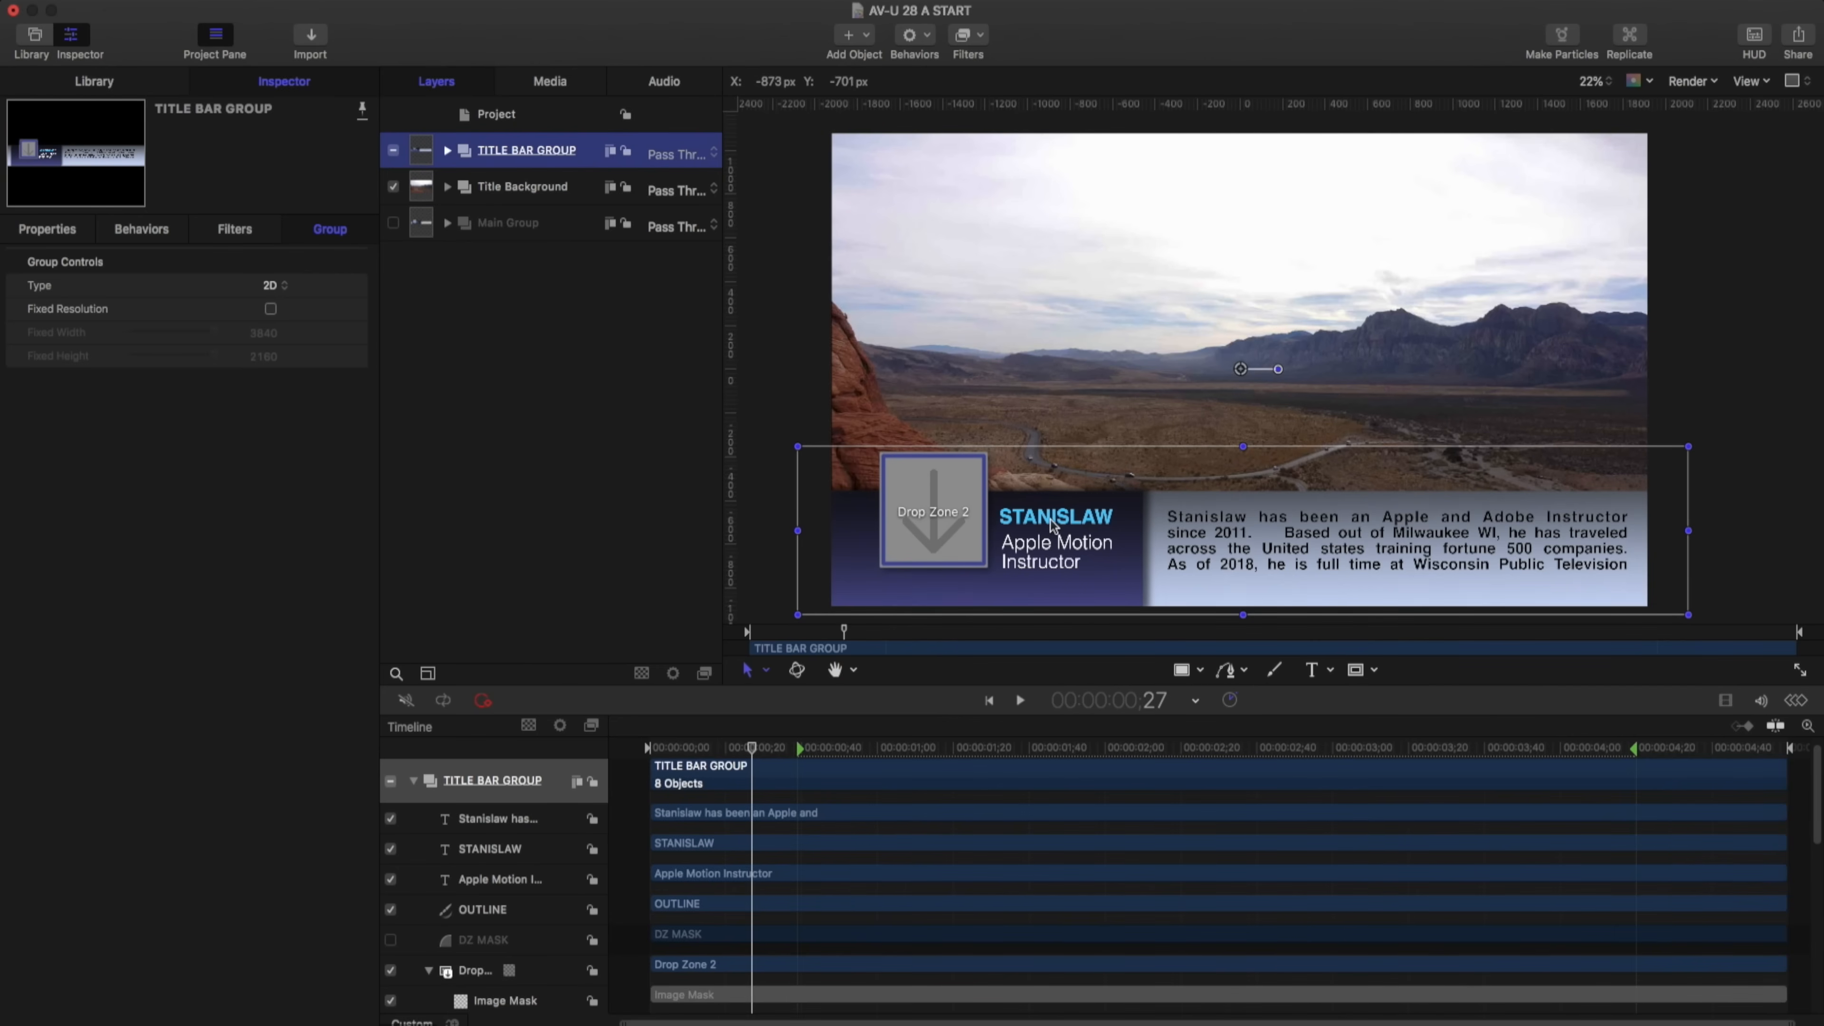
{"action": "mouse_move", "coordinate": [752, 746]}
{"action": "left_mouse_down"}
{"action": "mouse_move", "coordinate": [801, 724]}
{"action": "mouse_move", "coordinate": [1771, 744]}
{"action": "mouse_move", "coordinate": [614, 727]}
{"action": "mouse_move", "coordinate": [748, 733]}
{"action": "left_mouse_up"}
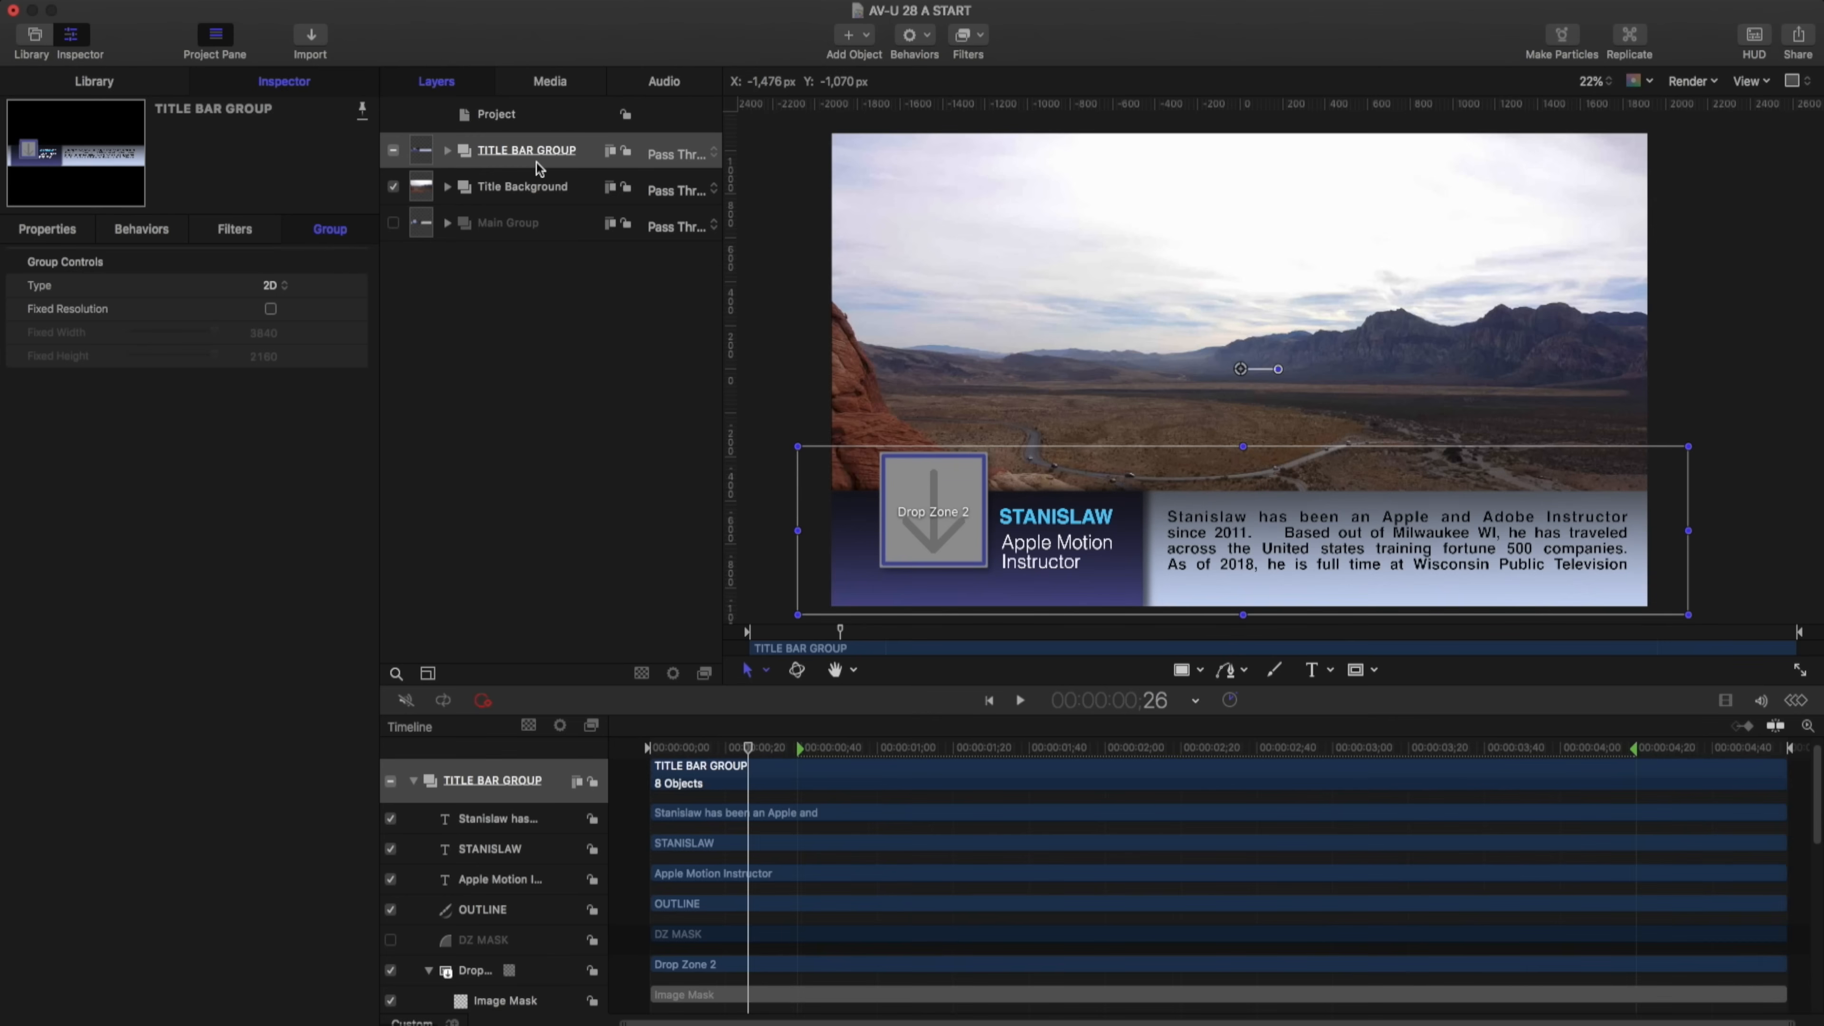
{"action": "left_click", "coordinate": [561, 162]}
{"action": "left_click_drag", "start_coordinate": [748, 746], "coordinate": [795, 747]}
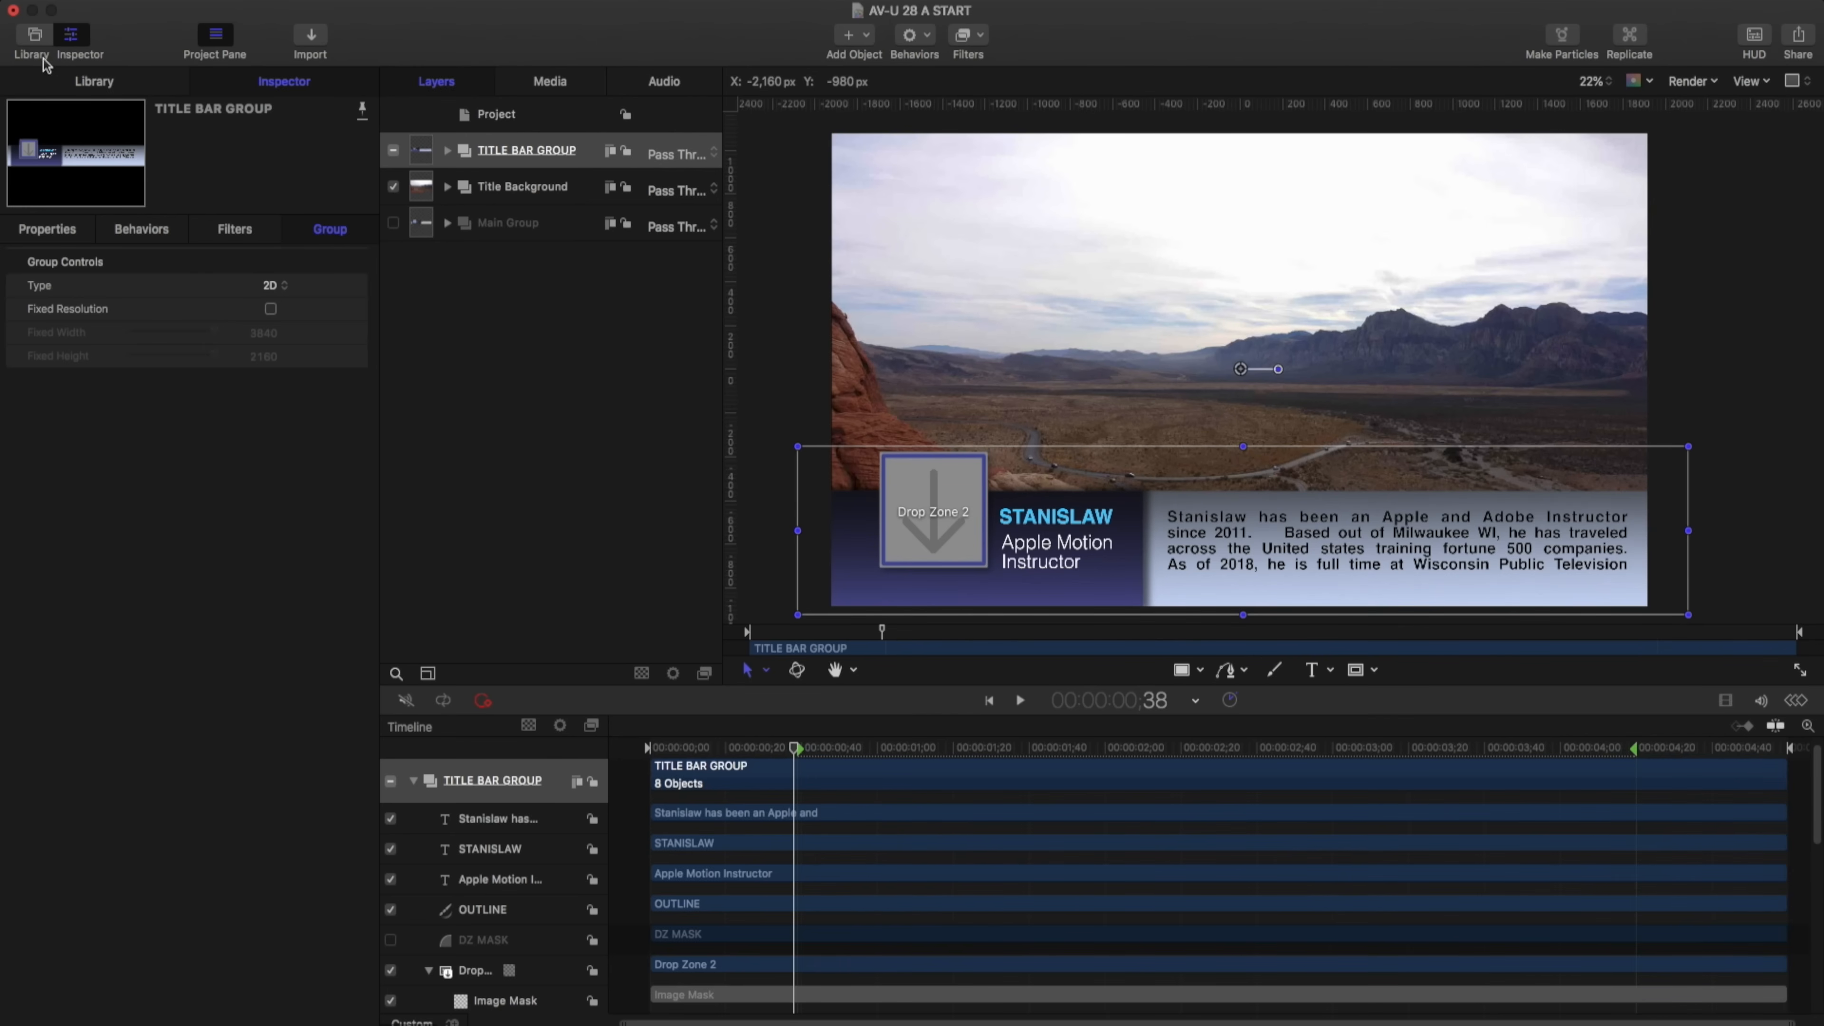
{"action": "key", "text": "F1"}
{"action": "left_click_drag", "start_coordinate": [797, 751], "coordinate": [656, 752]}
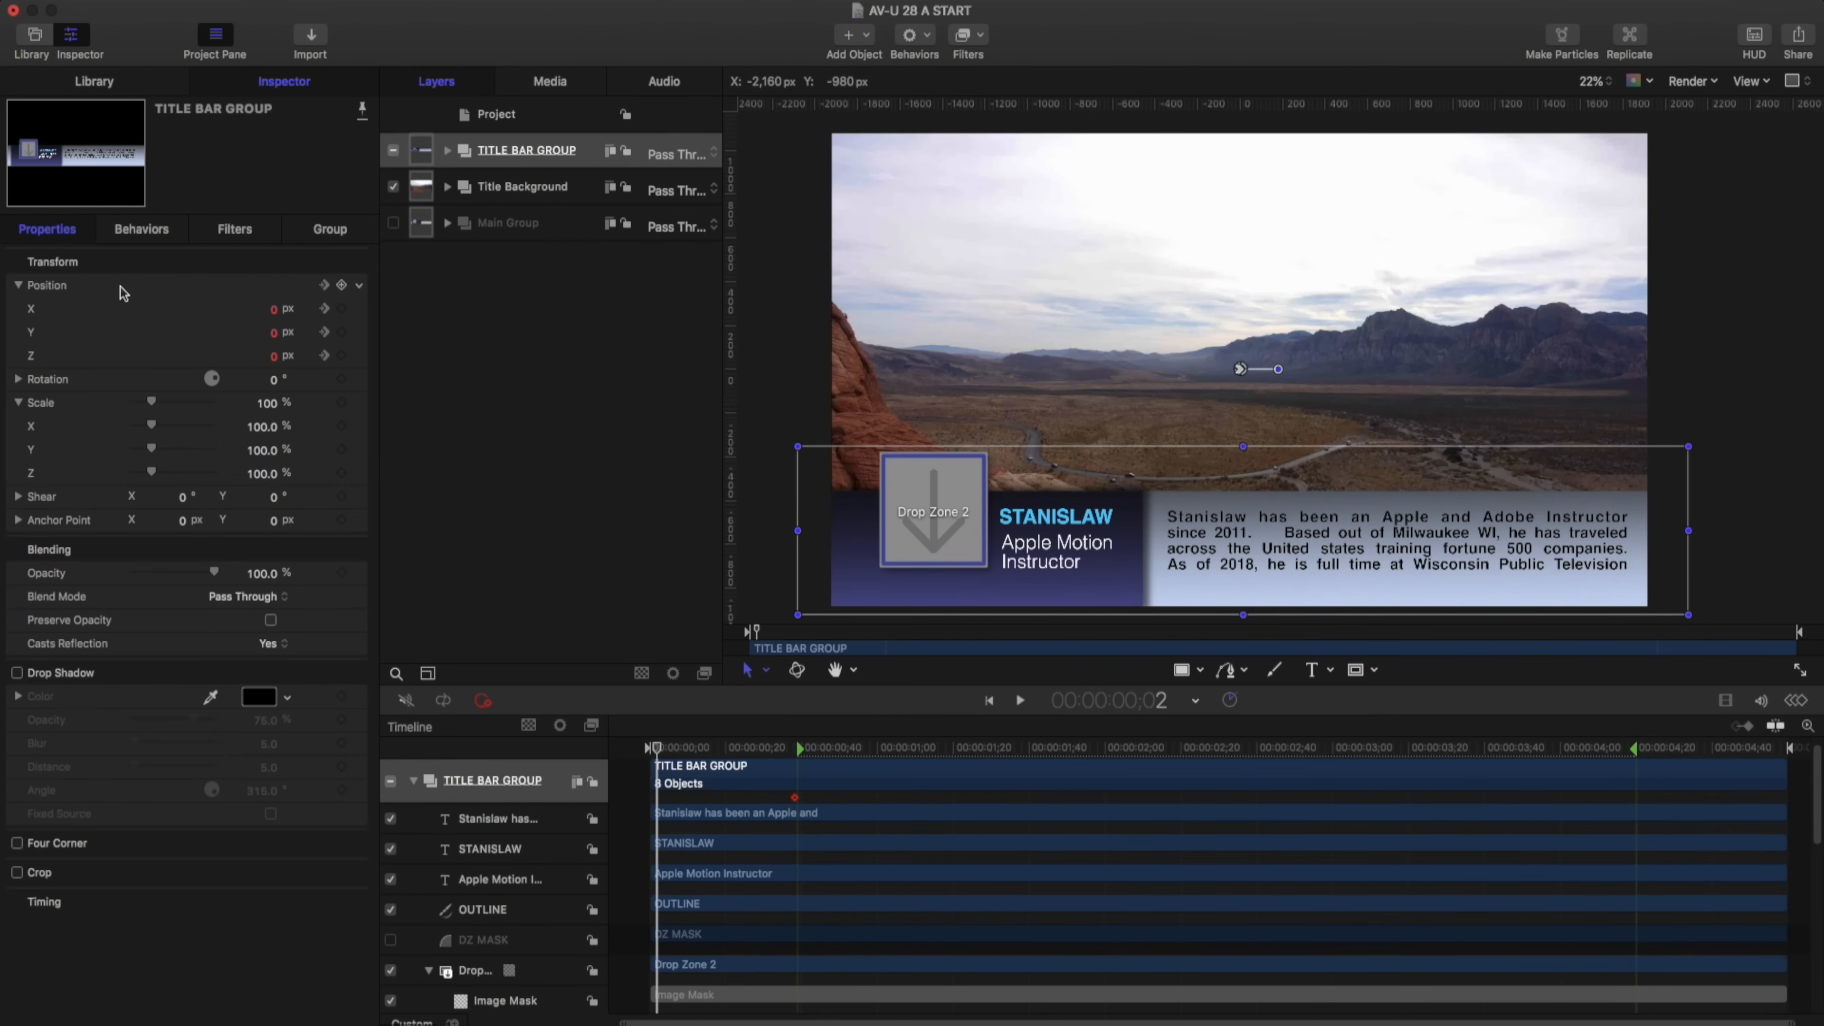
{"action": "mouse_move", "coordinate": [267, 332]}
{"action": "left_mouse_down"}
{"action": "mouse_move", "coordinate": [268, 355]}
{"action": "mouse_move", "coordinate": [270, 332]}
{"action": "left_mouse_up"}
Preview the bar's rise into frame and disable the Position animation of TITLE BAR GROUP
{"action": "key", "text": "space"}
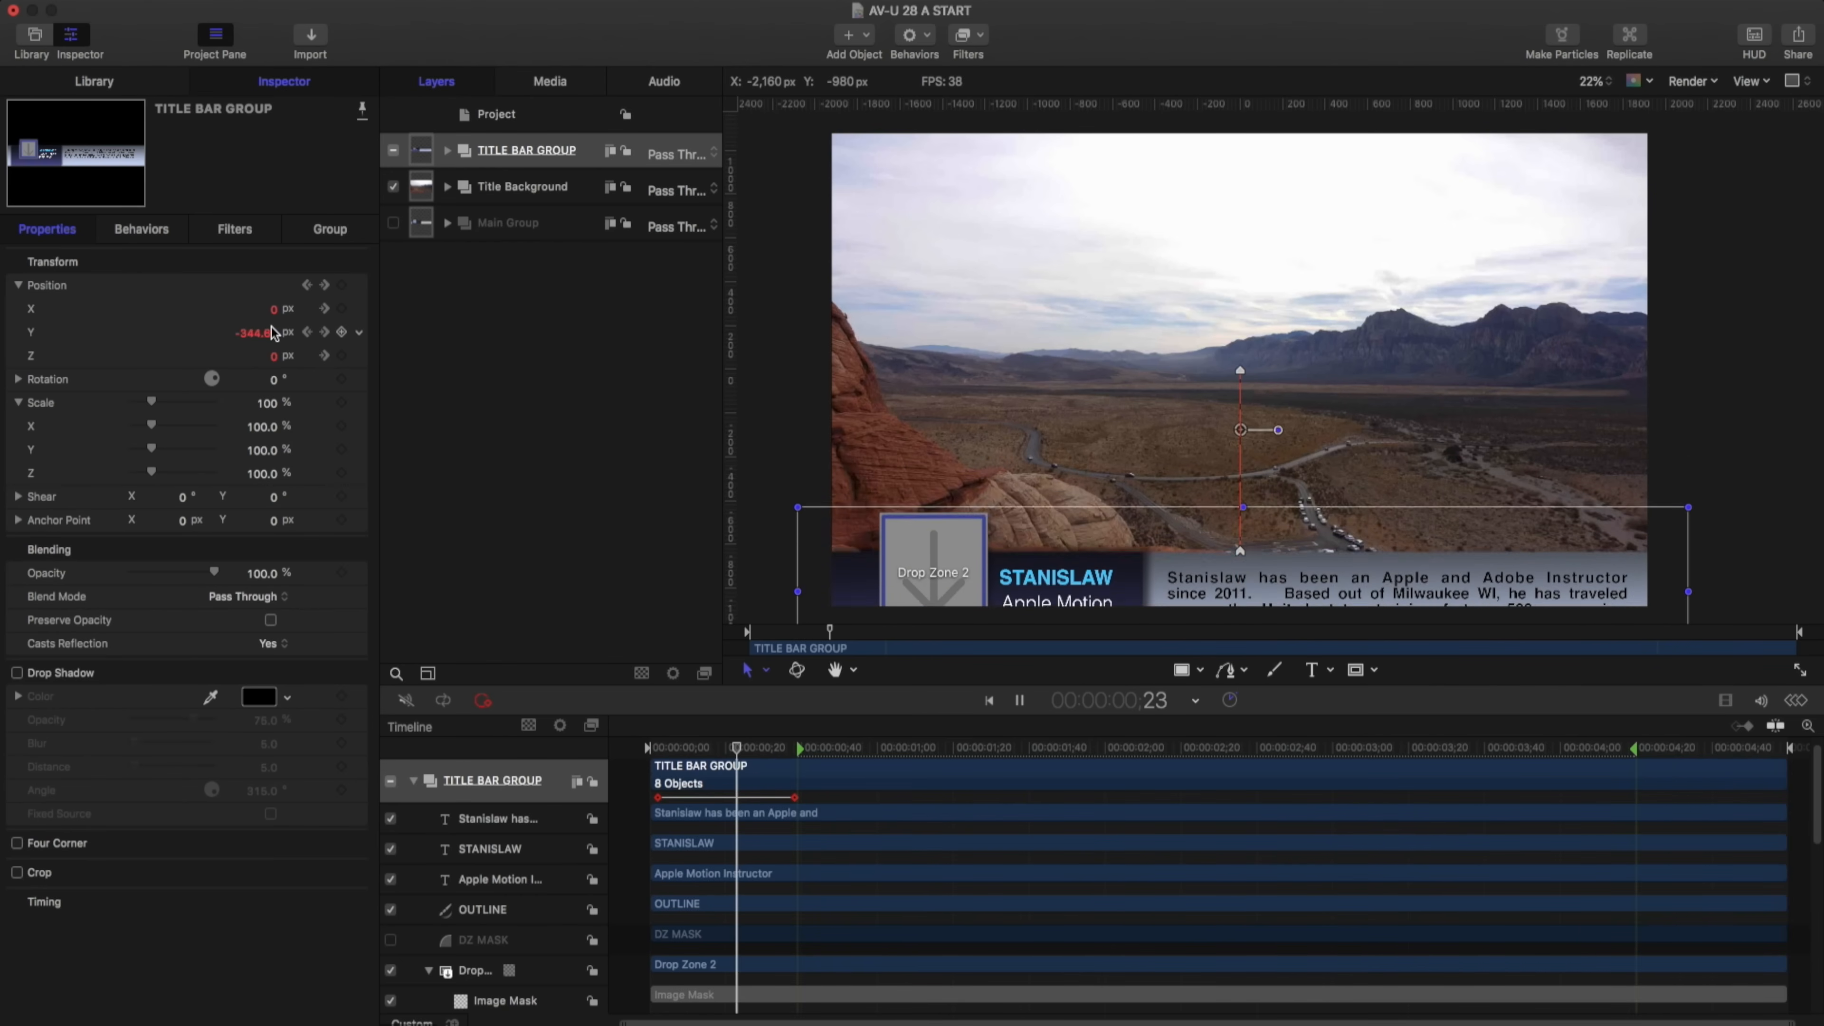
{"action": "left_click", "coordinate": [664, 748]}
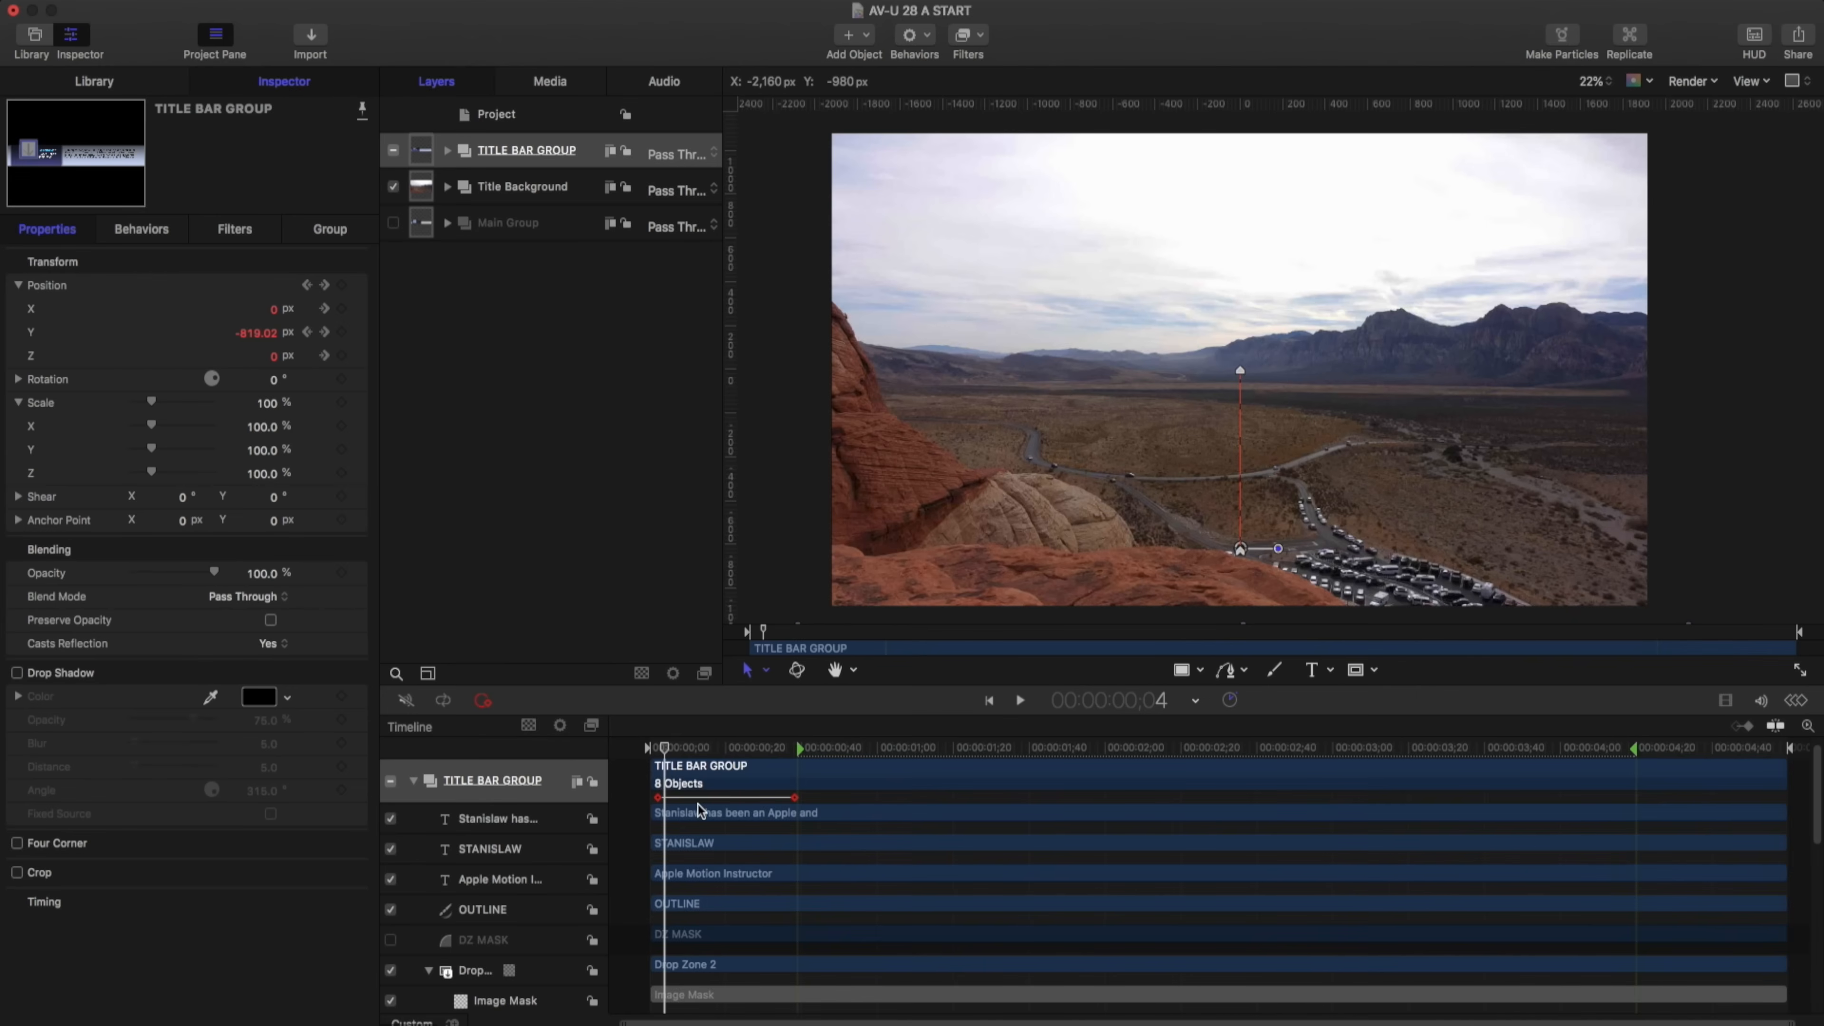
{"action": "left_click_drag", "start_coordinate": [664, 747], "coordinate": [789, 740]}
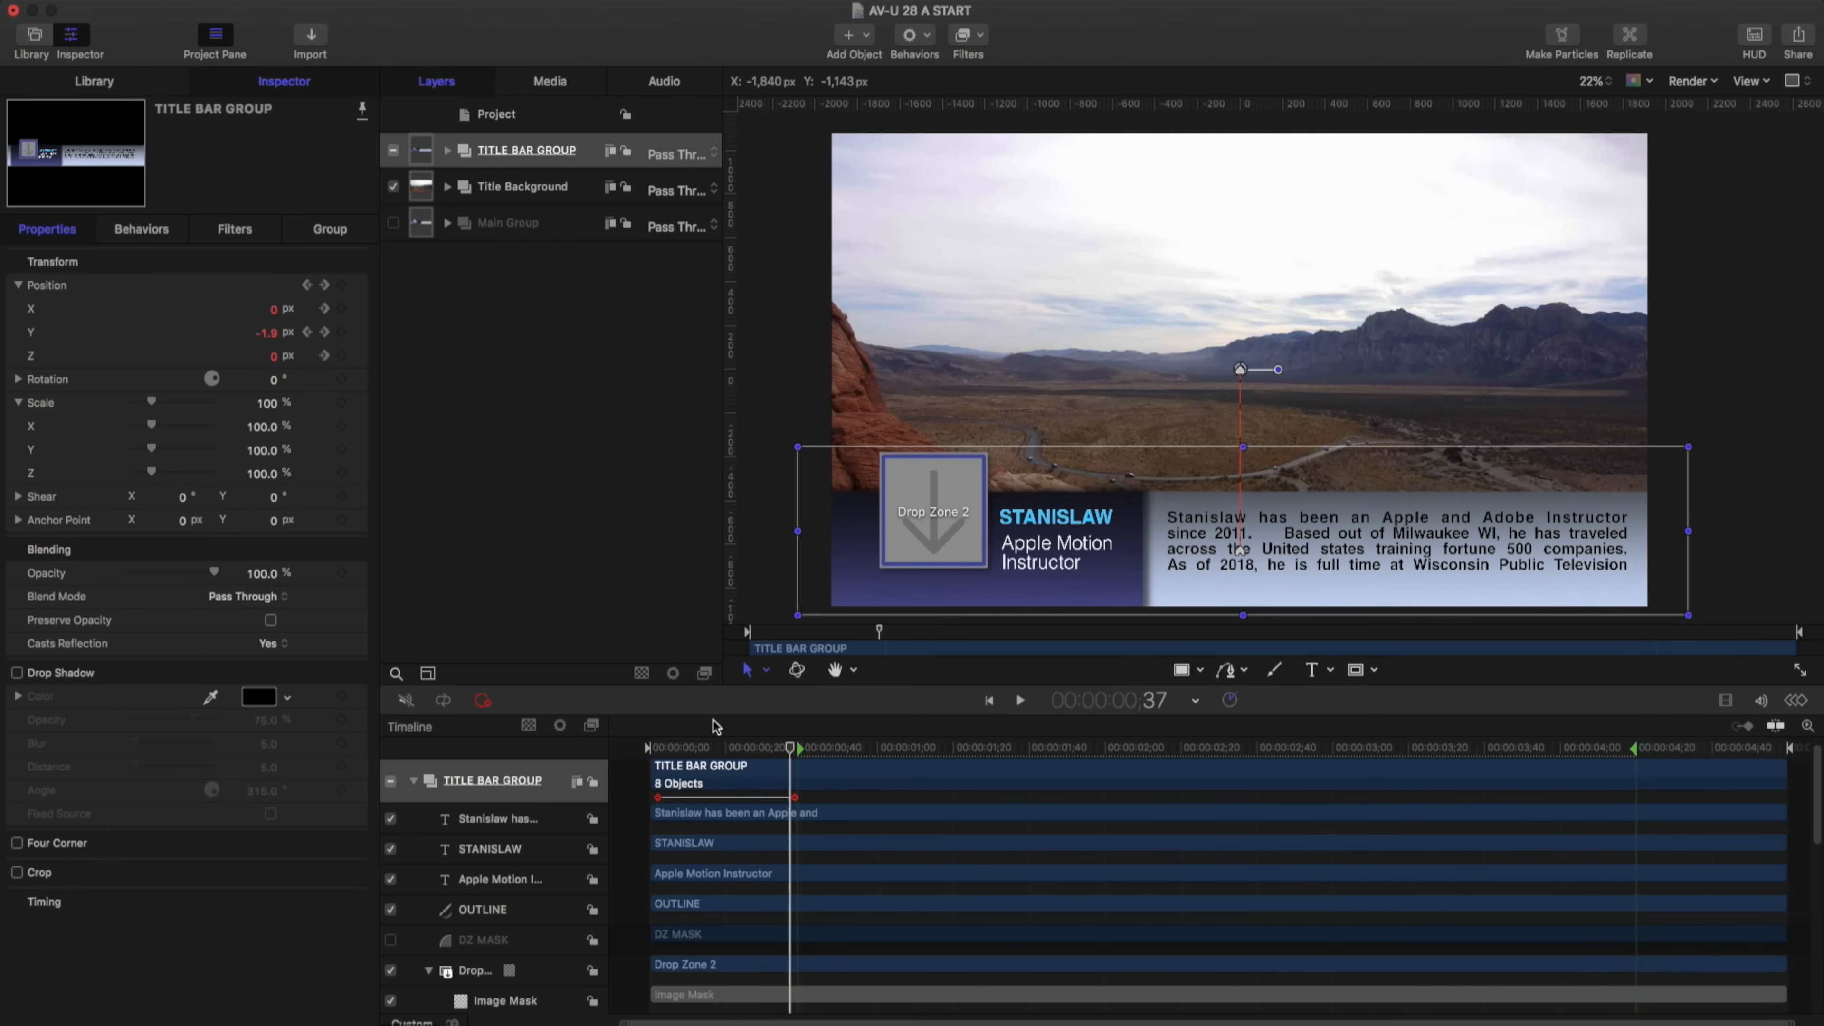
{"action": "mouse_move", "coordinate": [793, 747]}
{"action": "left_mouse_down"}
{"action": "mouse_move", "coordinate": [678, 752]}
{"action": "mouse_move", "coordinate": [801, 761]}
{"action": "left_mouse_up"}
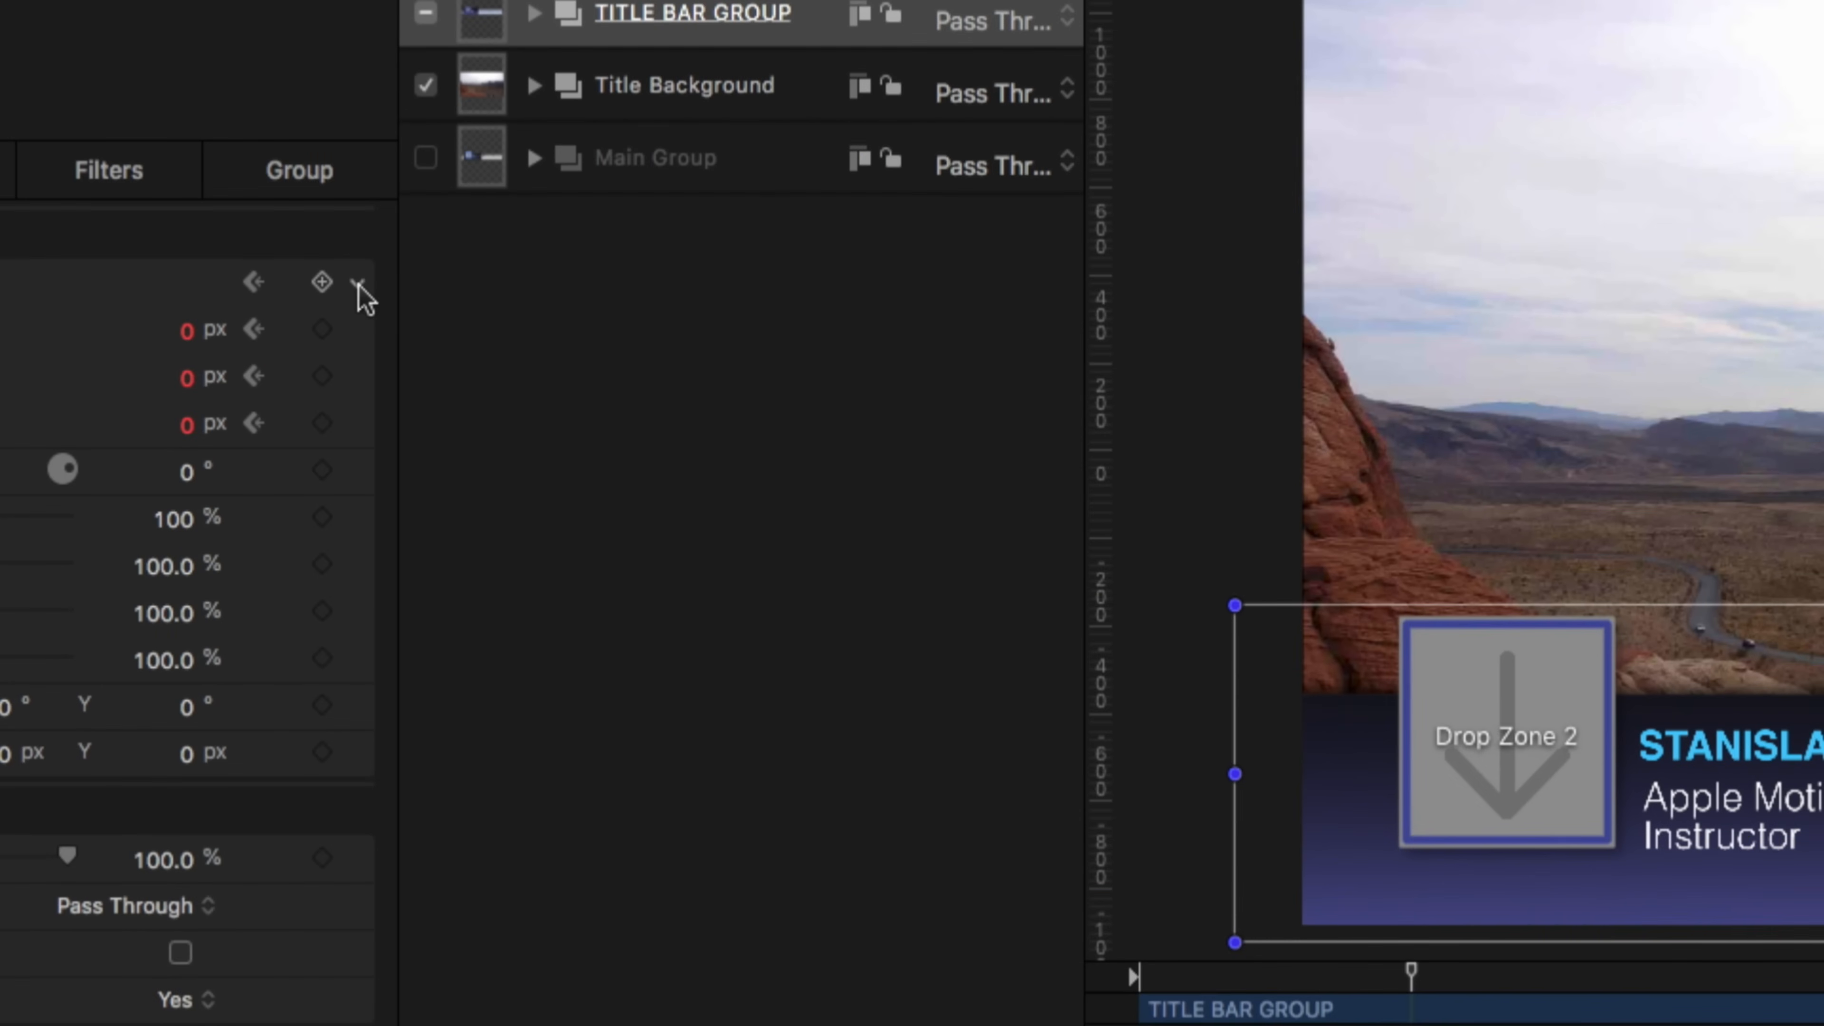
{"action": "left_click", "coordinate": [358, 284]}
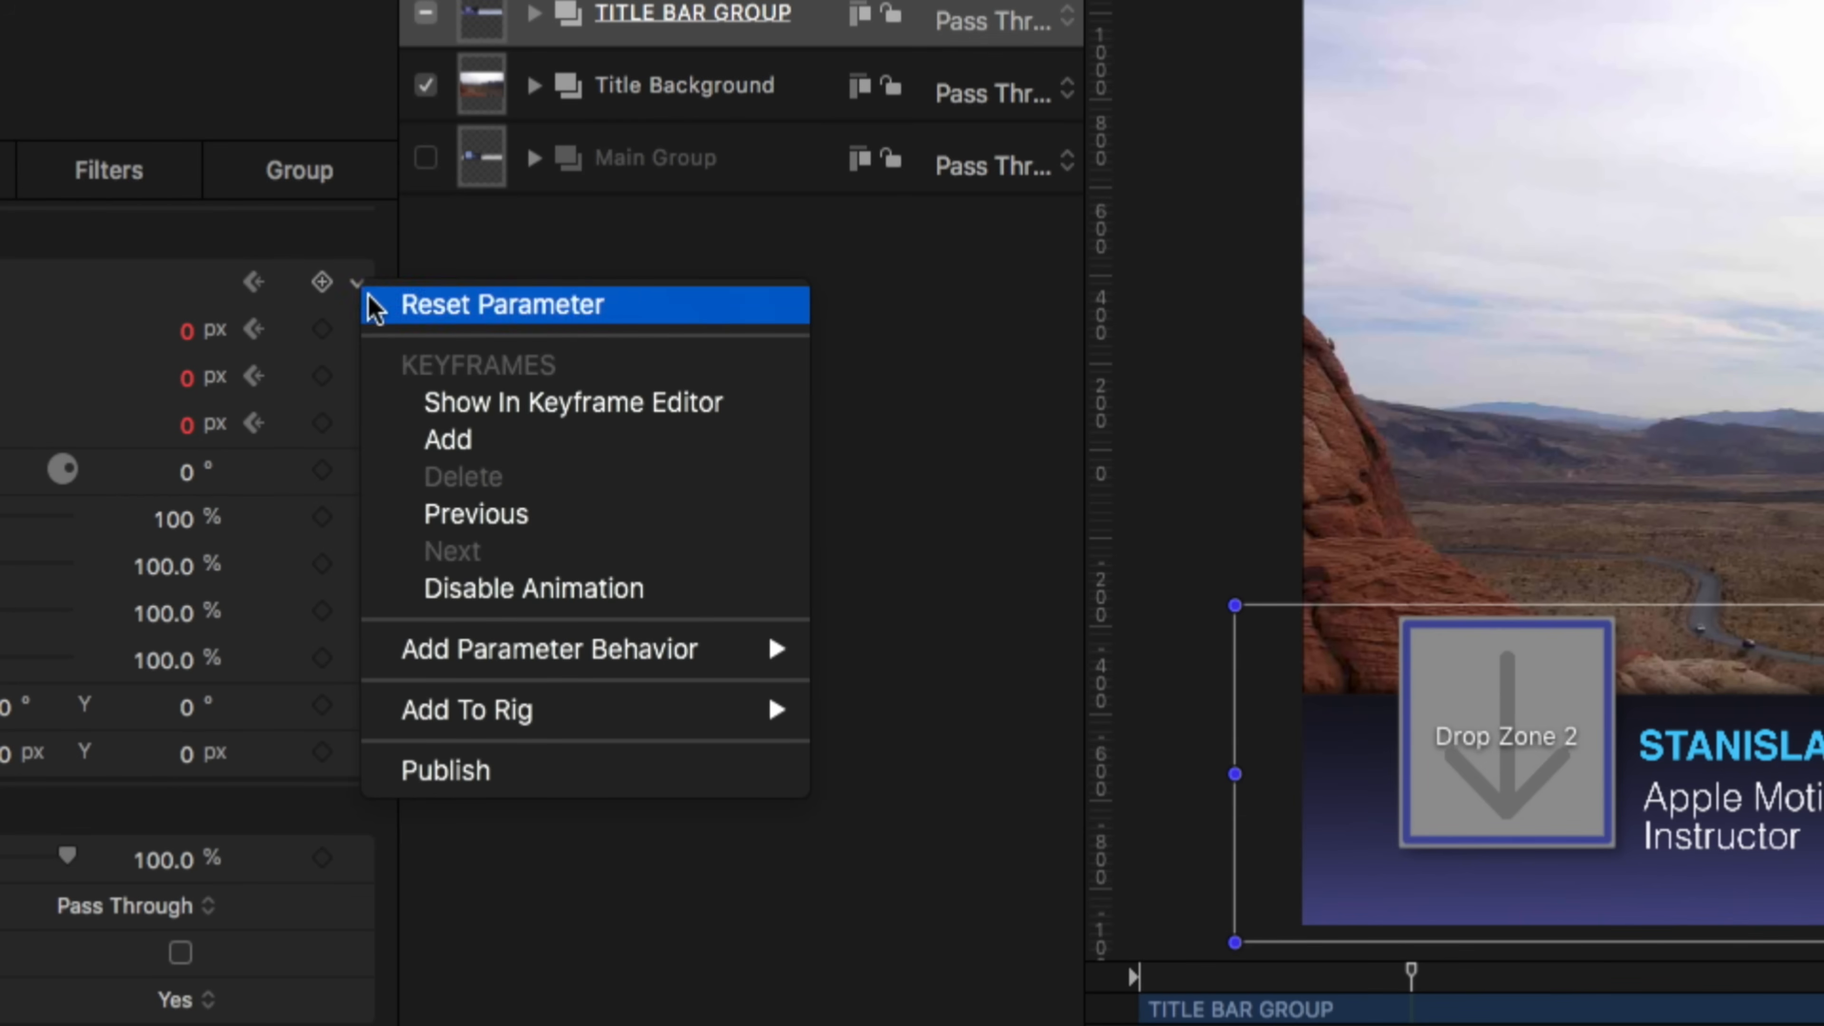
{"action": "left_click", "coordinate": [511, 602]}
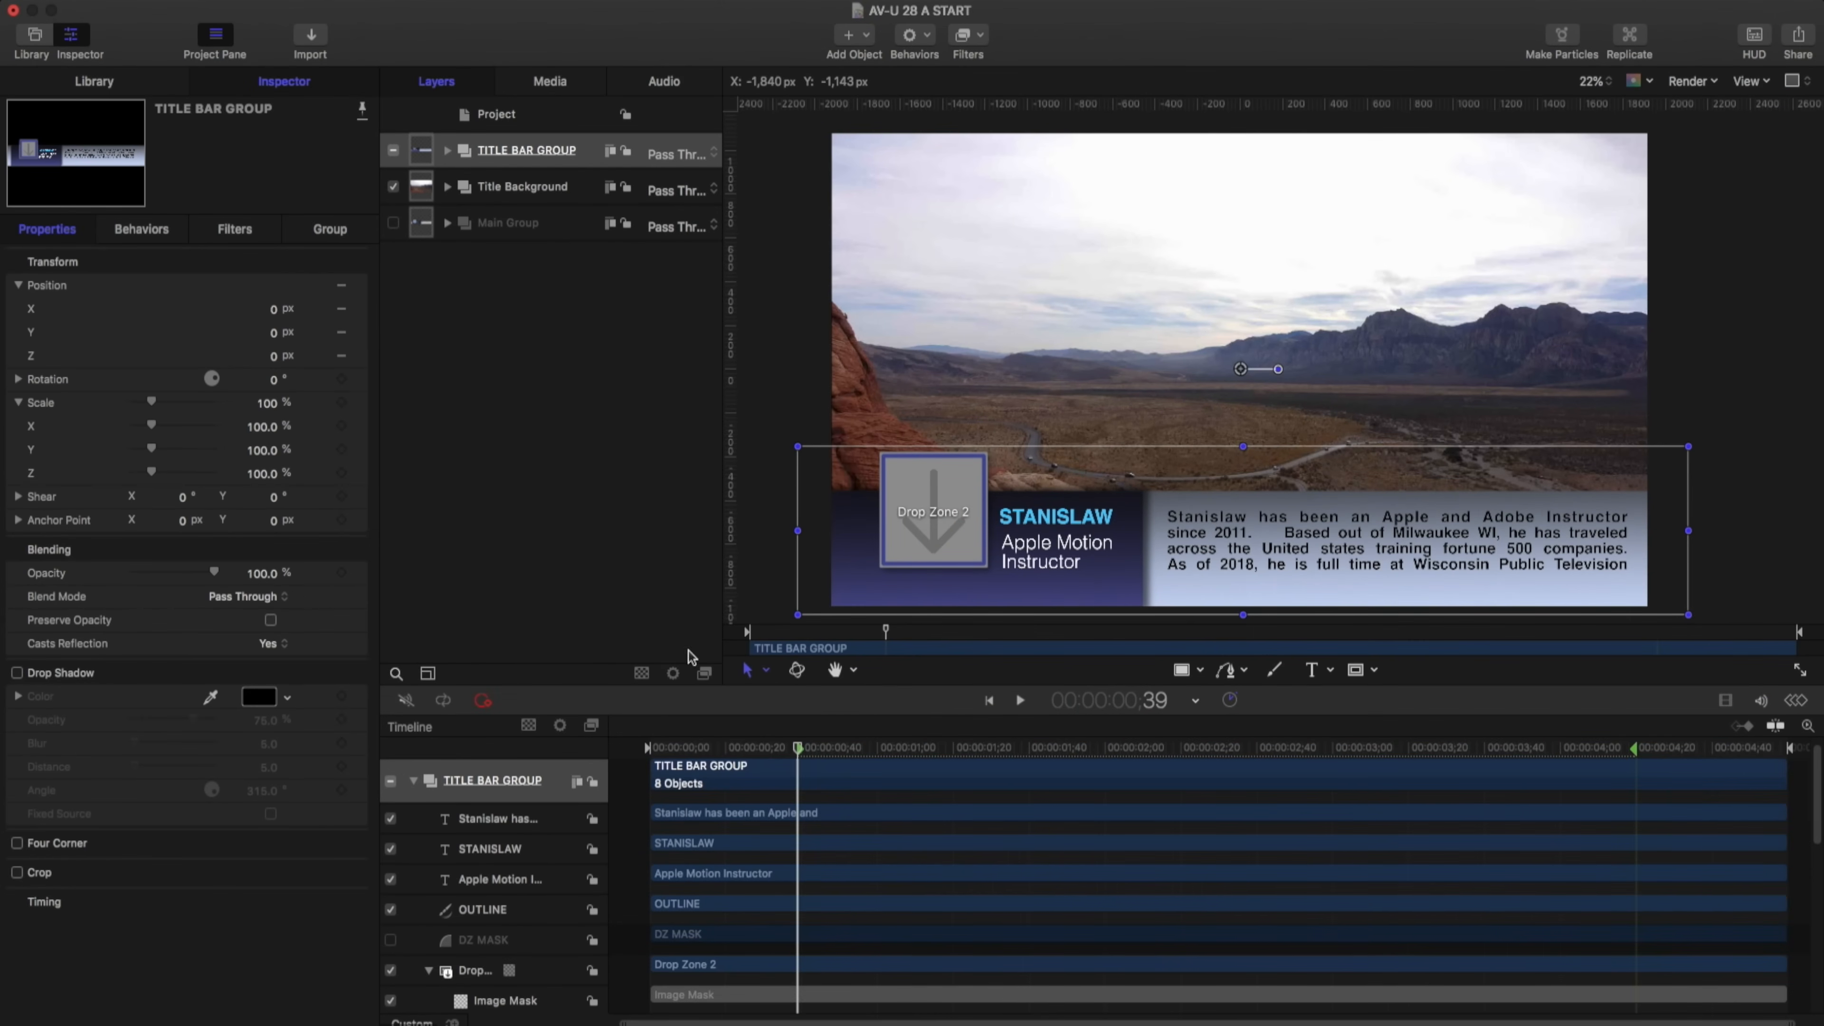
Add the Text-Basic Drift In text sequence behavior to the biography text and end it at frame 36
{"action": "mouse_move", "coordinate": [763, 747]}
{"action": "left_mouse_down"}
{"action": "mouse_move", "coordinate": [718, 747]}
{"action": "mouse_move", "coordinate": [787, 749]}
{"action": "left_mouse_up"}
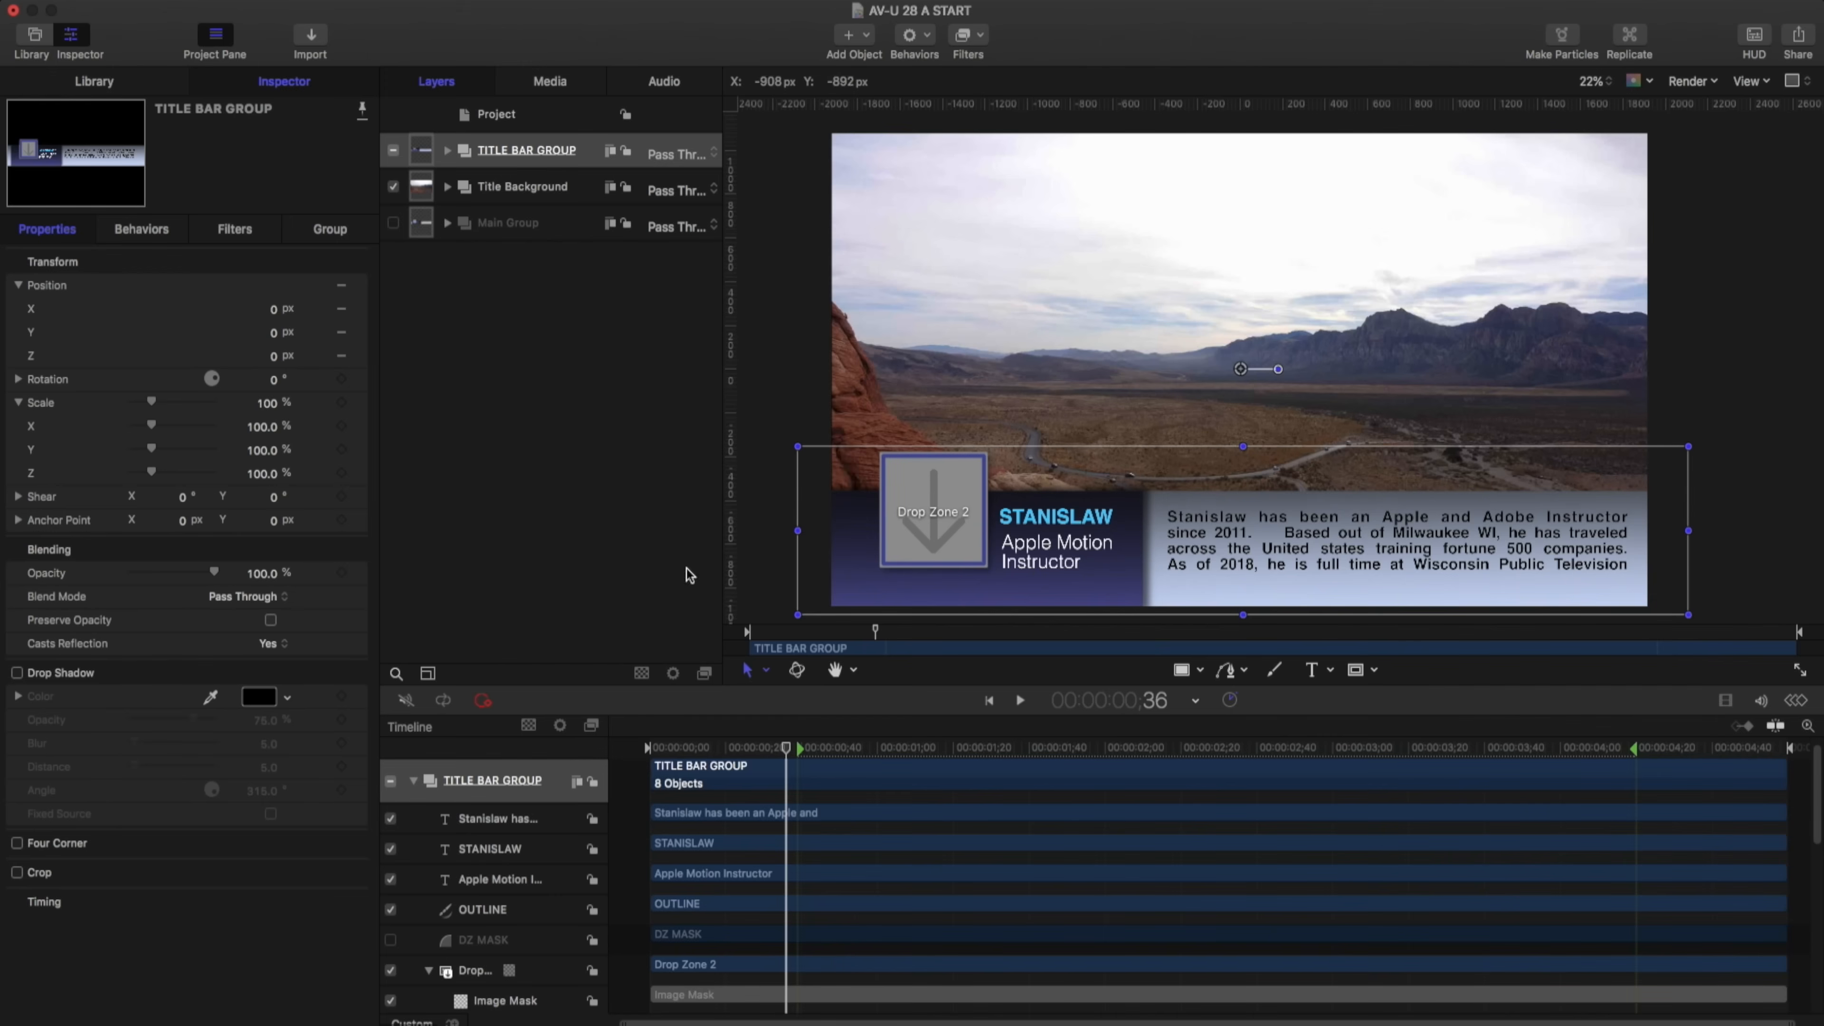
{"action": "left_click", "coordinate": [448, 152]}
{"action": "left_click", "coordinate": [531, 198]}
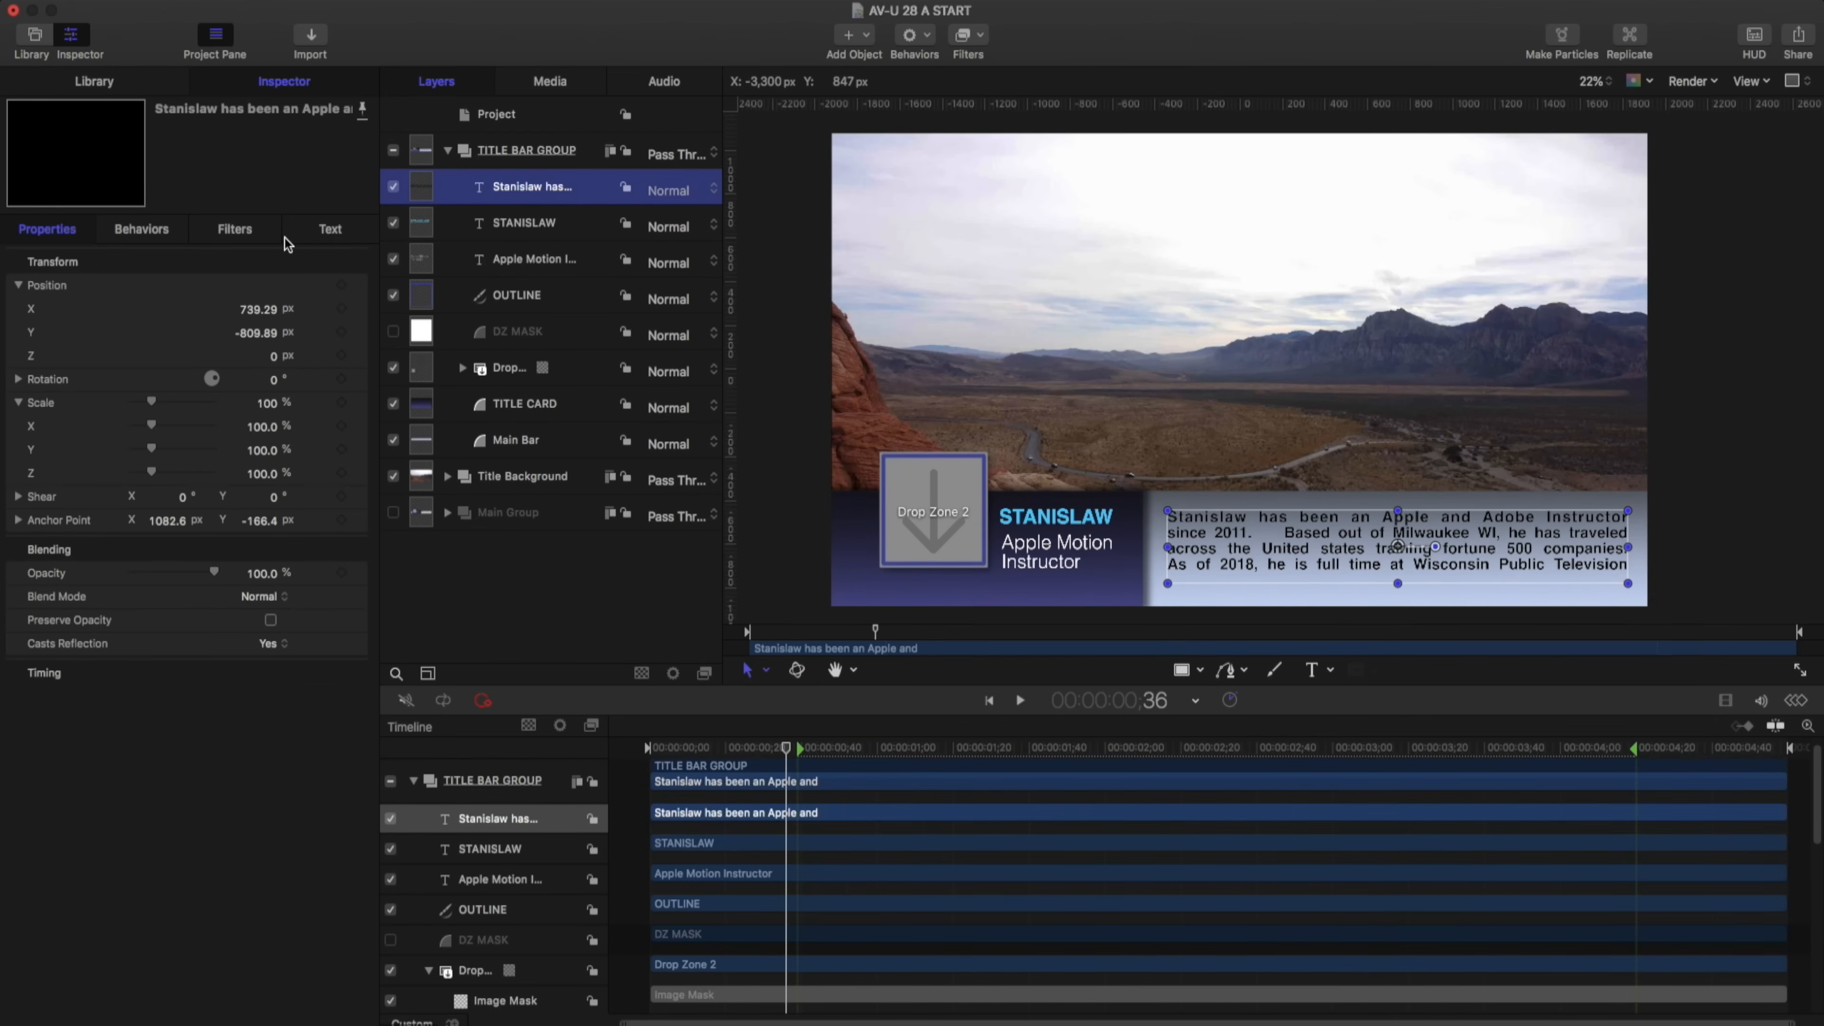
{"action": "left_click", "coordinate": [99, 82]}
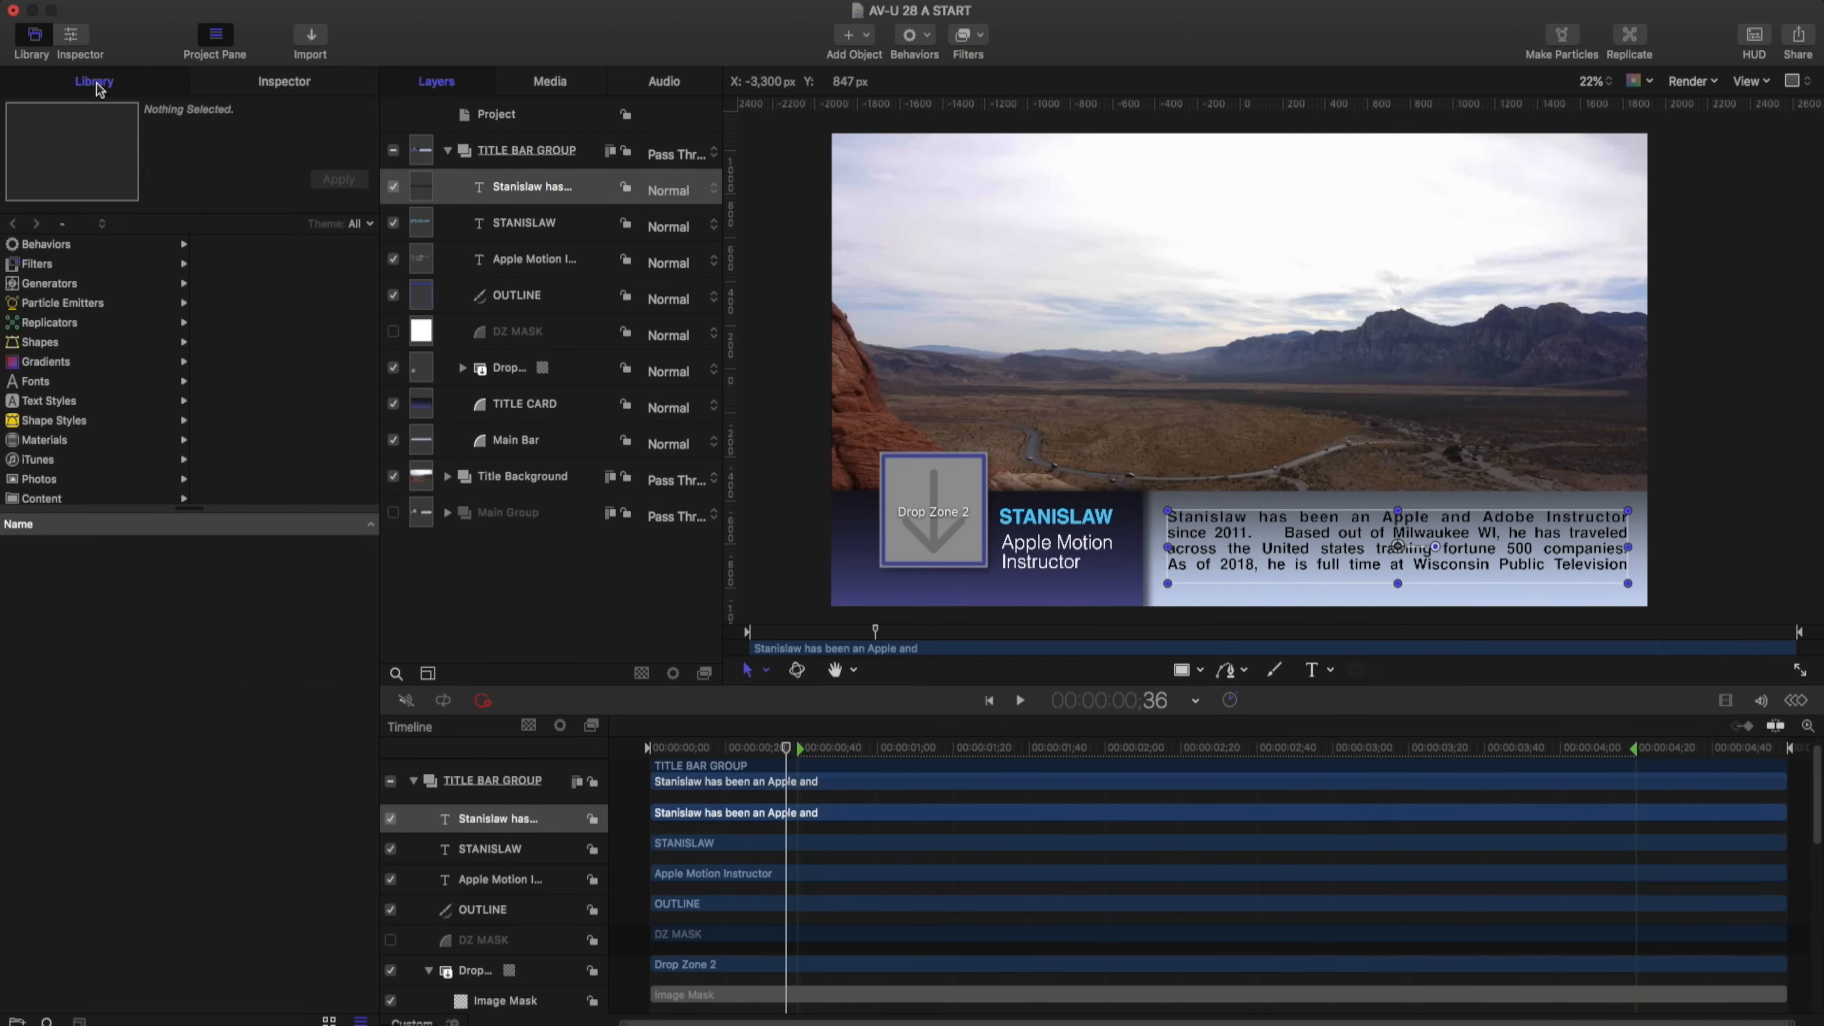
{"action": "left_click", "coordinate": [50, 245]}
{"action": "left_click", "coordinate": [250, 494]}
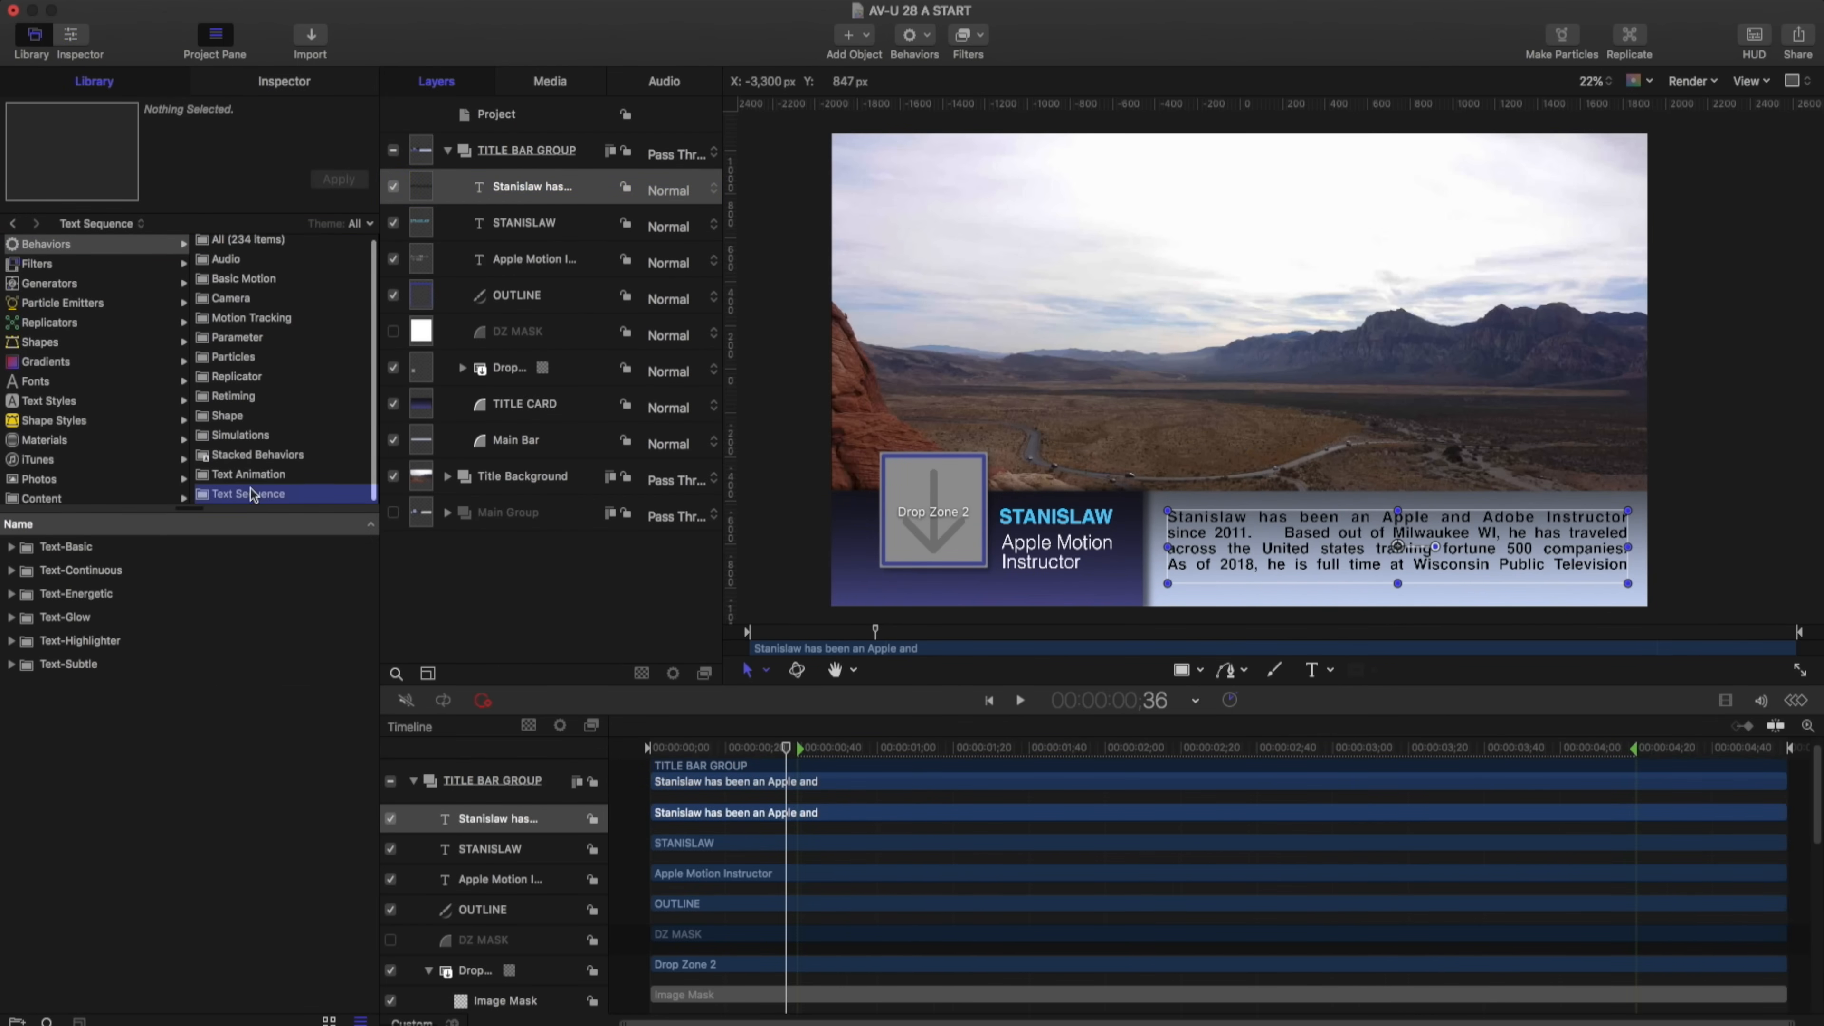
{"action": "left_click", "coordinate": [11, 548]}
{"action": "left_click_drag", "start_coordinate": [71, 616], "coordinate": [488, 822]}
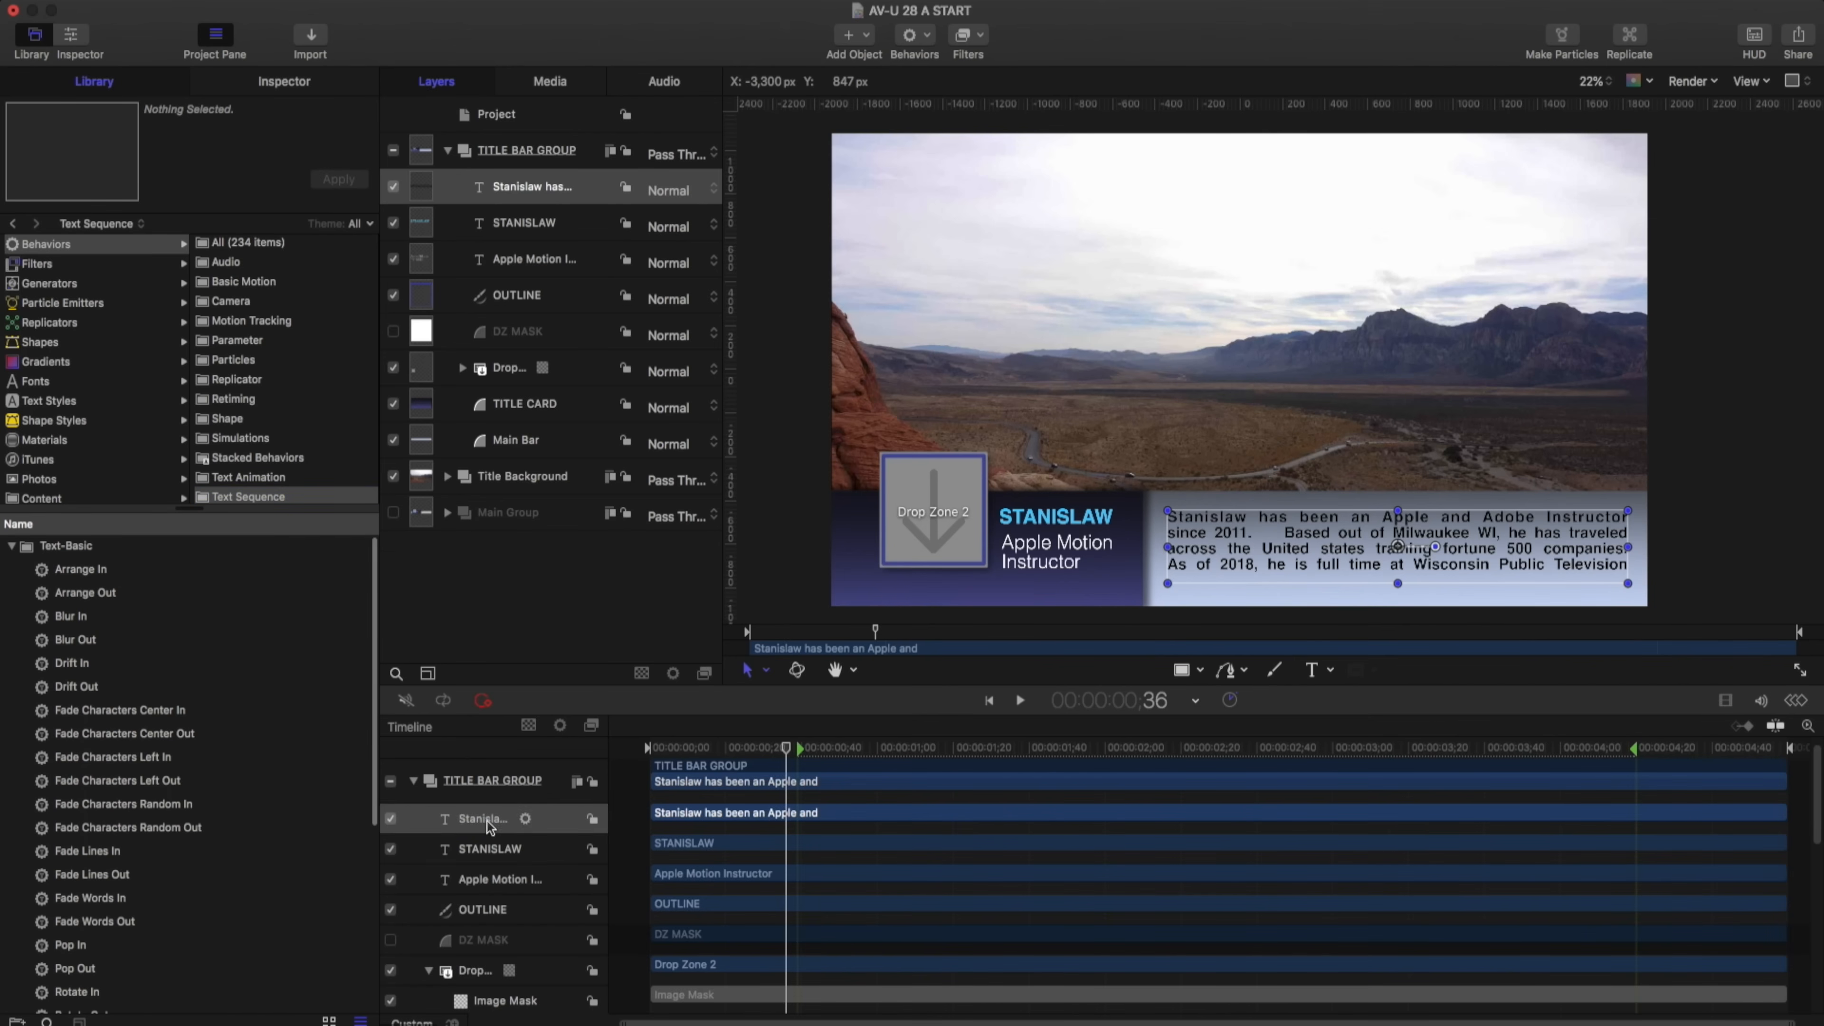
{"action": "left_click_drag", "start_coordinate": [820, 849], "coordinate": [784, 848]}
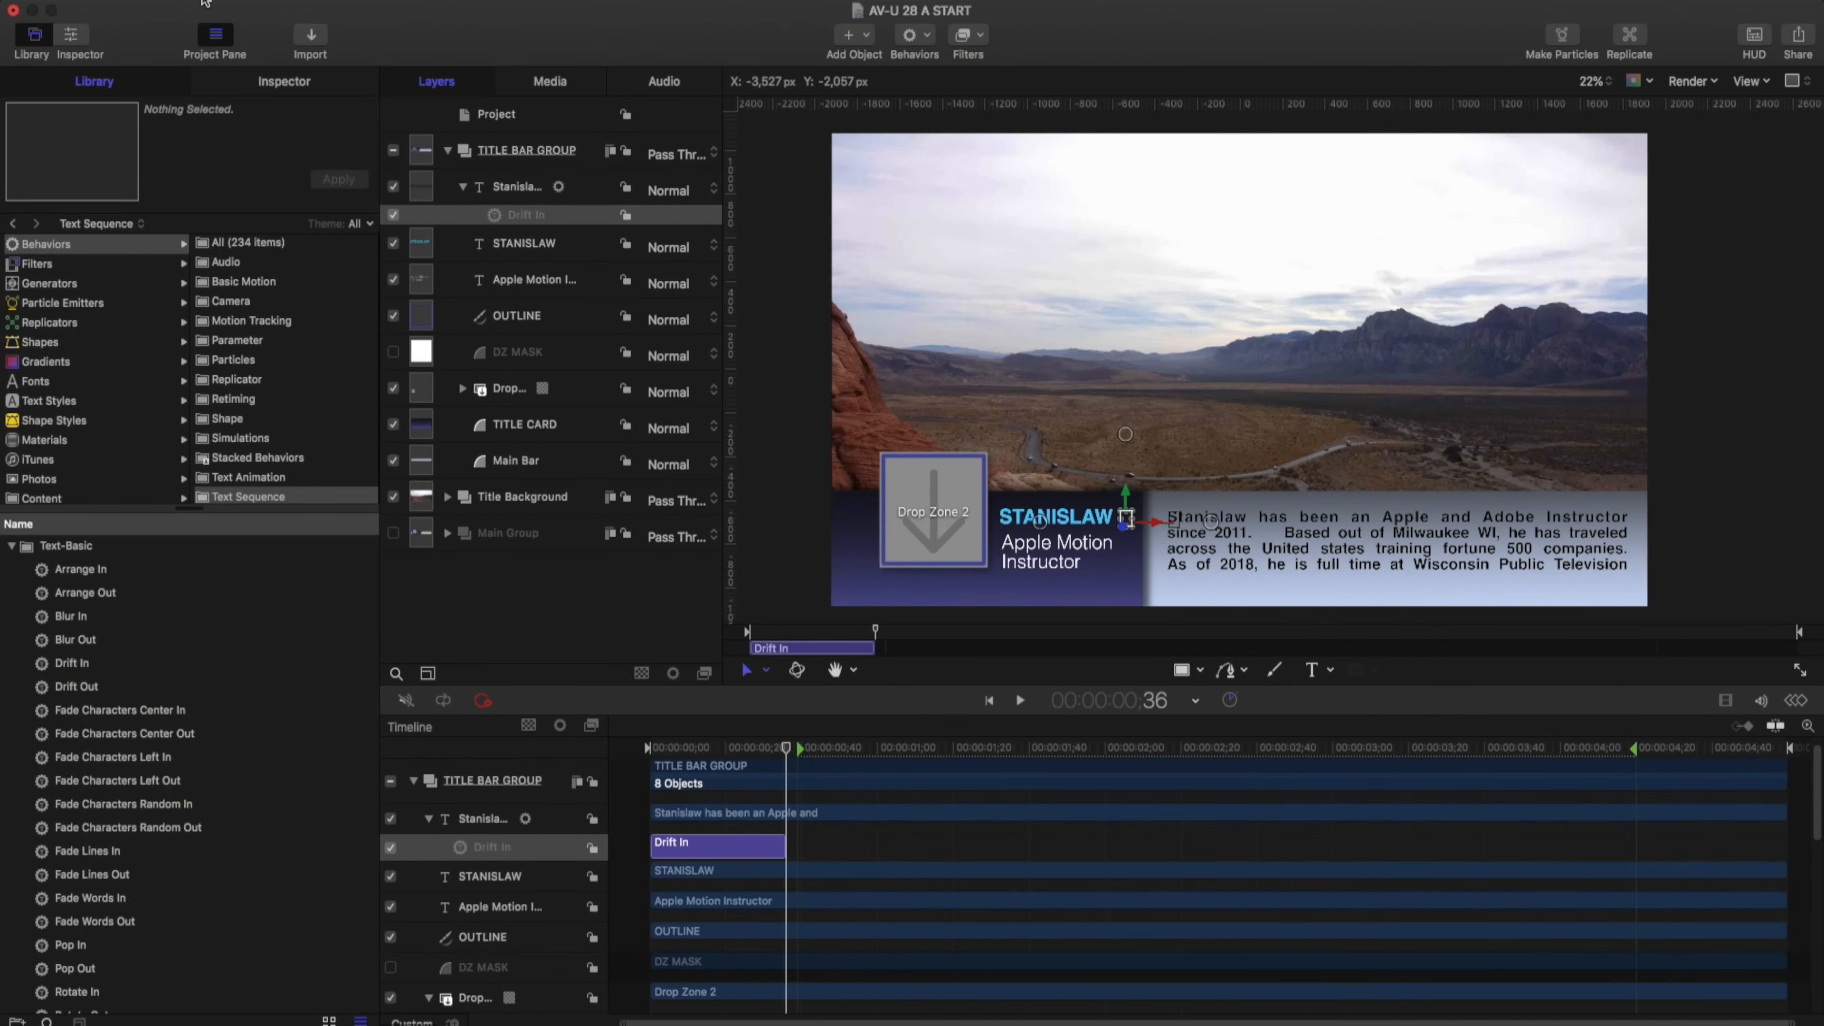
Set the Drift In behavior's Position to X 0 px and Y -240 px for the biography text
{"action": "left_click", "coordinate": [255, 83]}
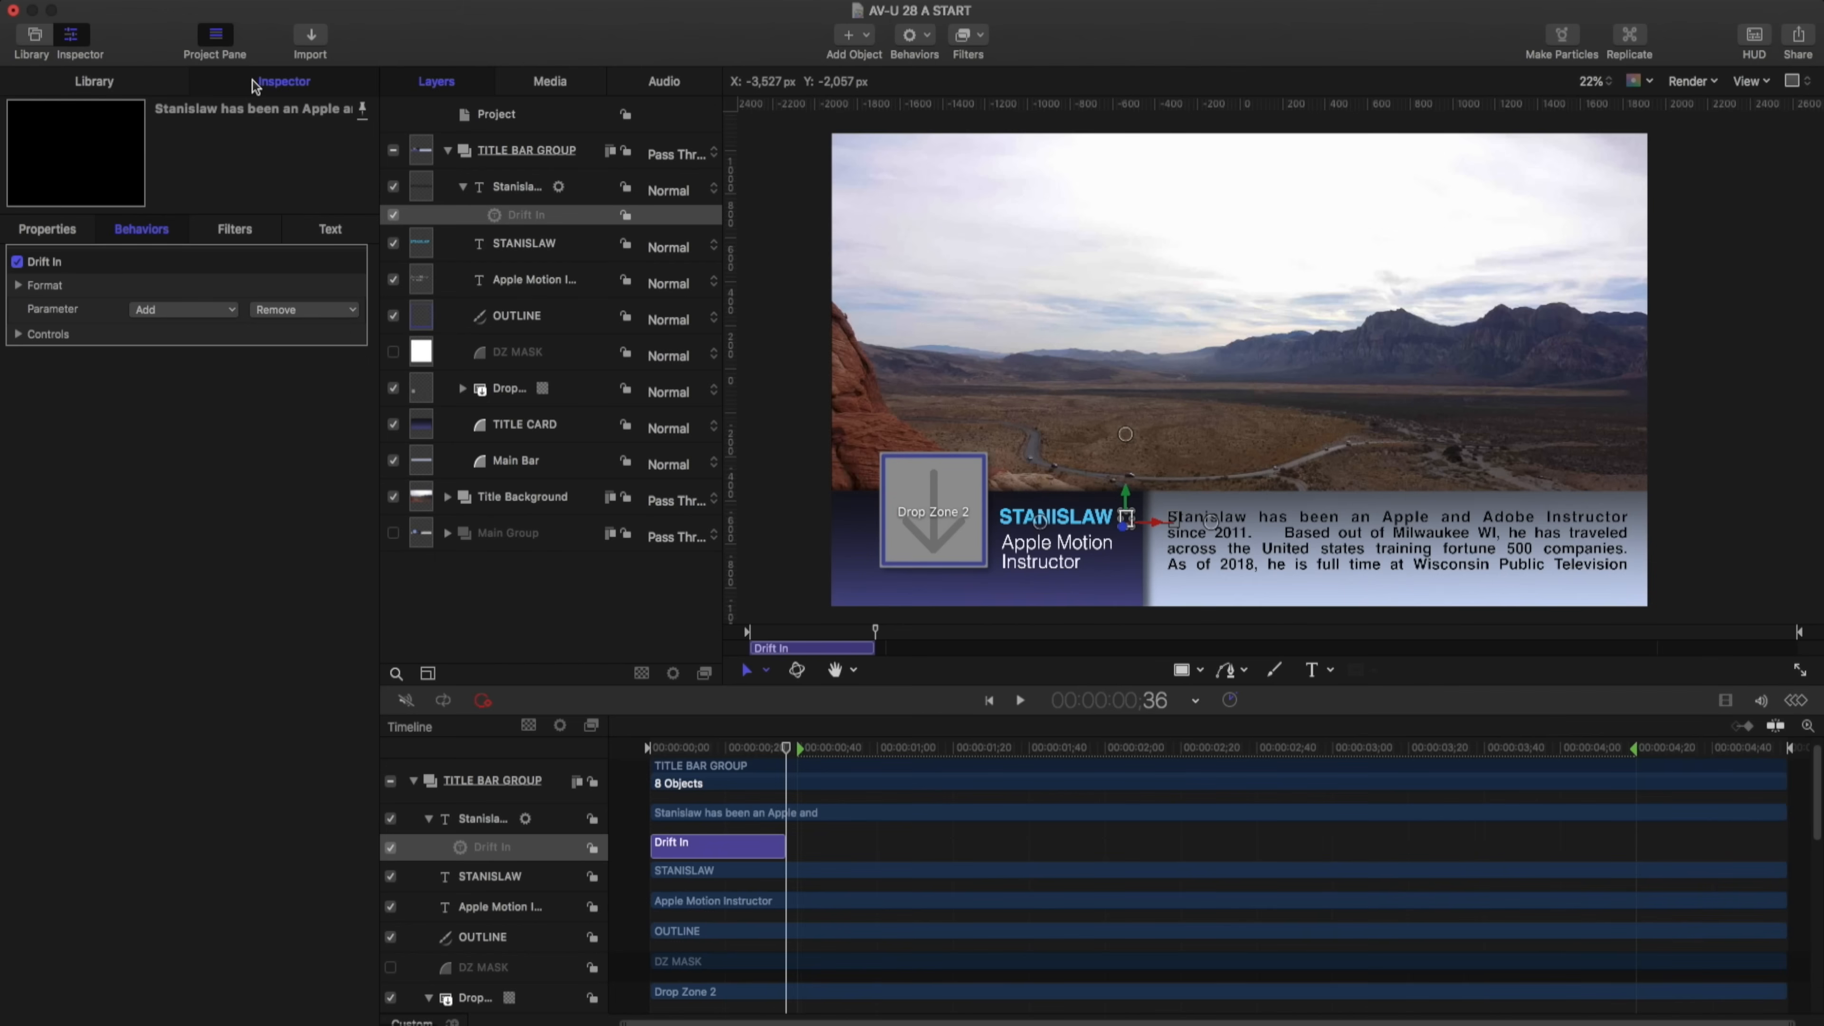
{"action": "left_click", "coordinate": [18, 335]}
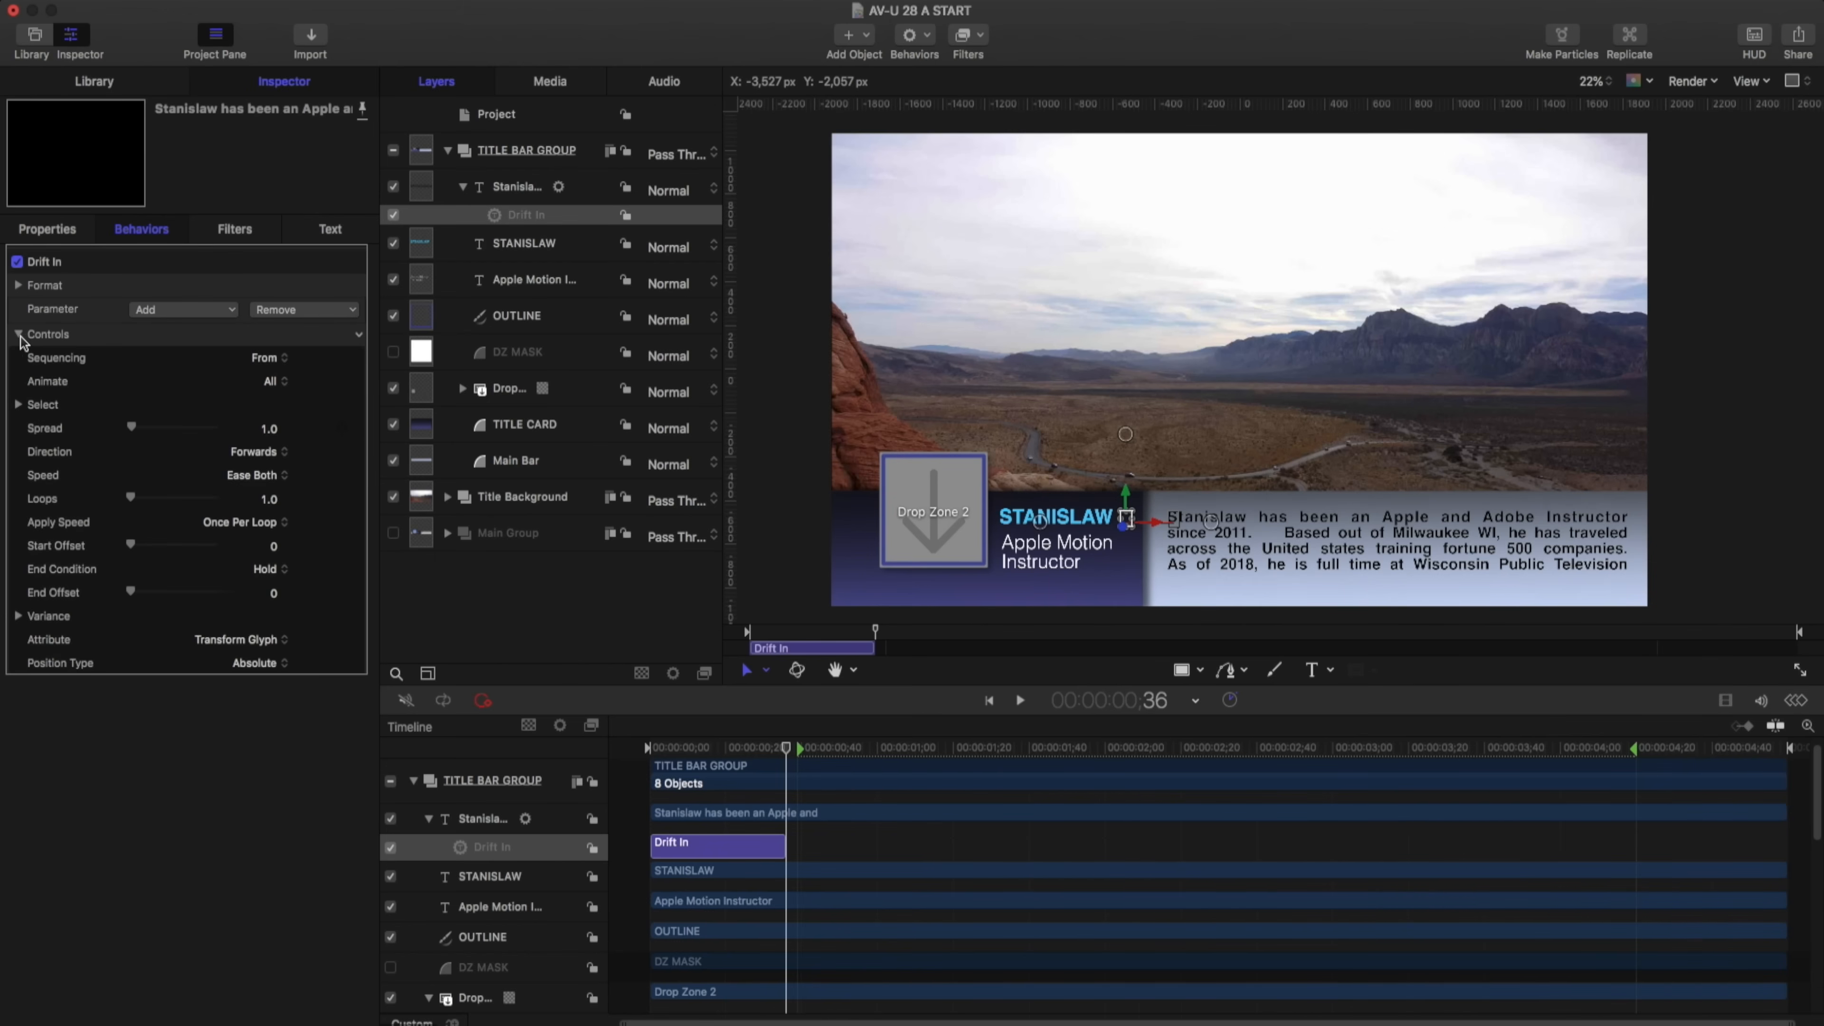
{"action": "left_click", "coordinate": [17, 286]}
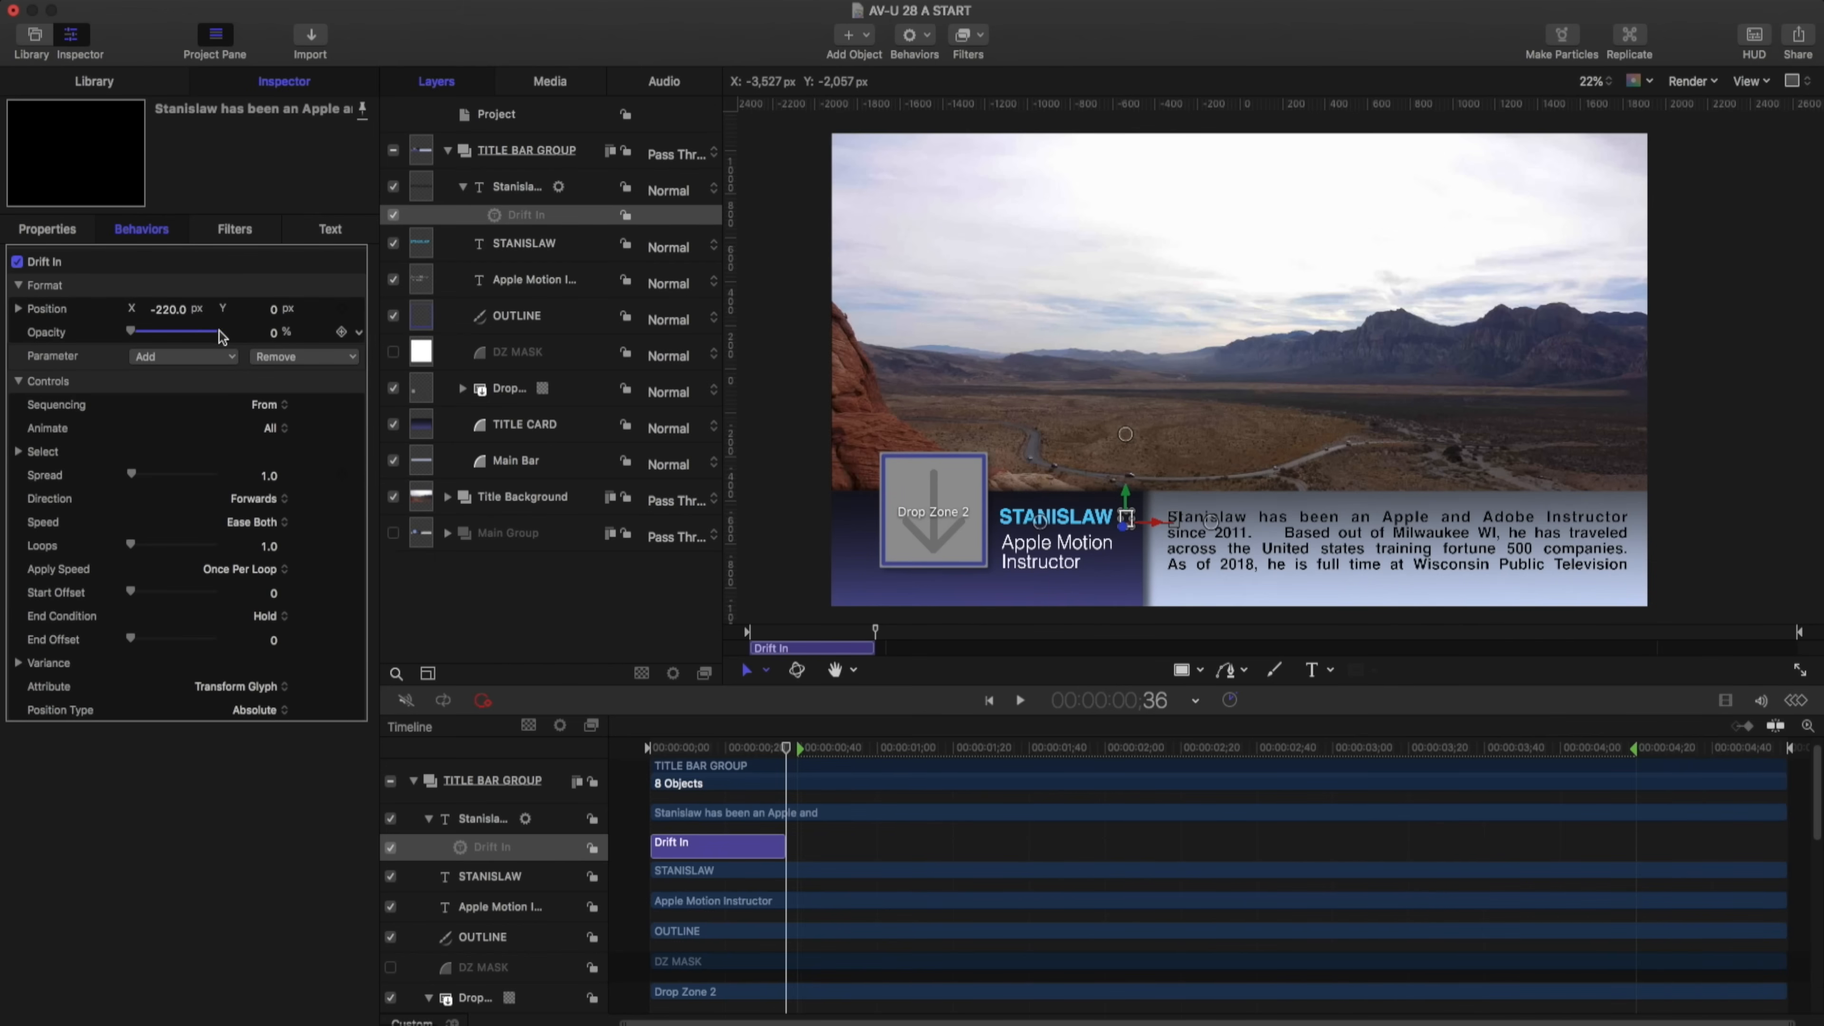
{"action": "left_click", "coordinate": [170, 311]}
{"action": "type", "text": "0"}
{"action": "key", "text": "Return"}
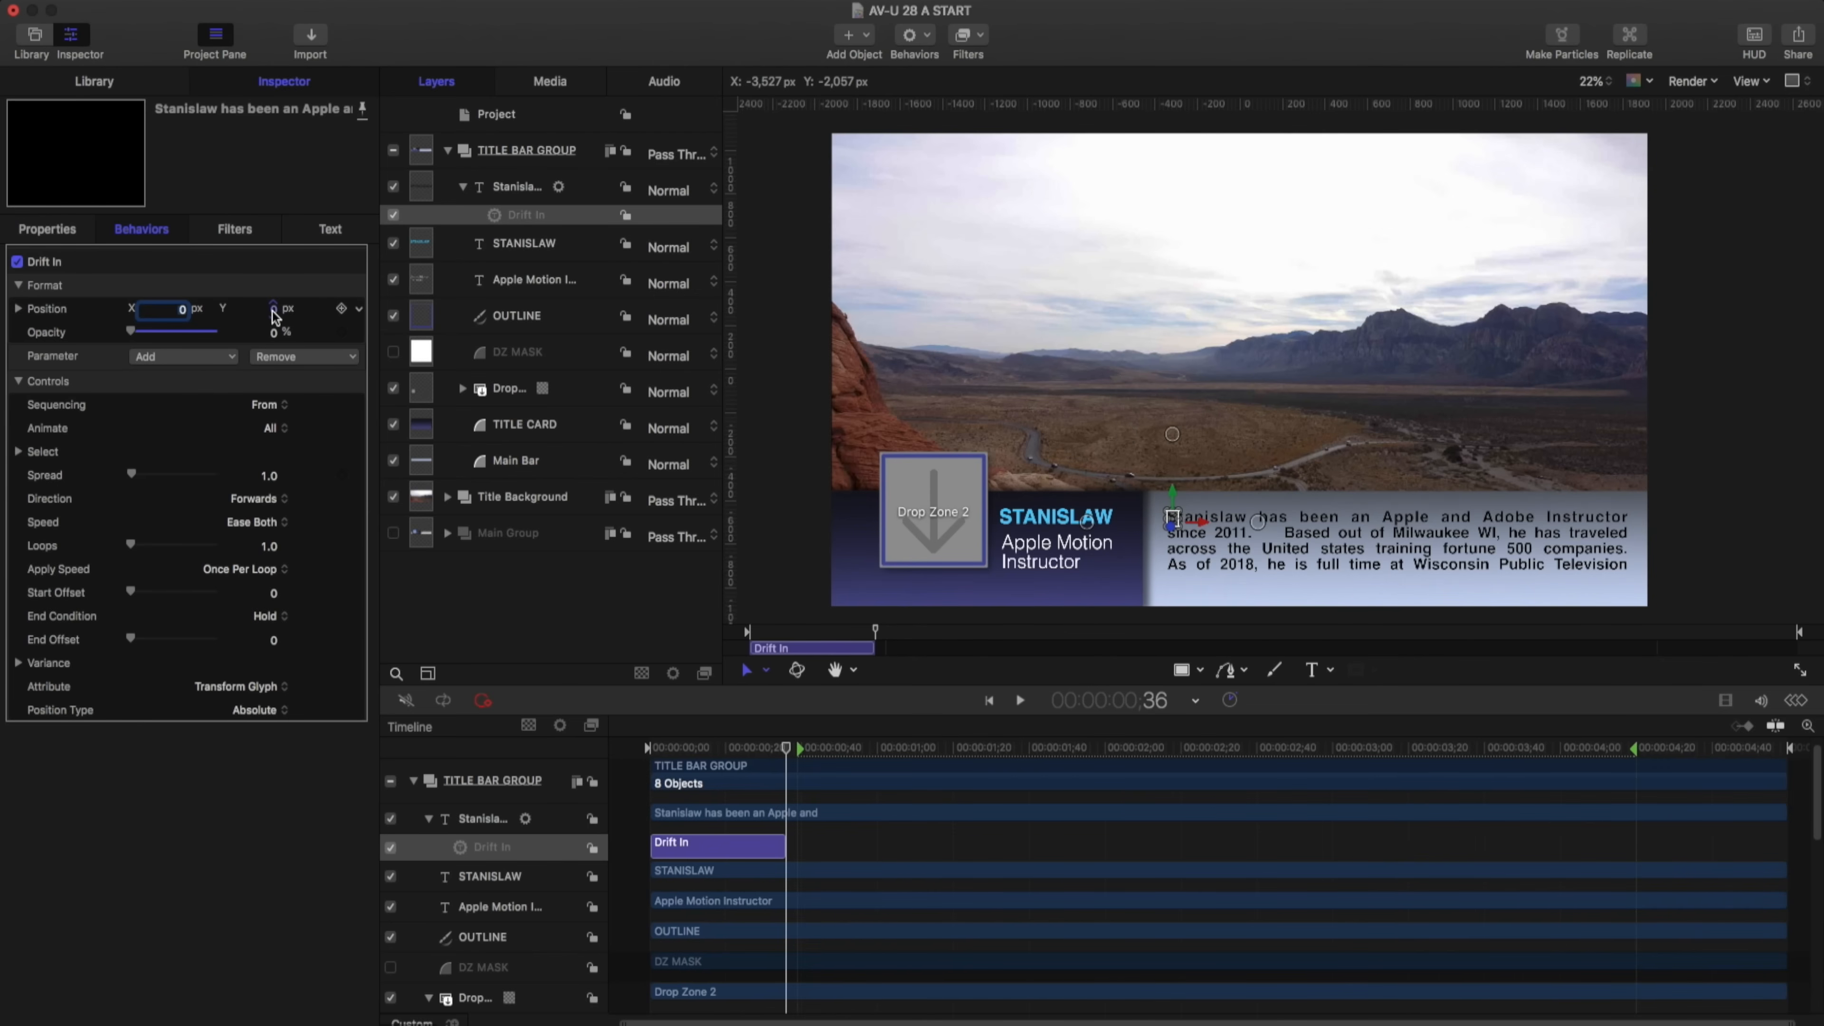
{"action": "left_click_drag", "start_coordinate": [275, 314], "coordinate": [197, 315]}
{"action": "key", "text": "Tab"}
{"action": "type", "text": "-2"}
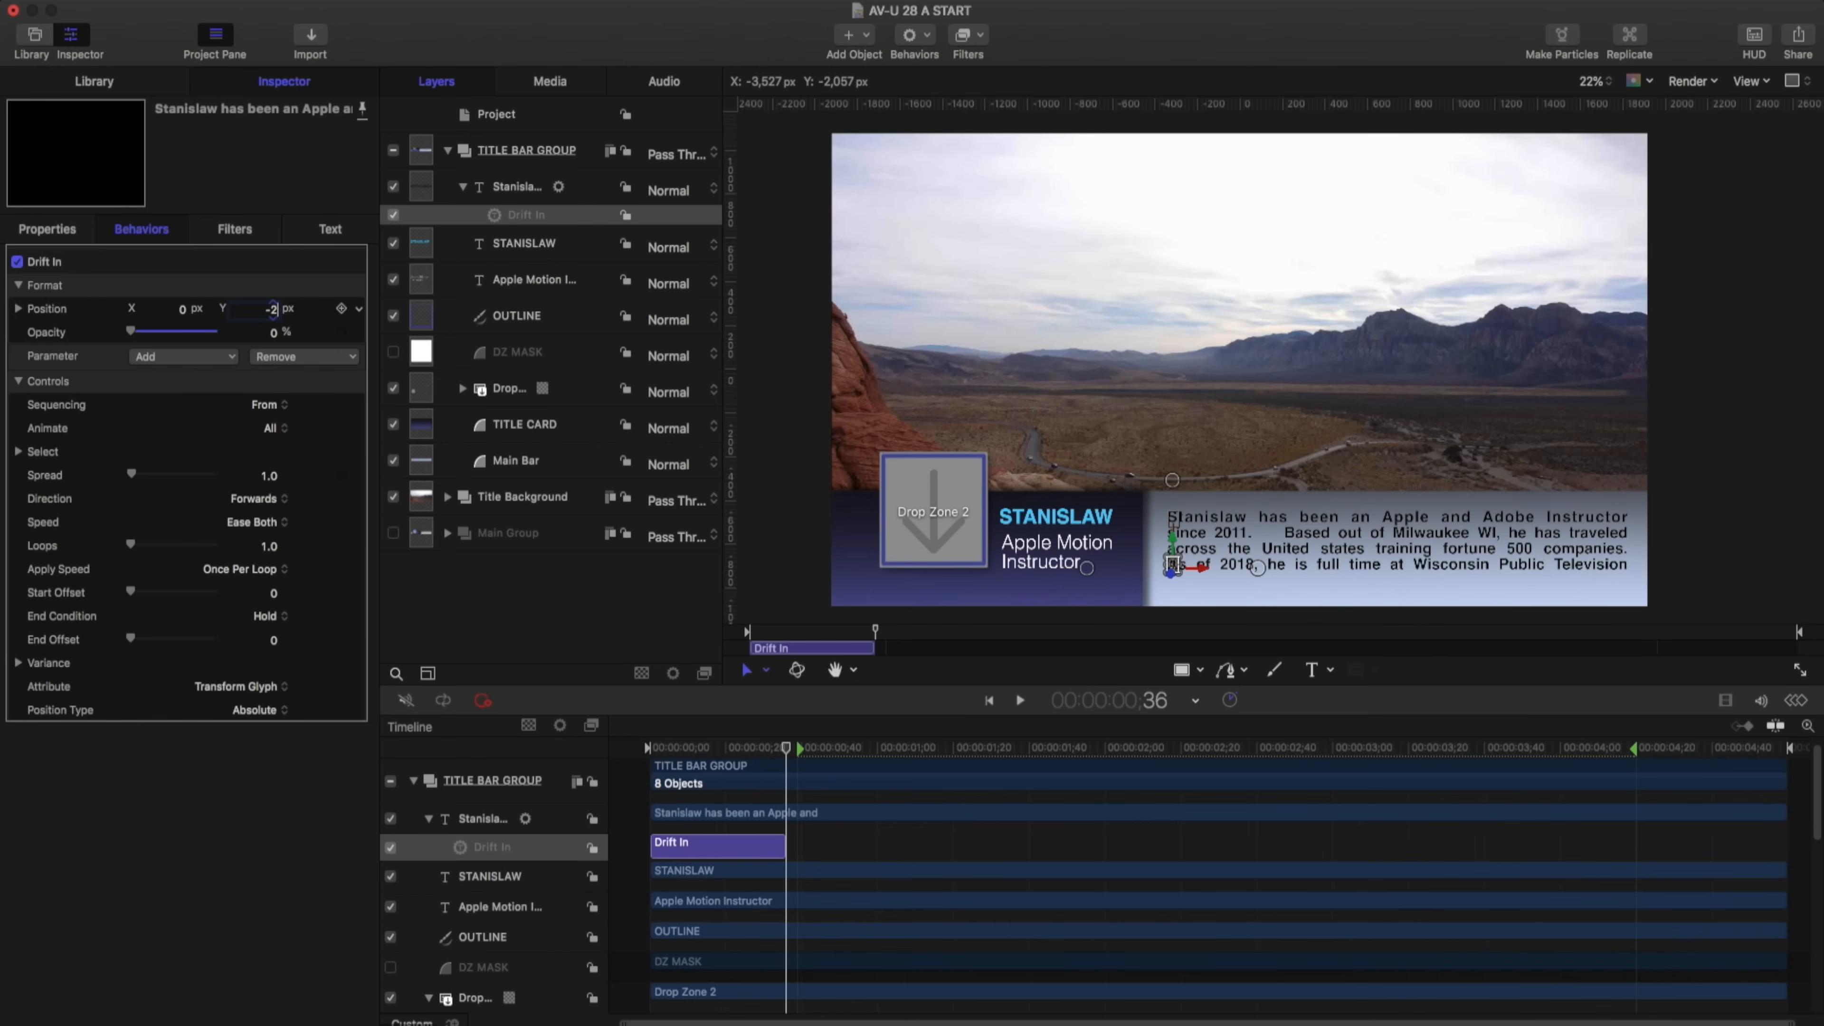
{"action": "type", "text": "40"}
{"action": "key", "text": "Return"}
Make Drift In animate the biography text by Line and preview the entrance from the start
{"action": "left_click_drag", "start_coordinate": [780, 751], "coordinate": [605, 762]}
{"action": "key", "text": "space"}
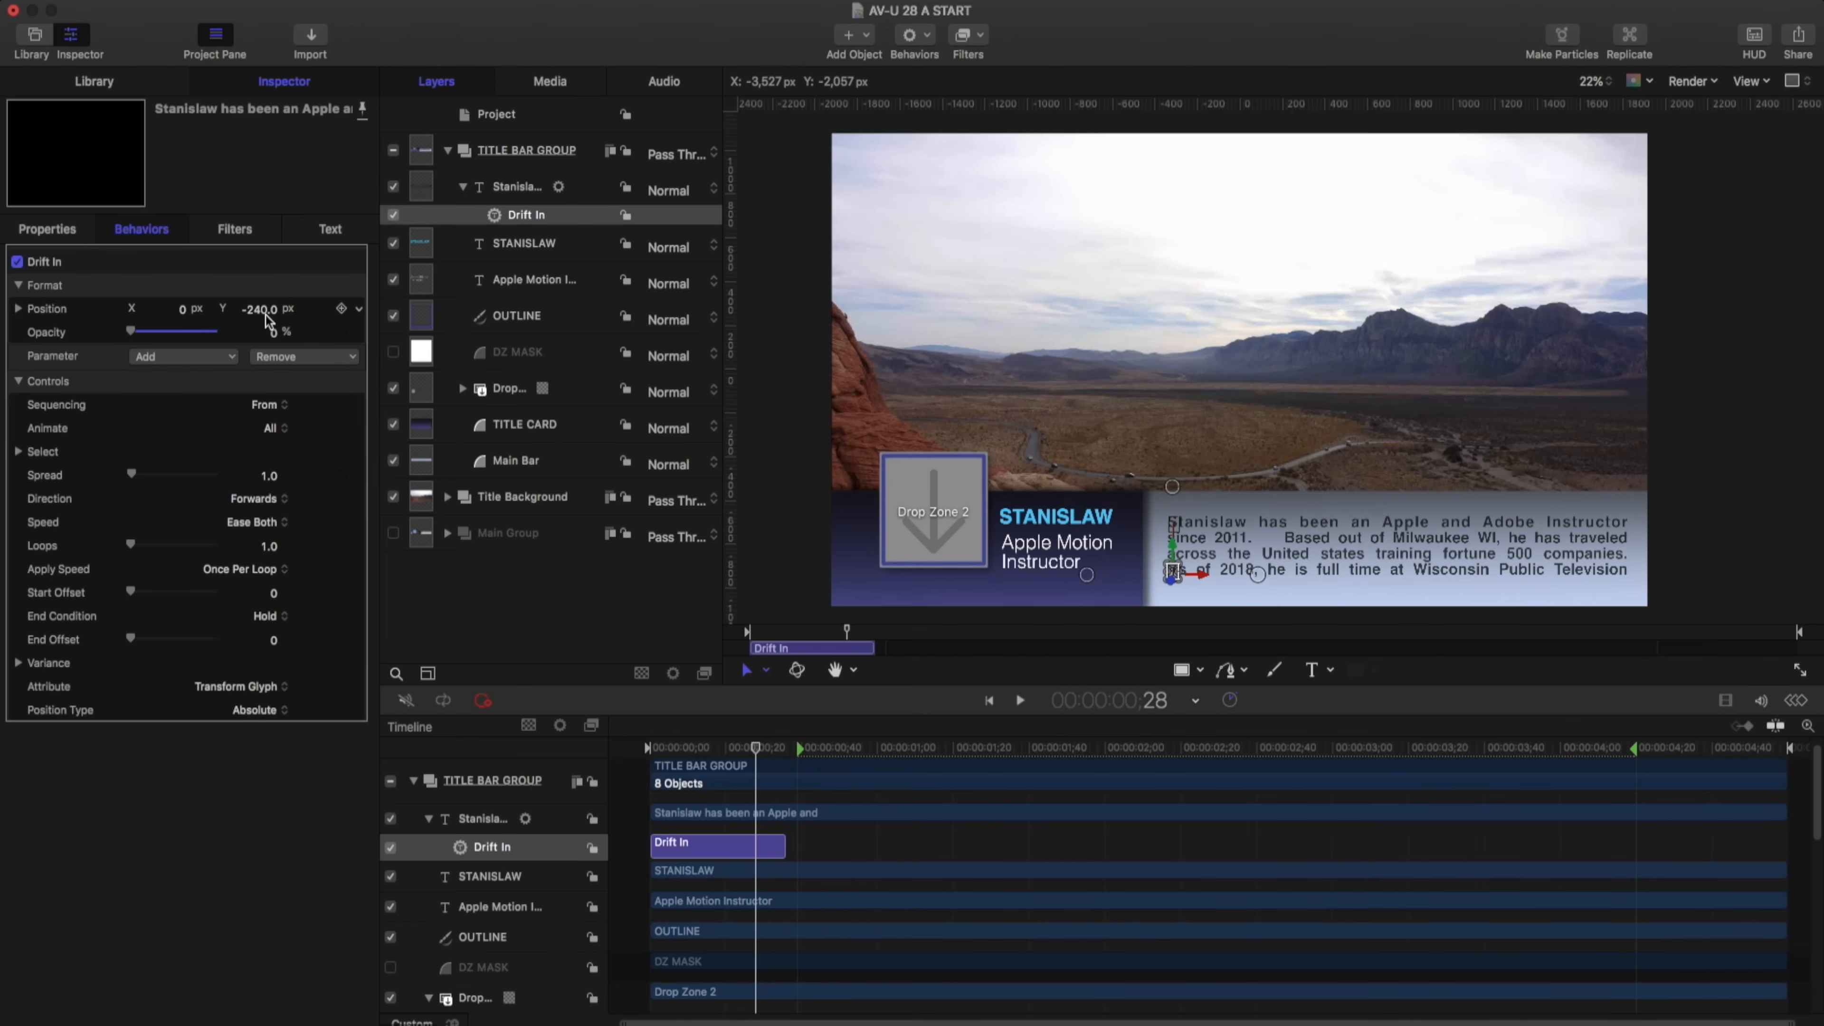
{"action": "left_click", "coordinate": [269, 426]}
{"action": "left_click", "coordinate": [276, 411]}
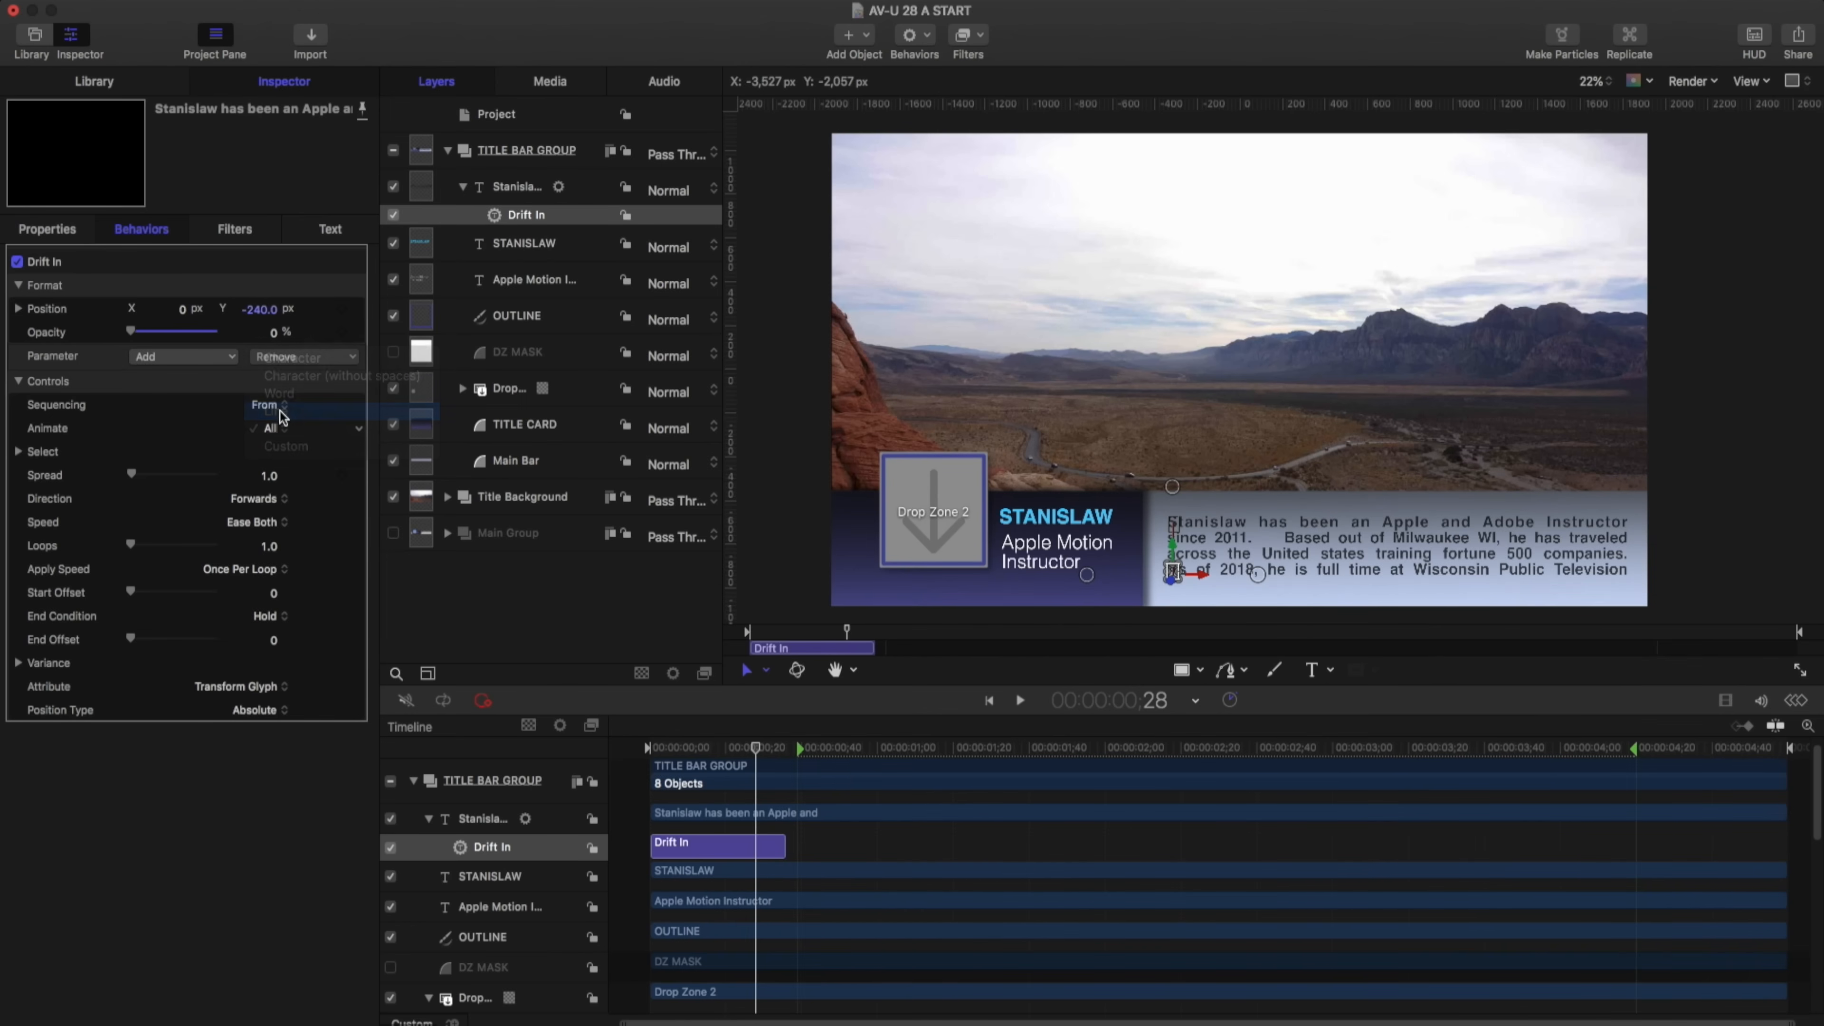
{"action": "left_click", "coordinate": [645, 749]}
{"action": "key", "text": "space"}
{"action": "key", "text": "space"}
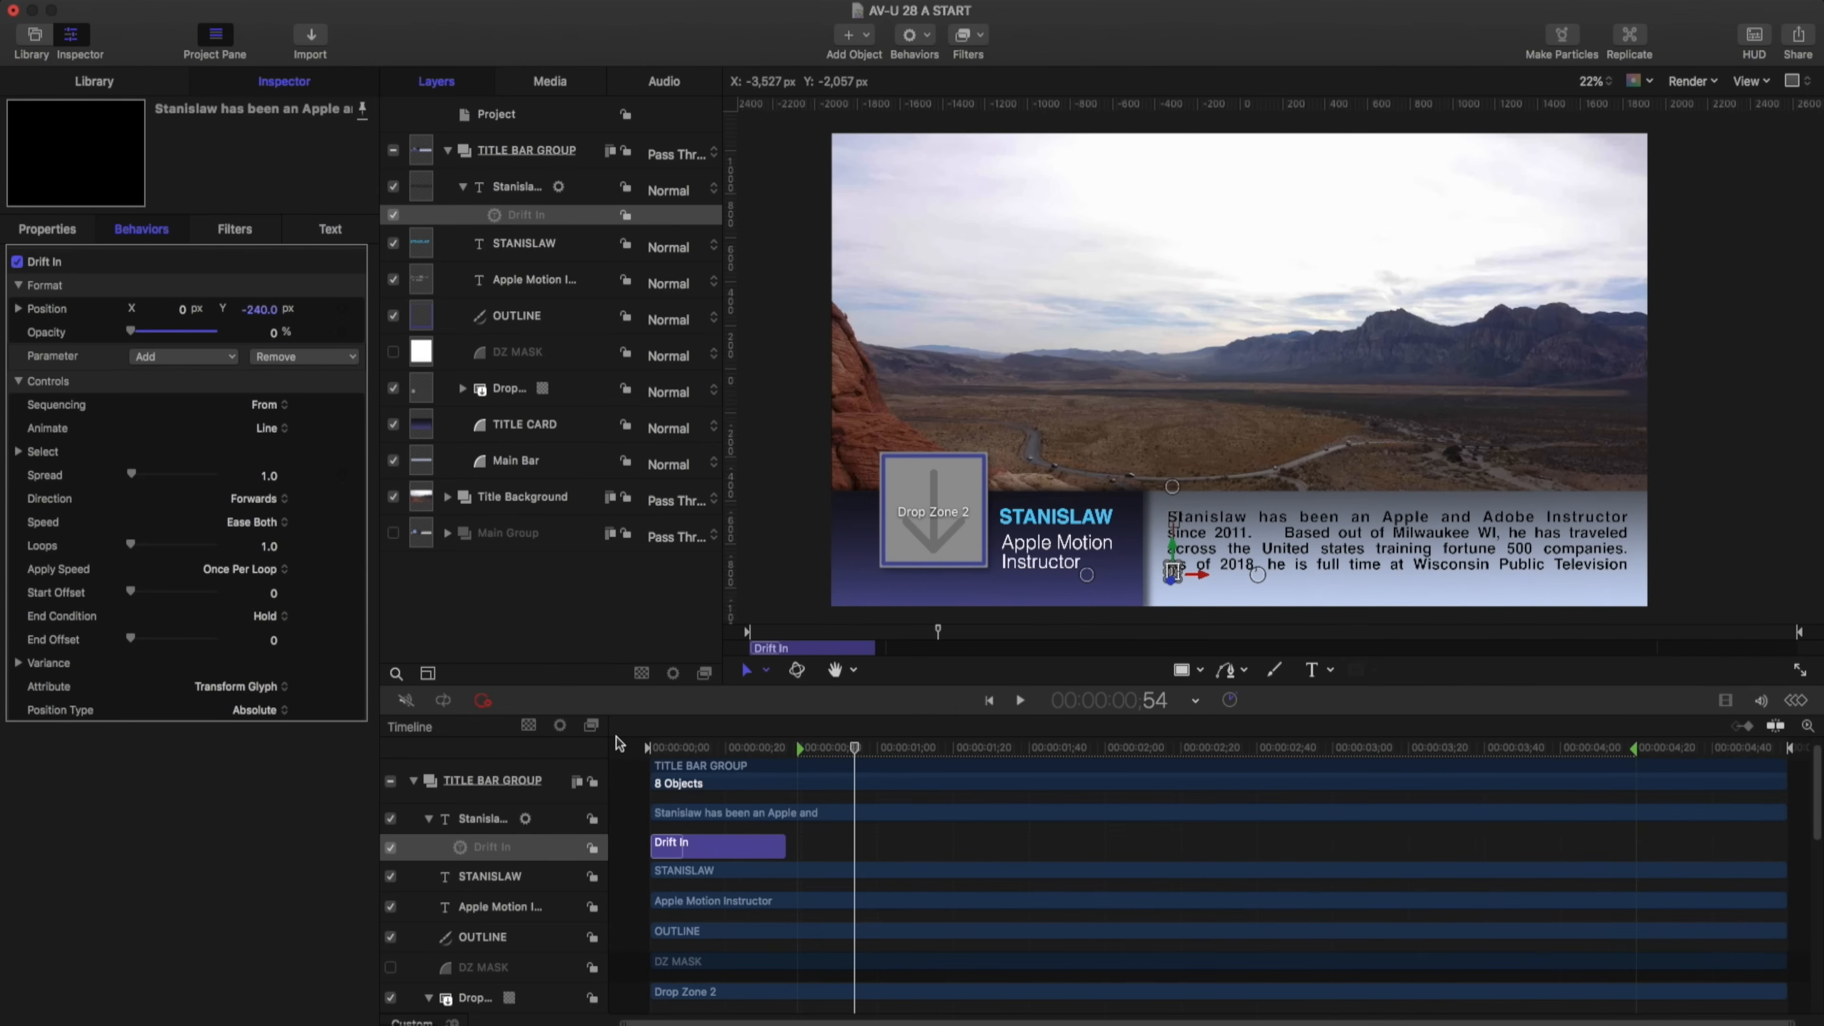
Set Drift In's Speed to Decelerate and Spread to 5.0, and trim its start to about frame 10
{"action": "left_click", "coordinate": [260, 523]}
{"action": "left_click", "coordinate": [258, 559]}
{"action": "left_click_drag", "start_coordinate": [664, 749], "coordinate": [718, 749]}
{"action": "key", "text": "space"}
{"action": "left_click_drag", "start_coordinate": [651, 842], "coordinate": [692, 844]}
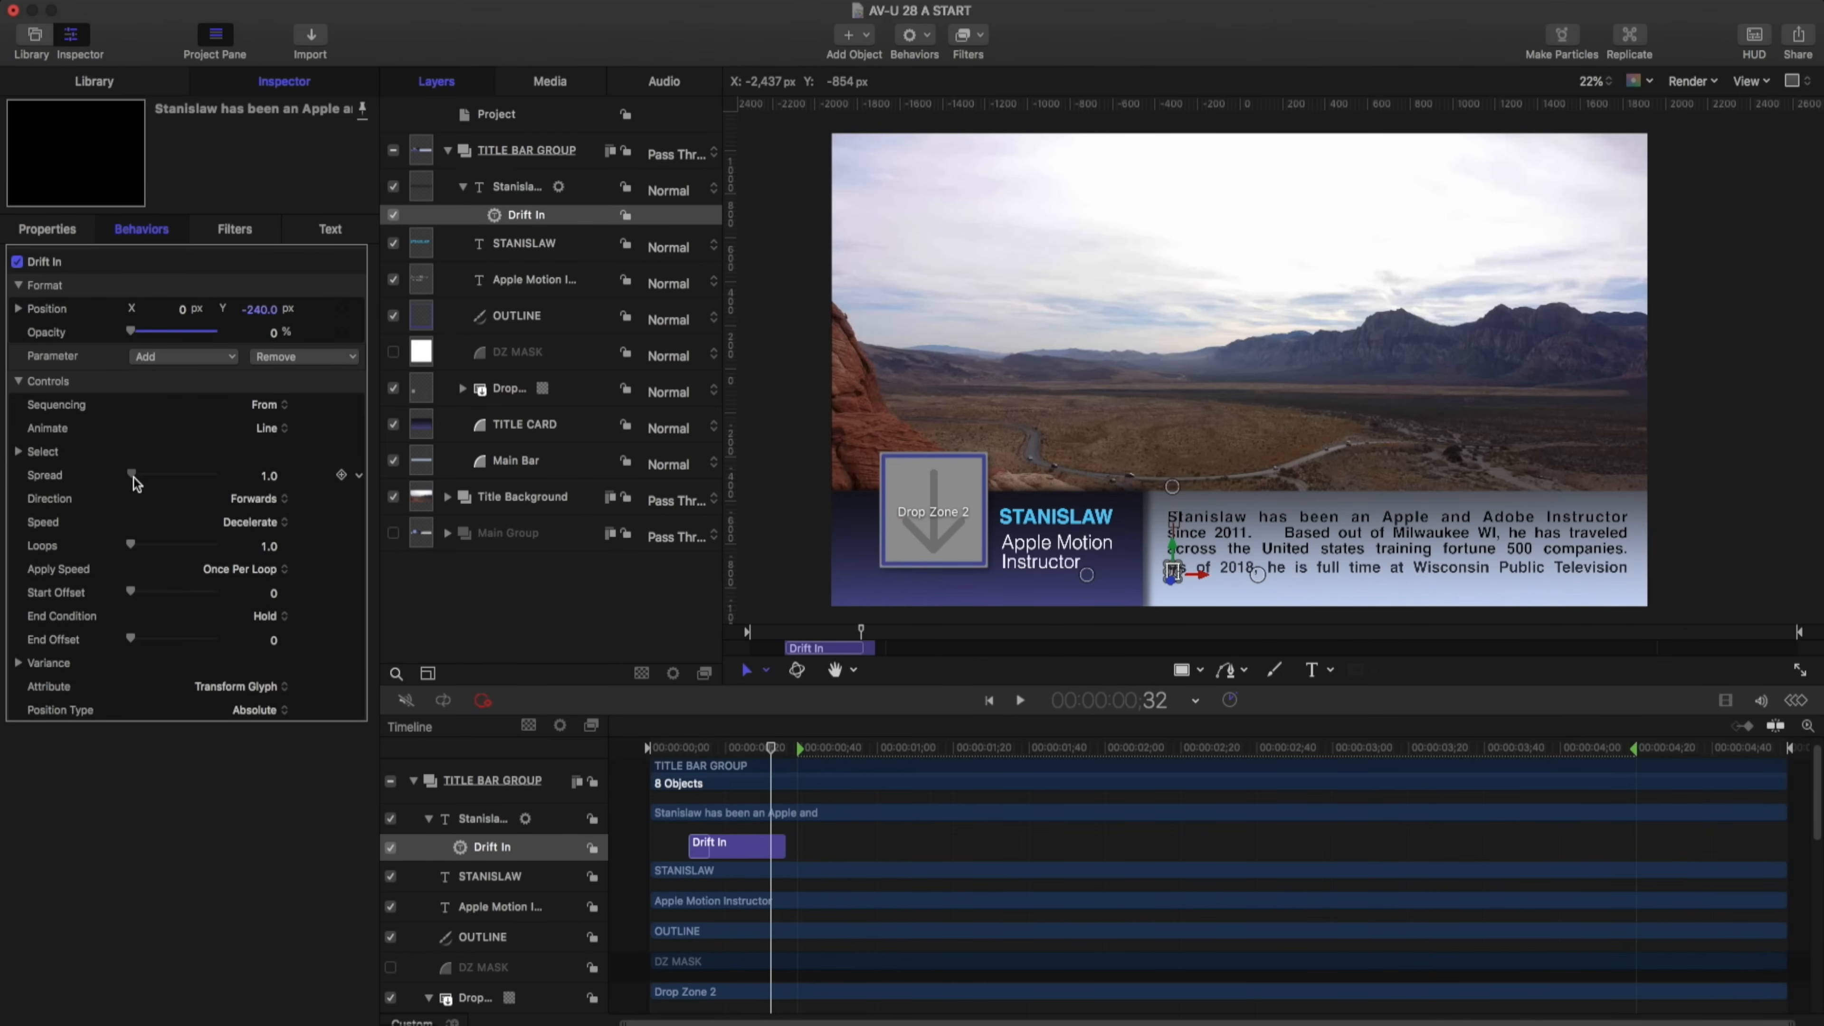
{"action": "left_click_drag", "start_coordinate": [135, 478], "coordinate": [136, 478]}
{"action": "left_click", "coordinate": [788, 748]}
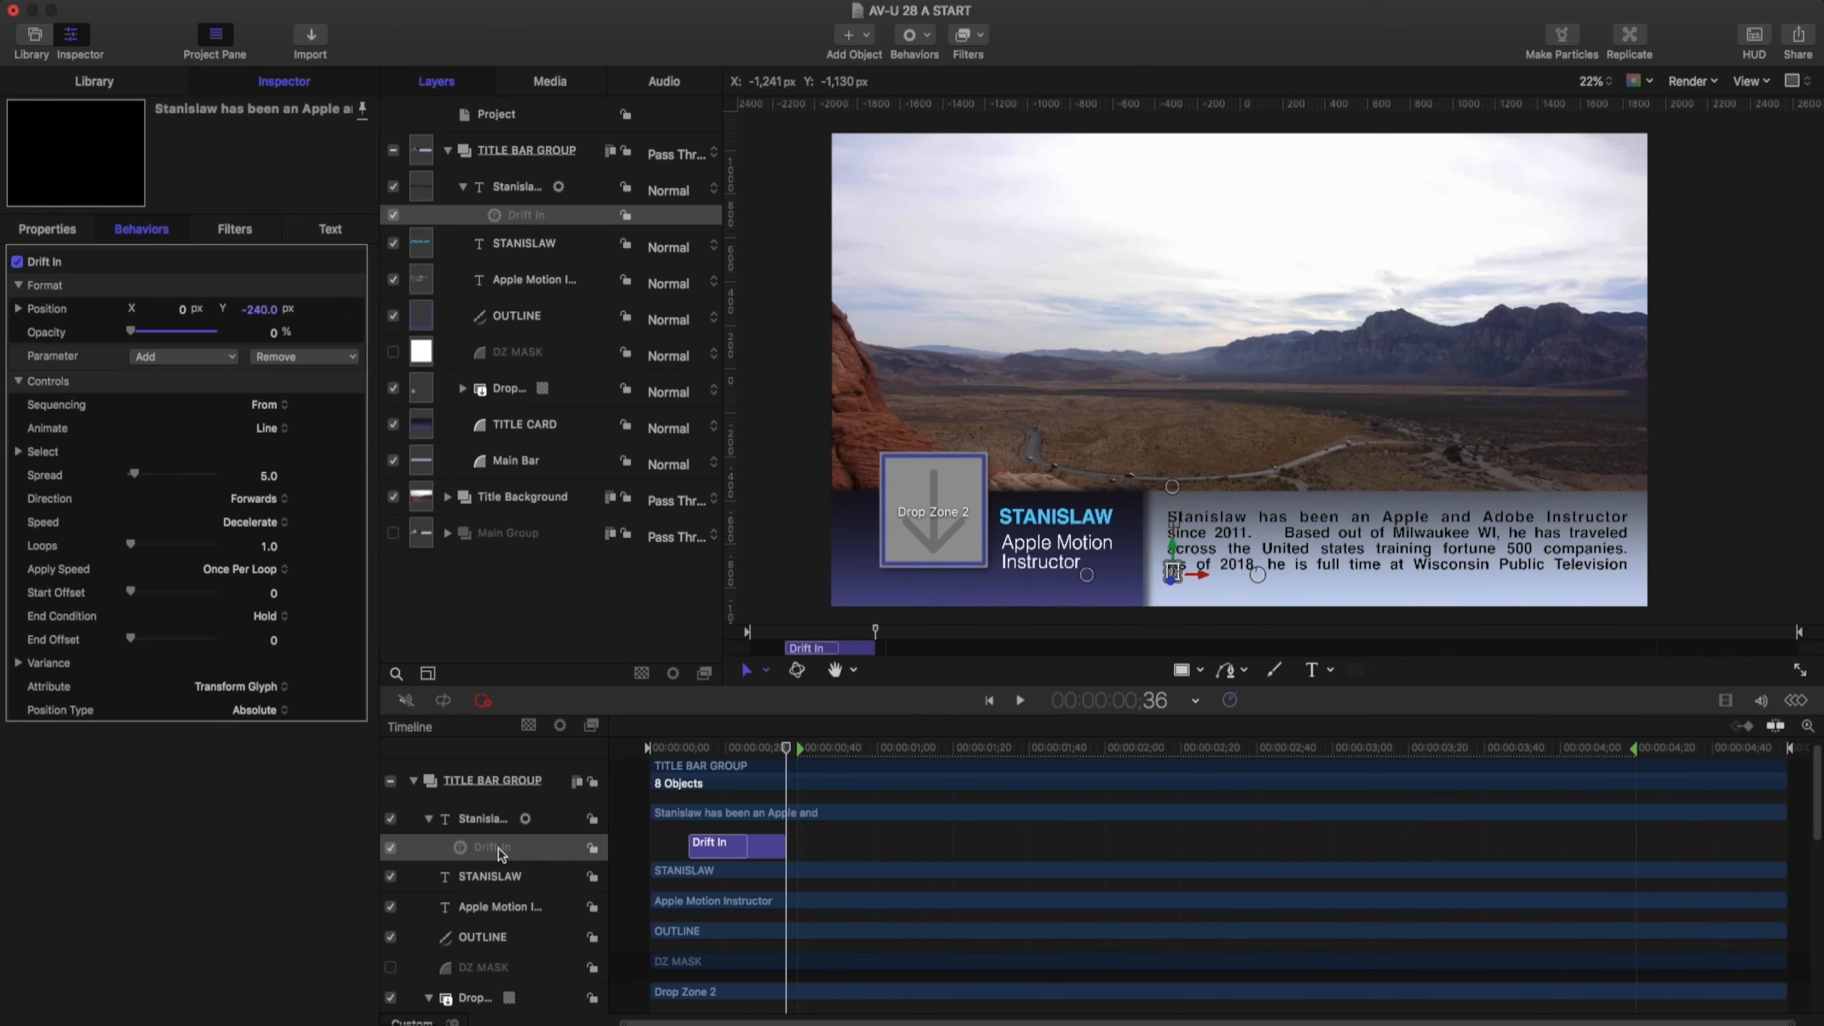
Duplicate the Drift In behavior, move the copy to start at about 4;26, and preview both text animations
{"action": "key", "text": "super+d"}
{"action": "left_click_drag", "start_coordinate": [766, 845], "coordinate": [1735, 826]}
{"action": "left_click_drag", "start_coordinate": [1491, 747], "coordinate": [1740, 751]}
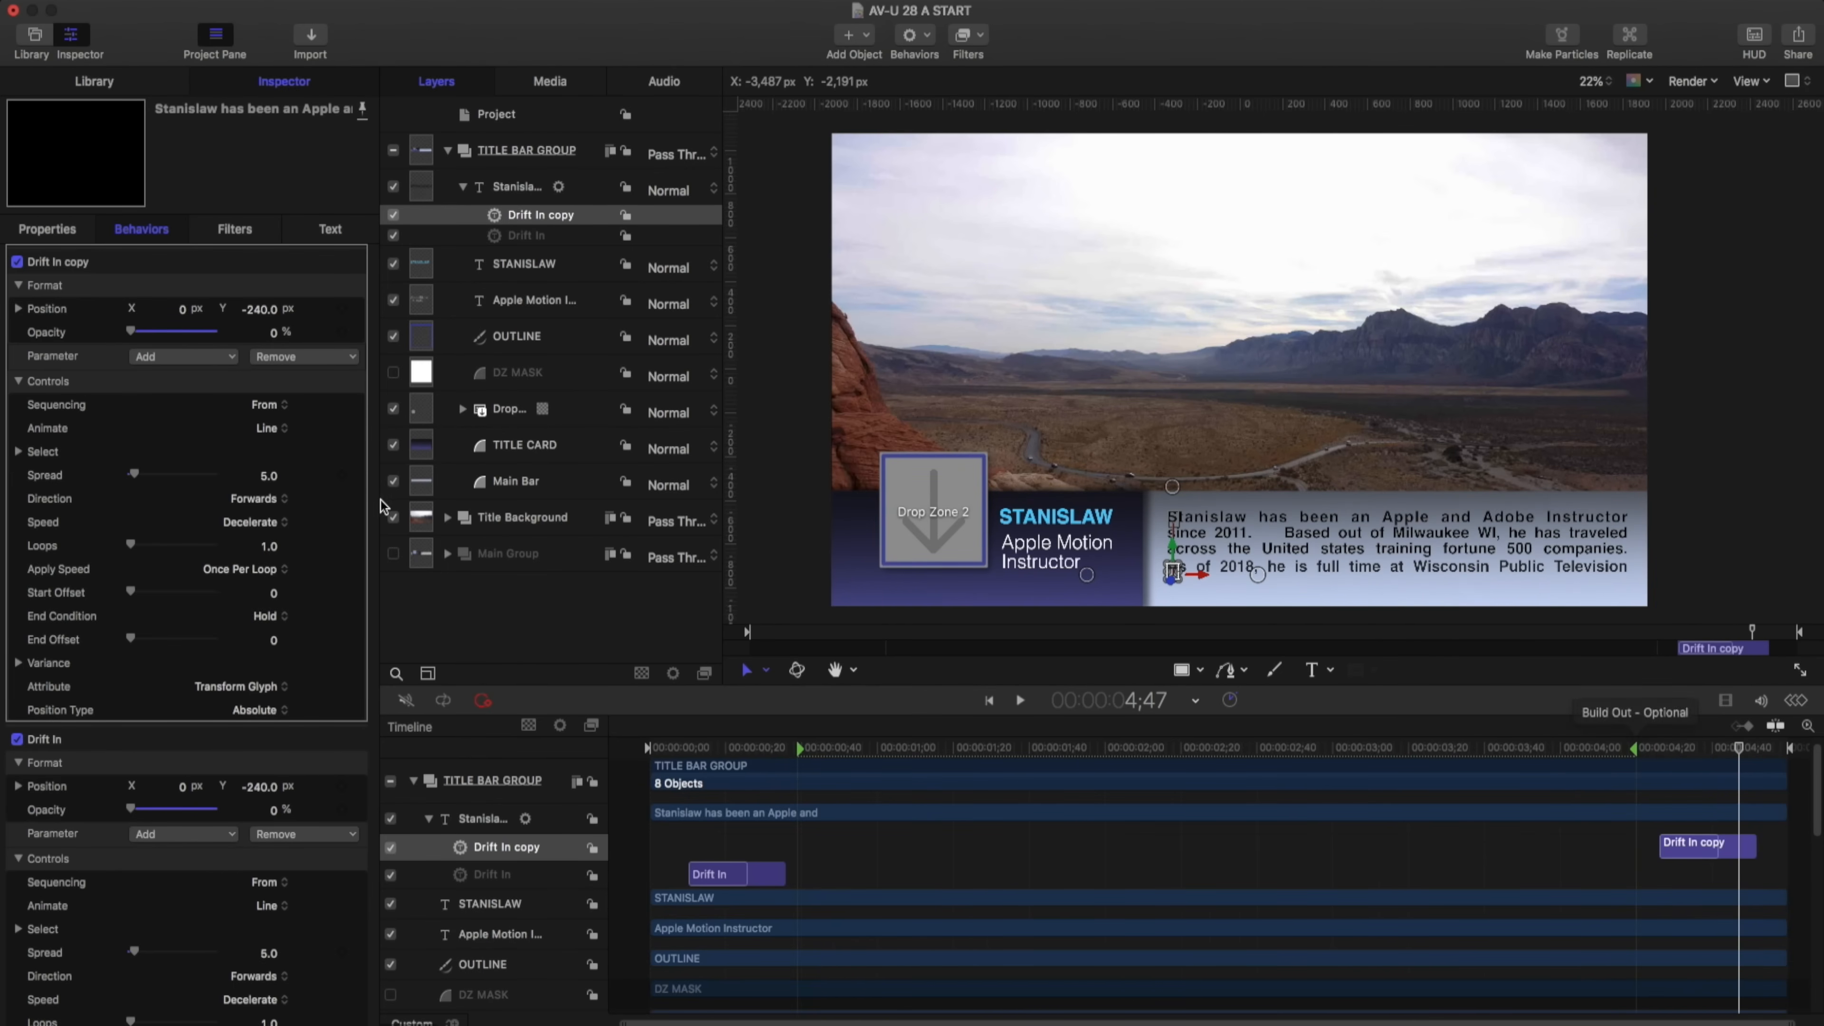
{"action": "left_click_drag", "start_coordinate": [666, 748], "coordinate": [774, 736]}
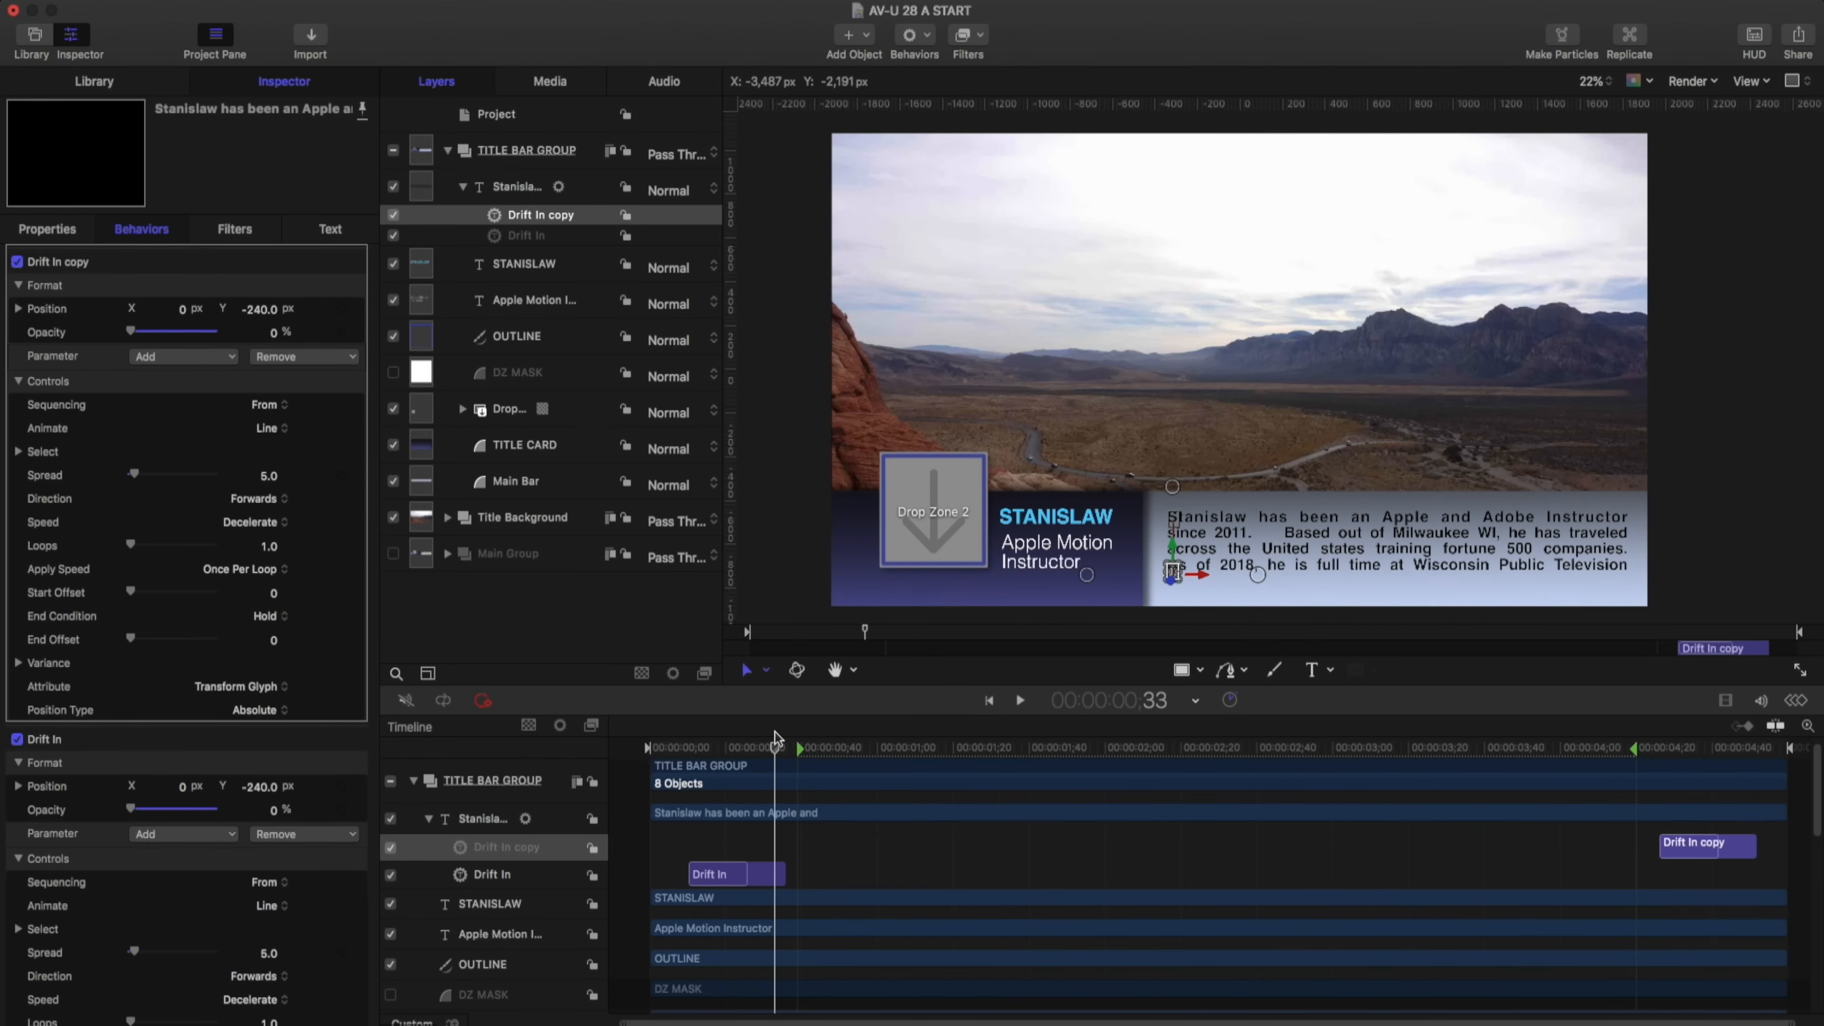
{"action": "mouse_move", "coordinate": [1649, 754]}
{"action": "left_mouse_down"}
{"action": "mouse_move", "coordinate": [1729, 744]}
{"action": "mouse_move", "coordinate": [1653, 747]}
{"action": "mouse_move", "coordinate": [1682, 747]}
{"action": "left_mouse_up"}
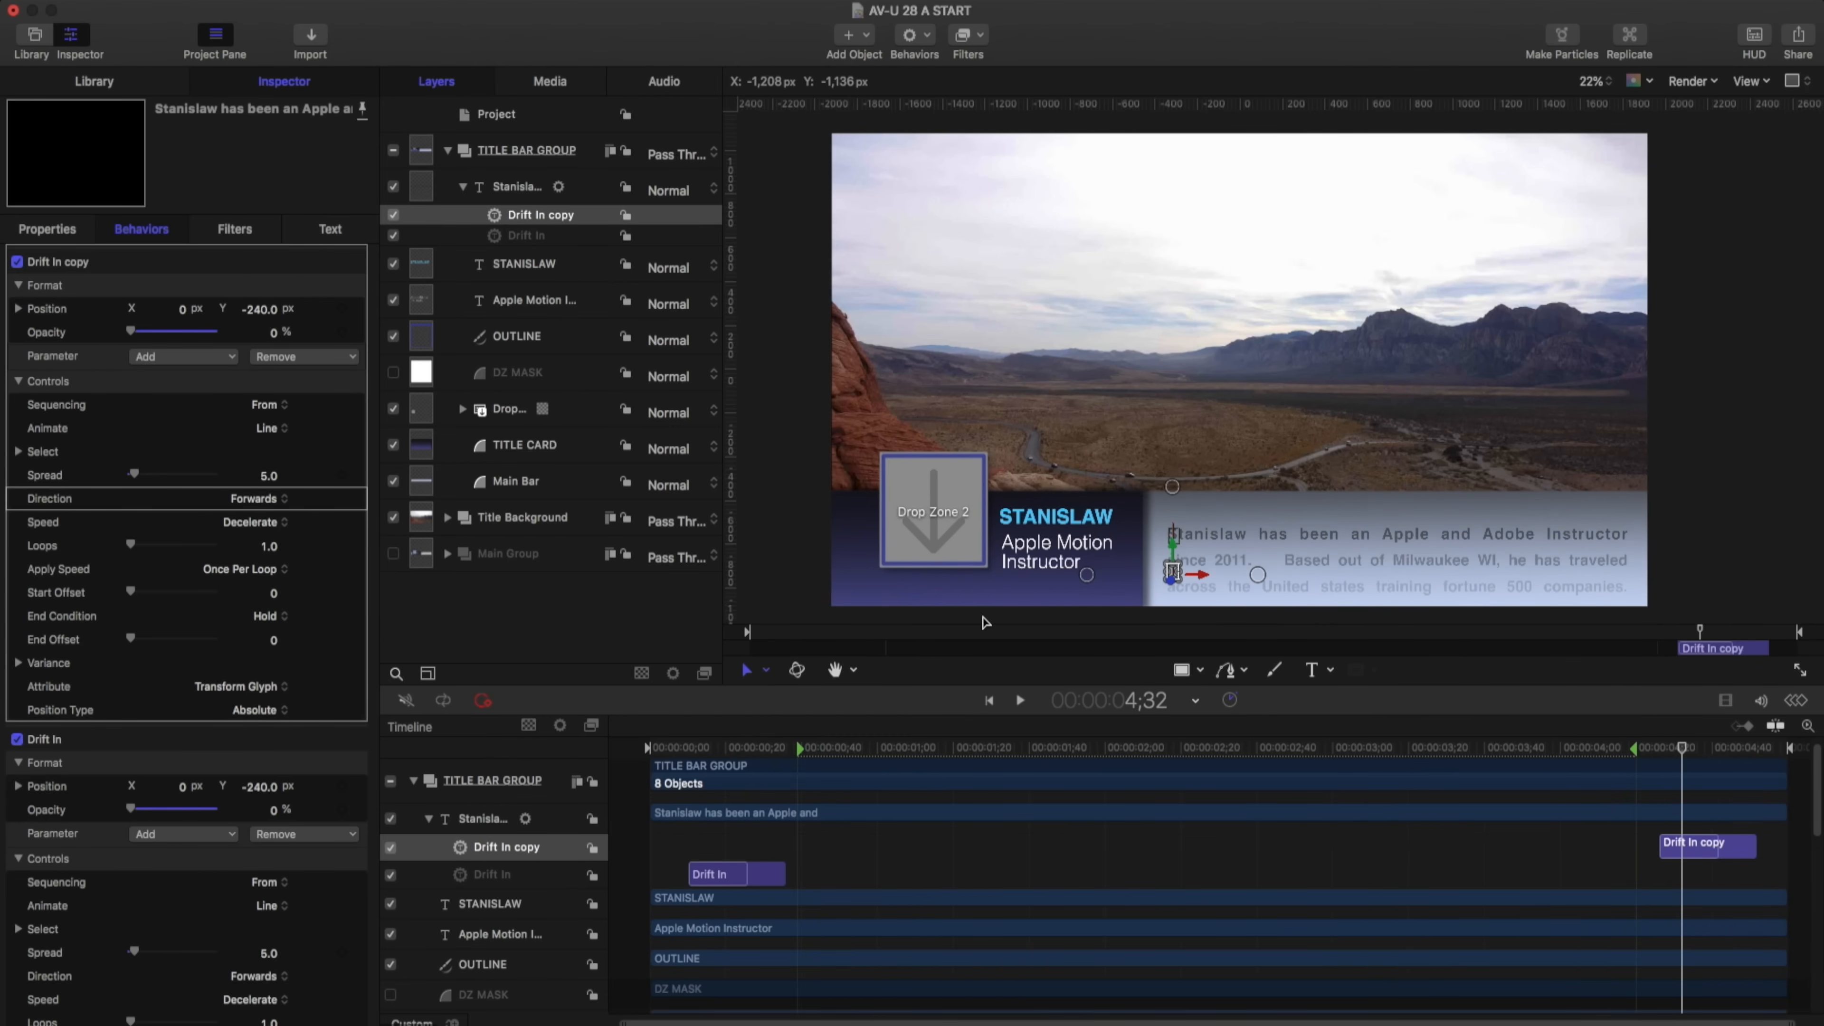
Set the Drift In copy's Sequencing to To and Direction to Backwards, and check the text's exit
{"action": "left_click", "coordinate": [277, 404]}
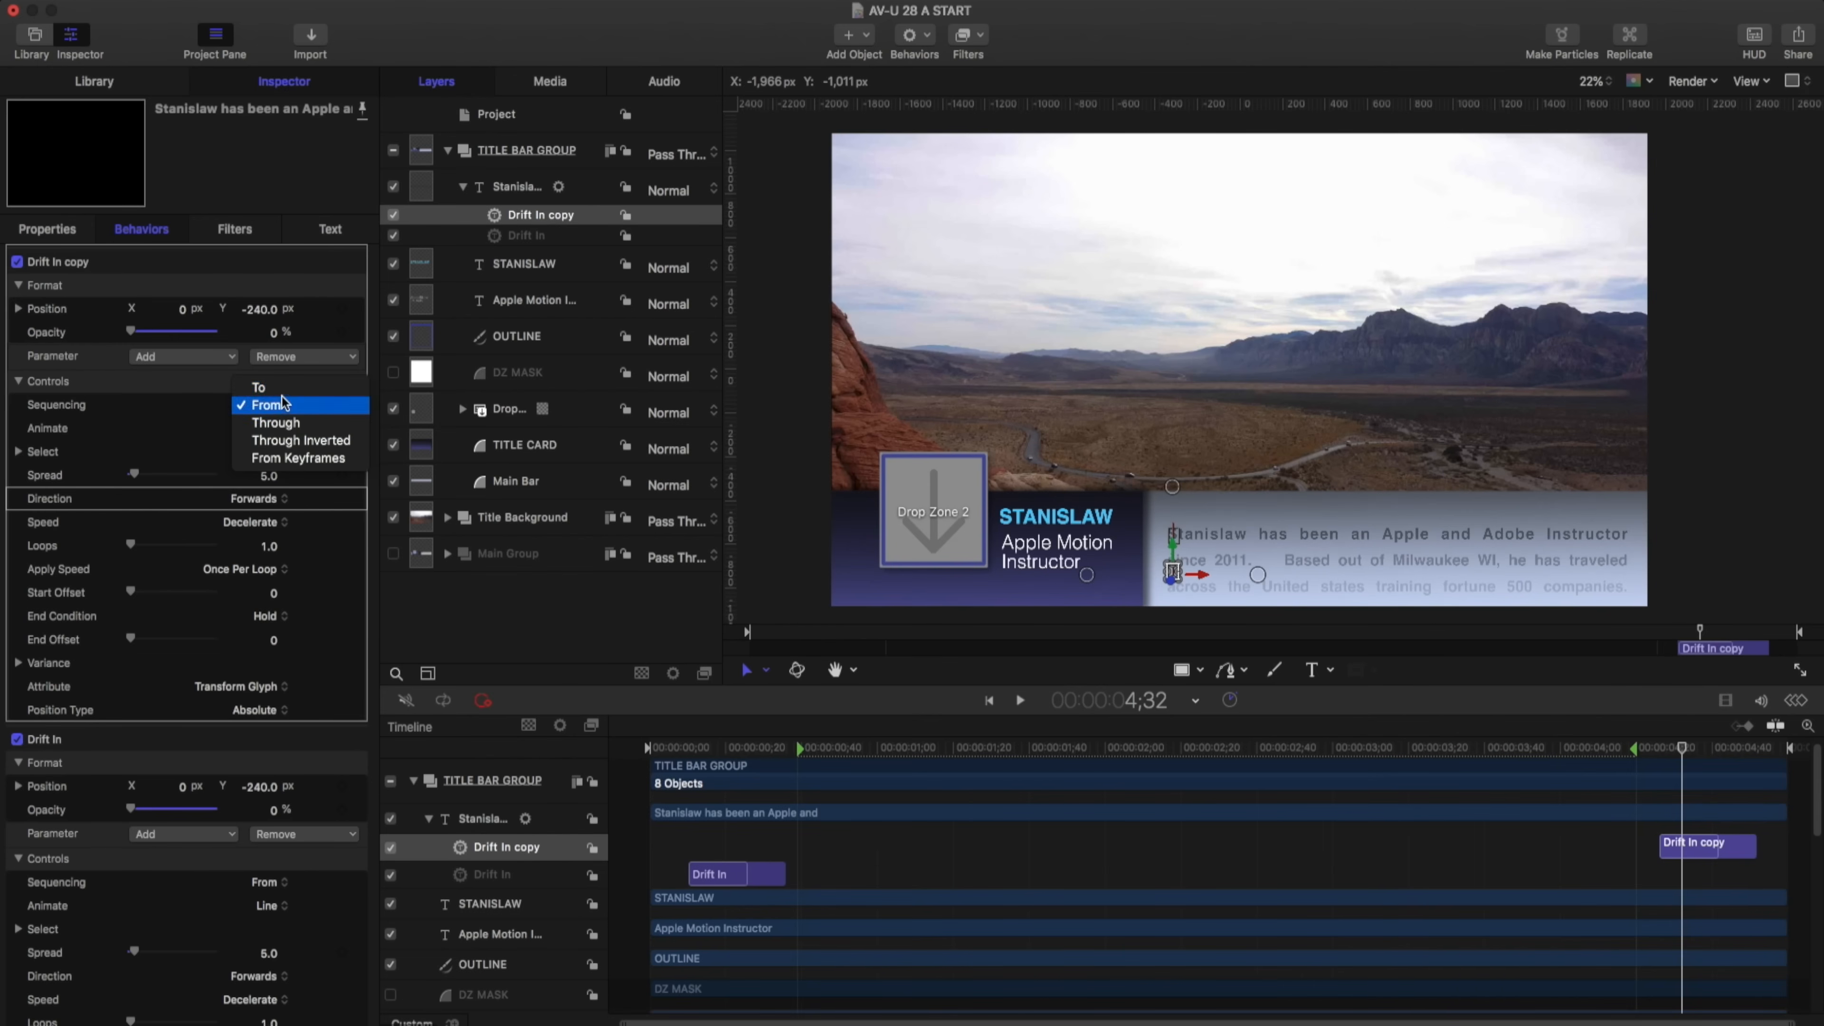
{"action": "left_click", "coordinate": [278, 386]}
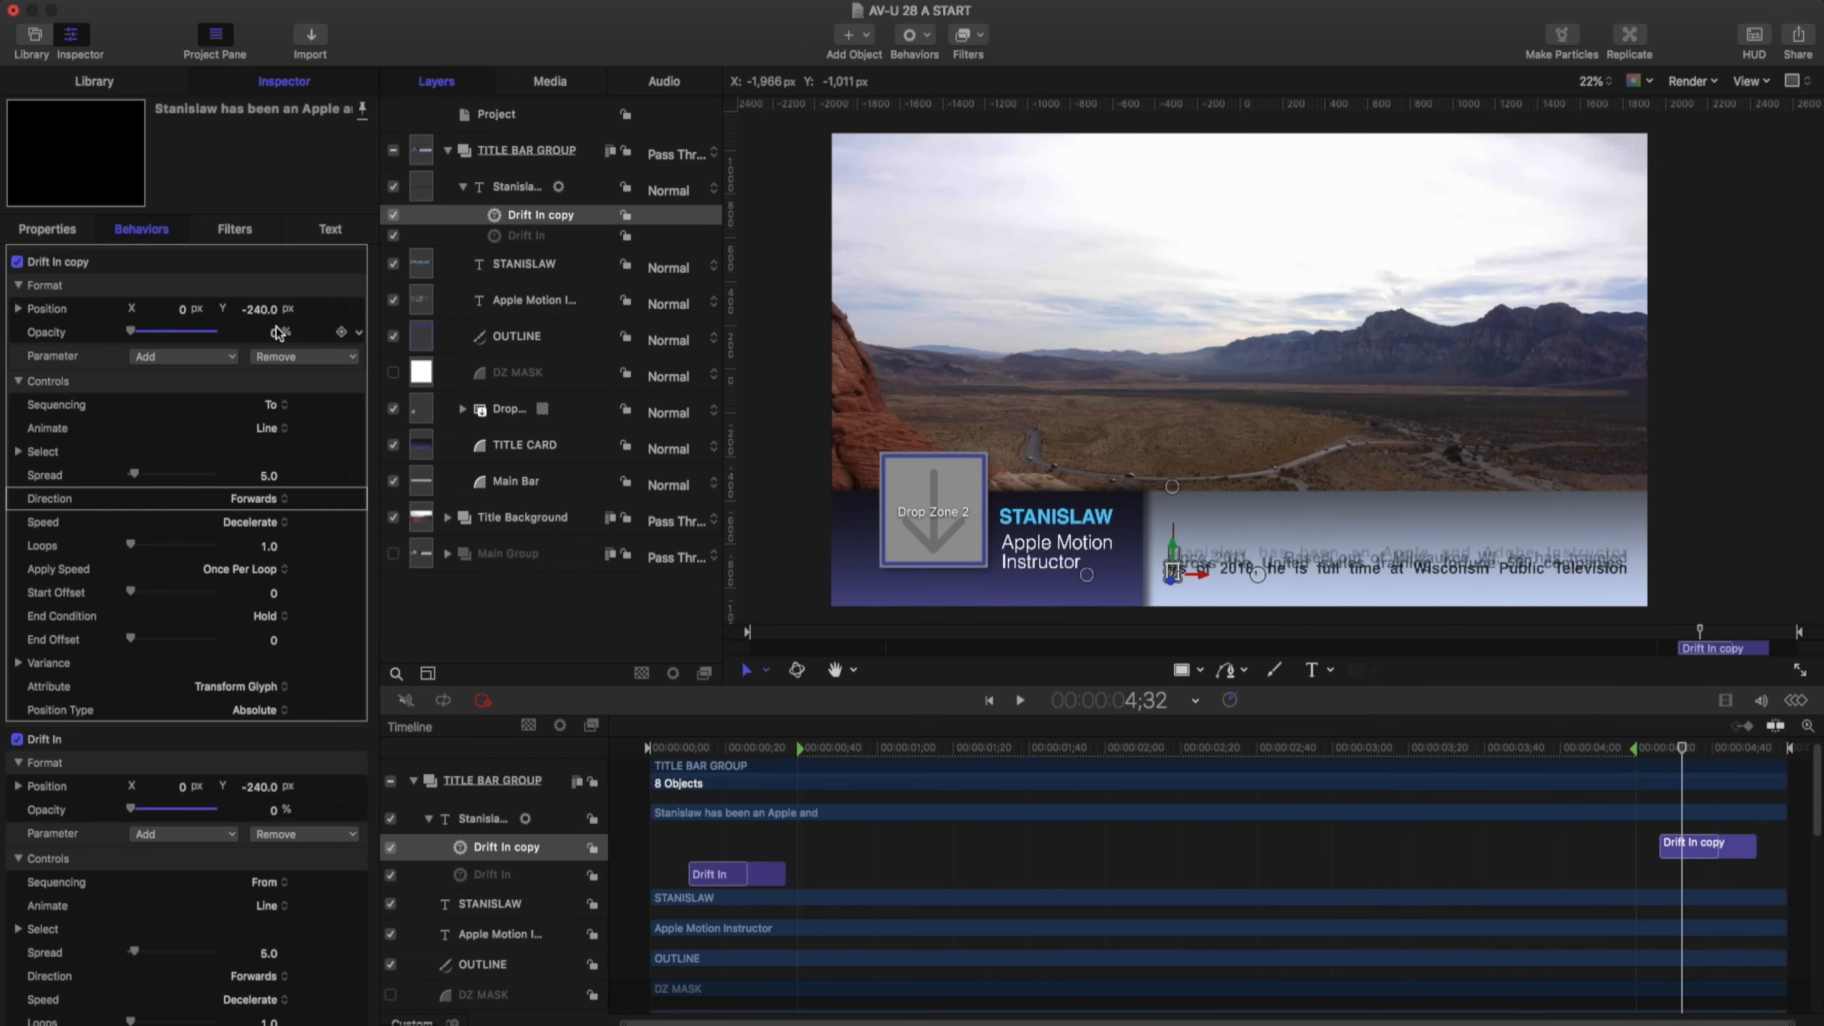
{"action": "left_click", "coordinate": [1651, 751]}
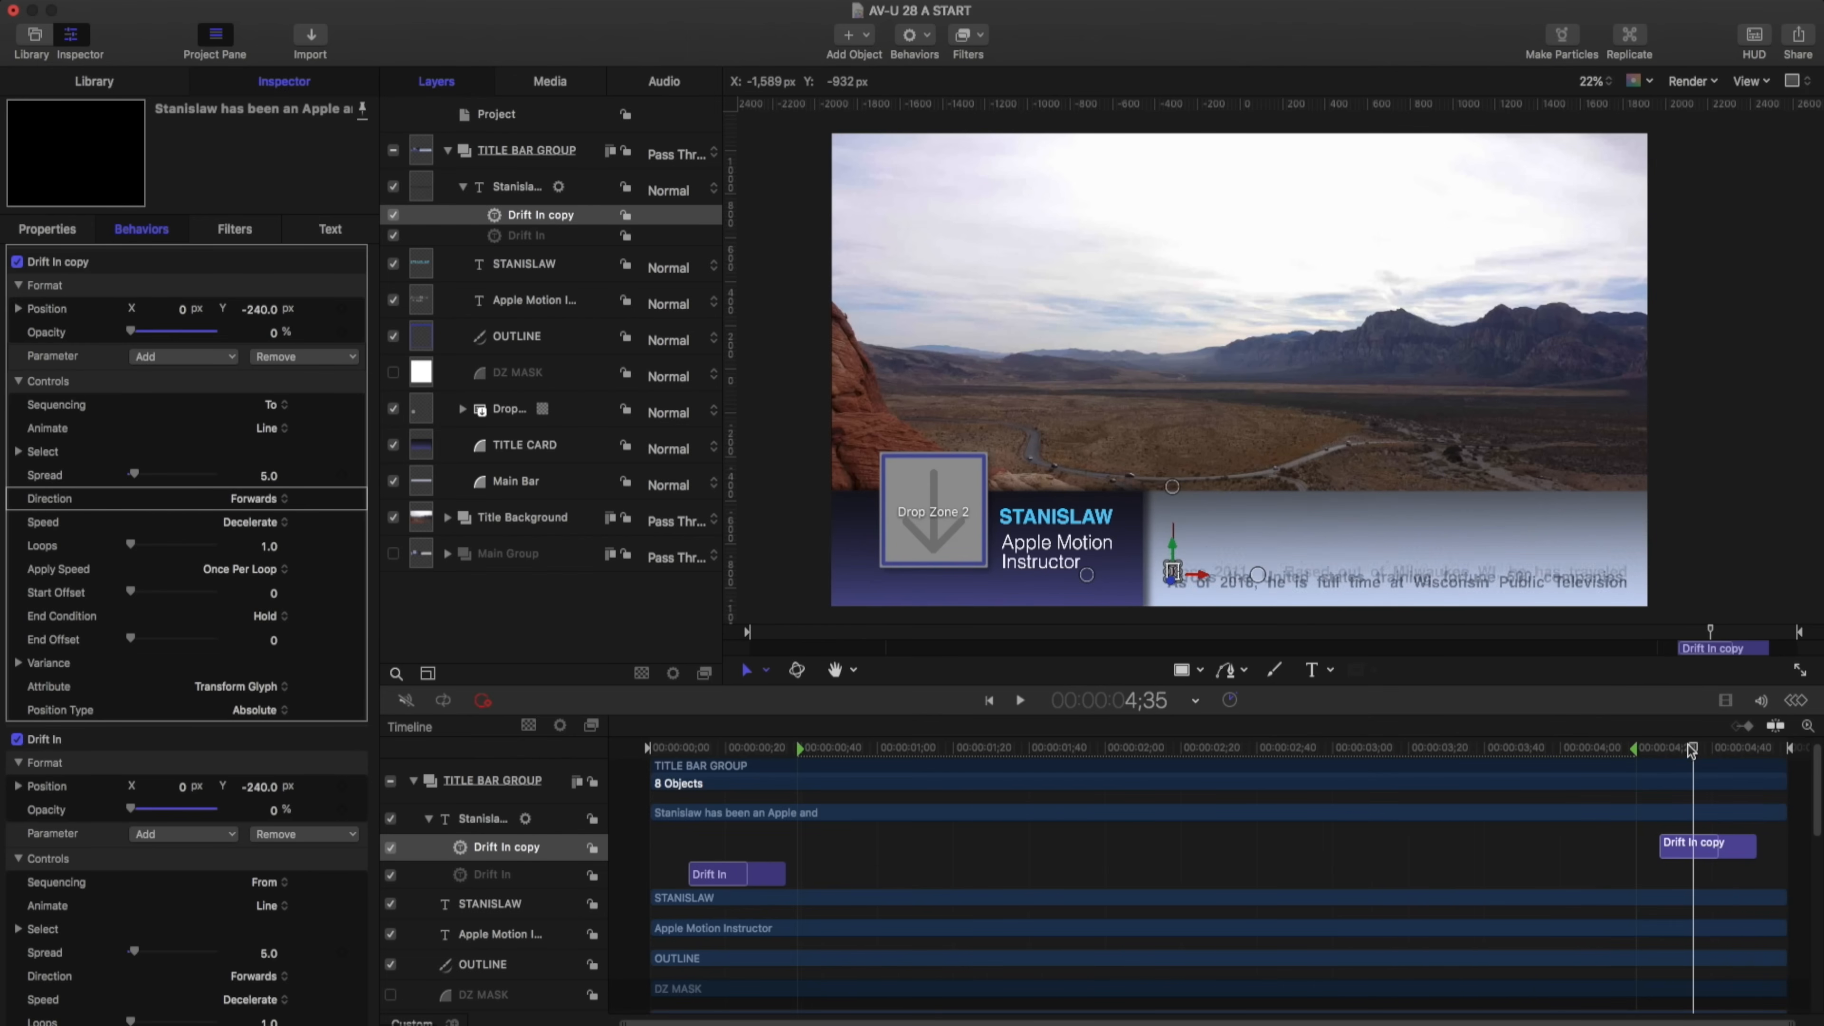
{"action": "mouse_move", "coordinate": [1654, 760]}
{"action": "left_mouse_down"}
{"action": "mouse_move", "coordinate": [1680, 763]}
{"action": "mouse_move", "coordinate": [1658, 776]}
{"action": "left_mouse_up"}
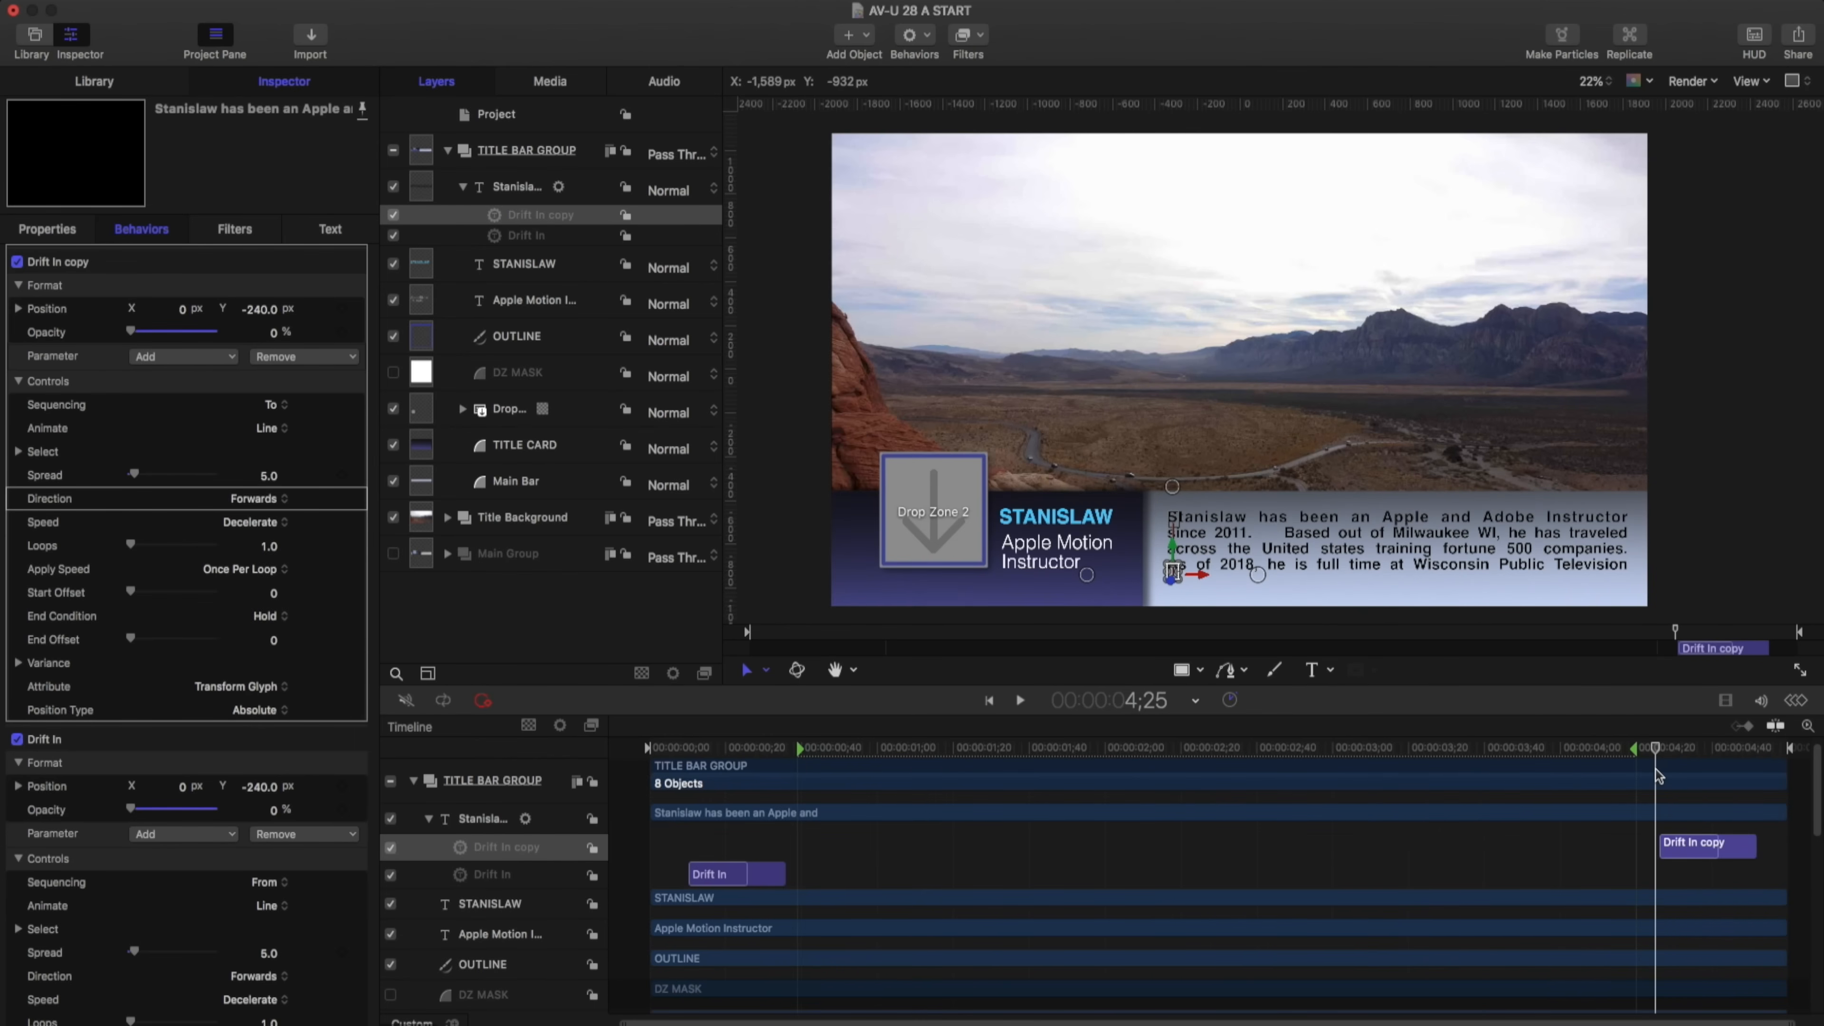
{"action": "scroll", "coordinate": [1638, 774], "scroll_direction": "right", "scroll_amount": 1}
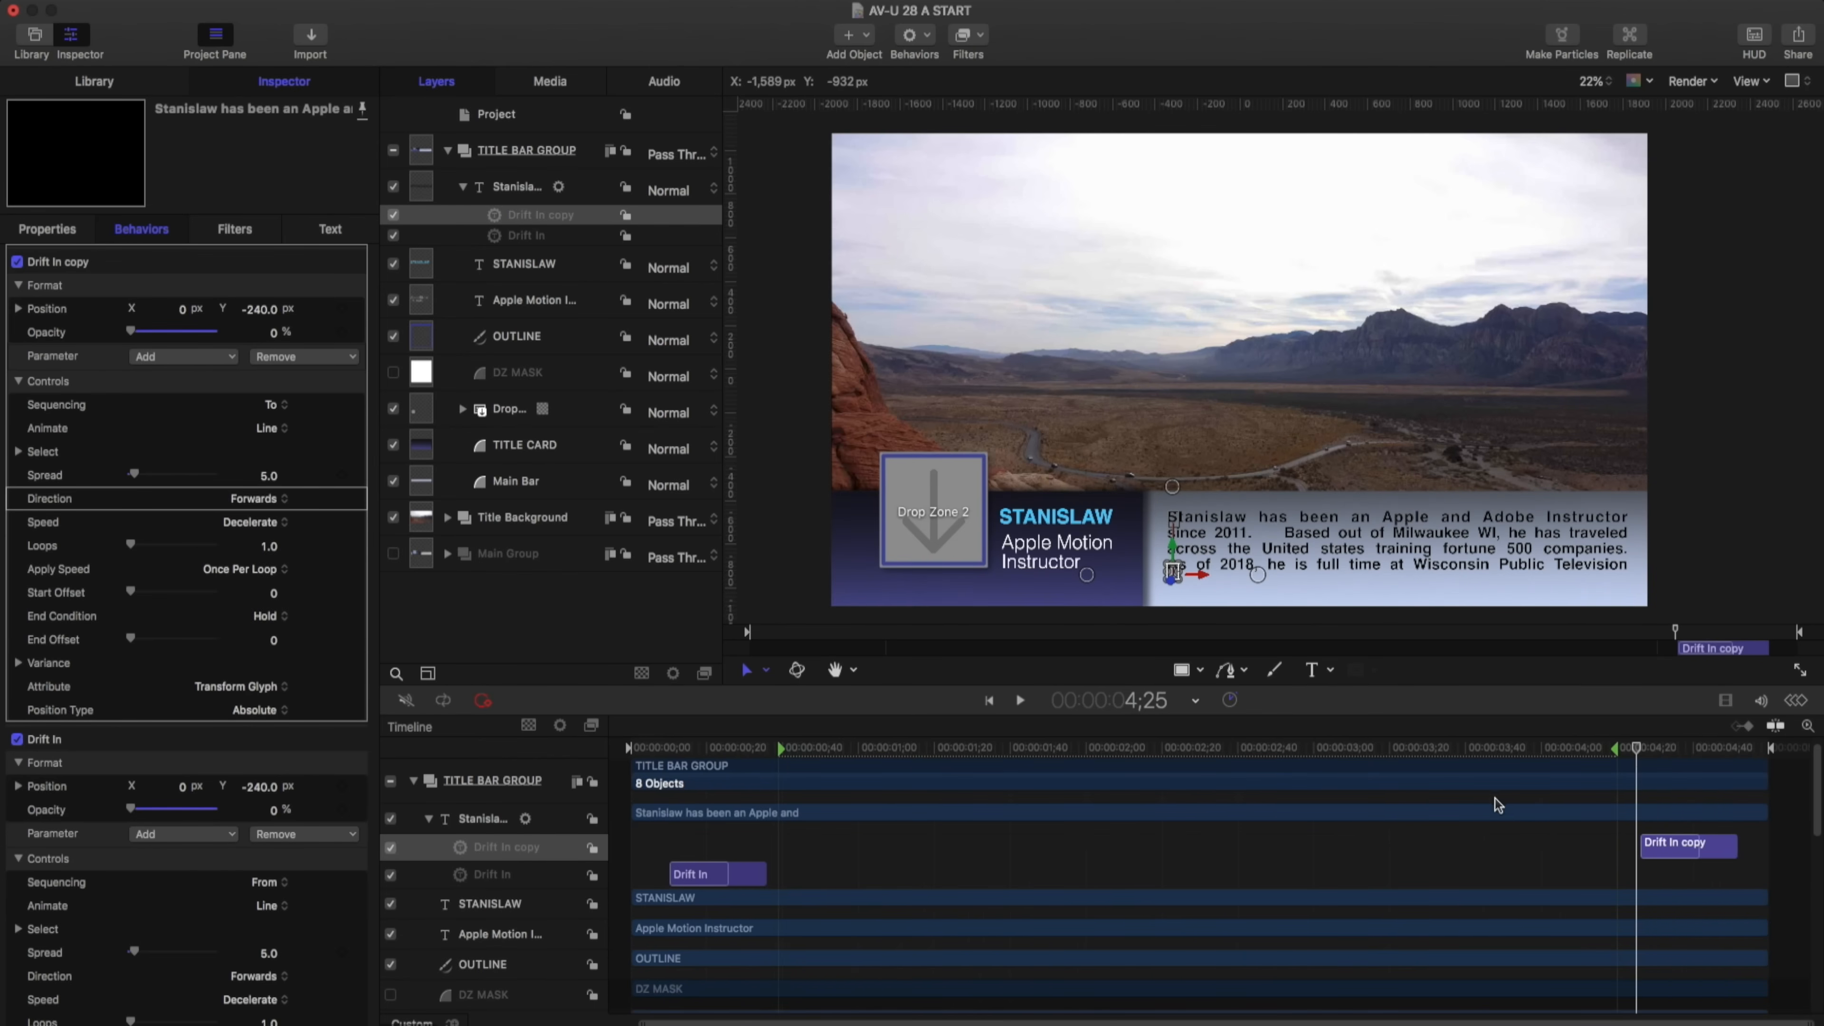
{"action": "left_click", "coordinate": [262, 500]}
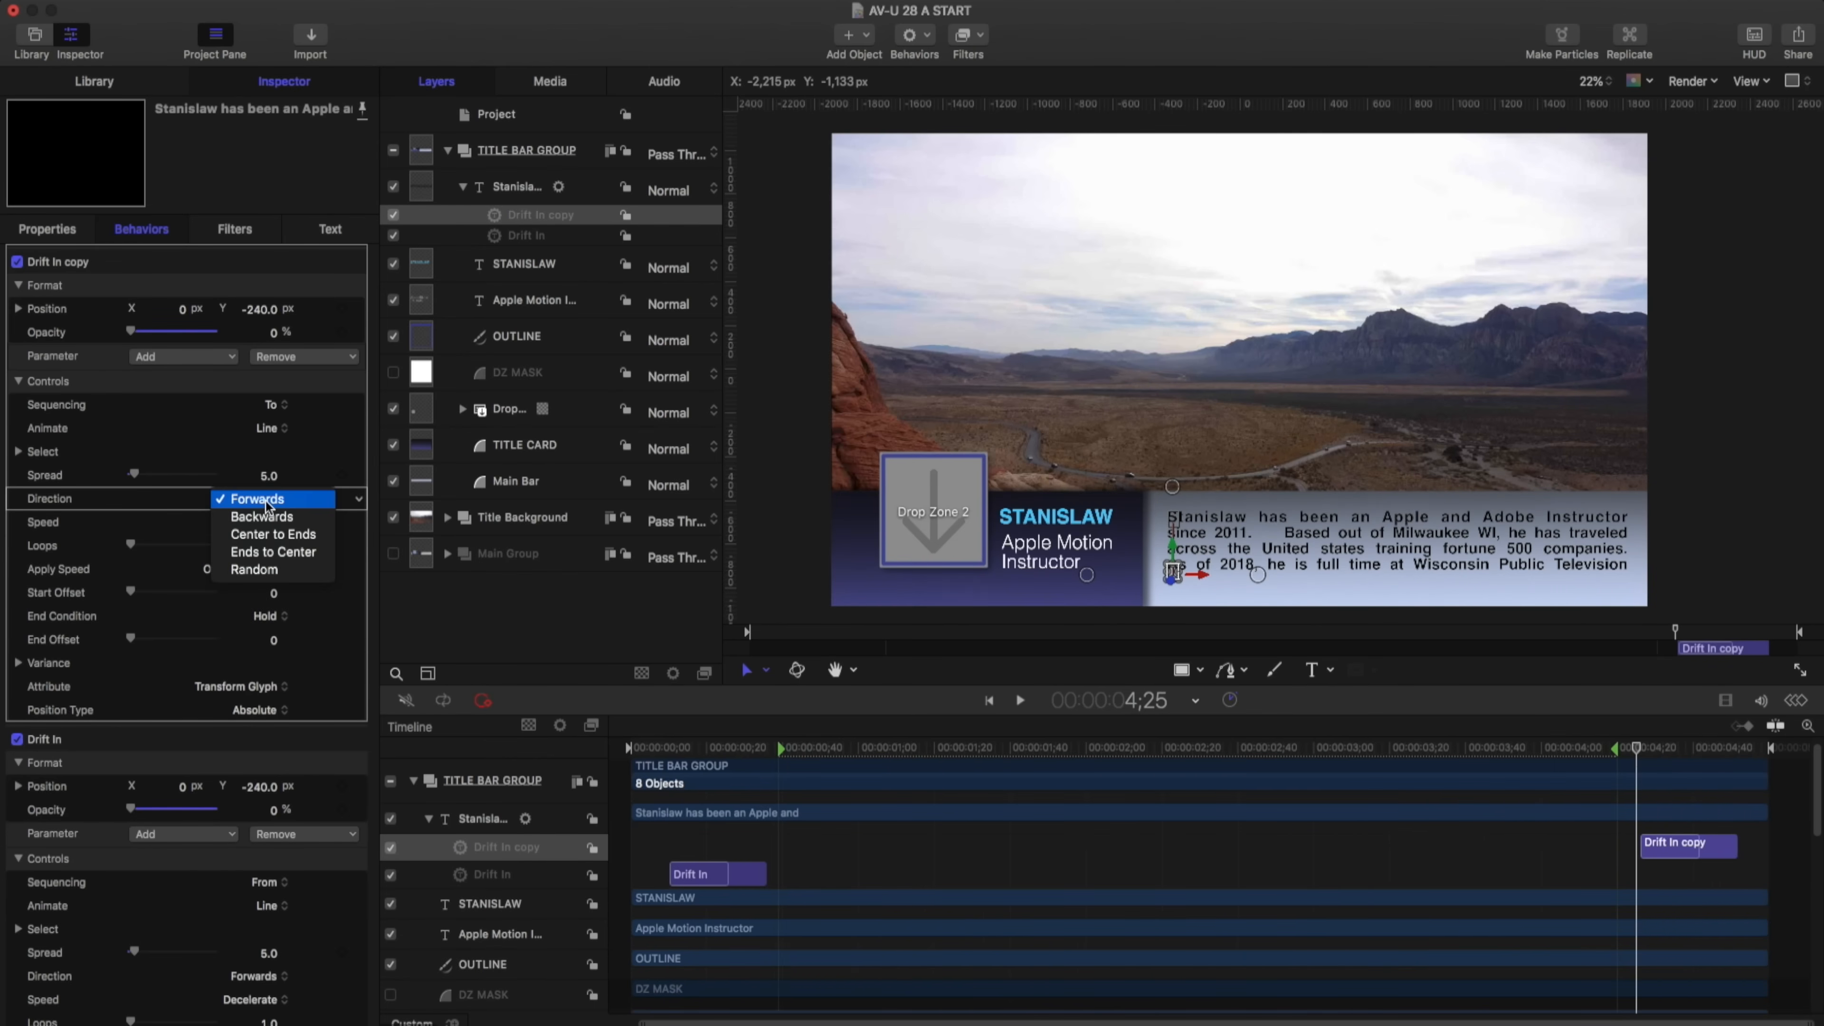
{"action": "left_click", "coordinate": [262, 518]}
{"action": "left_click_drag", "start_coordinate": [657, 749], "coordinate": [661, 749]}
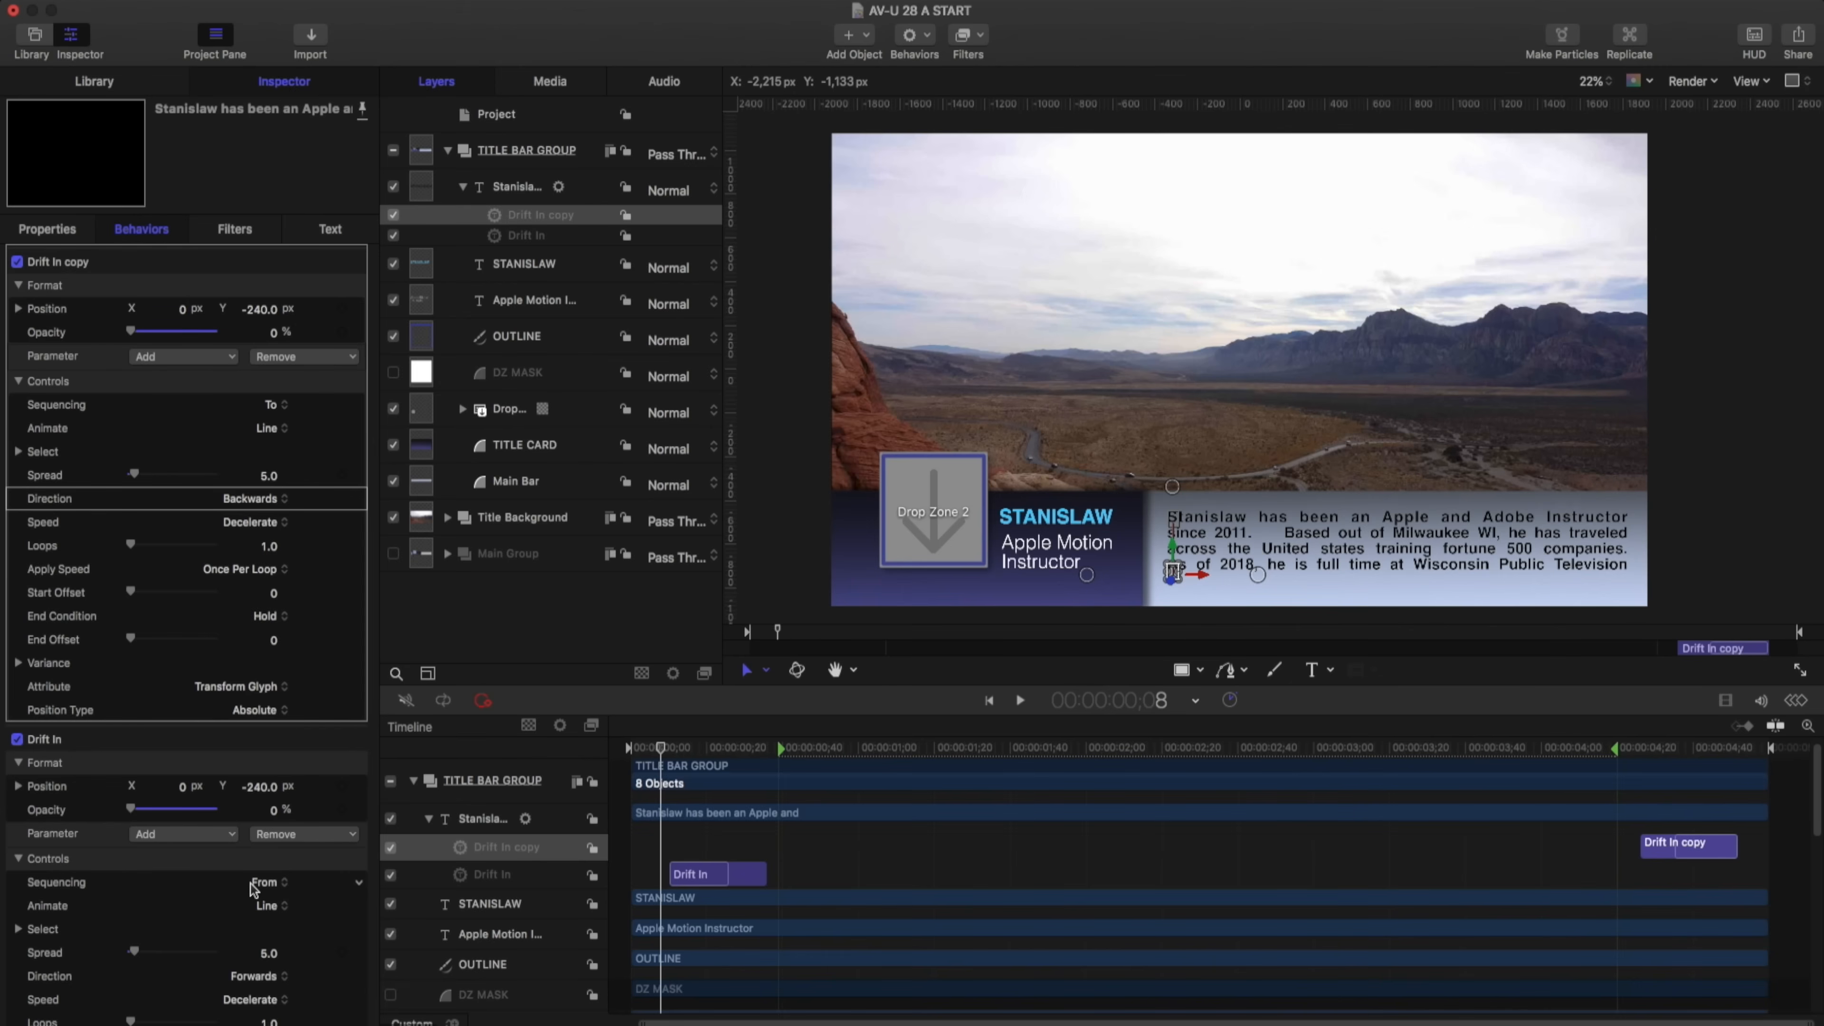
{"action": "left_click_drag", "start_coordinate": [1515, 749], "coordinate": [1642, 755]}
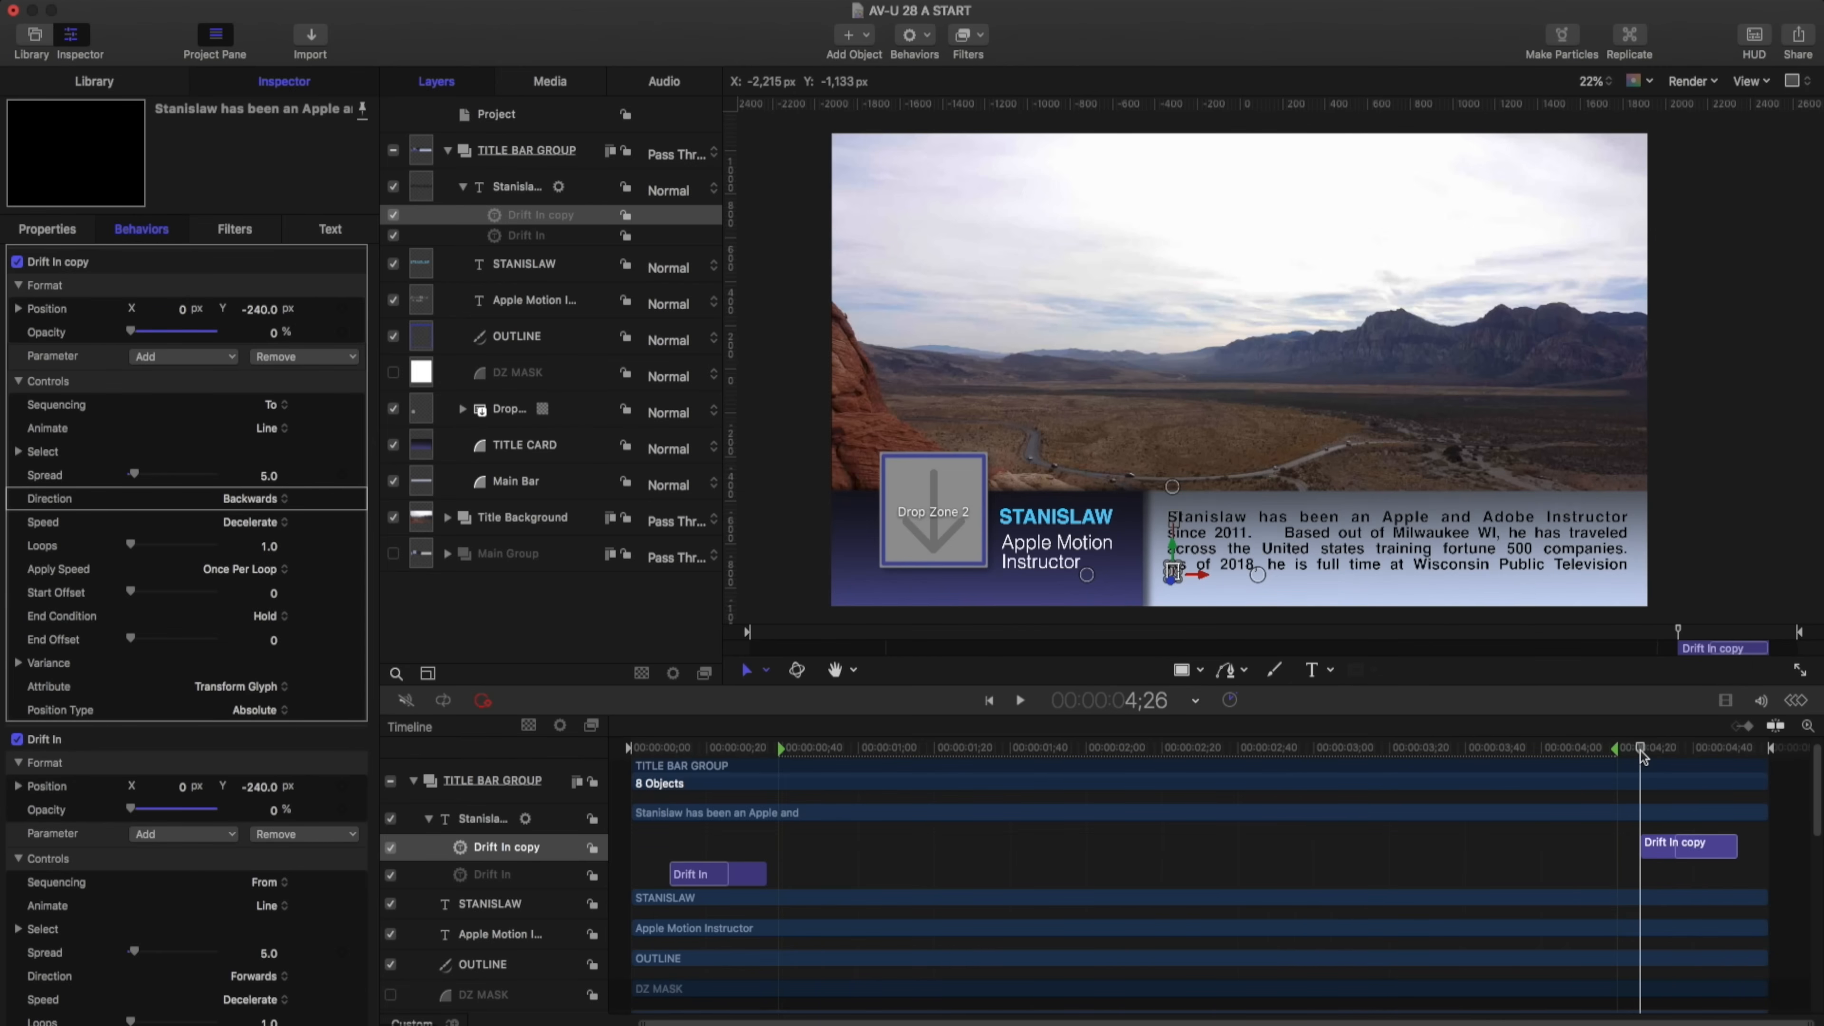
Trim the biography text layer to start with Drift In at about frame 11 and end at 4;51
{"action": "left_click_drag", "start_coordinate": [1643, 755], "coordinate": [1735, 743]}
{"action": "scroll", "coordinate": [1735, 744], "scroll_direction": "down", "scroll_amount": 1}
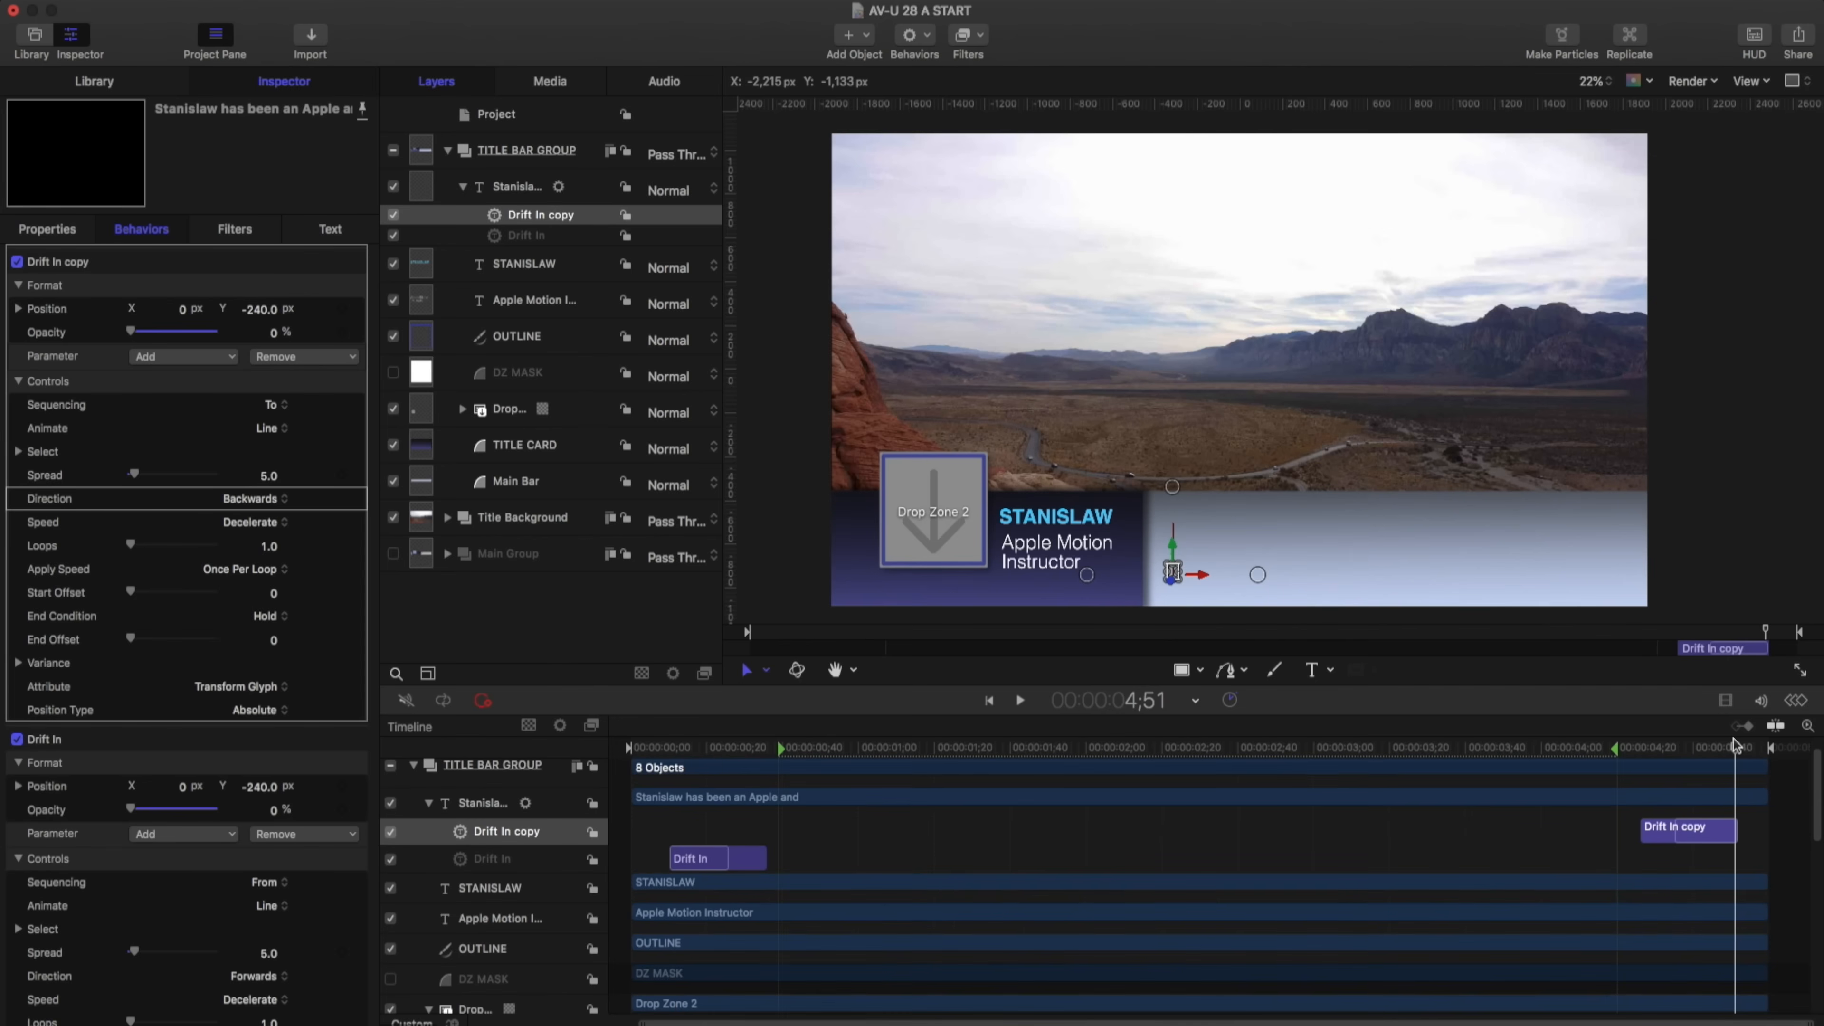
{"action": "left_click", "coordinate": [1708, 802]}
{"action": "key", "text": "o"}
{"action": "left_click_drag", "start_coordinate": [1735, 746], "coordinate": [674, 792]}
{"action": "key", "text": "i"}
{"action": "left_click_drag", "start_coordinate": [674, 750], "coordinate": [804, 749]}
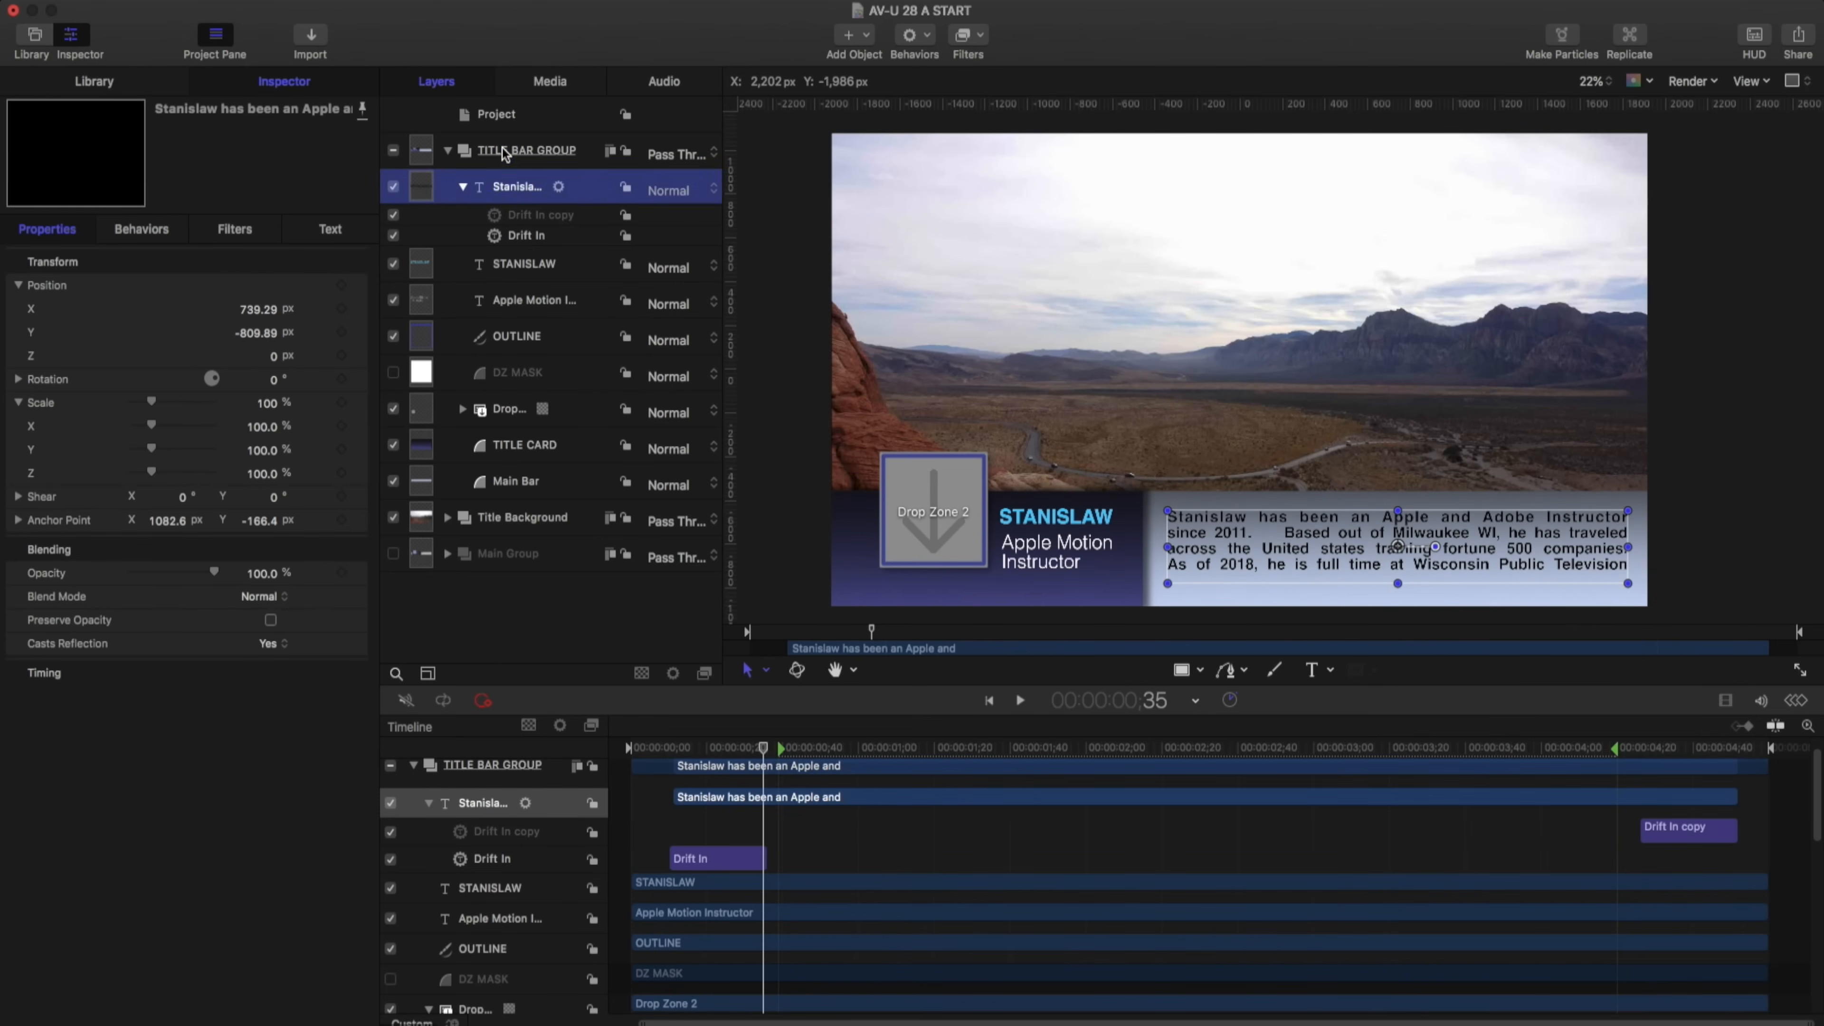
Re-enable the Position animation of TITLE BAR GROUP and preview the bar rising together with the text
{"action": "left_click", "coordinate": [505, 154]}
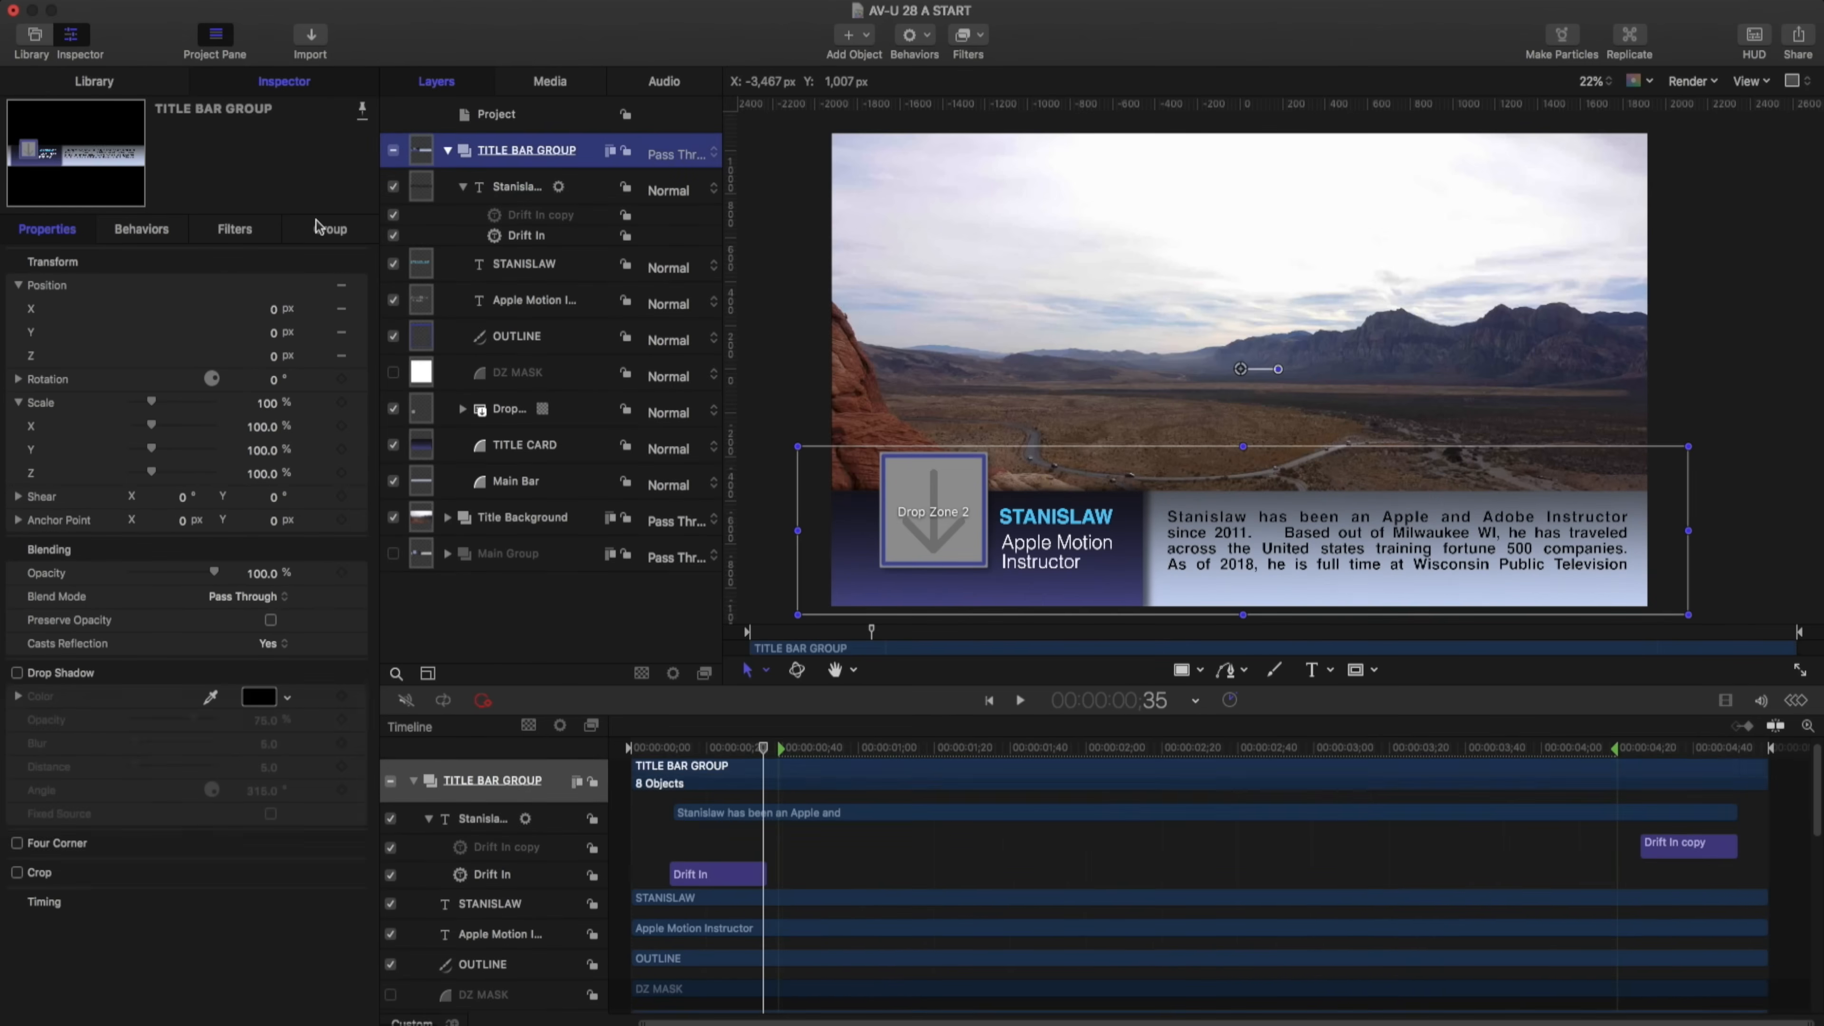
{"action": "left_click", "coordinate": [361, 285]}
{"action": "left_click", "coordinate": [397, 437]}
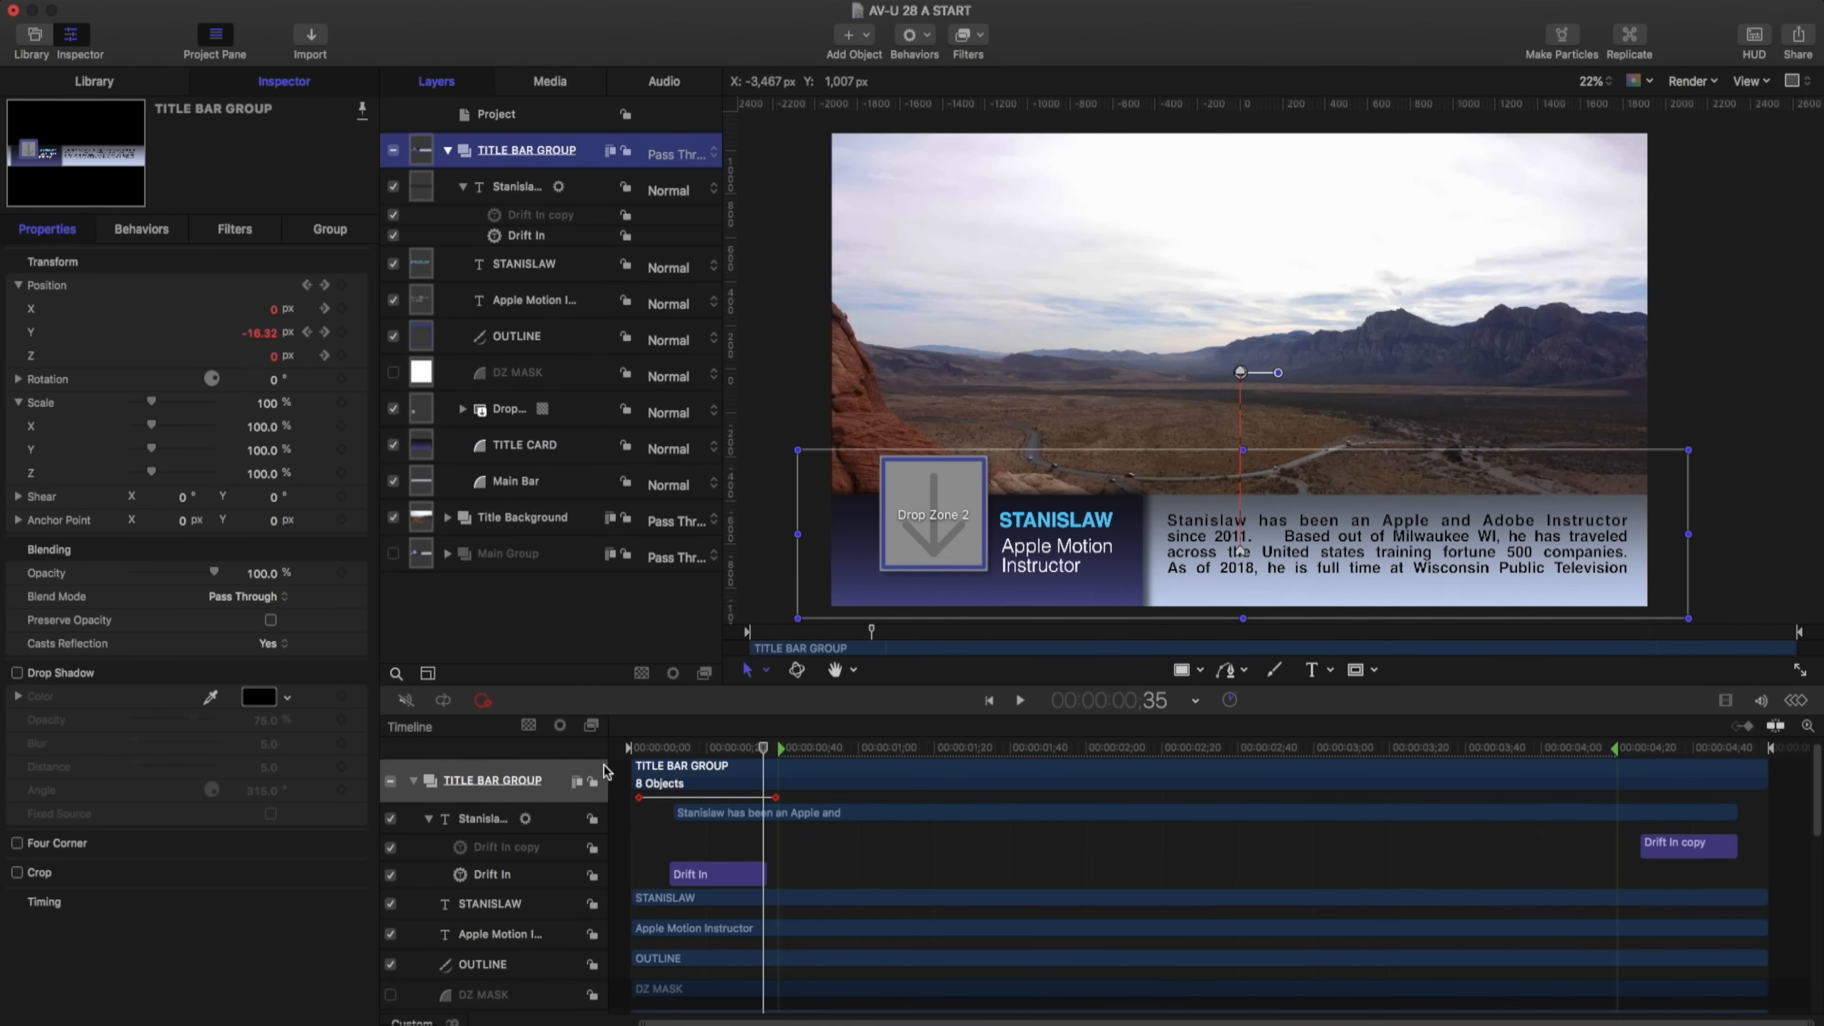
{"action": "left_click_drag", "start_coordinate": [658, 749], "coordinate": [626, 748]}
{"action": "key", "text": "space"}
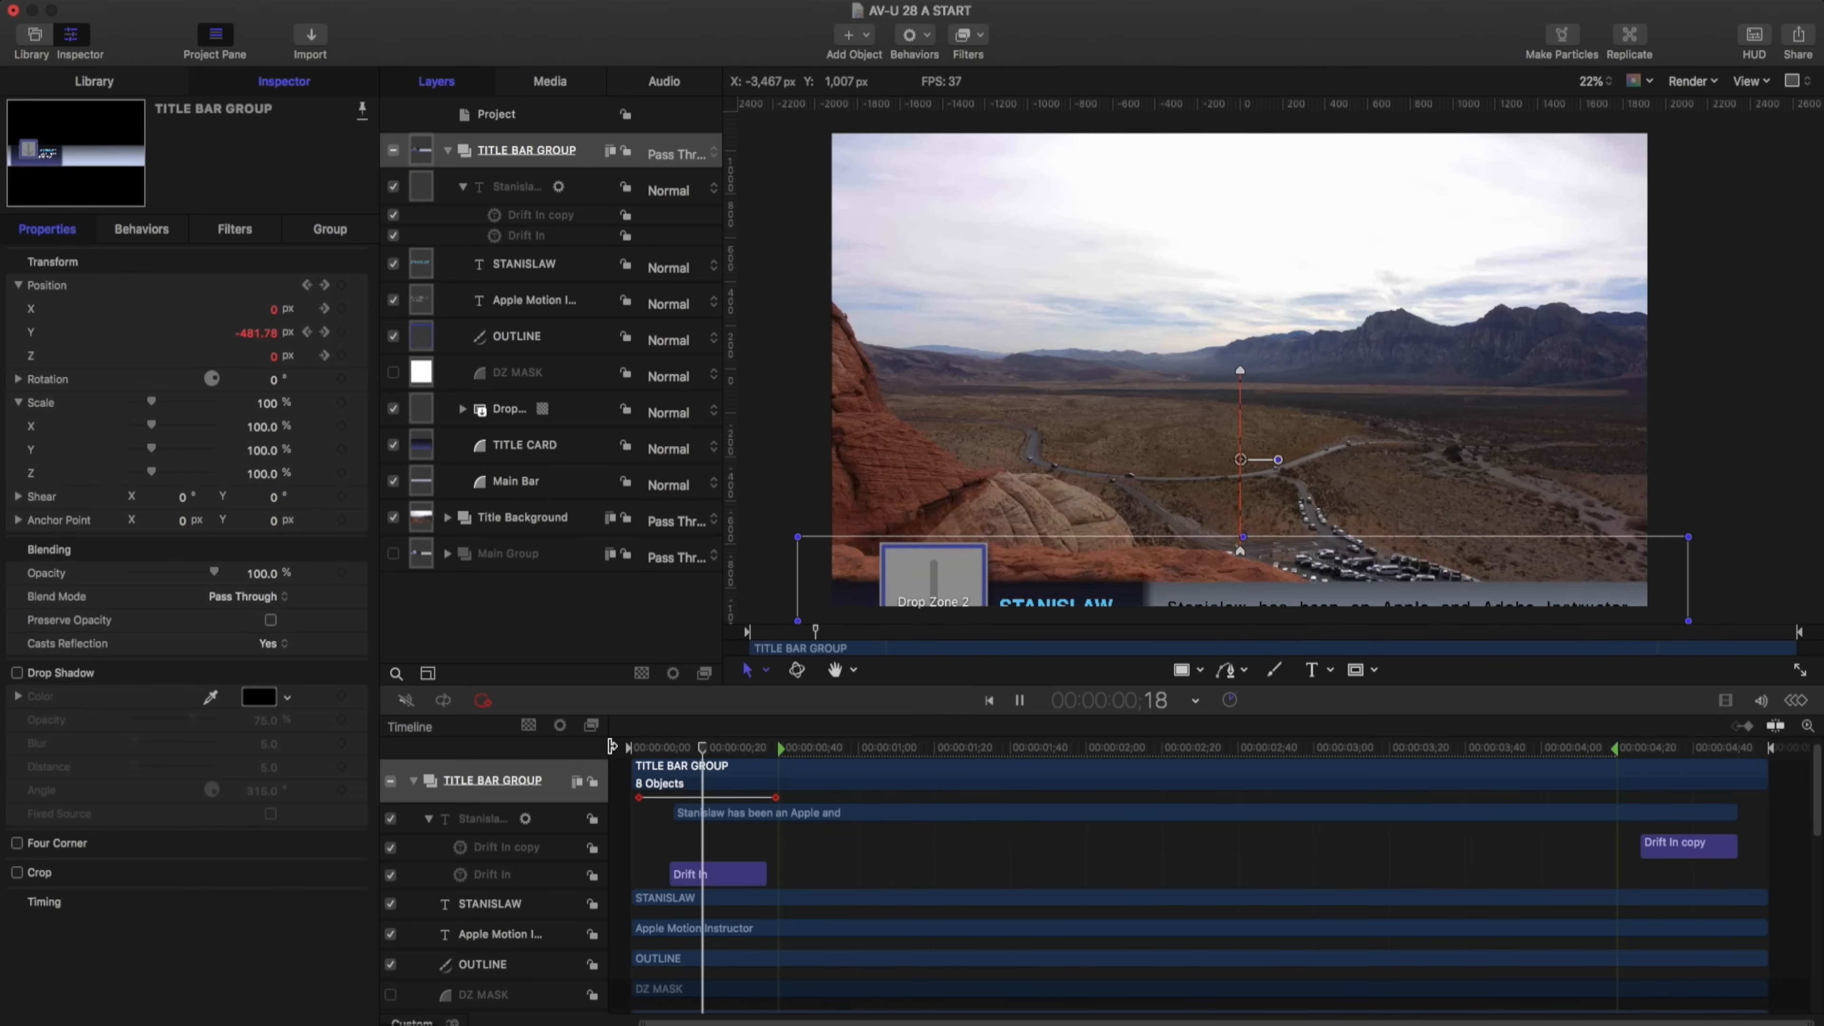
{"action": "key", "text": "space"}
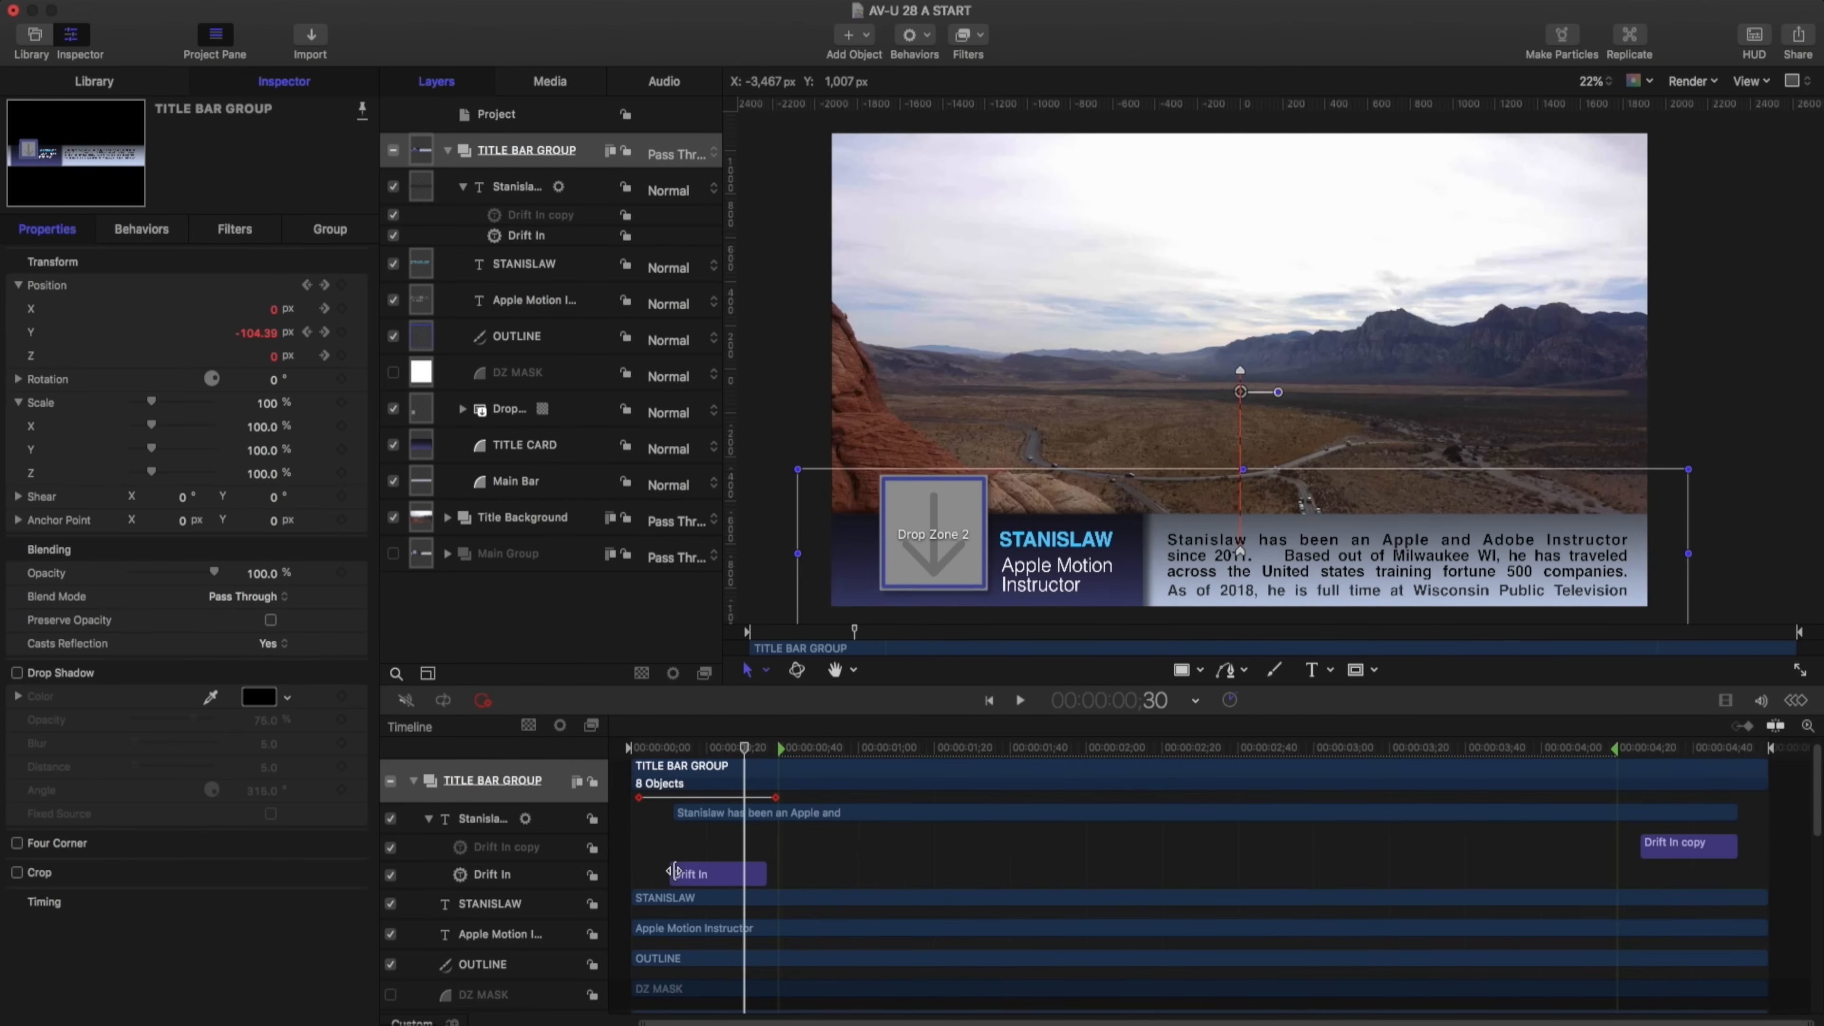
Trim the start of the first Drift In to about frame 21 and preview the lower third's entrance
{"action": "left_click_drag", "start_coordinate": [673, 872], "coordinate": [710, 871]}
{"action": "left_click_drag", "start_coordinate": [706, 750], "coordinate": [846, 748]}
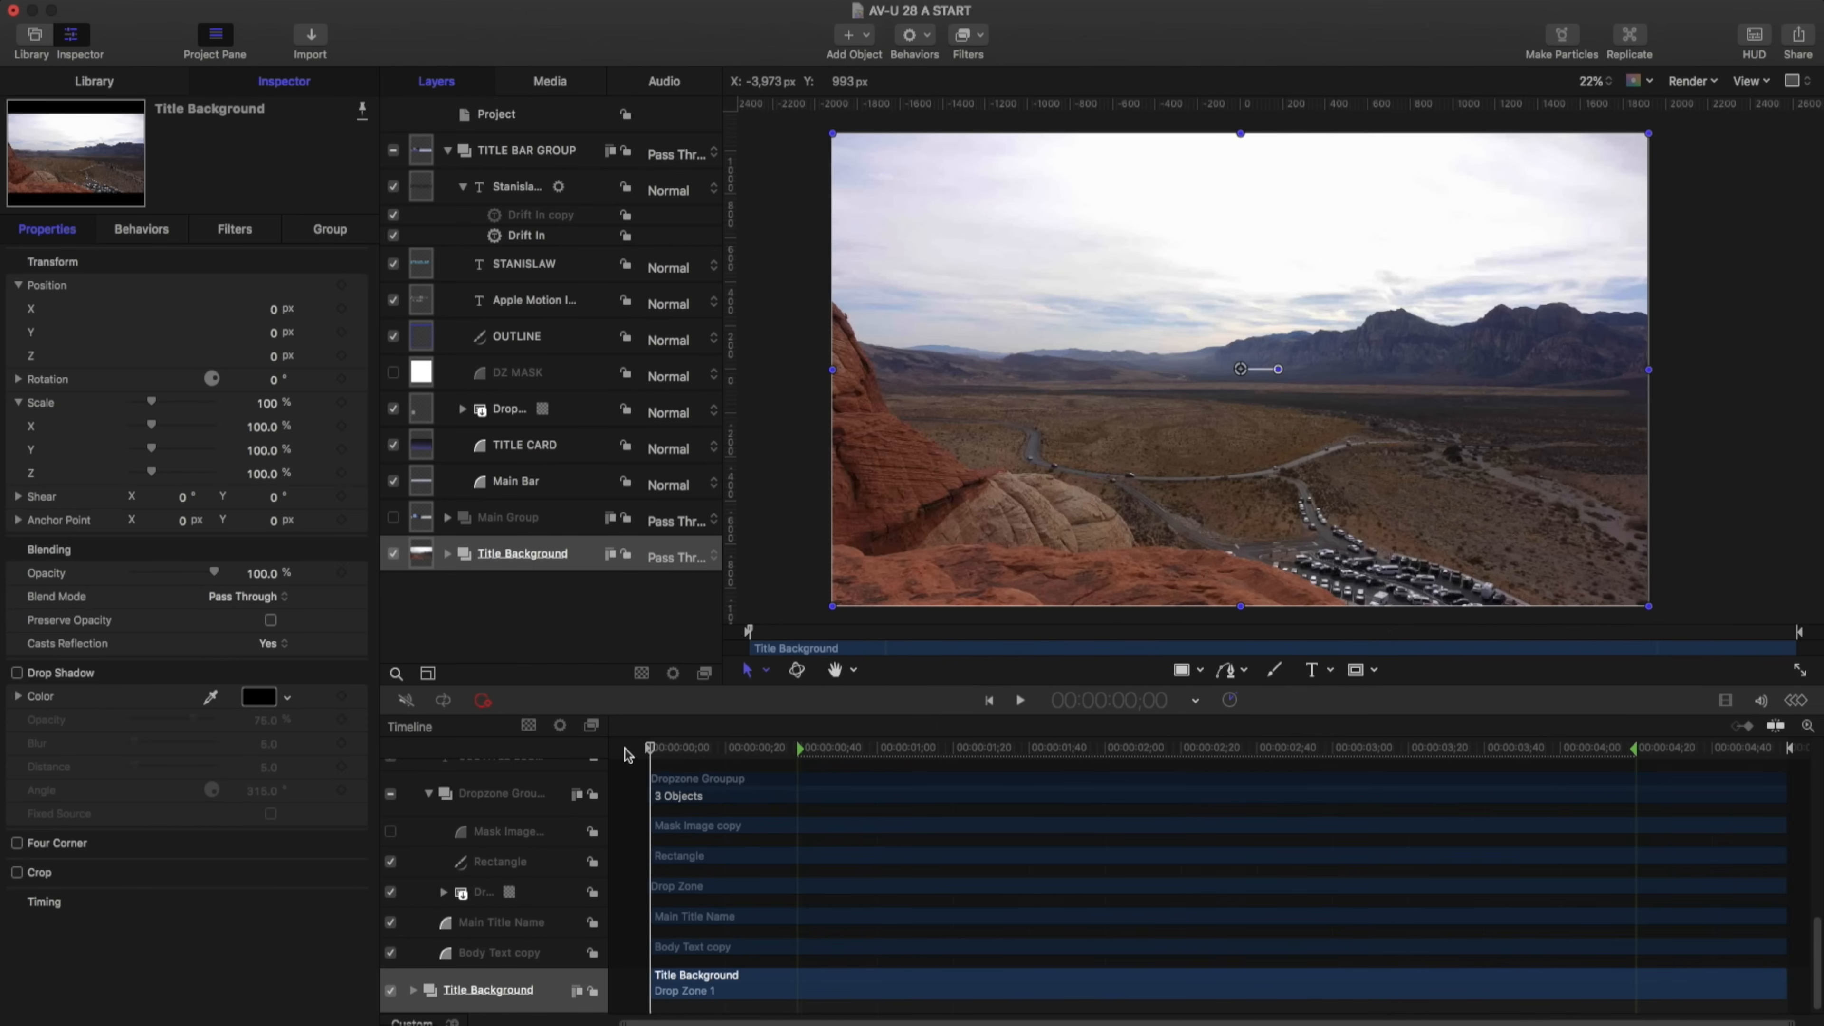
{"action": "left_click_drag", "start_coordinate": [648, 748], "coordinate": [798, 734]}
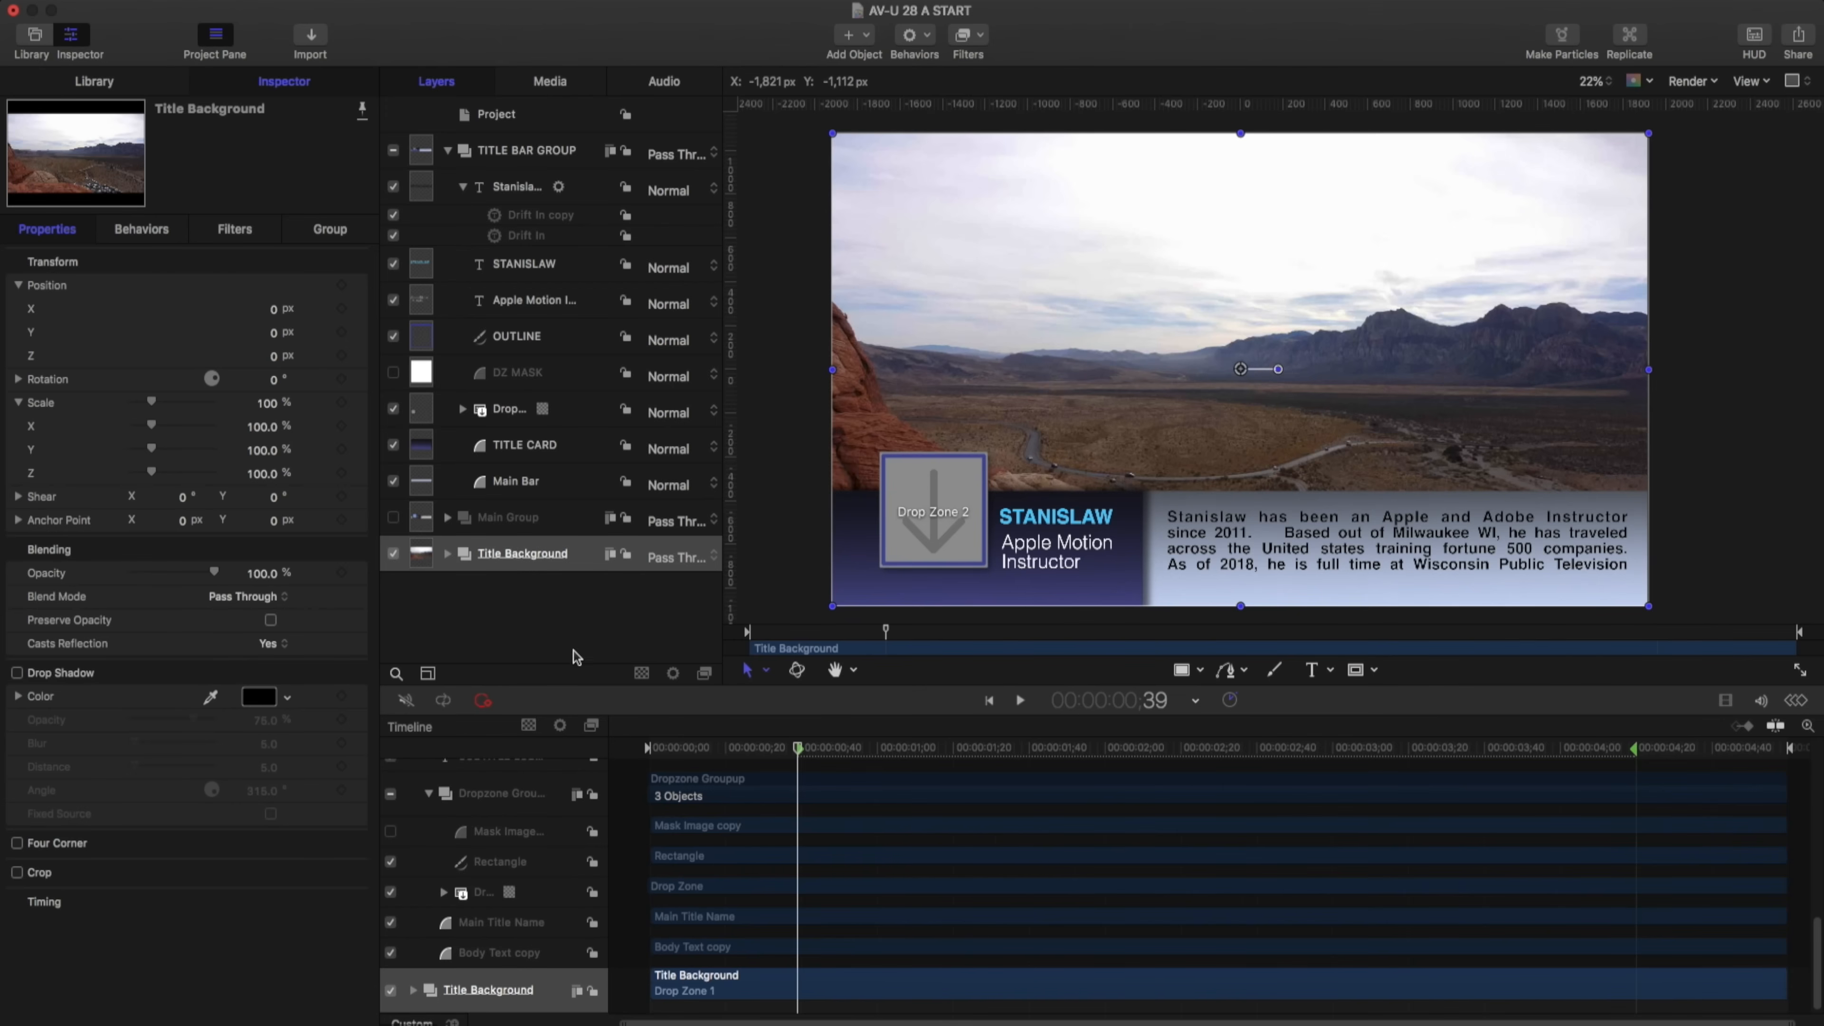
{"action": "left_click_drag", "start_coordinate": [797, 747], "coordinate": [706, 711]}
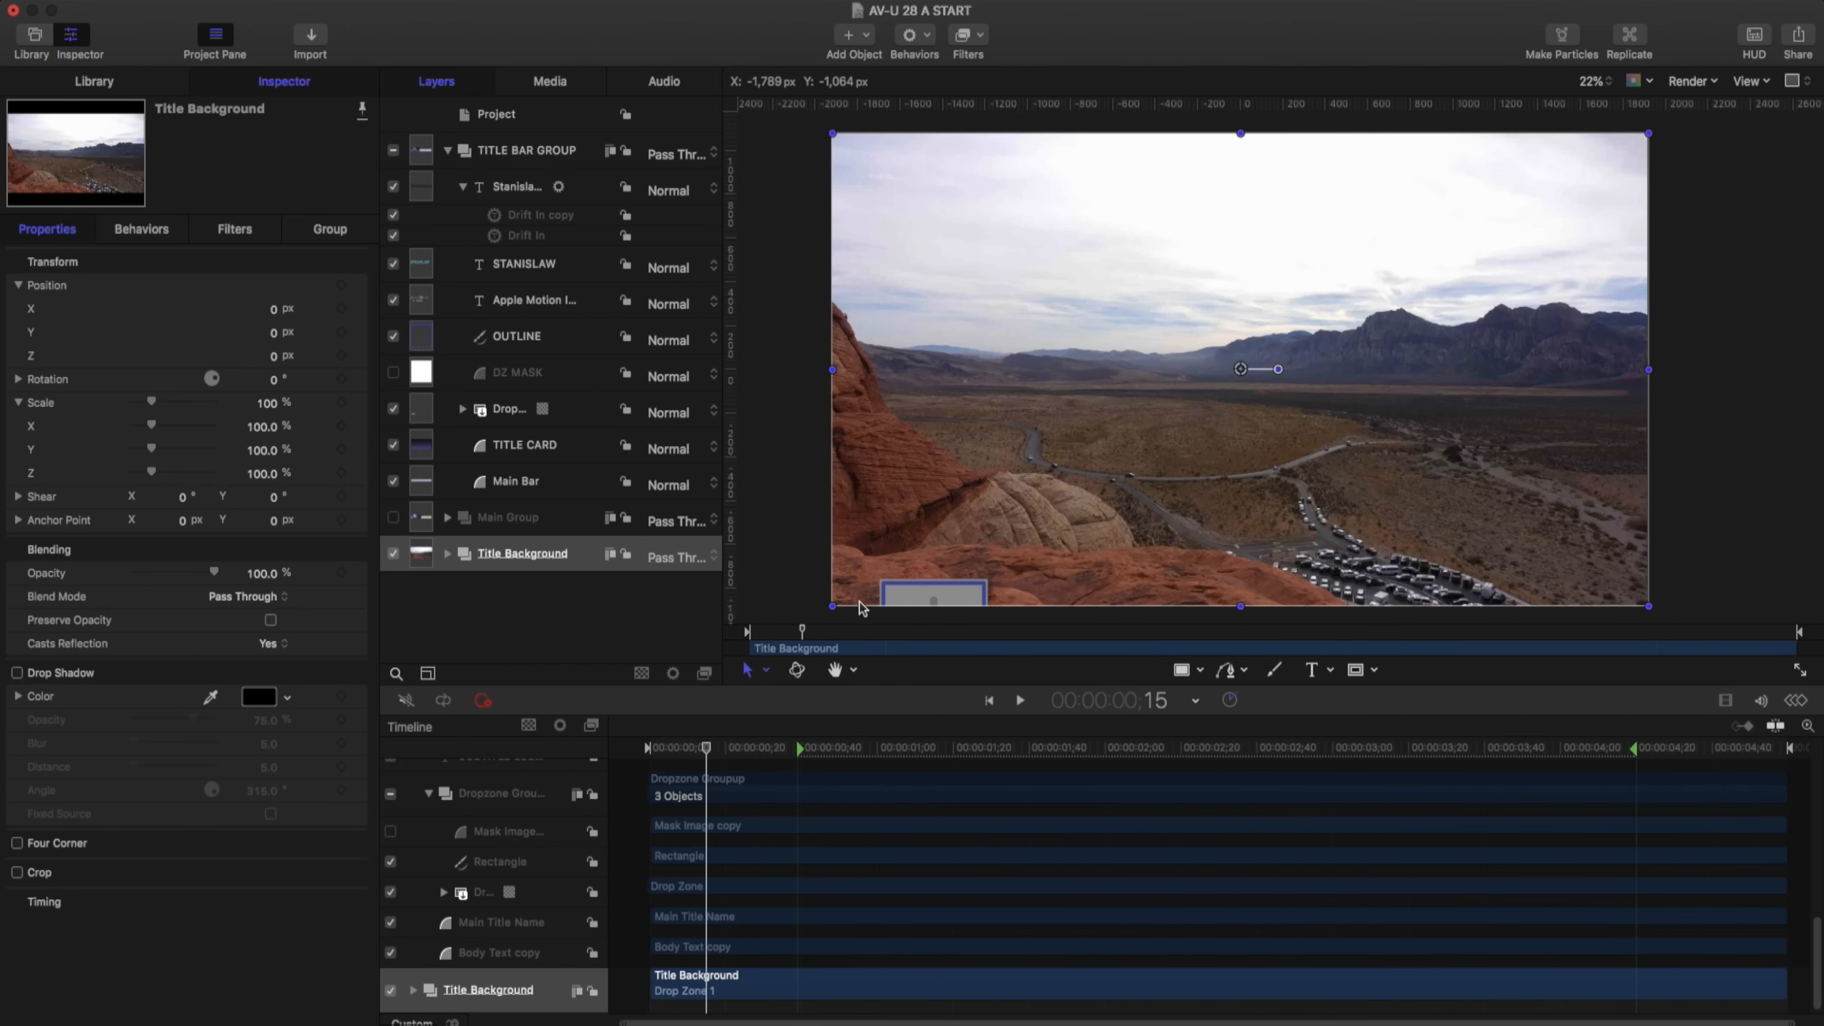
Keyframe the Title Background group's Position at 0 px on frames 38 and 0, and return to the frame 38 keyframe
{"action": "left_click", "coordinate": [527, 554]}
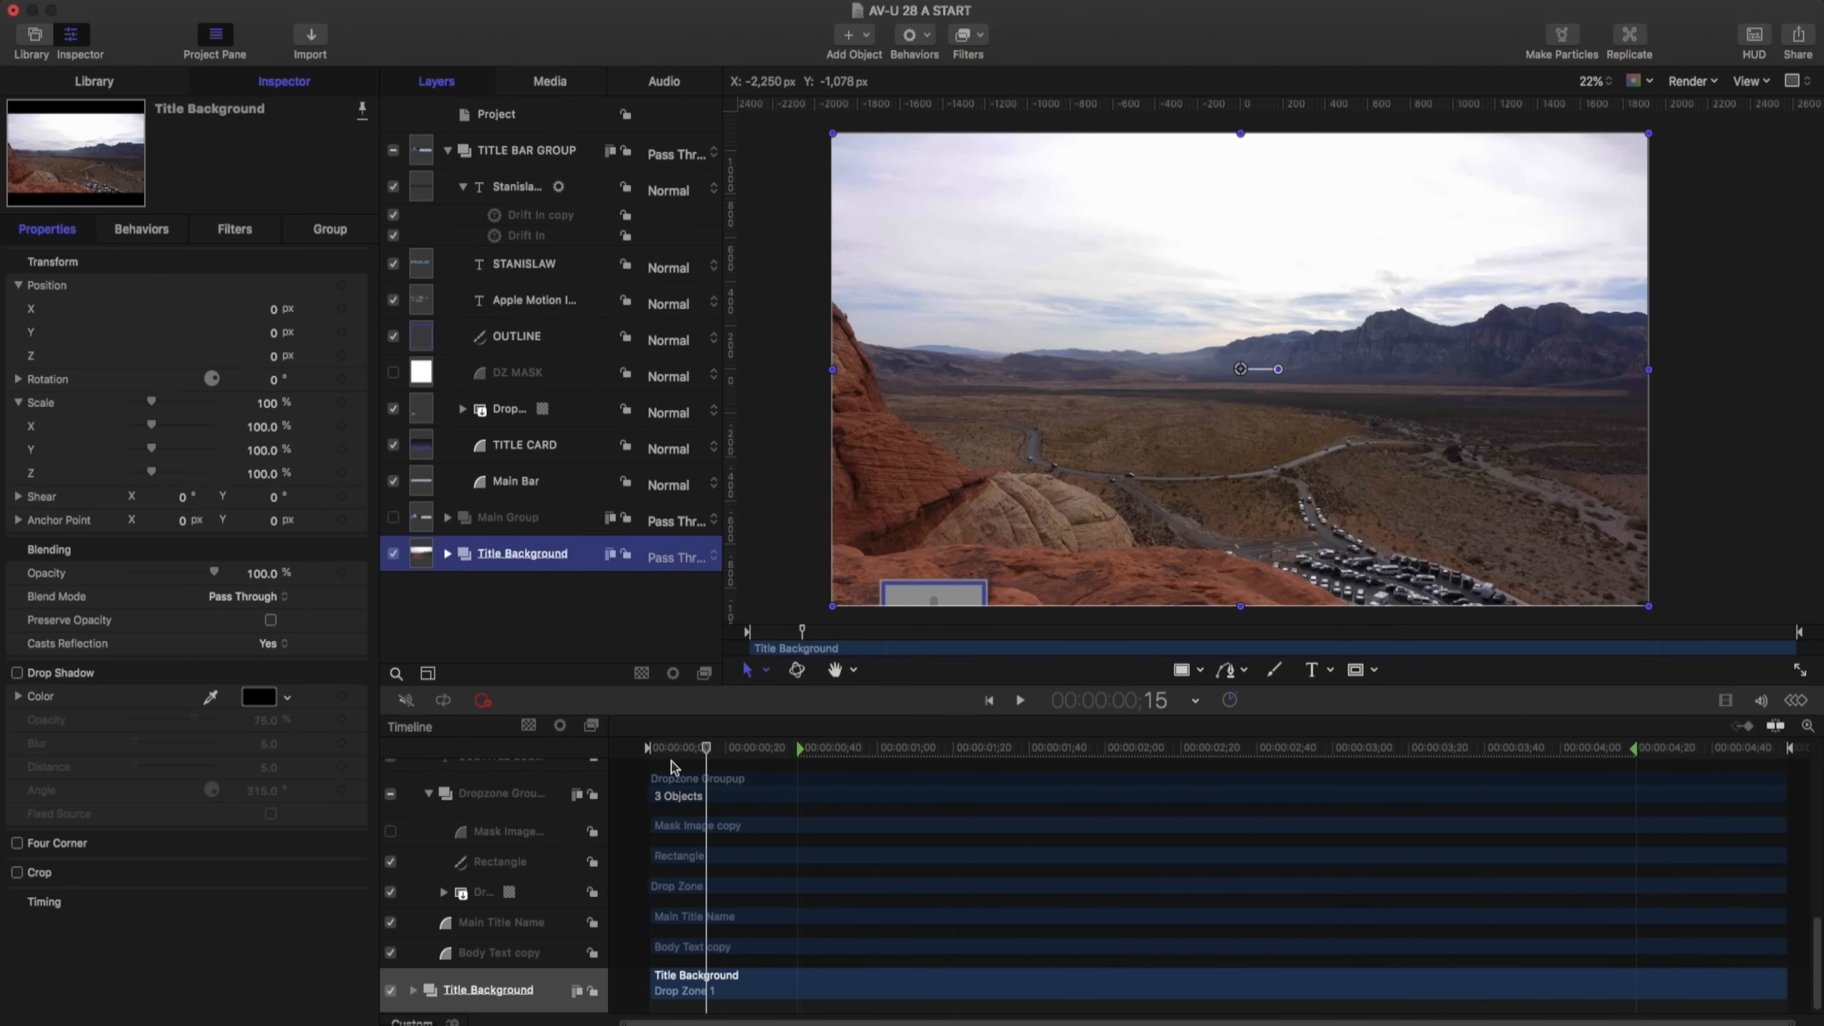
{"action": "left_click_drag", "start_coordinate": [713, 751], "coordinate": [795, 743]}
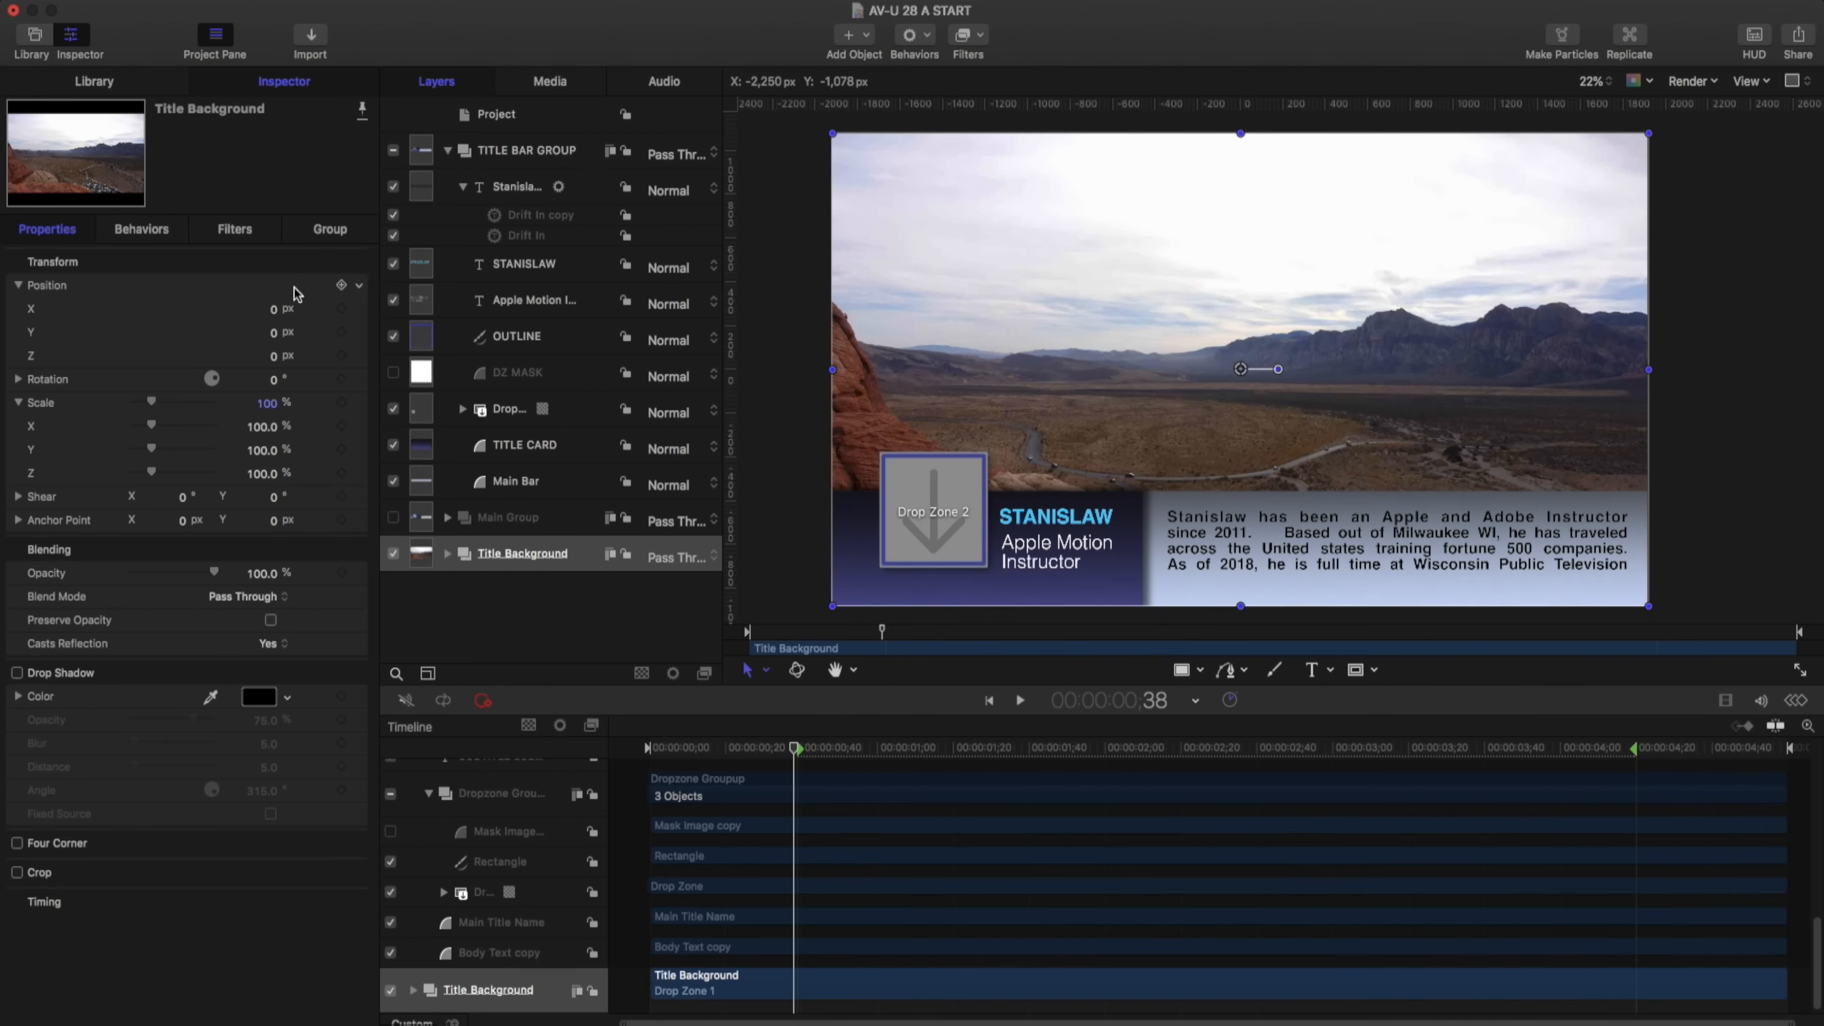
{"action": "left_click", "coordinate": [342, 286]}
{"action": "left_click", "coordinate": [767, 749]}
{"action": "left_click_drag", "start_coordinate": [768, 749], "coordinate": [653, 751]}
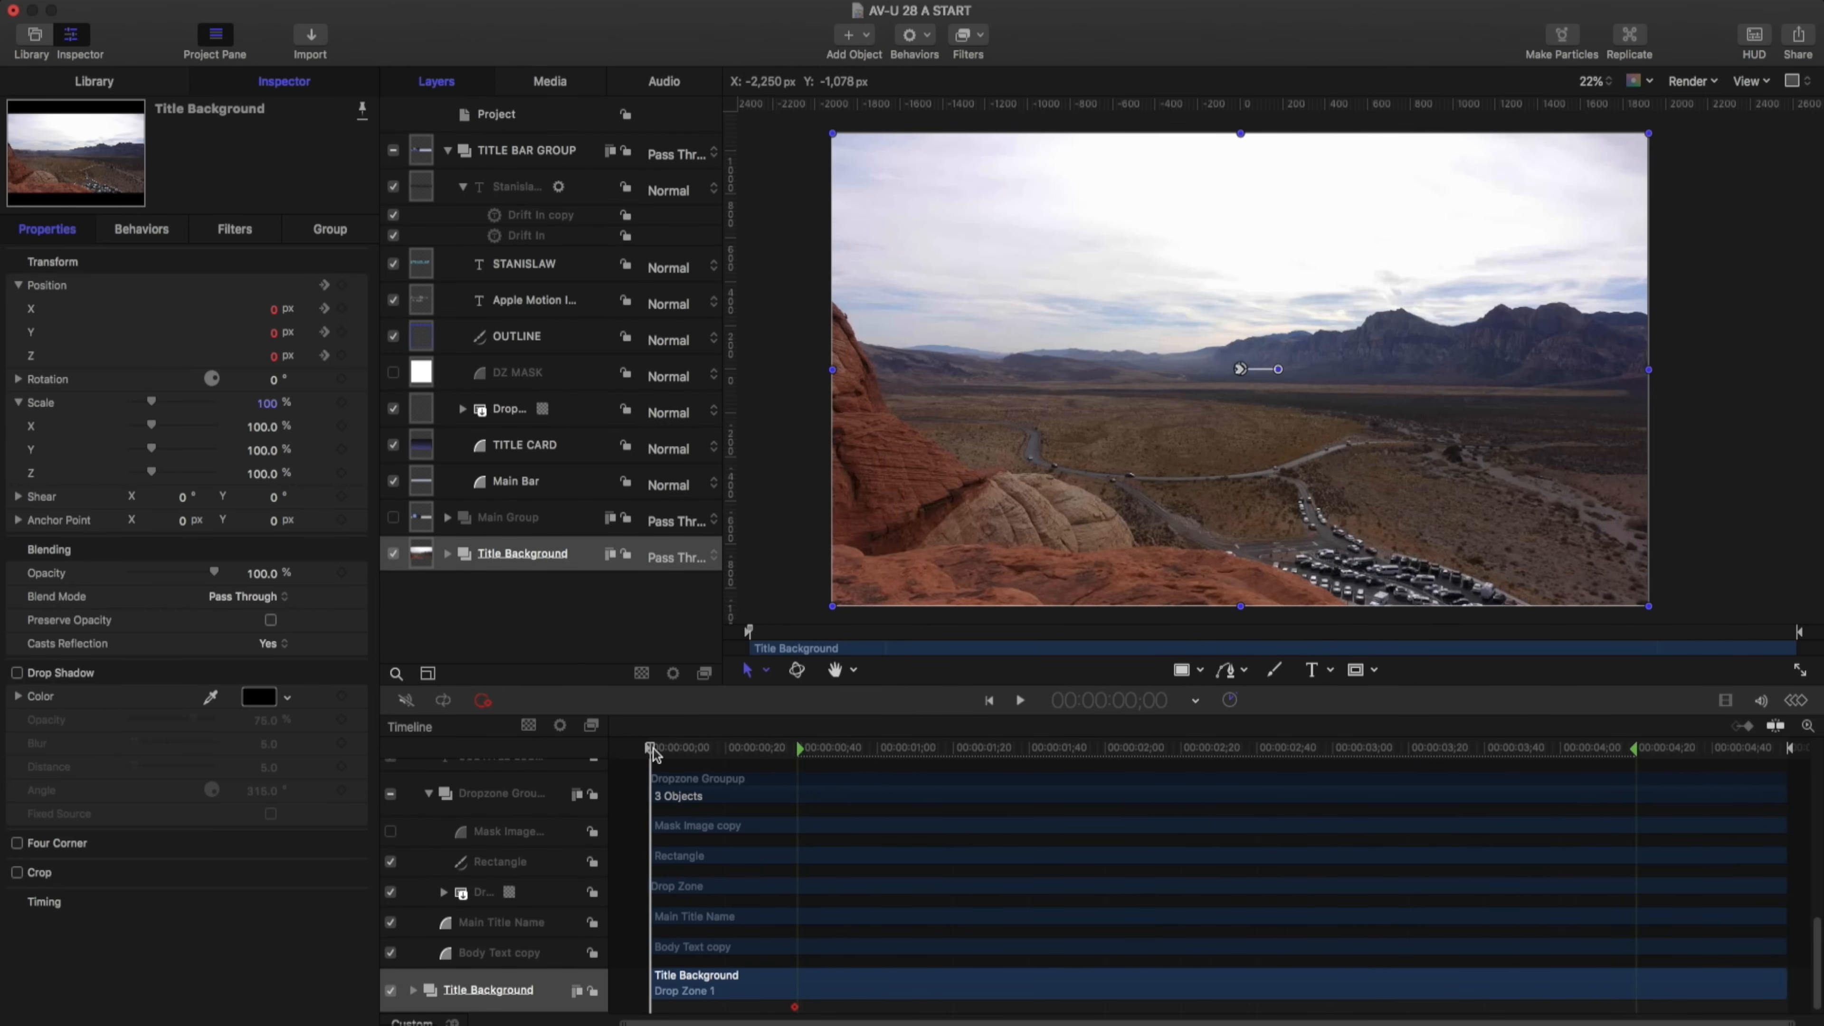
{"action": "left_click", "coordinate": [341, 286]}
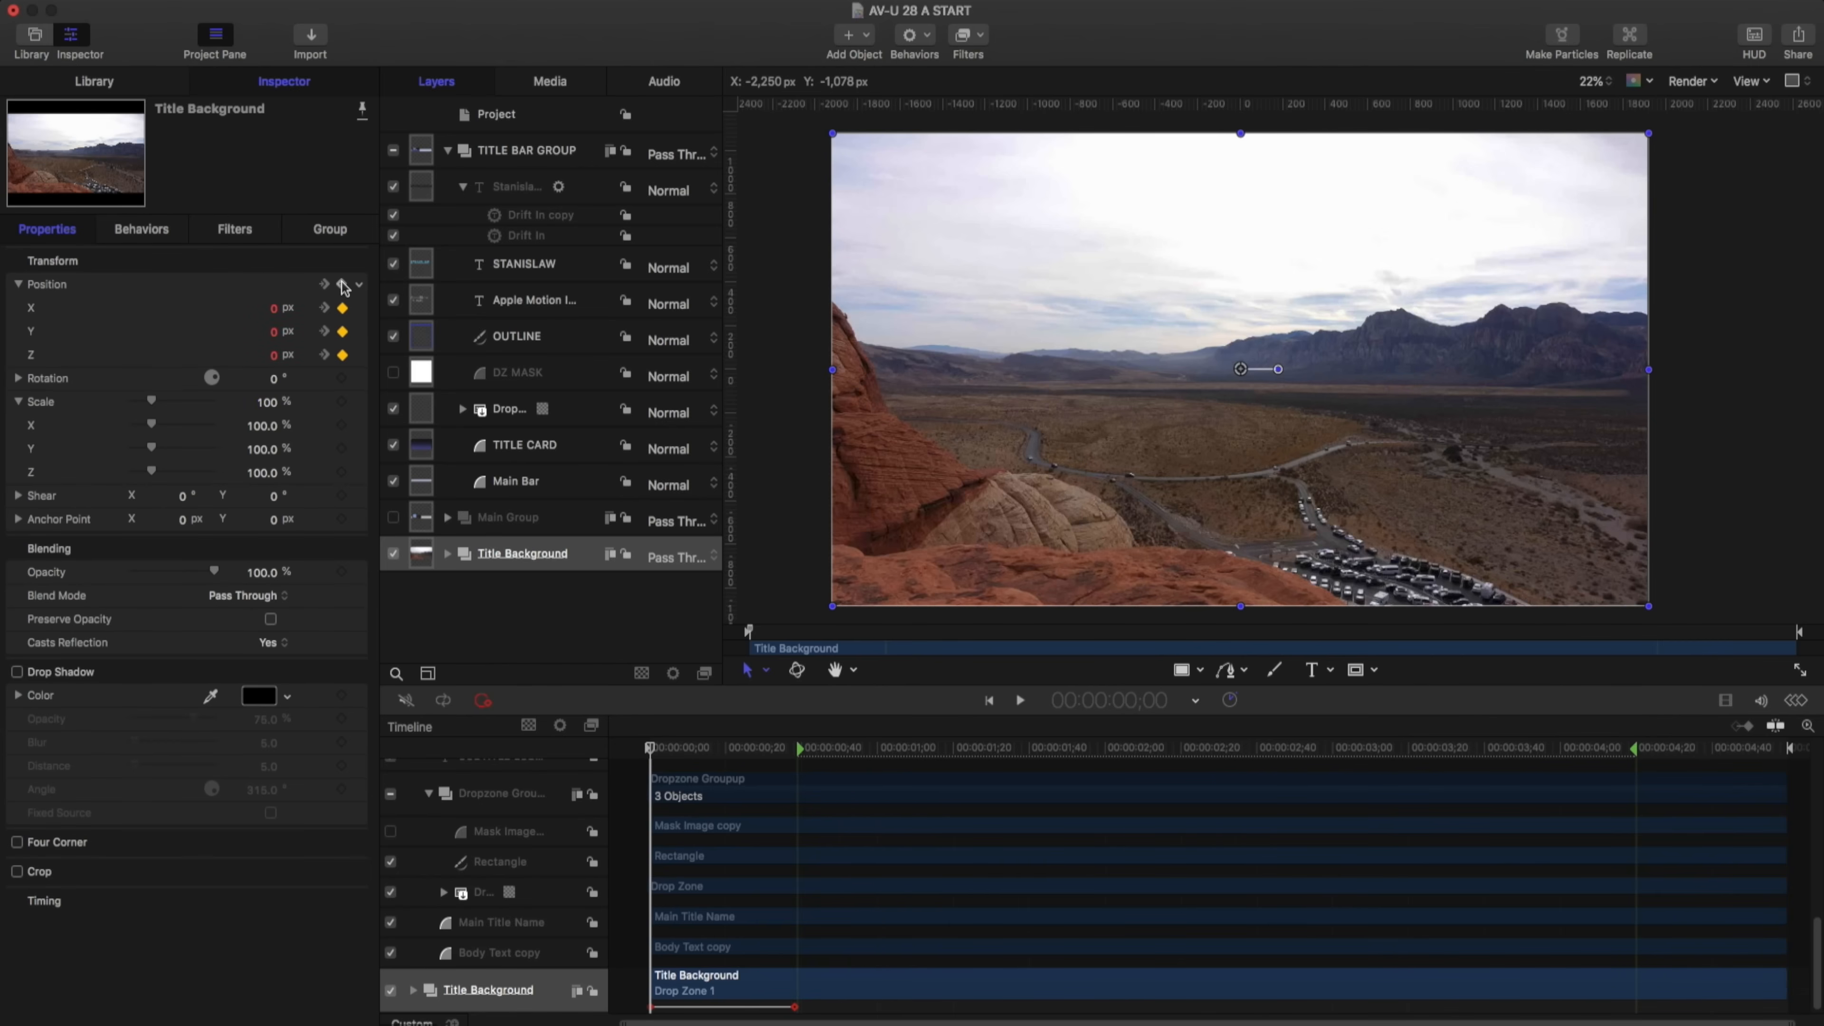
{"action": "left_click", "coordinate": [325, 286]}
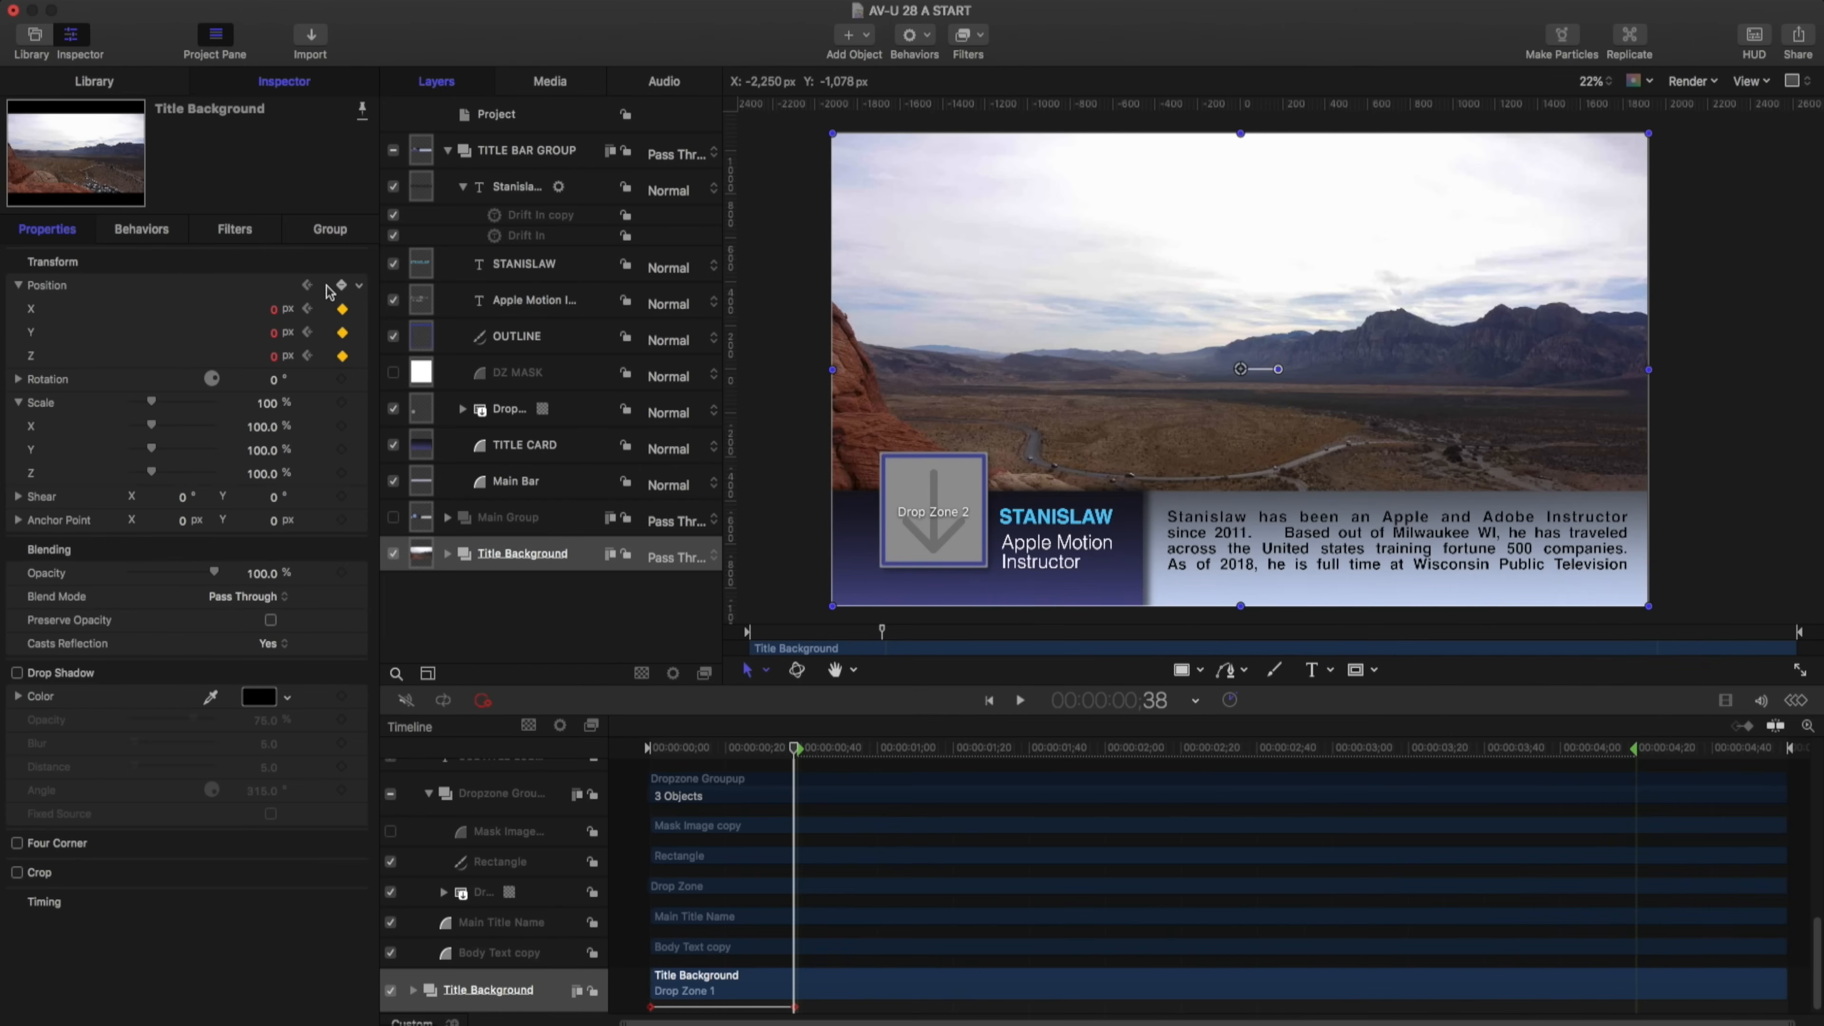
Set the Title Background group's Y position to 442 px at frame 38 and scrub back through the upward movement
{"action": "mouse_move", "coordinate": [276, 338]}
{"action": "left_mouse_down"}
{"action": "mouse_move", "coordinate": [374, 330]}
{"action": "mouse_move", "coordinate": [291, 336]}
{"action": "left_mouse_up"}
{"action": "scroll", "coordinate": [795, 759], "scroll_direction": "right", "scroll_amount": 1}
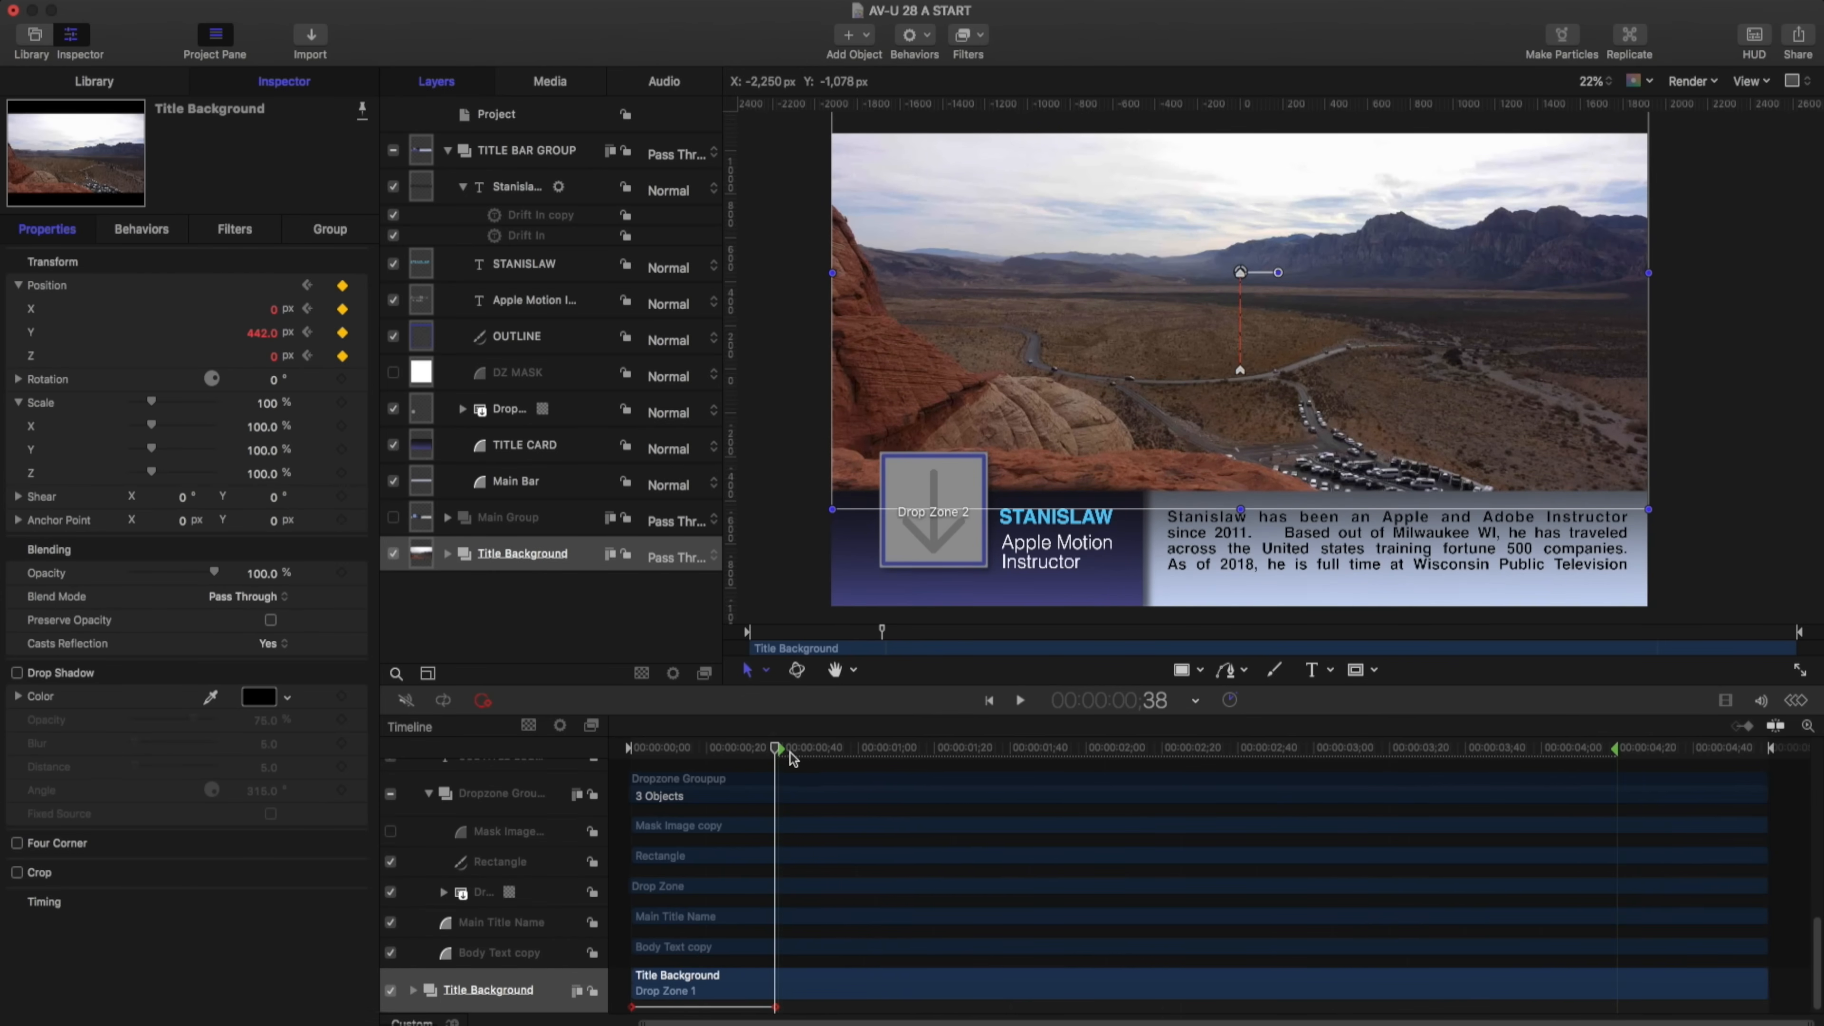
{"action": "left_click_drag", "start_coordinate": [772, 751], "coordinate": [713, 751]}
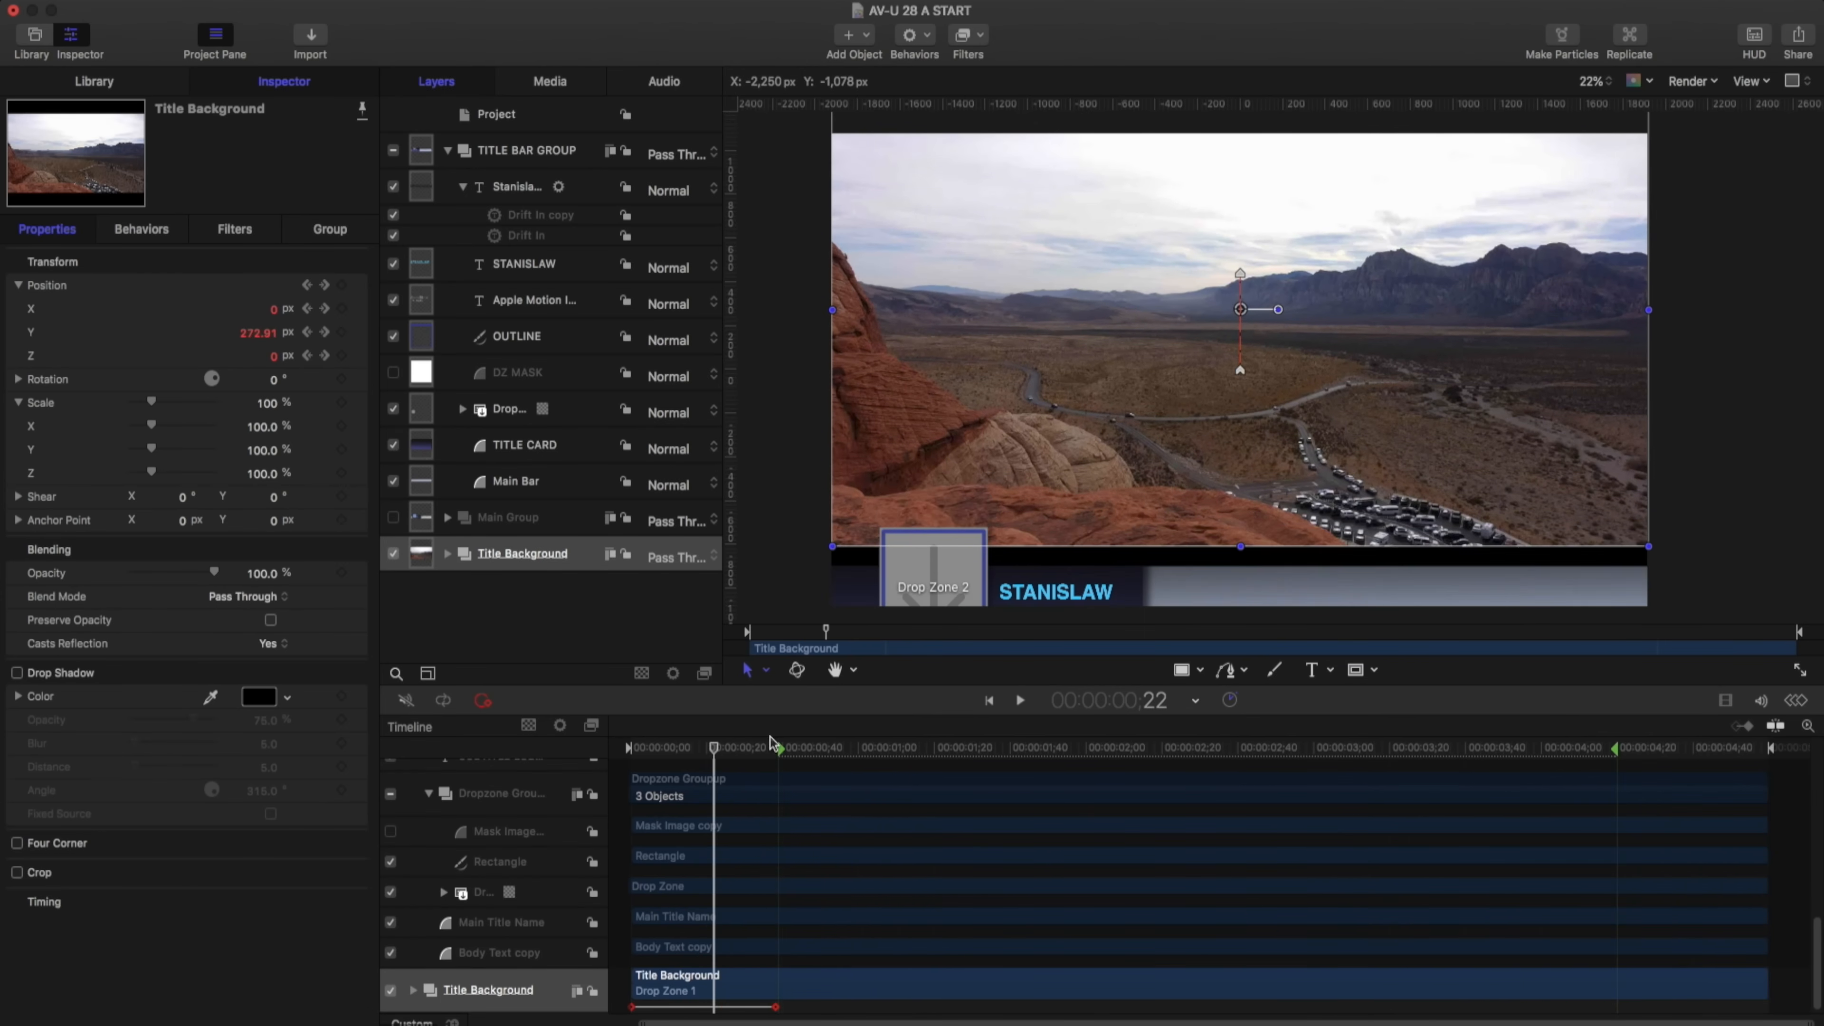
Show the canvas background as transparent and scrub the entrance to check the gap between the bar and the background
{"action": "left_click", "coordinate": [1640, 80]}
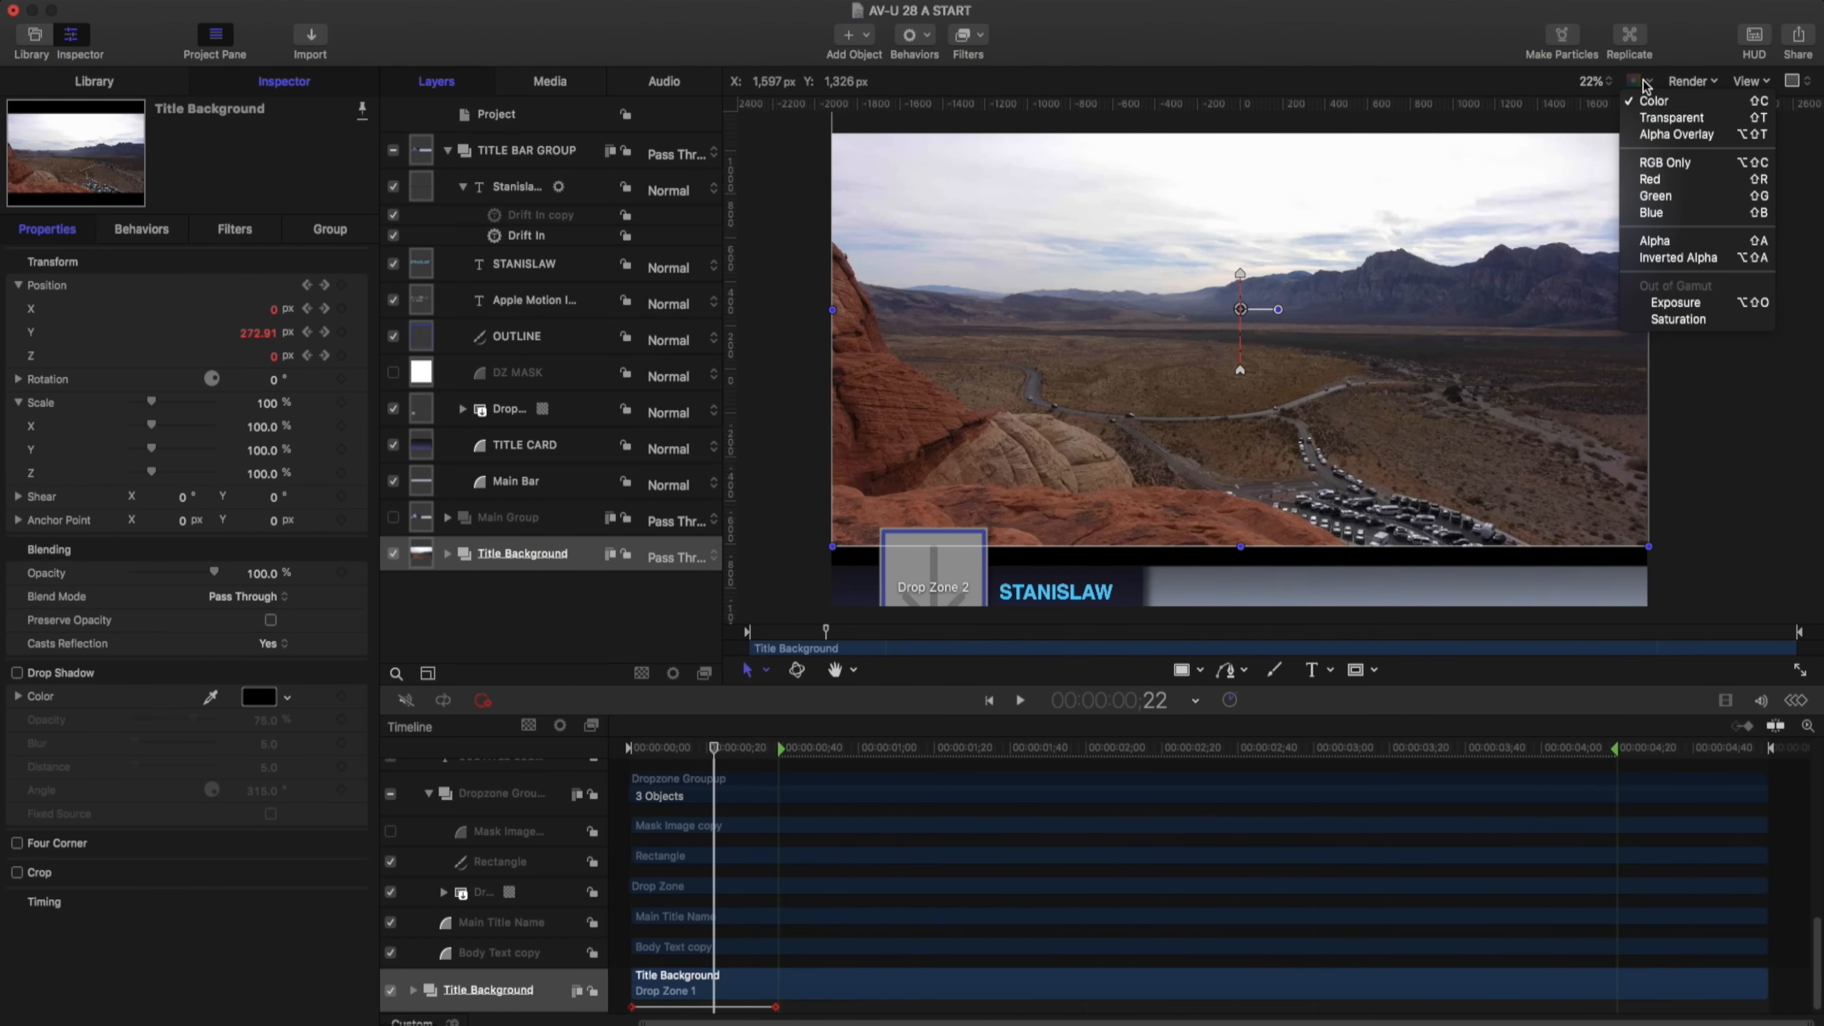
{"action": "left_click", "coordinate": [1648, 116]}
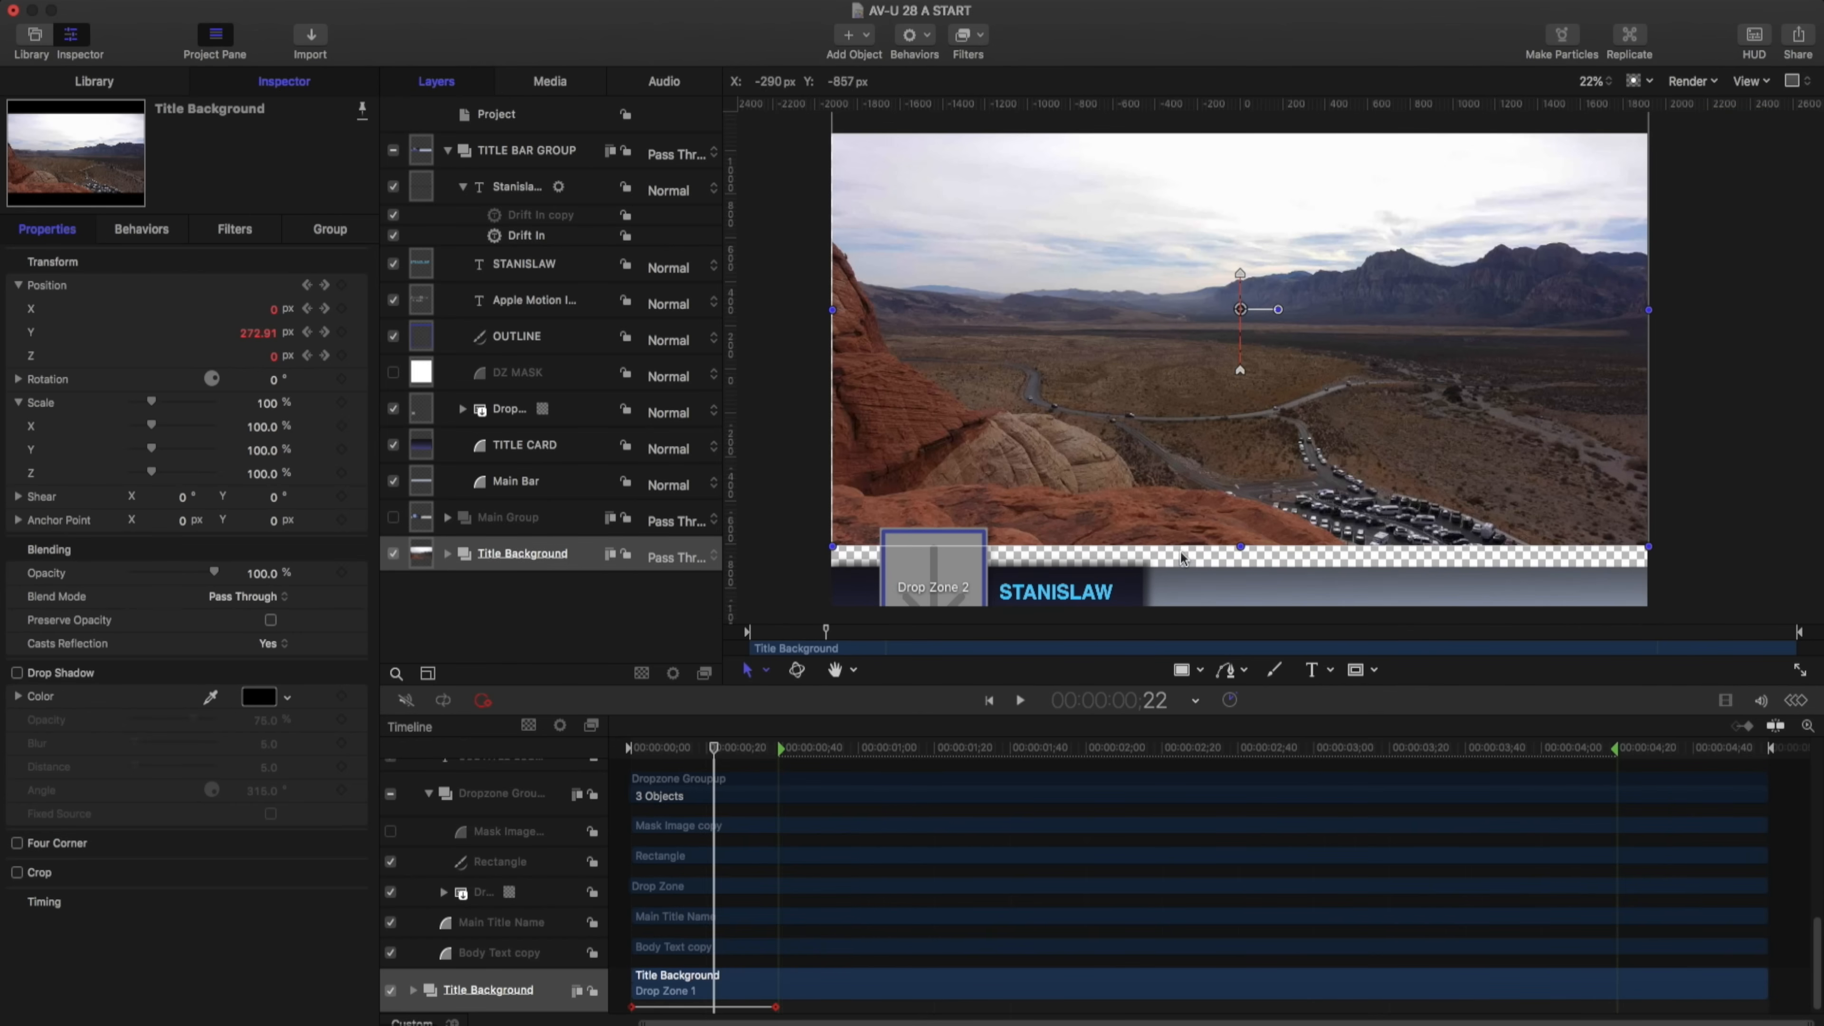
{"action": "left_click_drag", "start_coordinate": [716, 754], "coordinate": [767, 720]}
{"action": "left_click_drag", "start_coordinate": [688, 727], "coordinate": [650, 747]}
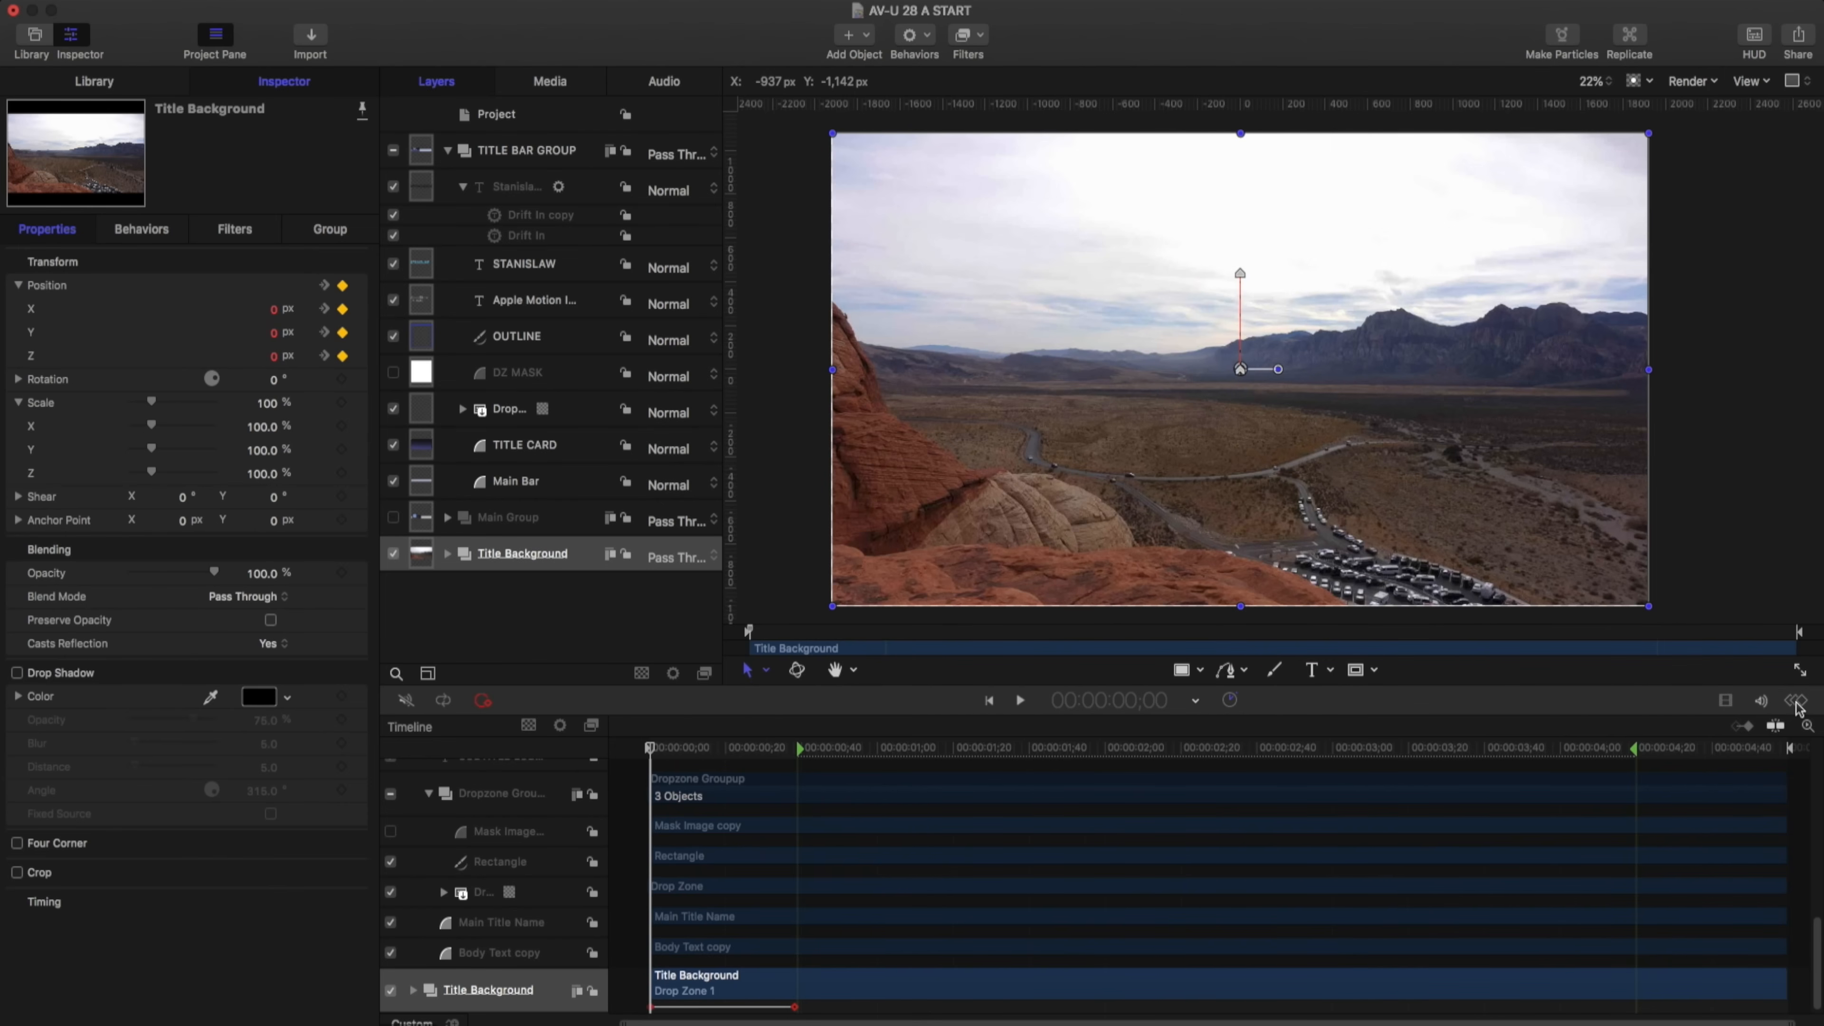
Show the Keyframe Editor and reshape Title Background's Y-position curve to start fast and ease into its end, then scrub it
{"action": "left_click", "coordinate": [1797, 703]}
{"action": "left_click", "coordinate": [783, 943]}
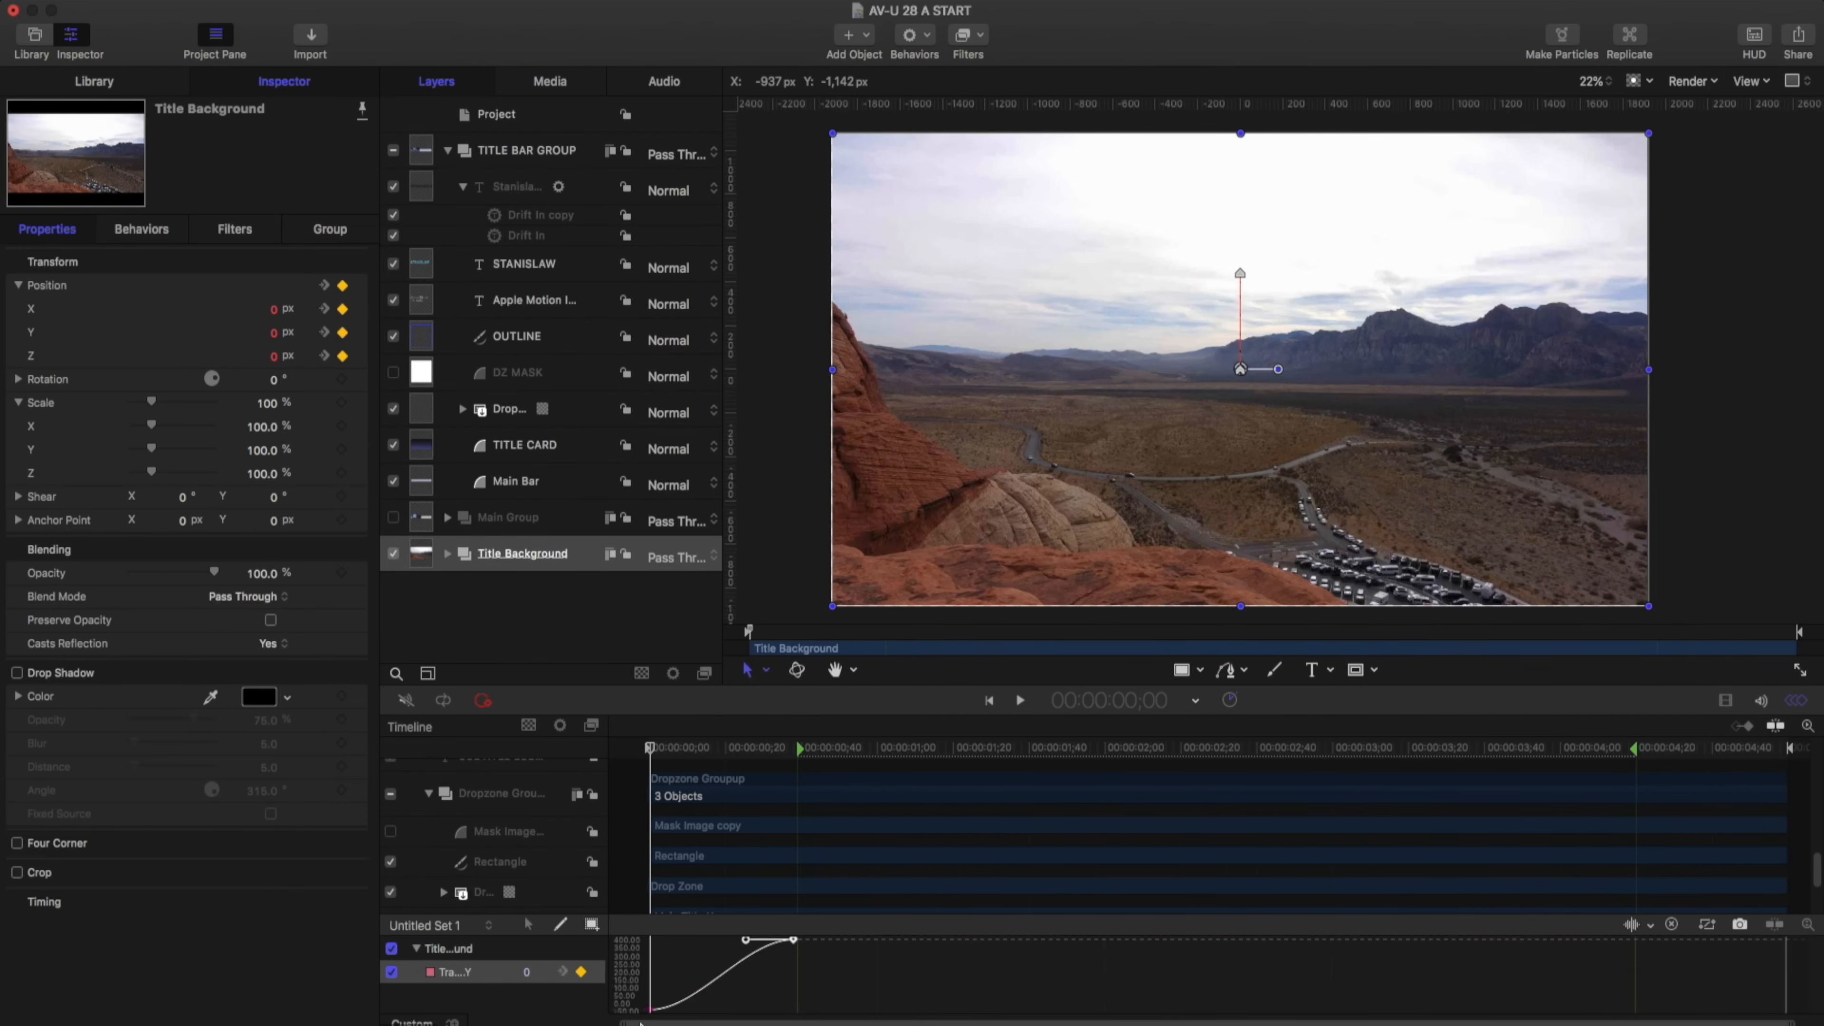
{"action": "left_click", "coordinate": [650, 1009]}
{"action": "left_click_drag", "start_coordinate": [697, 1010], "coordinate": [657, 1009]}
{"action": "left_click_drag", "start_coordinate": [794, 939], "coordinate": [673, 940]}
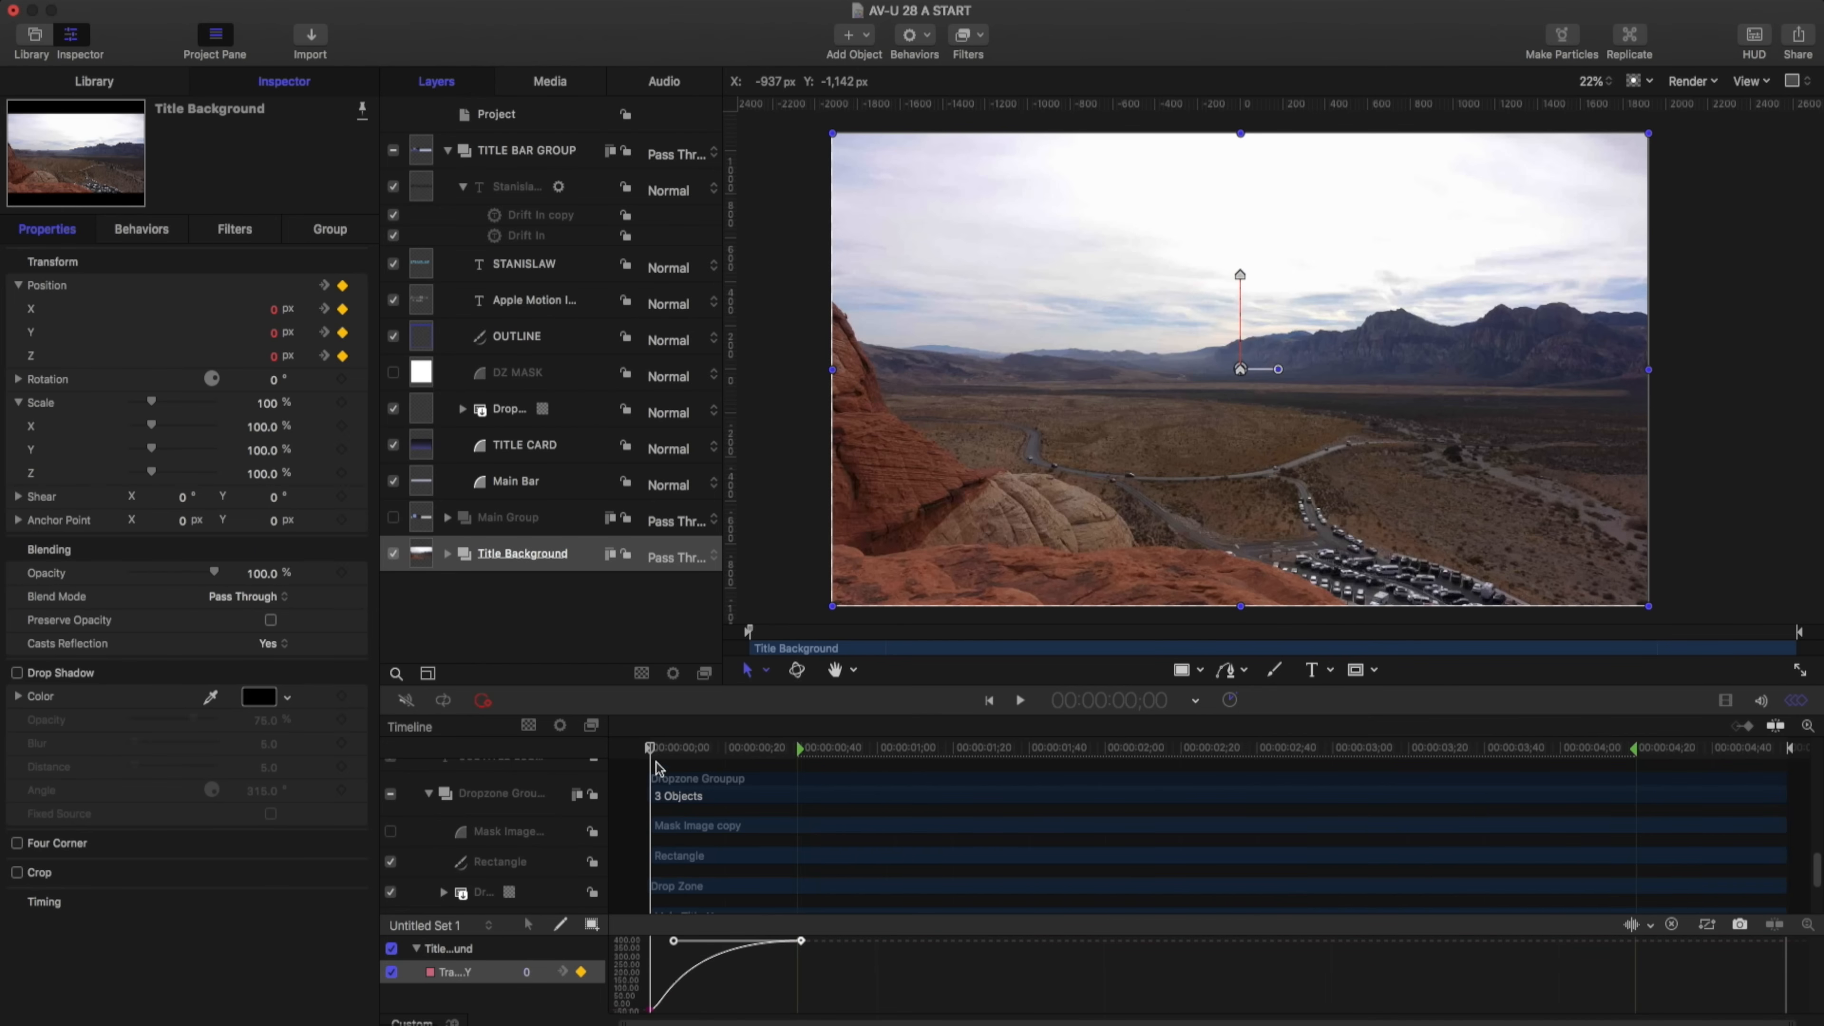
{"action": "left_click_drag", "start_coordinate": [654, 751], "coordinate": [785, 748]}
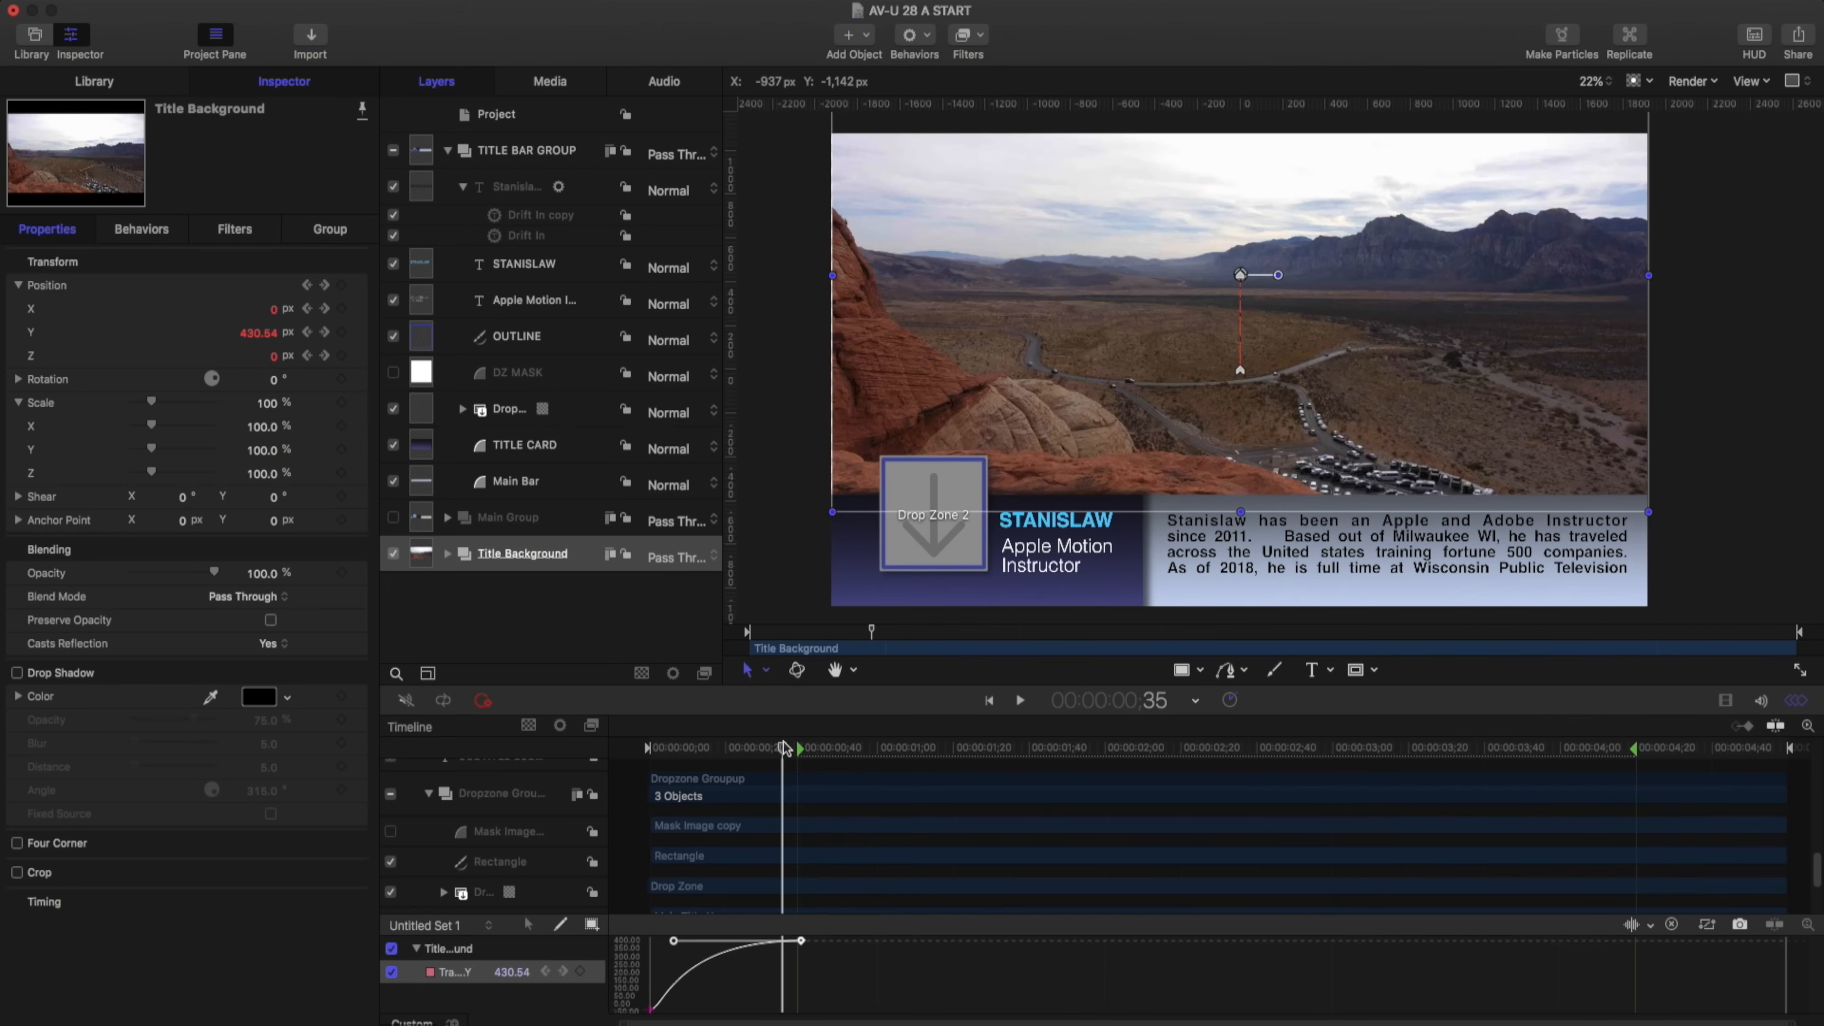
Try a slow-starting, fast-finishing Y-position curve for Title Background and scrub the entrance
{"action": "left_click_drag", "start_coordinate": [673, 940], "coordinate": [775, 939]}
{"action": "left_click", "coordinate": [651, 1010]}
{"action": "left_click_drag", "start_coordinate": [667, 1009], "coordinate": [776, 1009]}
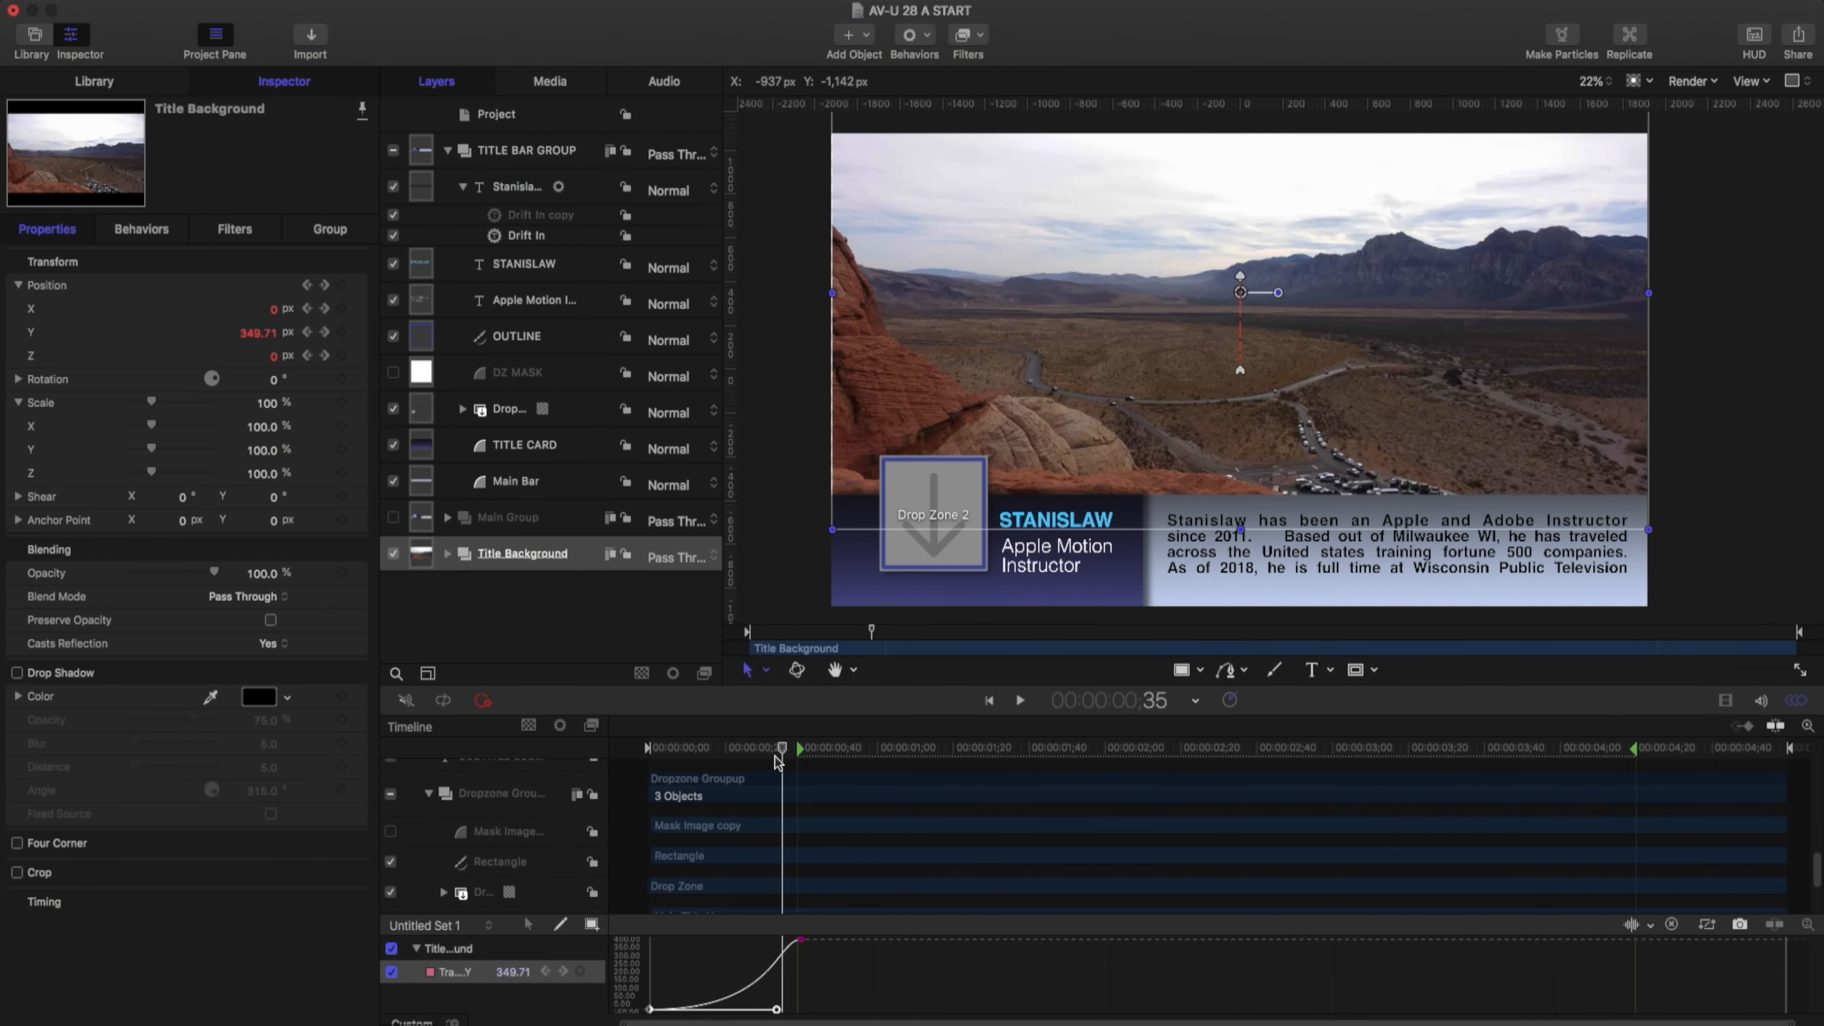
{"action": "left_click_drag", "start_coordinate": [782, 749], "coordinate": [816, 748]}
Delay the first keyframe of Title Background's Y-position curve, adjust its outgoing handle and scrub against the rising bar
{"action": "left_click_drag", "start_coordinate": [650, 1009], "coordinate": [671, 1010]}
{"action": "left_click_drag", "start_coordinate": [817, 748], "coordinate": [854, 748]}
{"action": "left_click_drag", "start_coordinate": [671, 1010], "coordinate": [762, 1009]}
{"action": "left_click_drag", "start_coordinate": [674, 748], "coordinate": [831, 748]}
{"action": "left_click_drag", "start_coordinate": [761, 1009], "coordinate": [744, 1009]}
{"action": "left_click_drag", "start_coordinate": [695, 748], "coordinate": [840, 748]}
Move the Y-position curve's first keyframe to about frame 17 and its last to about frame 37, with a longer incoming handle
{"action": "left_click", "coordinate": [800, 939]}
{"action": "left_click_drag", "start_coordinate": [751, 939], "coordinate": [733, 939]}
{"action": "left_click_drag", "start_coordinate": [695, 1009], "coordinate": [713, 1009]}
{"action": "left_click_drag", "start_coordinate": [708, 748], "coordinate": [861, 748]}
{"action": "left_click", "coordinate": [800, 939]}
{"action": "scroll", "coordinate": [798, 898], "scroll_direction": "down", "scroll_amount": 5}
{"action": "left_click_drag", "start_coordinate": [797, 907], "coordinate": [788, 907]}
{"action": "left_click_drag", "start_coordinate": [789, 939], "coordinate": [793, 996]}
Copy Title Background's Y-position entrance keyframes and paste them at 4;22
{"action": "left_click_drag", "start_coordinate": [787, 749], "coordinate": [1644, 749]}
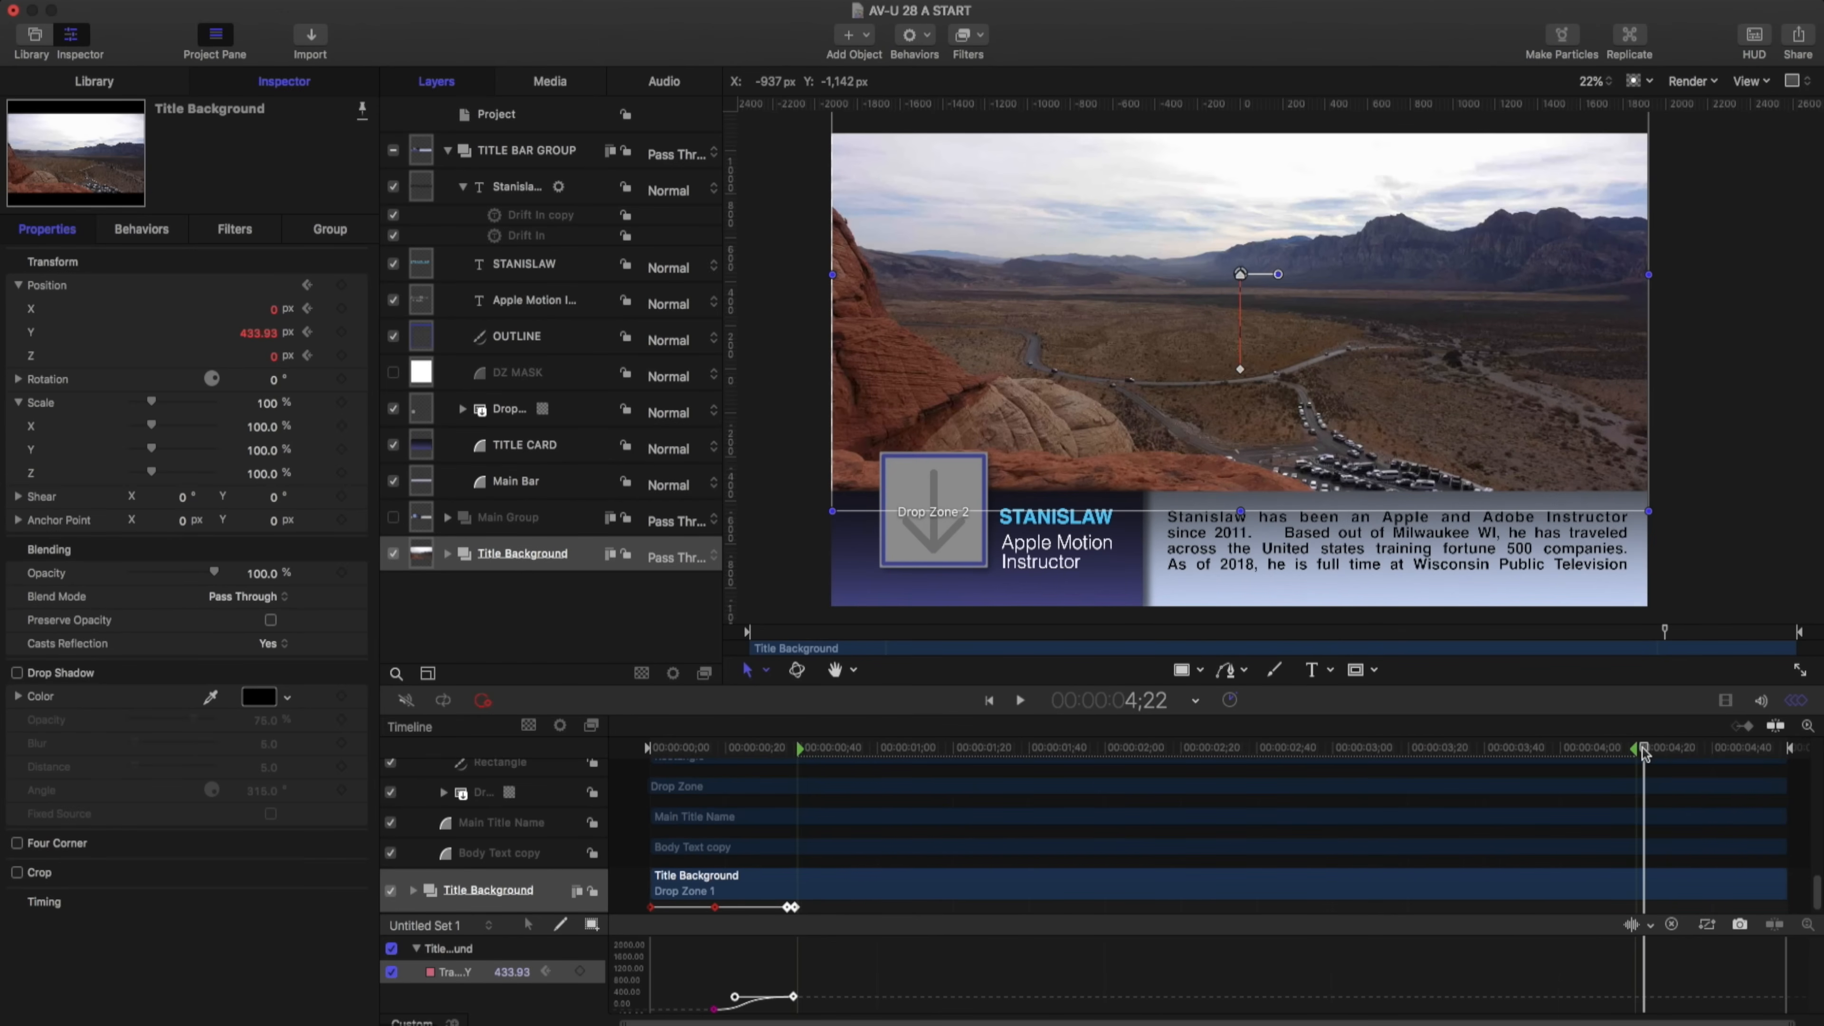
{"action": "left_click_drag", "start_coordinate": [833, 960], "coordinate": [690, 1016]}
{"action": "right_click", "coordinate": [713, 1011]}
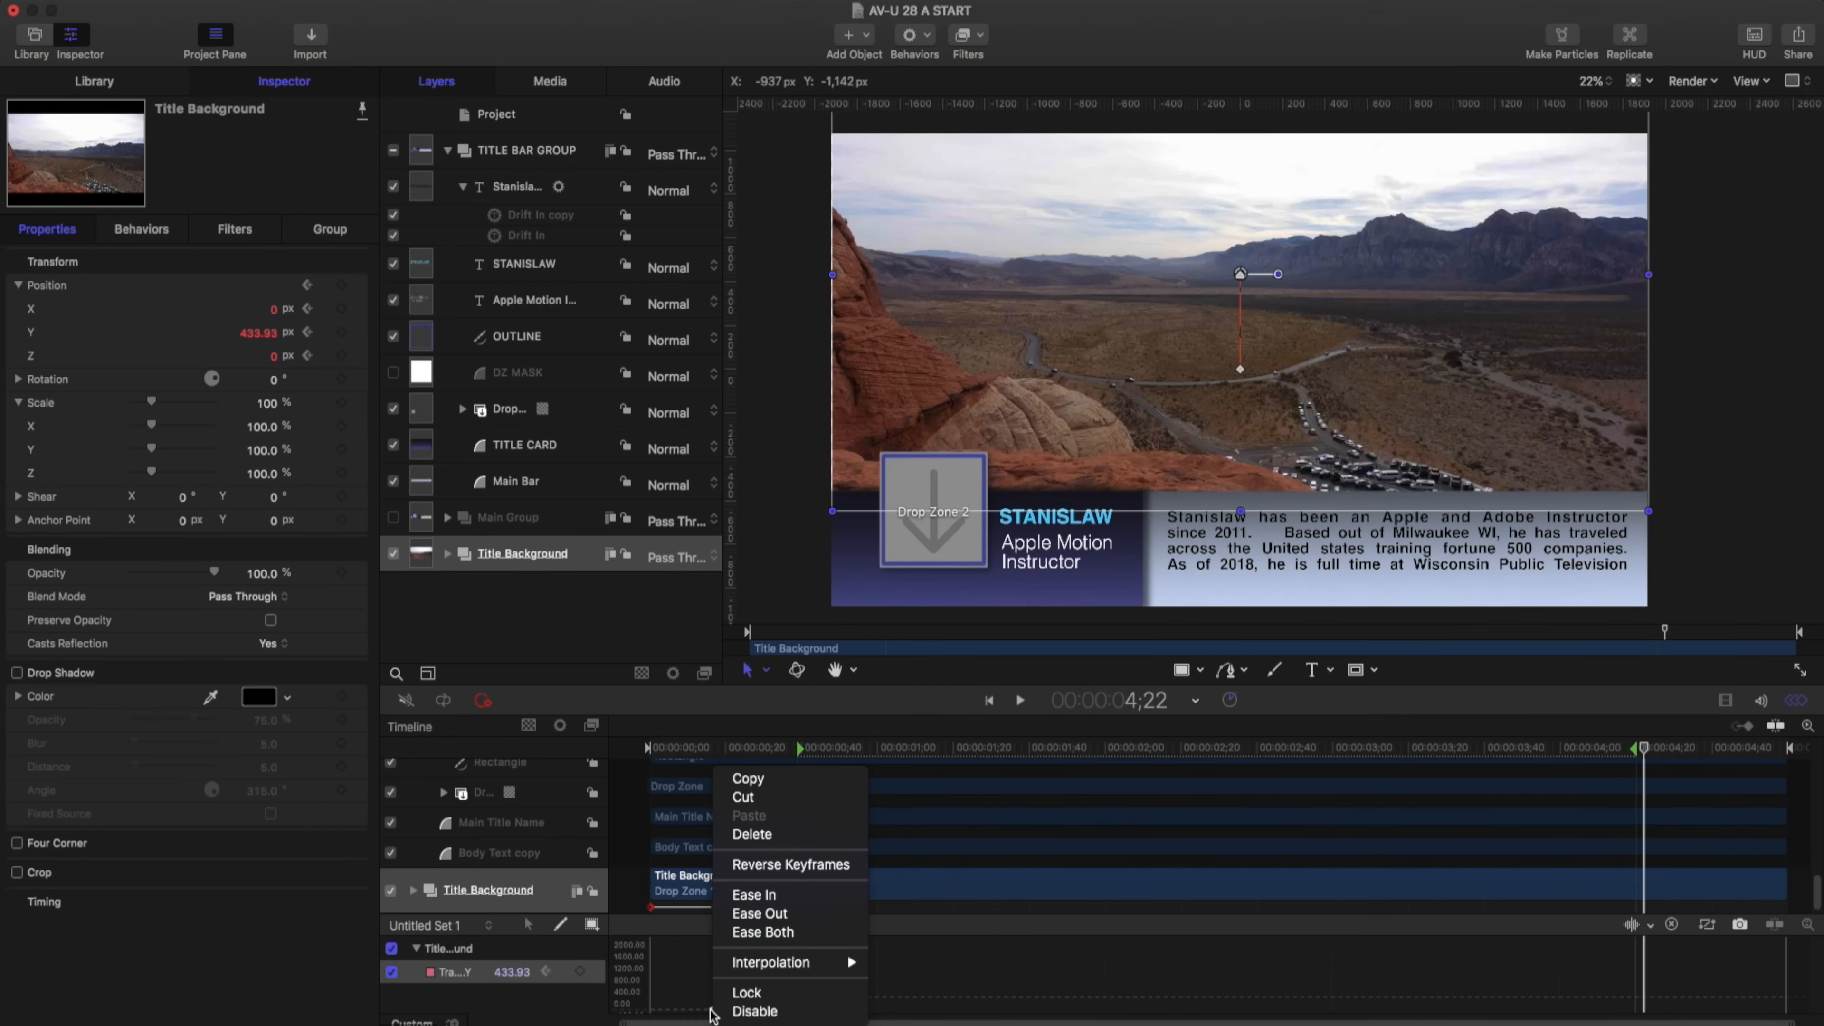
{"action": "left_click", "coordinate": [774, 780]}
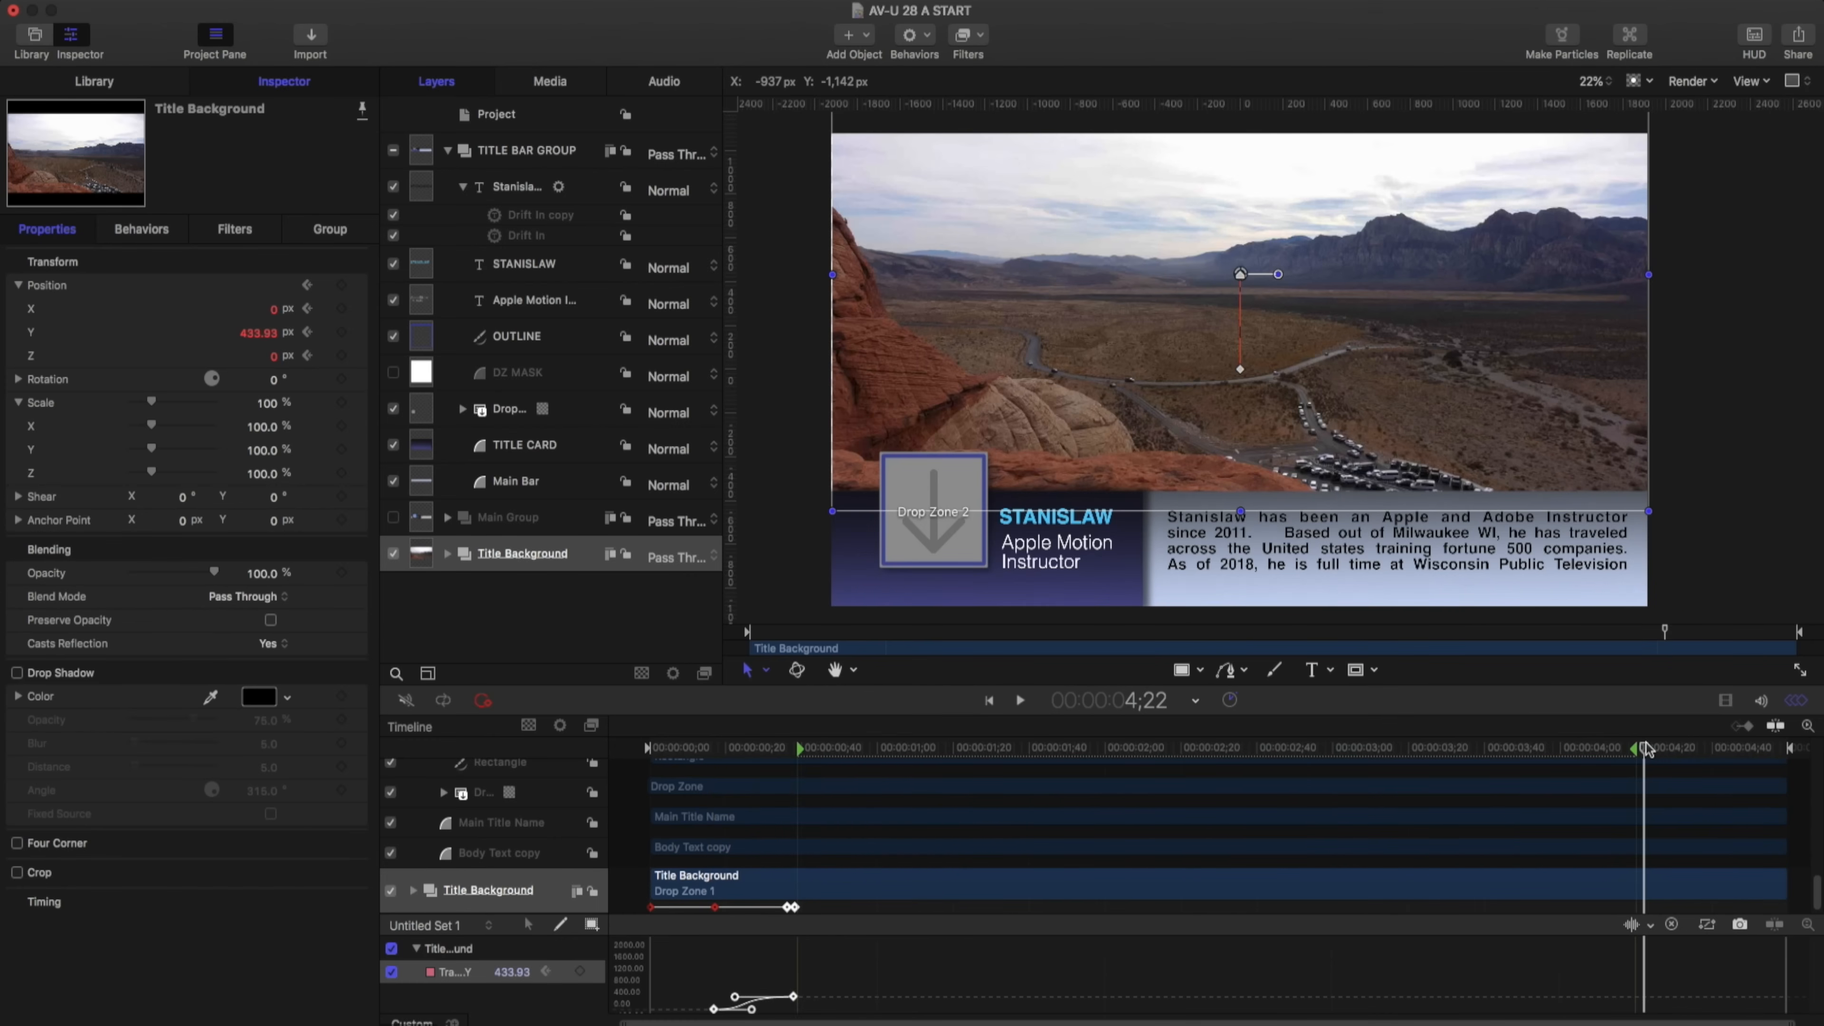
{"action": "key", "text": "super+v"}
Reverse the pasted Title Background keyframes, fit the curve in the Keyframe Editor and preview the entrance and exit
{"action": "left_click_drag", "start_coordinate": [1644, 751], "coordinate": [1591, 1025]}
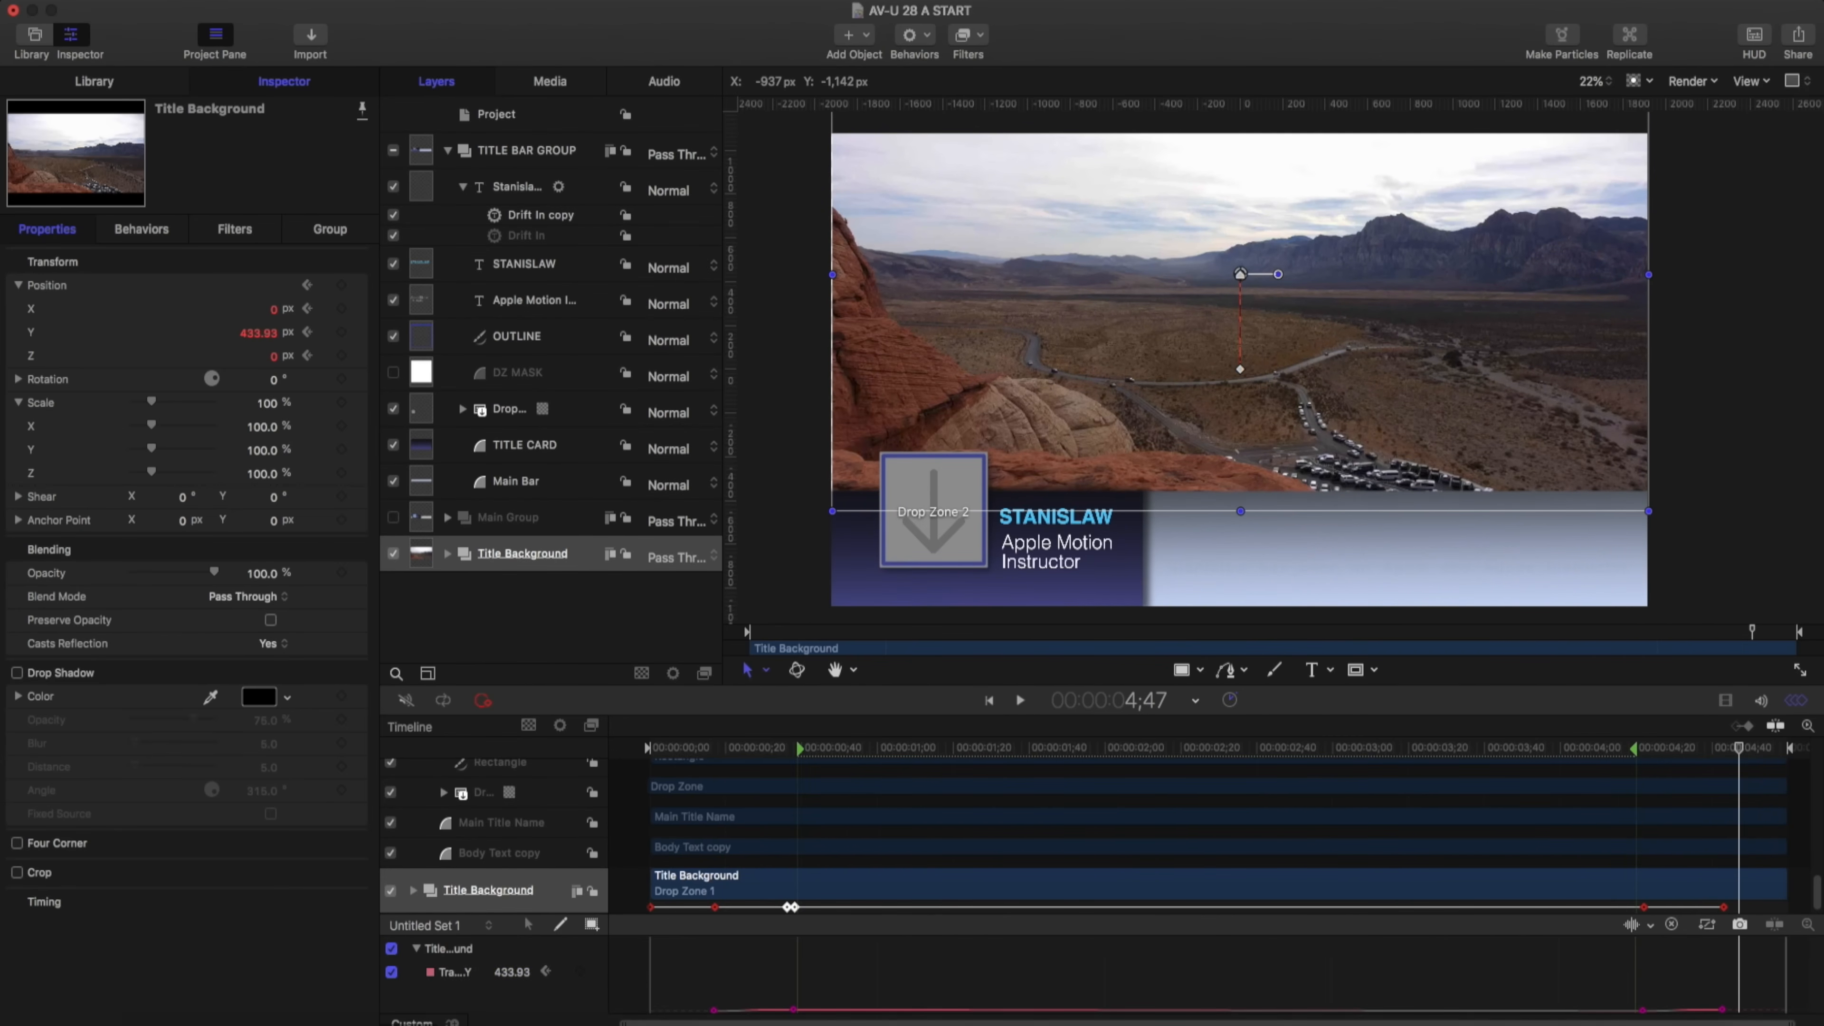
{"action": "right_click", "coordinate": [1569, 992]}
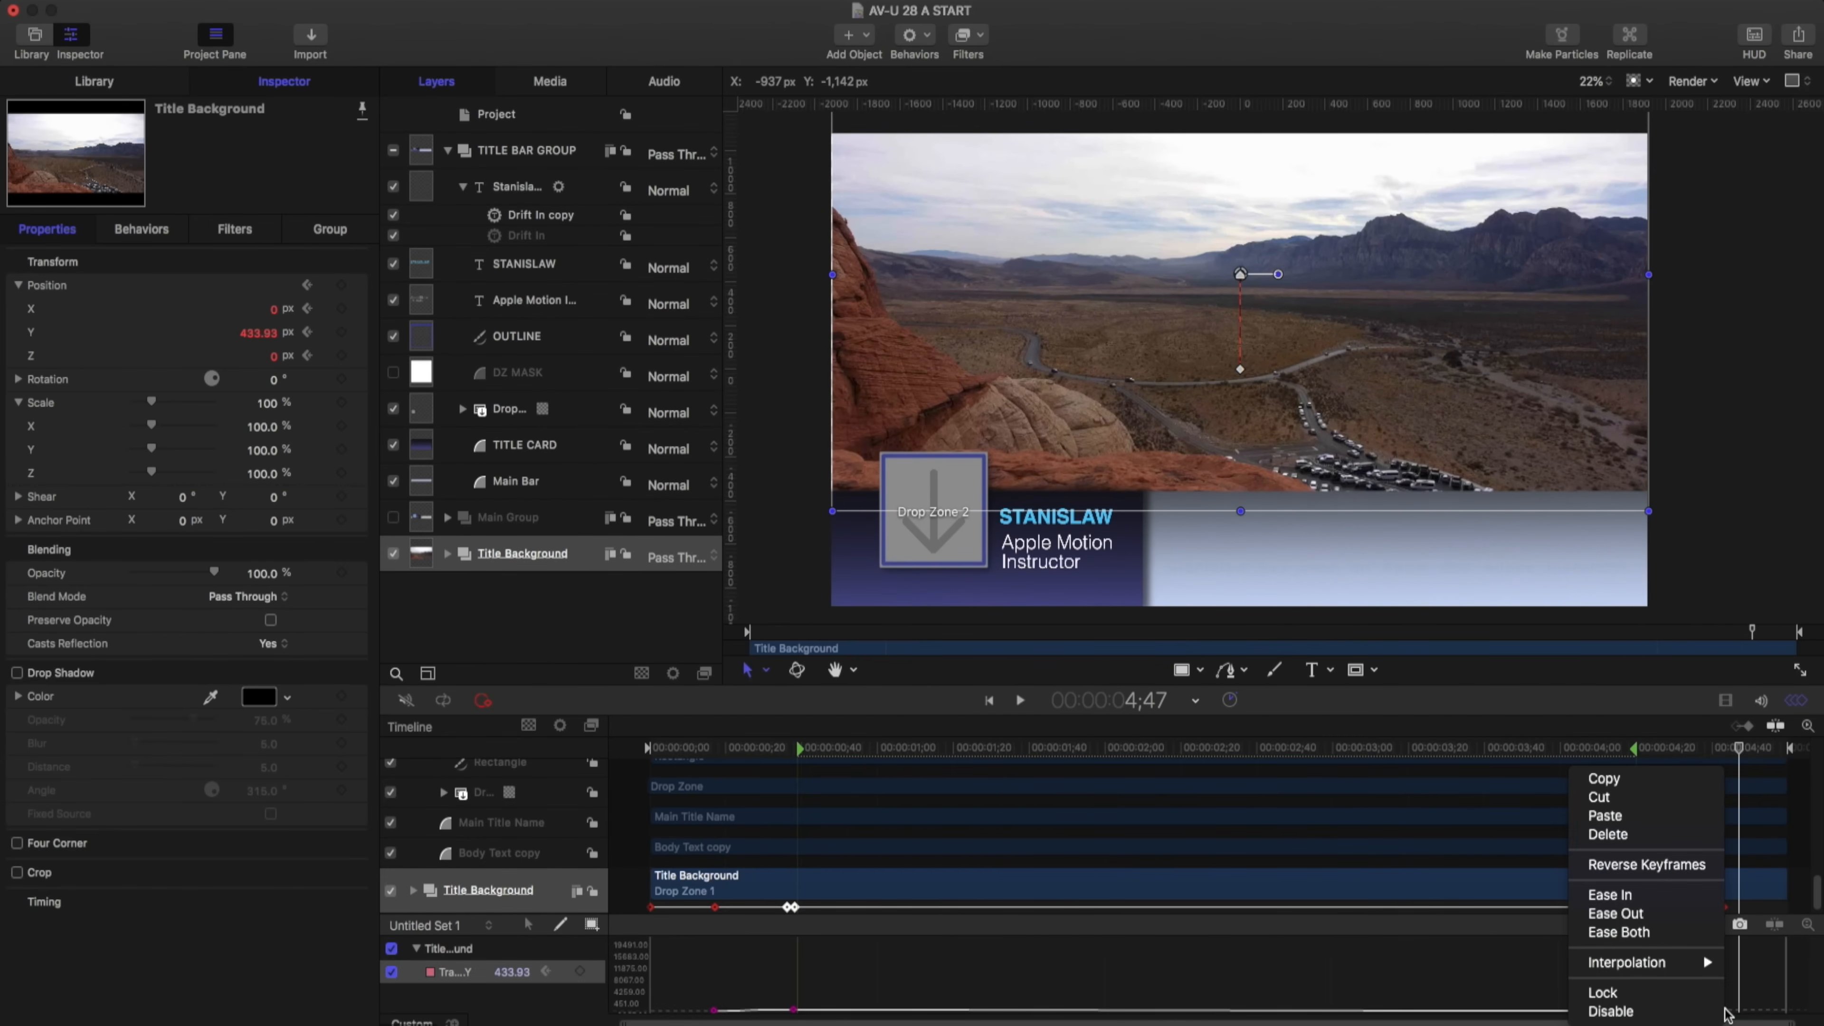
{"action": "left_click", "coordinate": [1689, 866]}
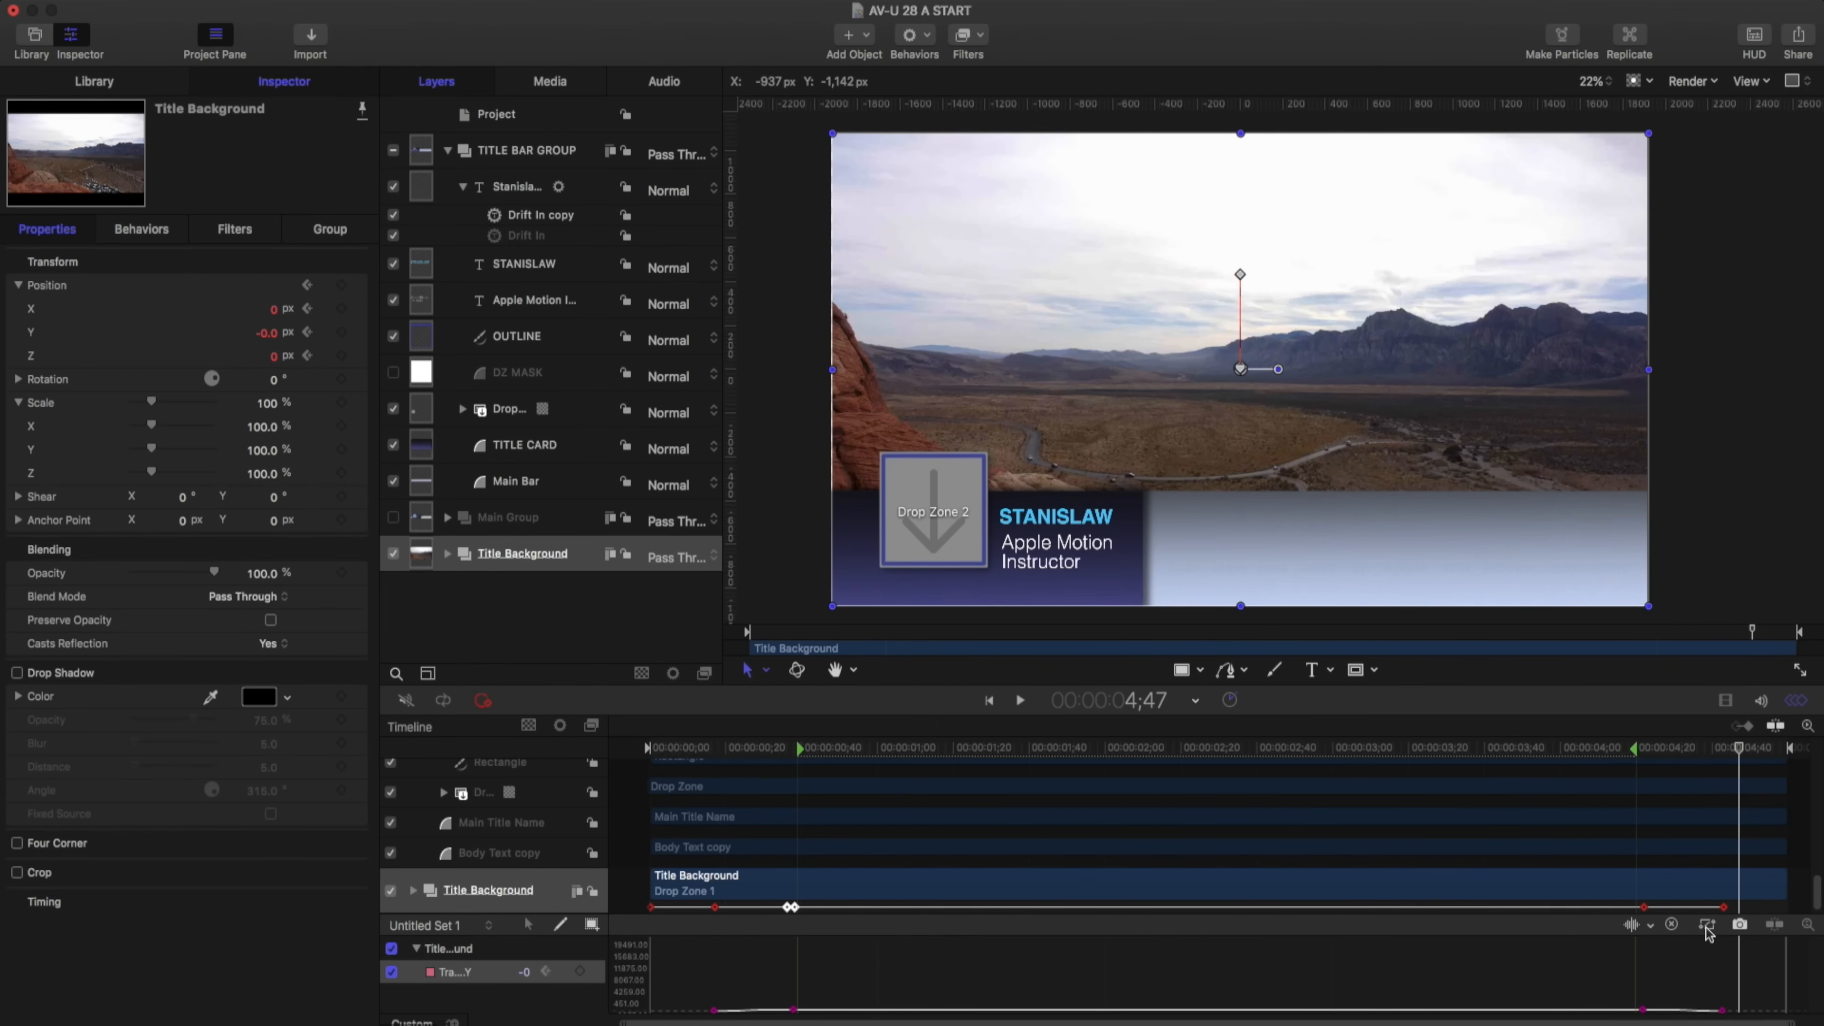
{"action": "left_click", "coordinate": [1707, 925]}
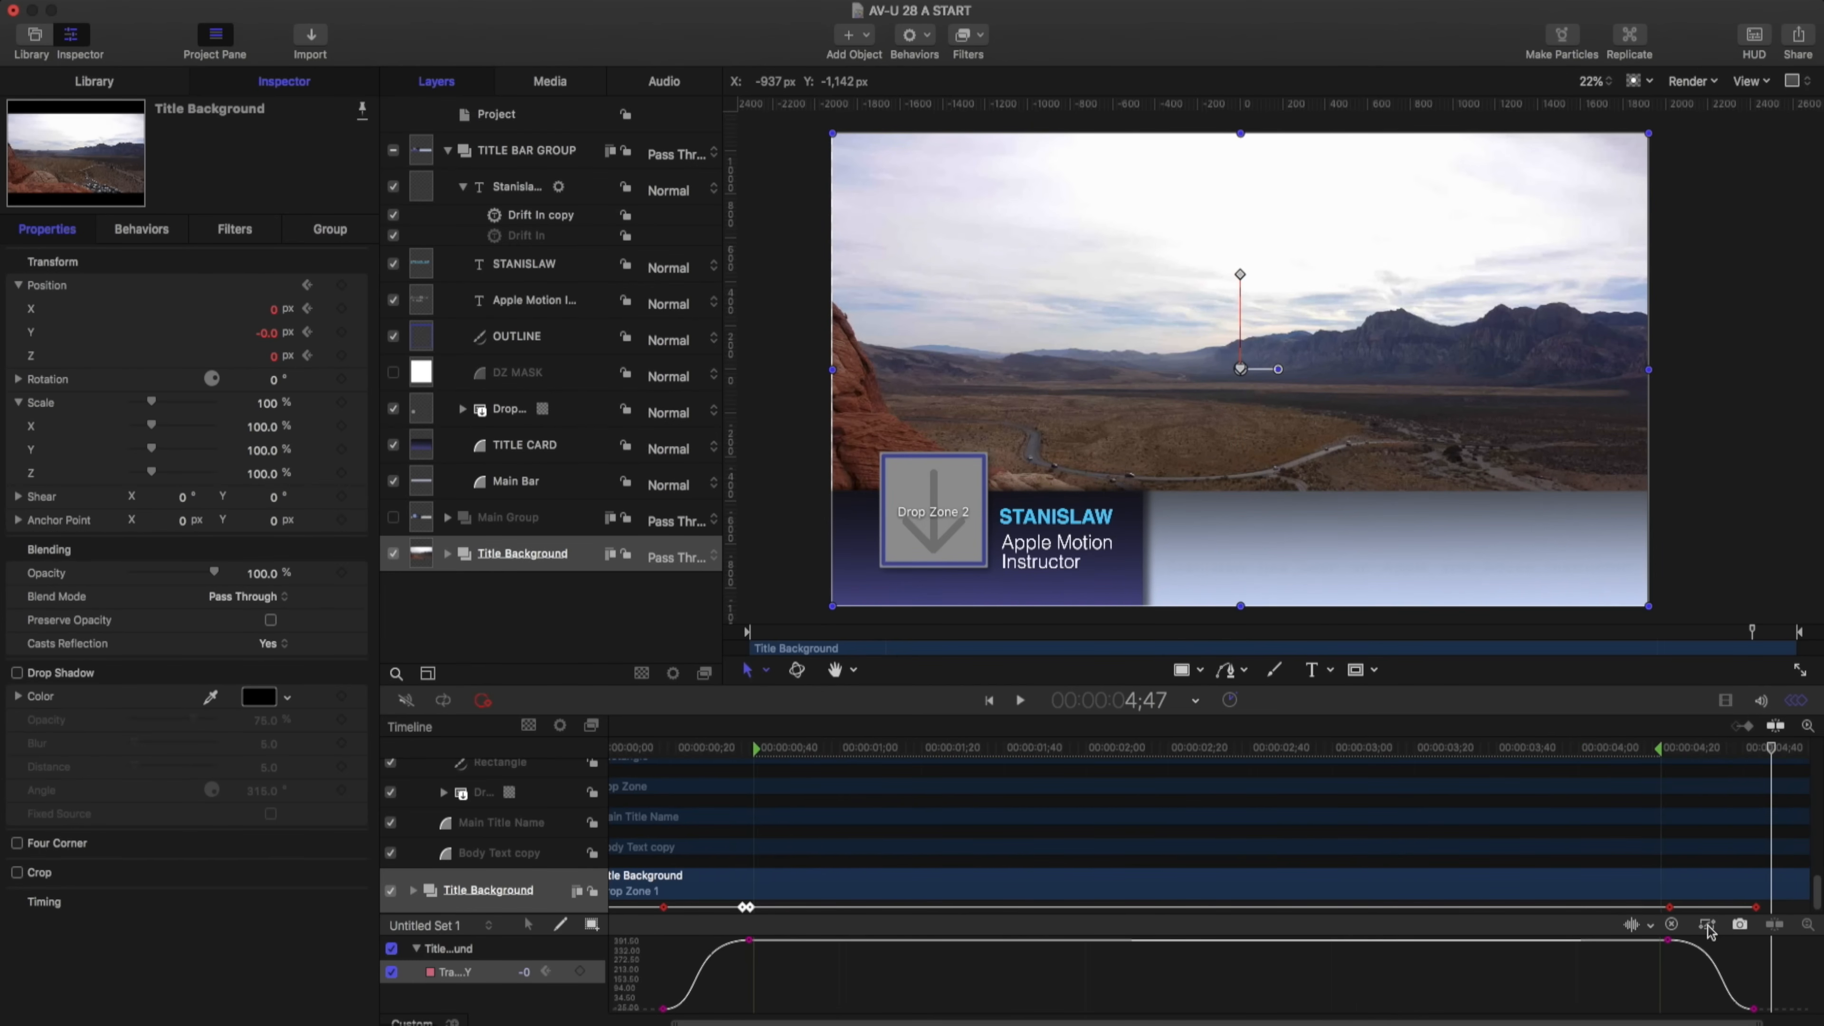
{"action": "key", "text": "space"}
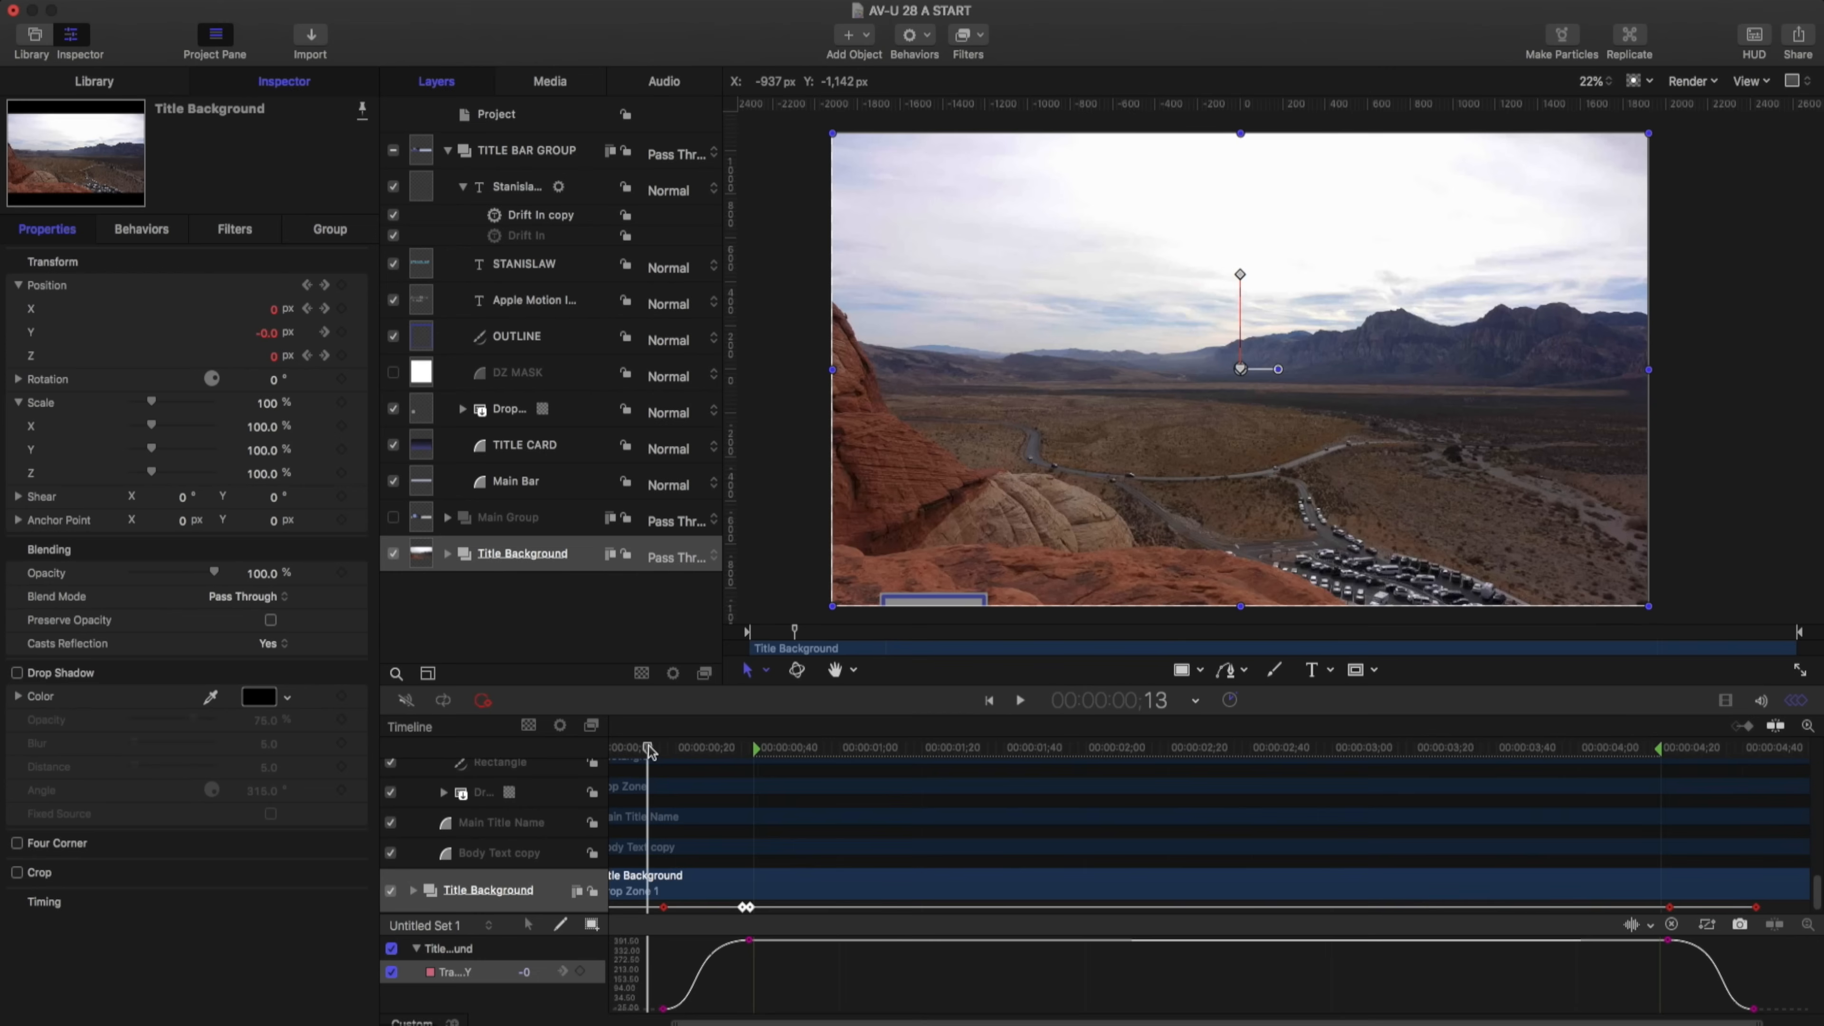
{"action": "left_click_drag", "start_coordinate": [713, 734], "coordinate": [1796, 752]}
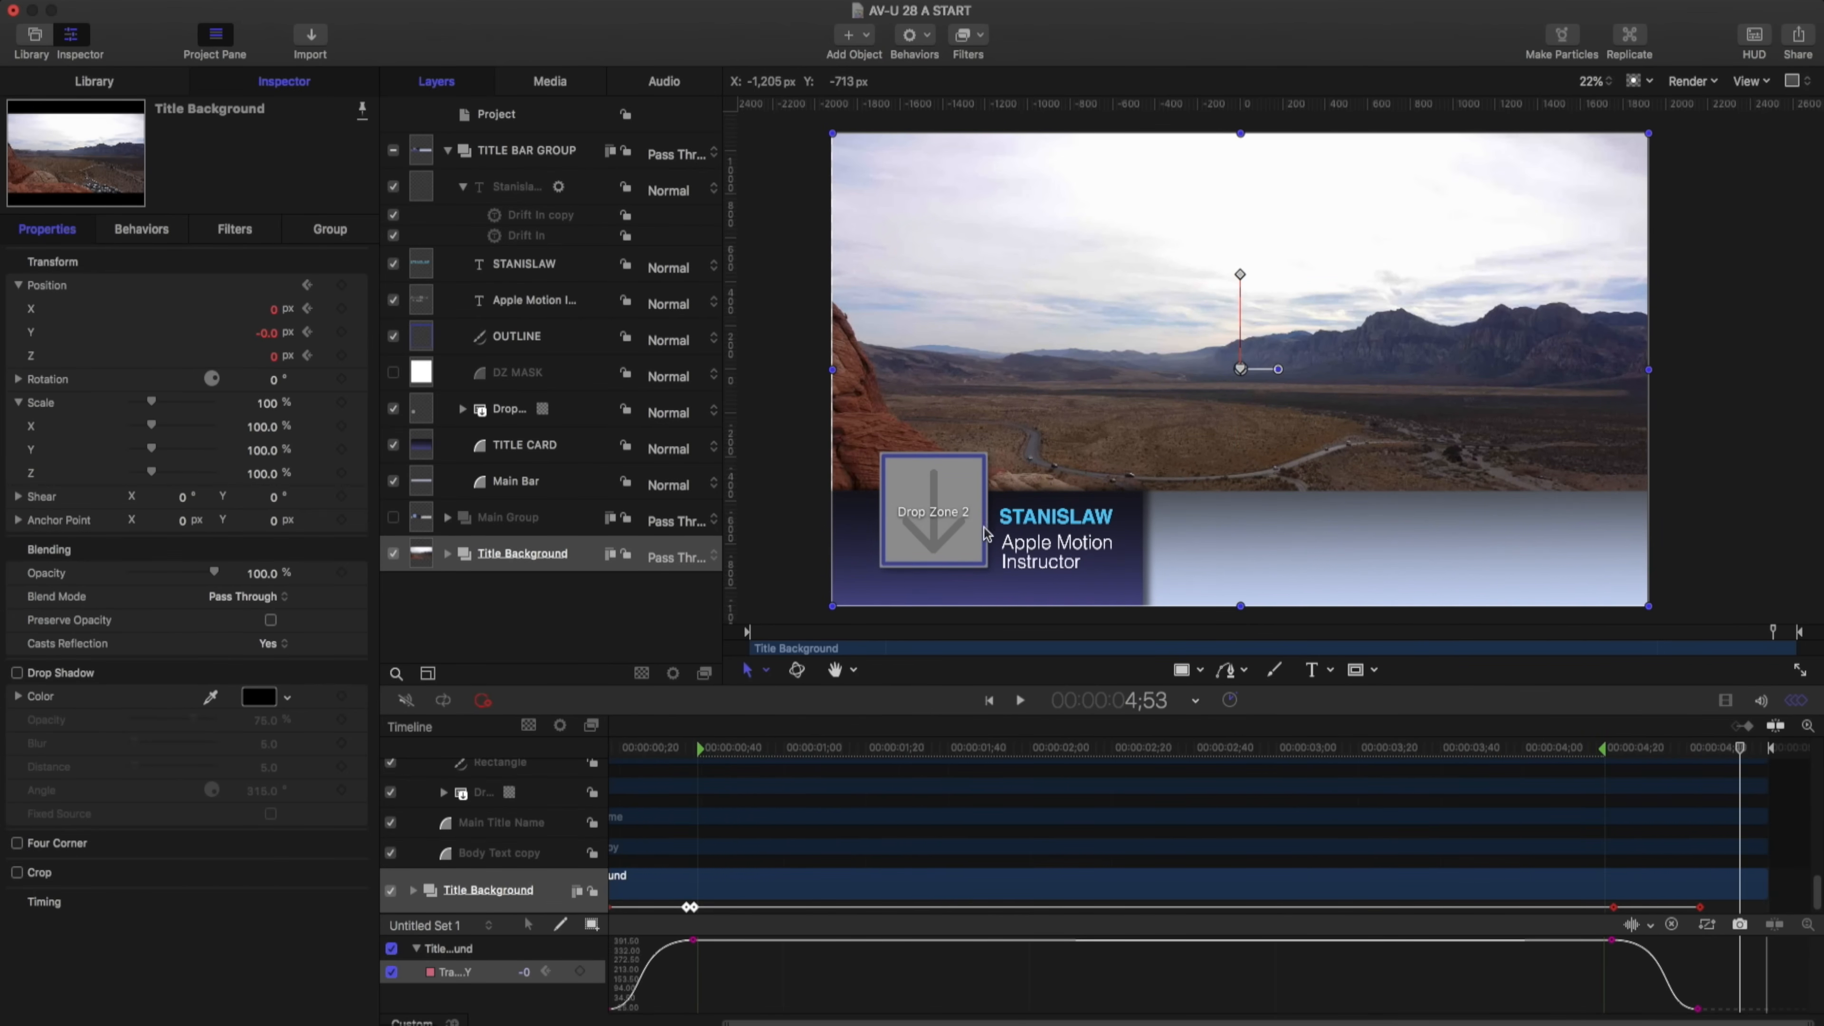
Copy TITLE BAR GROUP's Y-position entrance keyframes and paste them at 4;22
{"action": "scroll", "coordinate": [474, 833], "scroll_direction": "up", "scroll_amount": 10}
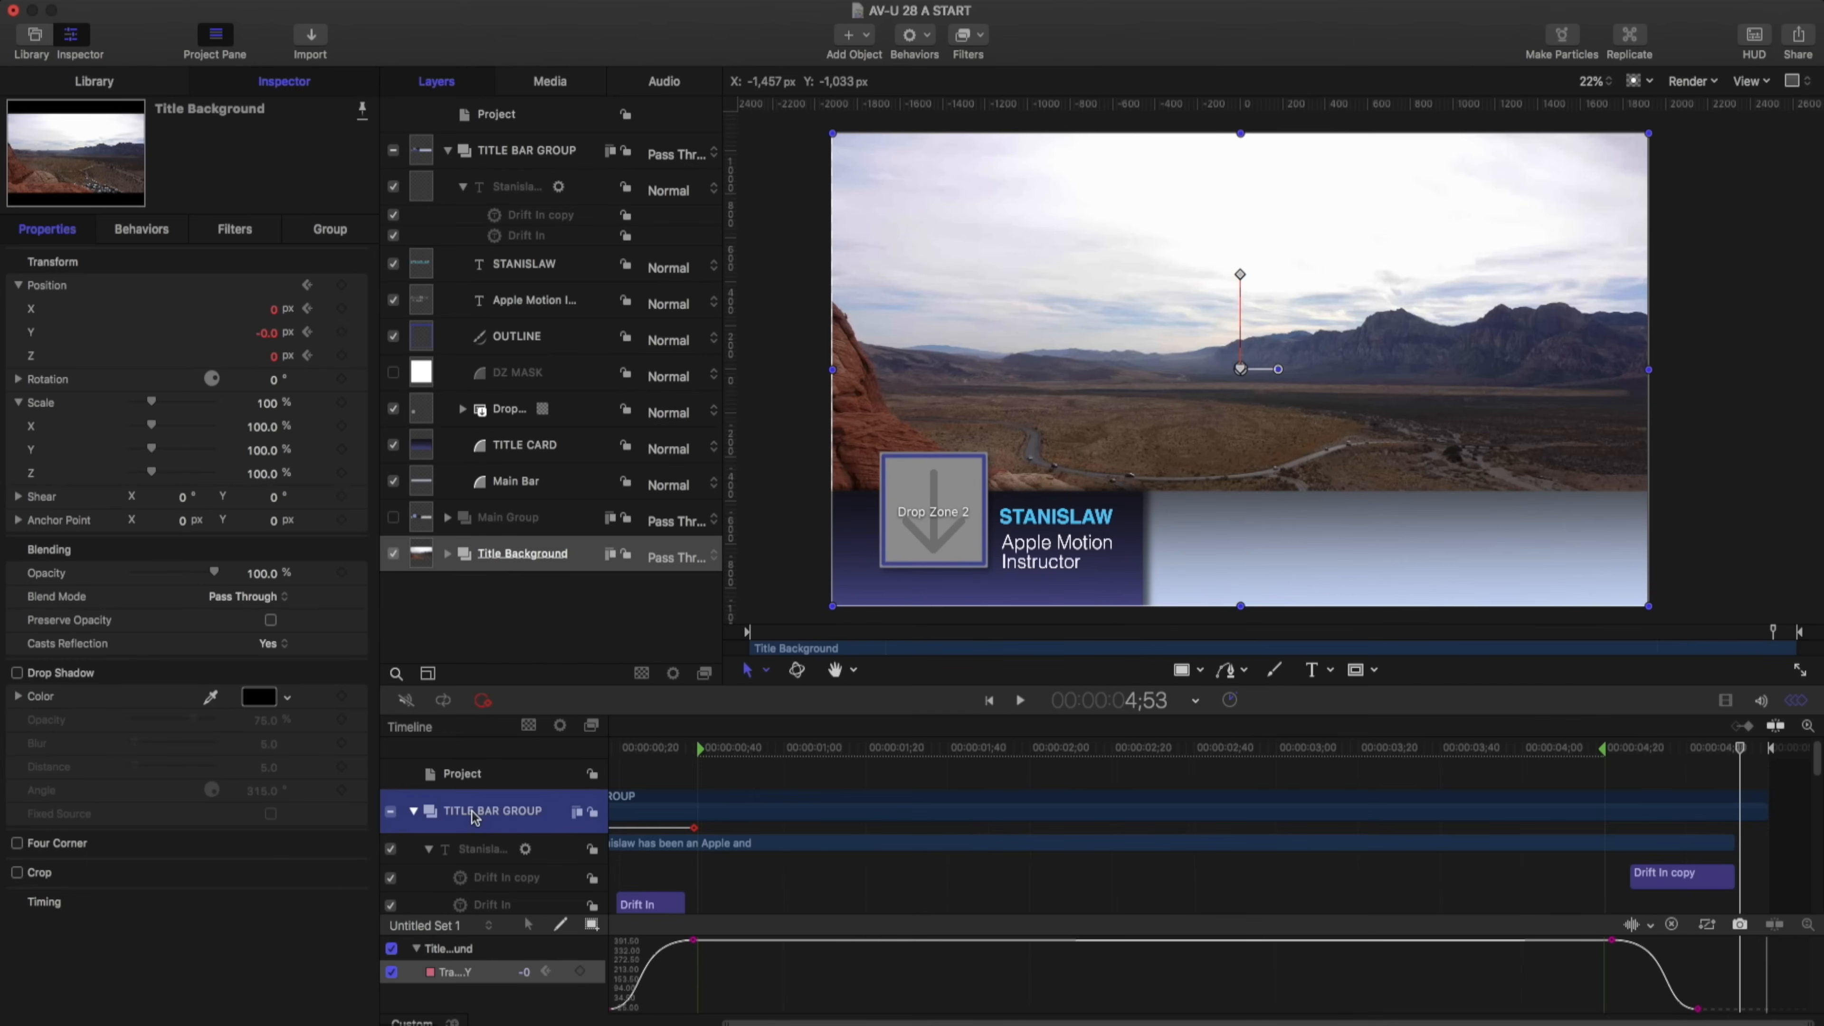
{"action": "left_click", "coordinate": [474, 816]}
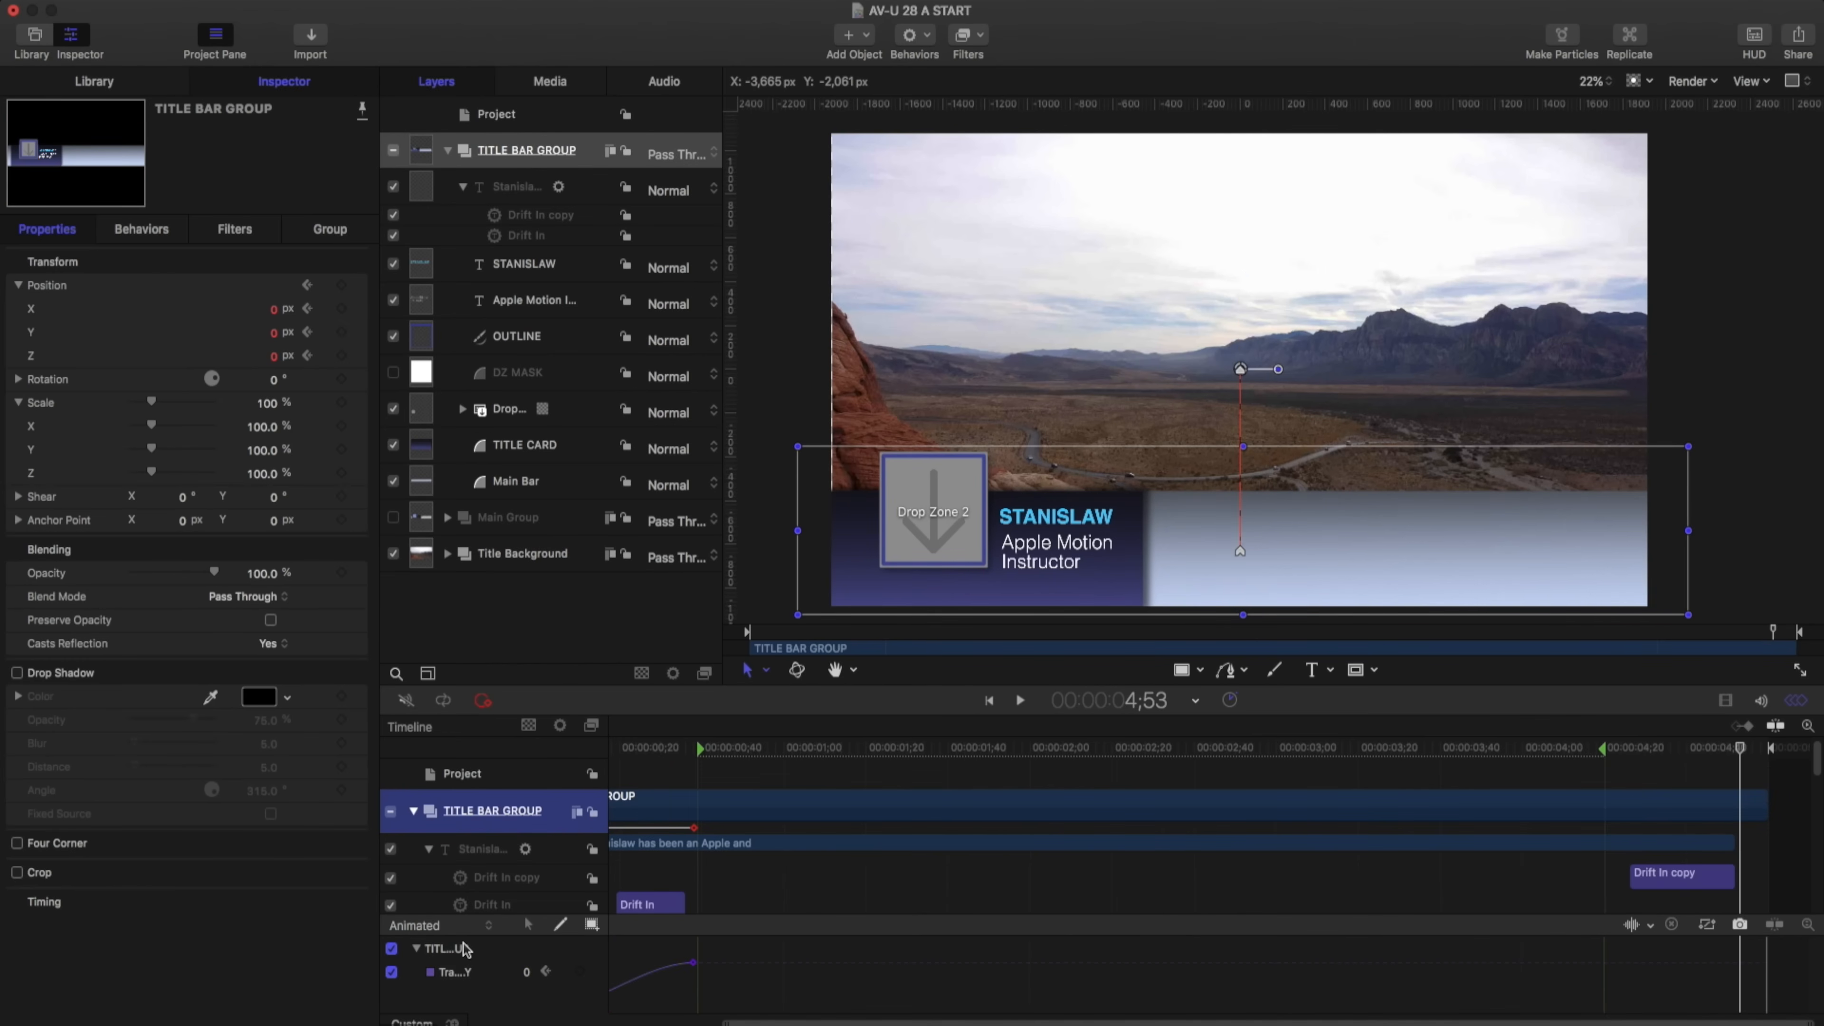
{"action": "scroll", "coordinate": [810, 959], "scroll_direction": "left", "scroll_amount": 3}
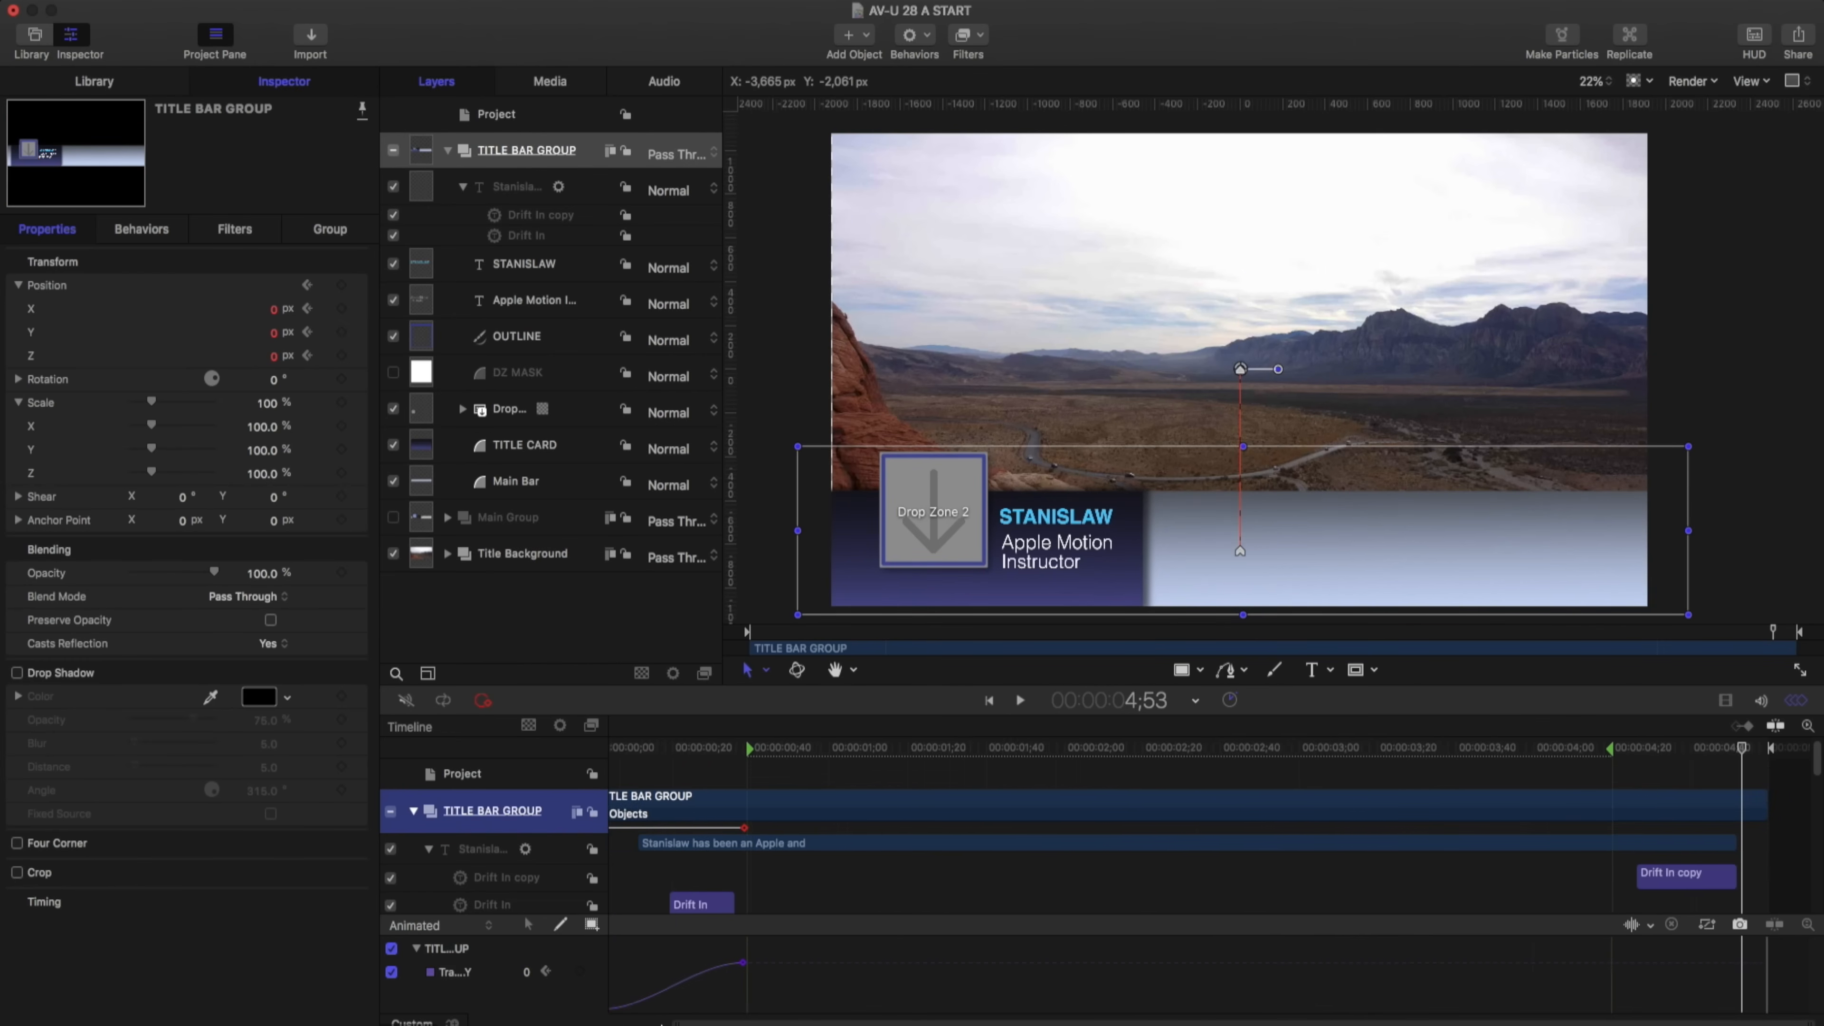
{"action": "left_click_drag", "start_coordinate": [804, 946], "coordinate": [644, 1013]}
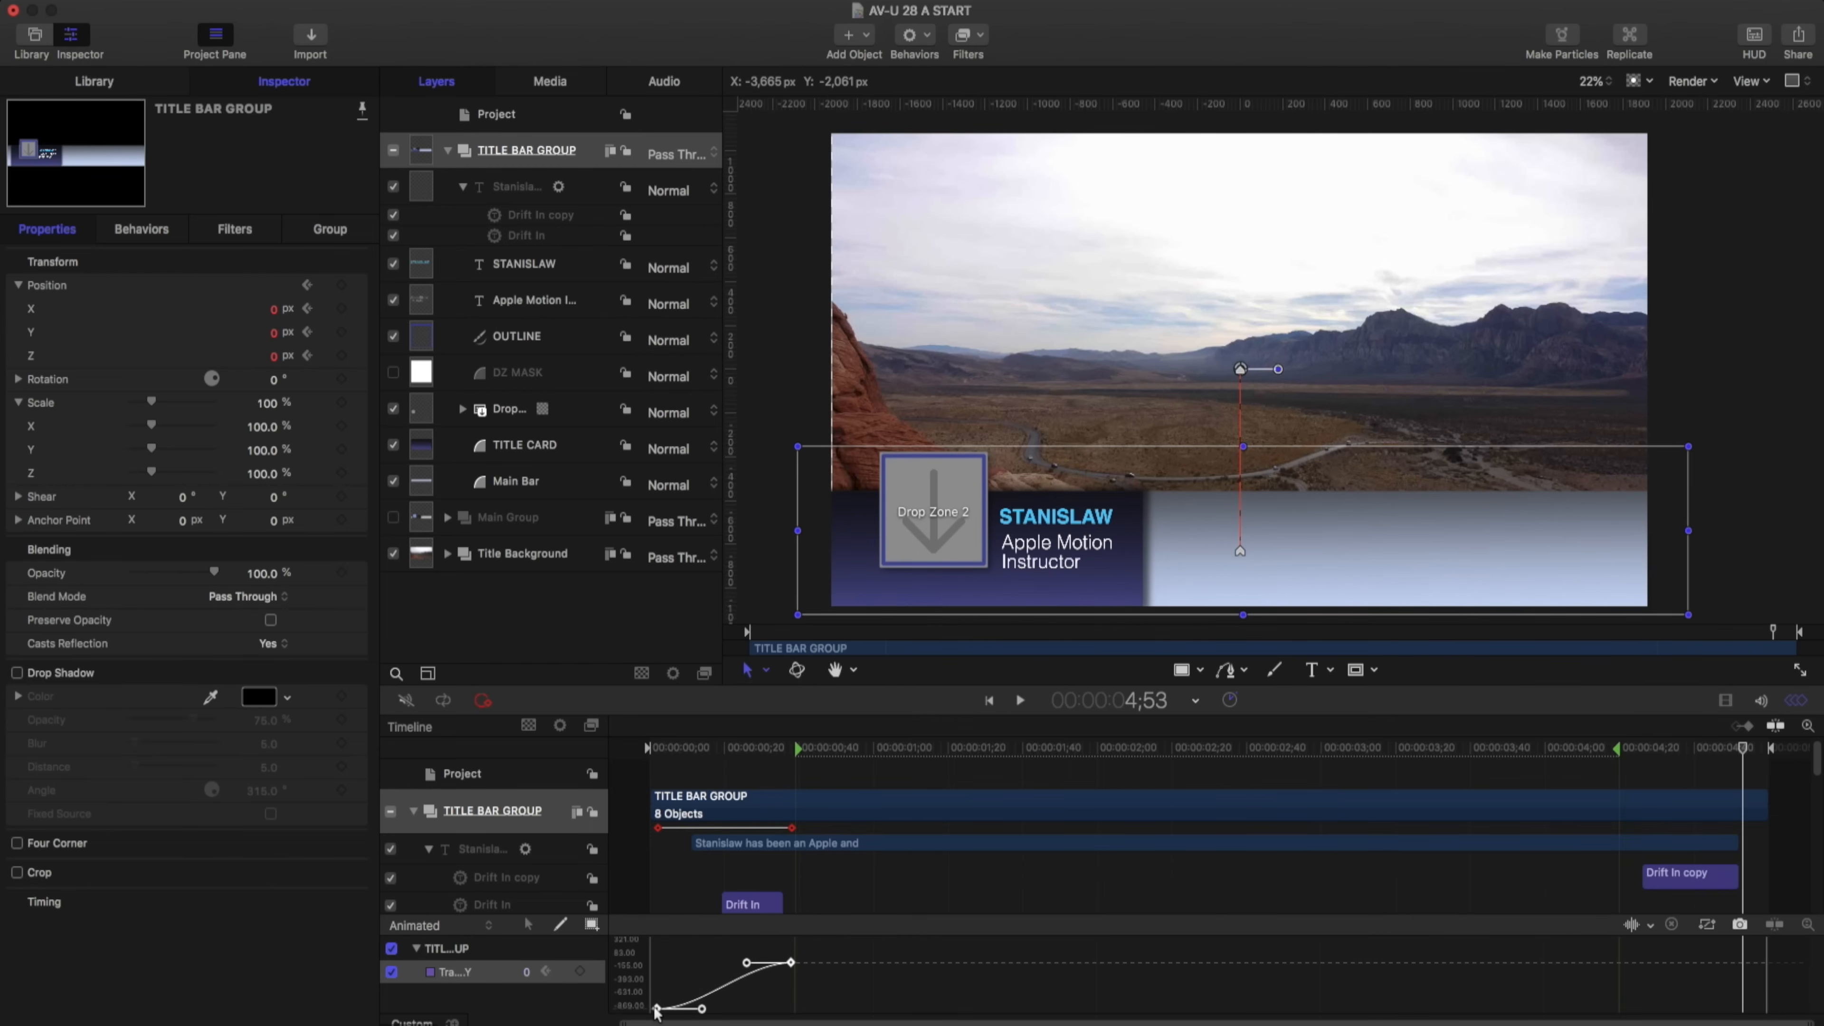
{"action": "left_click_drag", "start_coordinate": [783, 754], "coordinate": [1630, 758]}
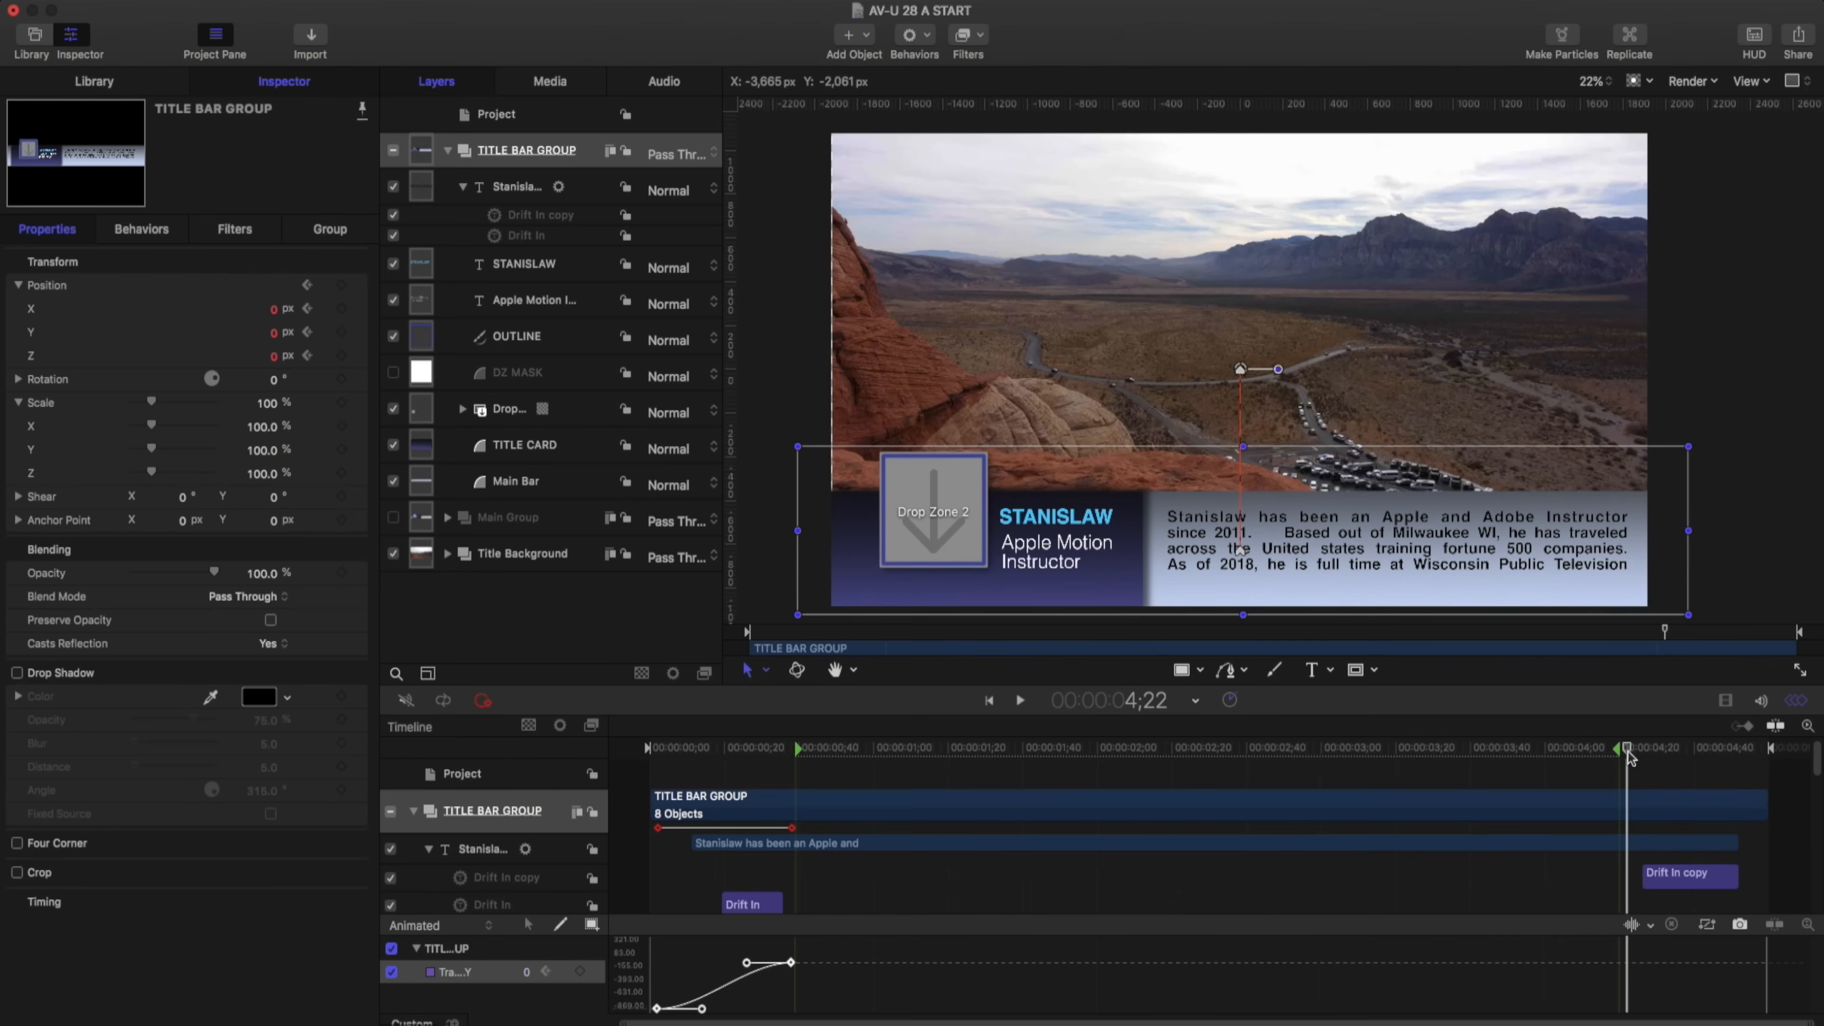
{"action": "key", "text": "super+v"}
Reverse TITLE BAR GROUP's pasted exit keyframes, preview the lower third's exit and park the playhead at 2;37
{"action": "left_click_drag", "start_coordinate": [1606, 941], "coordinate": [1627, 1020]}
{"action": "left_click", "coordinate": [1784, 1002]}
{"action": "right_click", "coordinate": [1627, 1011]}
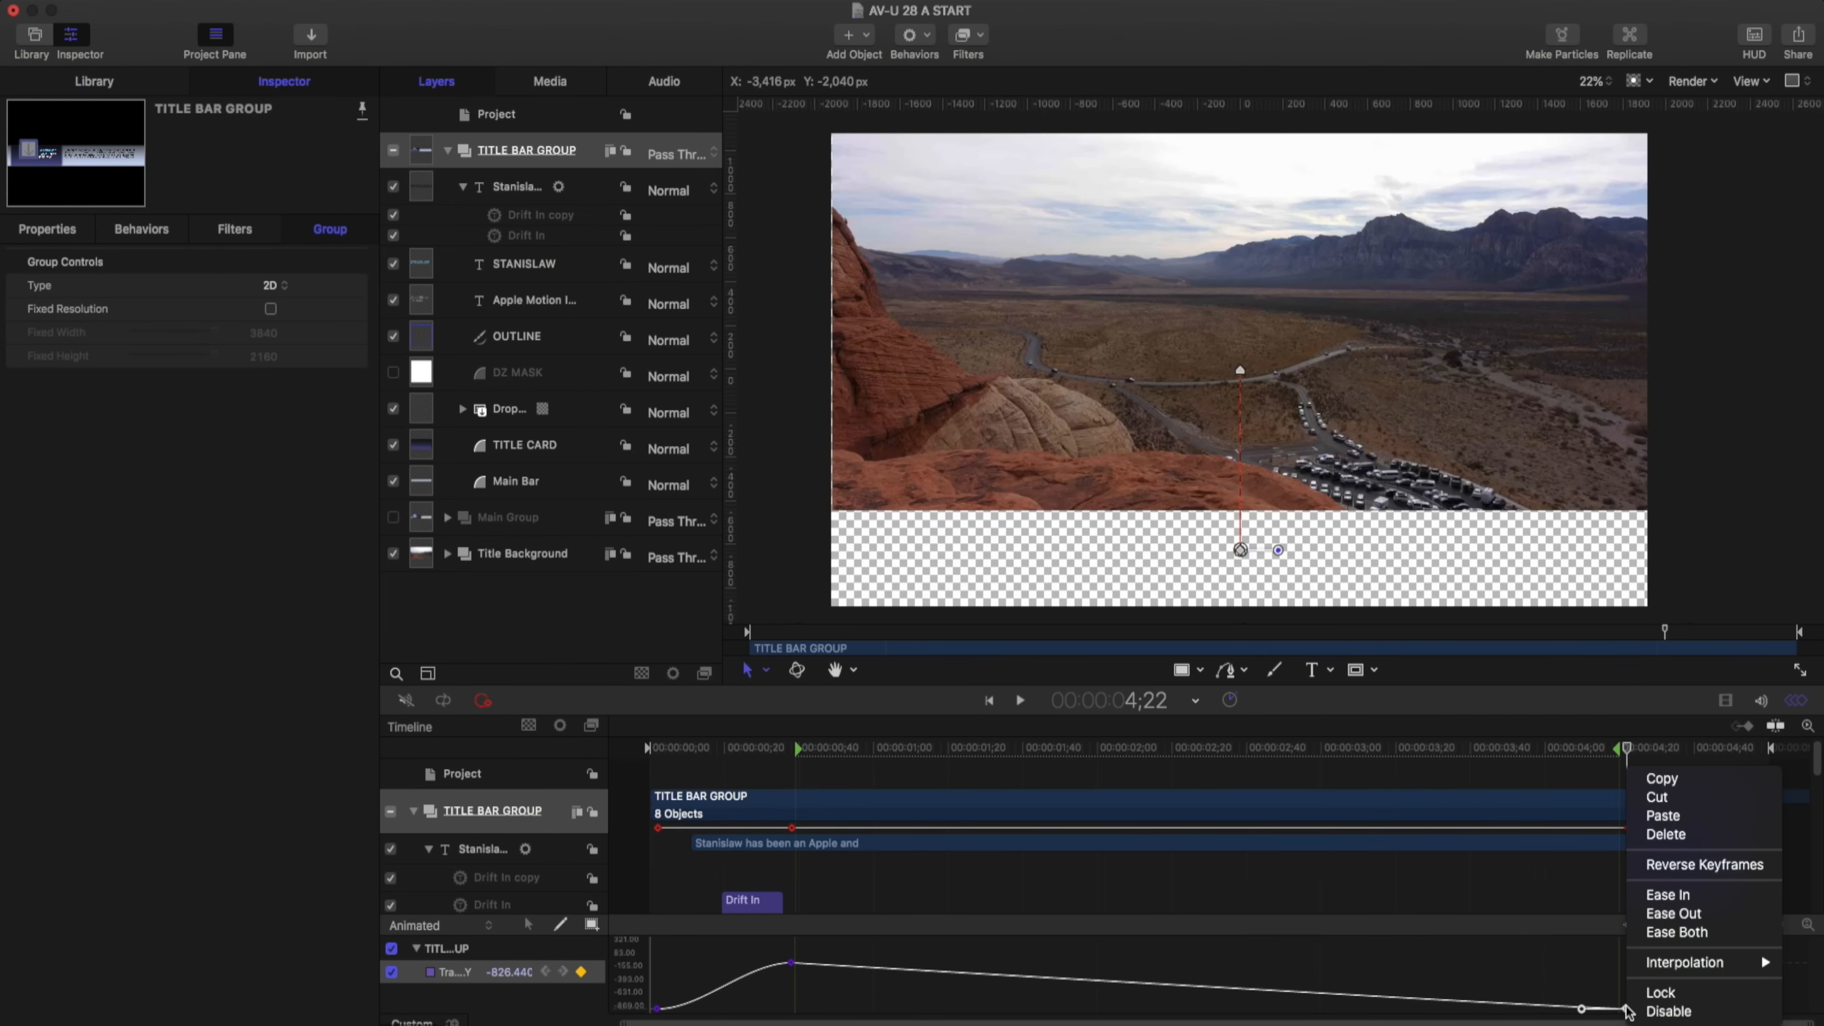
{"action": "left_click", "coordinate": [1702, 865]}
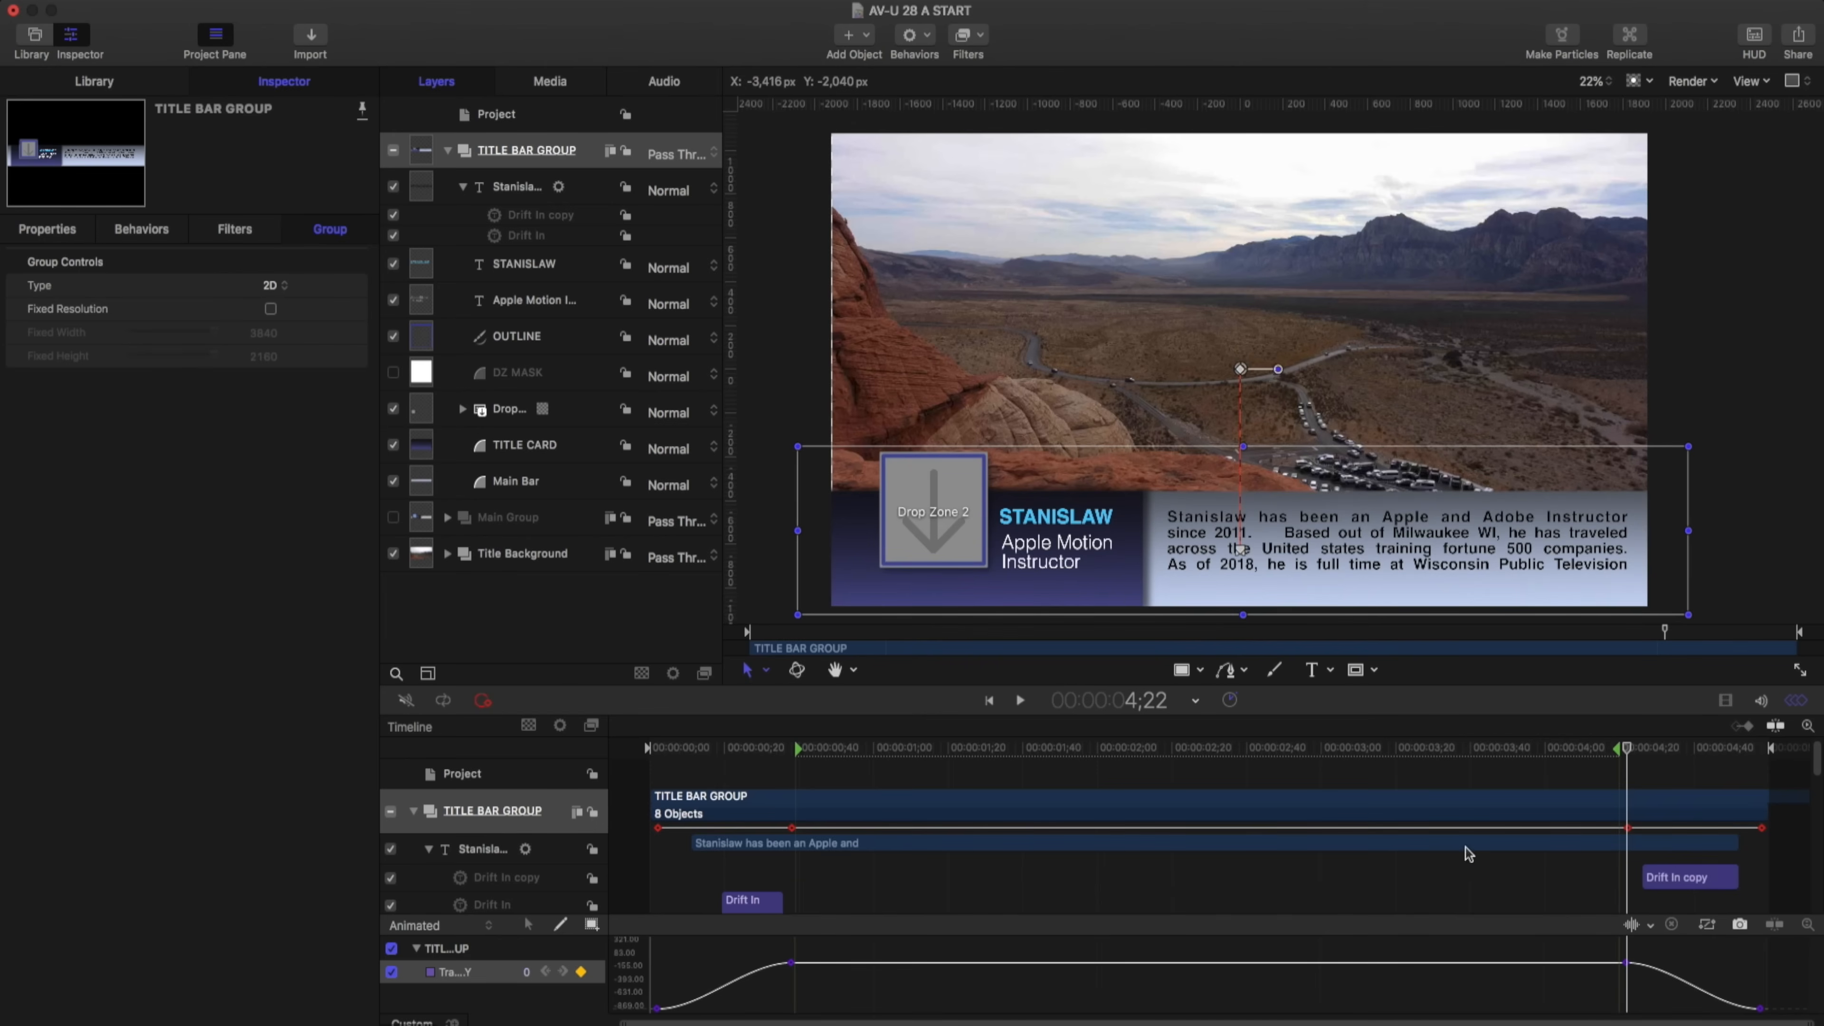
{"action": "key", "text": "space"}
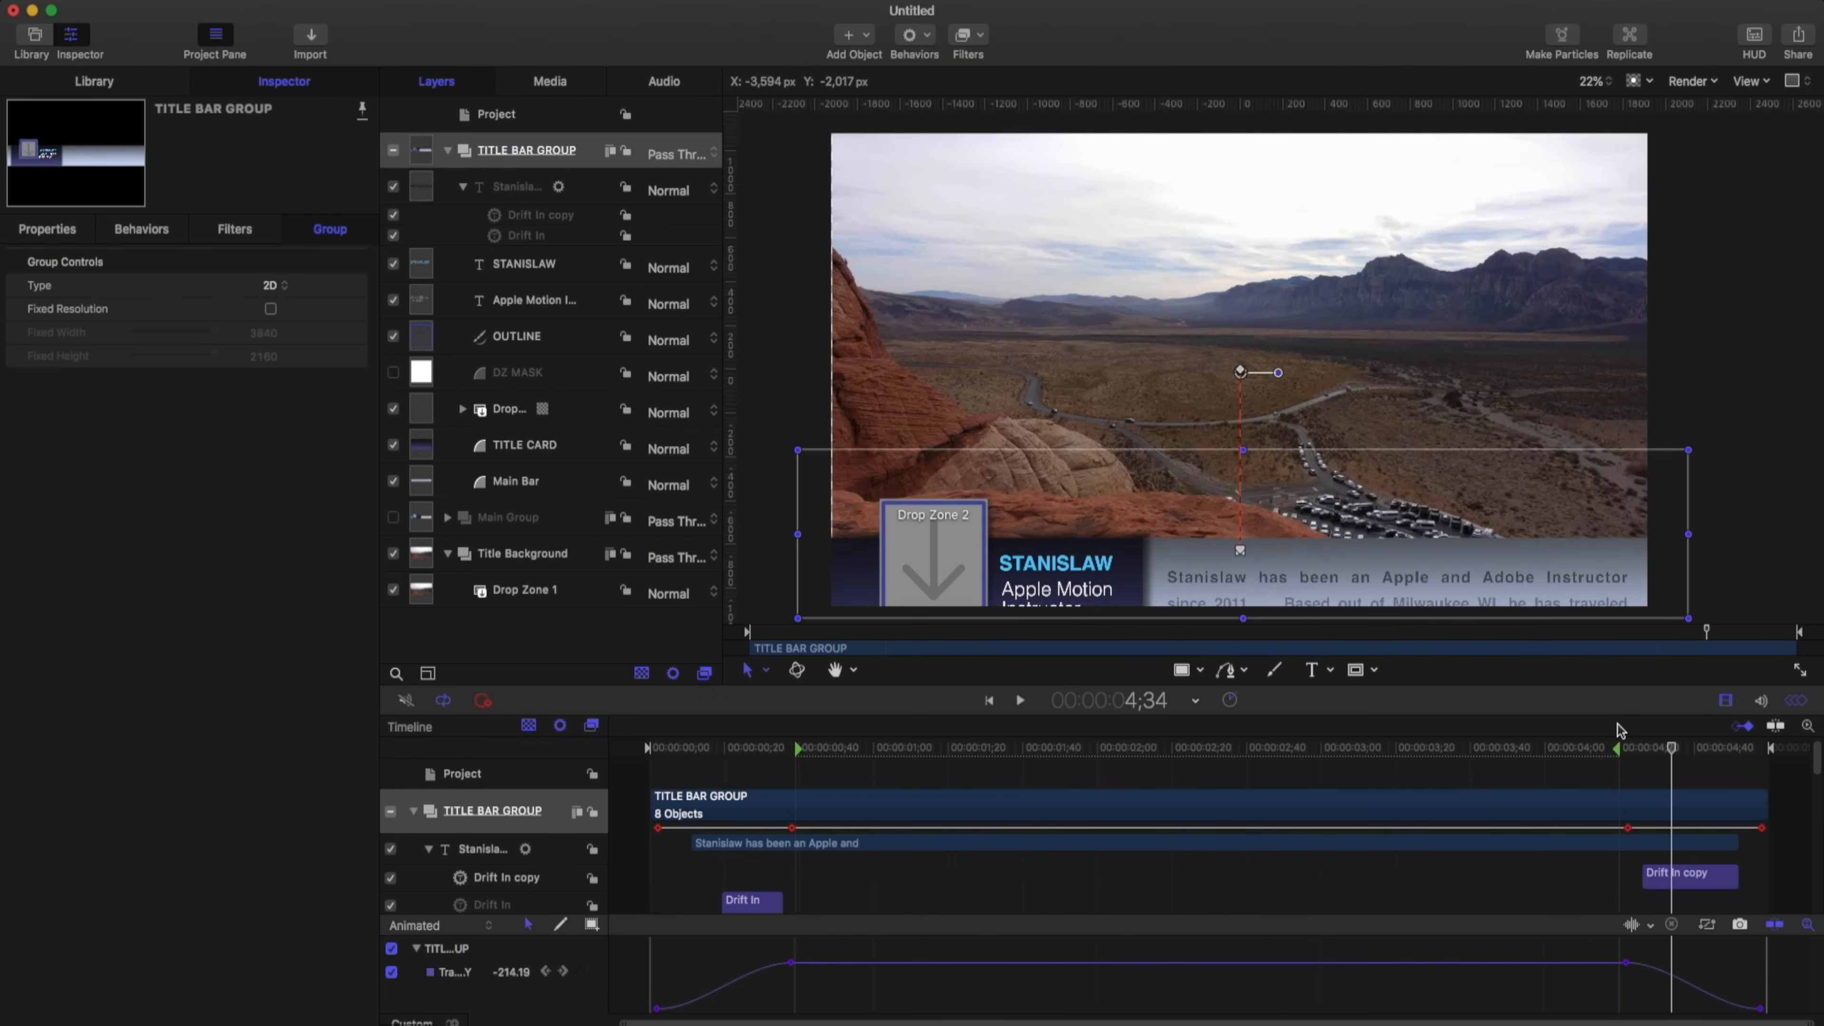
{"action": "left_click_drag", "start_coordinate": [1619, 746], "coordinate": [1236, 747]}
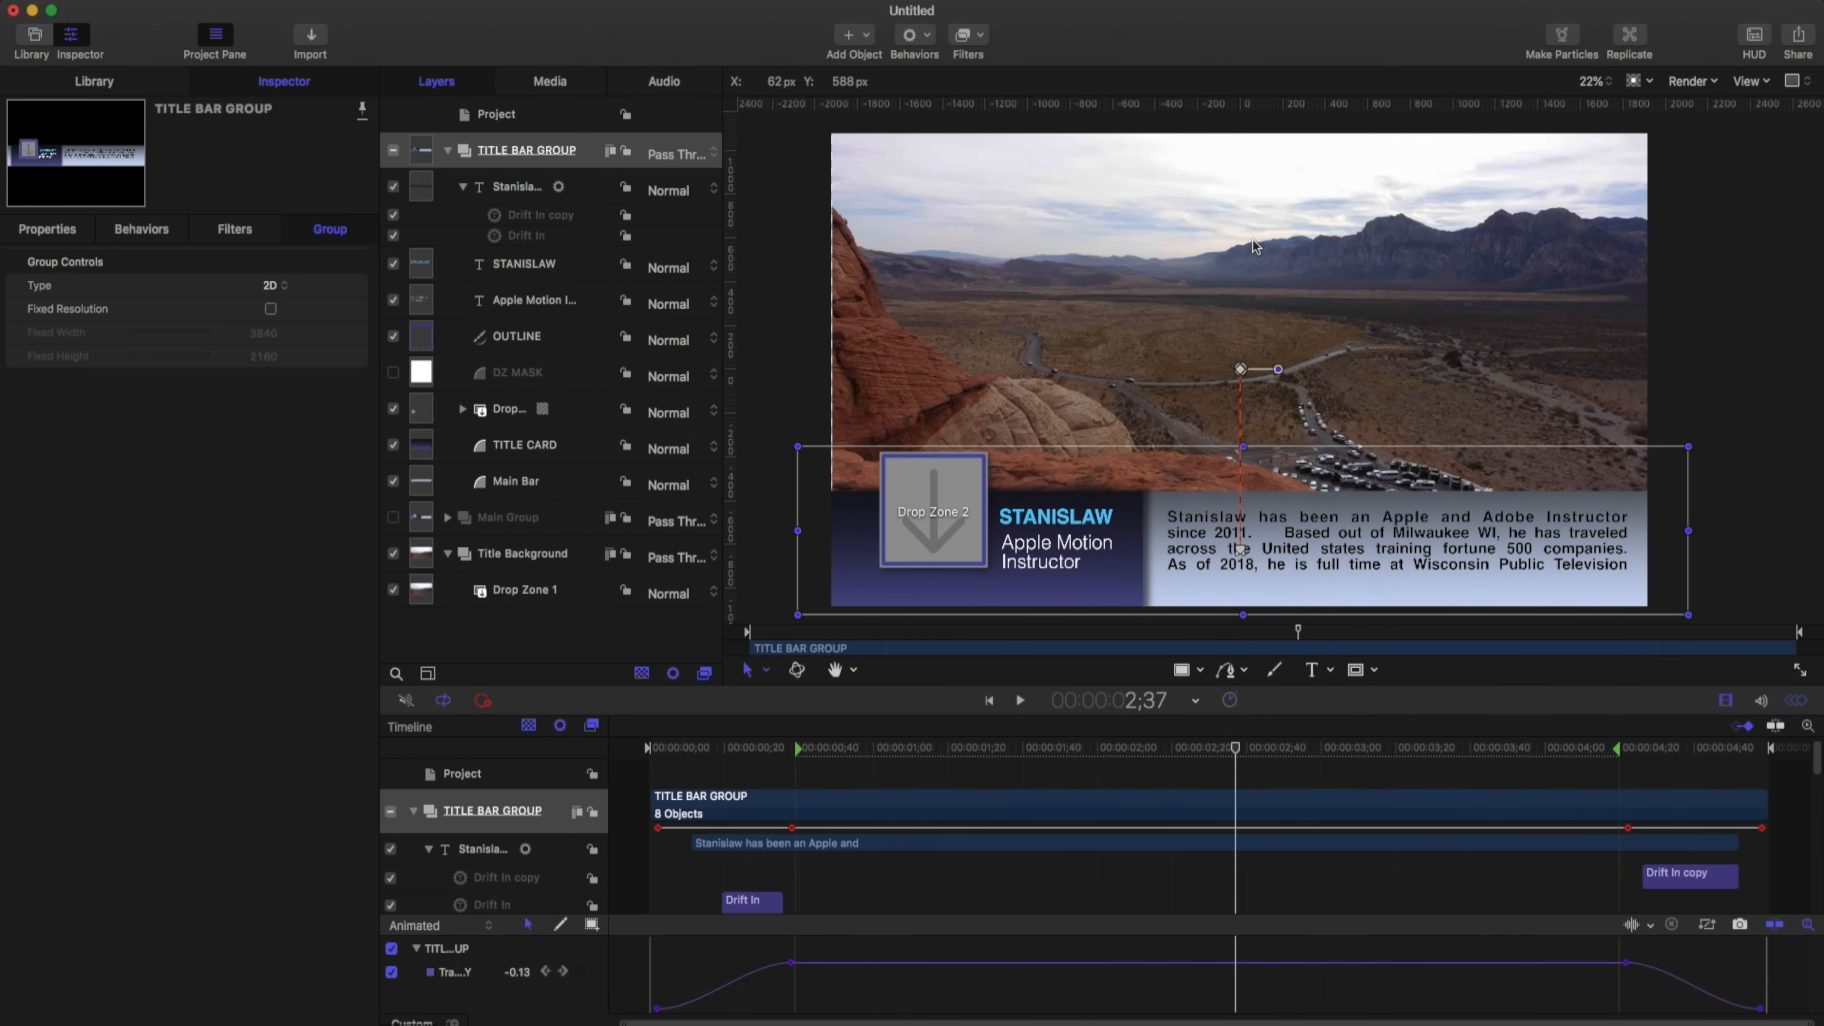
Select Drop Zone 1 inside the Title Background group and open its name for editing
{"action": "scroll", "coordinate": [478, 889], "scroll_direction": "down", "scroll_amount": 10}
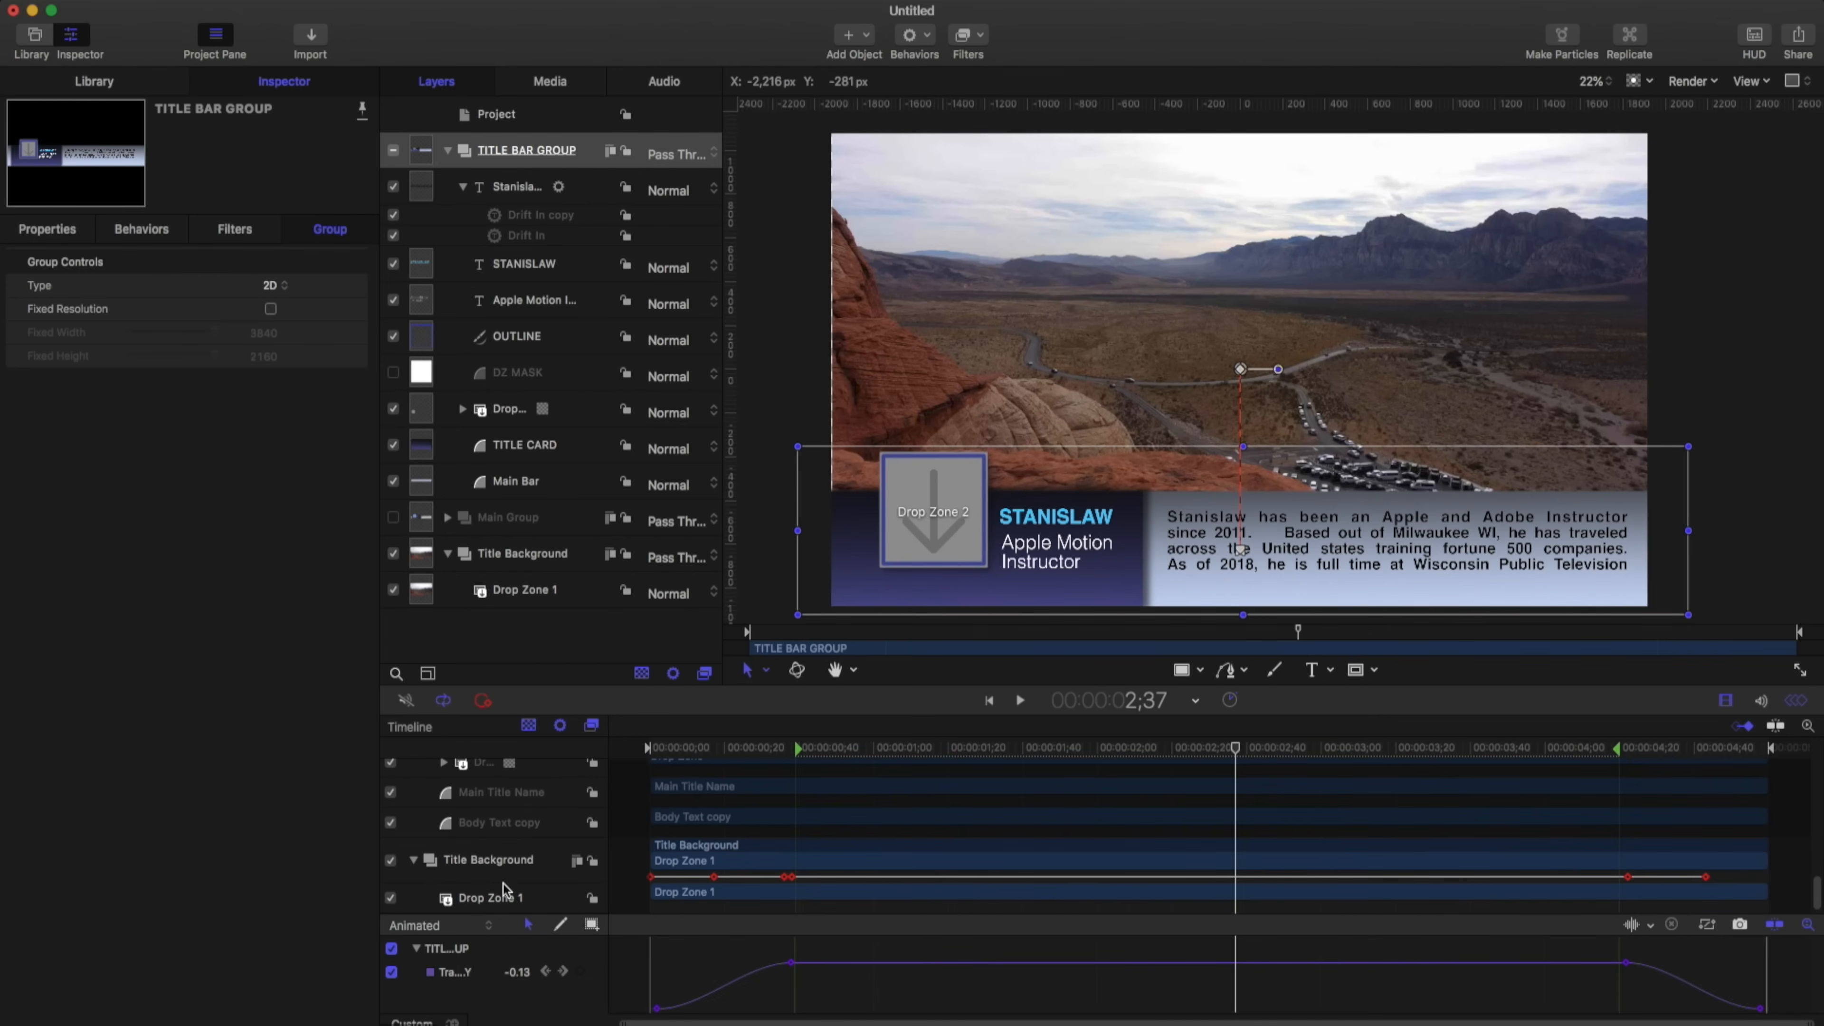
{"action": "left_click", "coordinate": [502, 901]}
{"action": "left_click", "coordinate": [501, 900]}
{"action": "left_click_drag", "start_coordinate": [540, 901], "coordinate": [434, 896]}
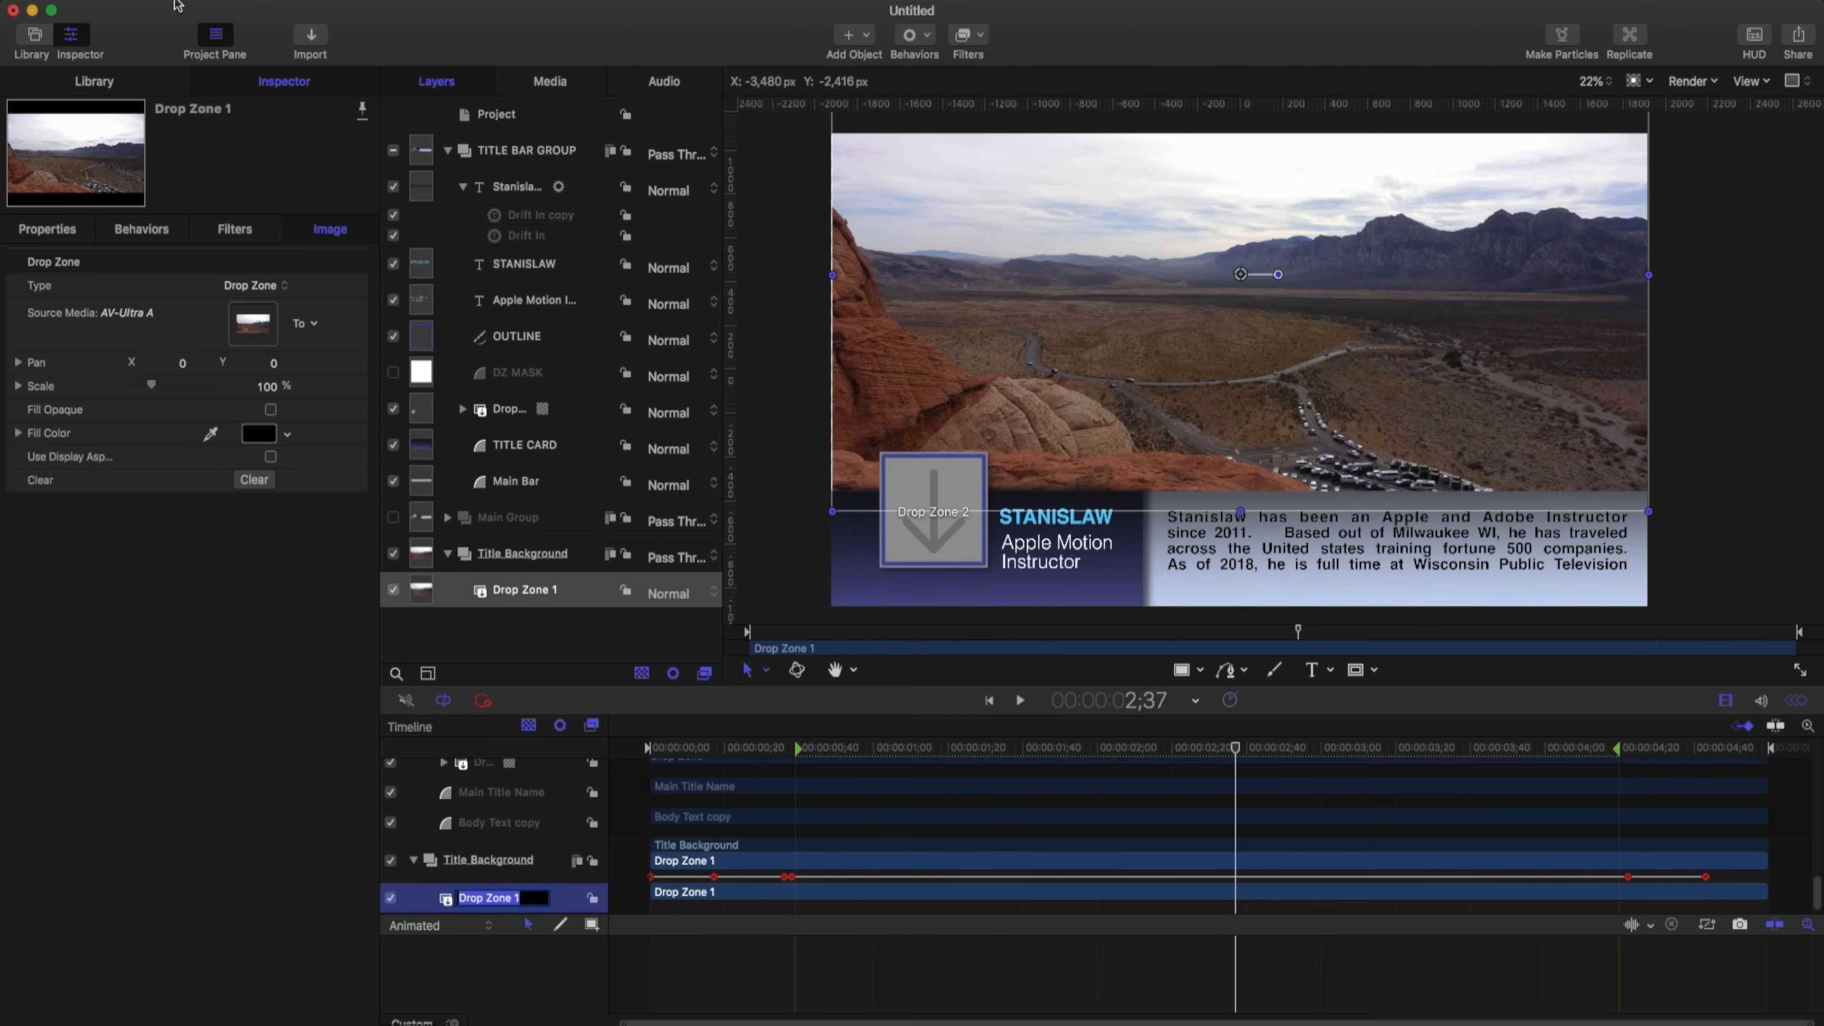
Convert the project to a Final Cut Pro title with Drop Zone 1 as Title Source, and open the placeholder's Type options
{"action": "left_click", "coordinate": [132, 1]}
{"action": "mouse_move", "coordinate": [237, 270]}
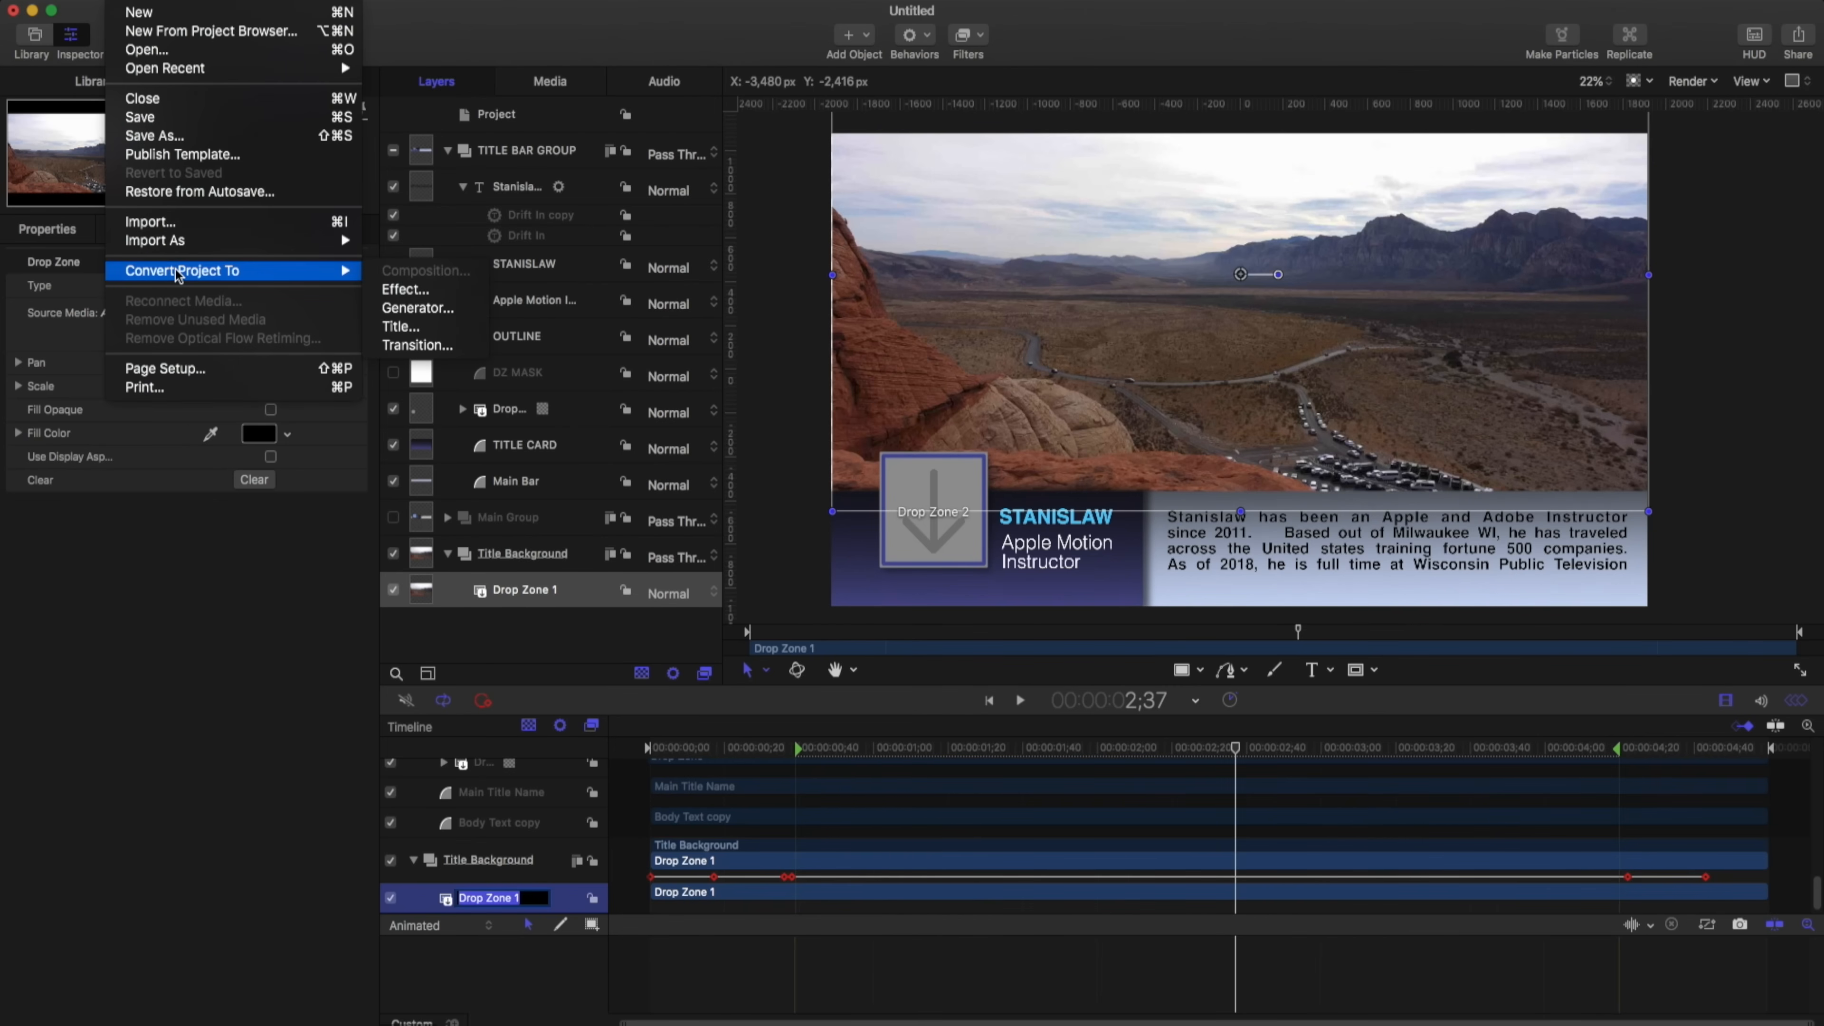
{"action": "left_click", "coordinate": [422, 326]}
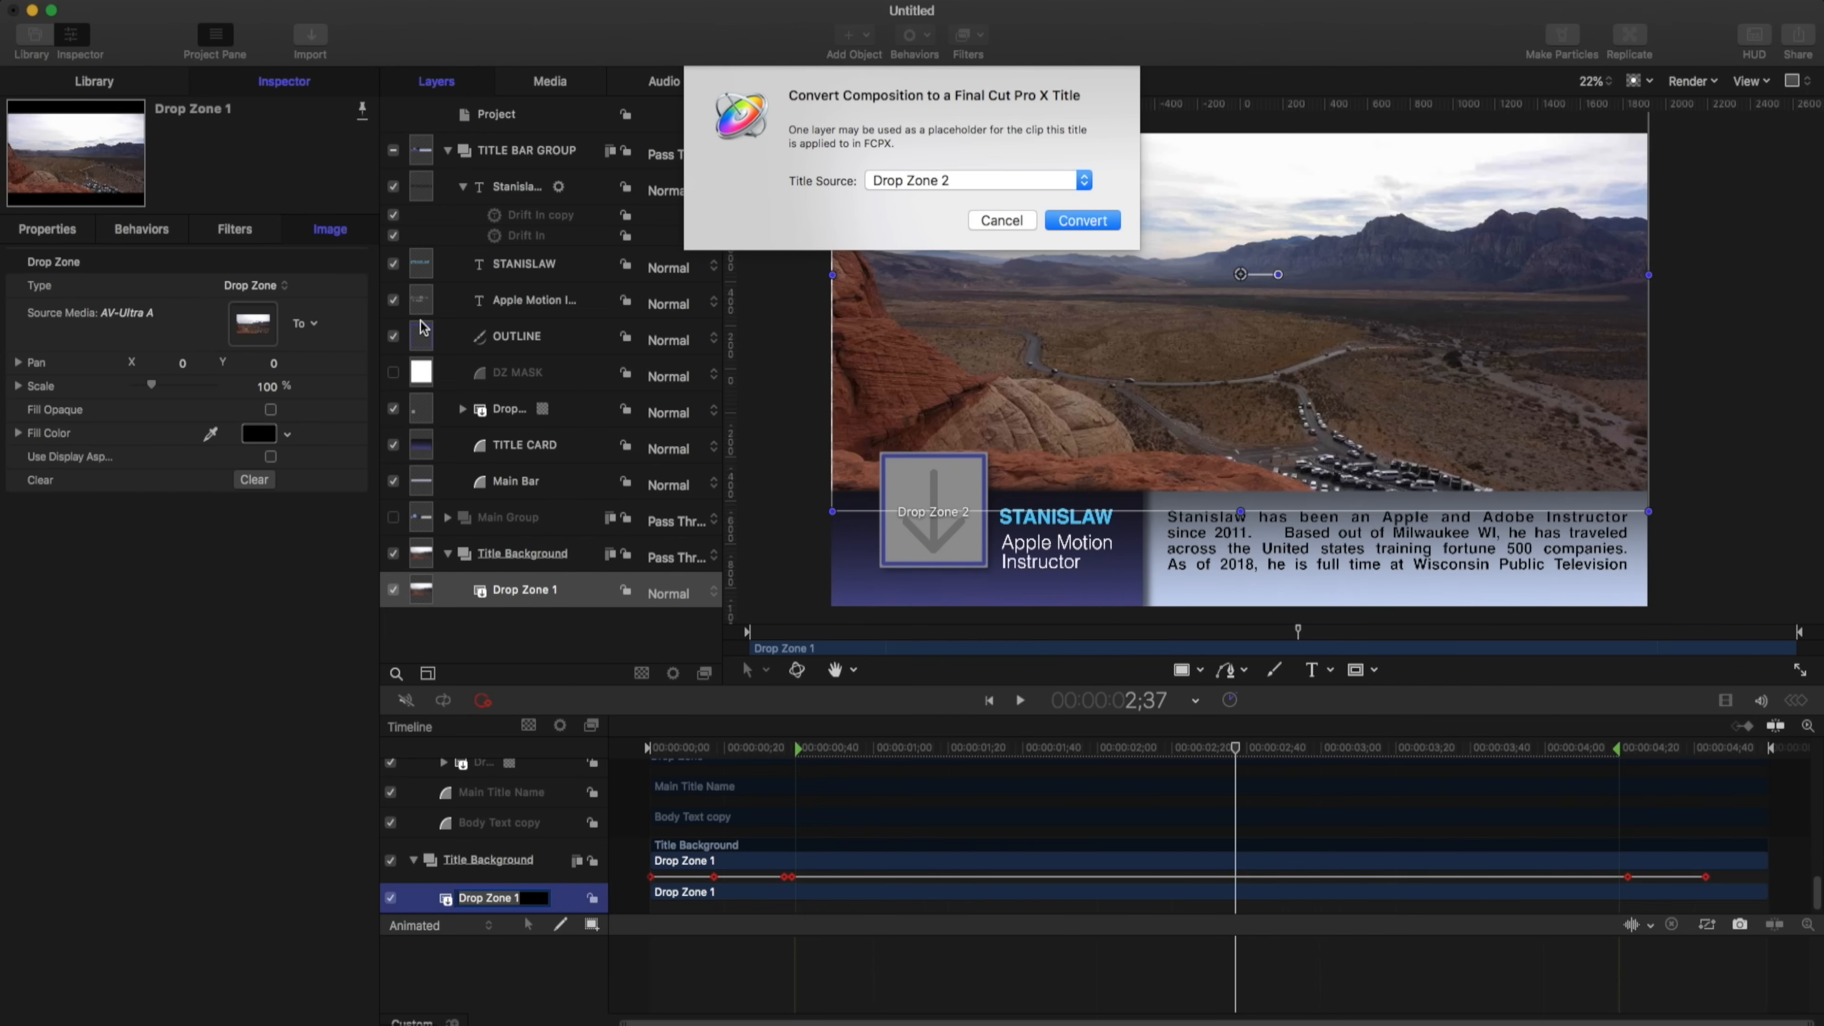
{"action": "left_click", "coordinate": [931, 186]}
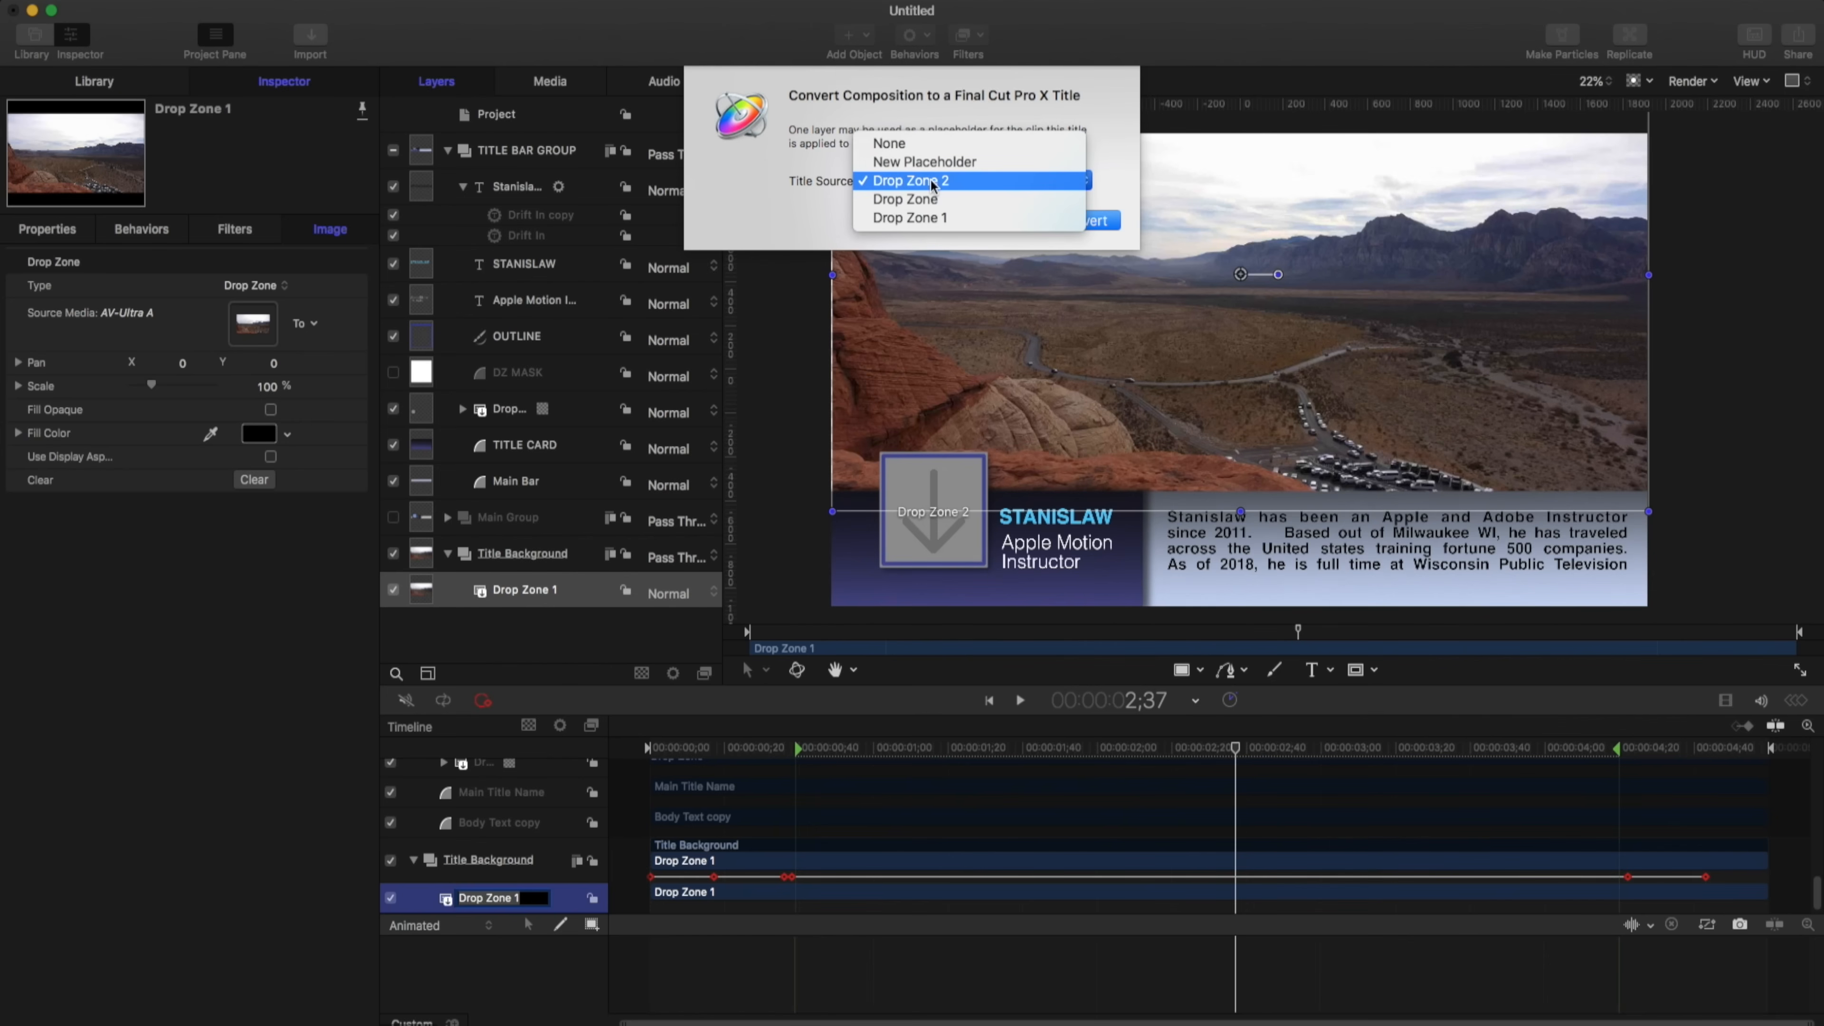
{"action": "left_click", "coordinate": [961, 221]}
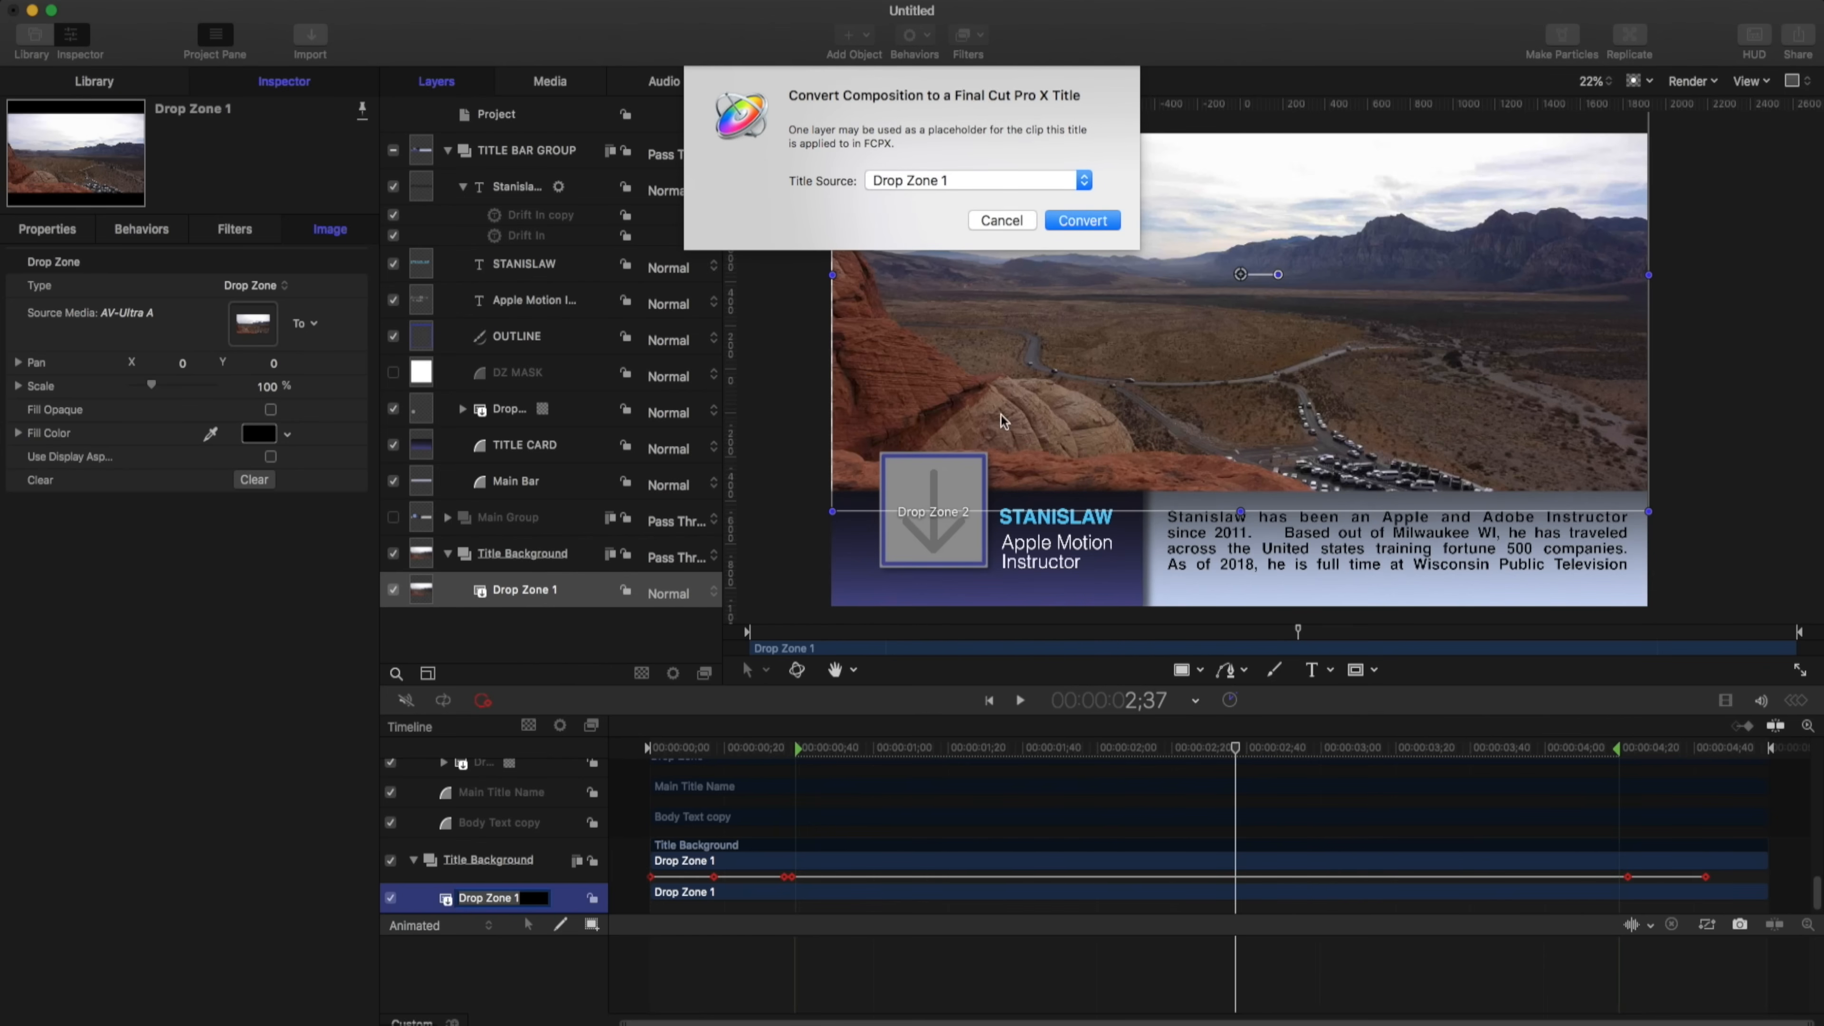
{"action": "left_click", "coordinate": [1099, 225]}
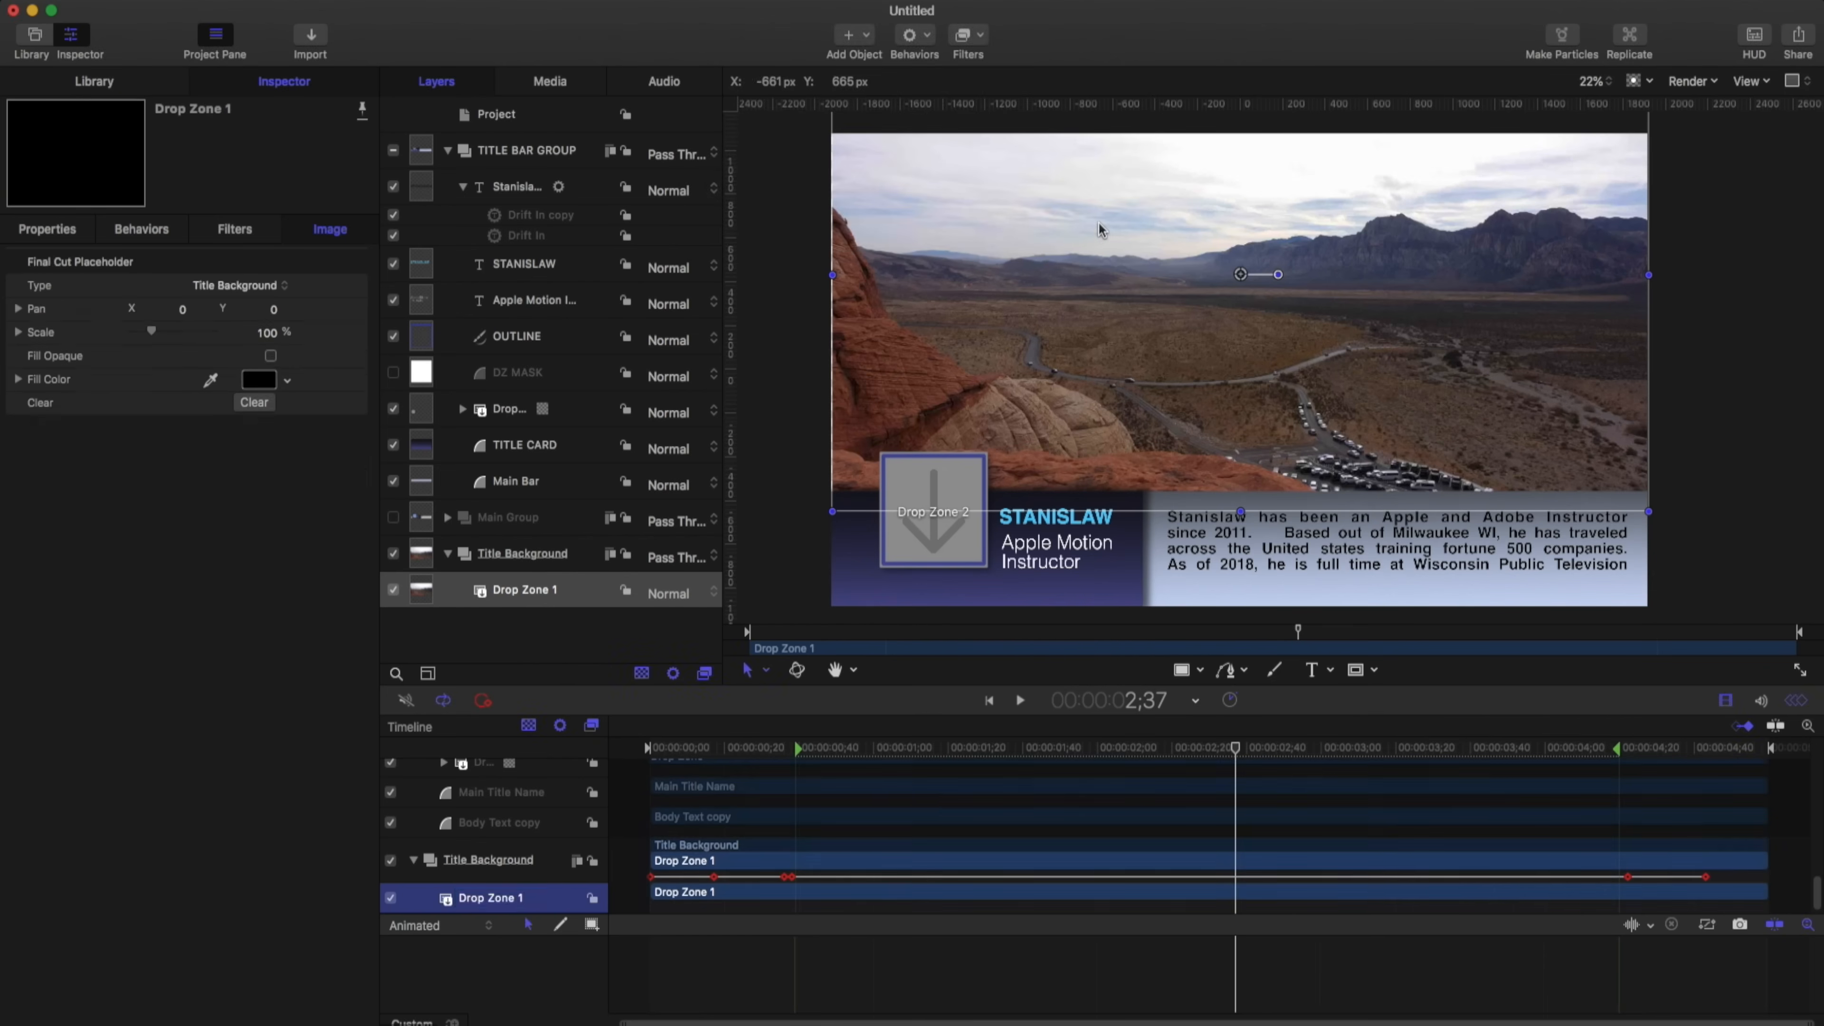
{"action": "left_click", "coordinate": [234, 287]}
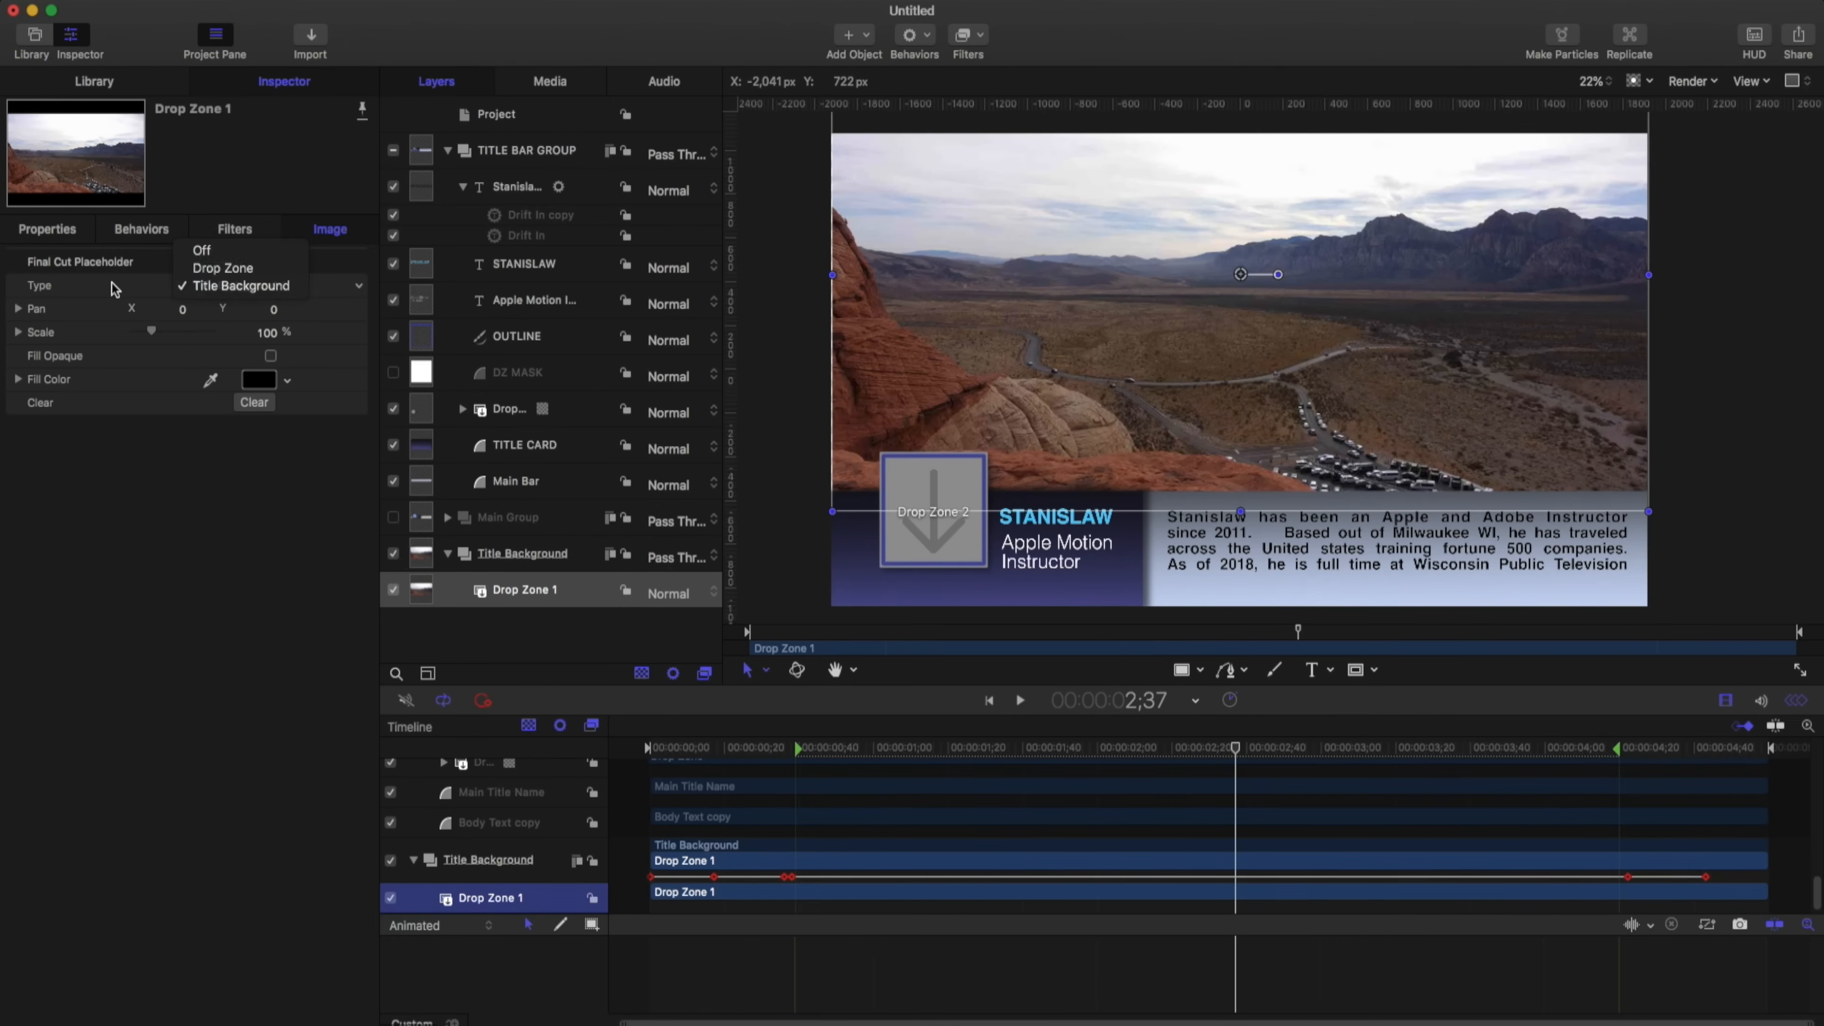
Keep Title Background as Drop Zone 1's placeholder type and scrub through the lower third
{"action": "left_click", "coordinate": [185, 287]}
{"action": "left_click_drag", "start_coordinate": [938, 748], "coordinate": [978, 761]}
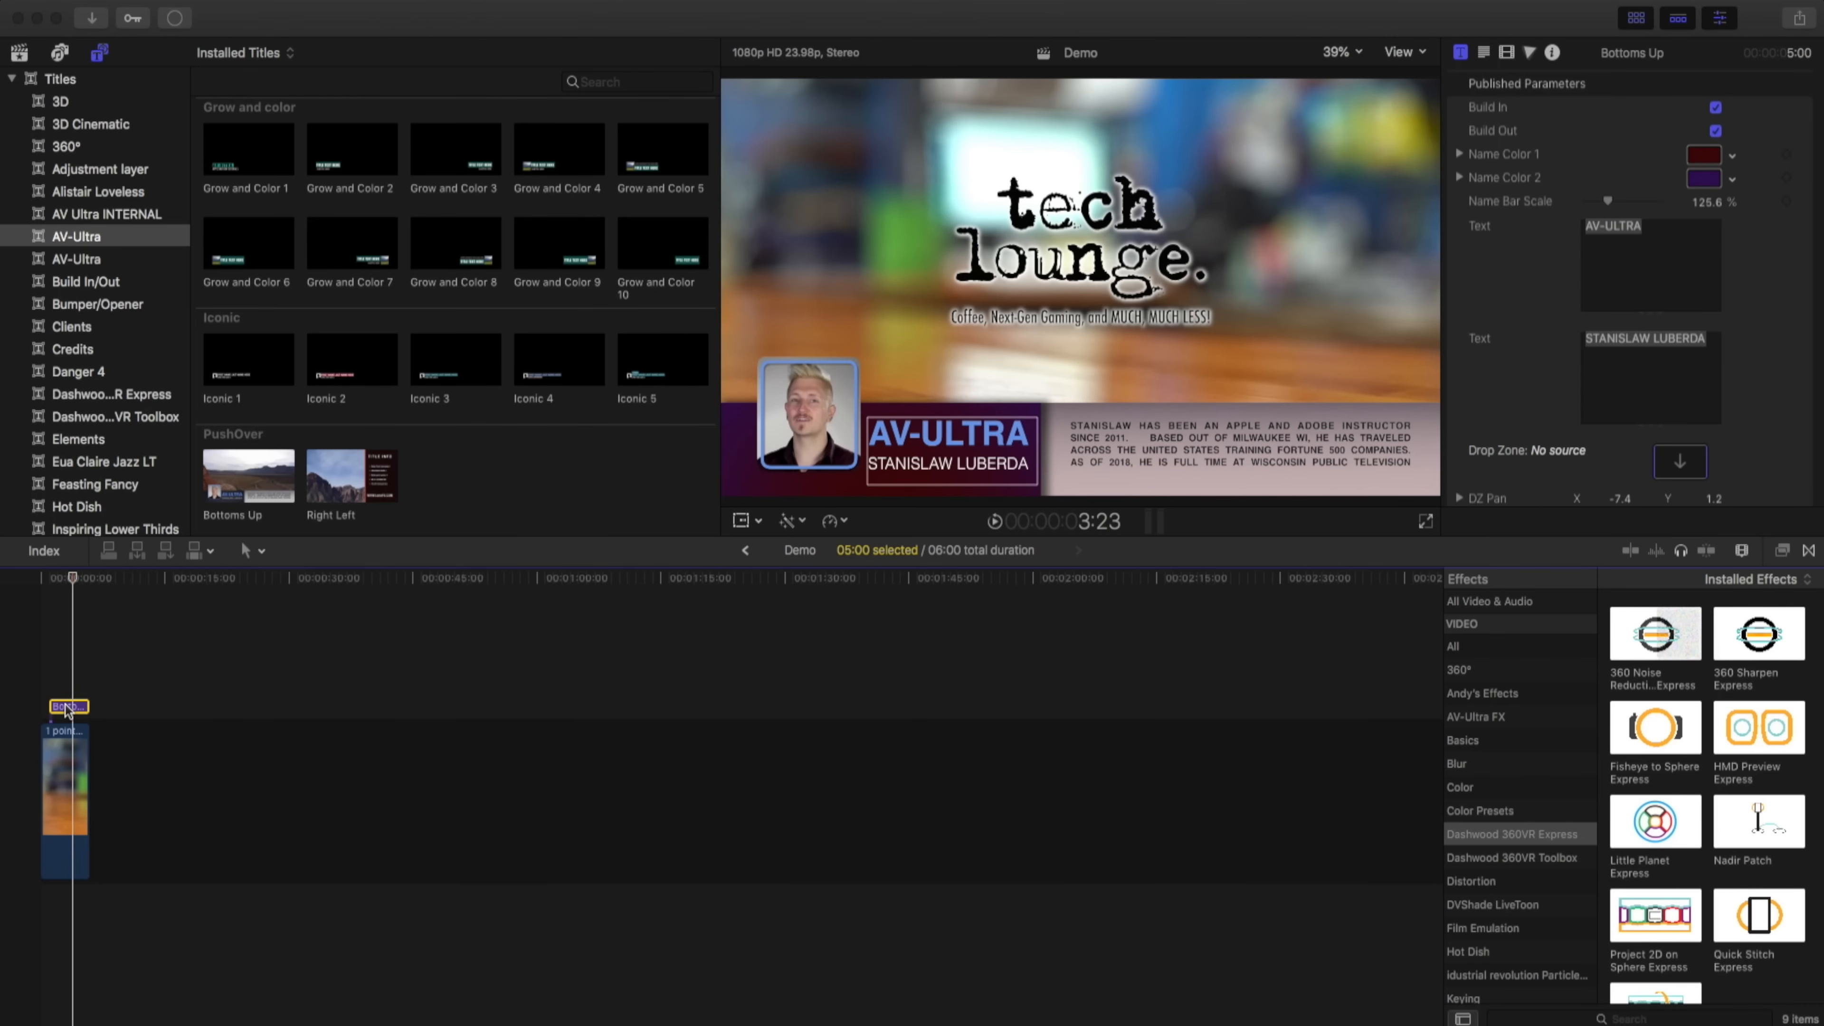
In Final Cut Pro, replace the Bottoms Up title above the clip with the Right Left title and preview it
{"action": "key", "text": "space"}
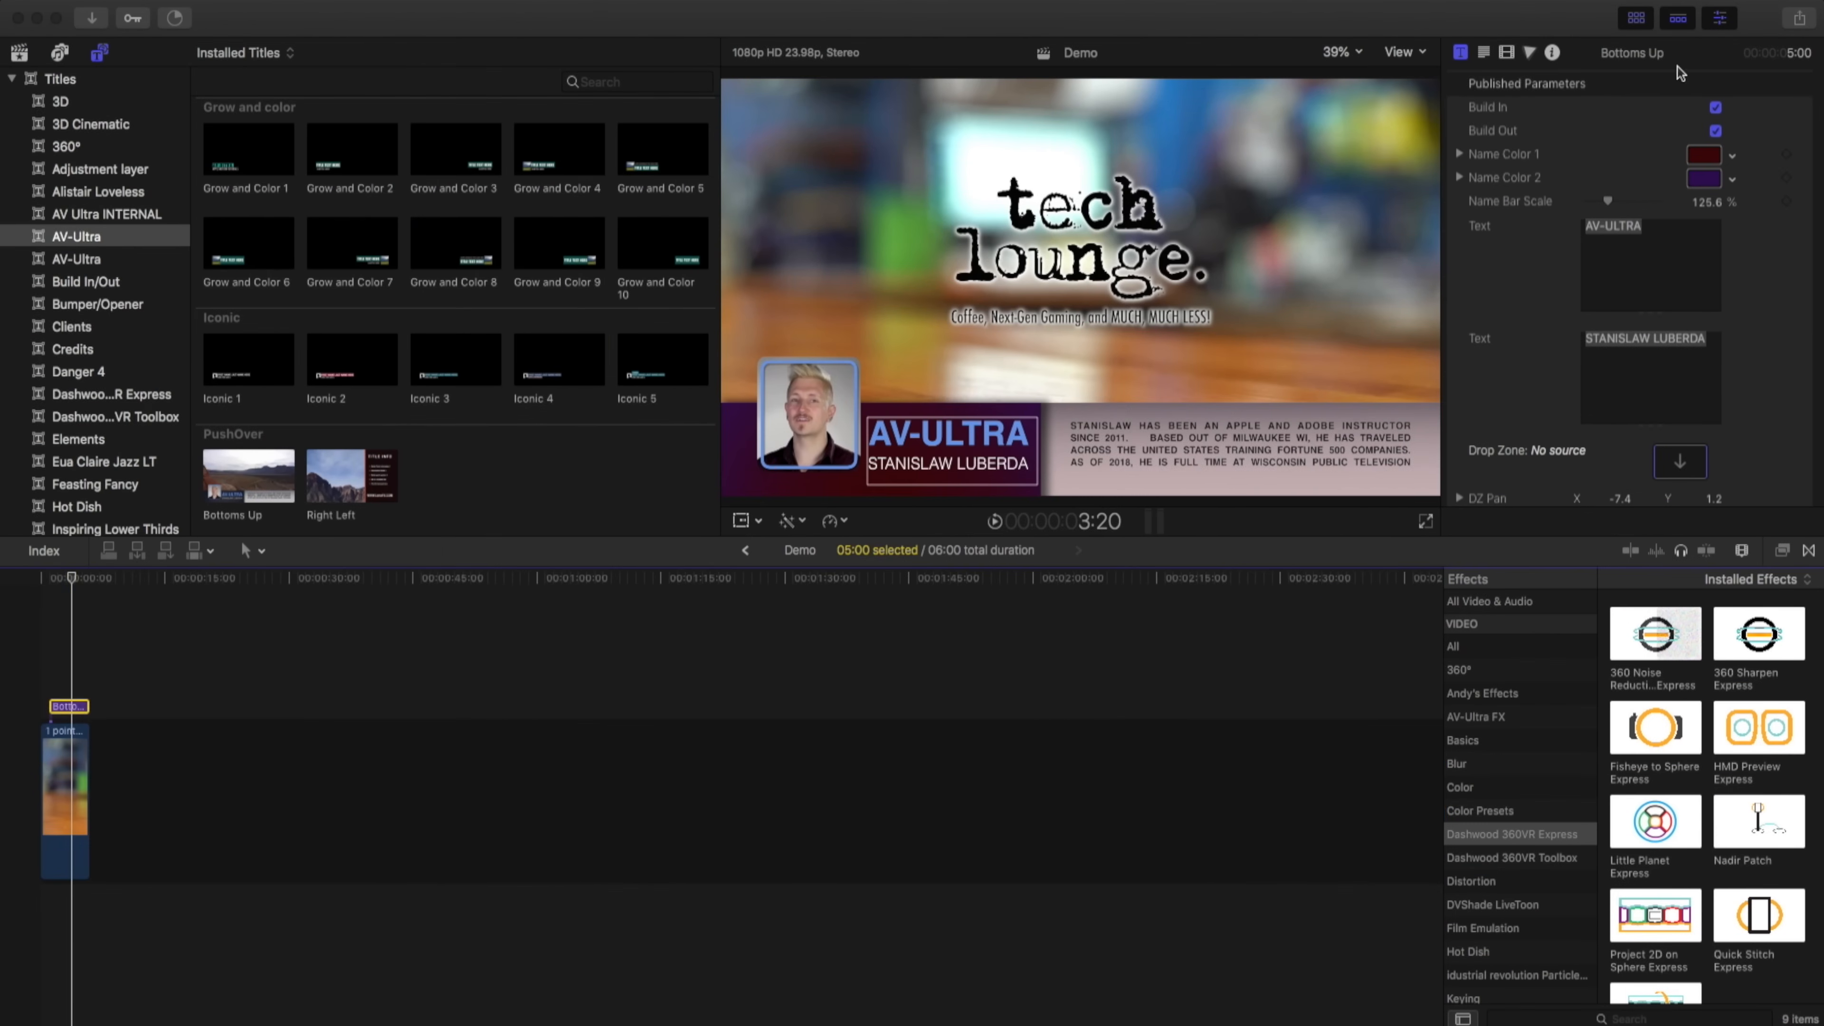
{"action": "key", "text": "Delete"}
{"action": "left_click_drag", "start_coordinate": [350, 480], "coordinate": [45, 686]}
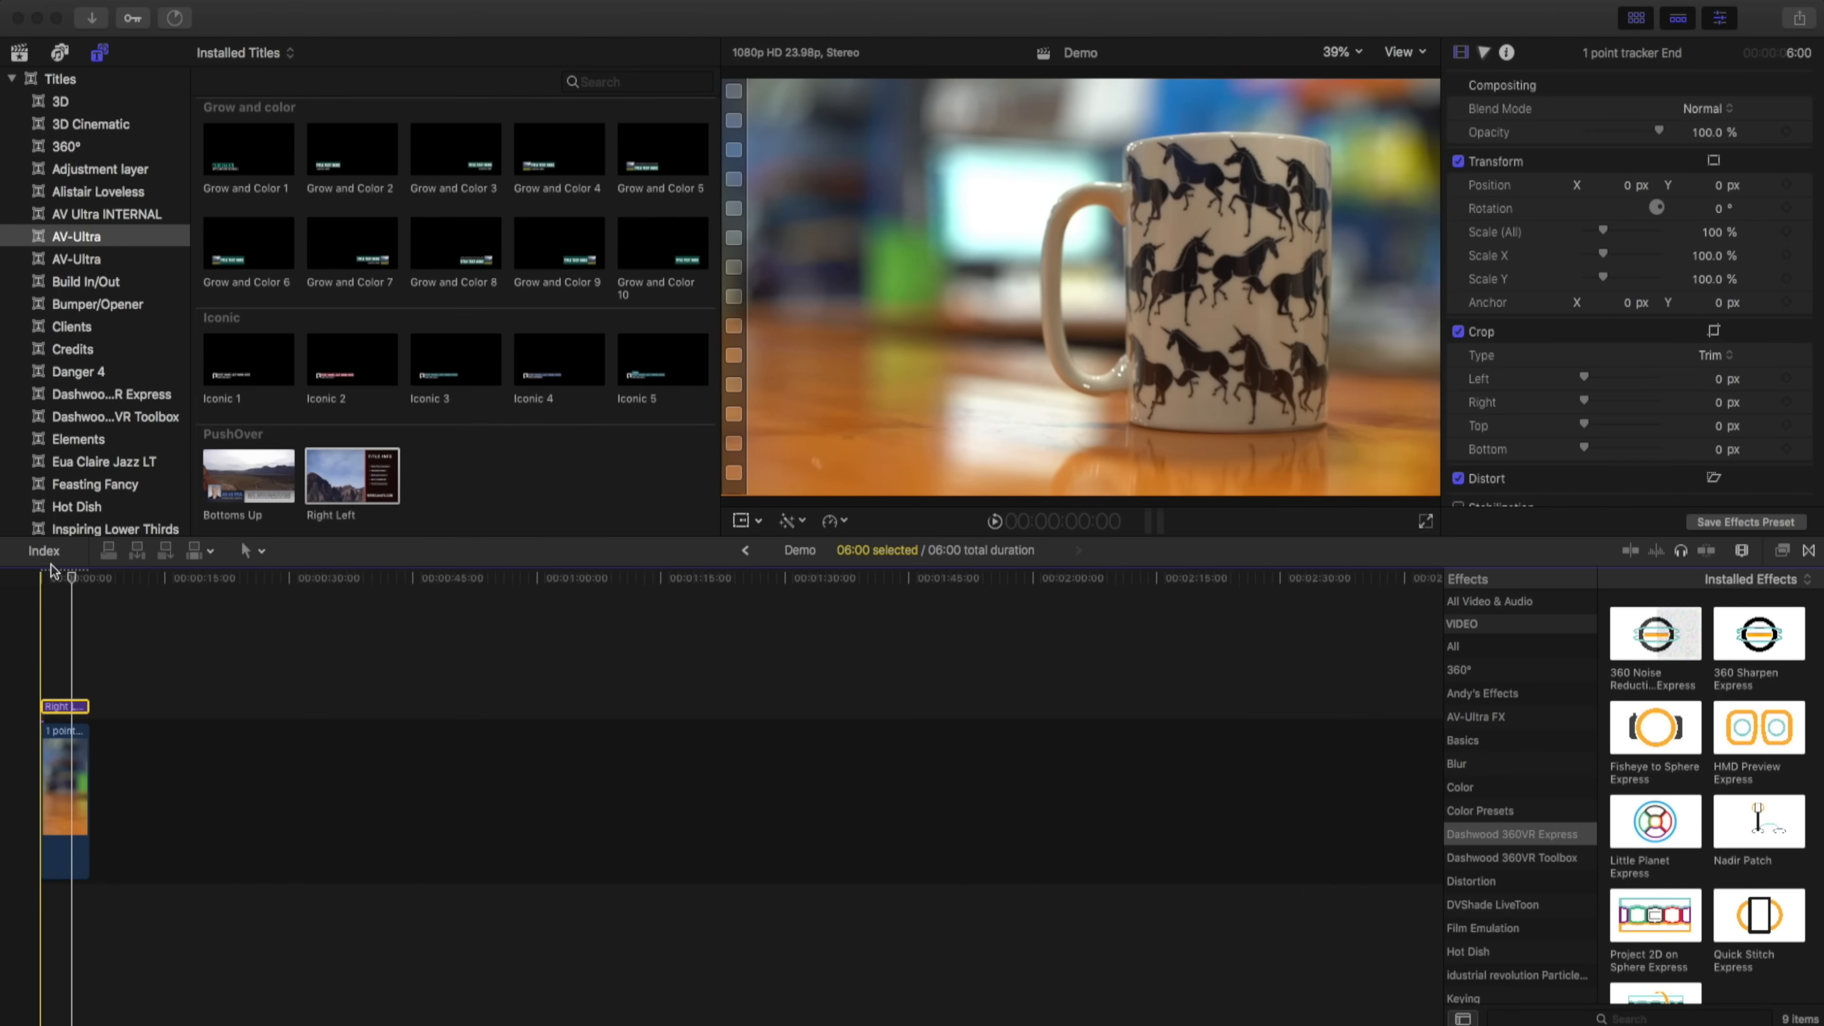
{"action": "key", "text": "space"}
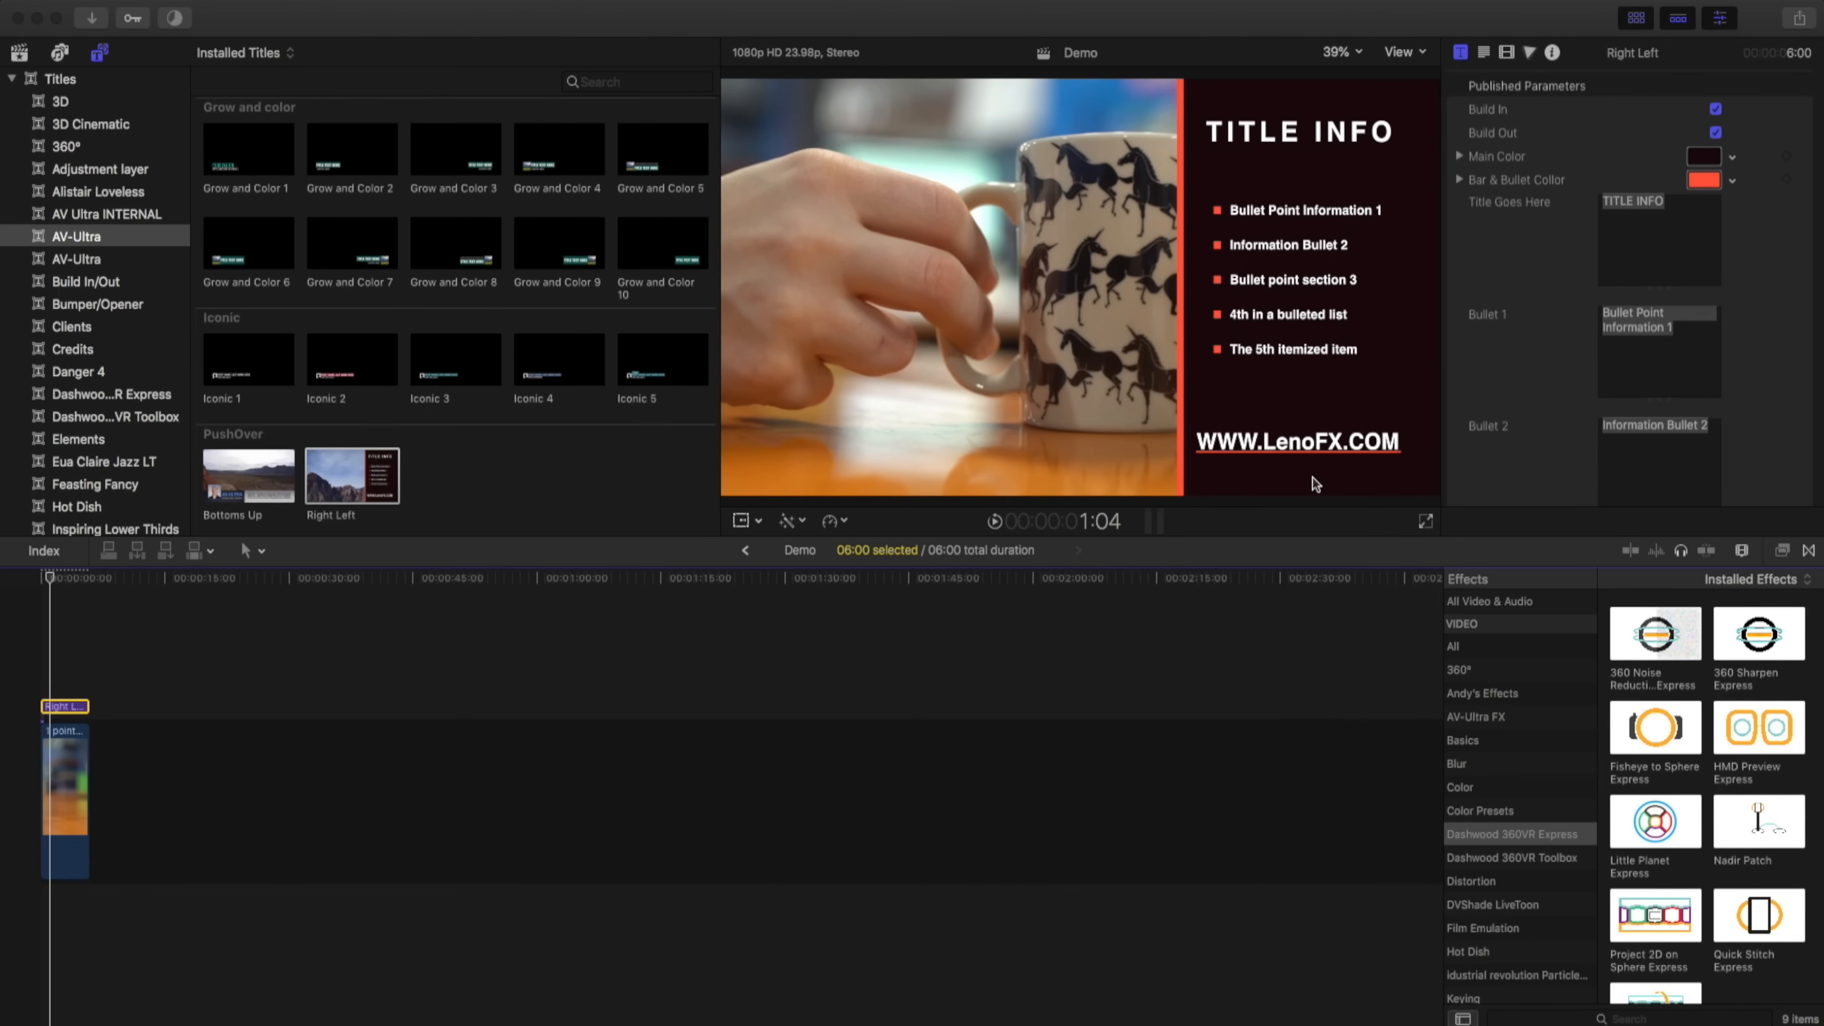
Set the Right Left title's Main Color to dark navy and its Bar & Bullet Color to magenta
{"action": "left_click", "coordinate": [1700, 157]}
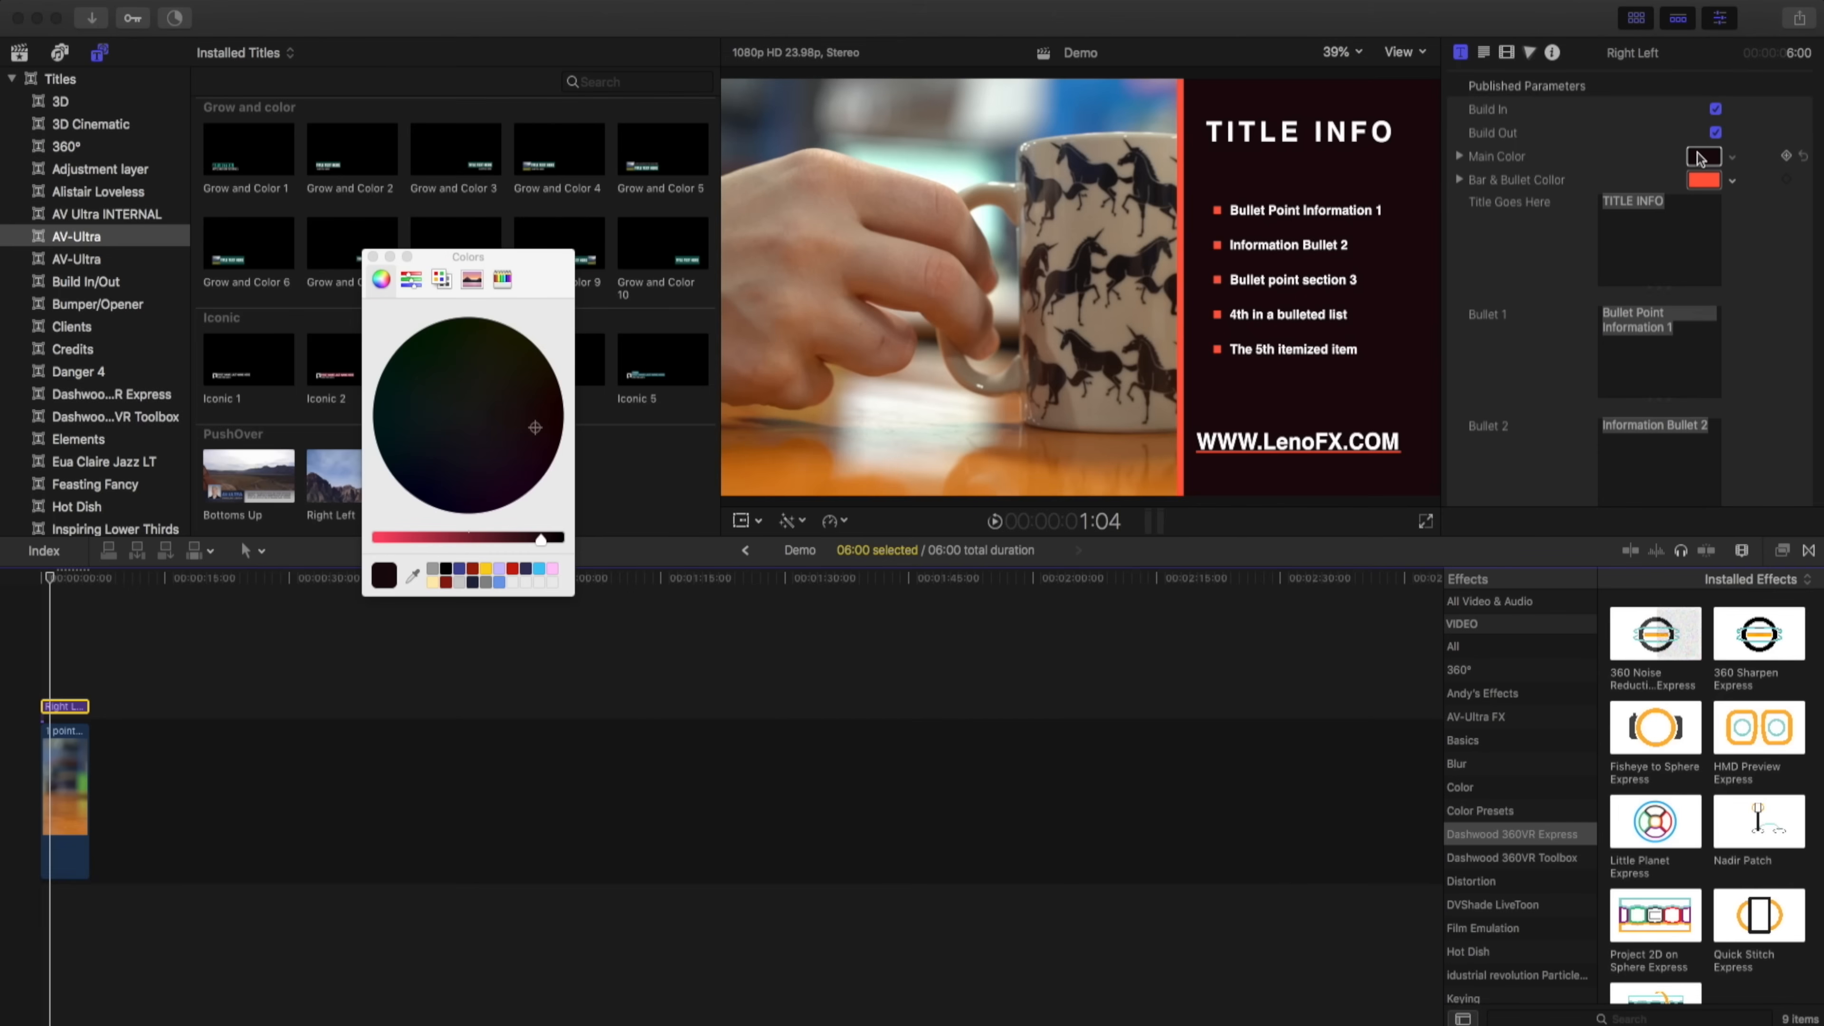
{"action": "left_click", "coordinate": [438, 413]}
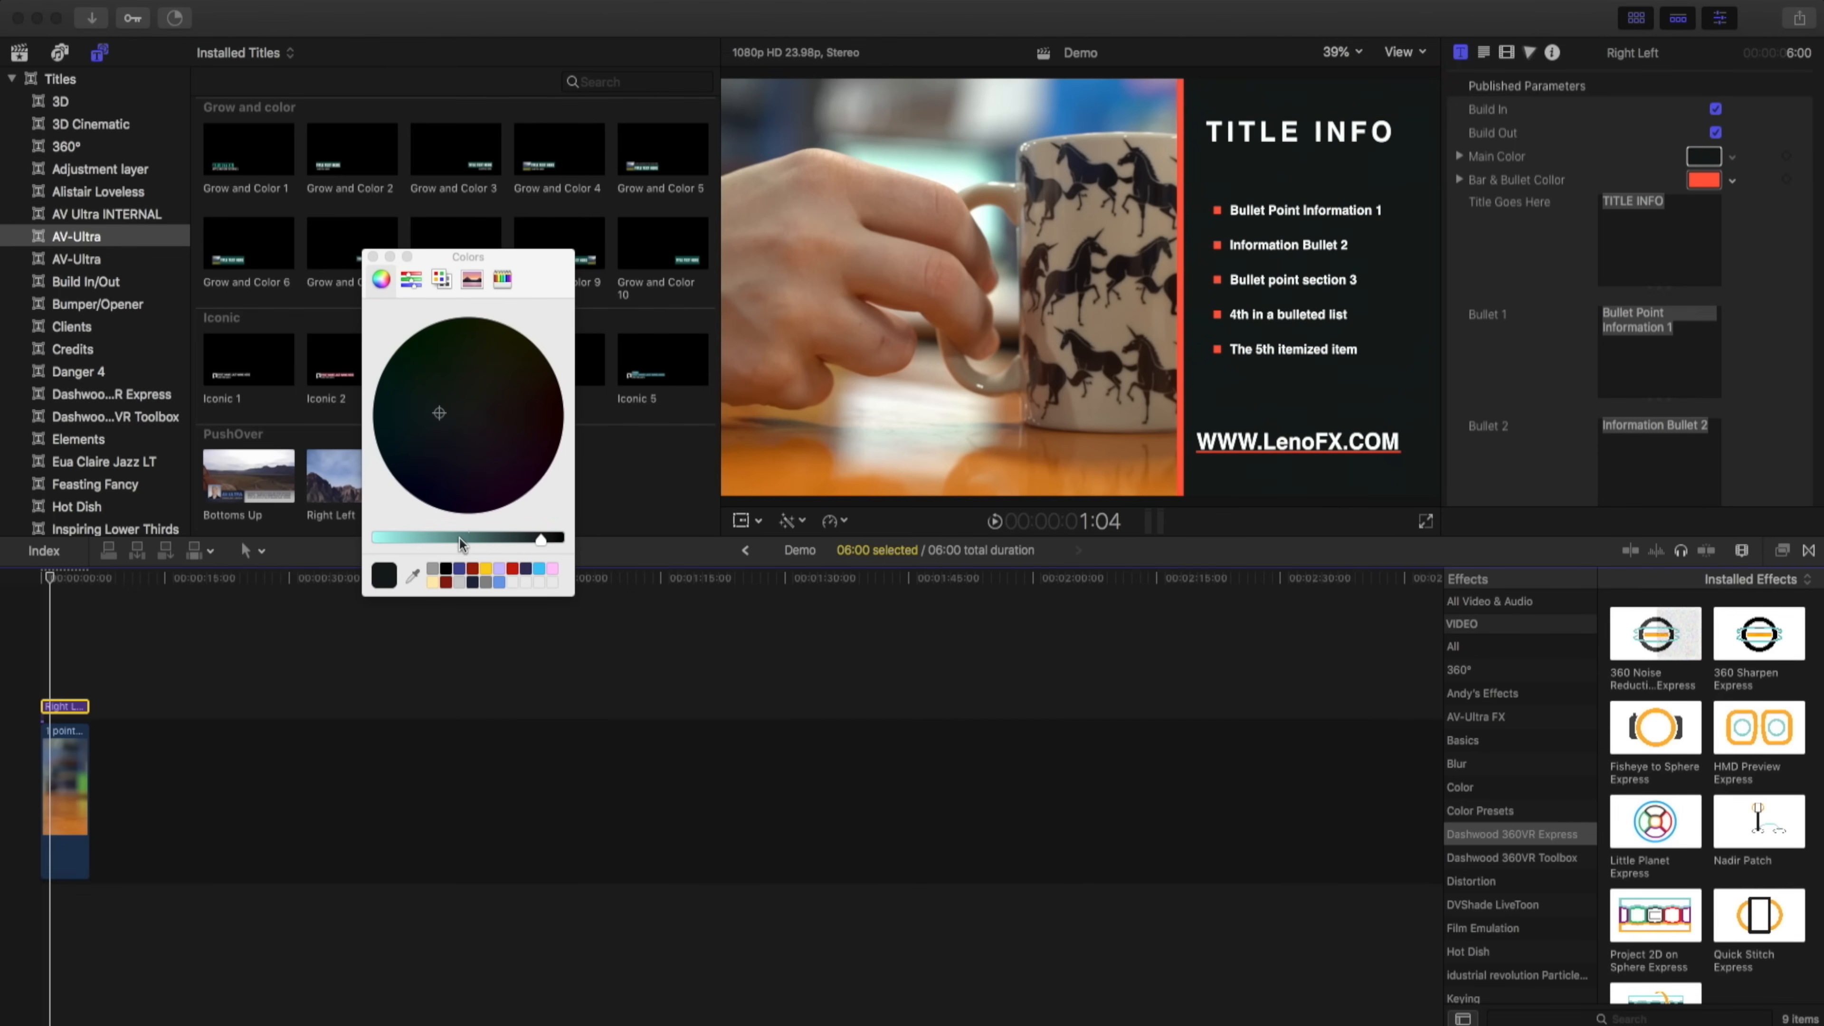
{"action": "left_click_drag", "start_coordinate": [460, 542], "coordinate": [436, 539]}
{"action": "left_click", "coordinate": [1701, 181]}
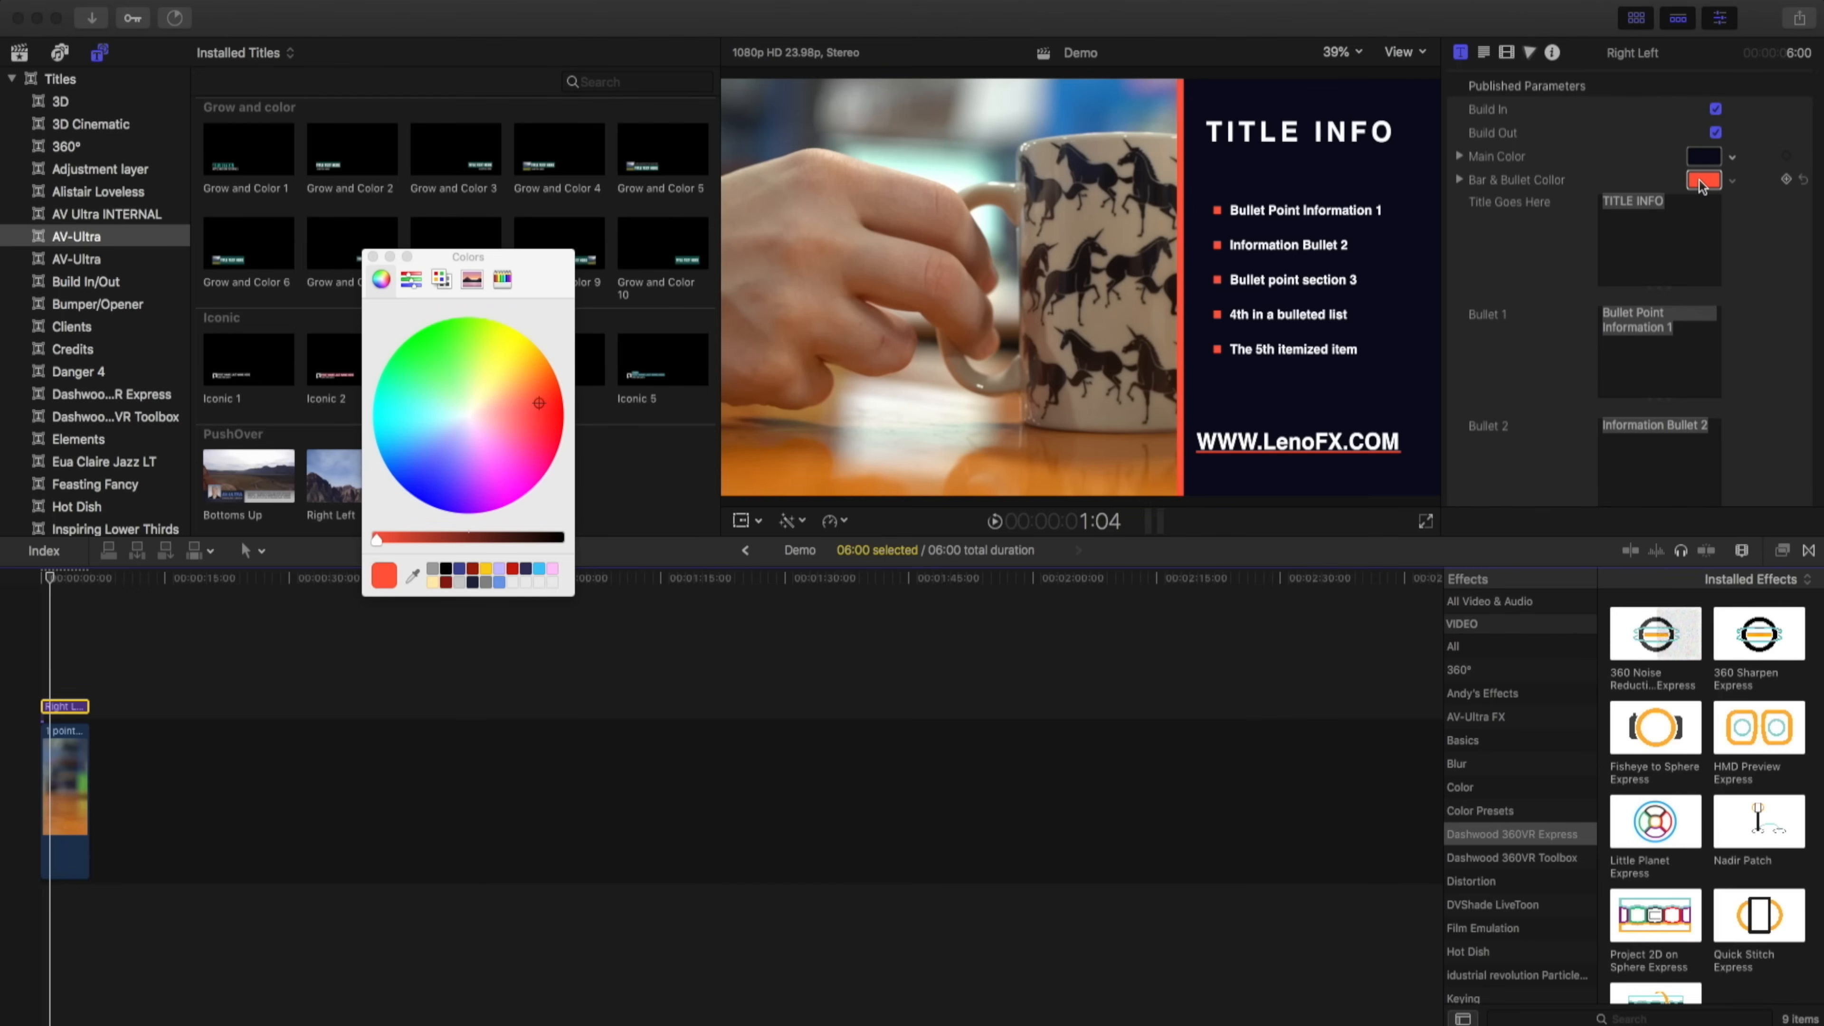
{"action": "left_click", "coordinate": [497, 506]}
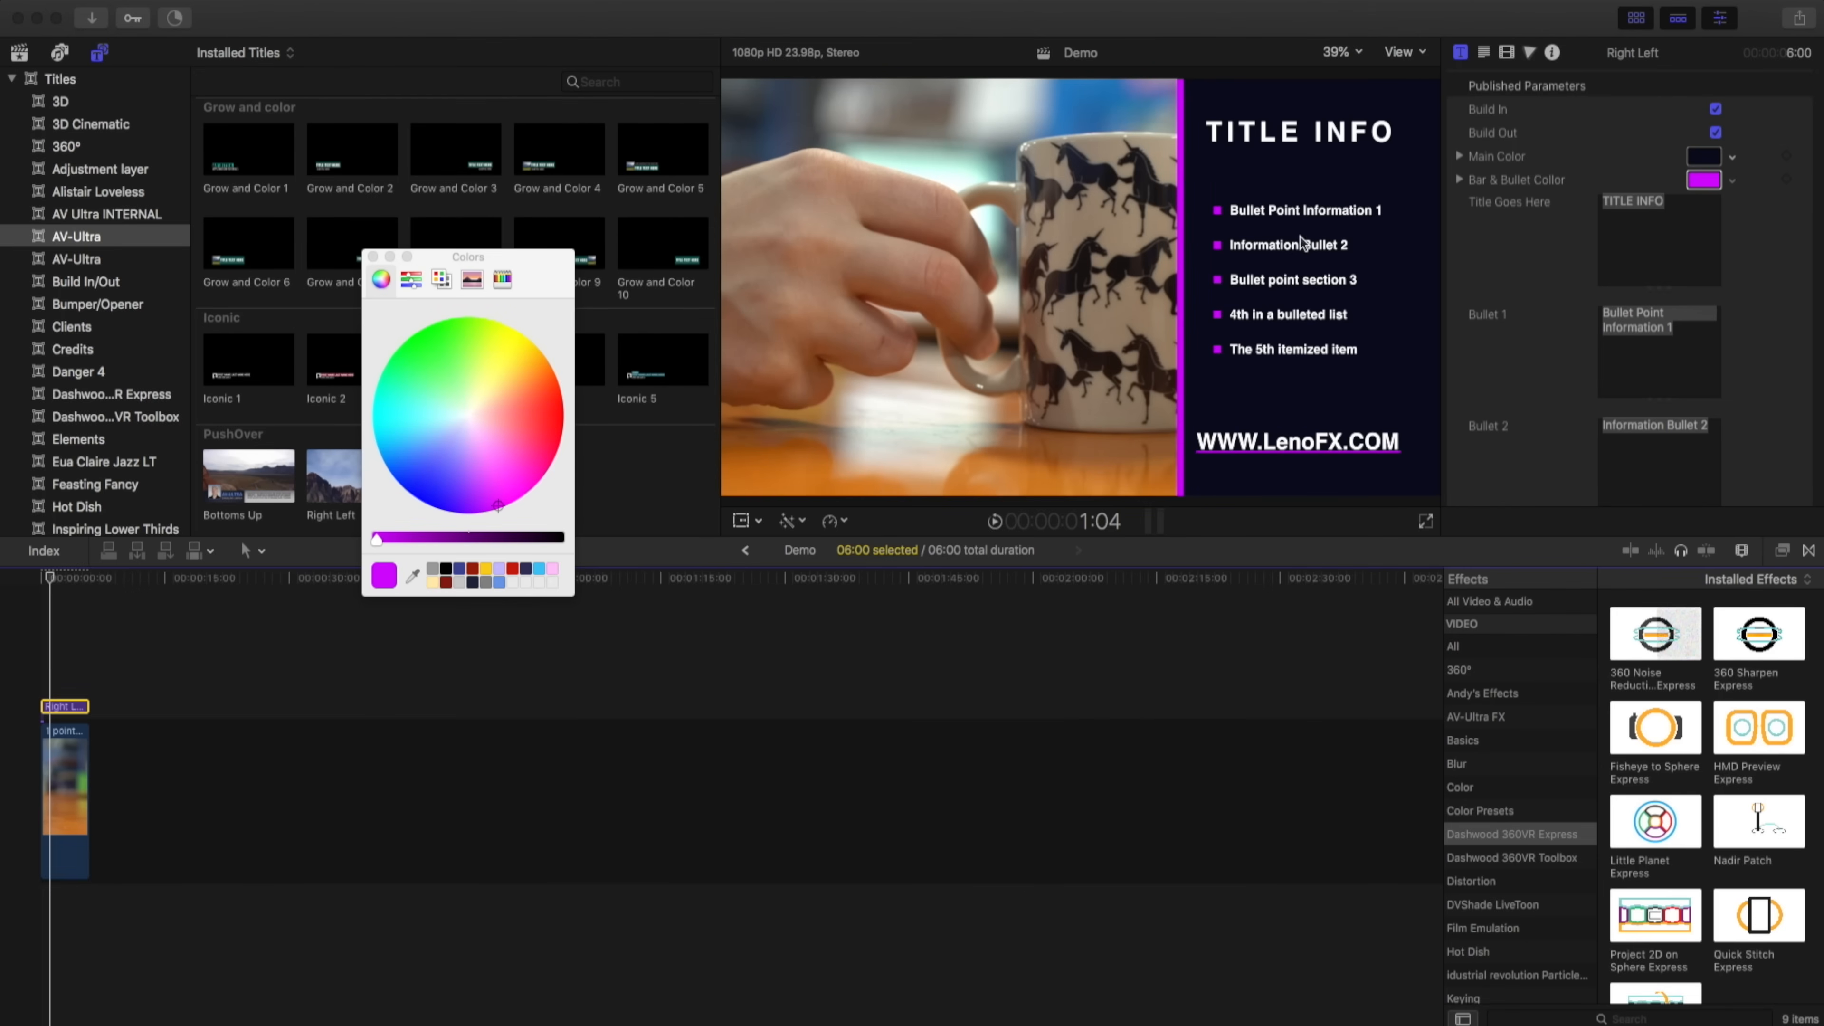
Replace the Right Left title's Bullet 1 text with "UPDATE"
{"action": "left_click", "coordinate": [1642, 373]}
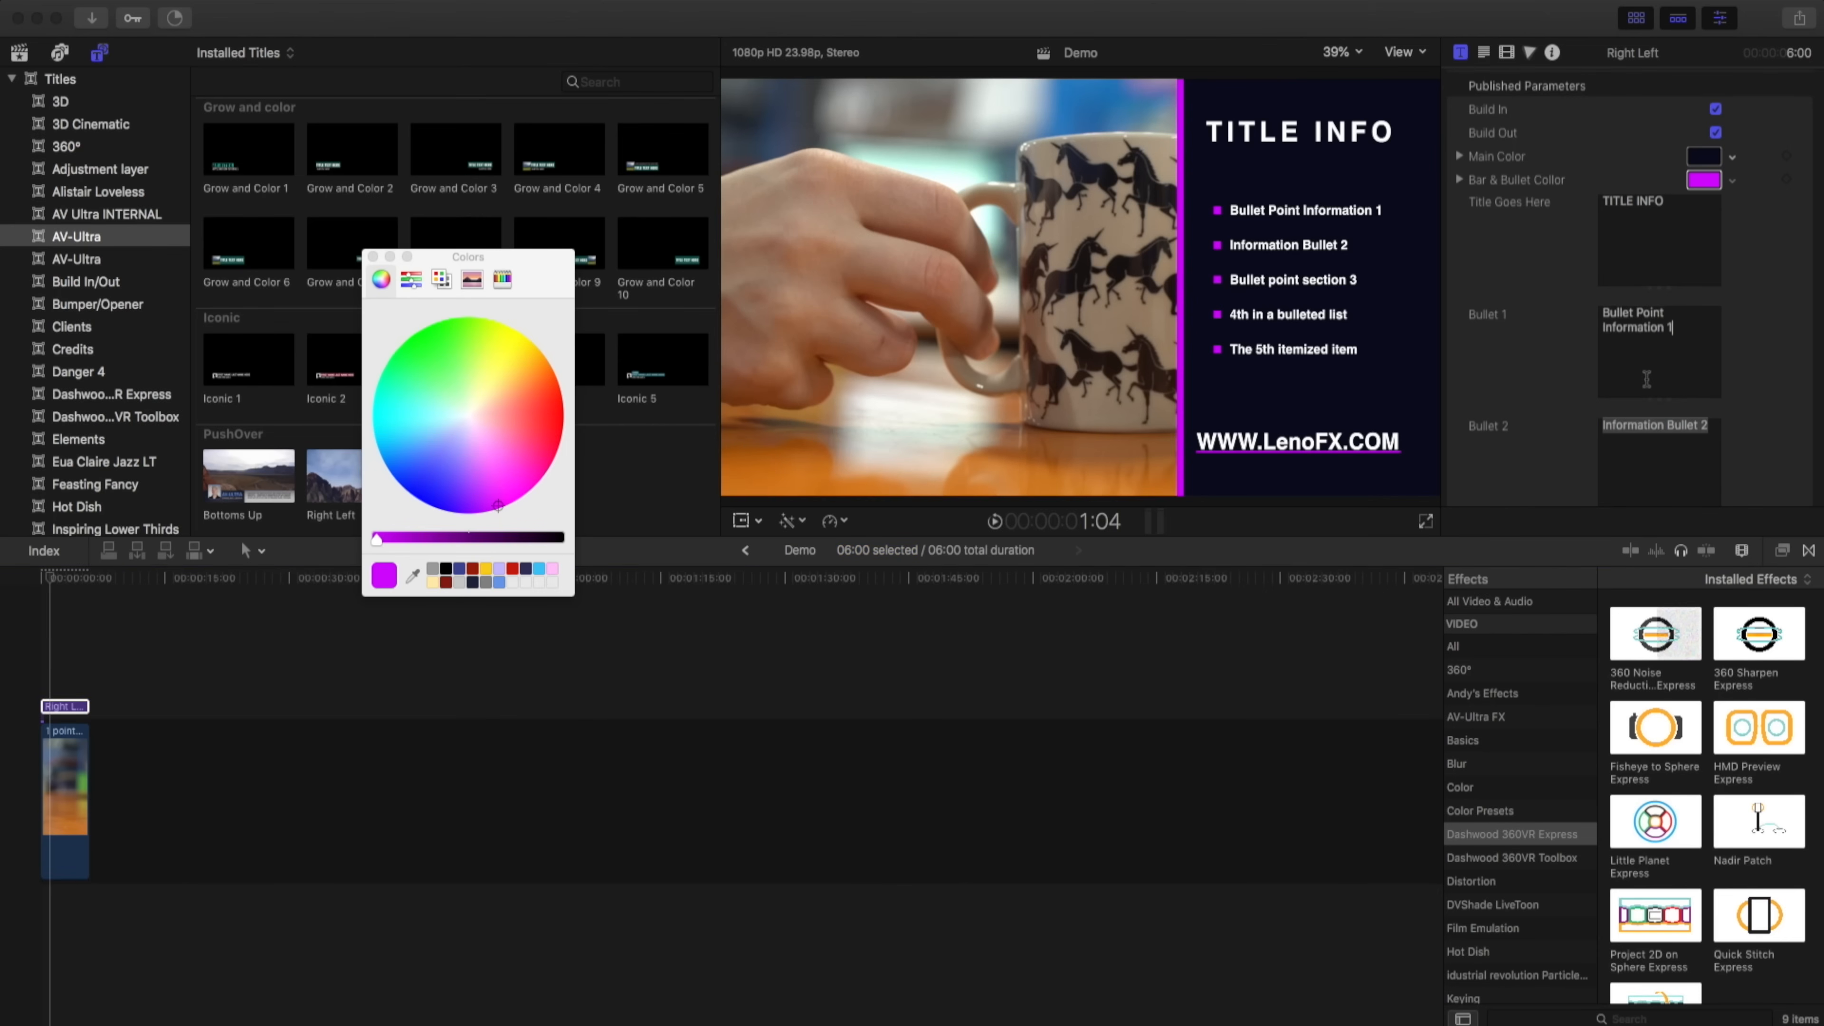
{"action": "triple_click", "coordinate": [1686, 330]}
{"action": "type", "text": "UPDATE"}
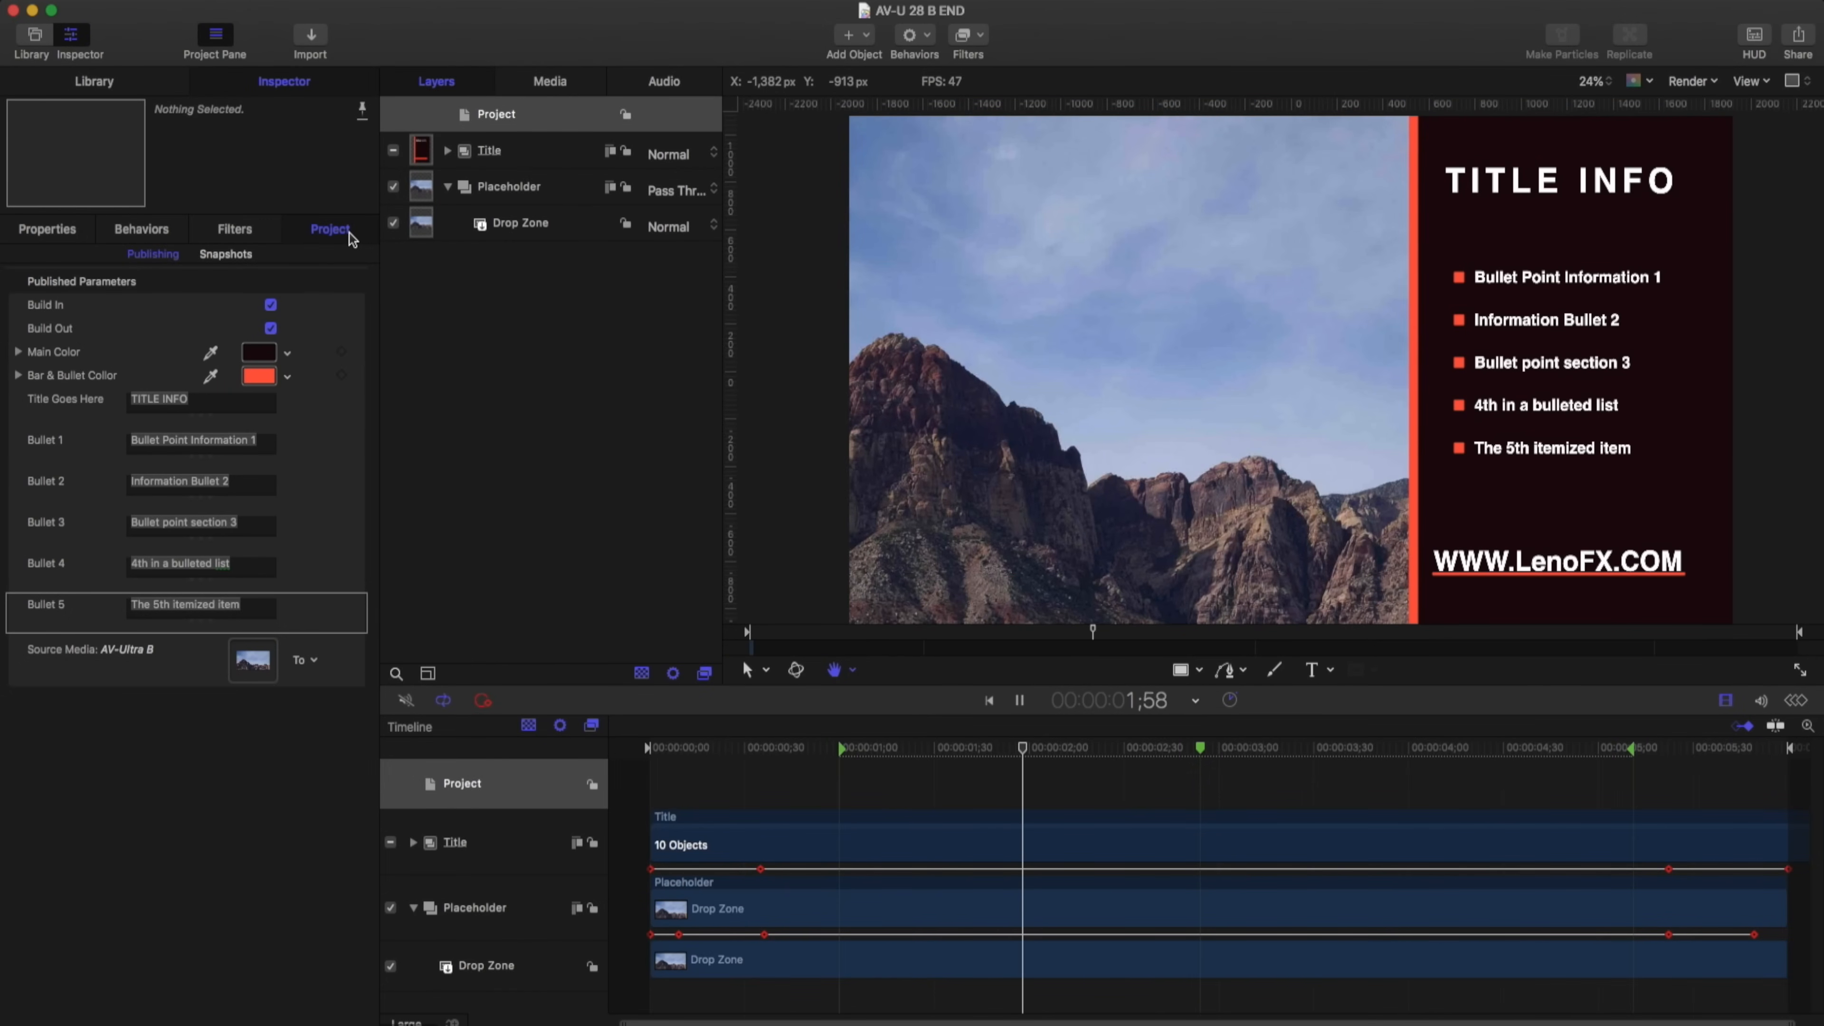
In Motion, open the marker near 2;55 in AV-U 28 B END for editing and keep its Poster Frame type
{"action": "key", "text": "space"}
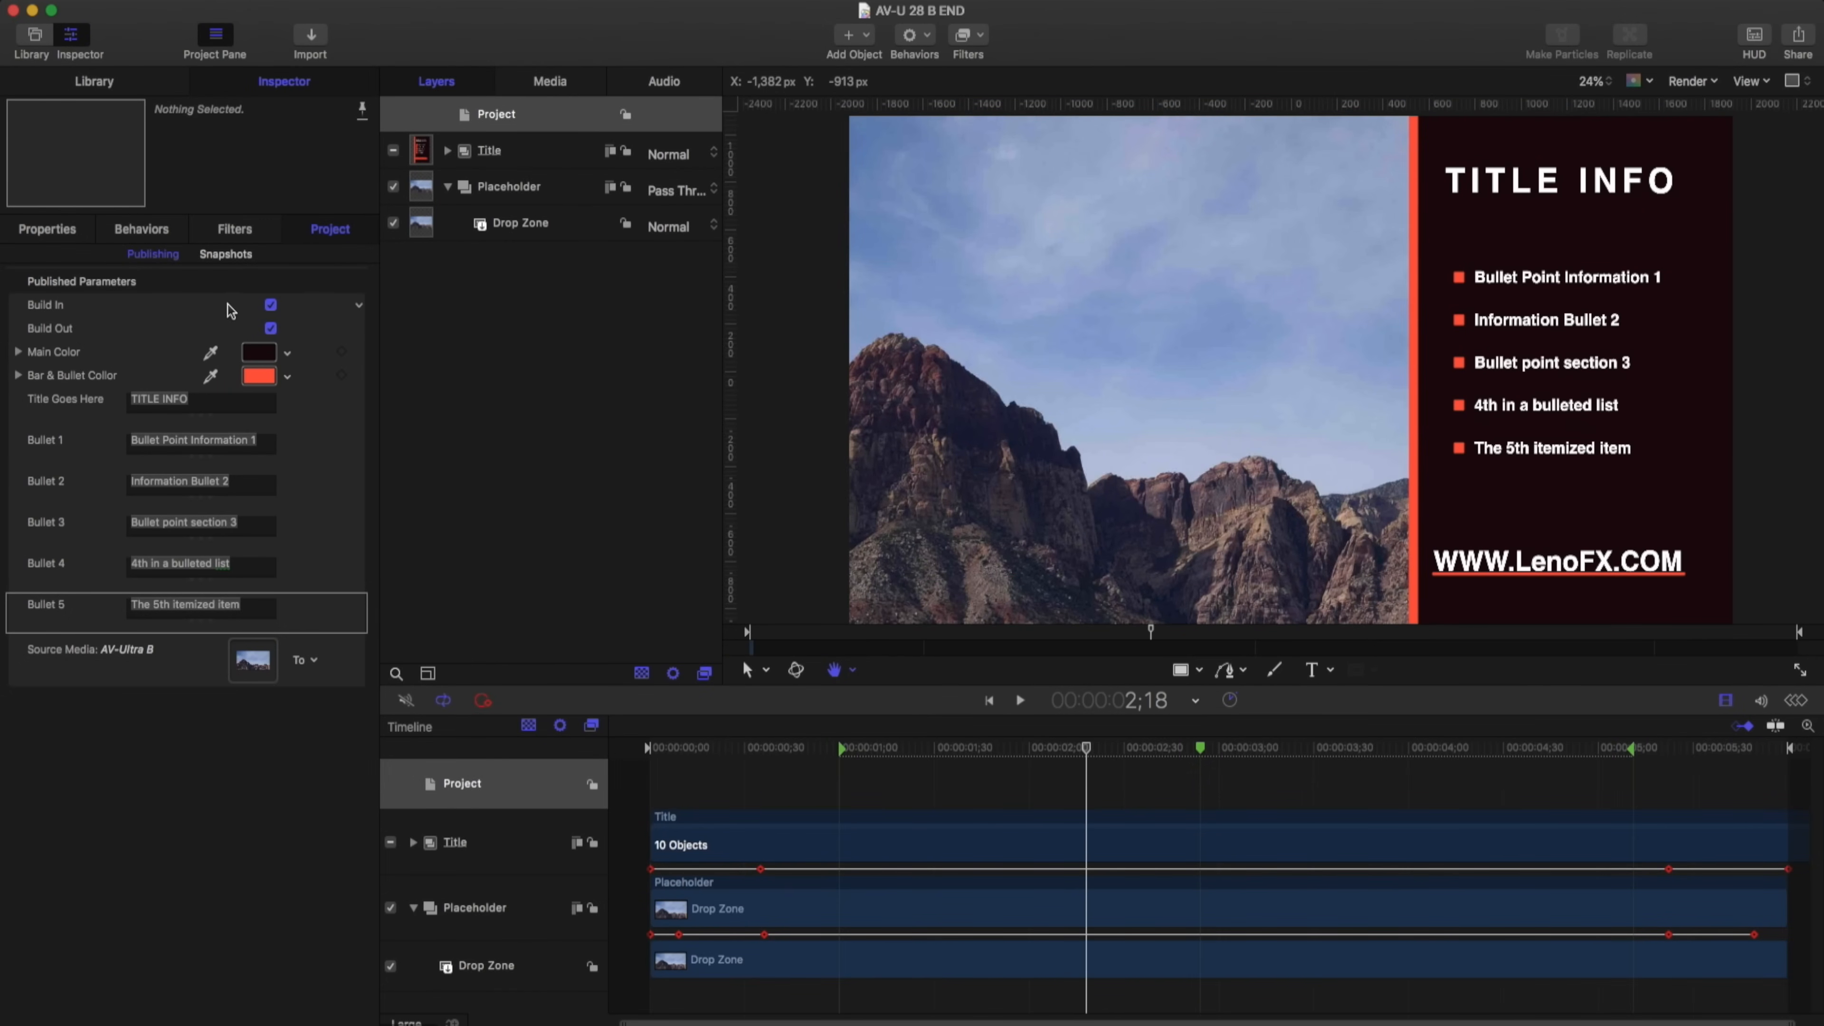
{"action": "left_click", "coordinate": [834, 748]}
{"action": "left_click_drag", "start_coordinate": [835, 749], "coordinate": [1206, 768]}
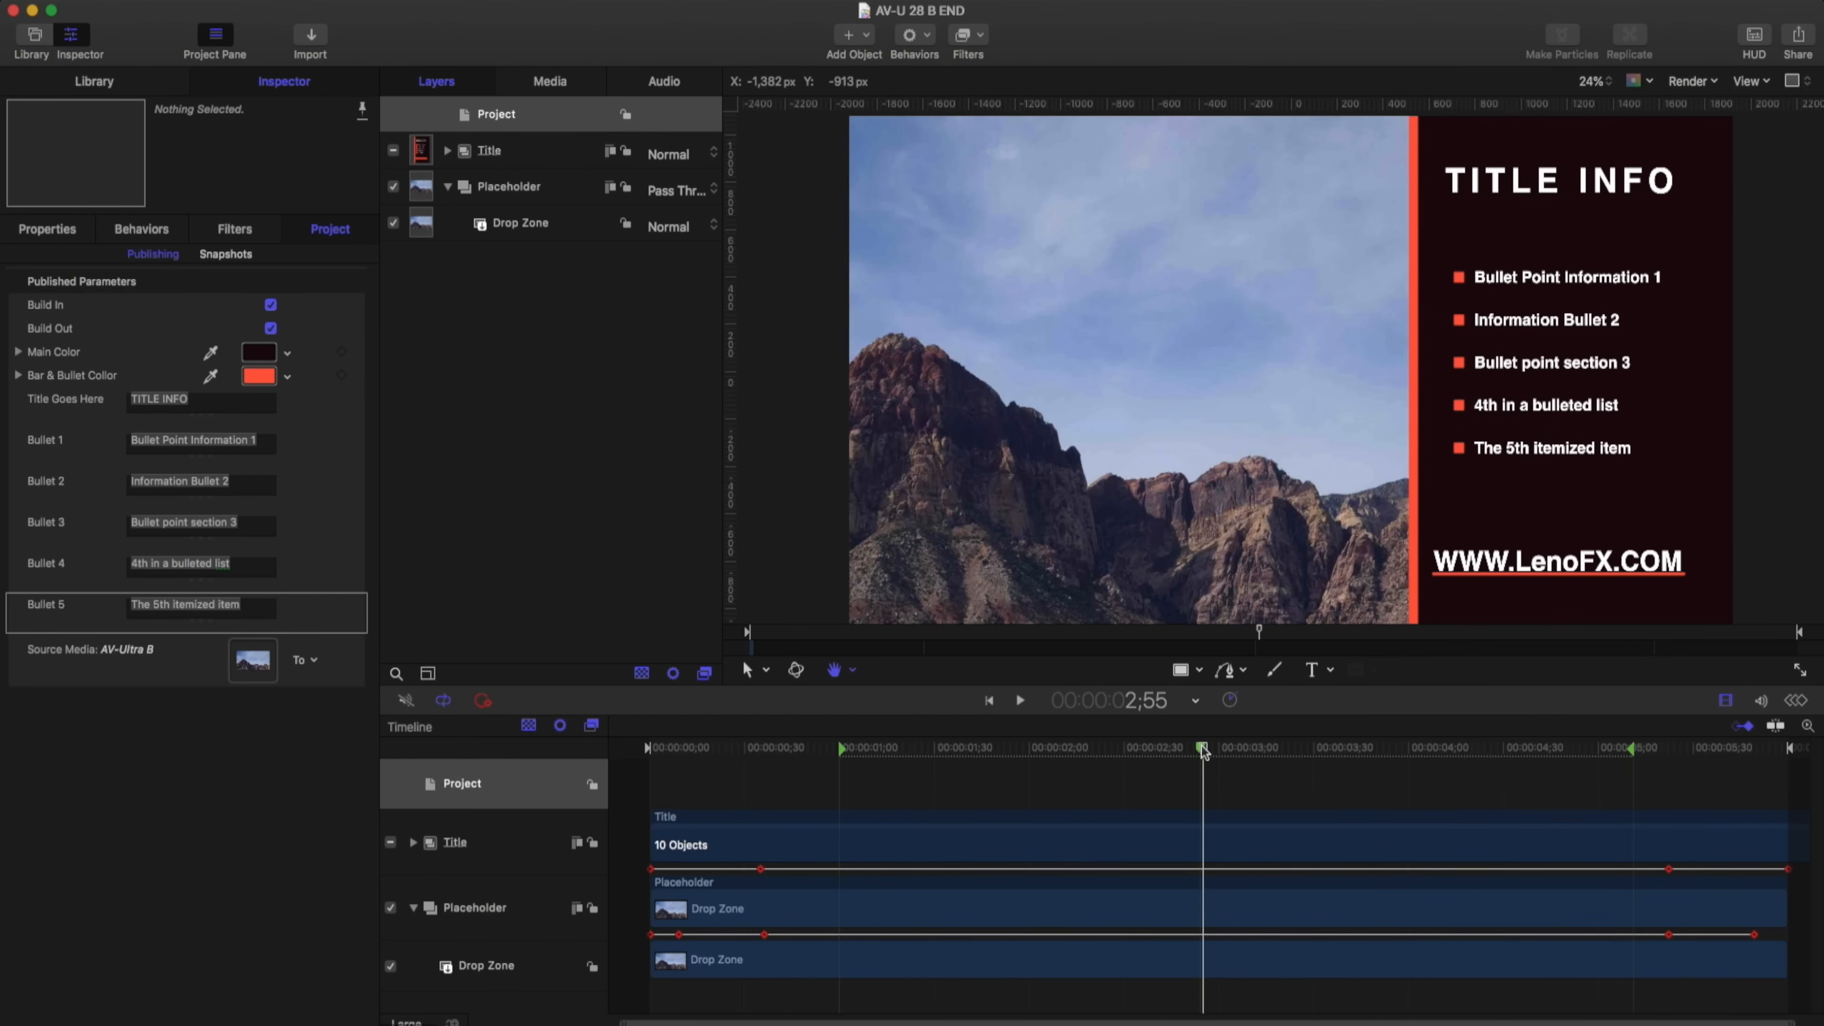
{"action": "right_click", "coordinate": [1203, 751]}
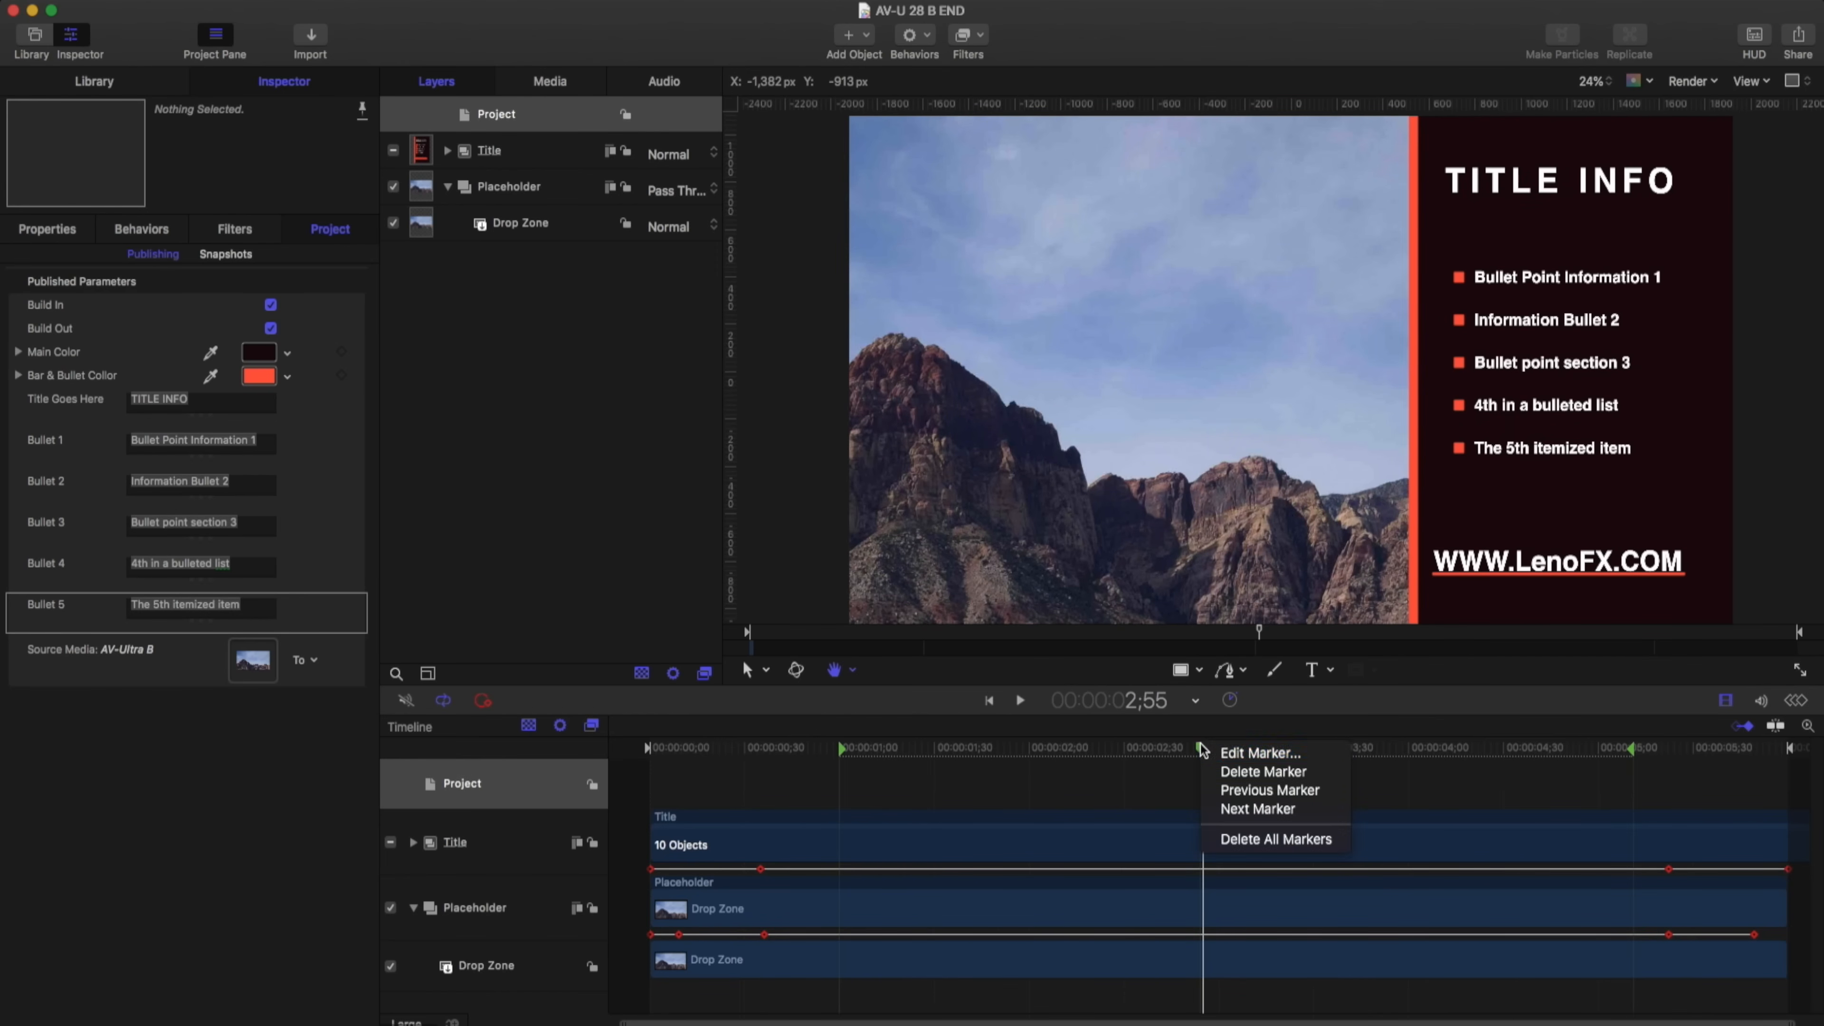
{"action": "left_click", "coordinate": [1229, 761]}
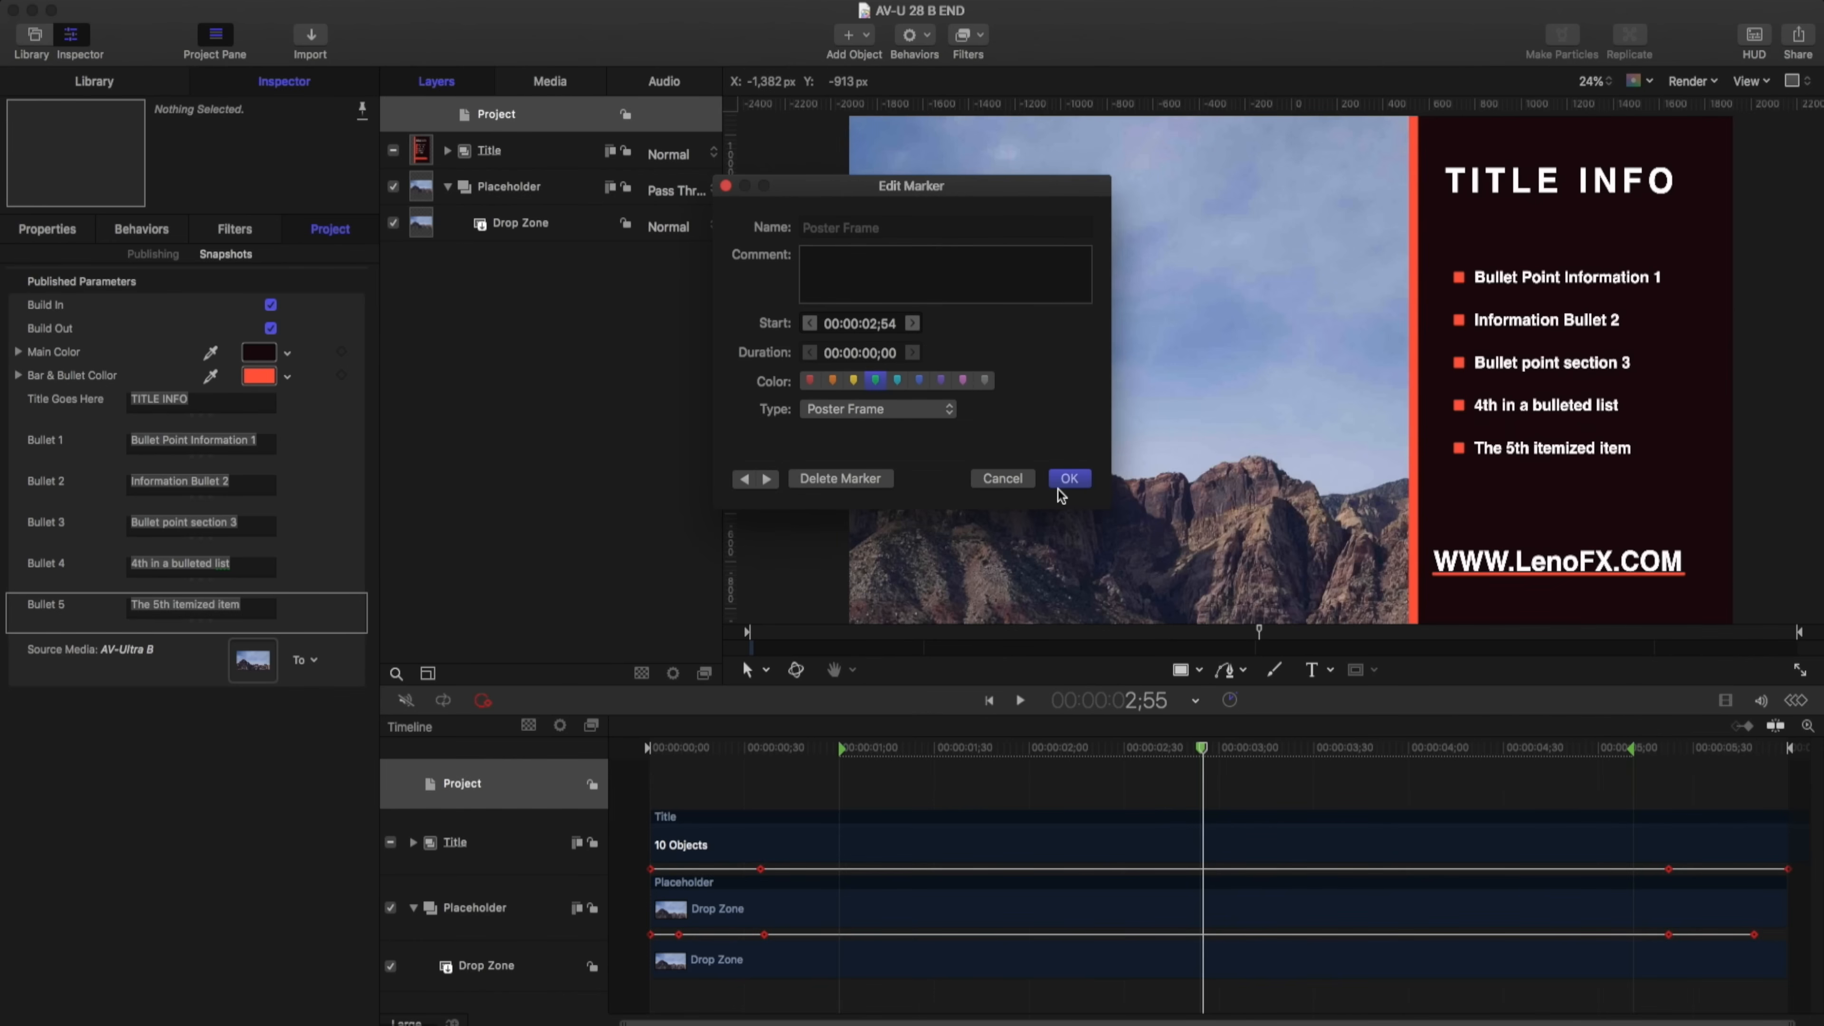
{"action": "left_click", "coordinate": [1058, 485]}
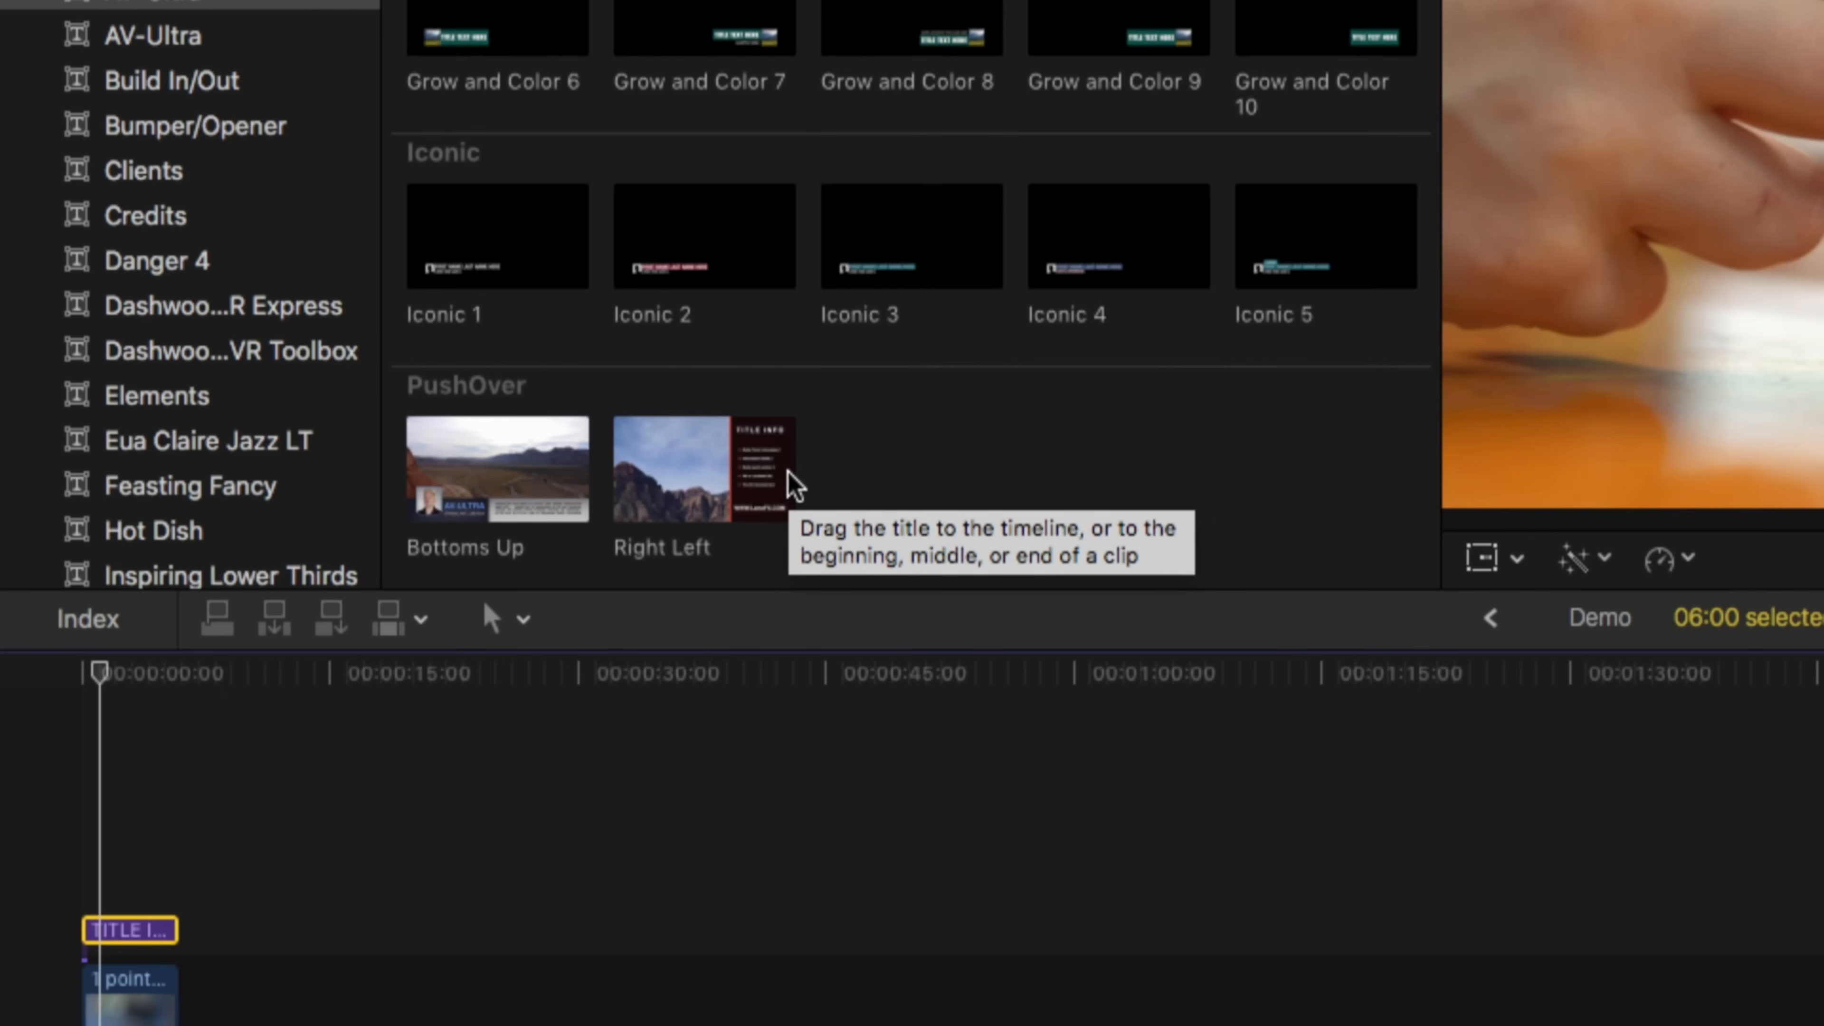
In Final Cut Pro, browse the installed title thumbnails to compare their poster frames
{"action": "scroll", "coordinate": [790, 481], "scroll_direction": "up", "scroll_amount": 10}
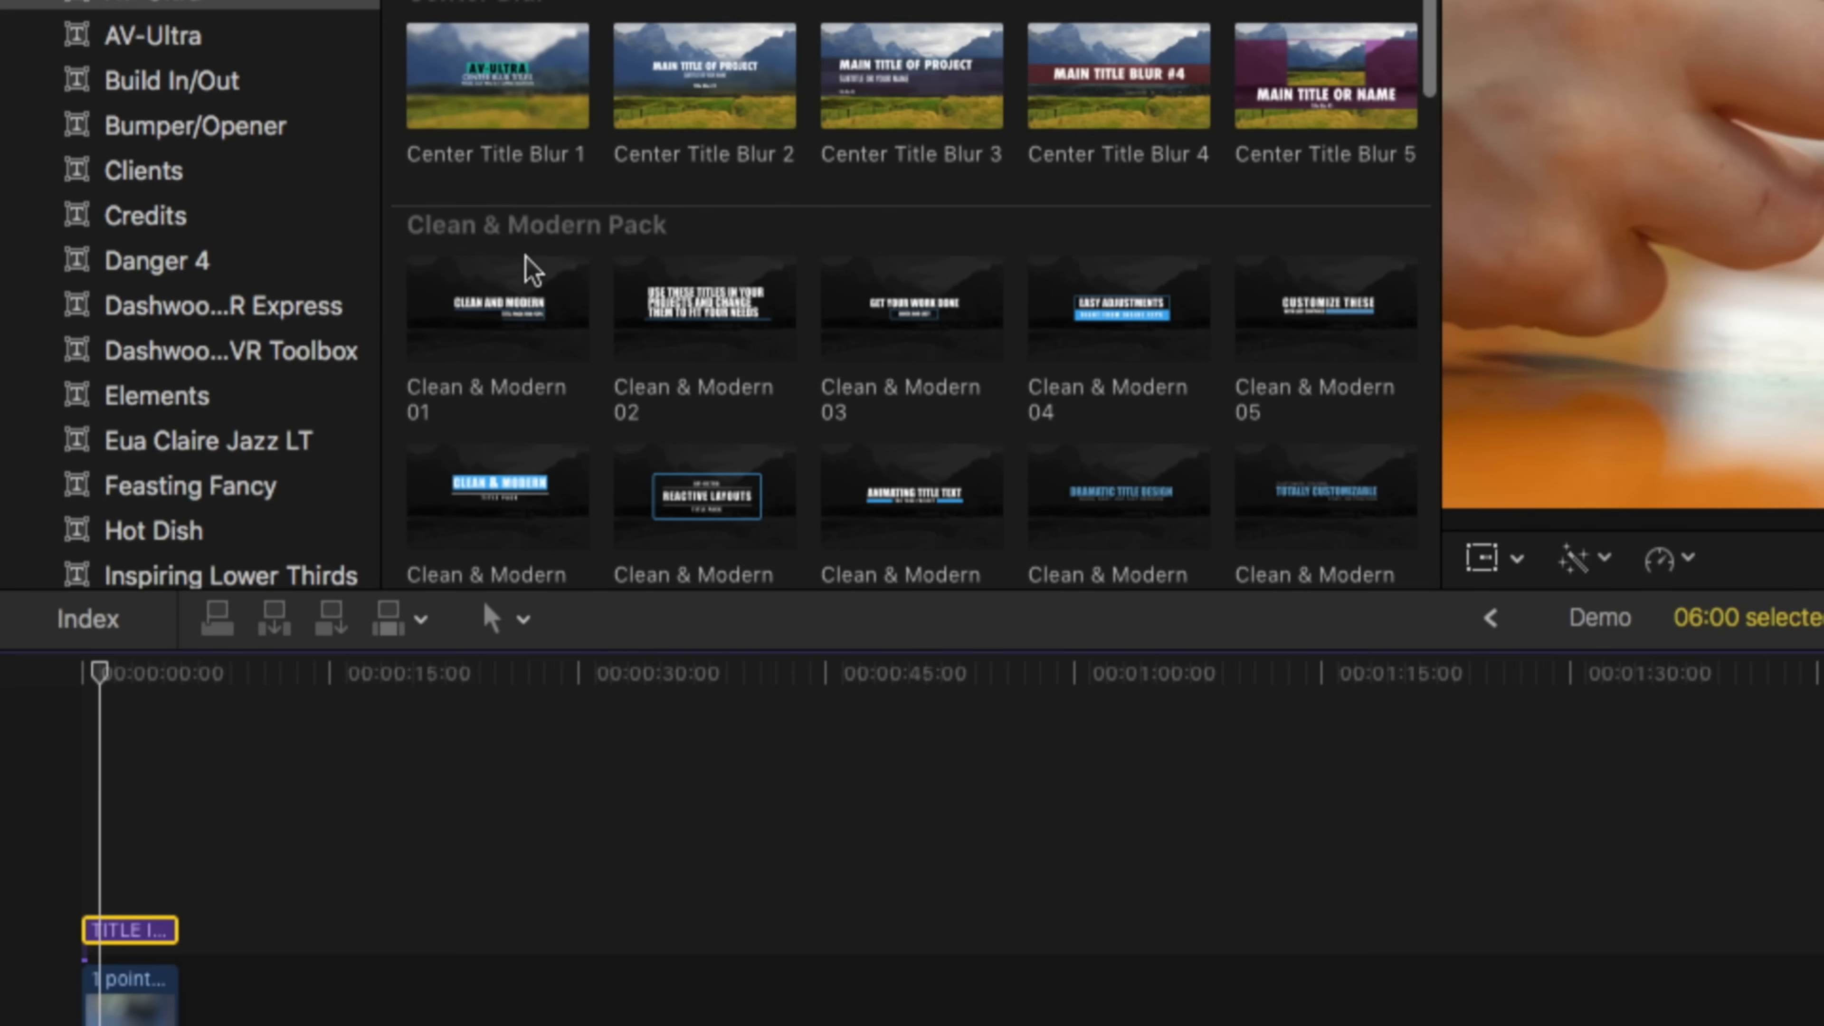
{"action": "scroll", "coordinate": [531, 271], "scroll_direction": "down", "scroll_amount": 10}
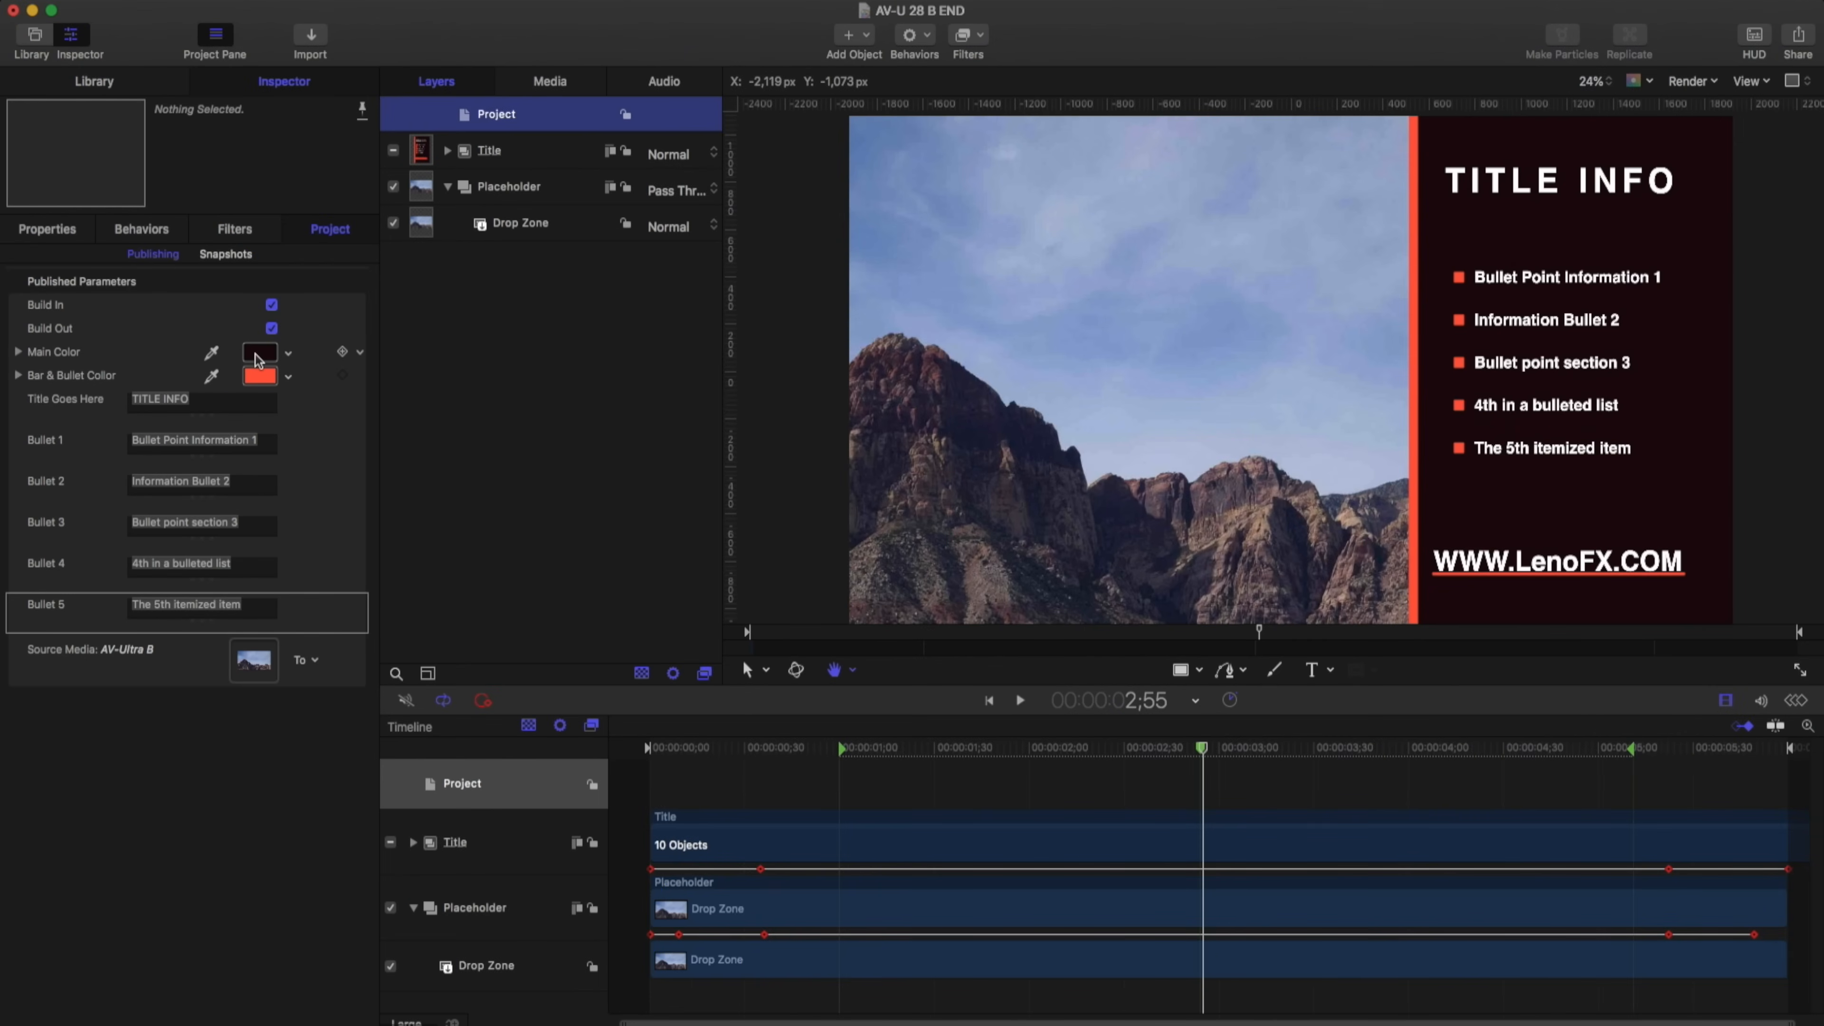
In Motion, change the project's published Bar & Bullet Color to purple and close the color picker
{"action": "left_click", "coordinate": [260, 353]}
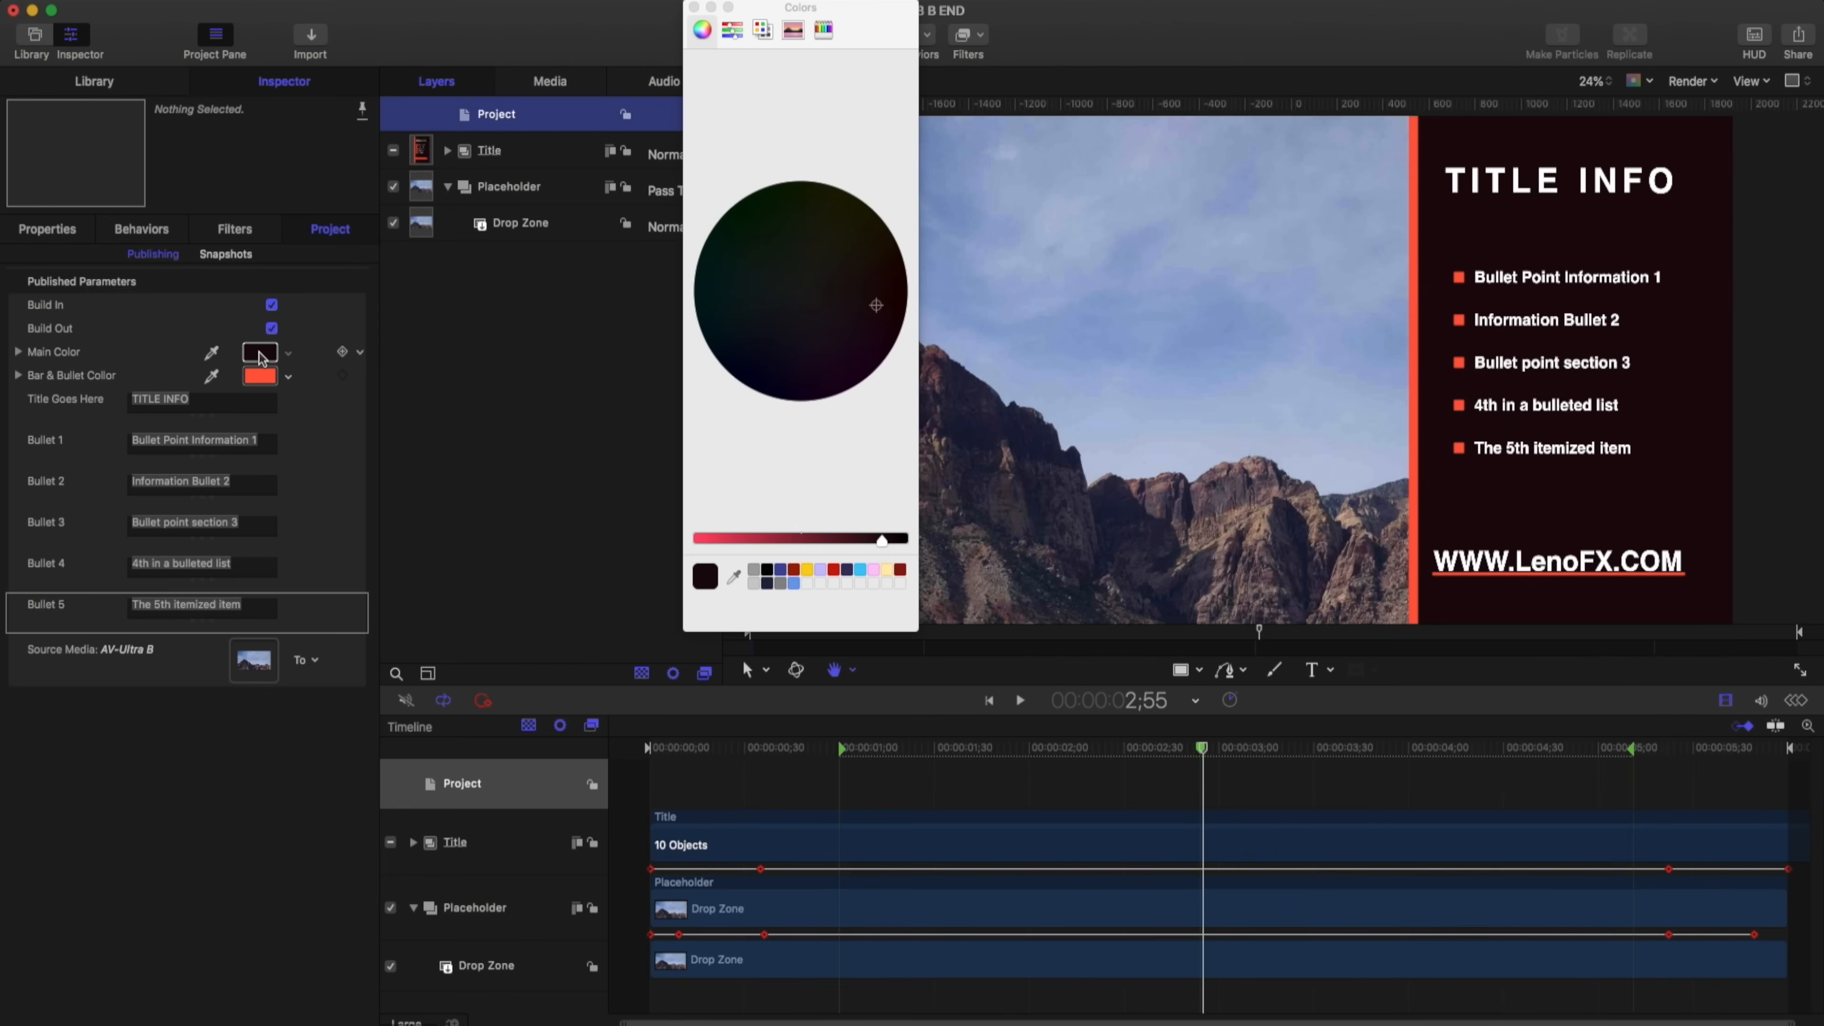
{"action": "left_click", "coordinate": [693, 10]}
{"action": "left_click", "coordinate": [266, 378]}
{"action": "left_click_drag", "start_coordinate": [805, 368], "coordinate": [812, 283]}
{"action": "left_click", "coordinate": [776, 314]}
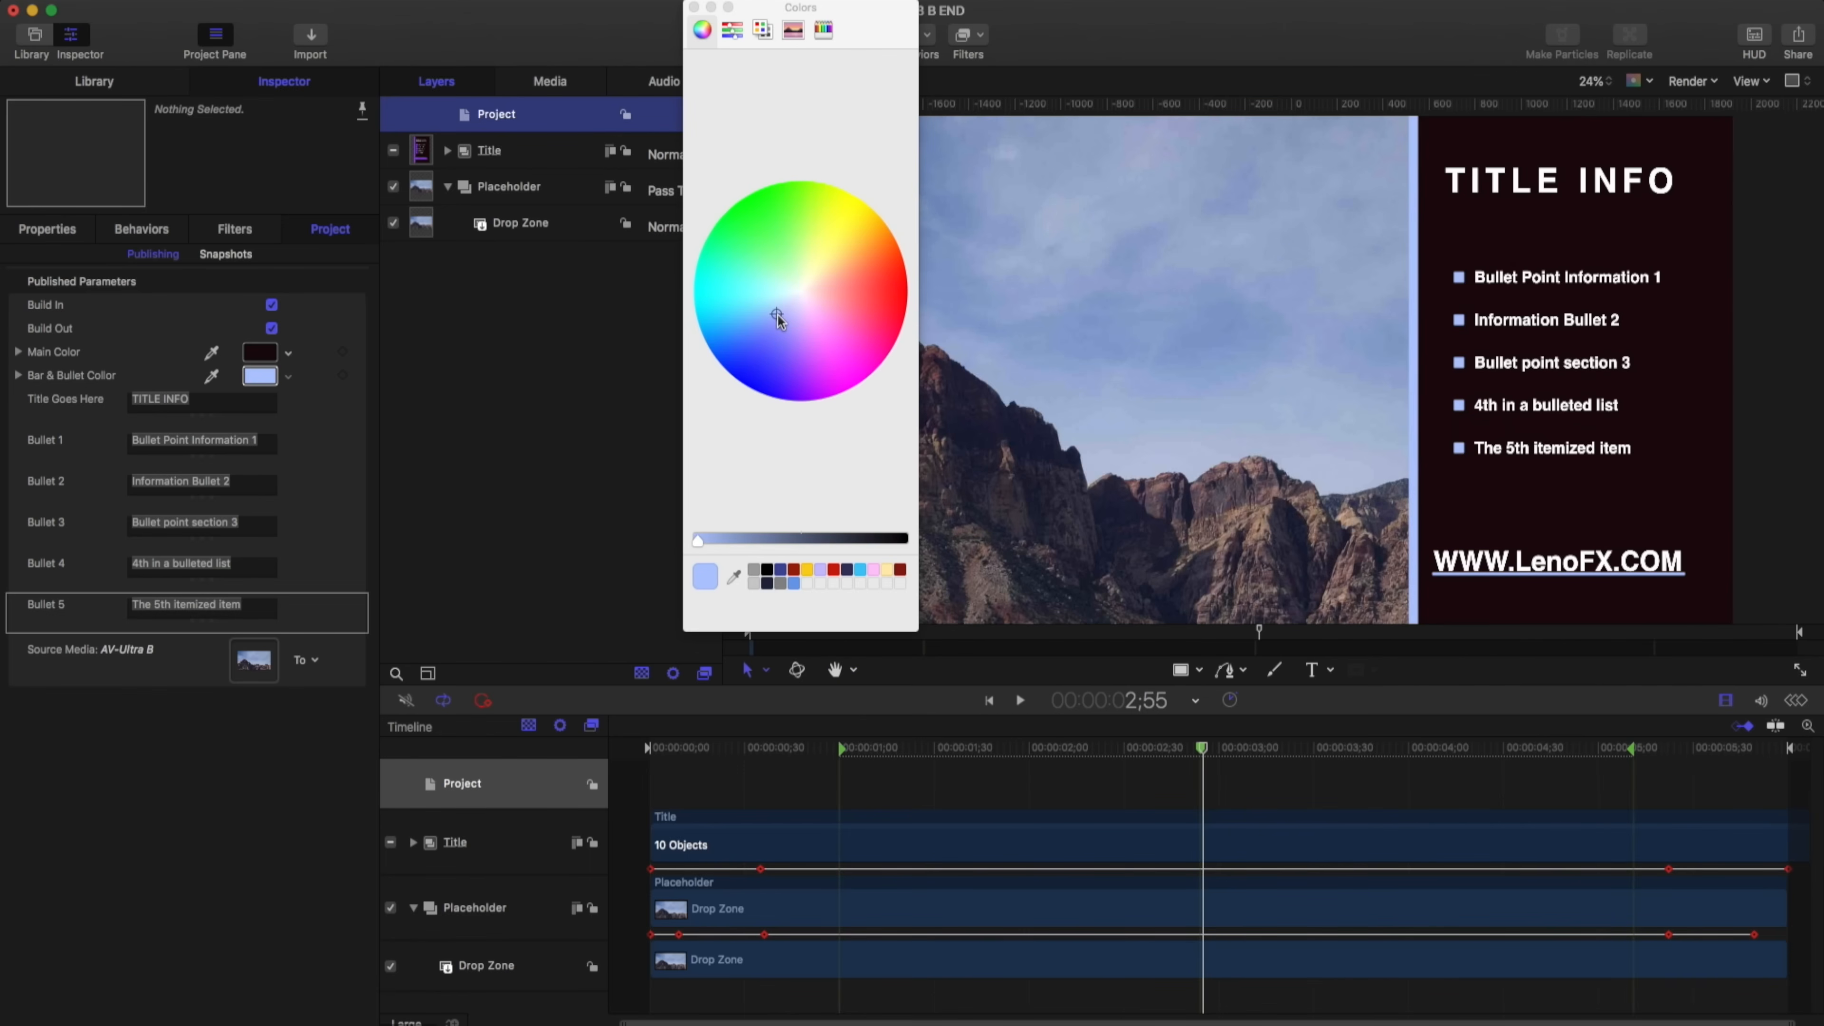
{"action": "left_click", "coordinate": [693, 9]}
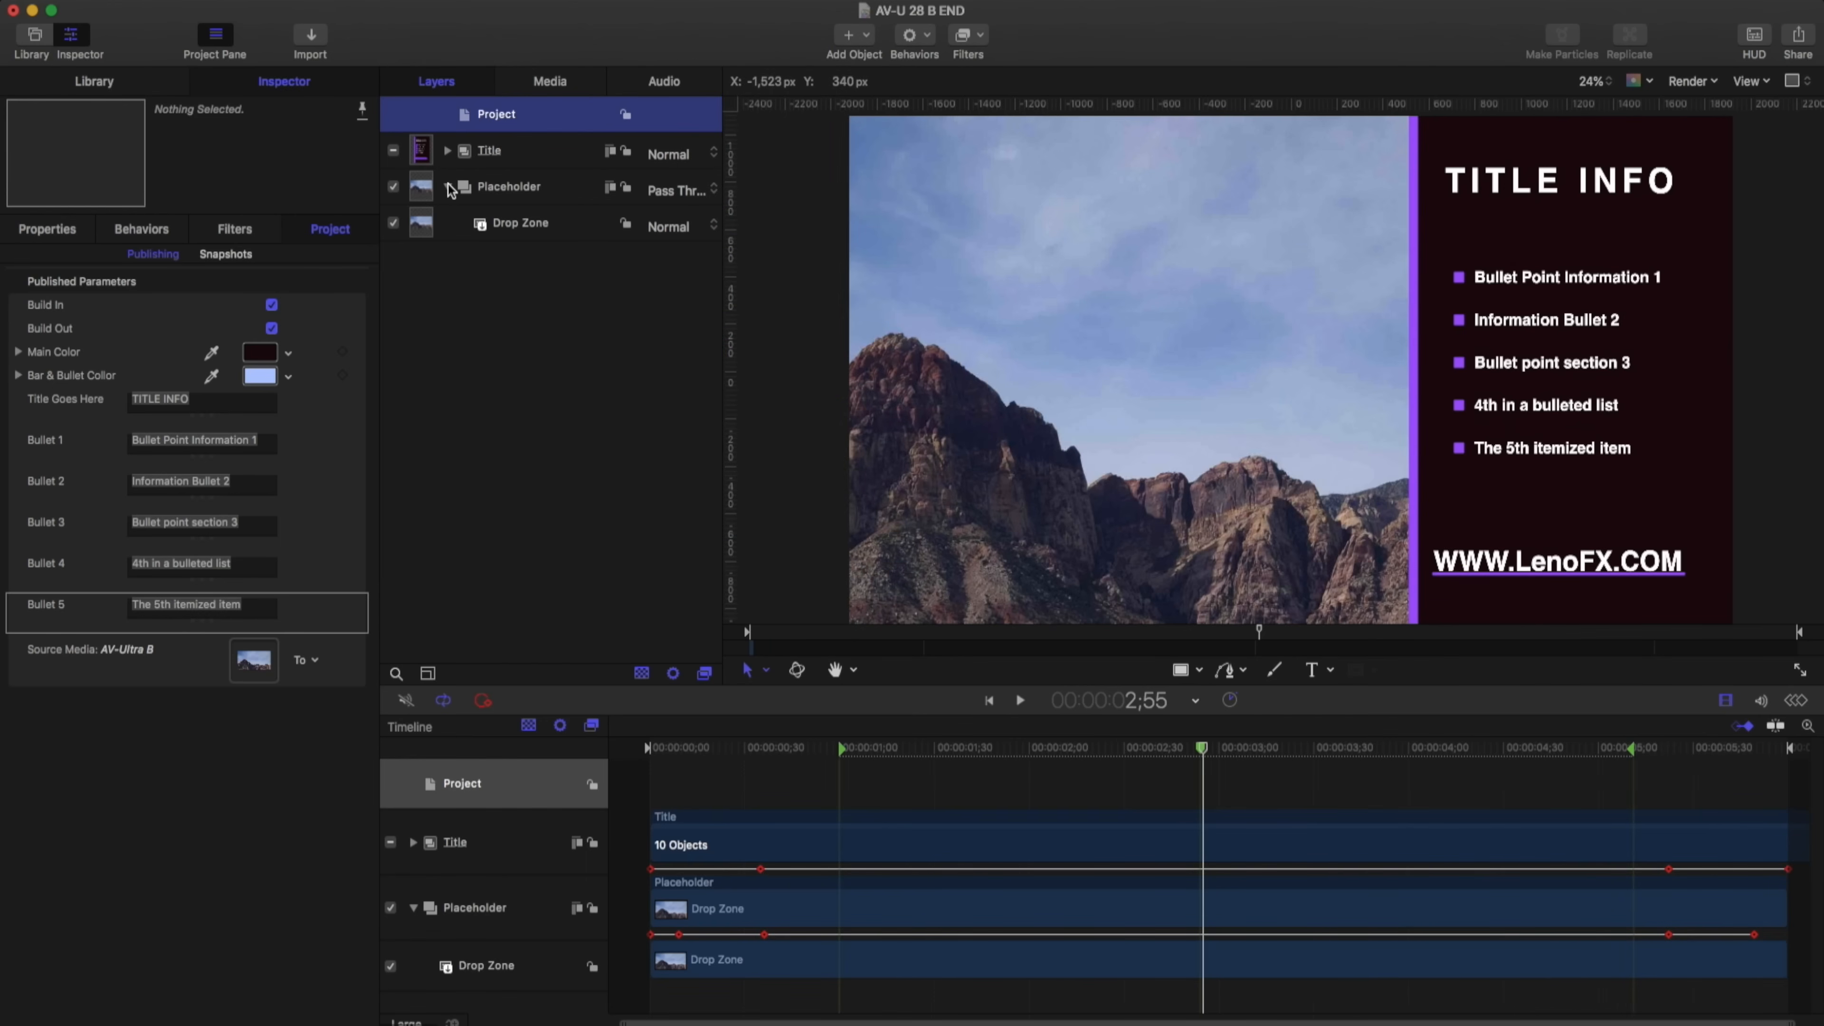
Inspect the Placeholder group, its Drop Zone and the layers inside the Title group
{"action": "left_click", "coordinate": [518, 188]}
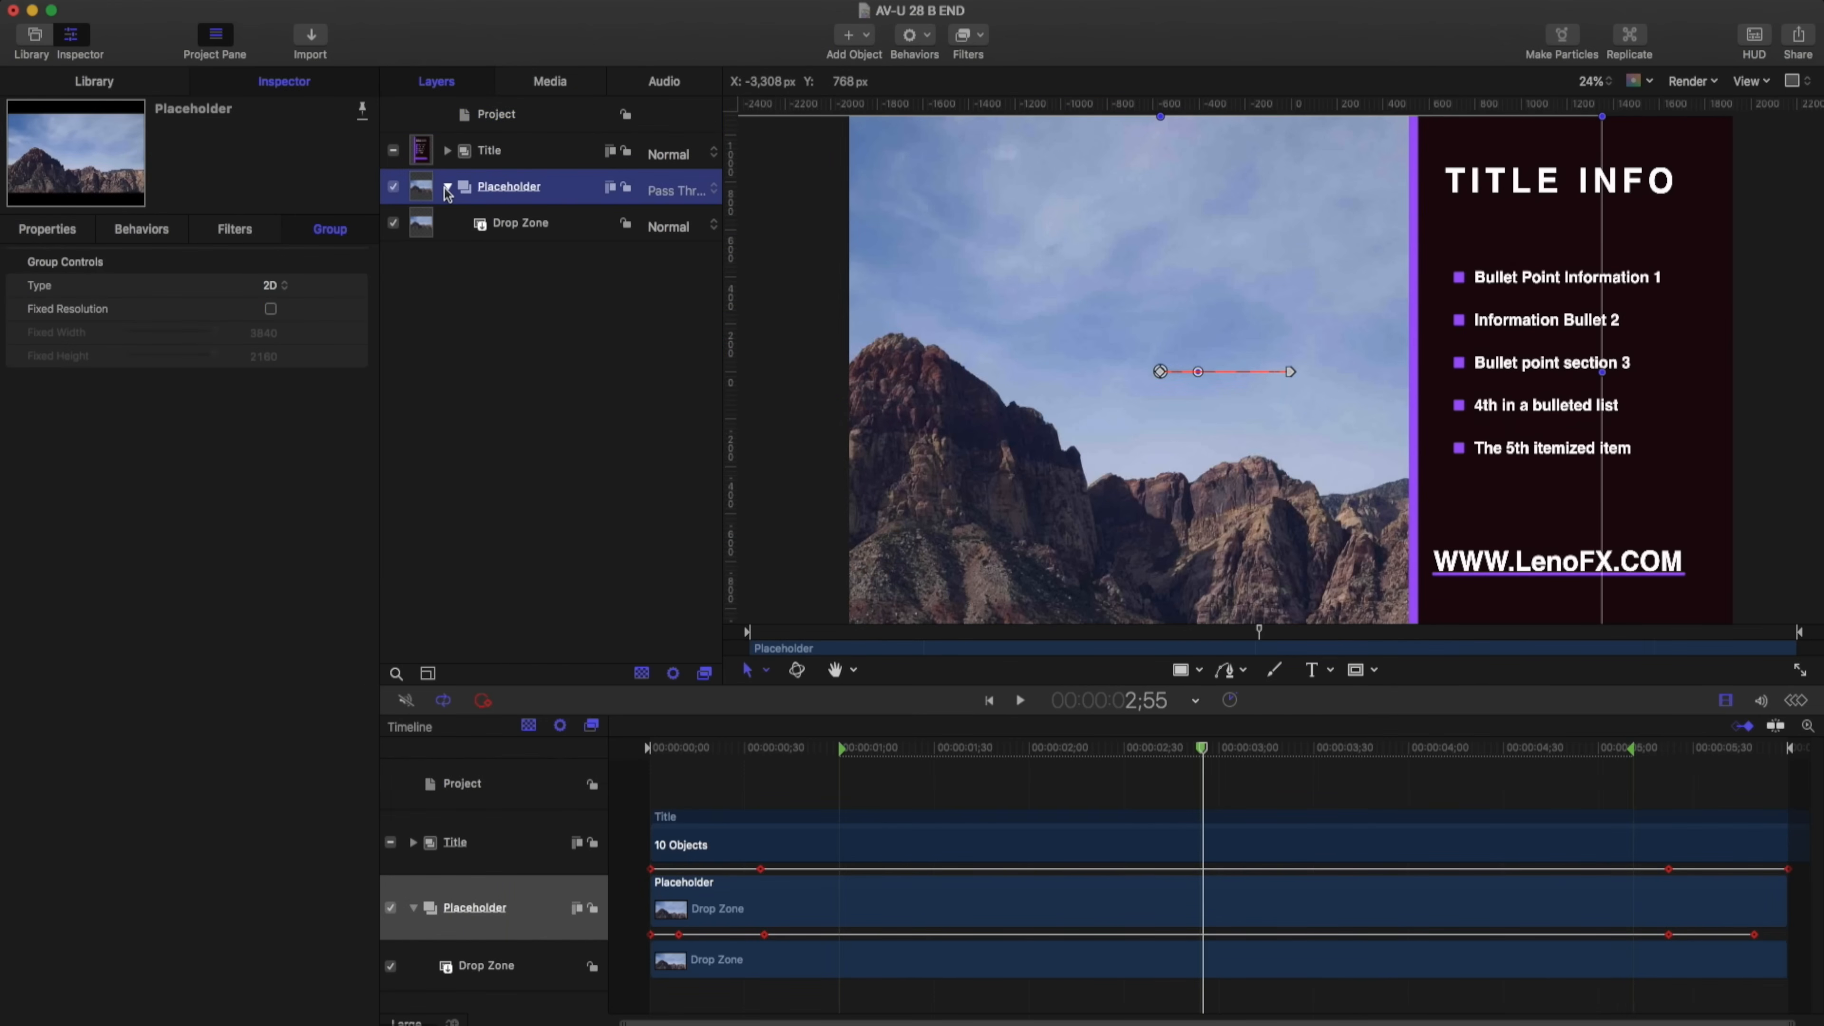
{"action": "left_click", "coordinate": [525, 229]}
{"action": "left_click", "coordinate": [448, 151]}
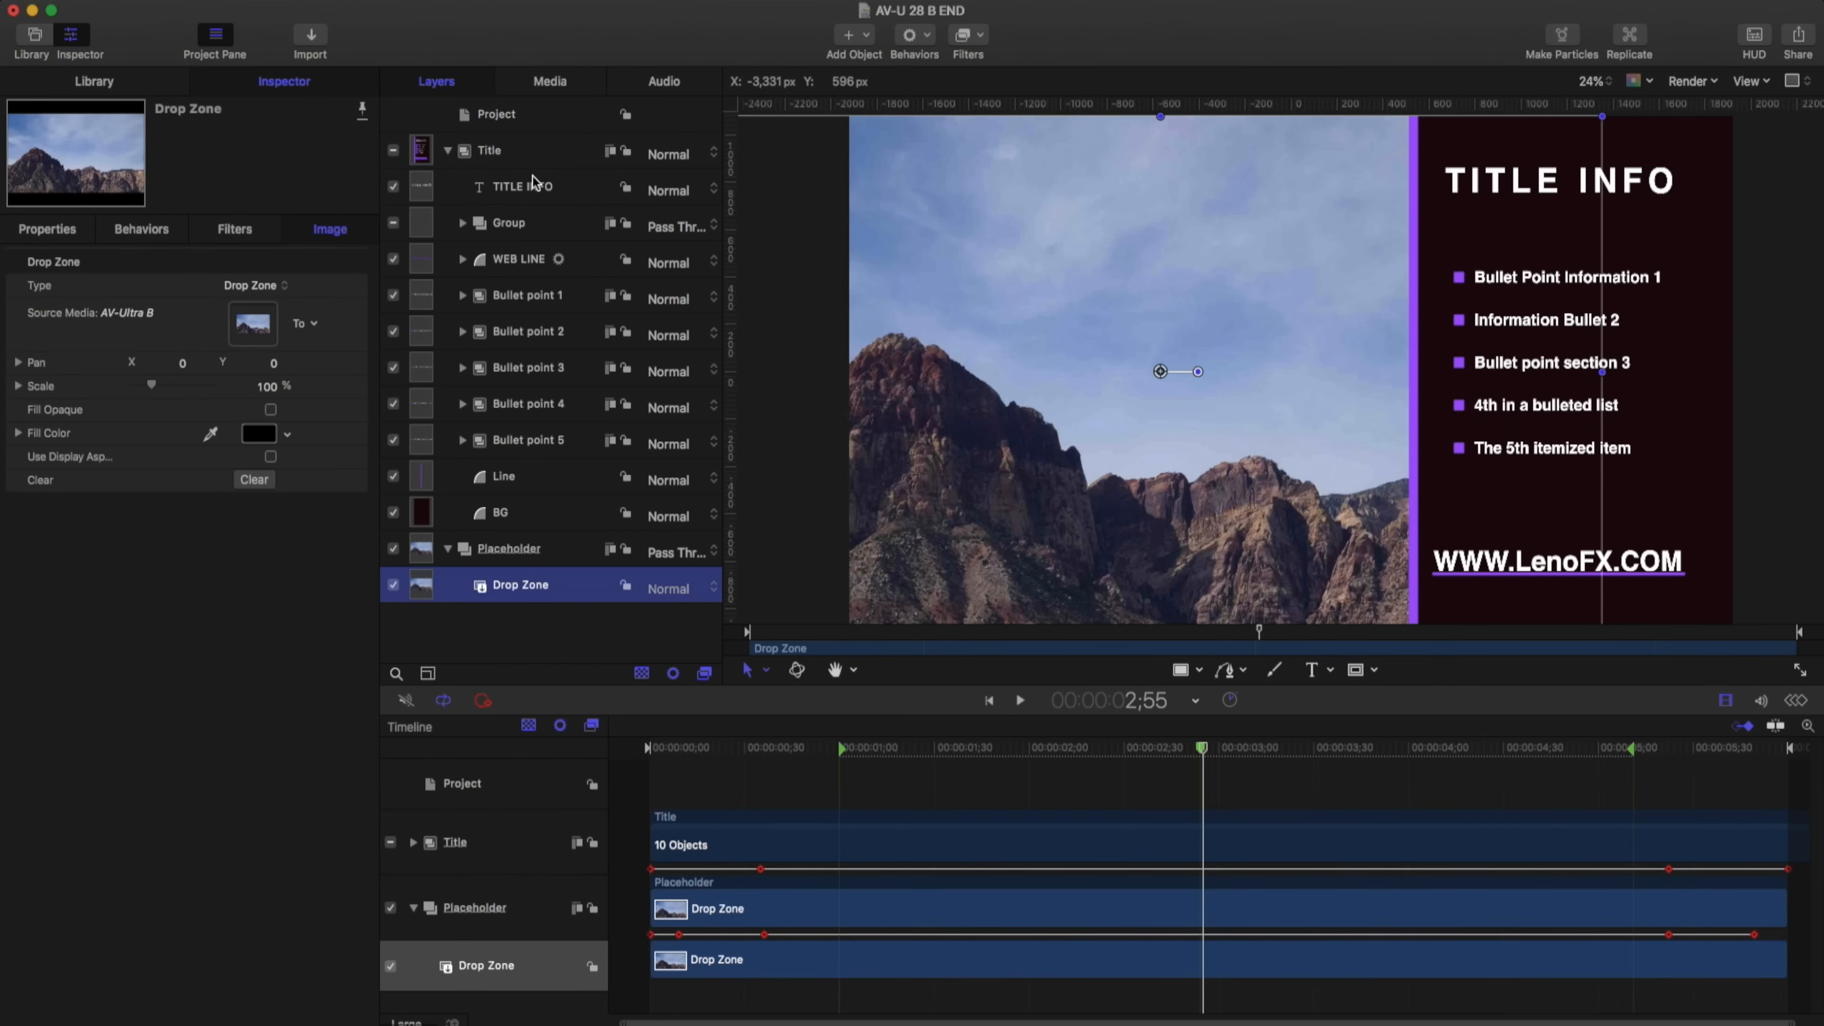
{"action": "left_click", "coordinate": [489, 150]}
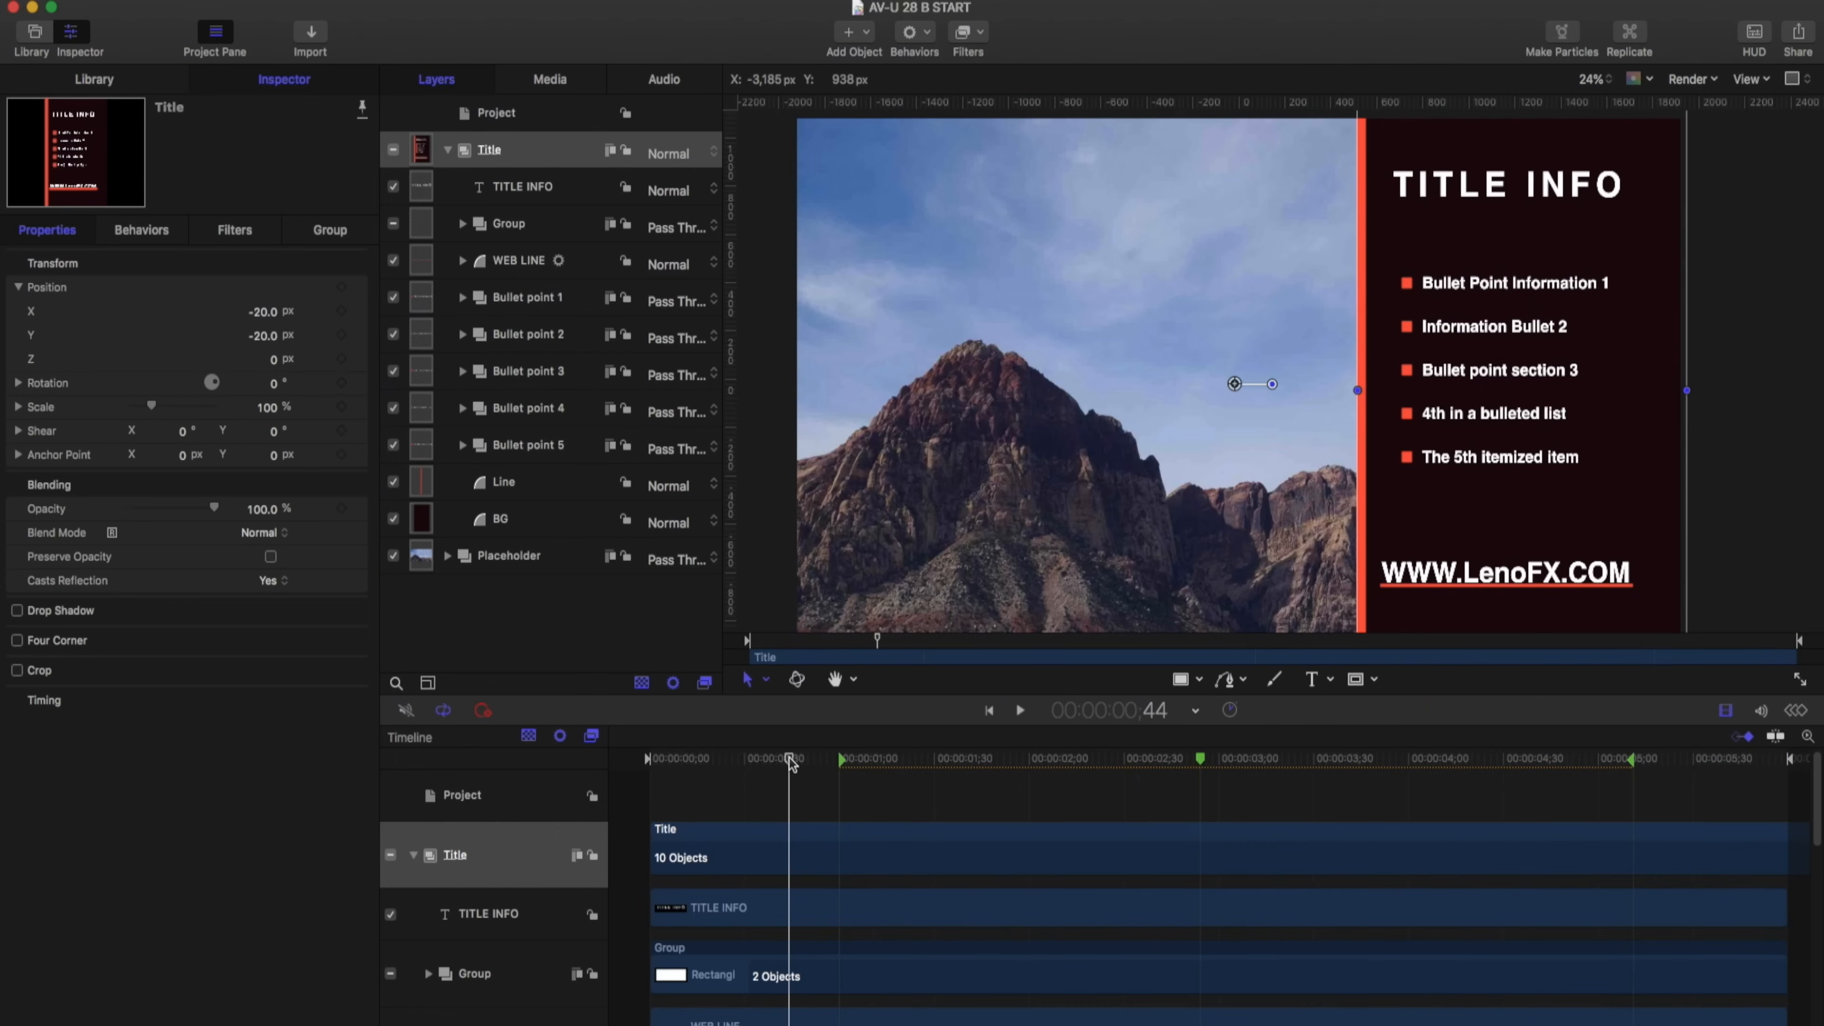
In AV-U 28 B START, keyframe the Title group's Position at rest at 0;51 and shifted off the frame along X at 0;15, and preview it
{"action": "mouse_move", "coordinate": [790, 762]}
{"action": "left_mouse_down"}
{"action": "mouse_move", "coordinate": [653, 754]}
{"action": "mouse_move", "coordinate": [811, 760]}
{"action": "left_mouse_up"}
{"action": "left_click", "coordinate": [342, 287]}
{"action": "left_click", "coordinate": [342, 287]}
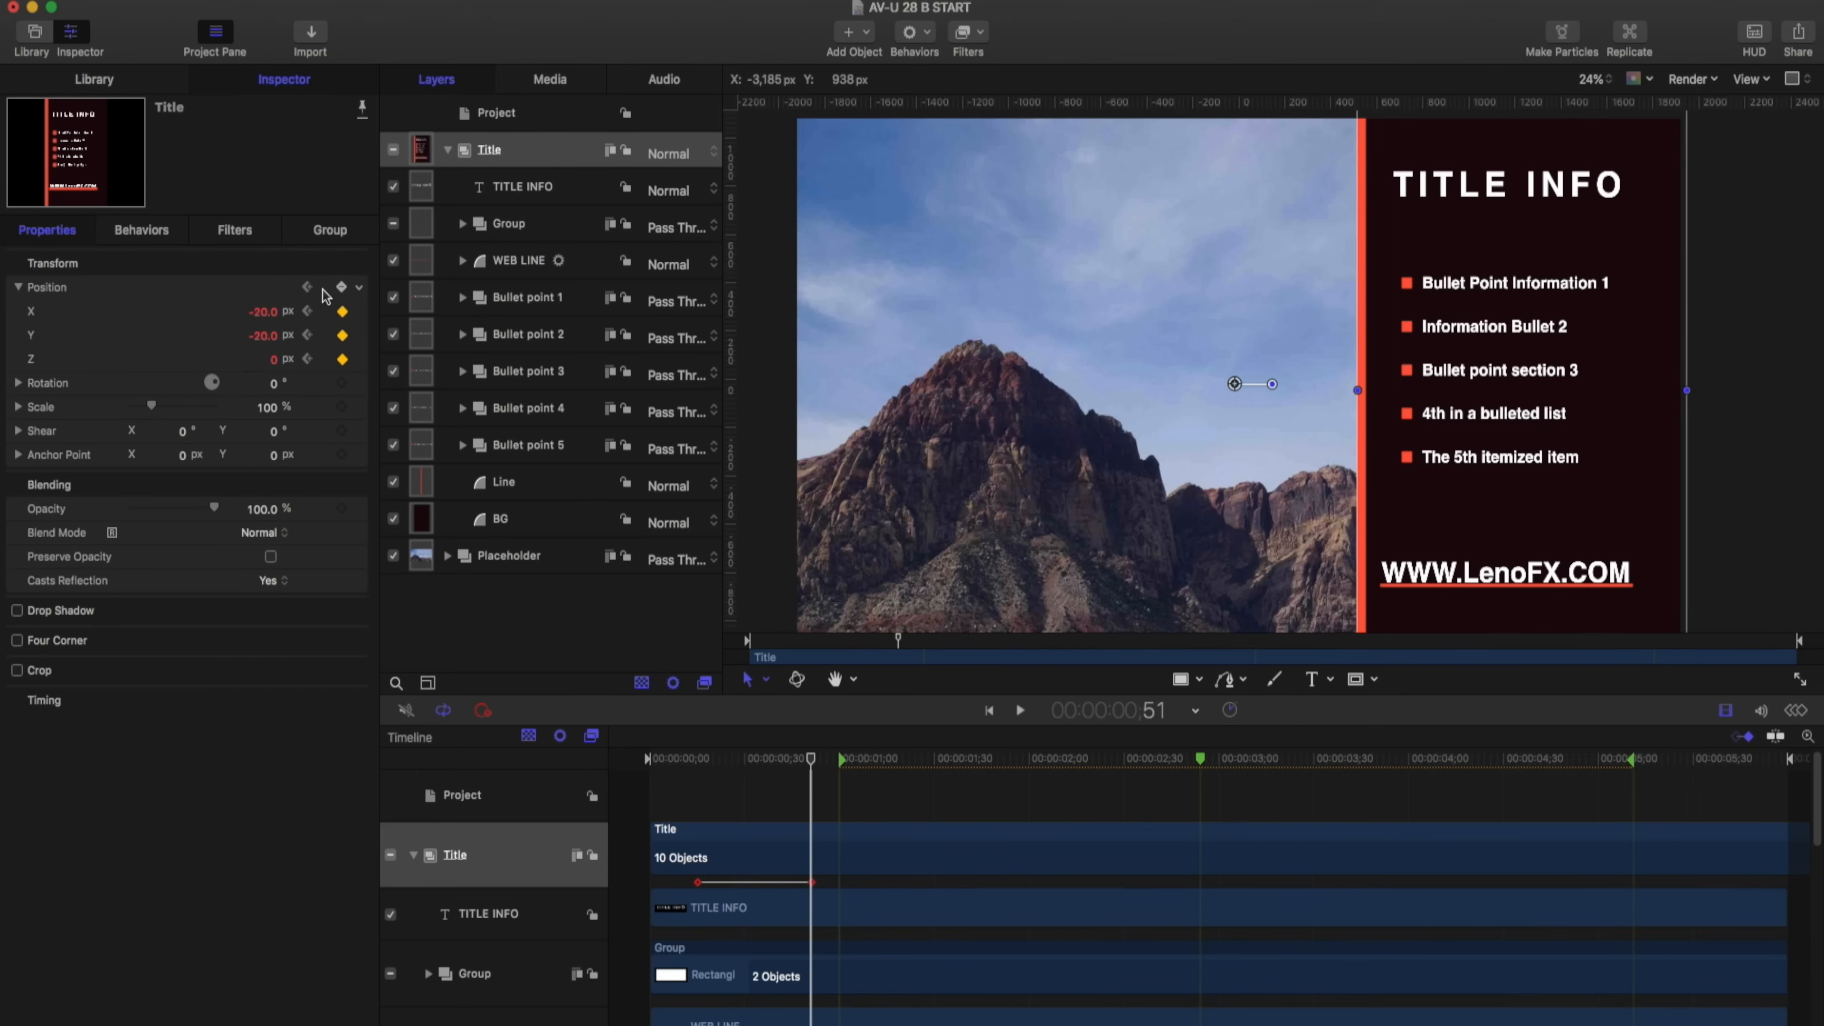
{"action": "left_click", "coordinate": [308, 287]}
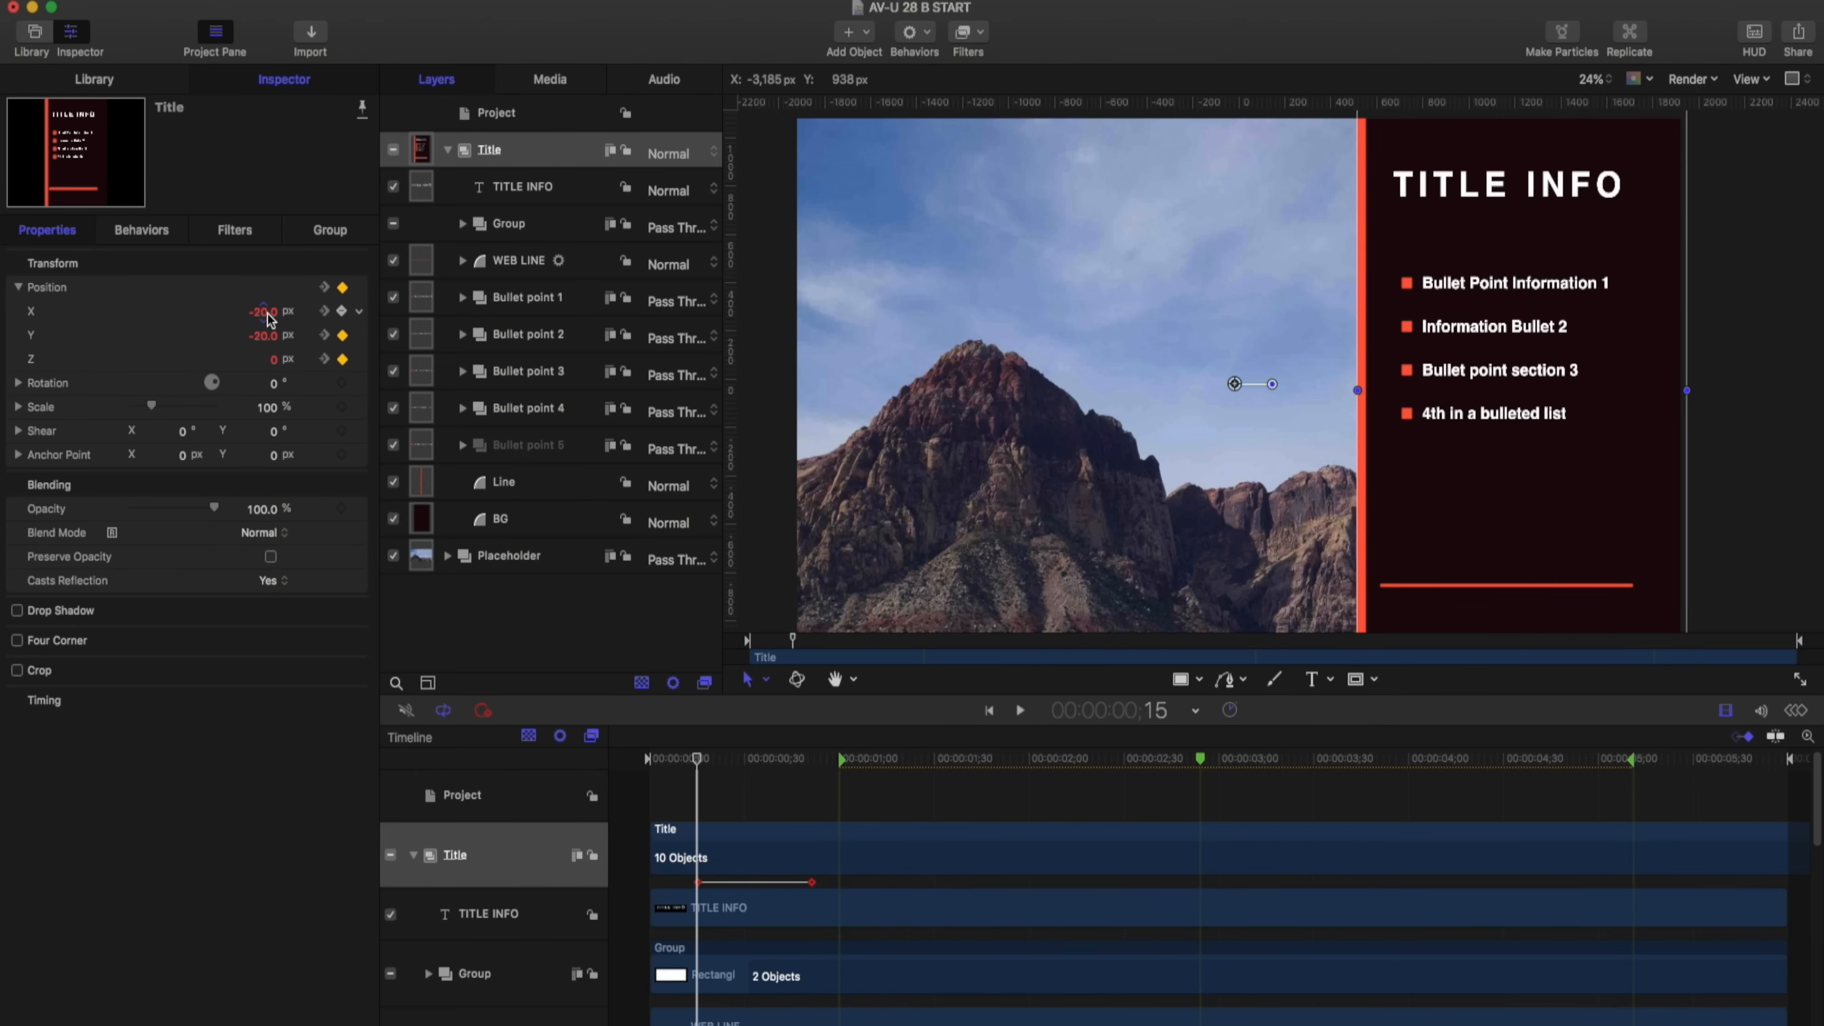
{"action": "left_click_drag", "start_coordinate": [266, 318], "coordinate": [417, 318]}
{"action": "key", "text": "space"}
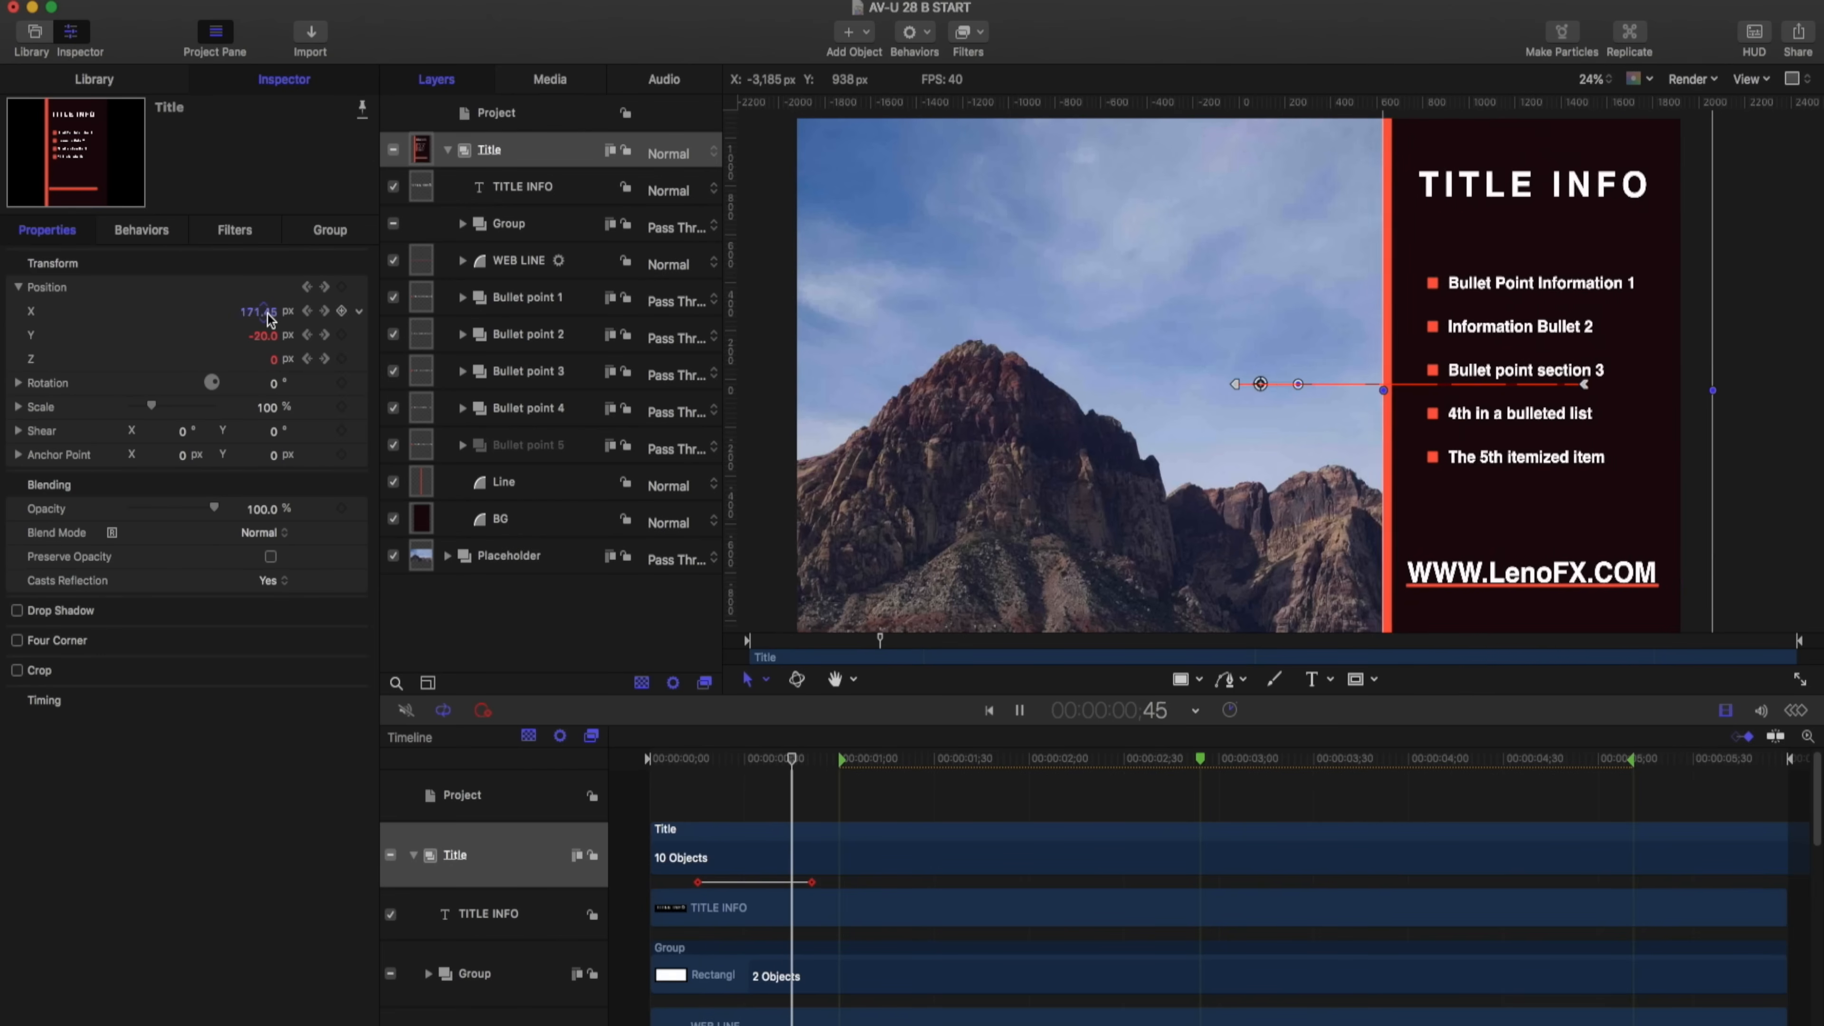
Retime the Title group's position keyframes earlier, to just after the project start and about 0;30, and preview the entrance
{"action": "left_click_drag", "start_coordinate": [719, 762], "coordinate": [685, 774]}
{"action": "left_click_drag", "start_coordinate": [698, 882], "coordinate": [659, 882]}
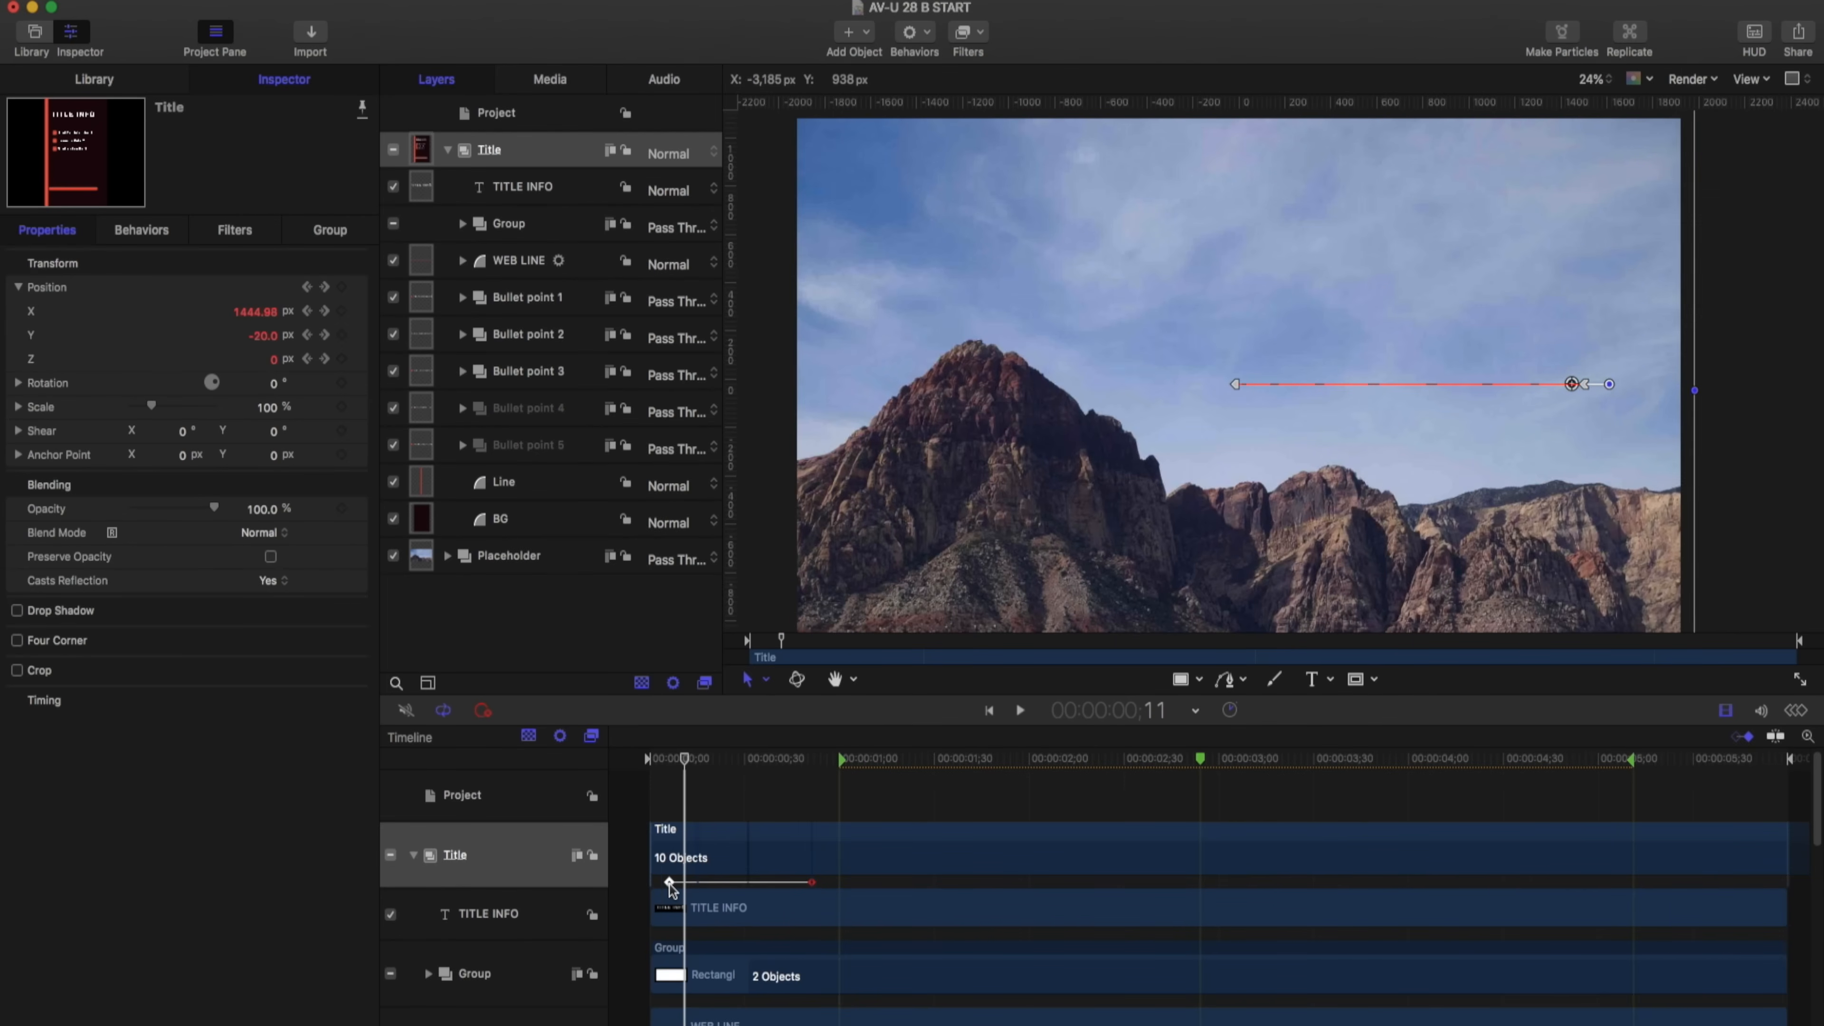
{"action": "left_click_drag", "start_coordinate": [811, 887], "coordinate": [747, 882]}
{"action": "key", "text": "space"}
{"action": "key", "text": "space"}
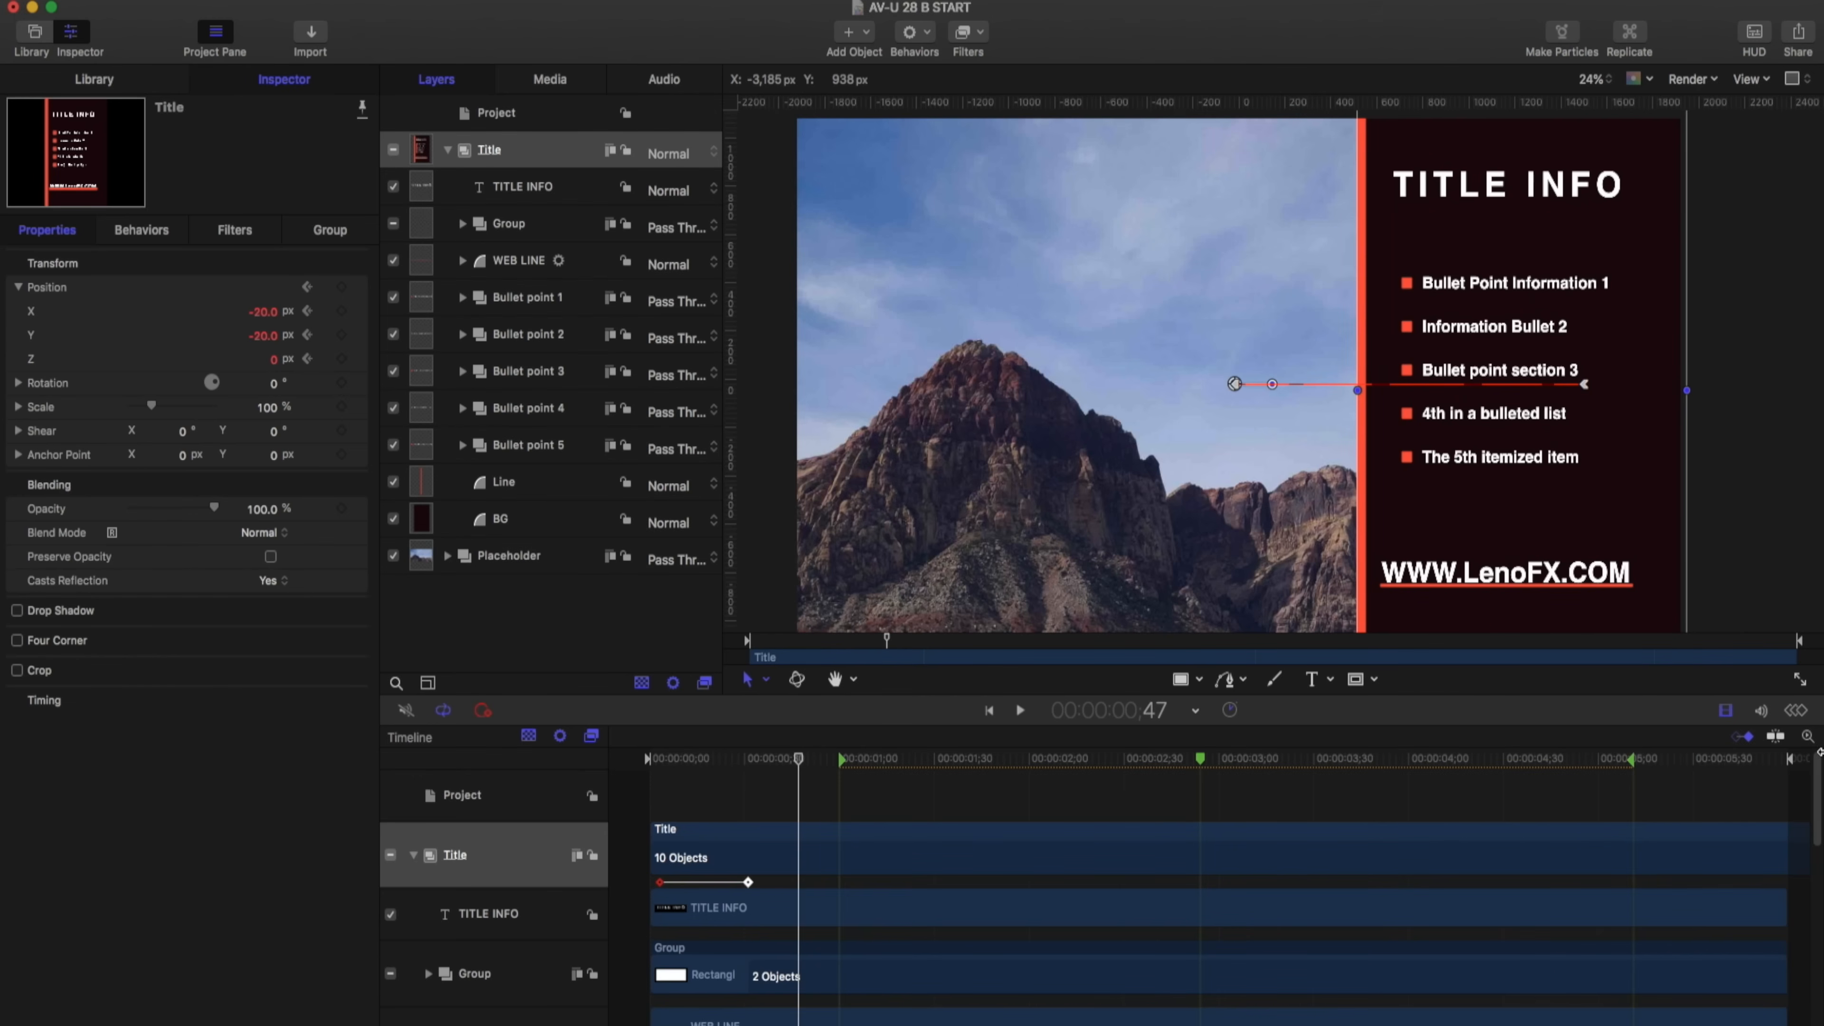
Show the Keyframe Editor with only the Title group's X position curve visible and enlarge the editor
{"action": "left_click", "coordinate": [1797, 713]}
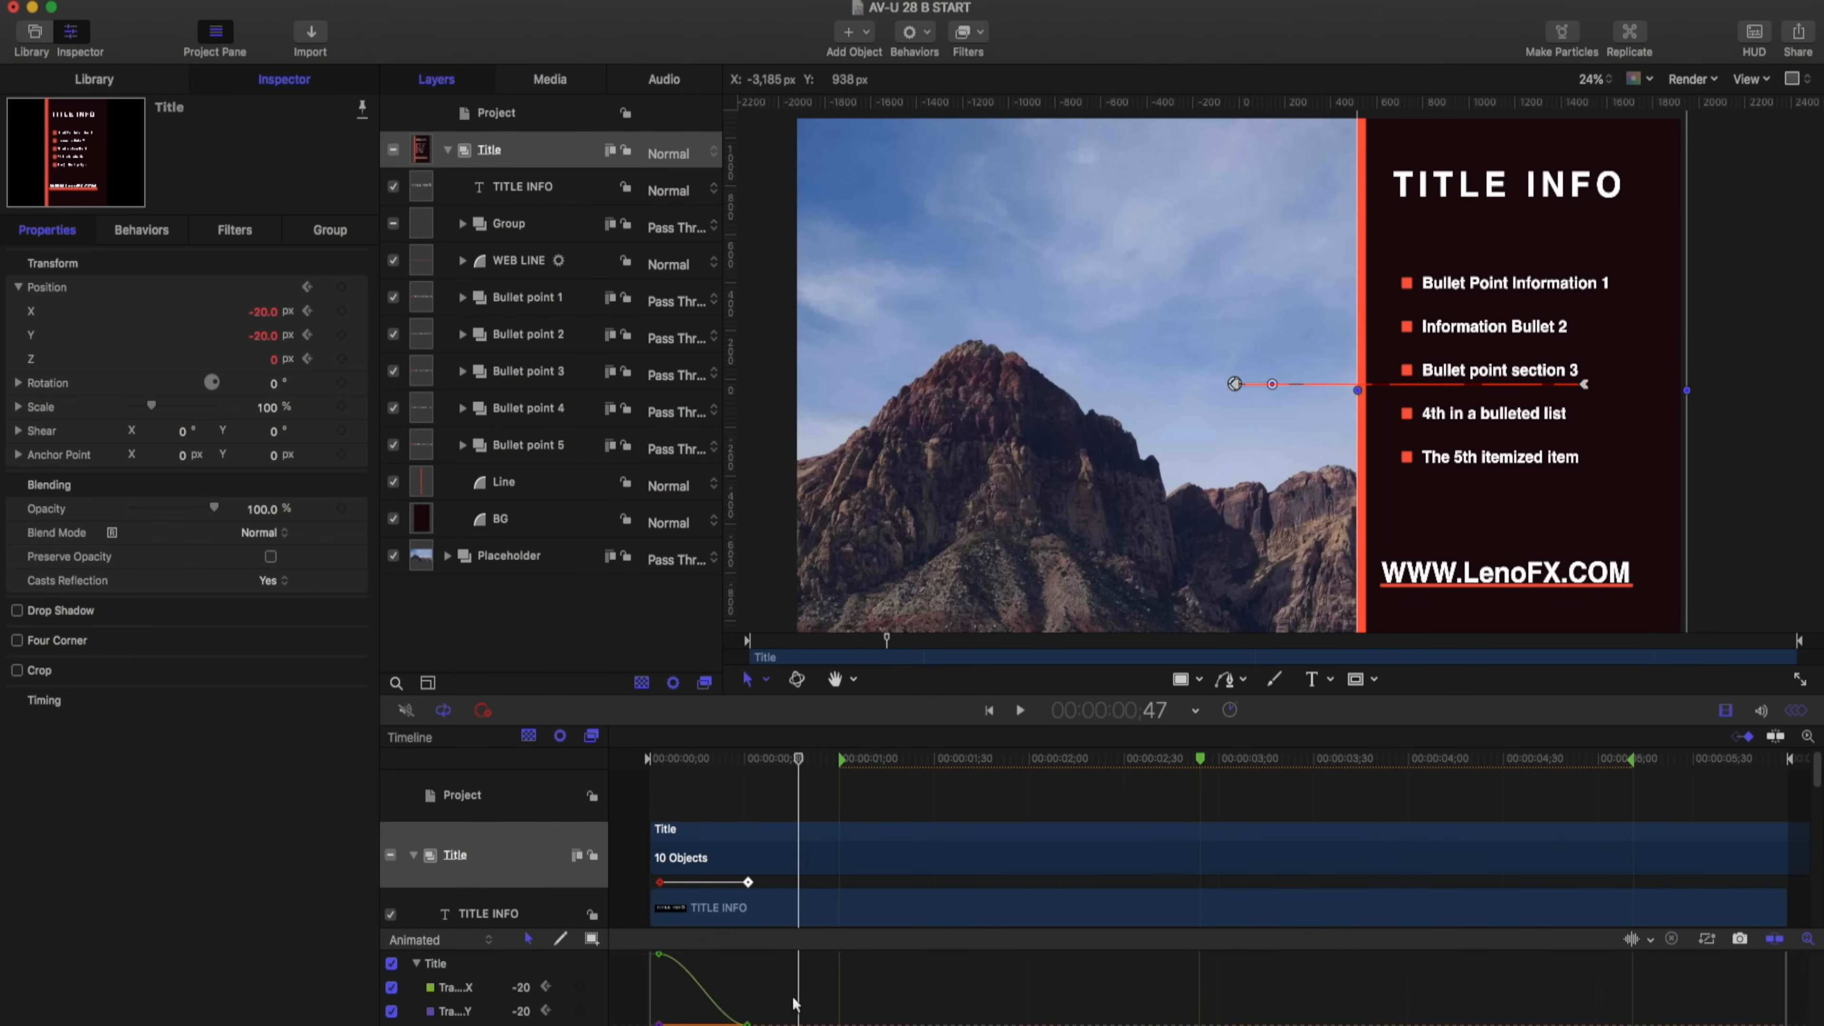
{"action": "left_click", "coordinate": [451, 986]}
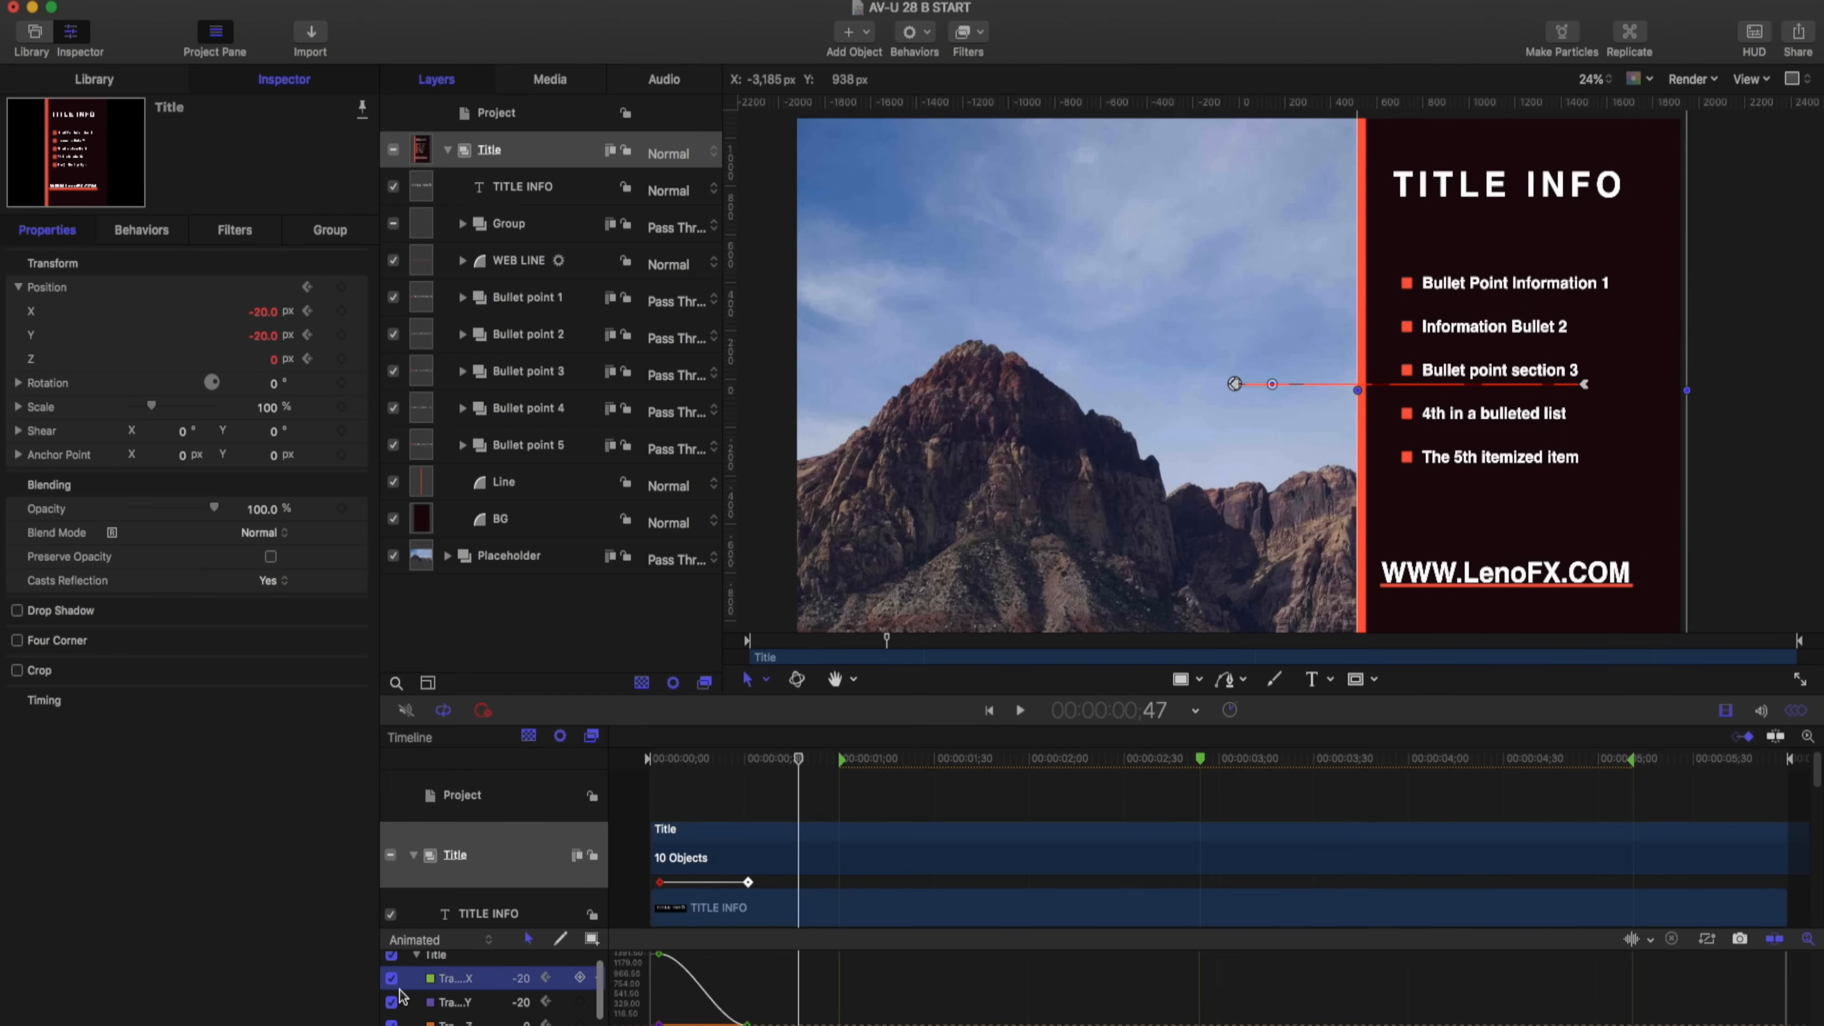
{"action": "left_click", "coordinate": [393, 1002]}
{"action": "left_click", "coordinate": [393, 1022]}
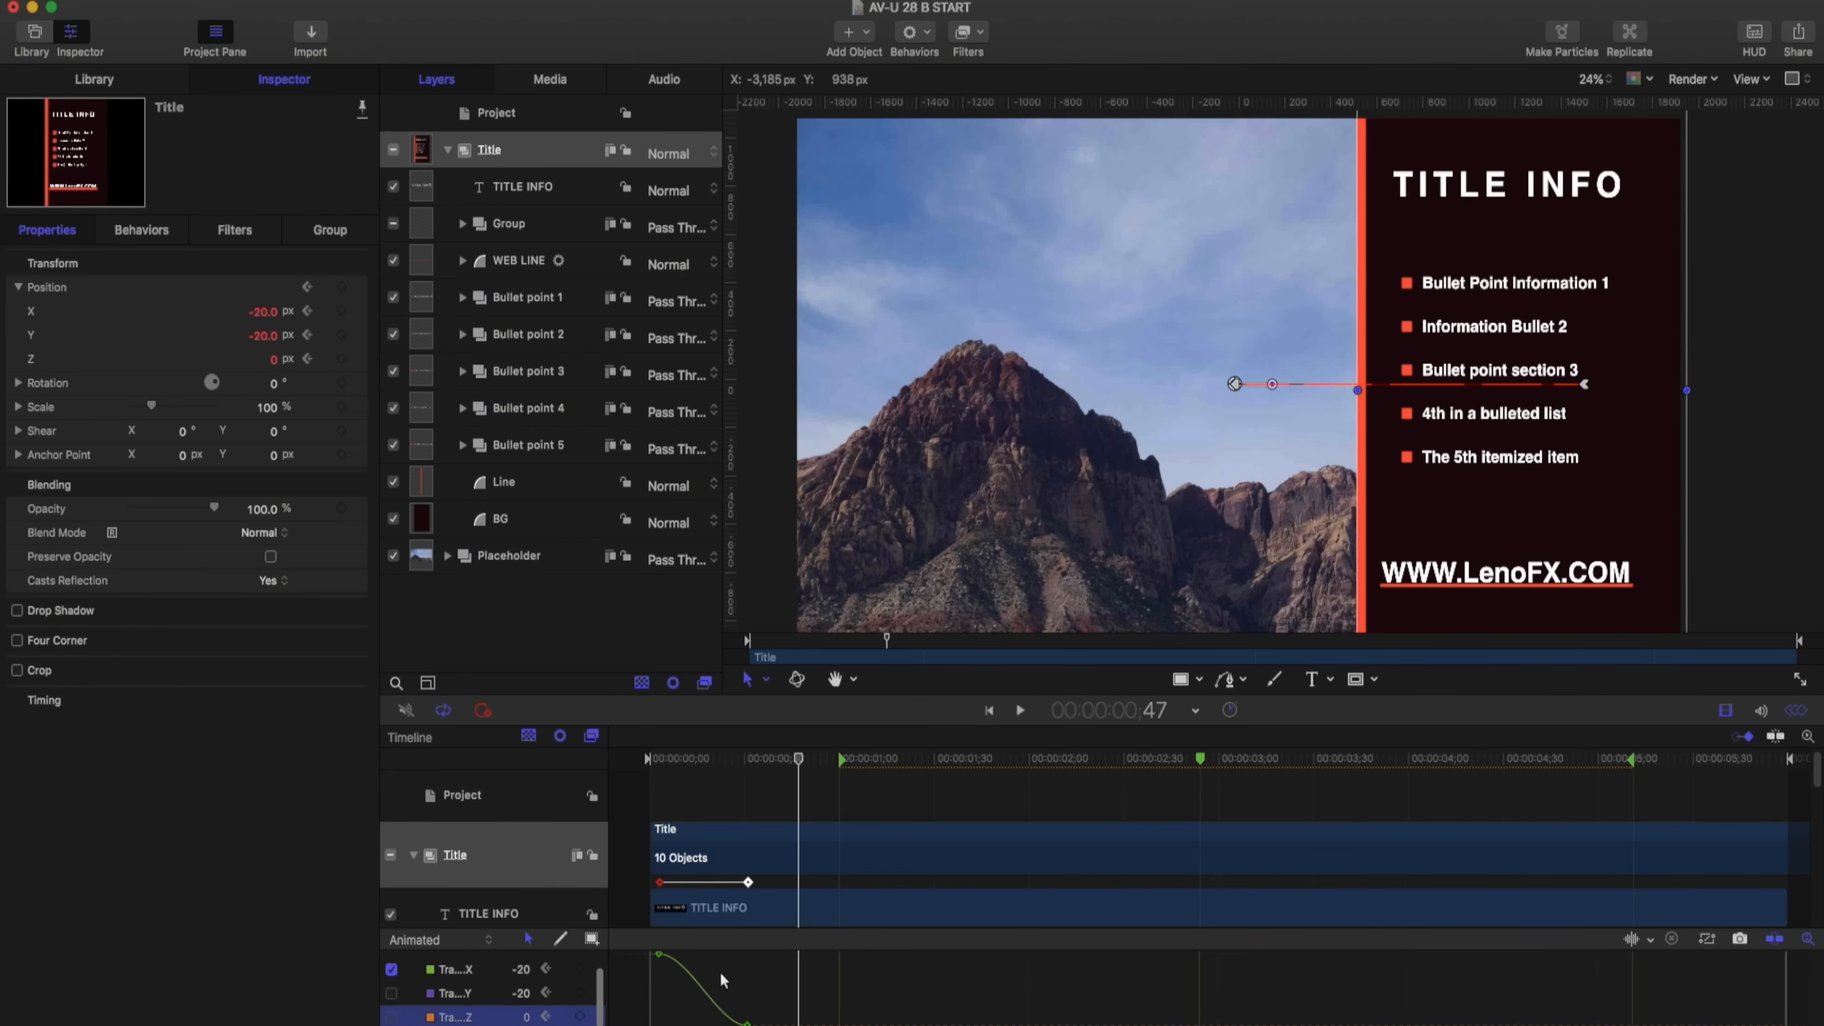
{"action": "left_click_drag", "start_coordinate": [979, 931], "coordinate": [977, 858]}
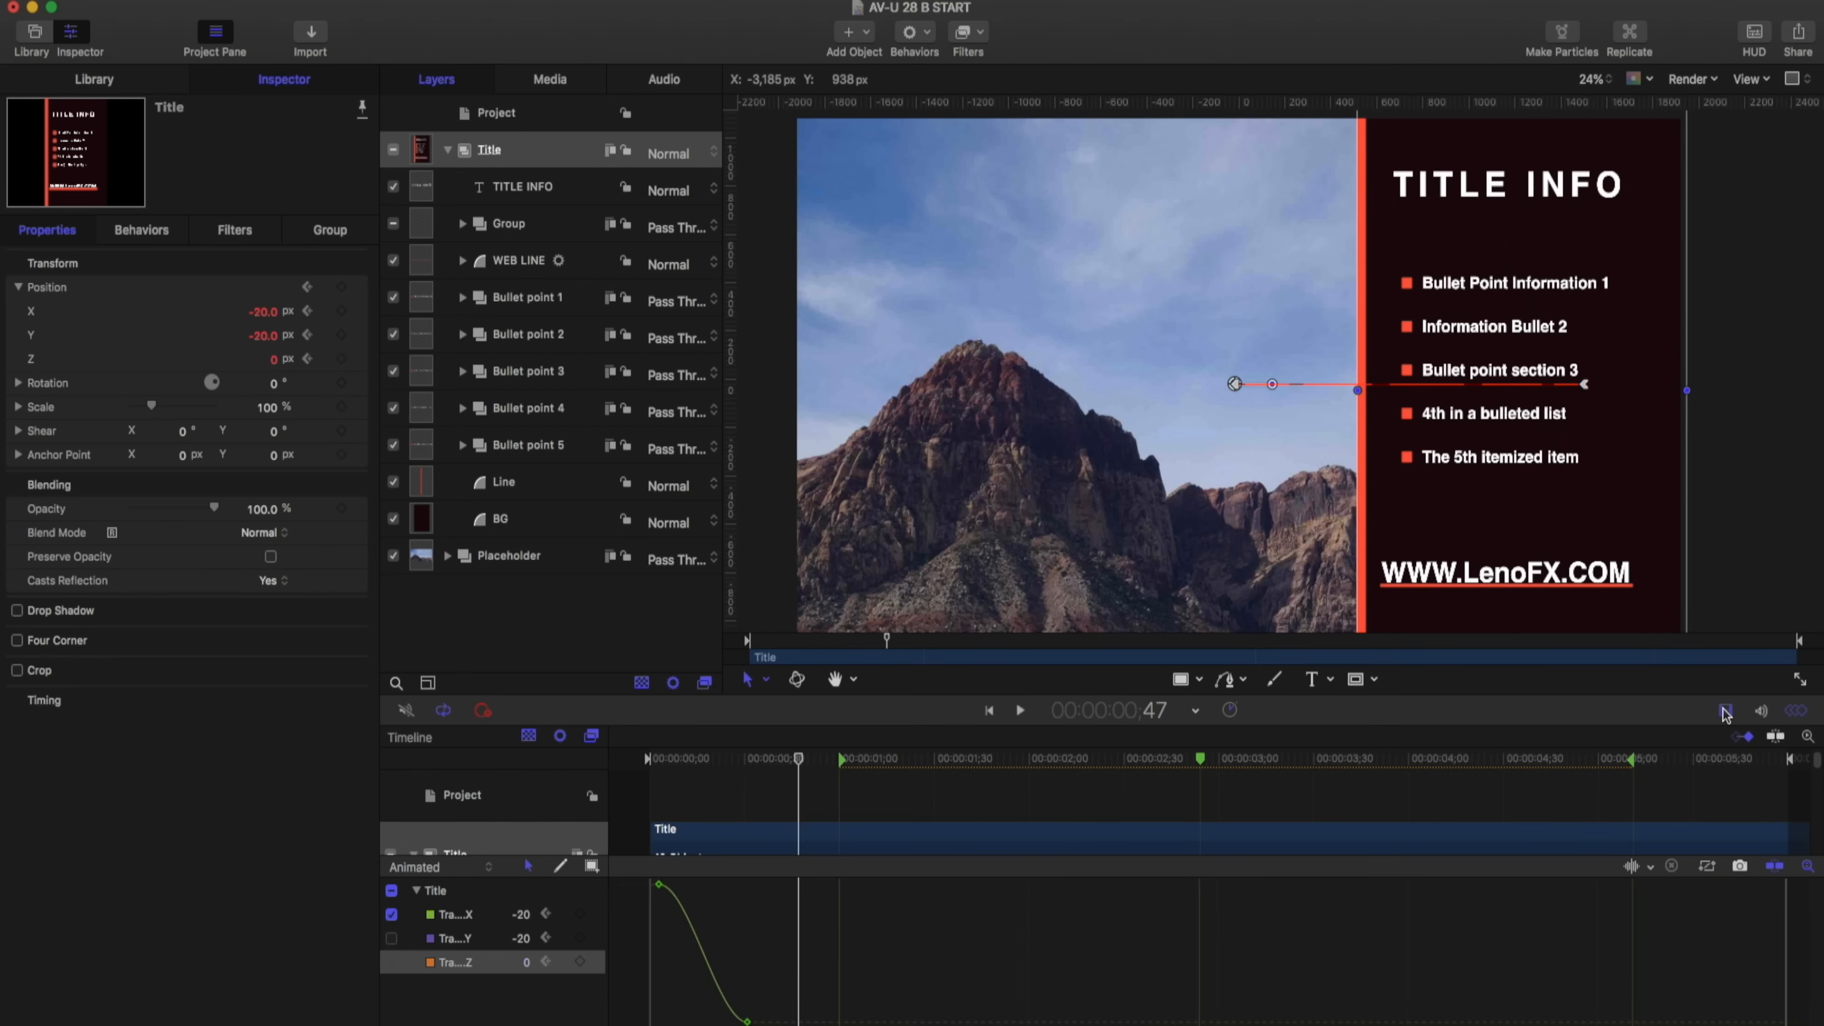
Duplicate the Title group's two X position entrance keyframes at 5;17 in the Keyframe Editor
{"action": "left_click", "coordinate": [1797, 711]}
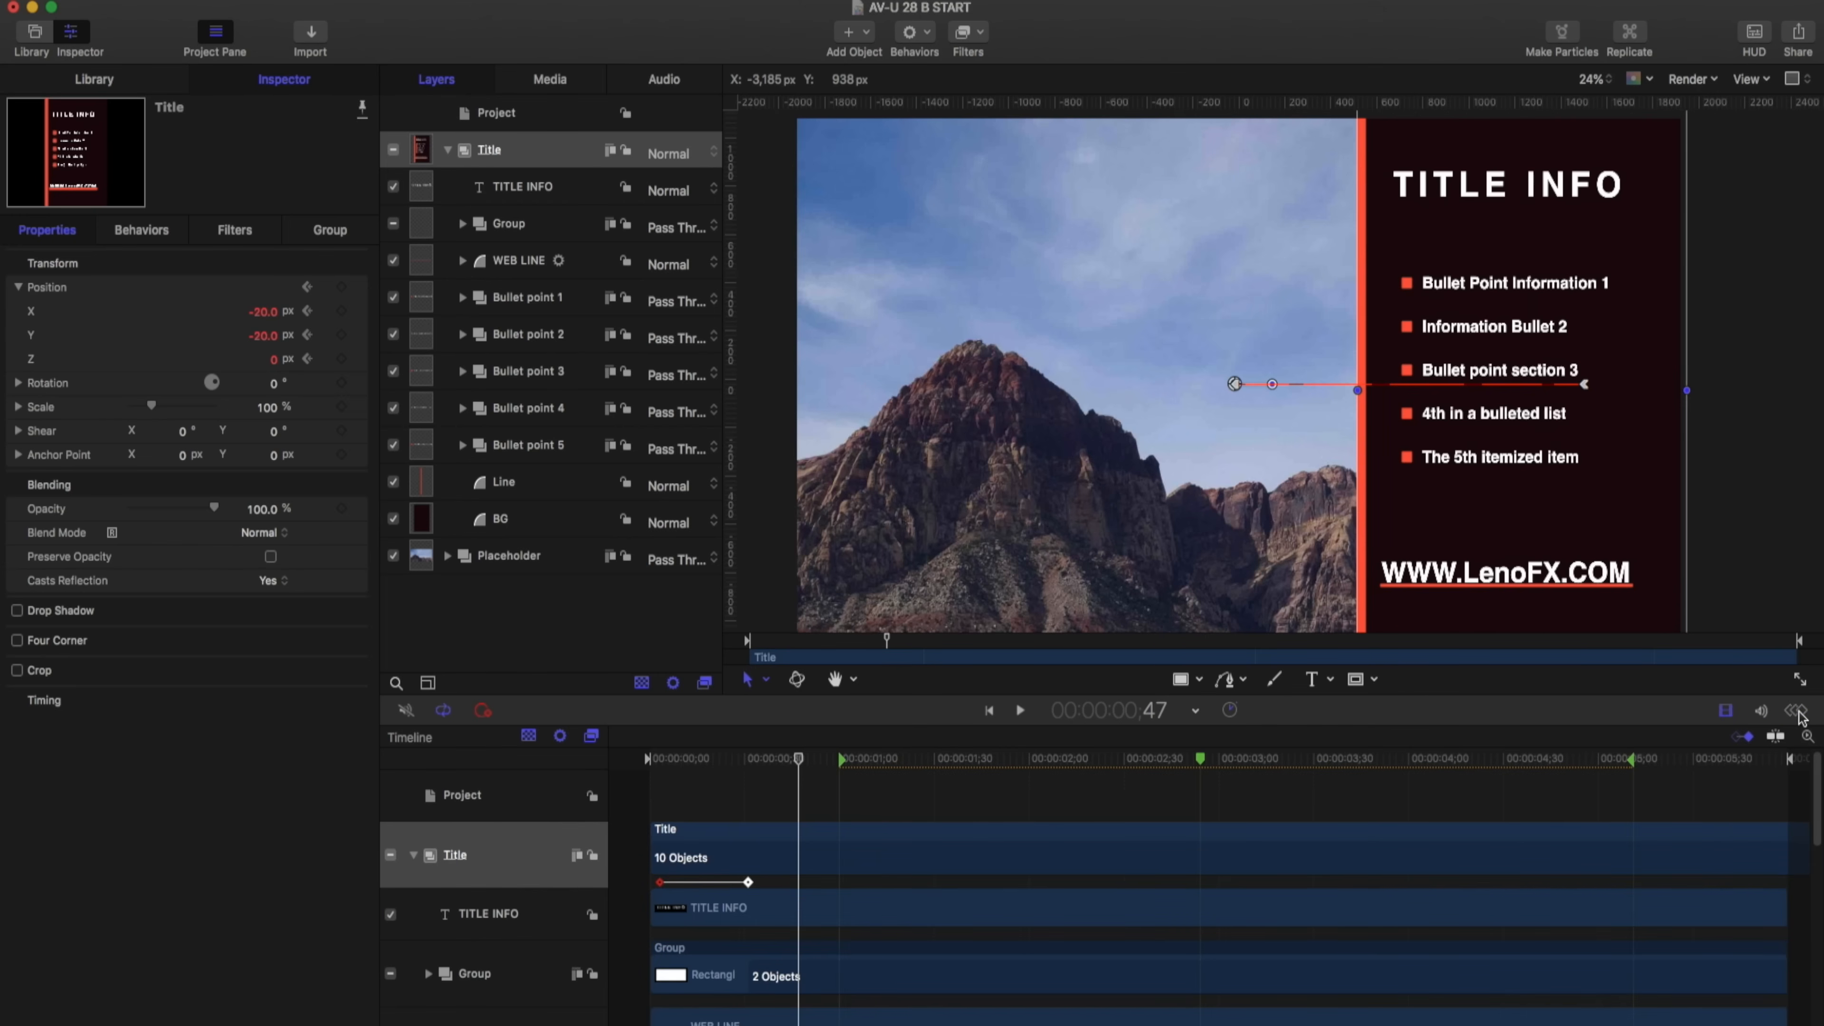
{"action": "left_click", "coordinate": [1797, 711]}
{"action": "left_click_drag", "start_coordinate": [786, 1025], "coordinate": [650, 868]}
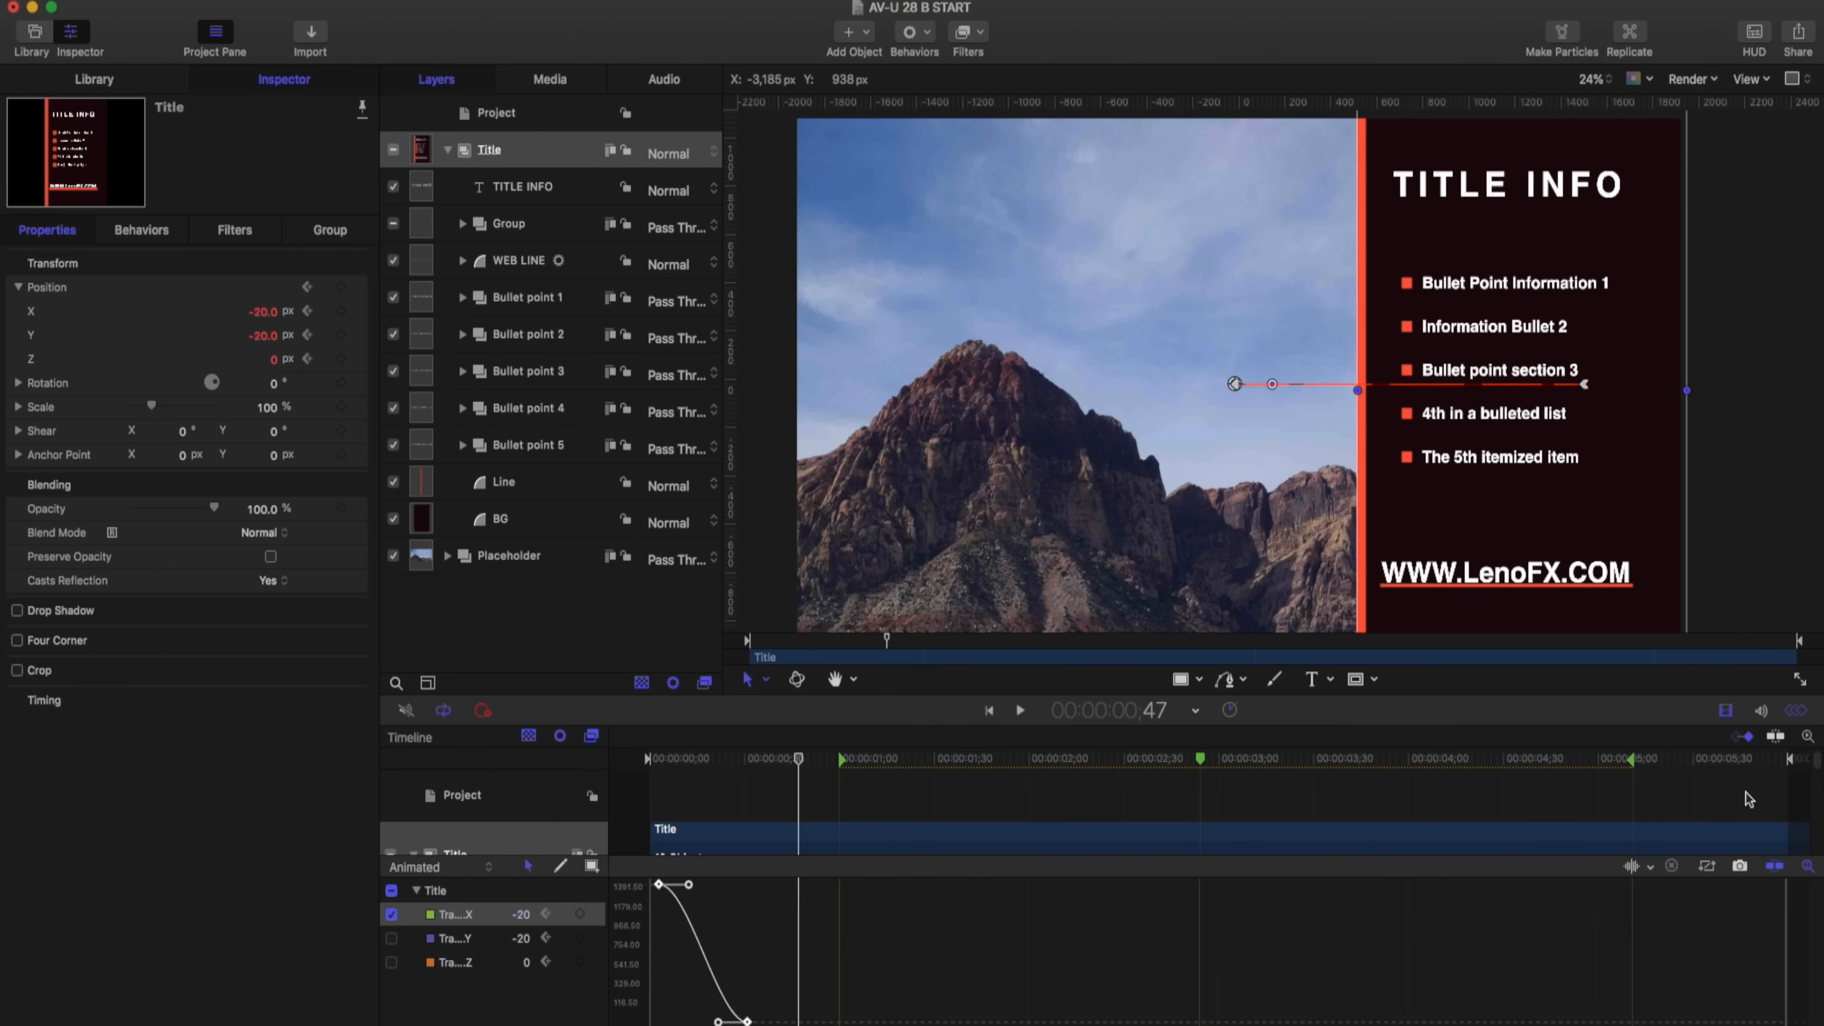
{"action": "mouse_move", "coordinate": [1659, 759]}
{"action": "left_mouse_down"}
{"action": "mouse_move", "coordinate": [1697, 760]}
{"action": "mouse_move", "coordinate": [1653, 762]}
{"action": "left_mouse_up"}
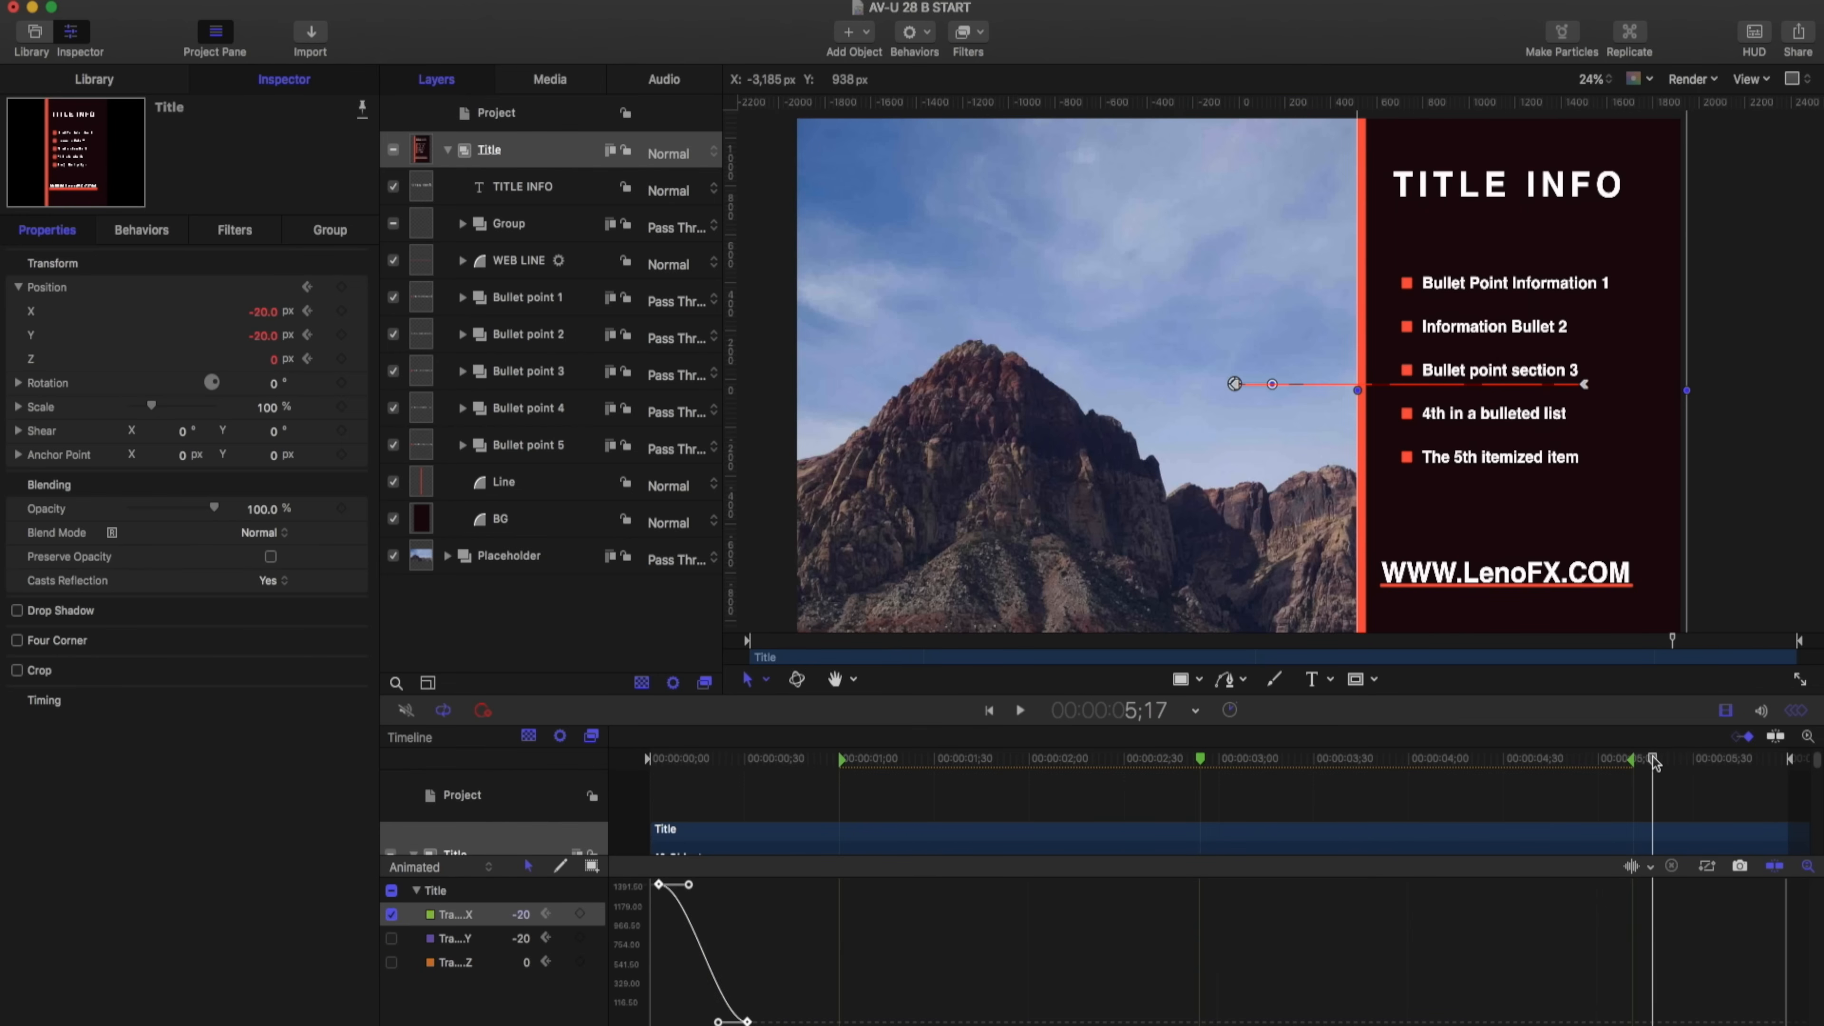
{"action": "key", "text": "super+v"}
Reverse the pasted X position keyframes so the title slides off the frame near the end, and preview the animation
{"action": "left_click_drag", "start_coordinate": [1636, 878], "coordinate": [1755, 1024]}
{"action": "right_click", "coordinate": [1741, 1020]}
{"action": "left_click", "coordinate": [1703, 867]}
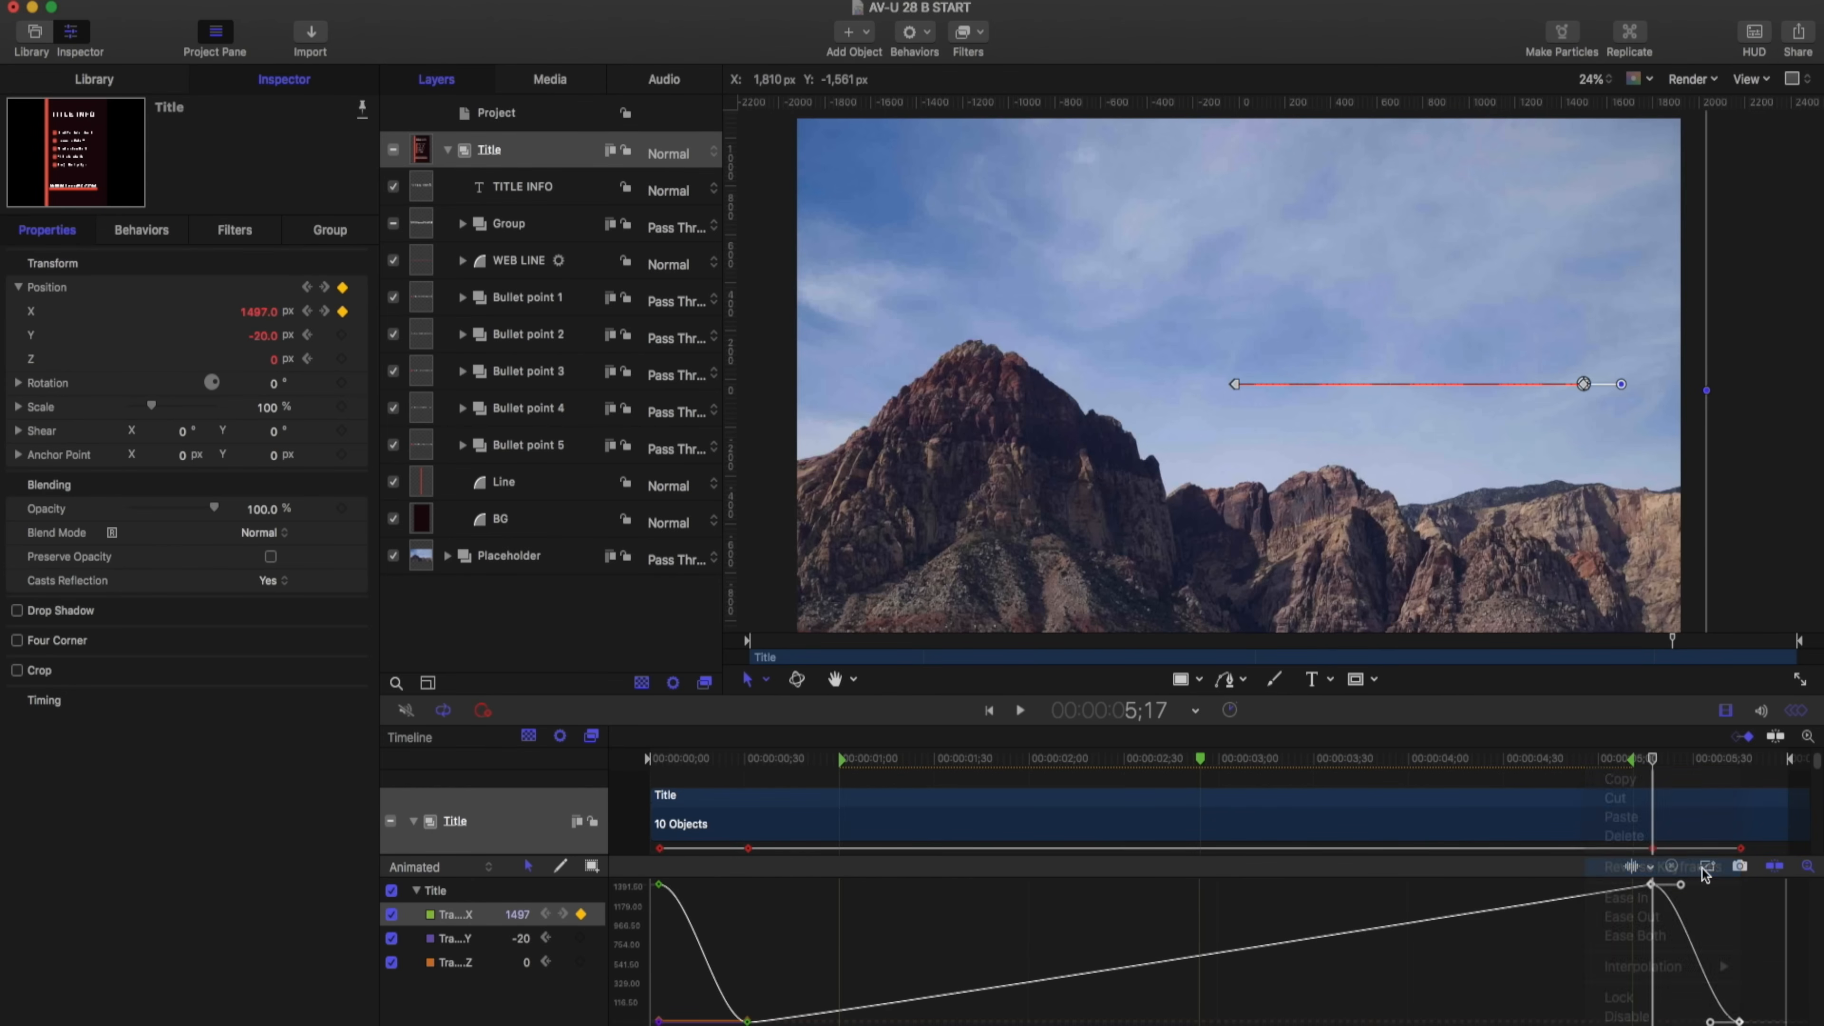
{"action": "key", "text": "space"}
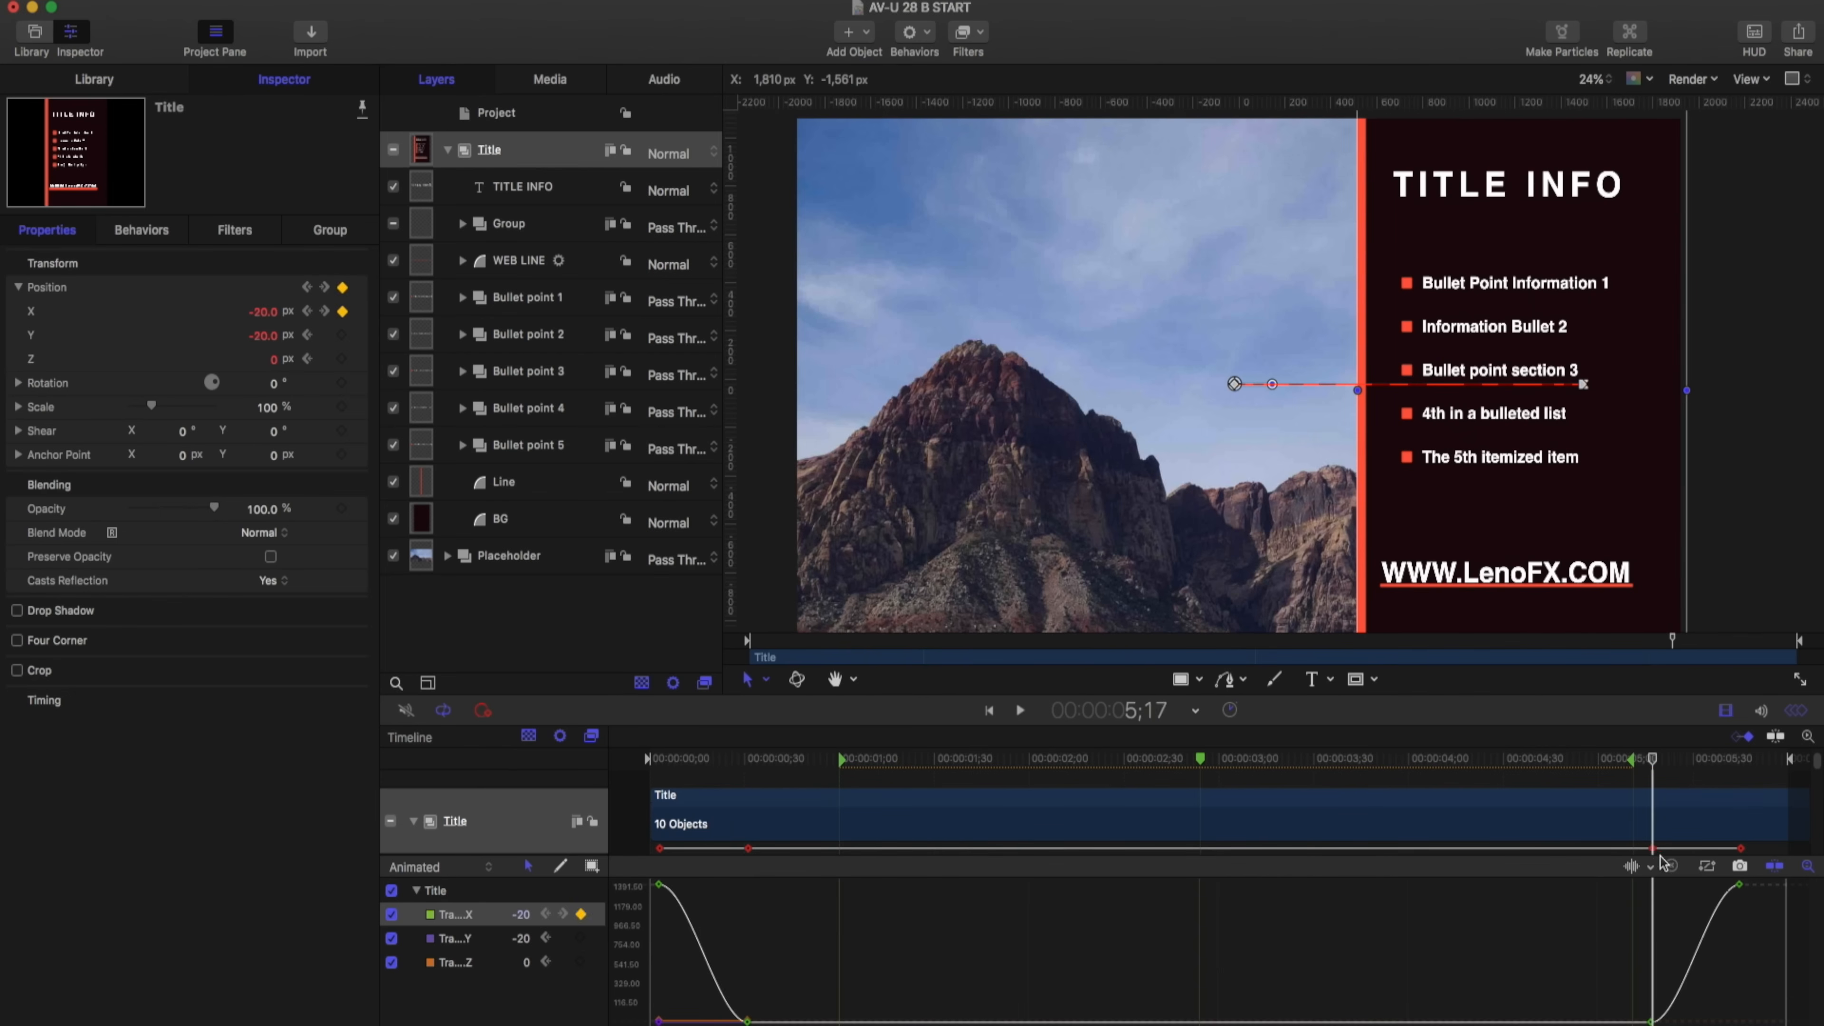
Disable the Title group's Position animation and scrub back to 0;34
{"action": "left_click", "coordinate": [510, 306]}
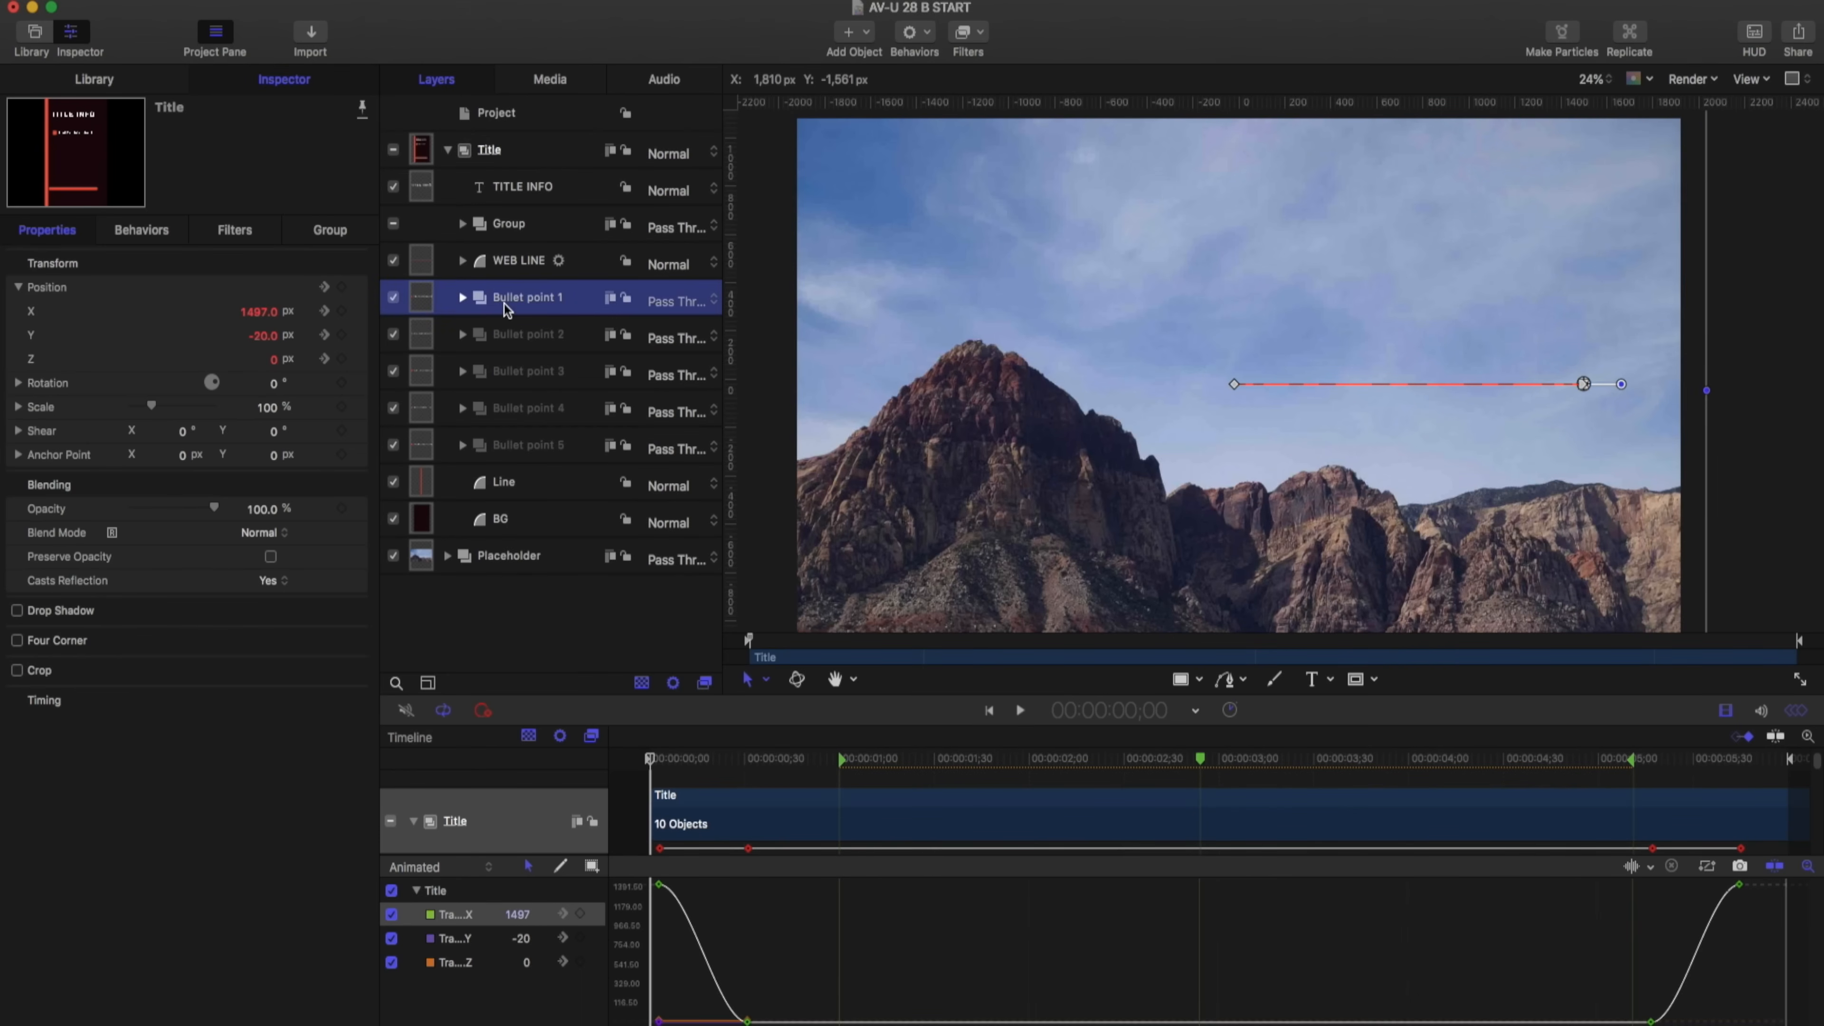
{"action": "left_click_drag", "start_coordinate": [767, 760], "coordinate": [829, 761]}
{"action": "left_click", "coordinate": [495, 153]}
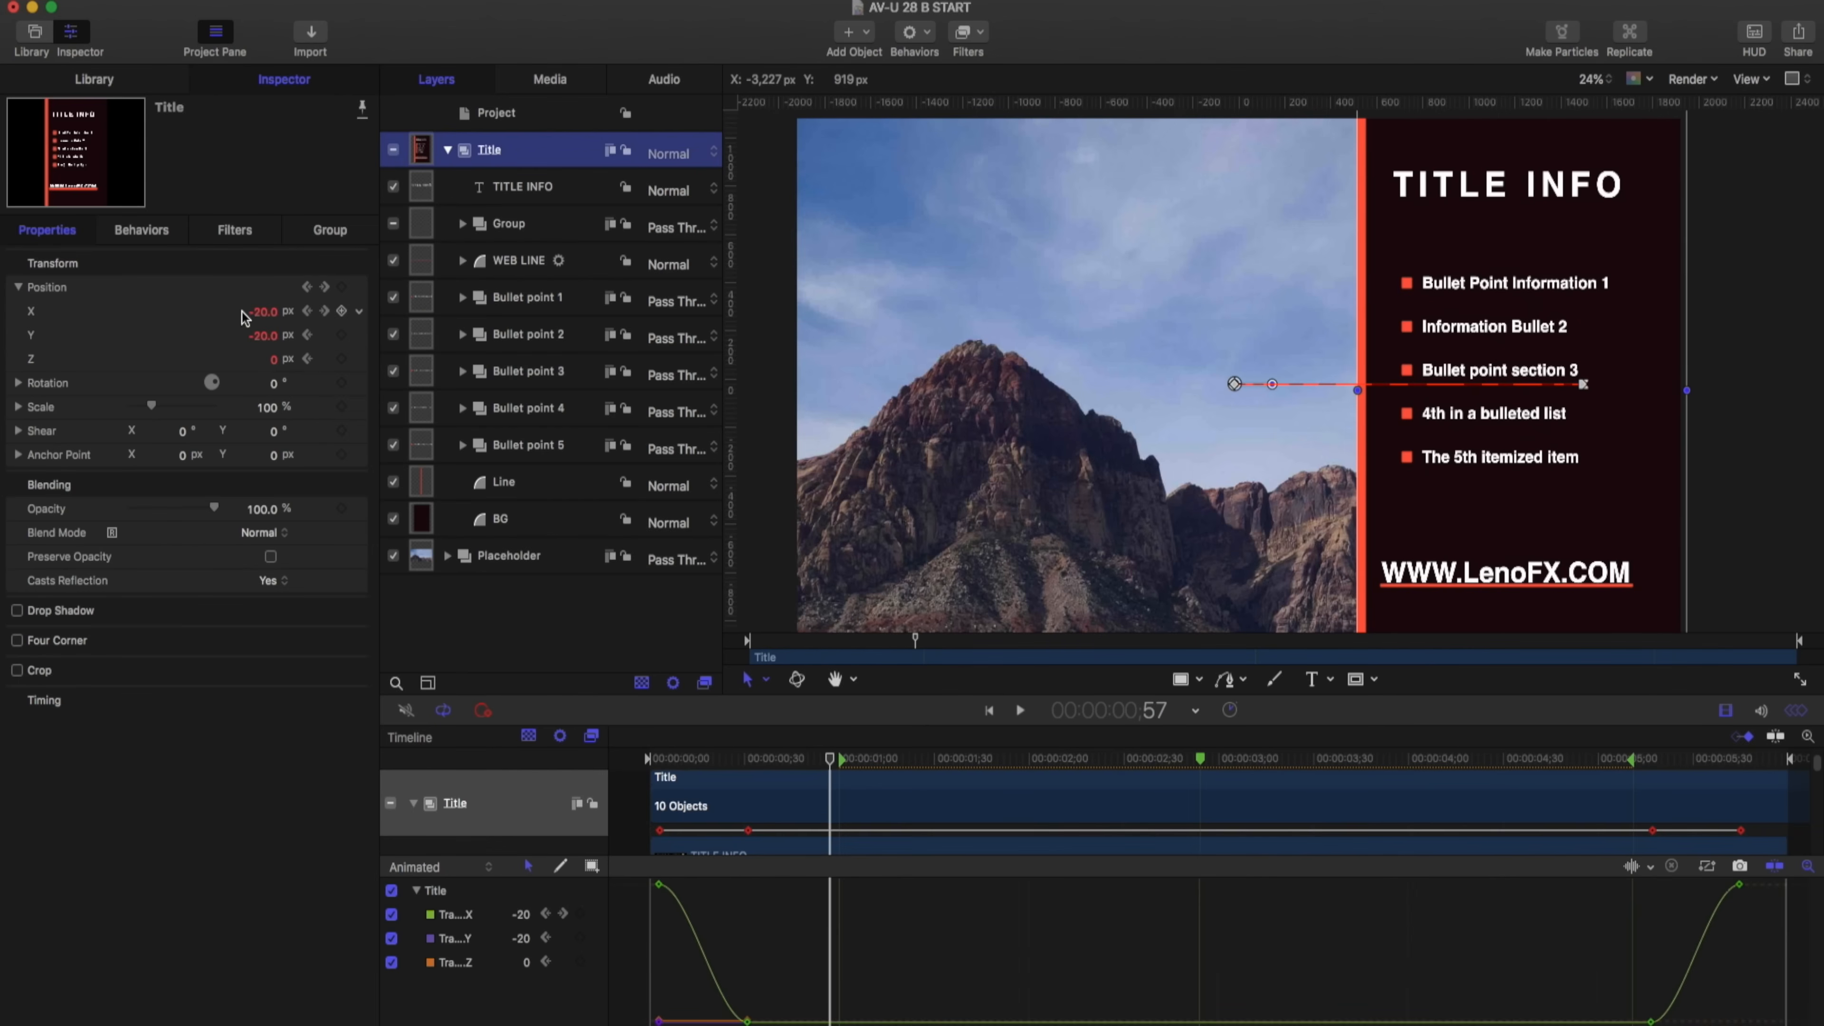
{"action": "left_click", "coordinate": [361, 293]}
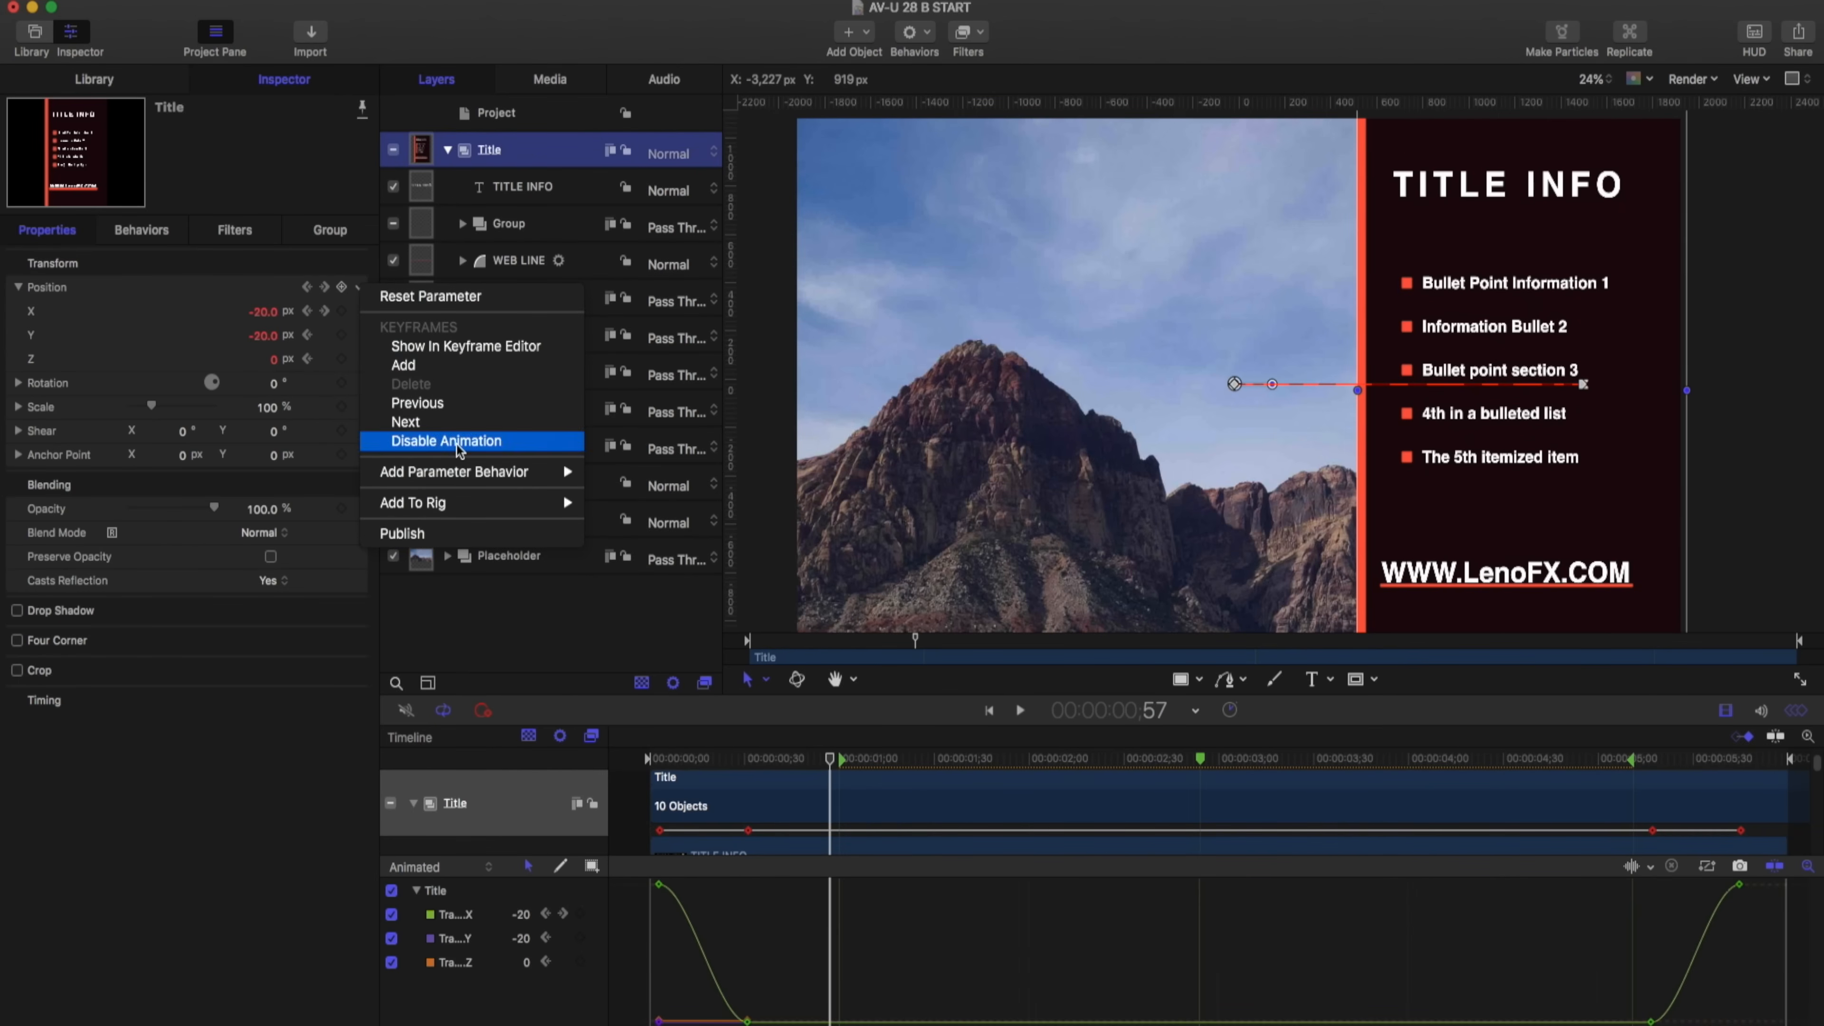
{"action": "left_click", "coordinate": [431, 441]}
{"action": "left_click_drag", "start_coordinate": [826, 761], "coordinate": [757, 759]}
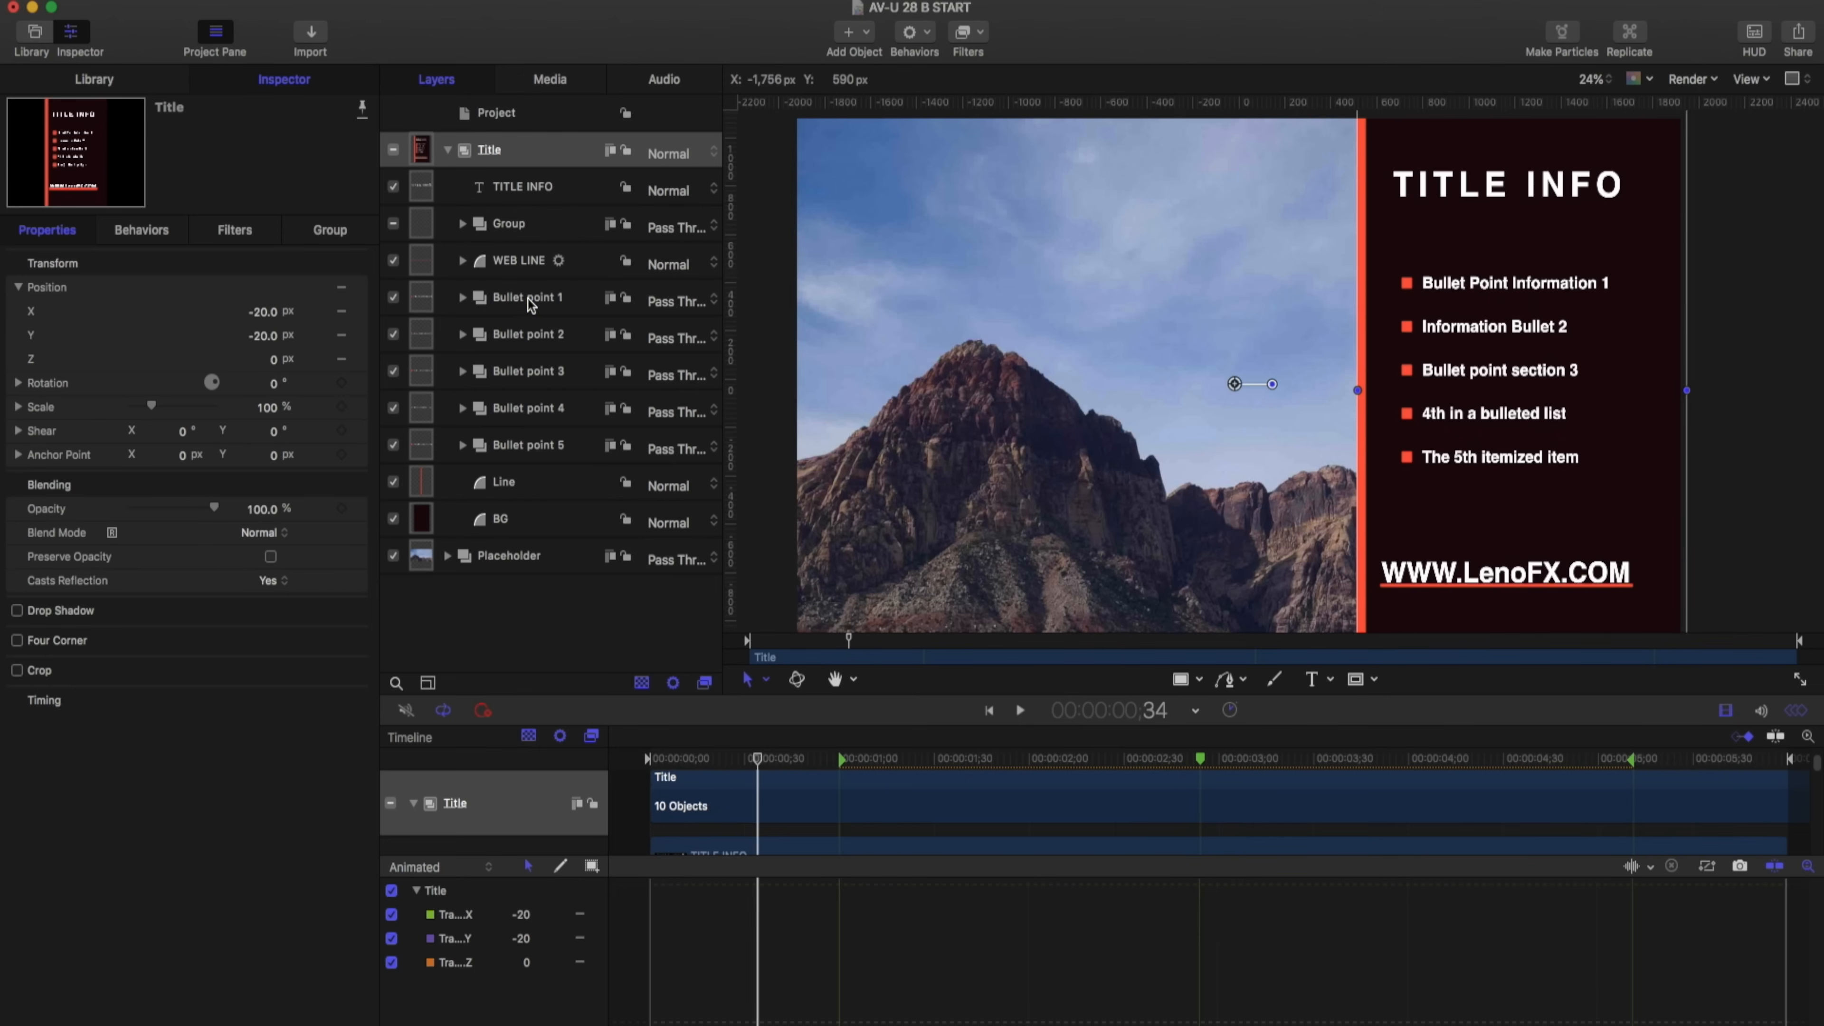
Inspect the text and rectangle layers inside the Bullet point 1 group and the Link behavior on its rectangle
{"action": "left_click", "coordinate": [529, 300]}
{"action": "left_click", "coordinate": [464, 298]}
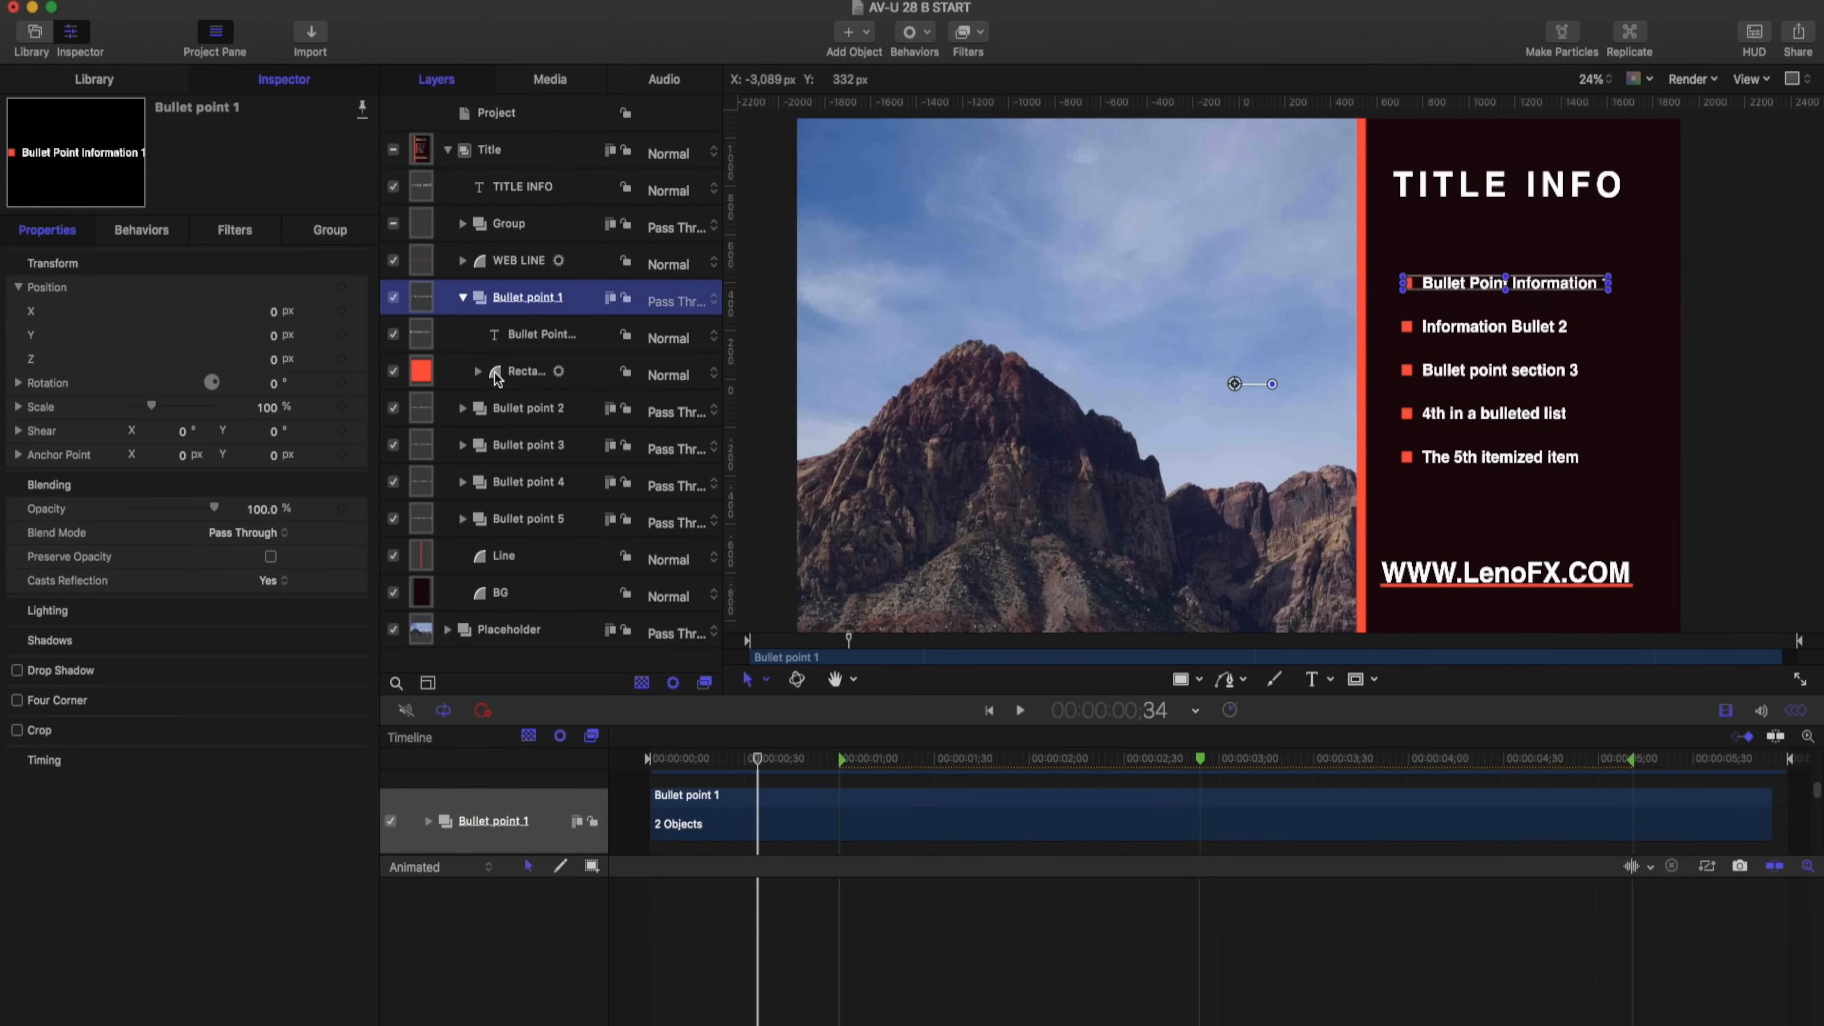
{"action": "left_click", "coordinate": [528, 372]}
{"action": "left_click", "coordinate": [528, 339]}
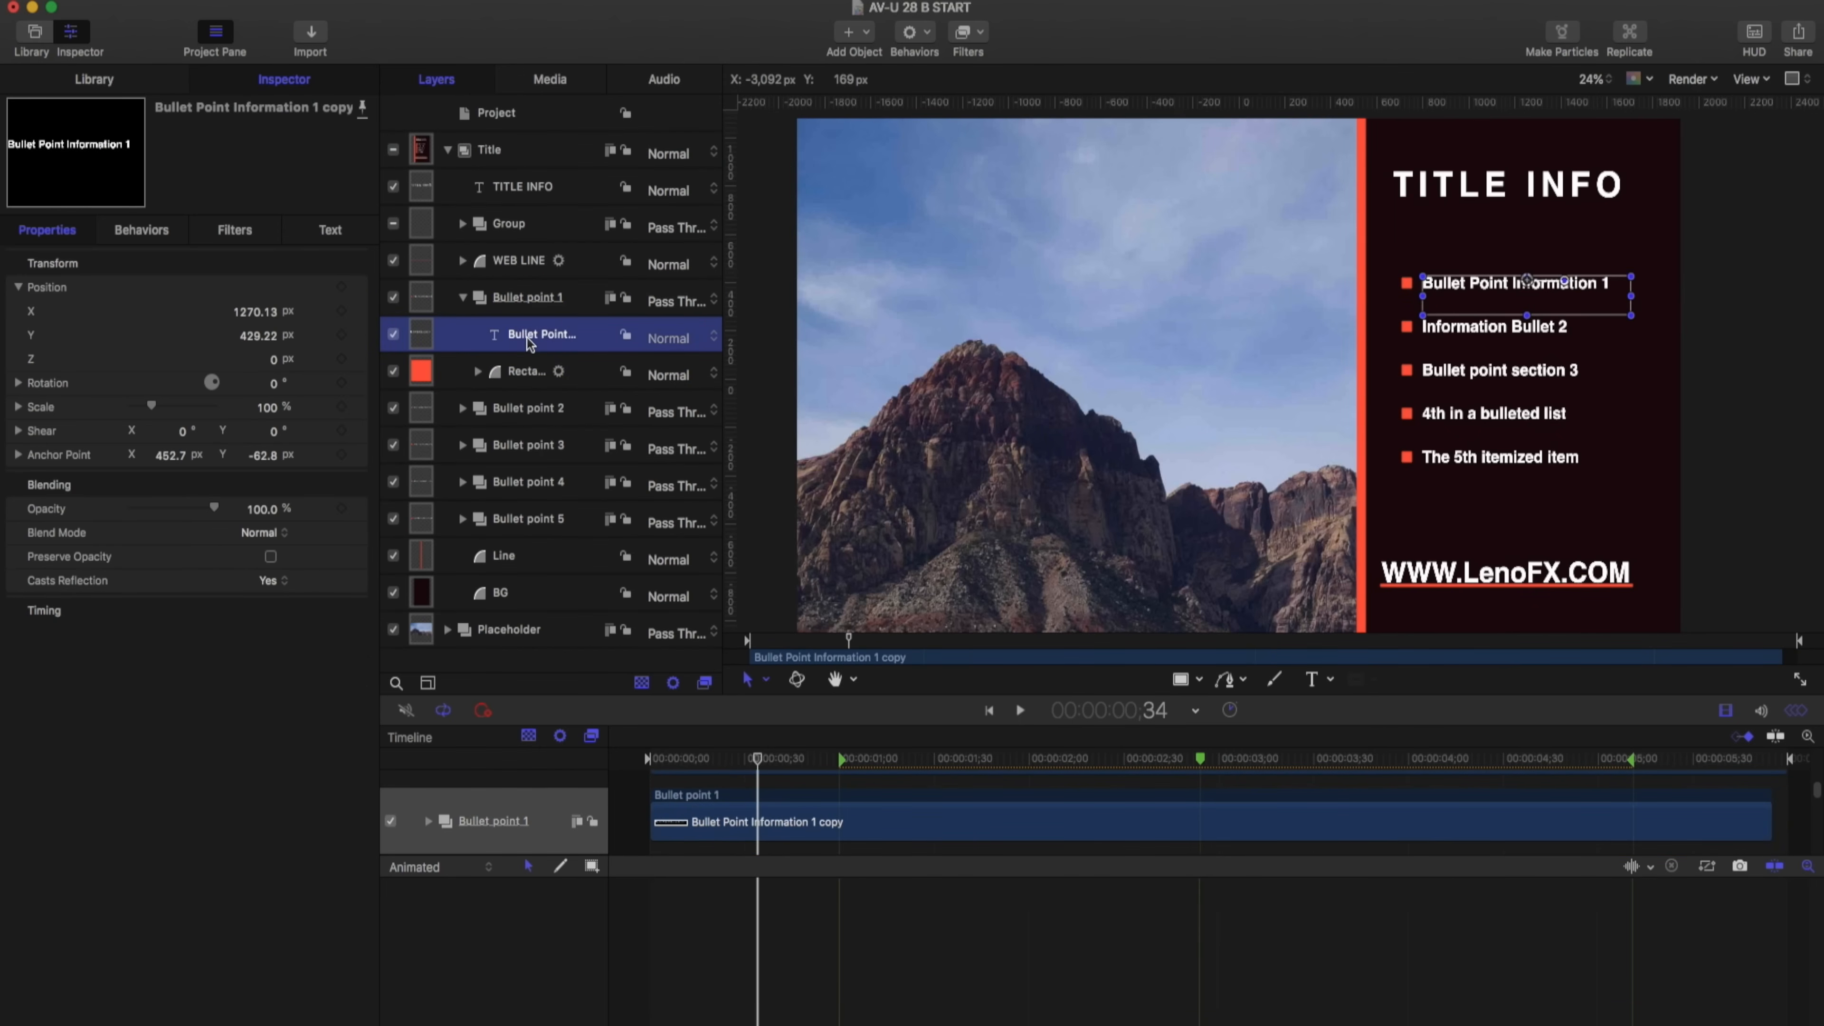
{"action": "left_click", "coordinate": [510, 373]}
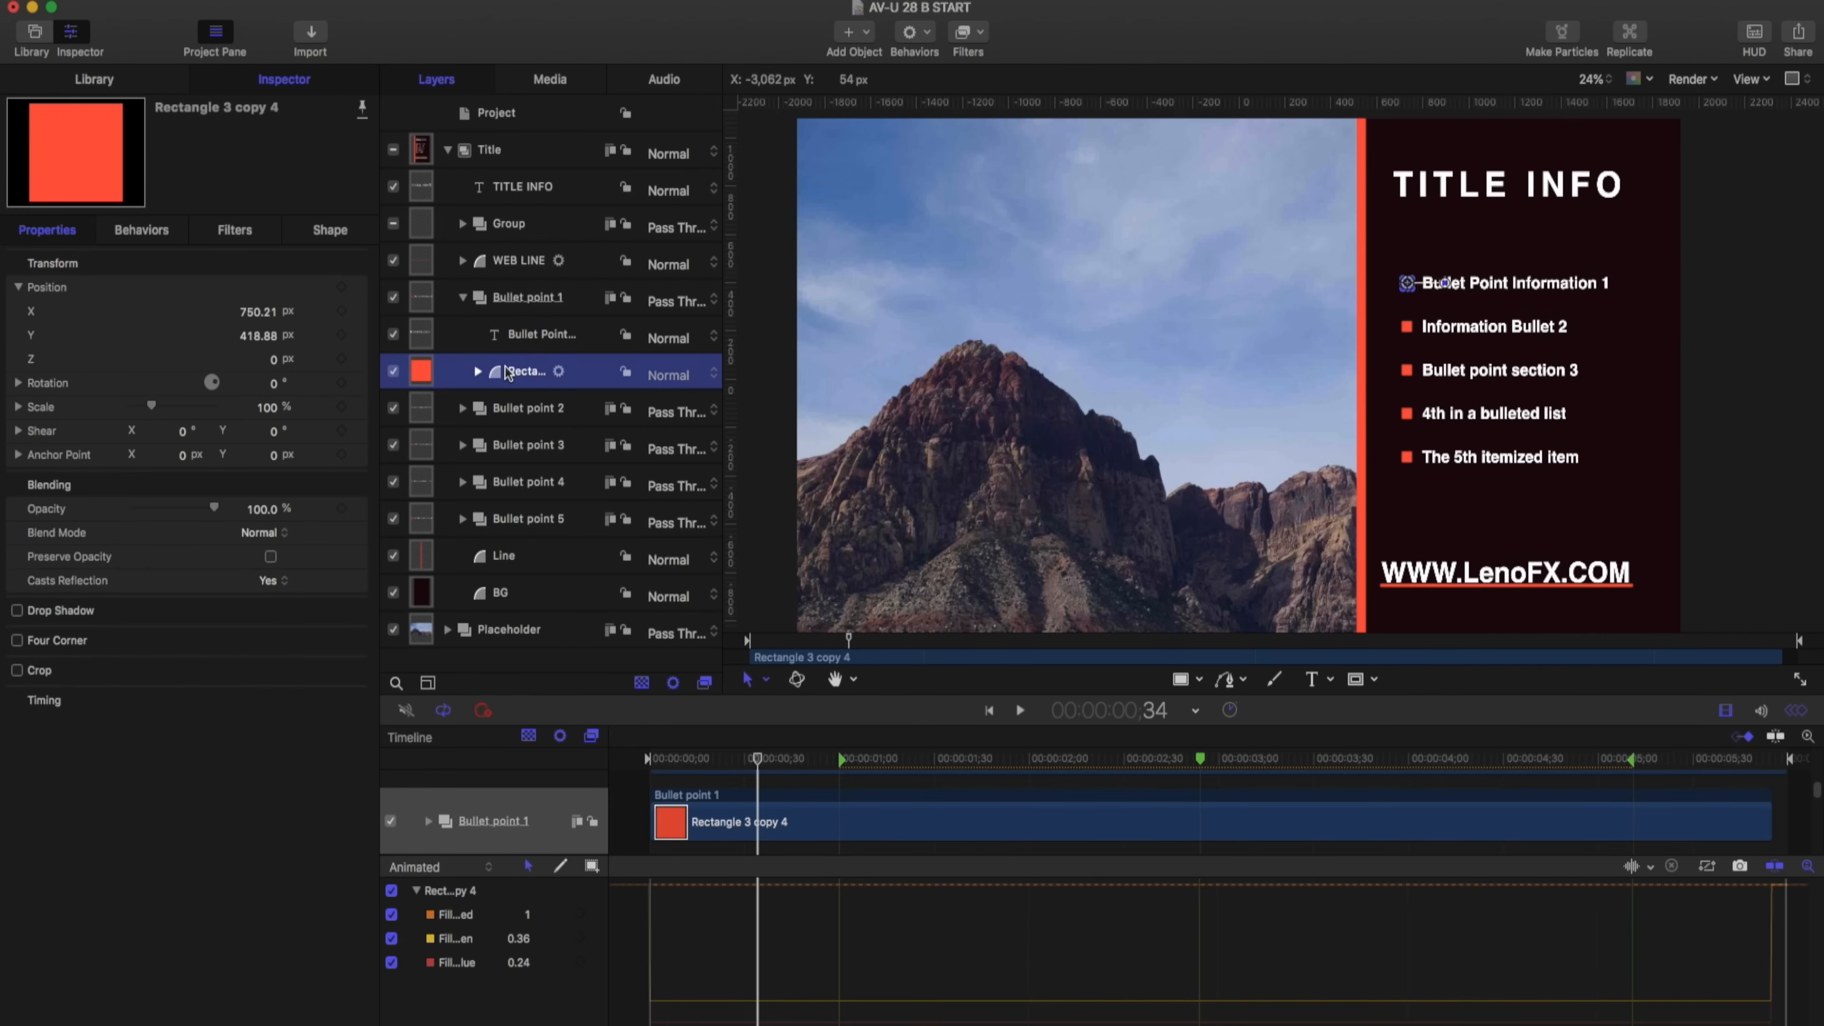
{"action": "left_click", "coordinate": [477, 372]}
{"action": "left_click", "coordinate": [535, 400]}
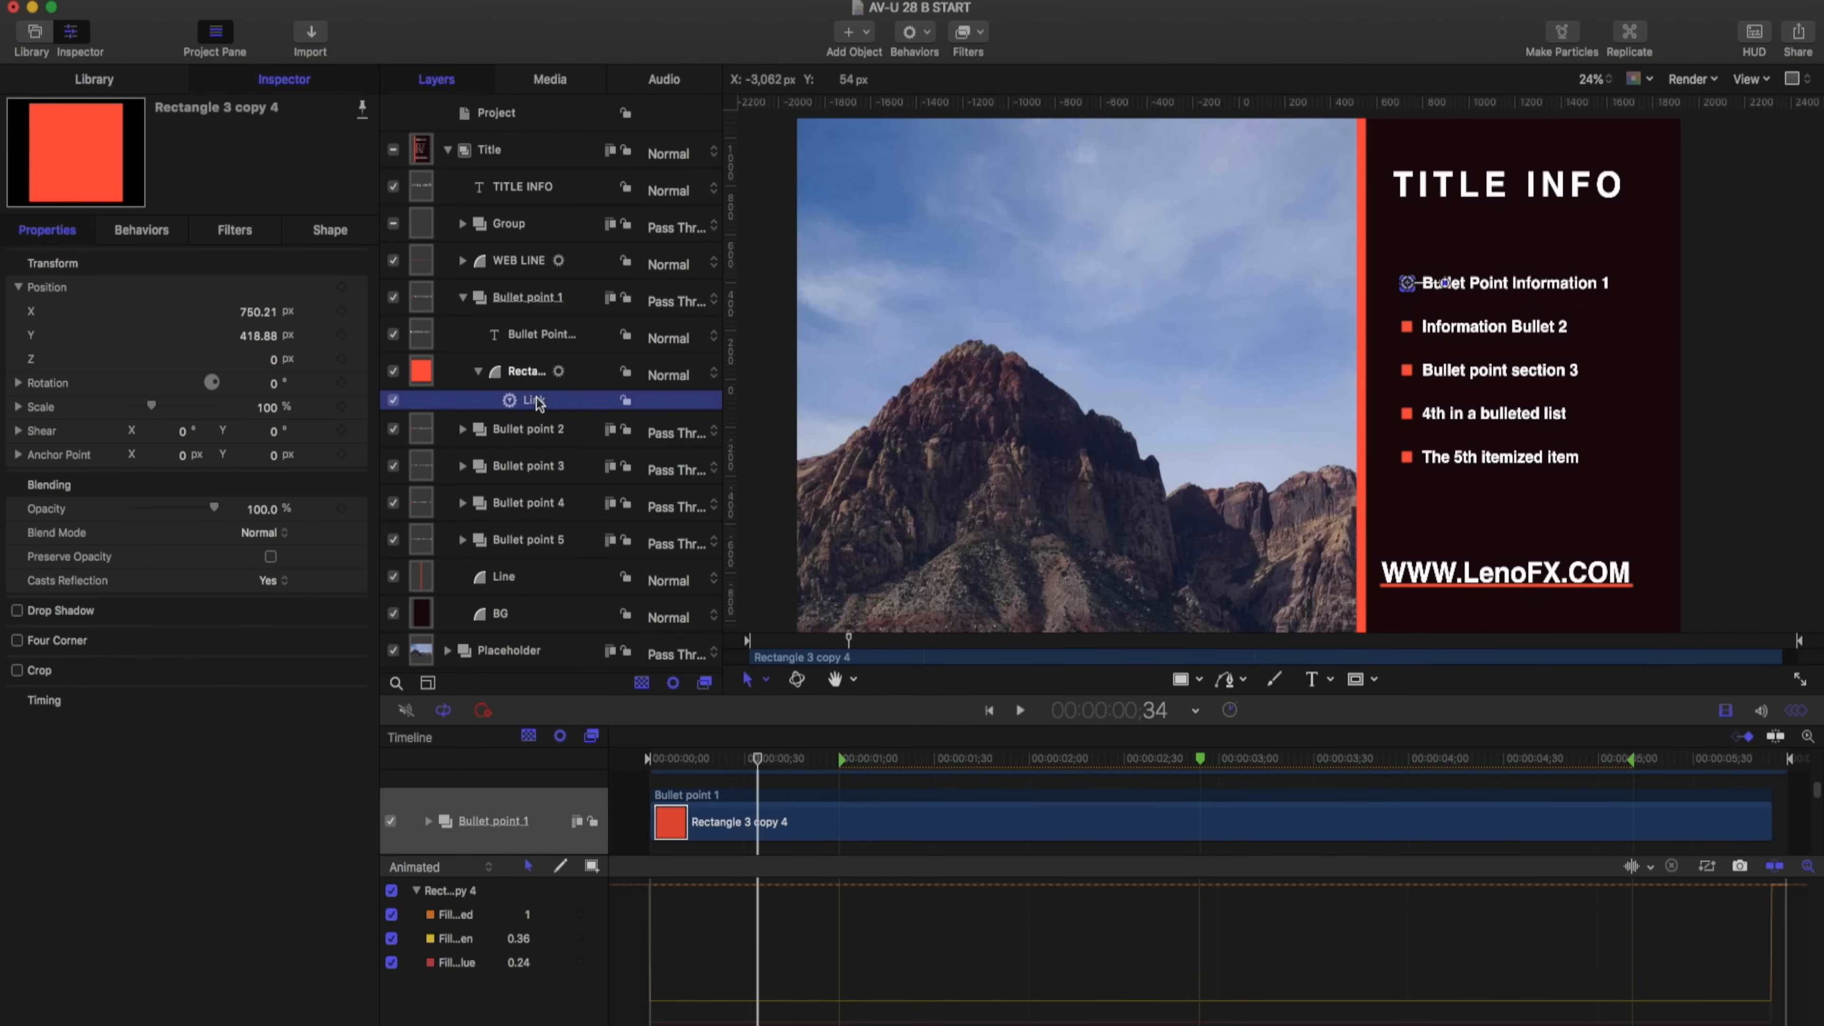
Inspect the Link behavior on the rectangle inside the Bullet point 5 group
{"action": "left_click", "coordinate": [463, 540]}
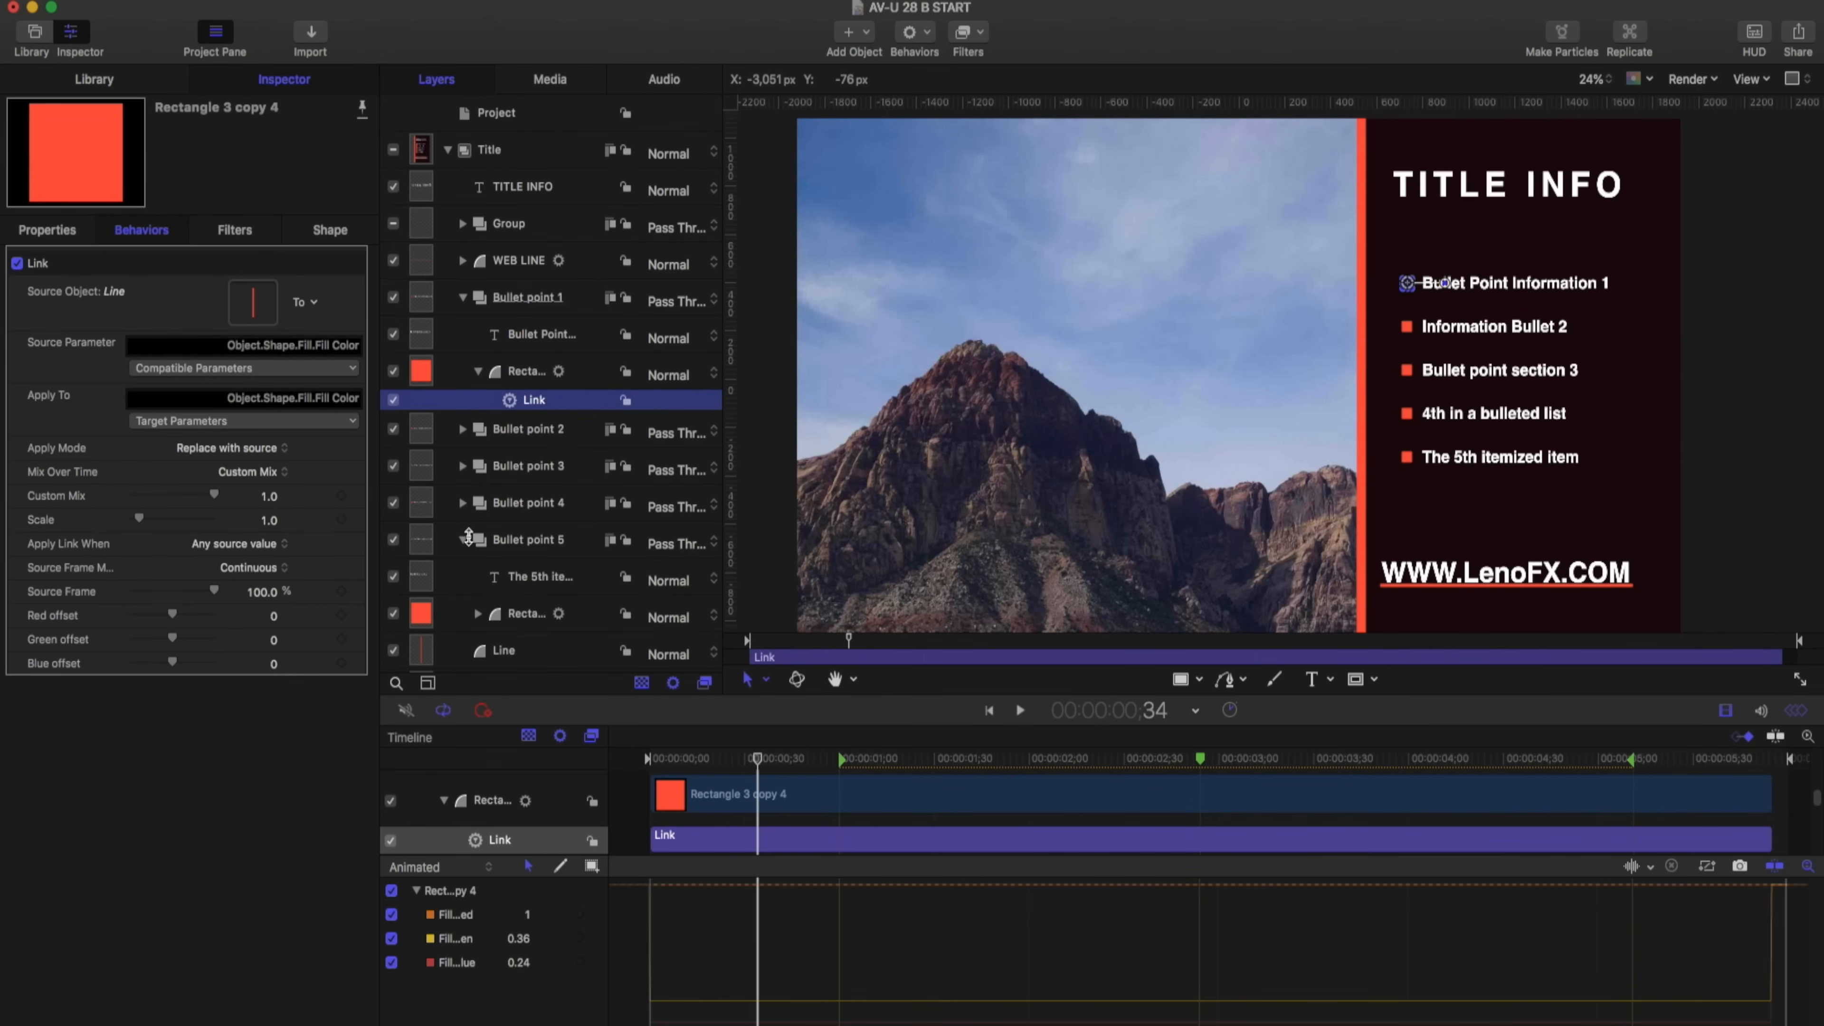
{"action": "left_click", "coordinate": [522, 618]}
{"action": "left_click", "coordinate": [479, 614]}
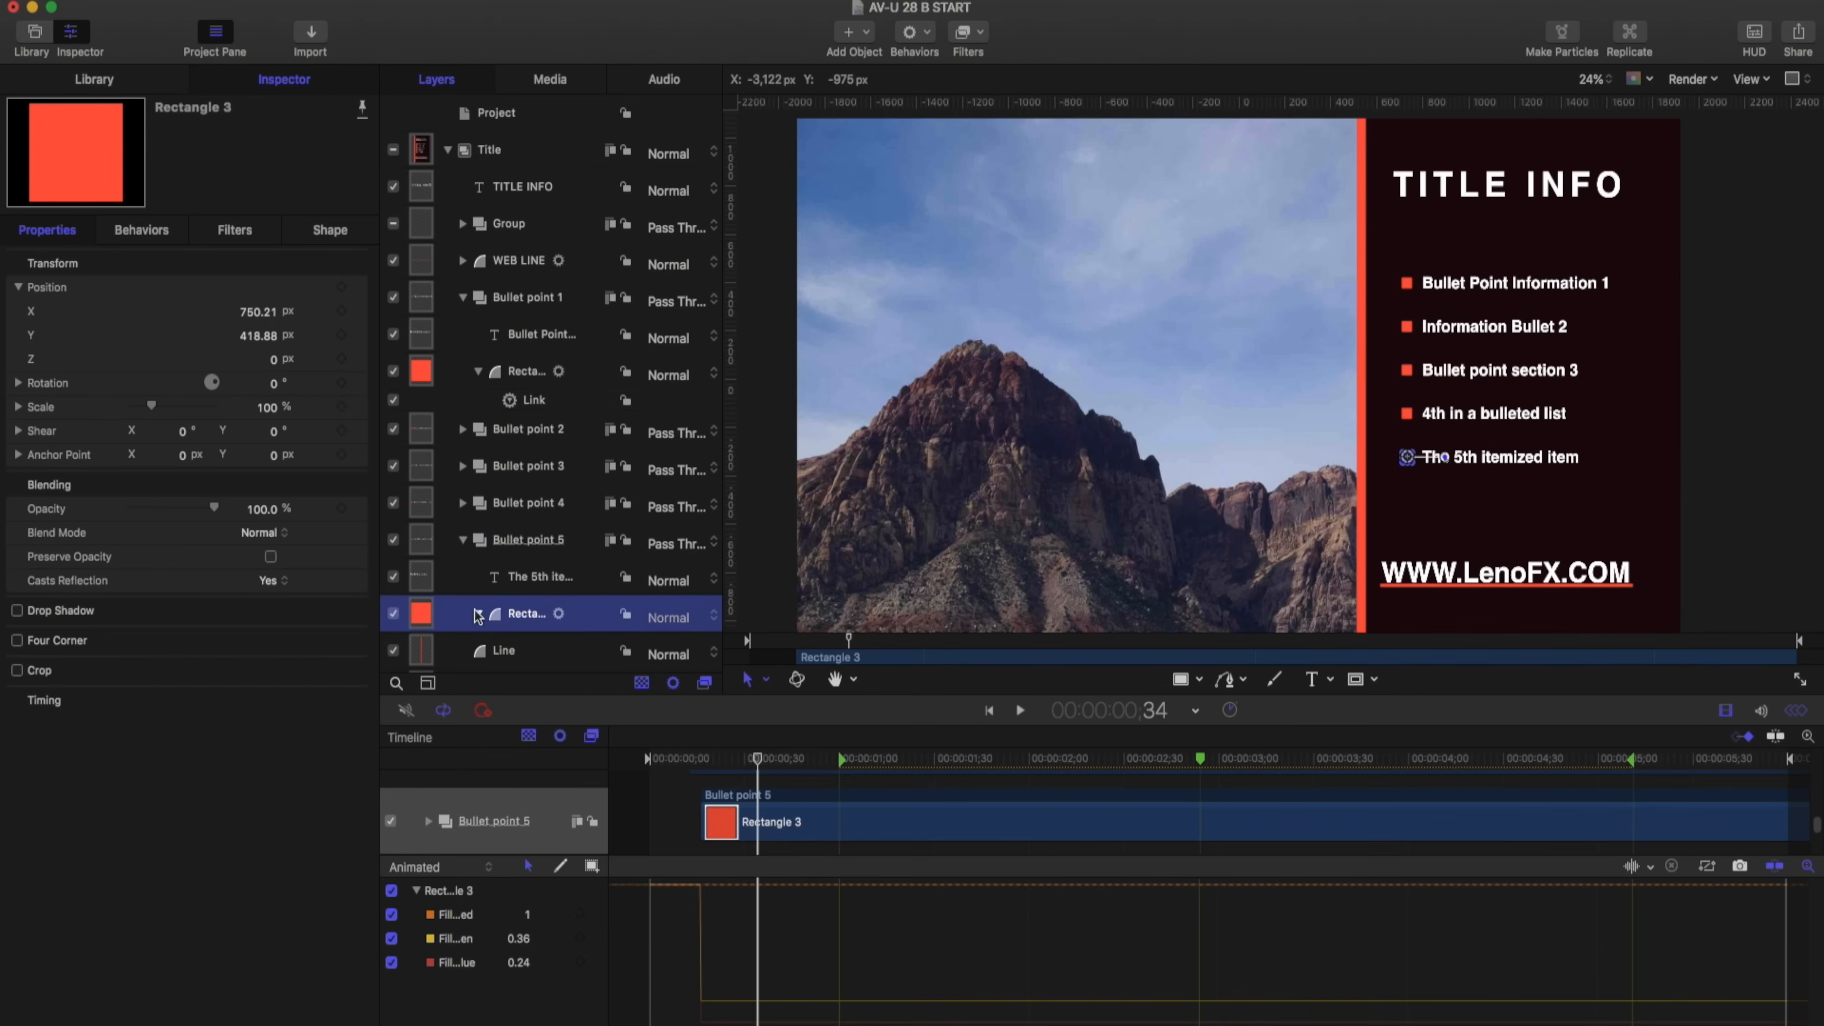
{"action": "scroll", "coordinate": [503, 629], "scroll_direction": "down", "scroll_amount": 1}
{"action": "left_click", "coordinate": [525, 624]}
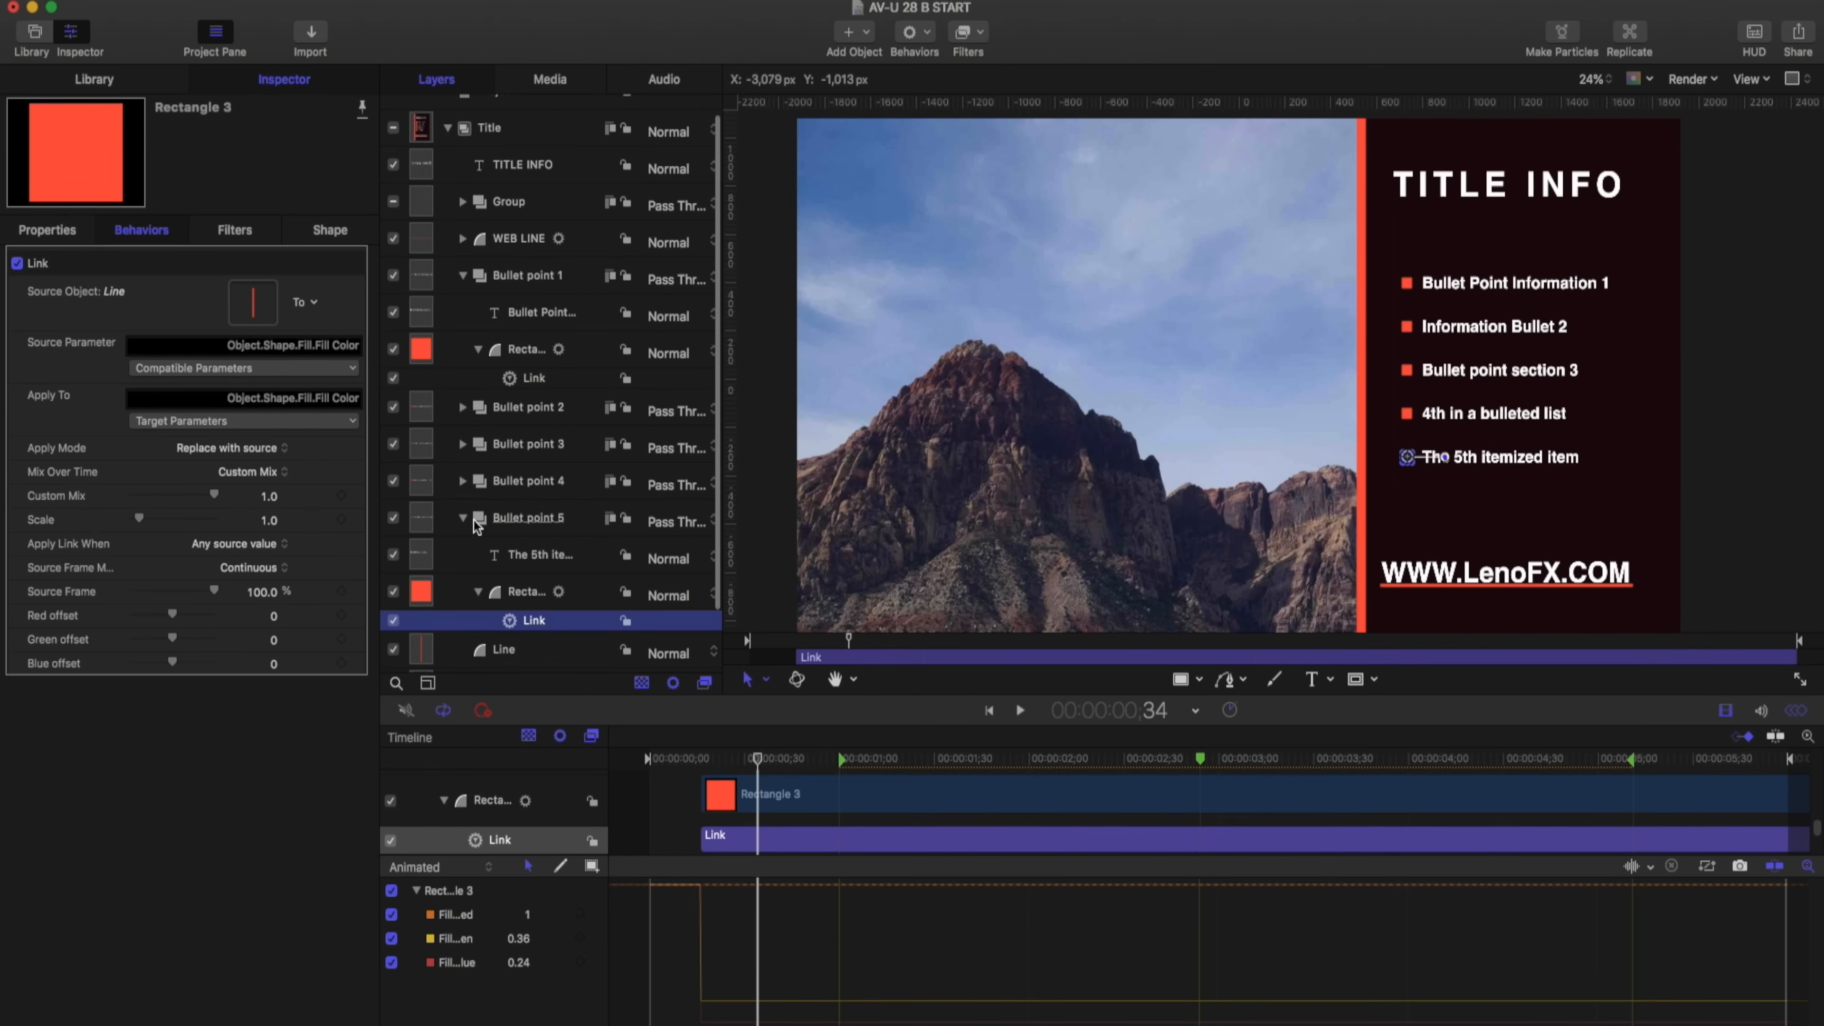
Examine the layers of Bullet points 2 to 4, the Link on the fourth bullet's rectangle and the source Line's fill color
{"action": "left_click", "coordinate": [463, 408]}
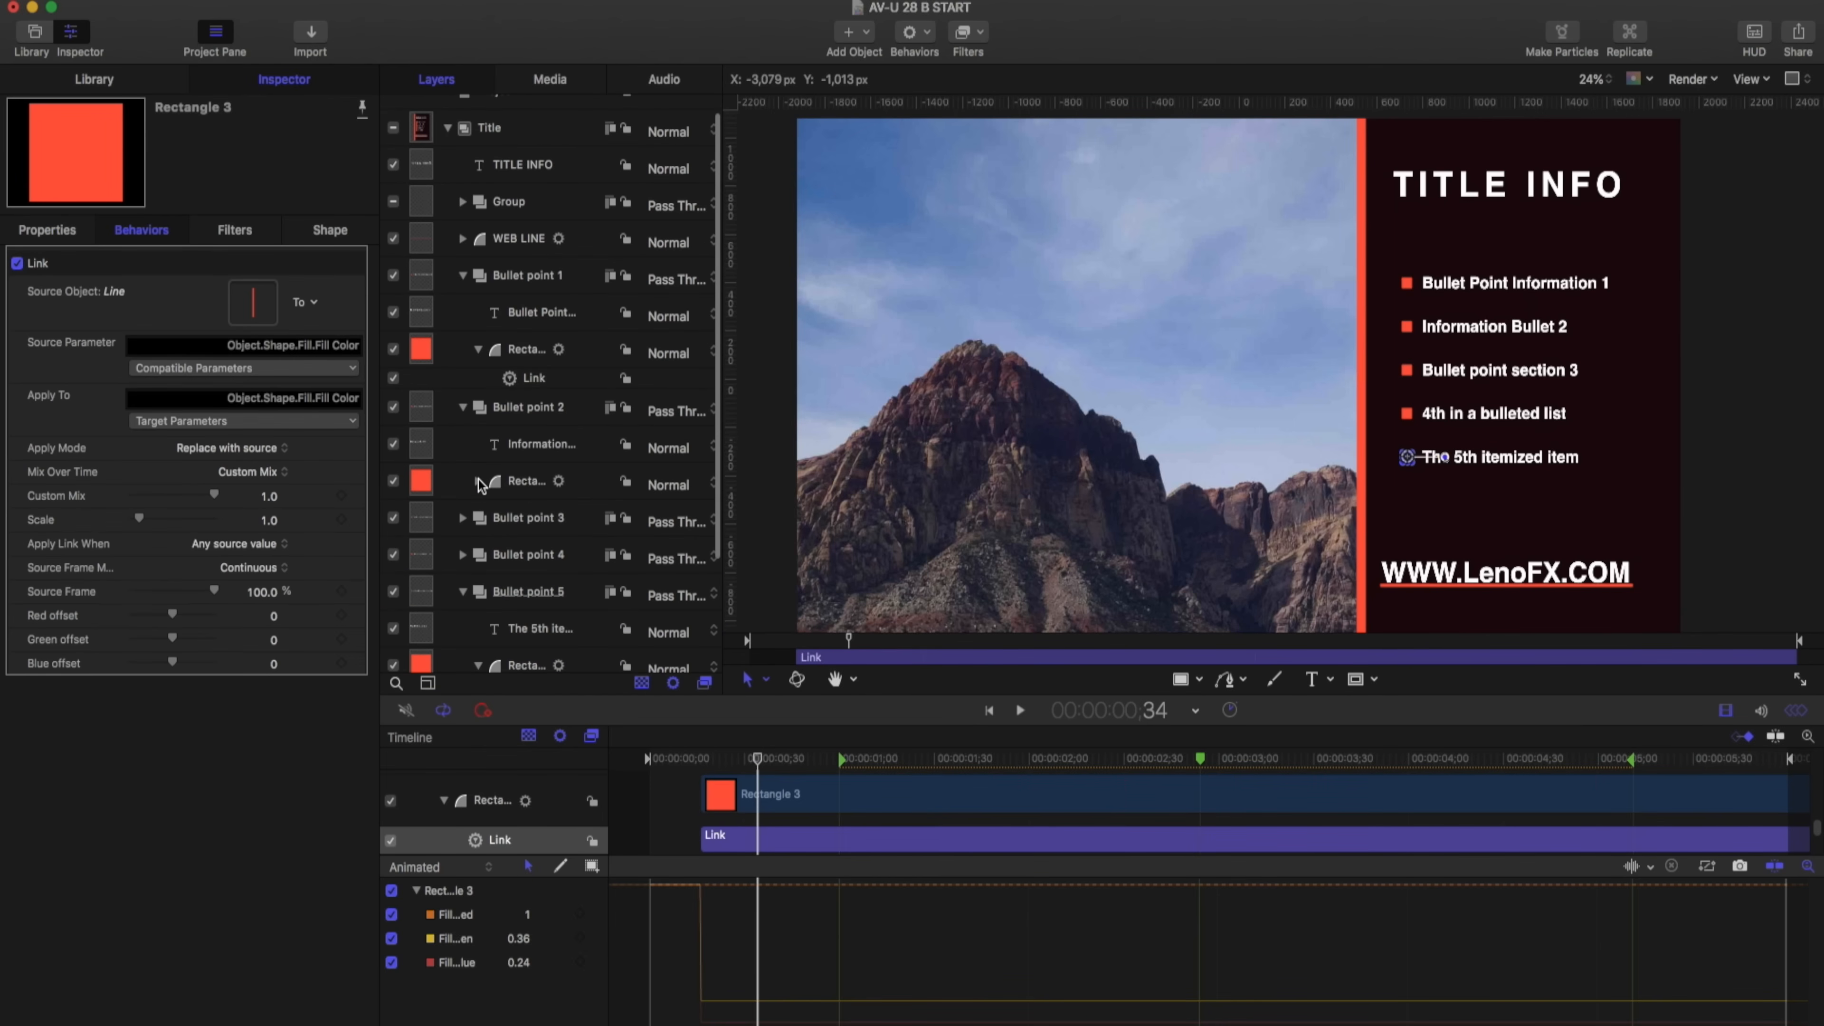
{"action": "left_click", "coordinate": [478, 482]}
{"action": "scroll", "coordinate": [435, 500], "scroll_direction": "down", "scroll_amount": 2}
{"action": "left_click", "coordinate": [461, 486]}
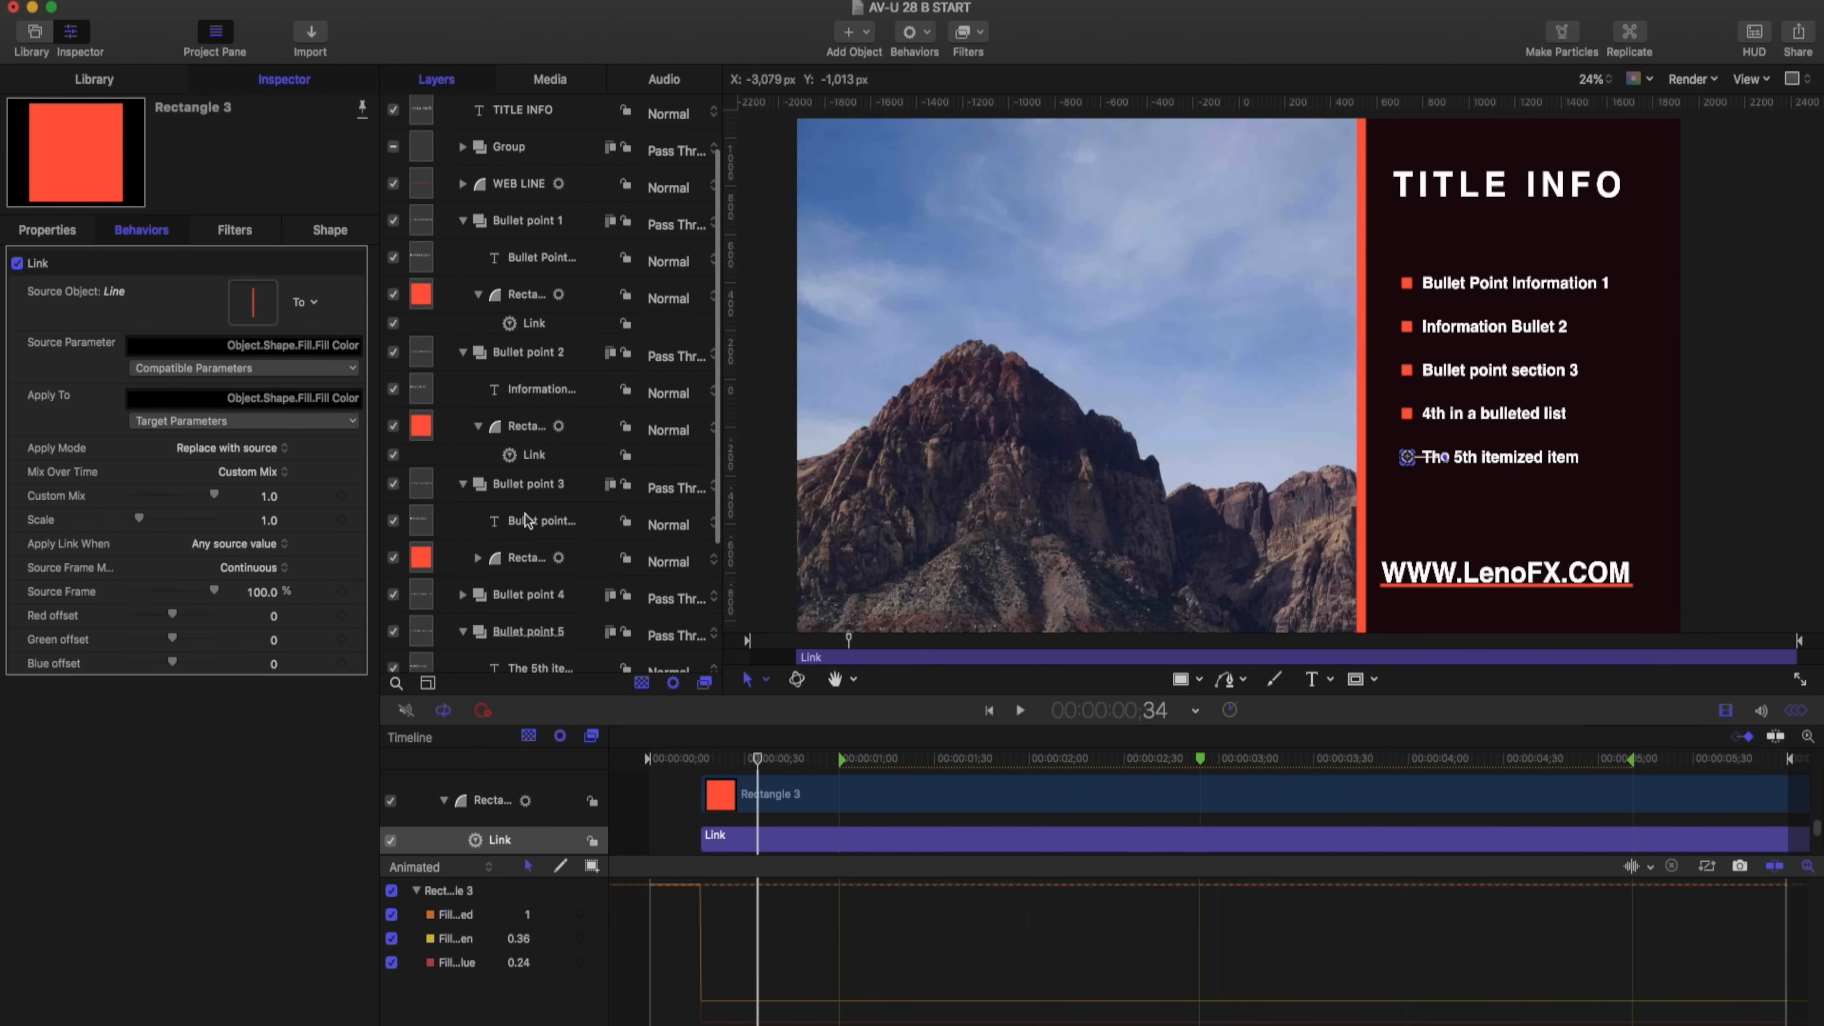
{"action": "scroll", "coordinate": [502, 552], "scroll_direction": "down", "scroll_amount": 6}
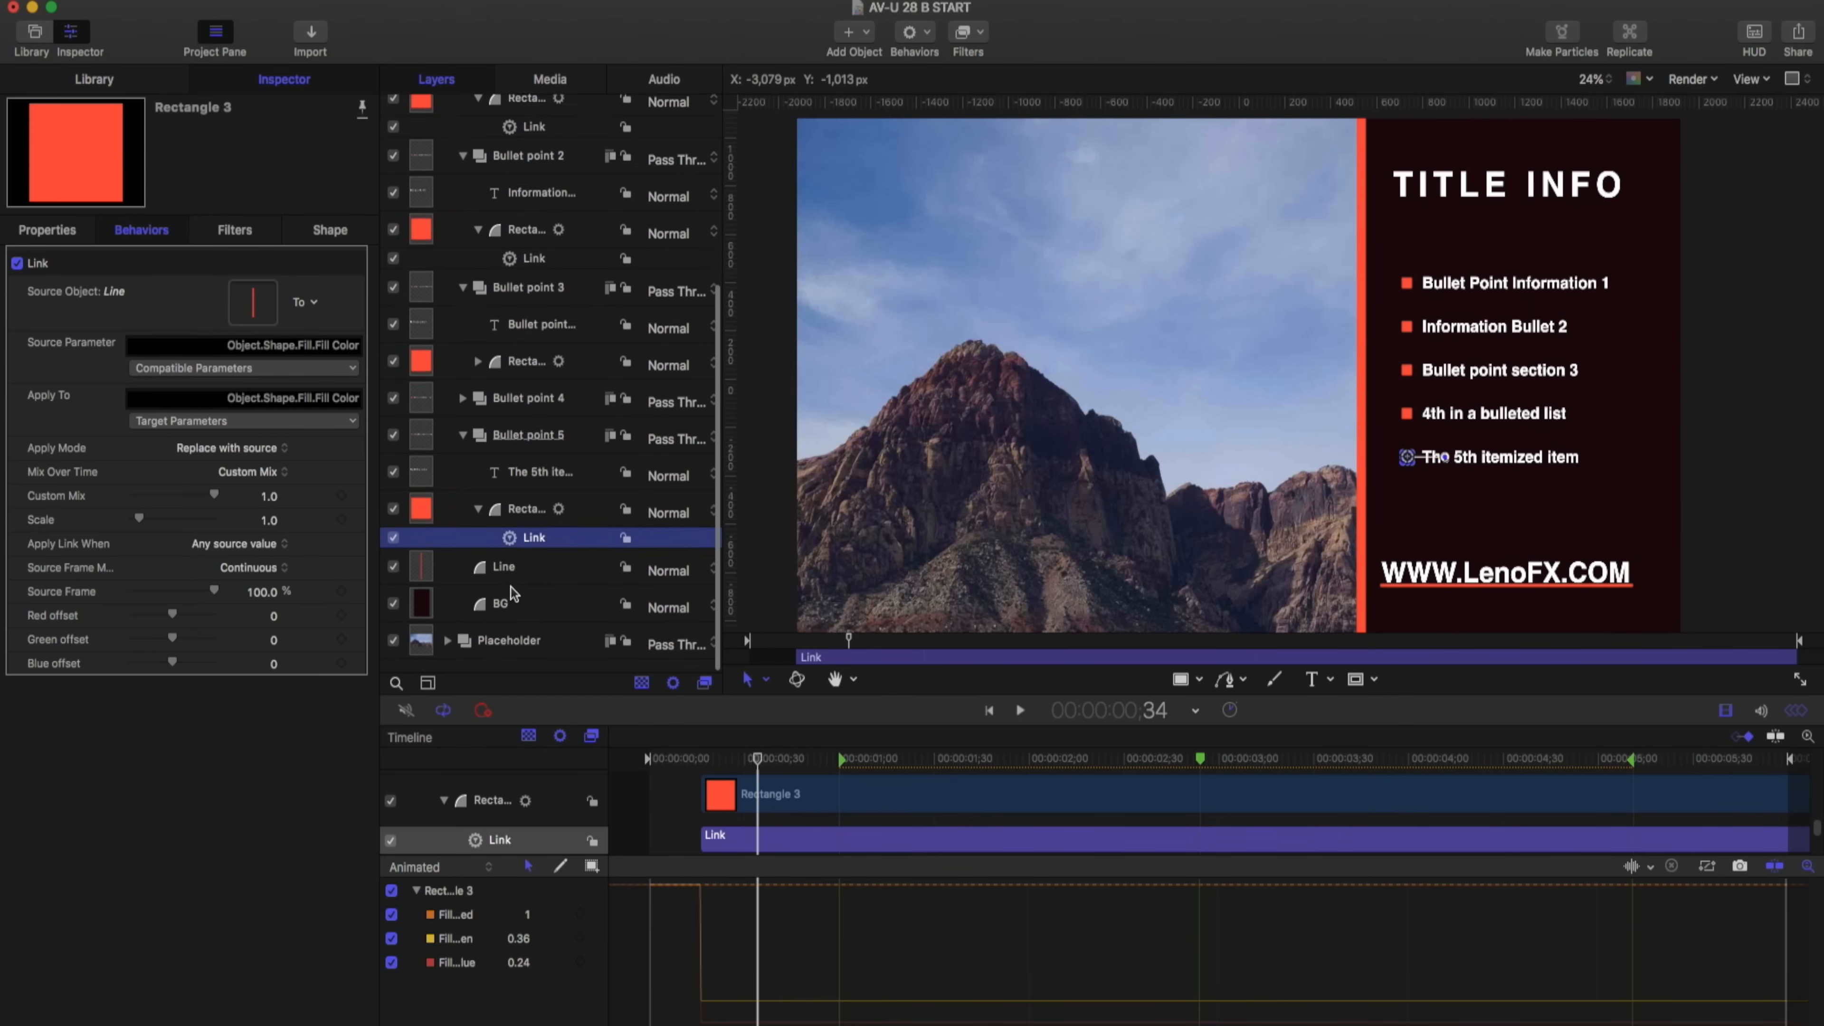
{"action": "left_click", "coordinate": [502, 579]}
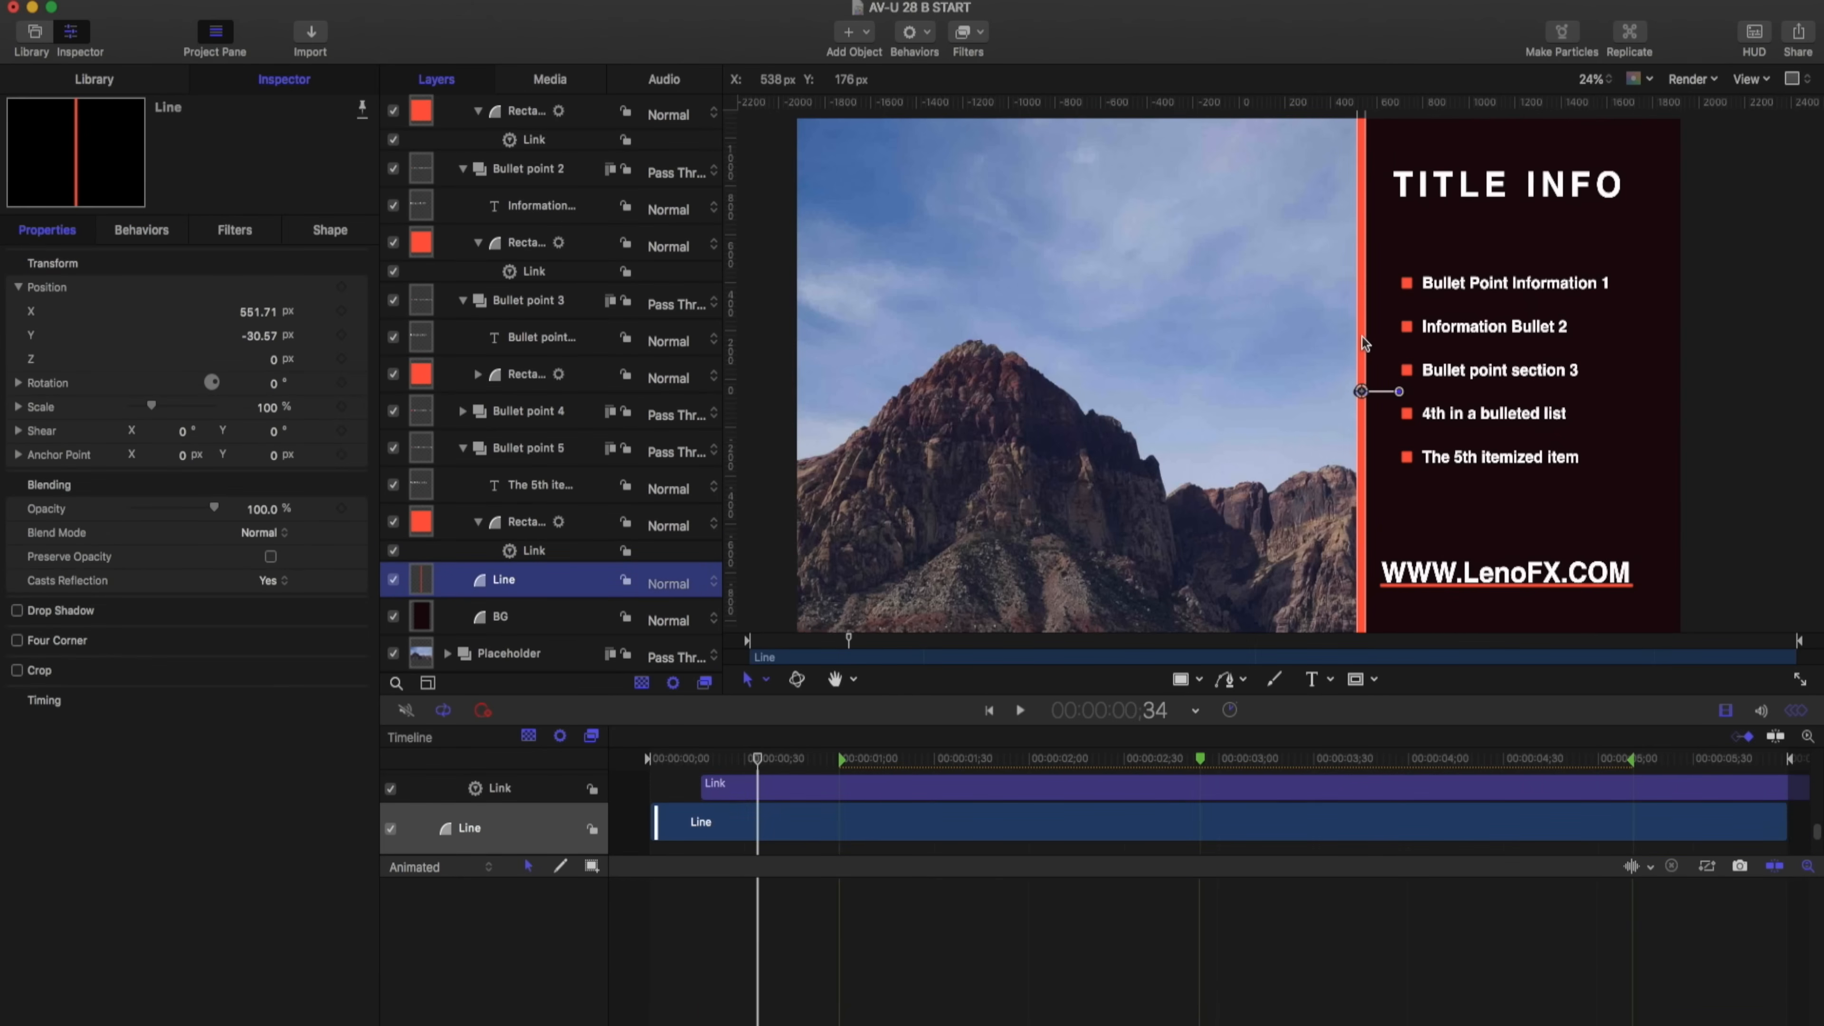
{"action": "left_click", "coordinate": [1406, 413]}
{"action": "left_click", "coordinate": [528, 517]}
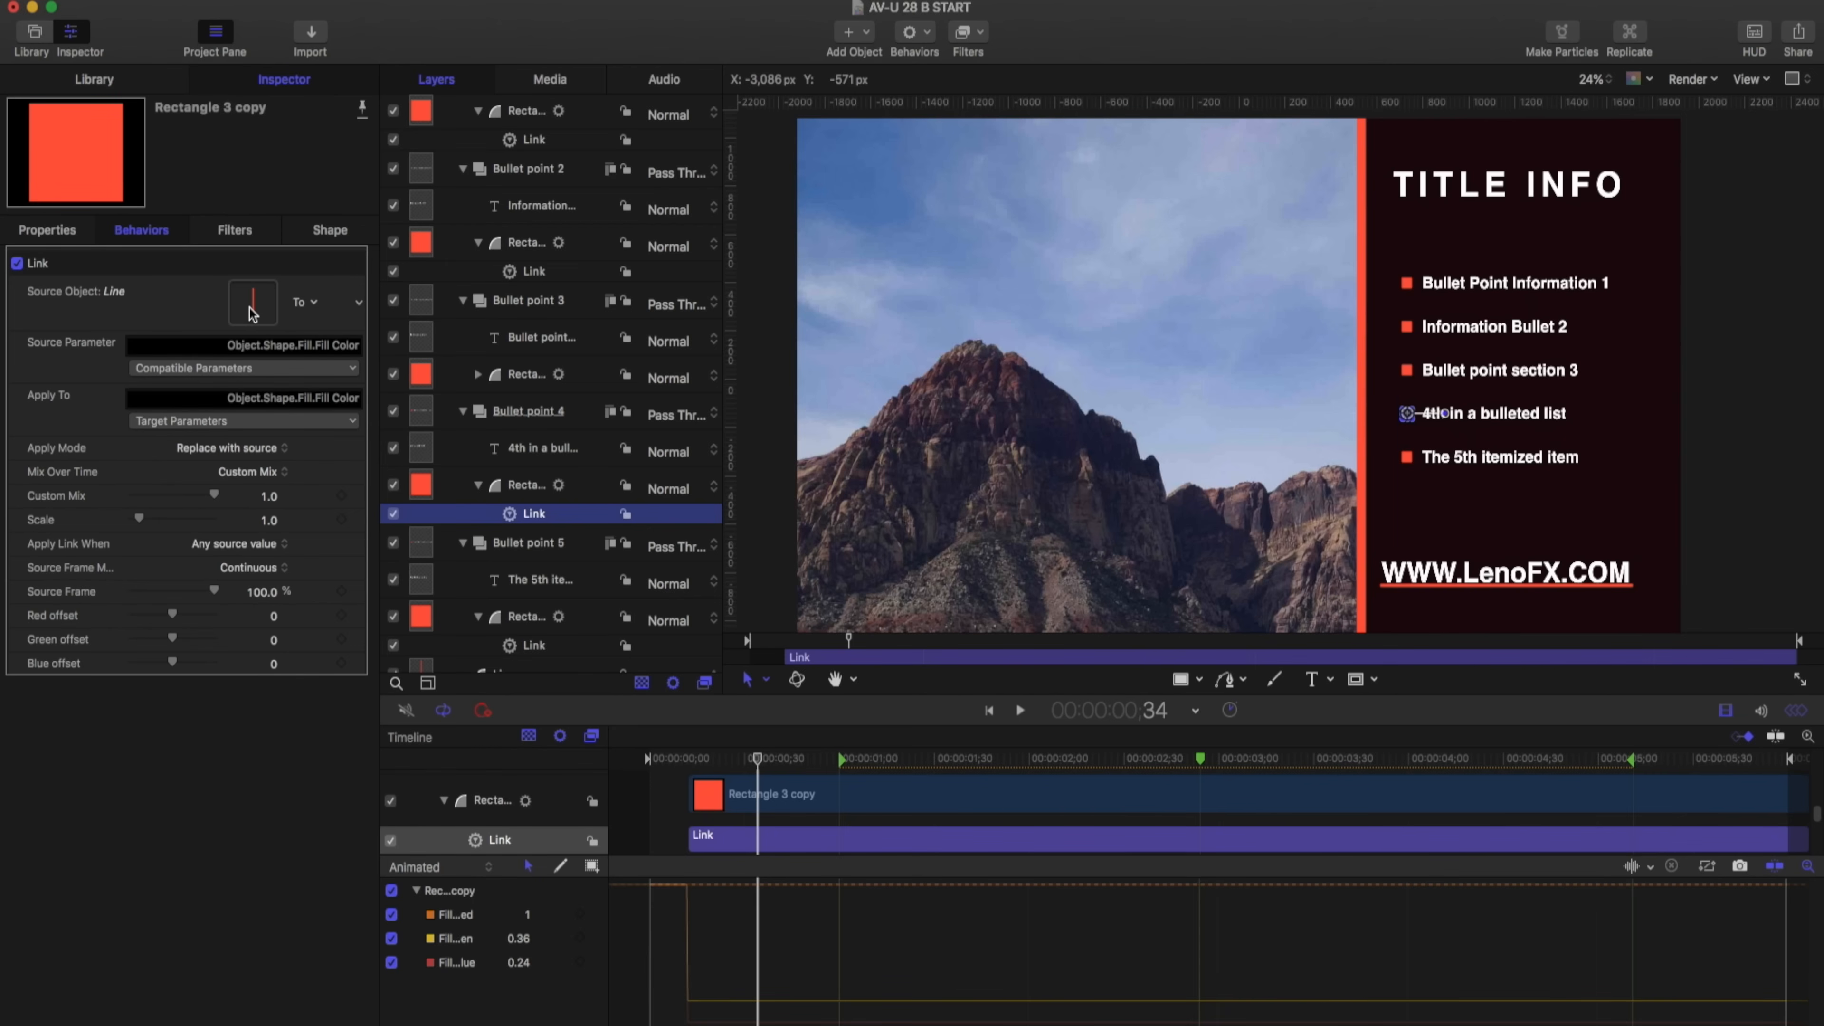
{"action": "scroll", "coordinate": [537, 587], "scroll_direction": "down", "scroll_amount": 3}
{"action": "left_click", "coordinate": [523, 580]}
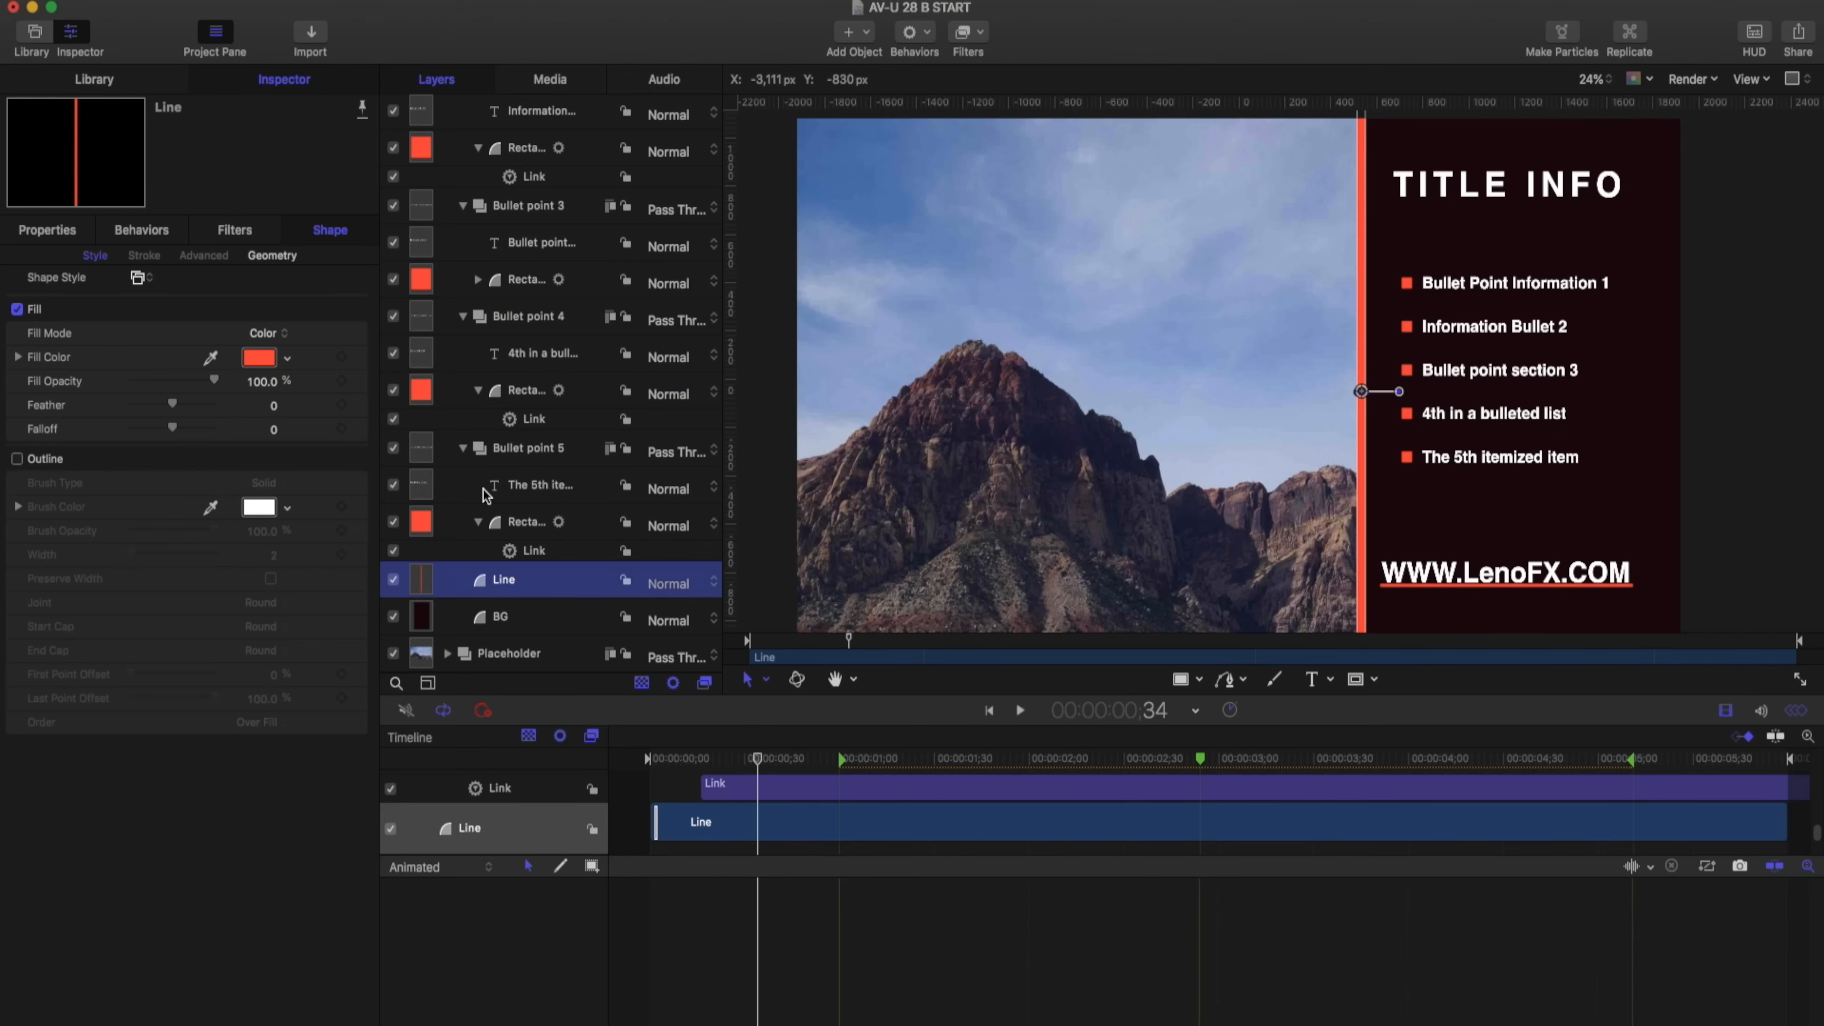
Collapse the expanded bullet point groups in the layer list
{"action": "left_click", "coordinate": [463, 447]}
{"action": "left_click", "coordinate": [463, 410]}
{"action": "left_click", "coordinate": [464, 402]}
{"action": "left_click", "coordinate": [463, 338]}
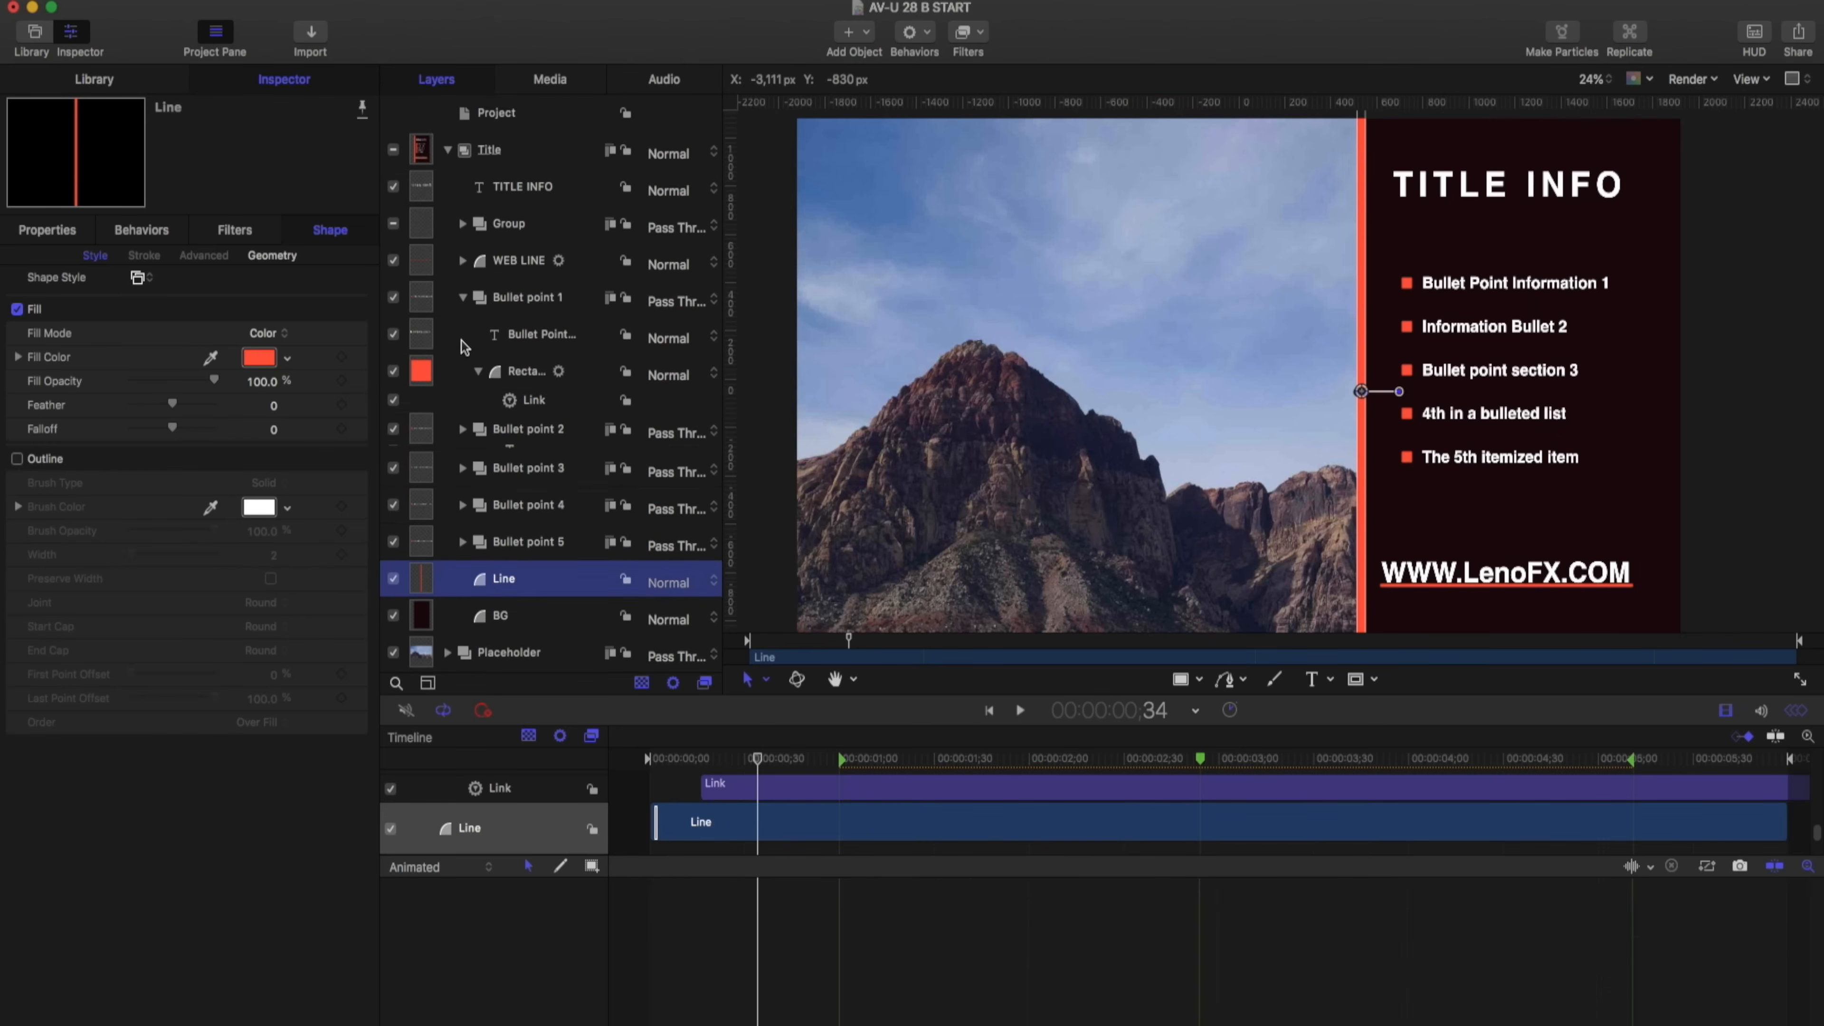
{"action": "left_click", "coordinate": [461, 297]}
Apply the Move behavior from the Basic Motion behaviors to the Bullet point 1 group and check it around 0;33
{"action": "left_click", "coordinate": [527, 300]}
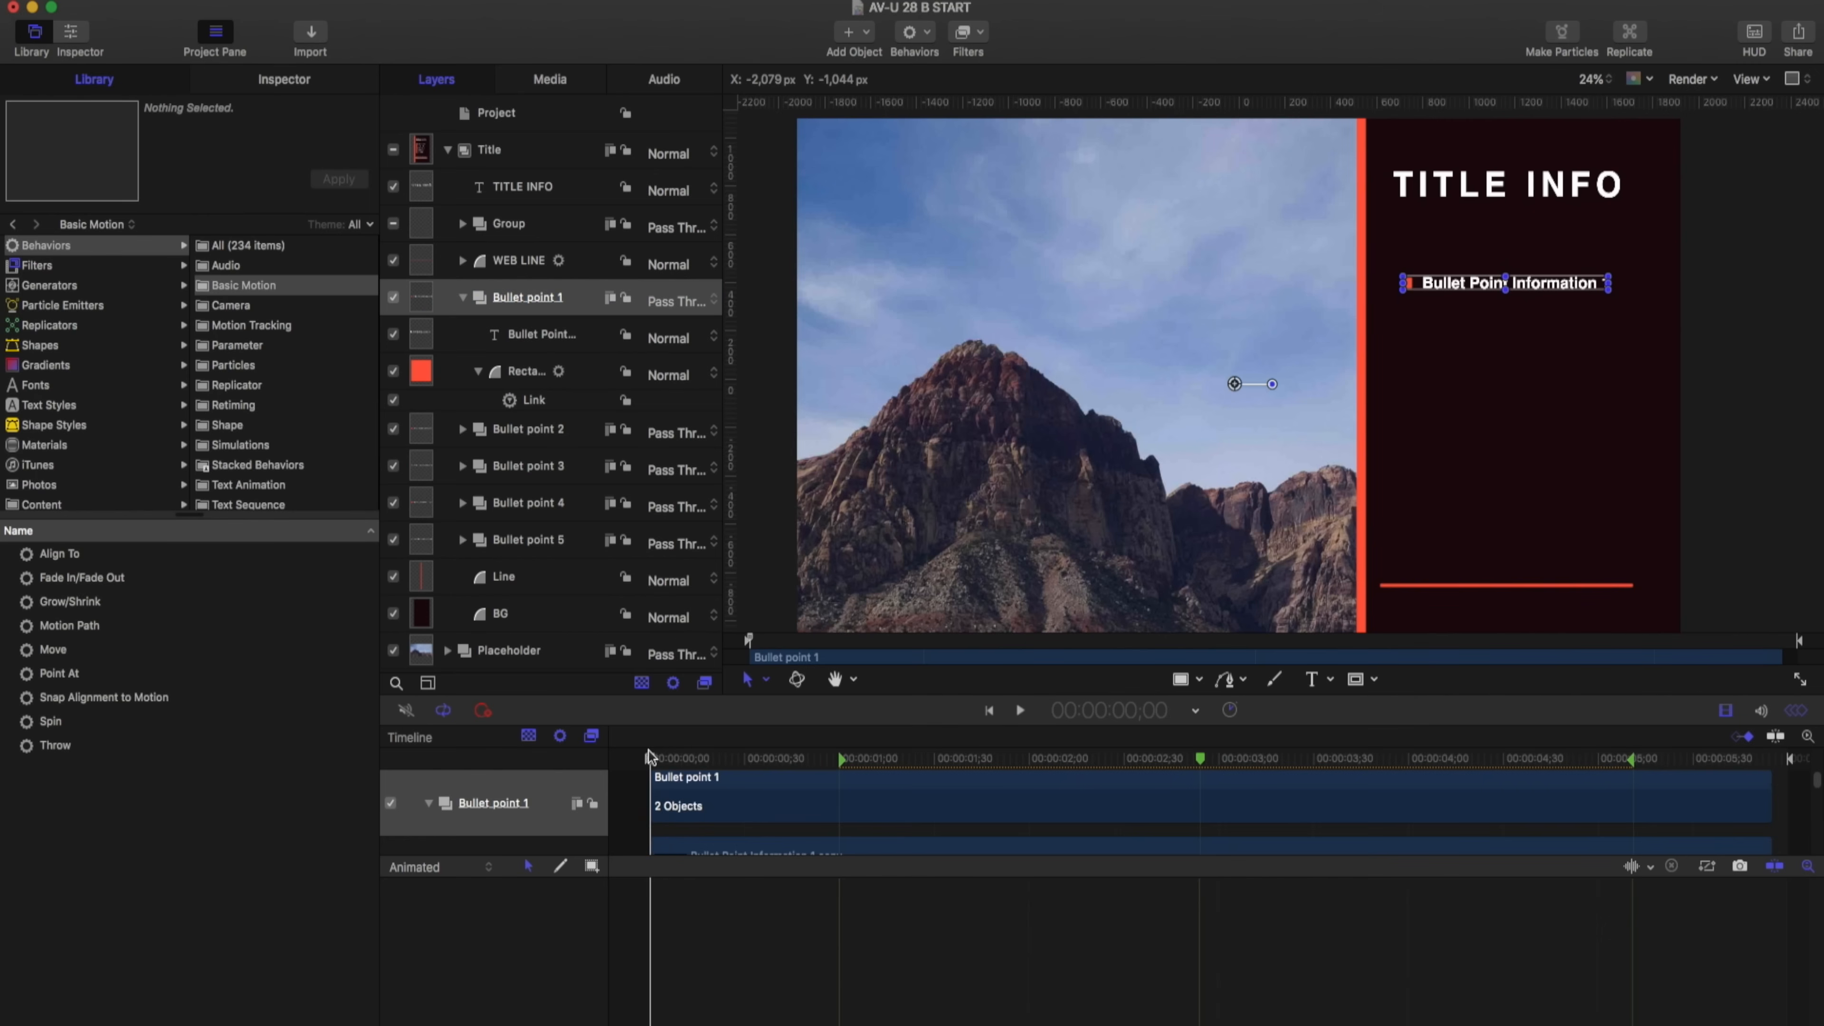
{"action": "left_click_drag", "start_coordinate": [649, 752], "coordinate": [745, 756]}
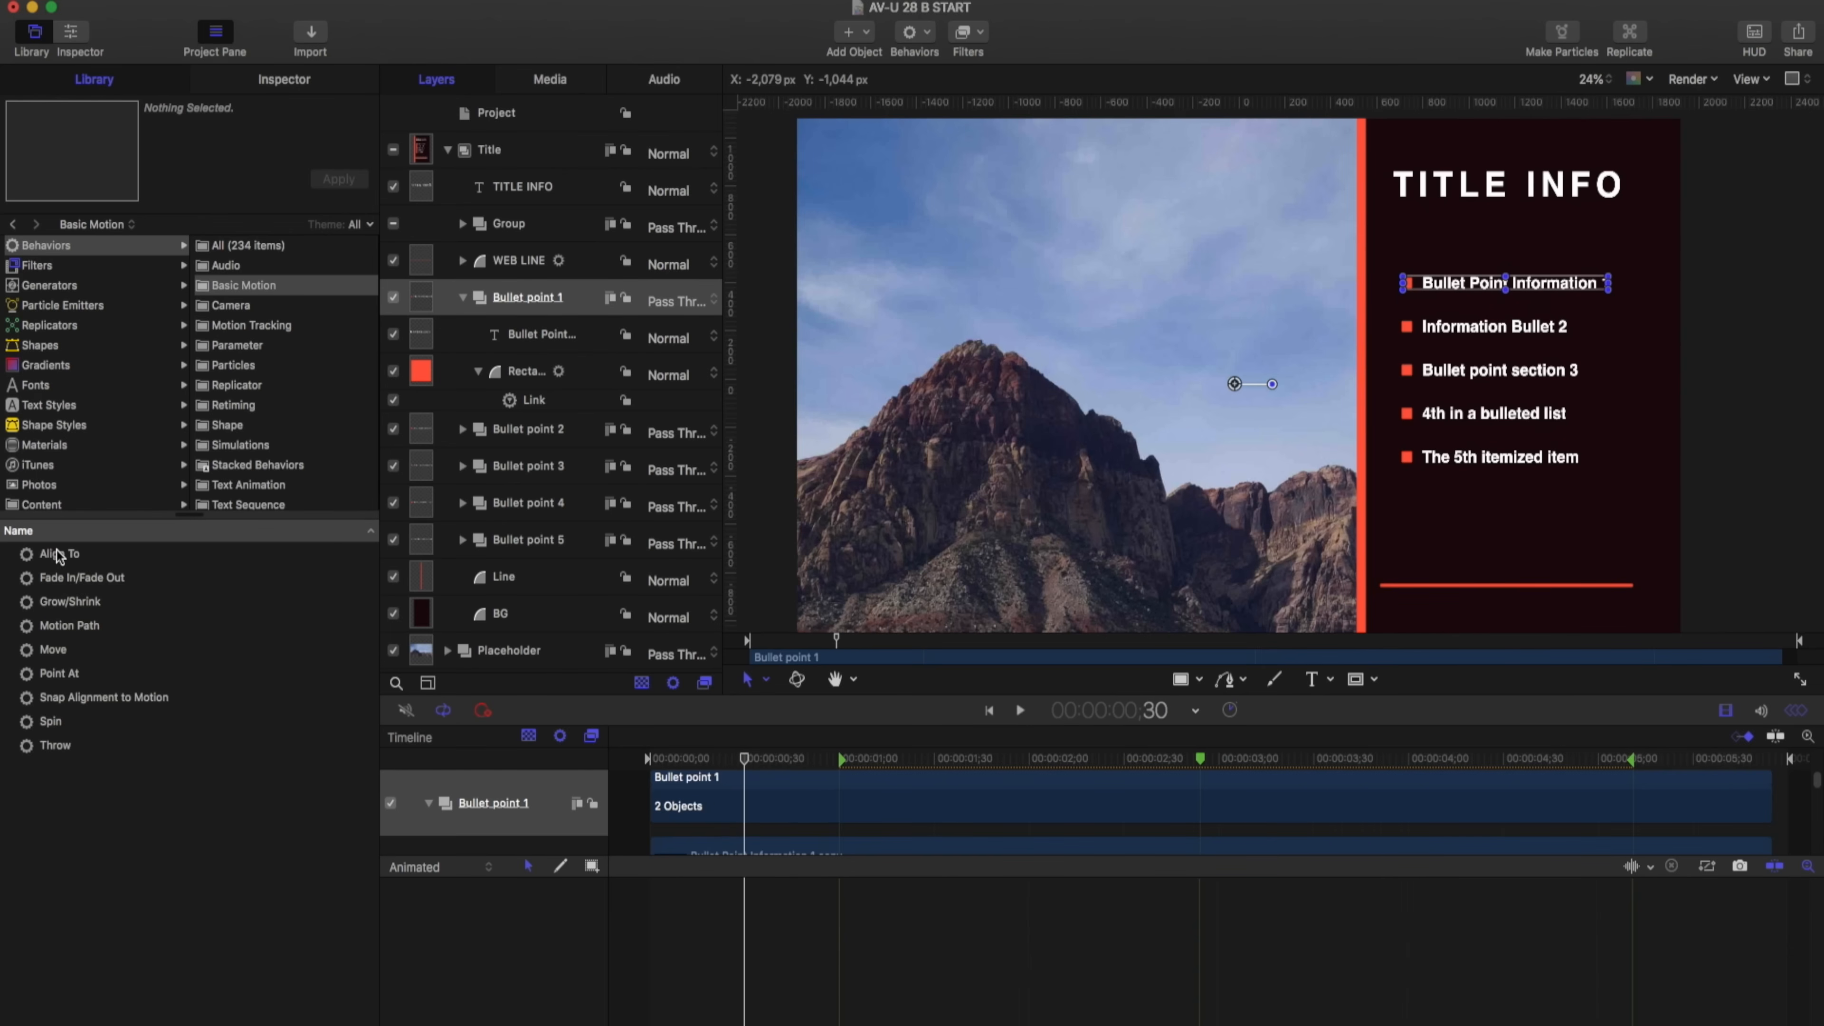
{"action": "left_click_drag", "start_coordinate": [54, 650], "coordinate": [542, 300]}
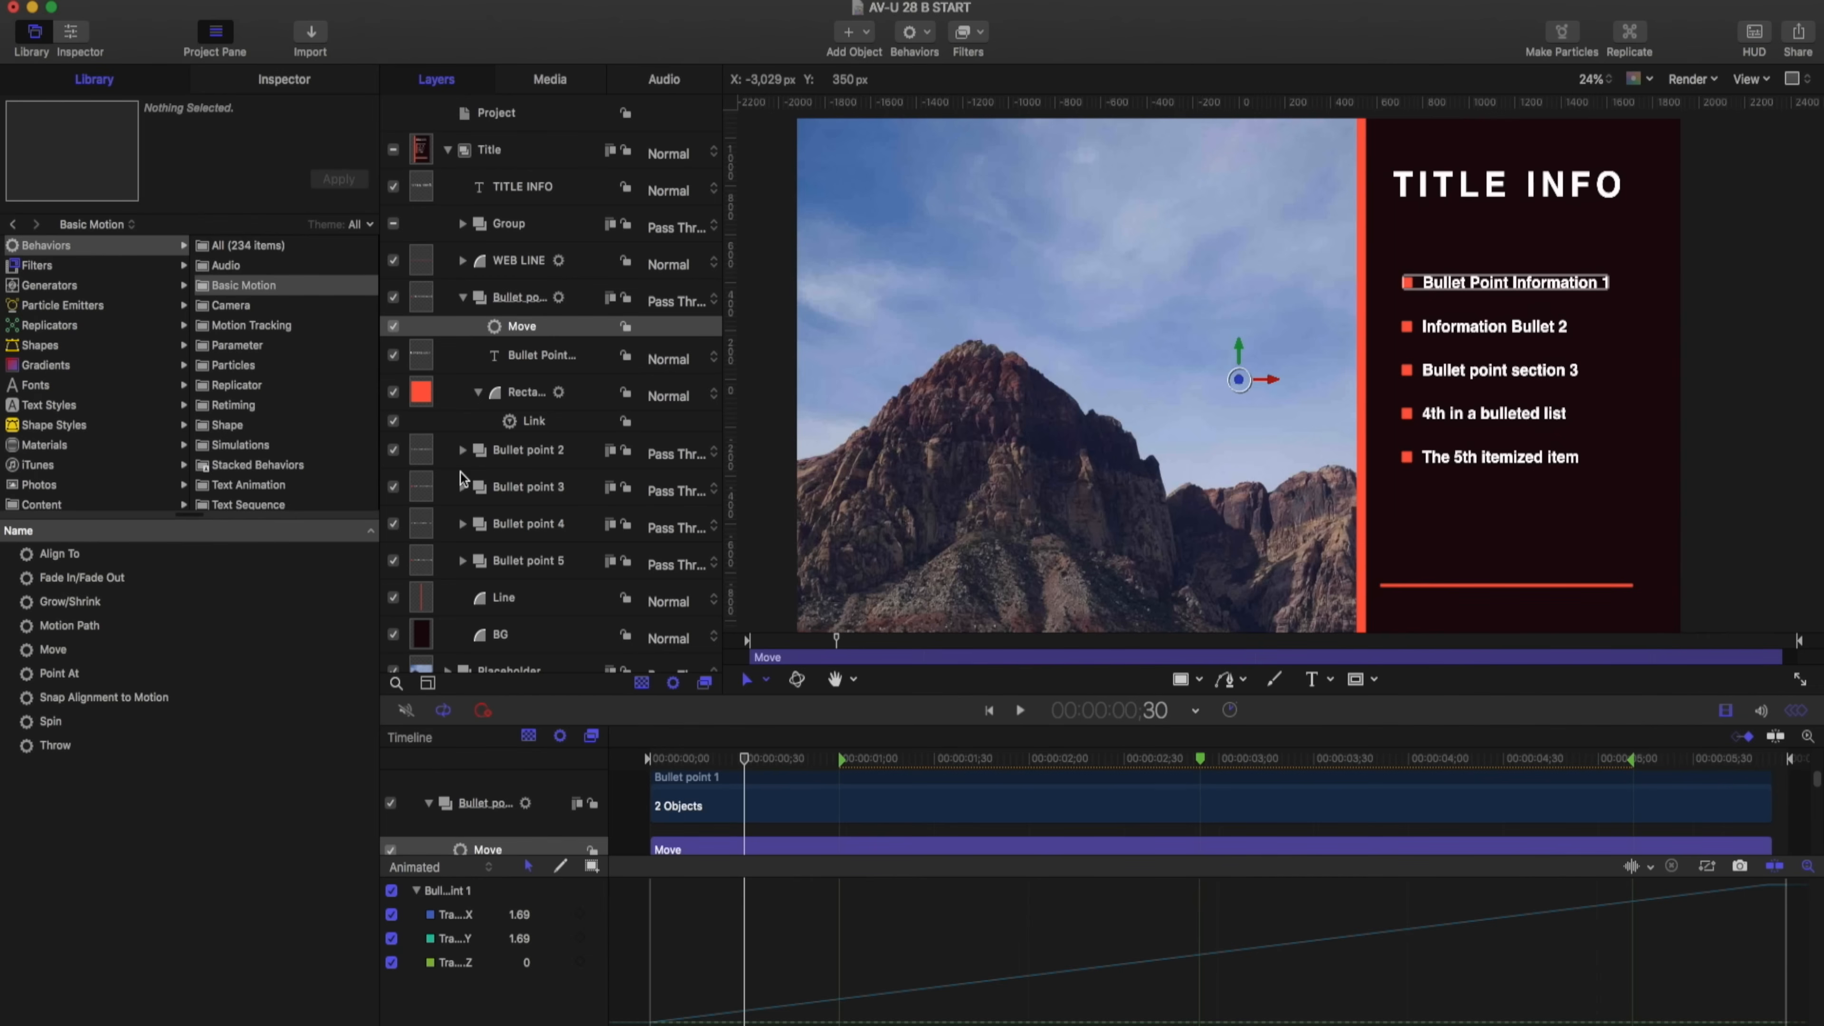
{"action": "mouse_move", "coordinate": [744, 758]}
{"action": "left_mouse_down"}
{"action": "mouse_move", "coordinate": [676, 760]}
{"action": "mouse_move", "coordinate": [753, 759]}
{"action": "left_mouse_up"}
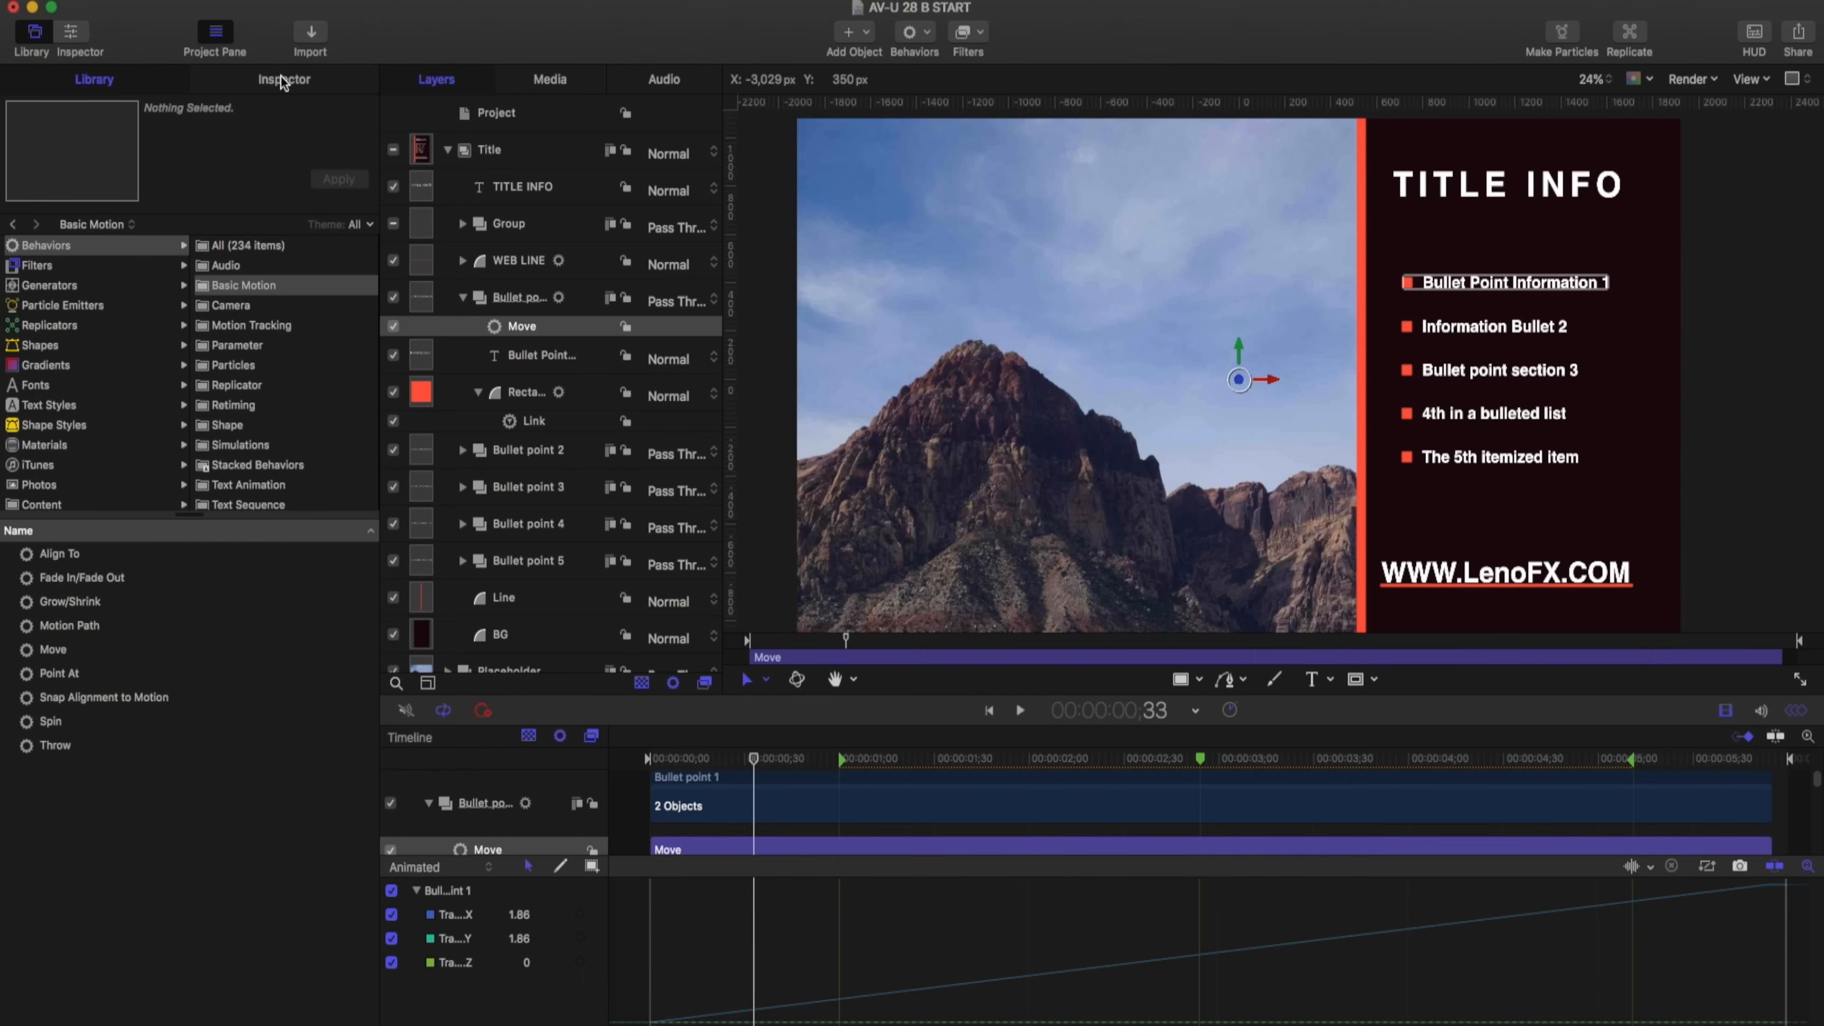
Set Bullet point 1's Move behavior to X 0 and Y -3173.6 px with its Direction set to From
{"action": "left_click", "coordinate": [284, 81]}
{"action": "left_click_drag", "start_coordinate": [285, 296], "coordinate": [197, 298]}
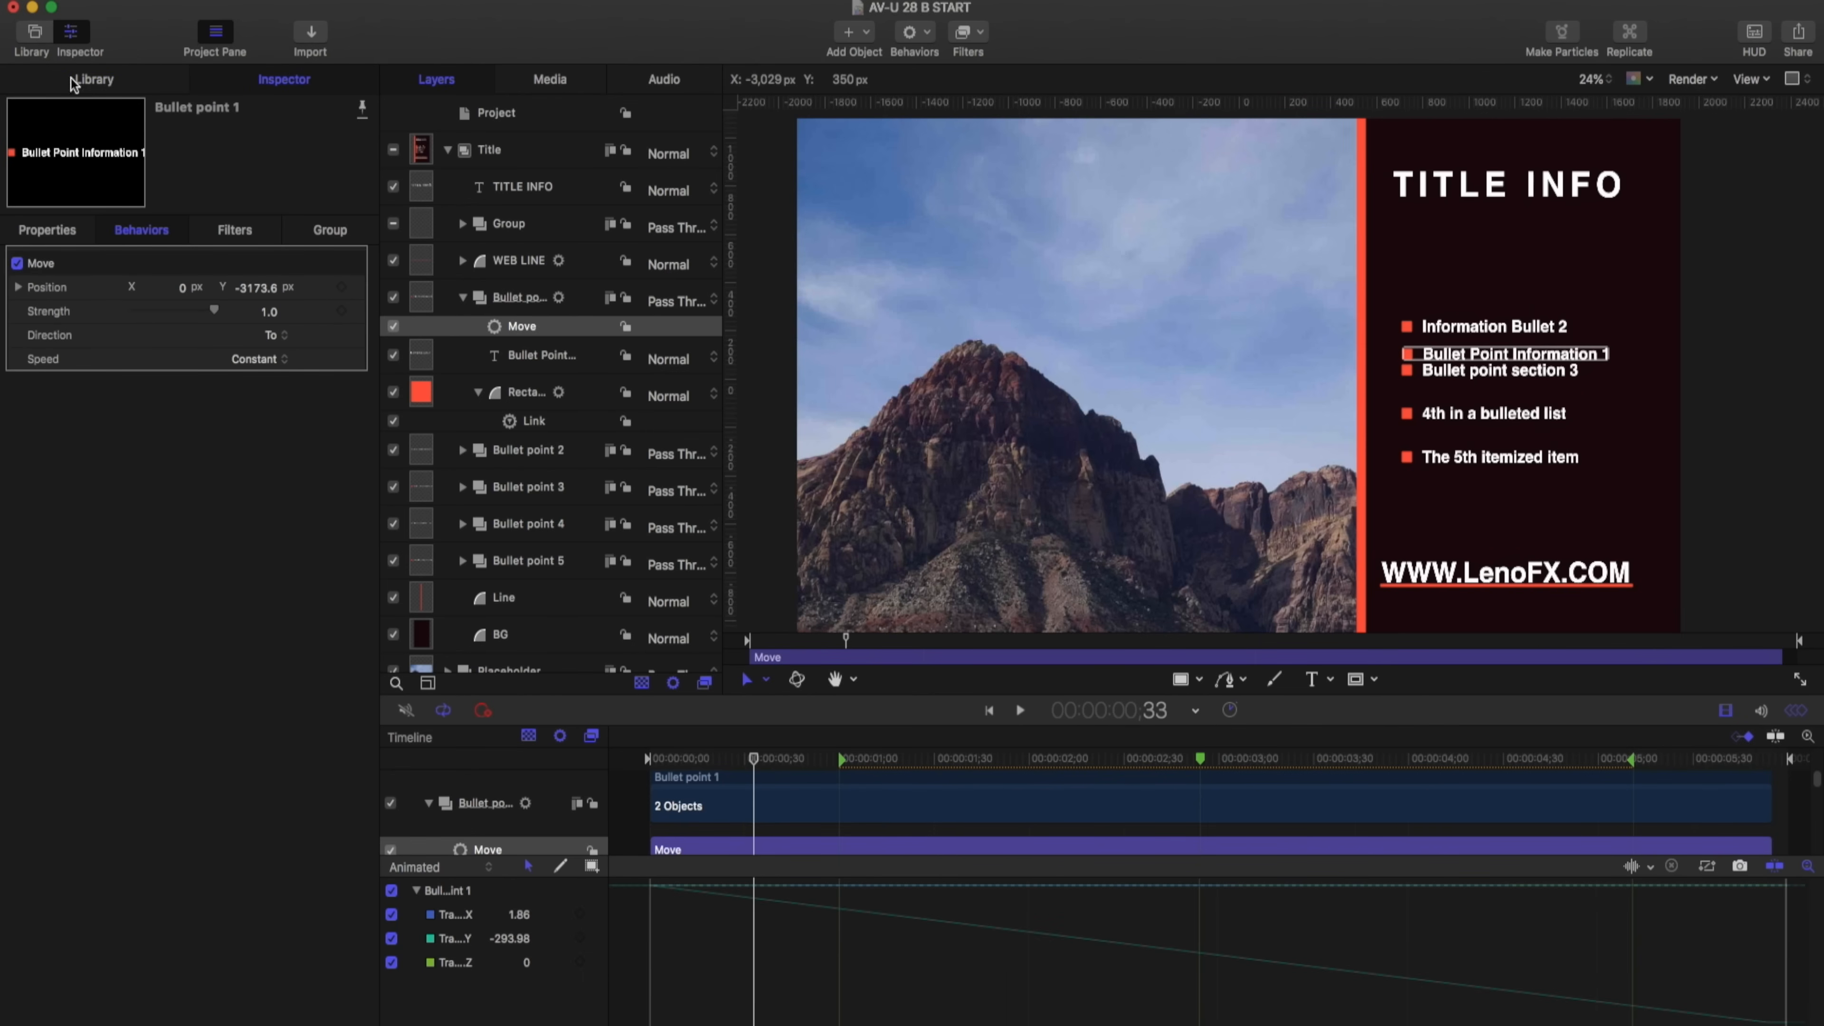
{"action": "left_click", "coordinate": [282, 343]}
{"action": "left_click", "coordinate": [275, 357]}
Trim Bullet point 1's Move behavior to end just before 0;51 and scrub through the bullet's entrance
{"action": "left_click", "coordinate": [849, 758]}
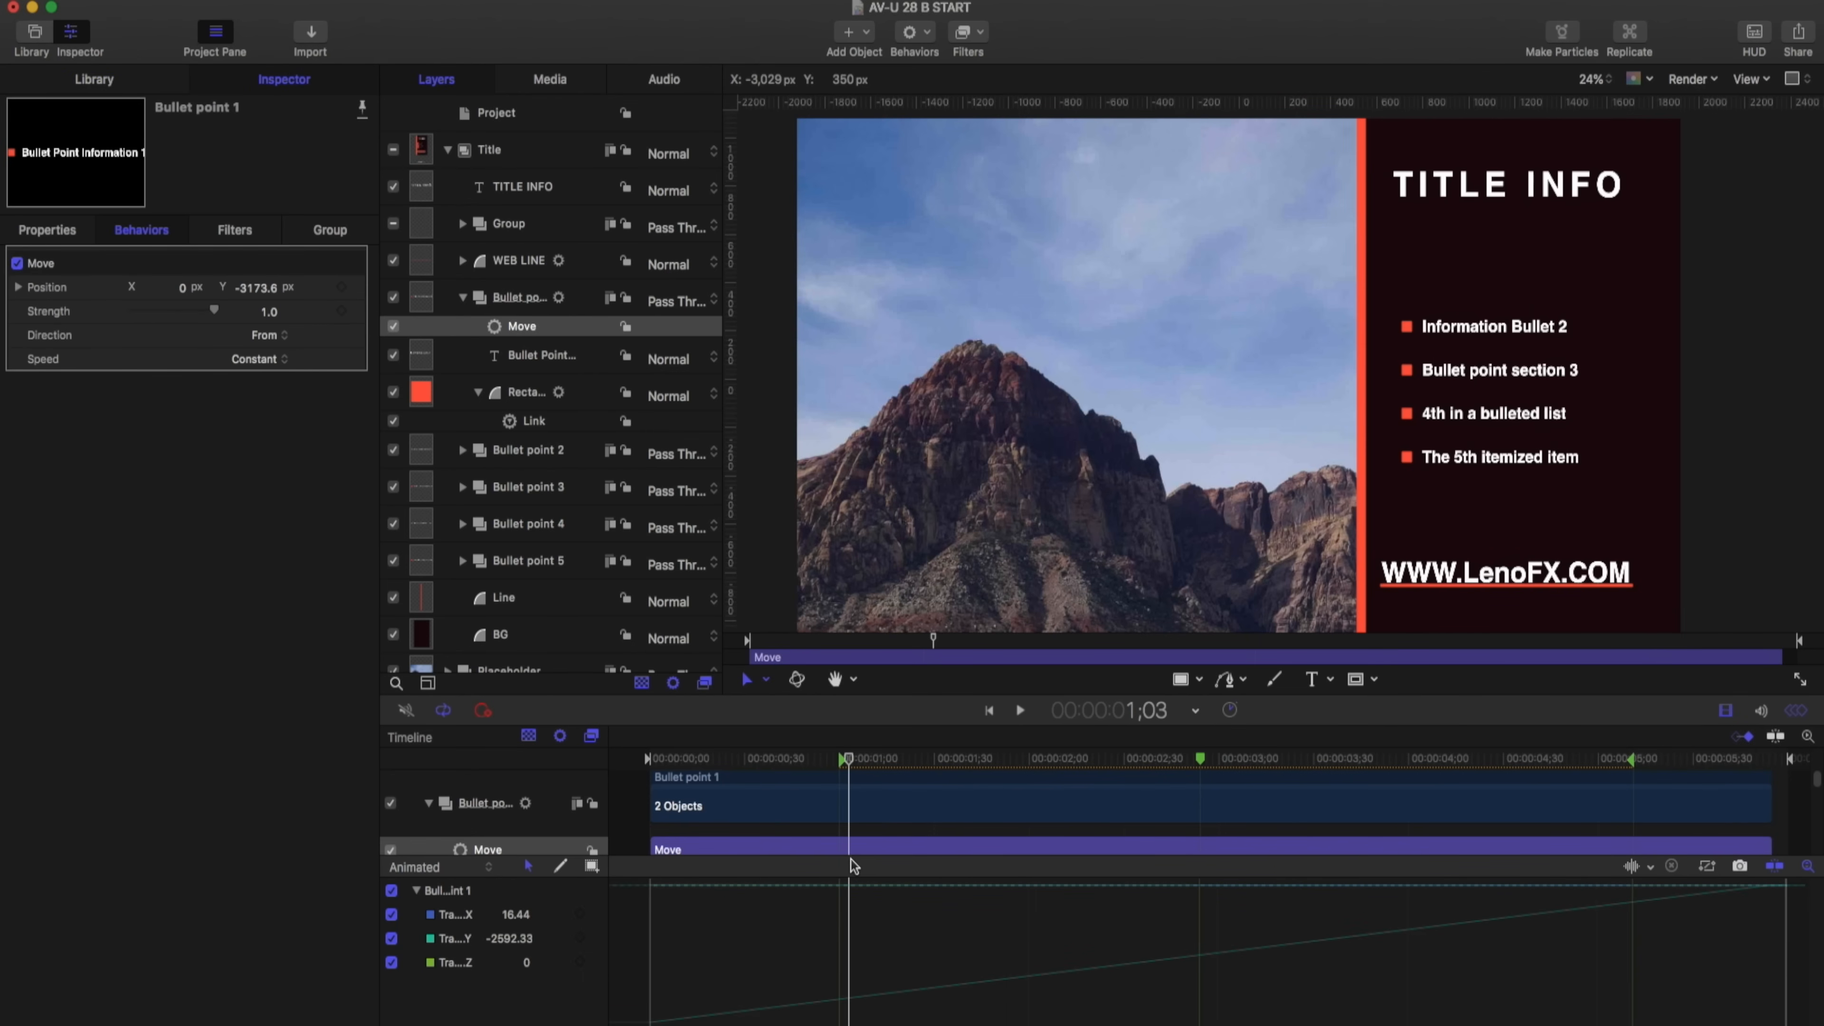
{"action": "key", "text": "o"}
{"action": "left_click_drag", "start_coordinate": [848, 848], "coordinate": [802, 848]}
{"action": "left_click_drag", "start_coordinate": [747, 756], "coordinate": [796, 752]}
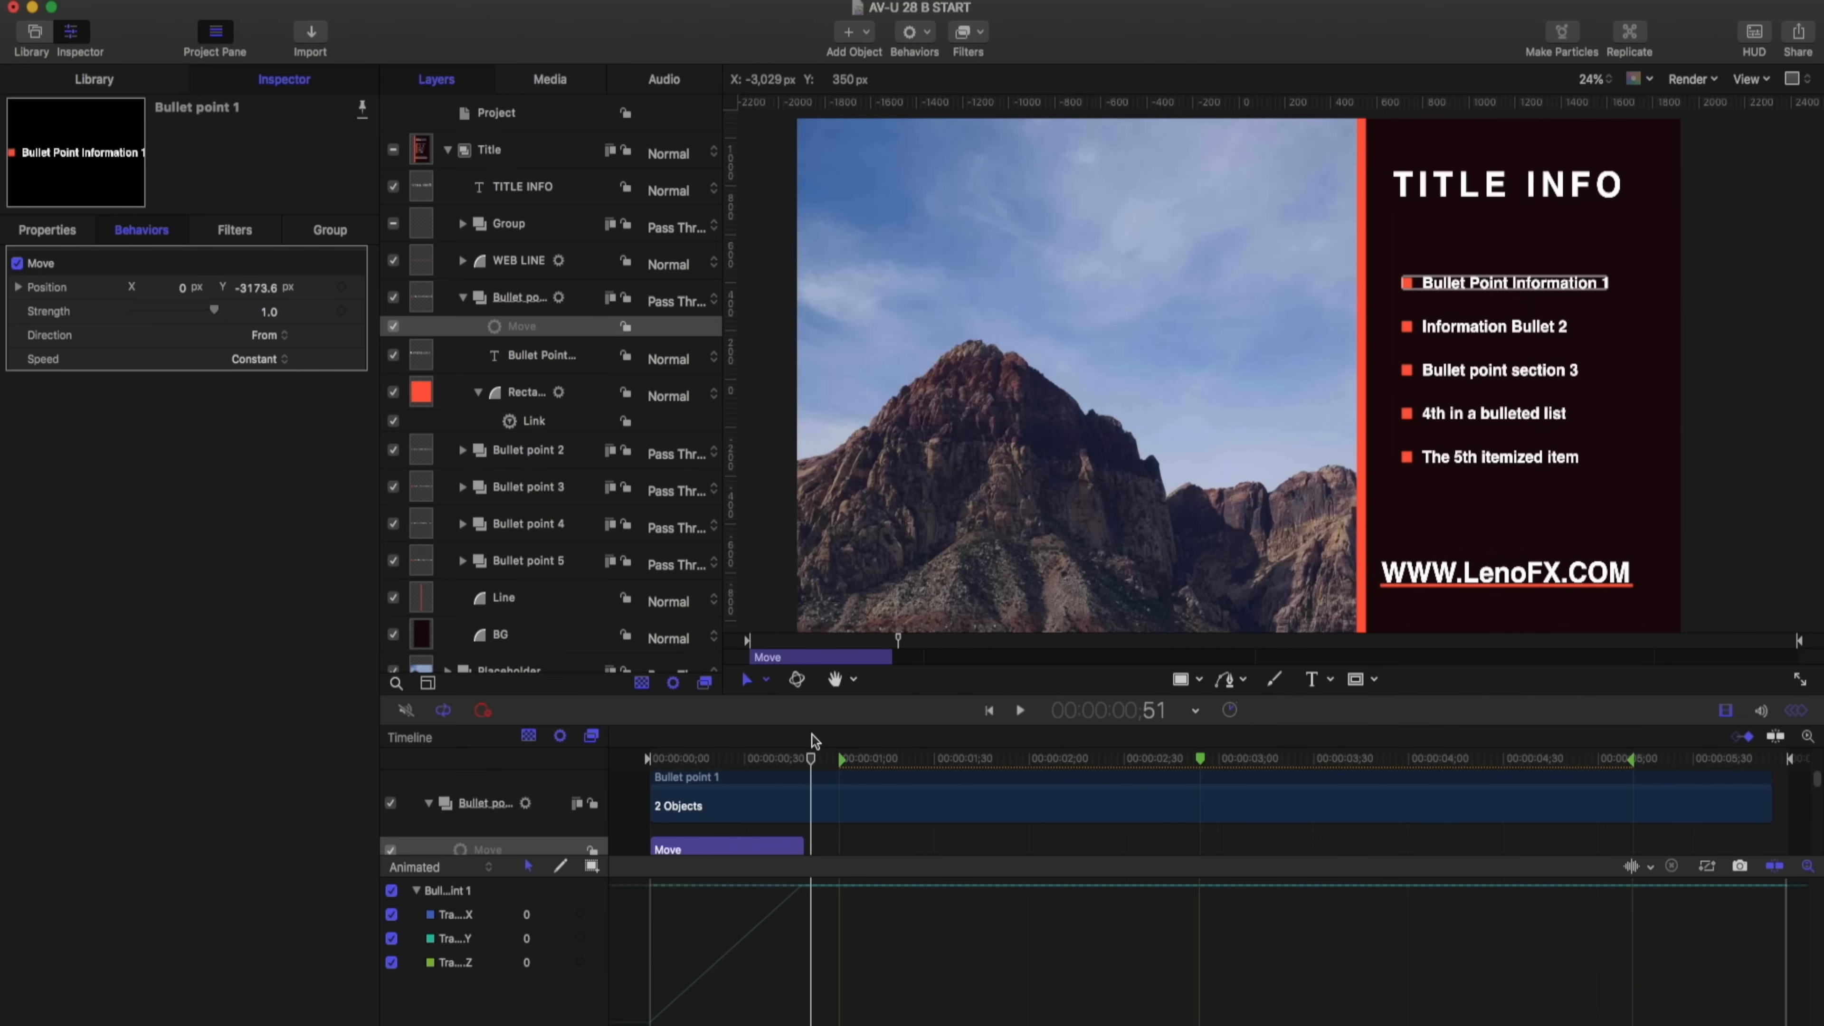
{"action": "left_click_drag", "start_coordinate": [801, 758], "coordinate": [751, 761]}
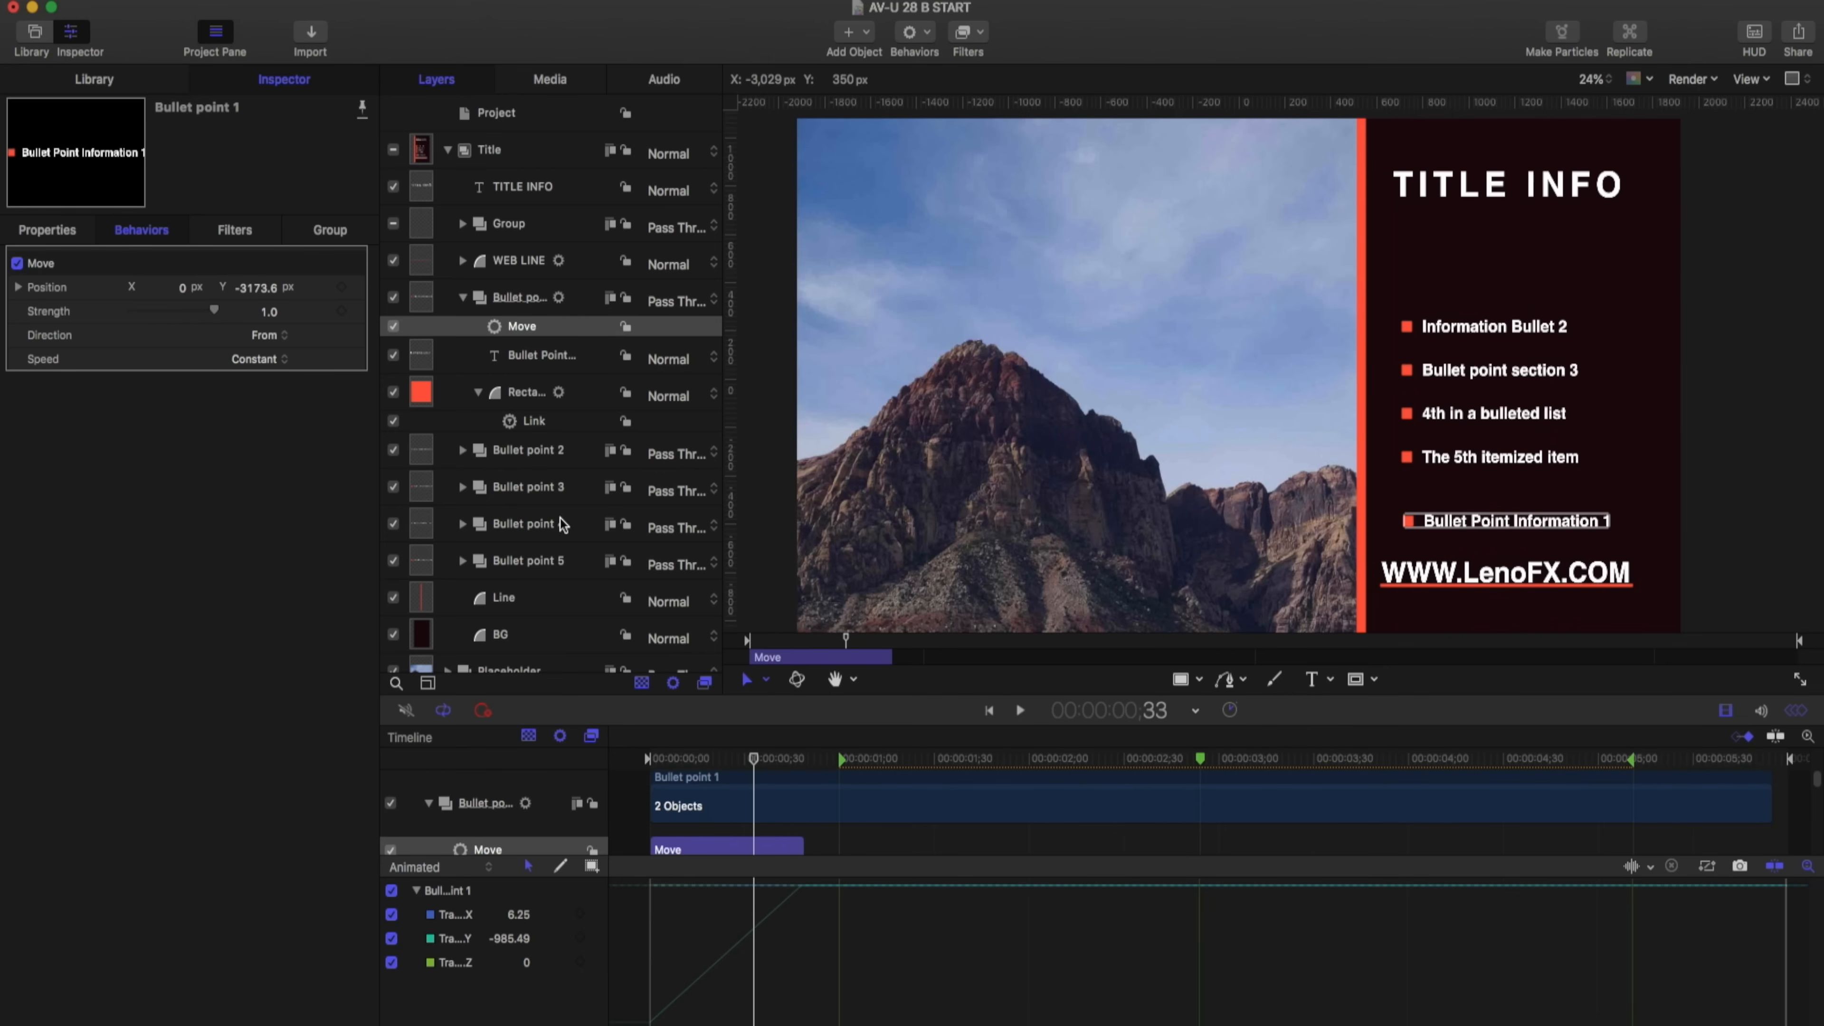
Re-enable the Title group's Position animation and move its second entrance keyframe to about 1;07
{"action": "left_click", "coordinate": [521, 153]}
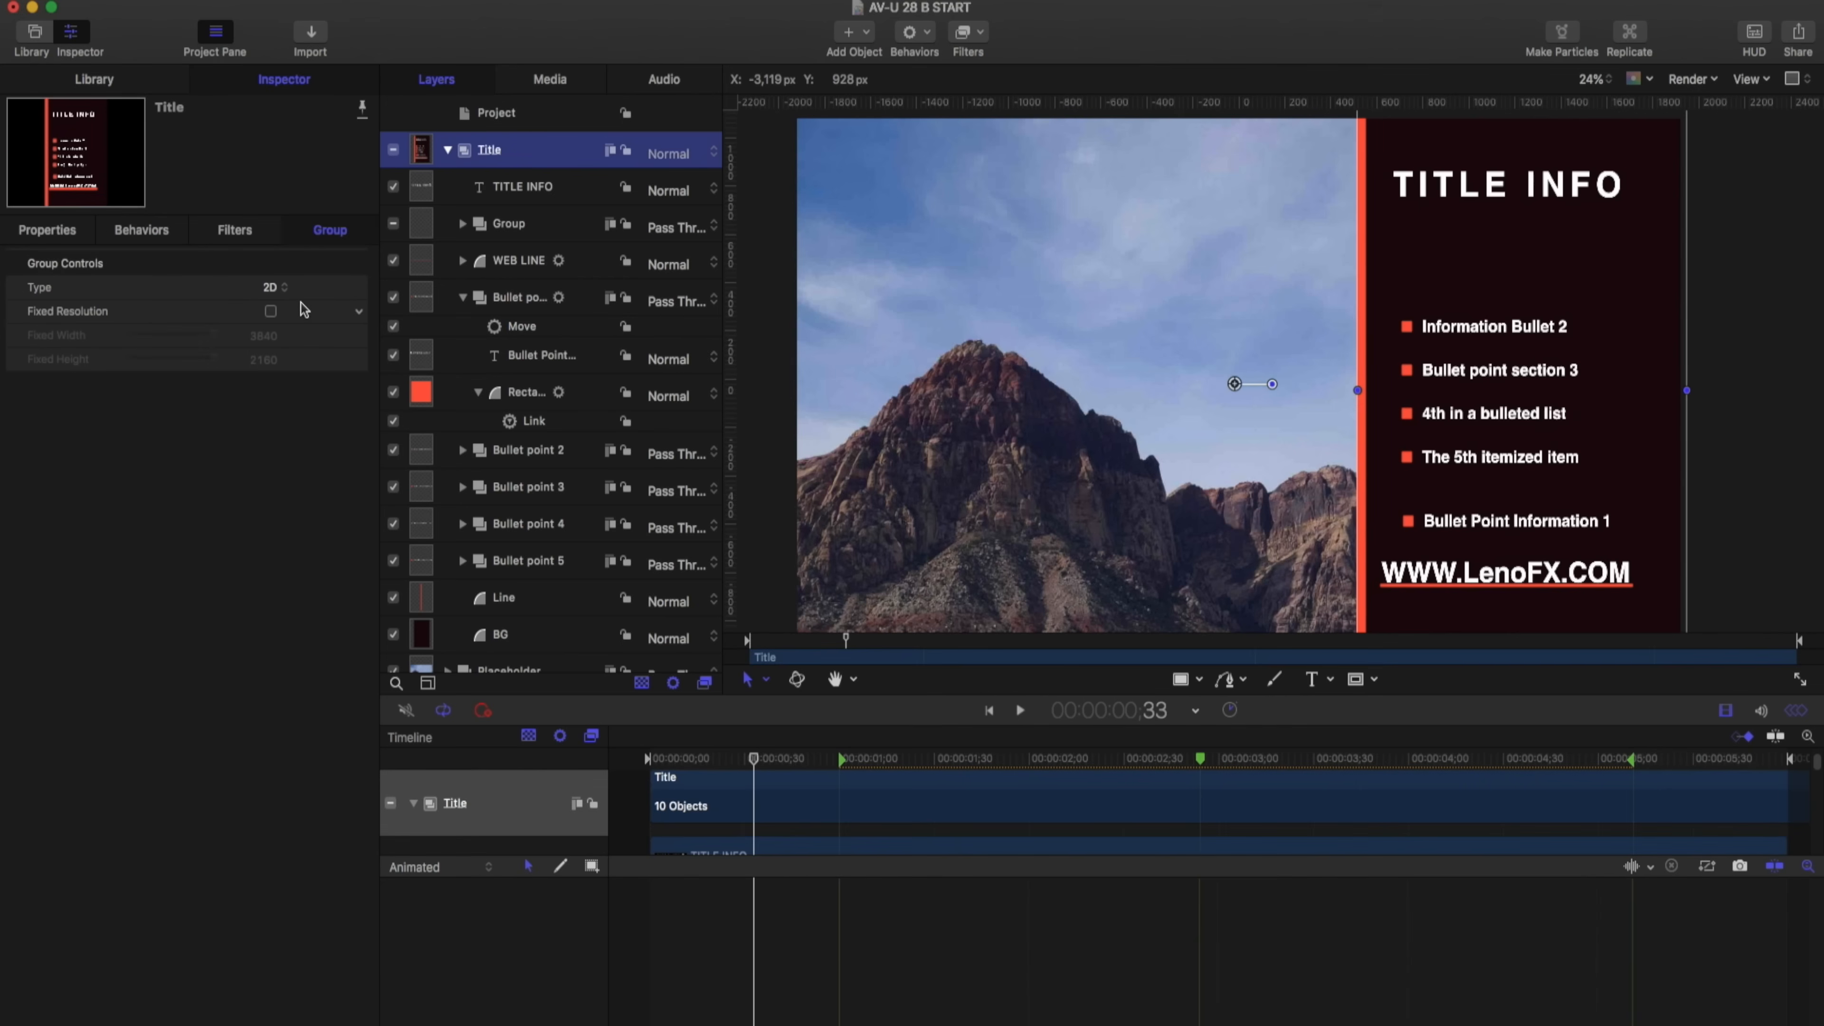
{"action": "left_click", "coordinate": [47, 230]}
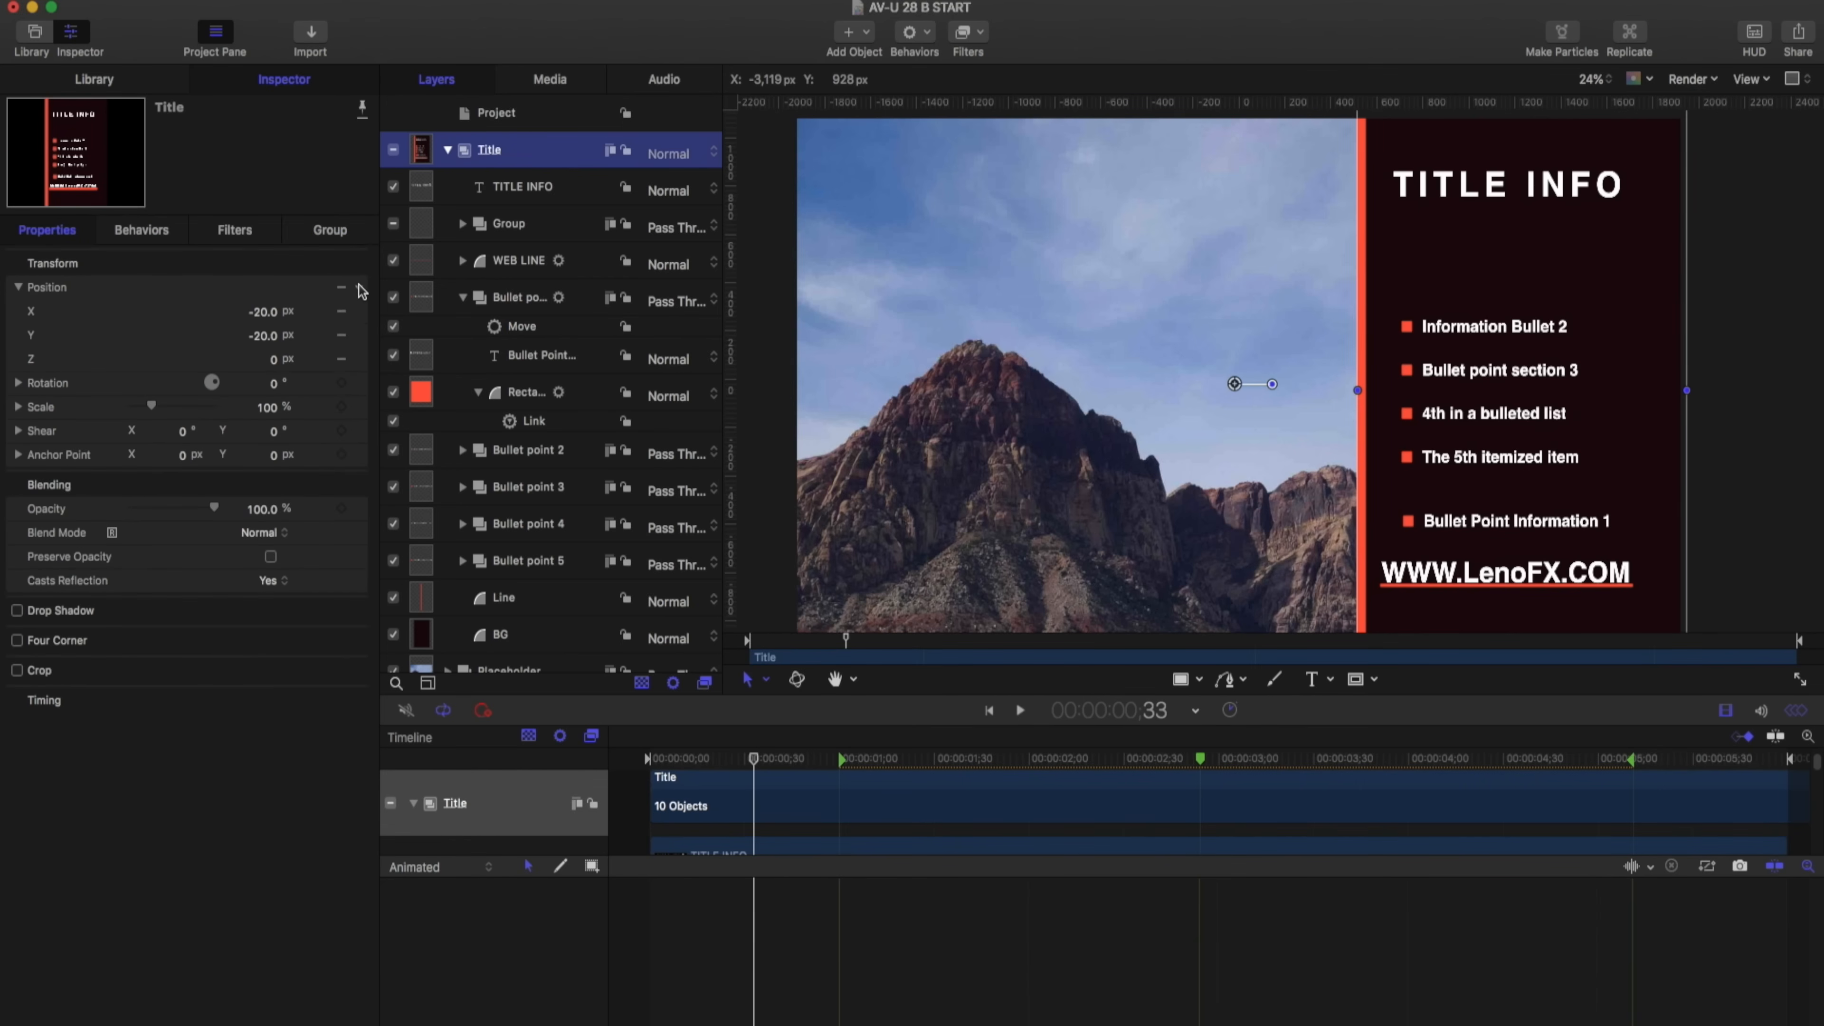
{"action": "left_click", "coordinate": [359, 292]}
{"action": "left_click", "coordinate": [445, 440]}
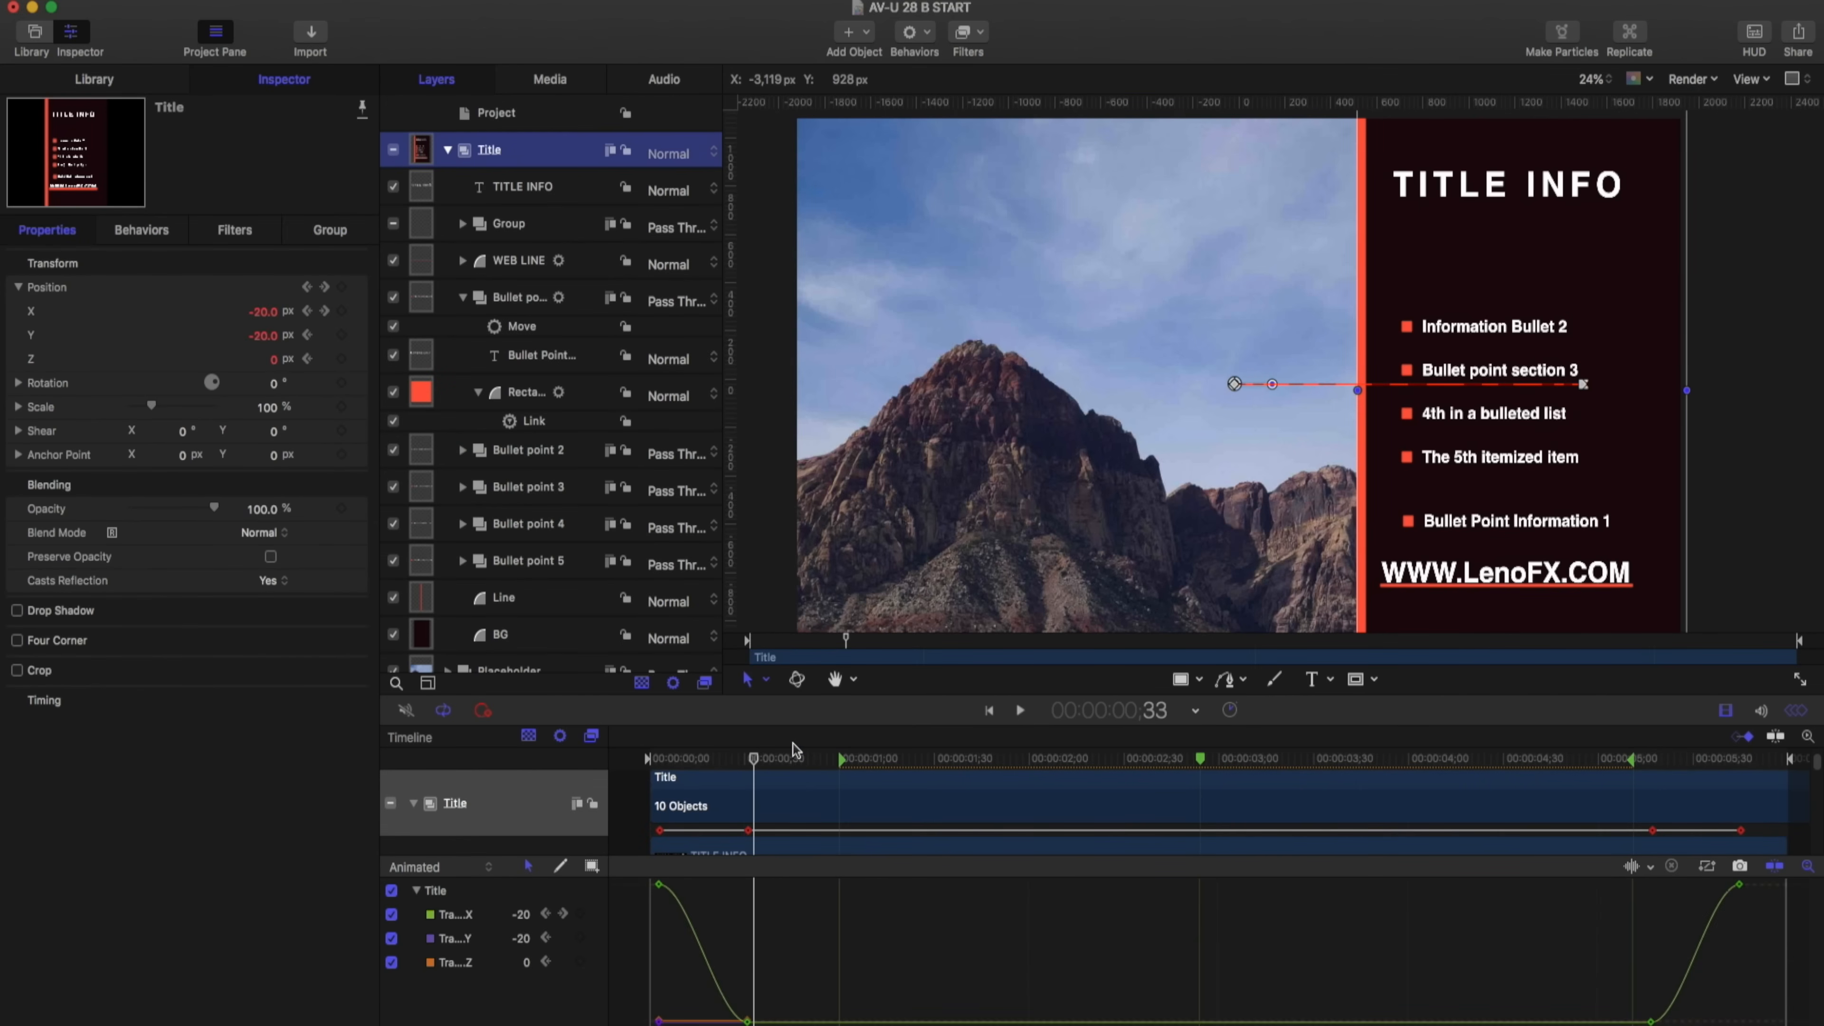
{"action": "left_click_drag", "start_coordinate": [731, 881], "coordinate": [827, 881]}
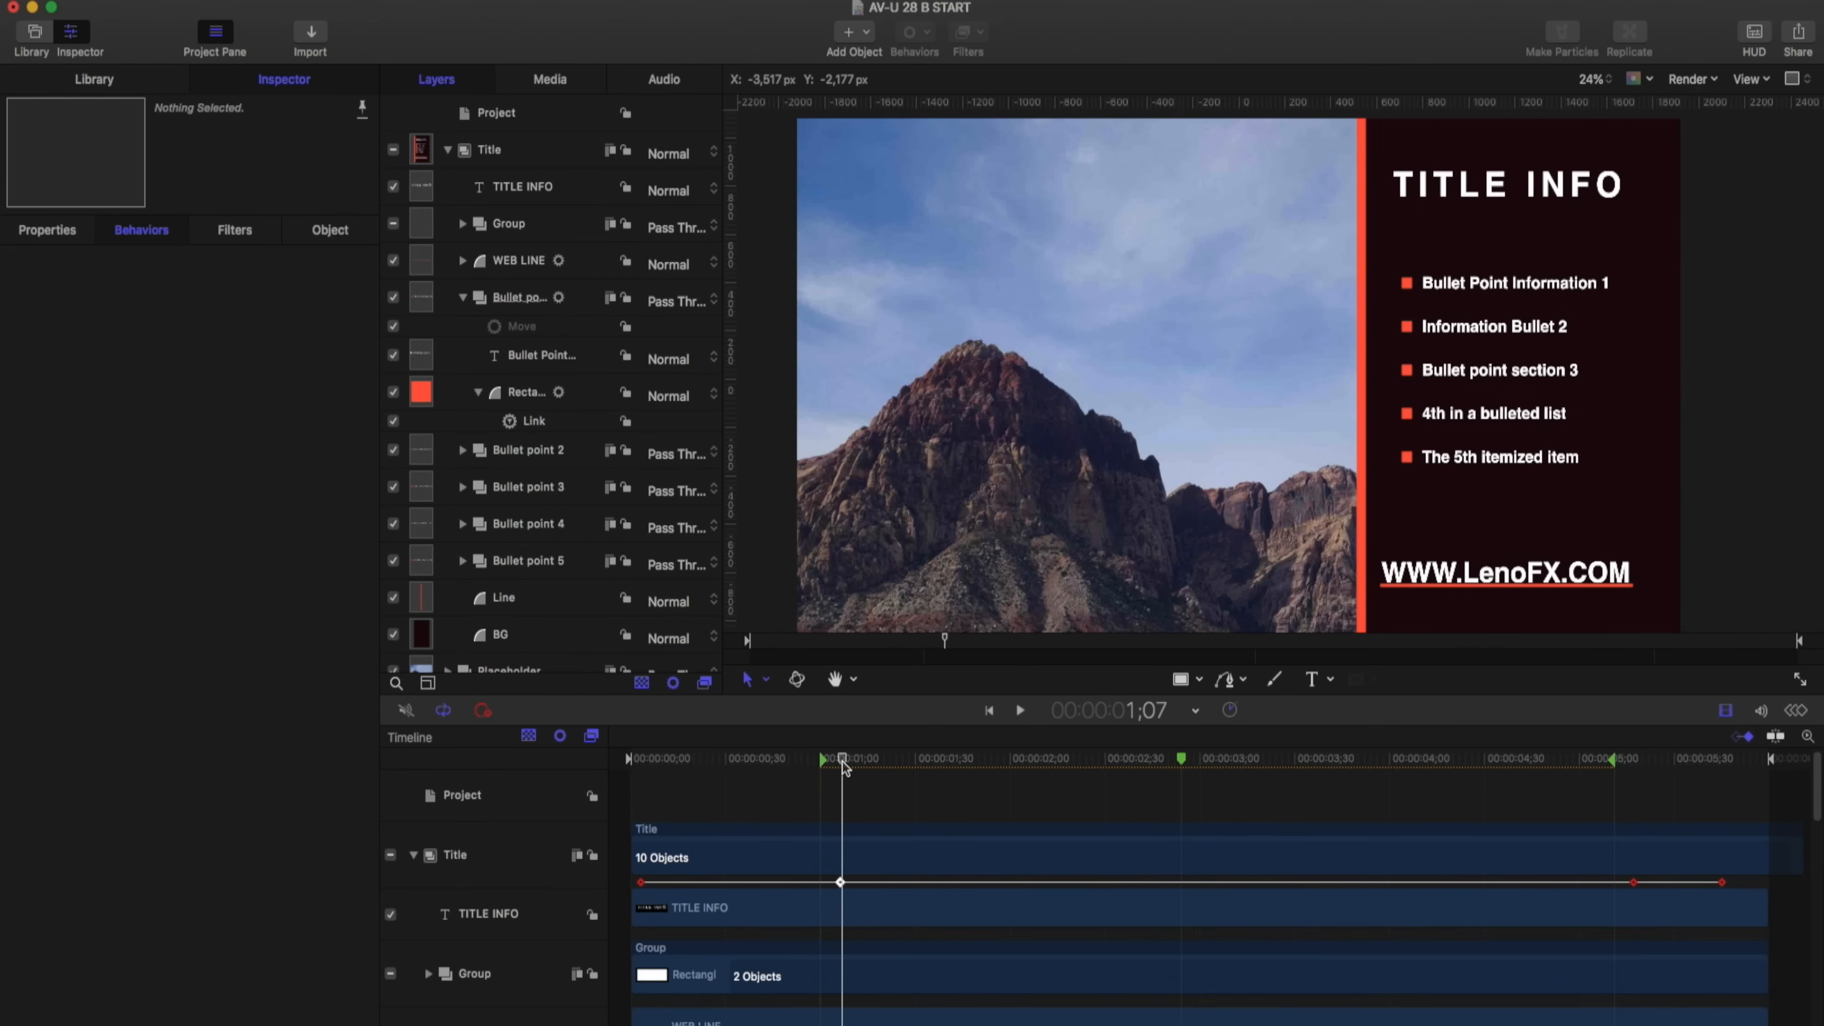
Locate Bullet point 1's Move behavior in the timeline and delete it
{"action": "mouse_move", "coordinate": [844, 765]}
{"action": "left_mouse_down"}
{"action": "mouse_move", "coordinate": [679, 758]}
{"action": "mouse_move", "coordinate": [815, 754]}
{"action": "mouse_move", "coordinate": [700, 754]}
{"action": "mouse_move", "coordinate": [811, 750]}
{"action": "mouse_move", "coordinate": [717, 738]}
{"action": "mouse_move", "coordinate": [750, 734]}
{"action": "mouse_move", "coordinate": [837, 744]}
{"action": "left_mouse_up"}
{"action": "scroll", "coordinate": [736, 876], "scroll_direction": "down", "scroll_amount": 10}
{"action": "scroll", "coordinate": [726, 884], "scroll_direction": "up", "scroll_amount": 1}
{"action": "scroll", "coordinate": [727, 884], "scroll_direction": "down", "scroll_amount": 3}
{"action": "scroll", "coordinate": [732, 880], "scroll_direction": "up", "scroll_amount": 5}
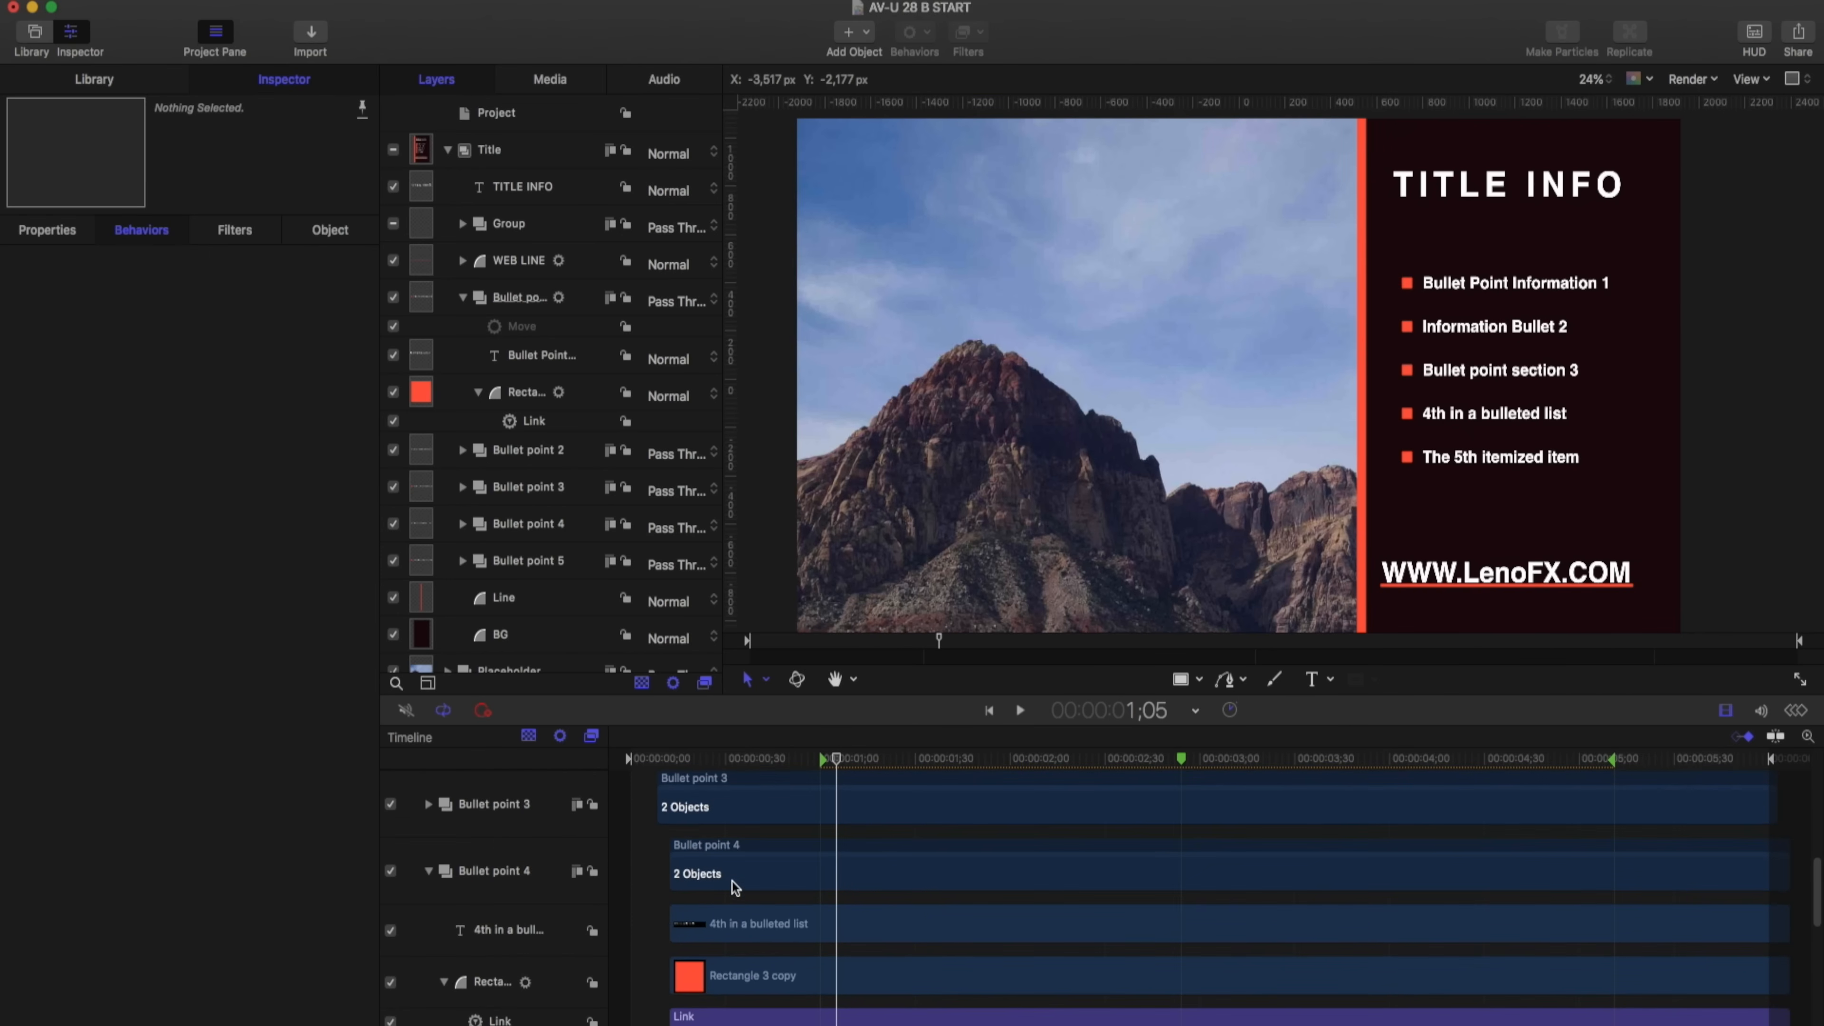
{"action": "scroll", "coordinate": [733, 880], "scroll_direction": "up", "scroll_amount": 2}
{"action": "left_click", "coordinate": [429, 830]}
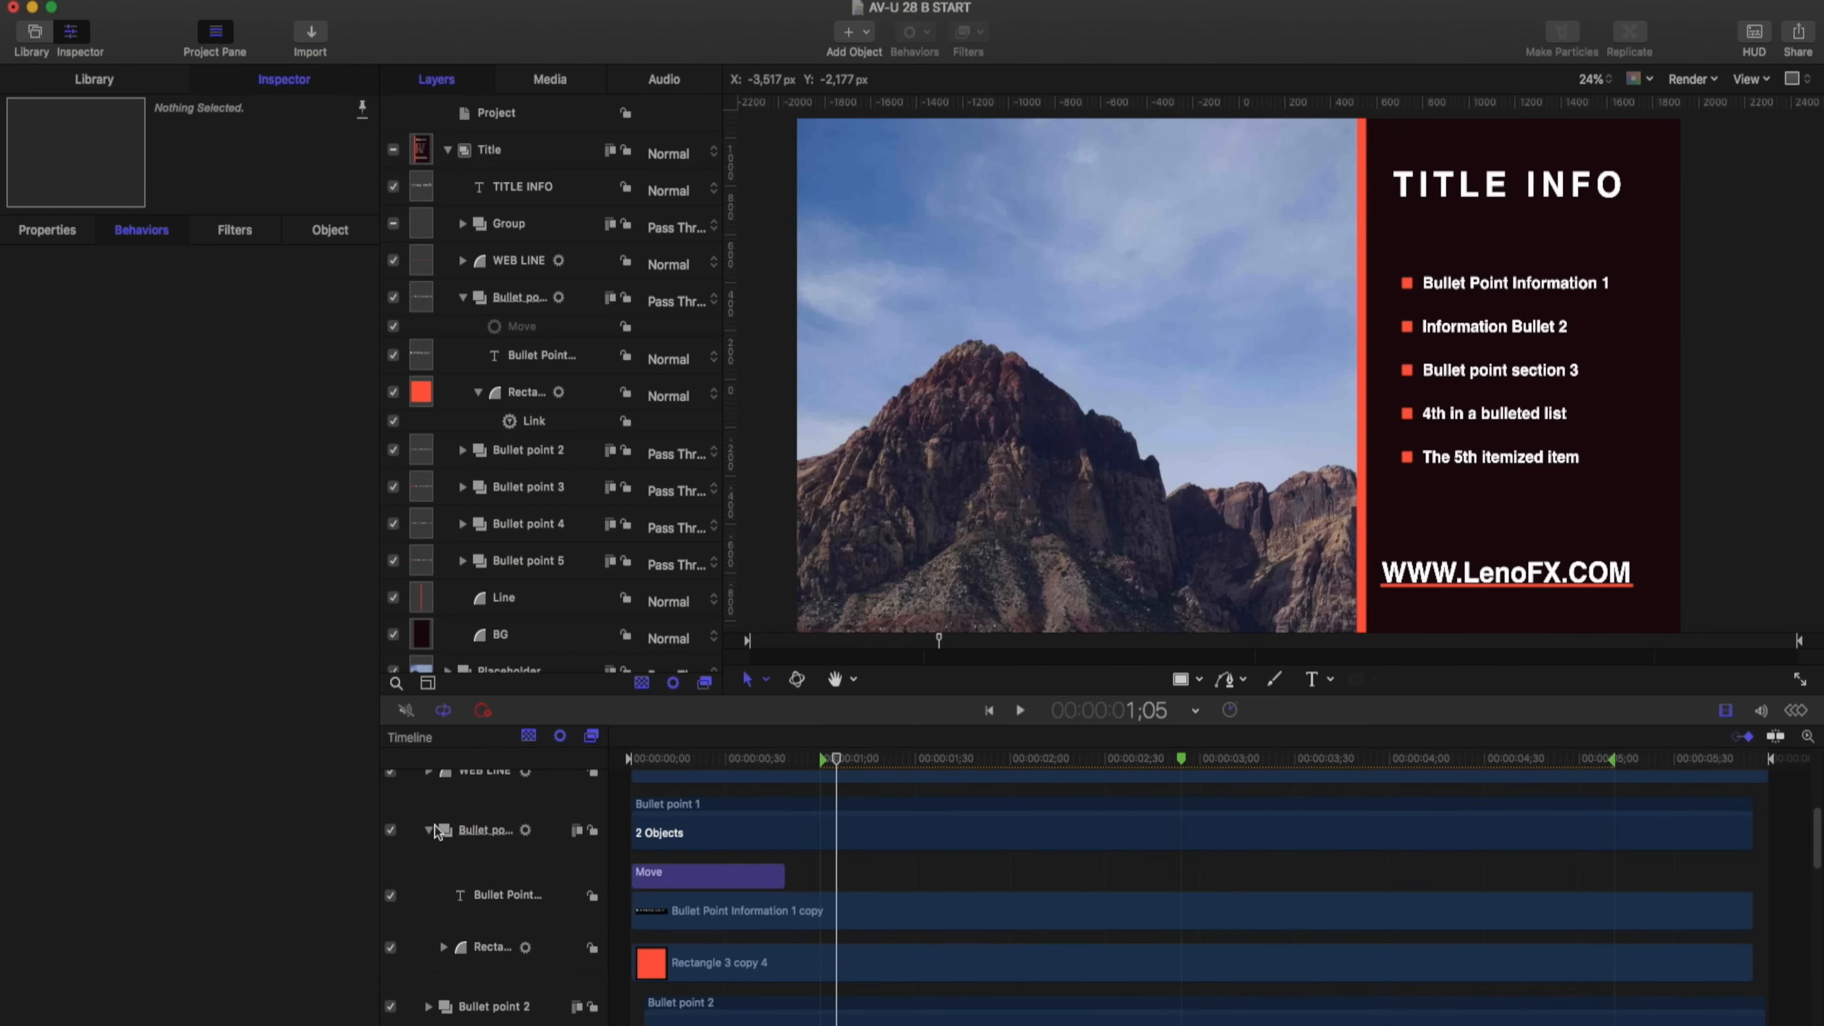
{"action": "left_click", "coordinate": [710, 877]}
{"action": "key", "text": "Delete"}
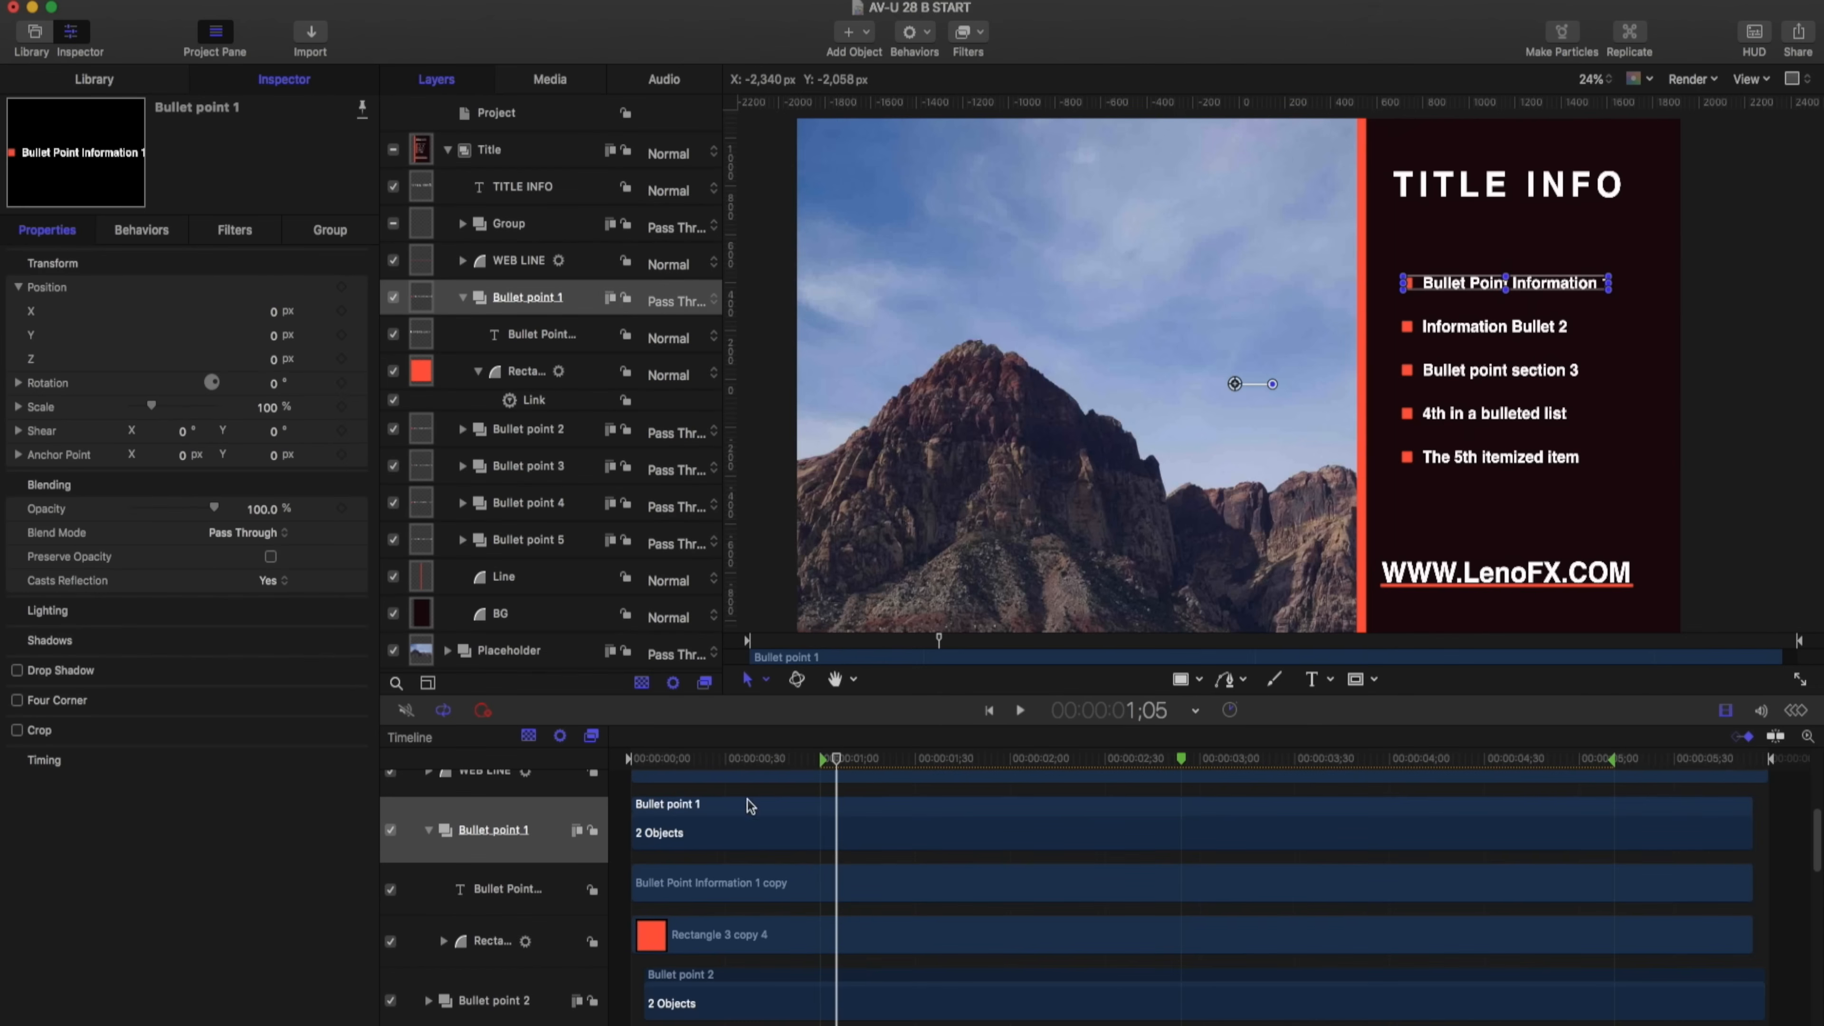
Keyframe Bullet point 1's Y position at 0;25 and fade its opacity from 0% at 0;25 to 100% at 0;59
{"action": "left_click_drag", "start_coordinate": [832, 767], "coordinate": [717, 758]}
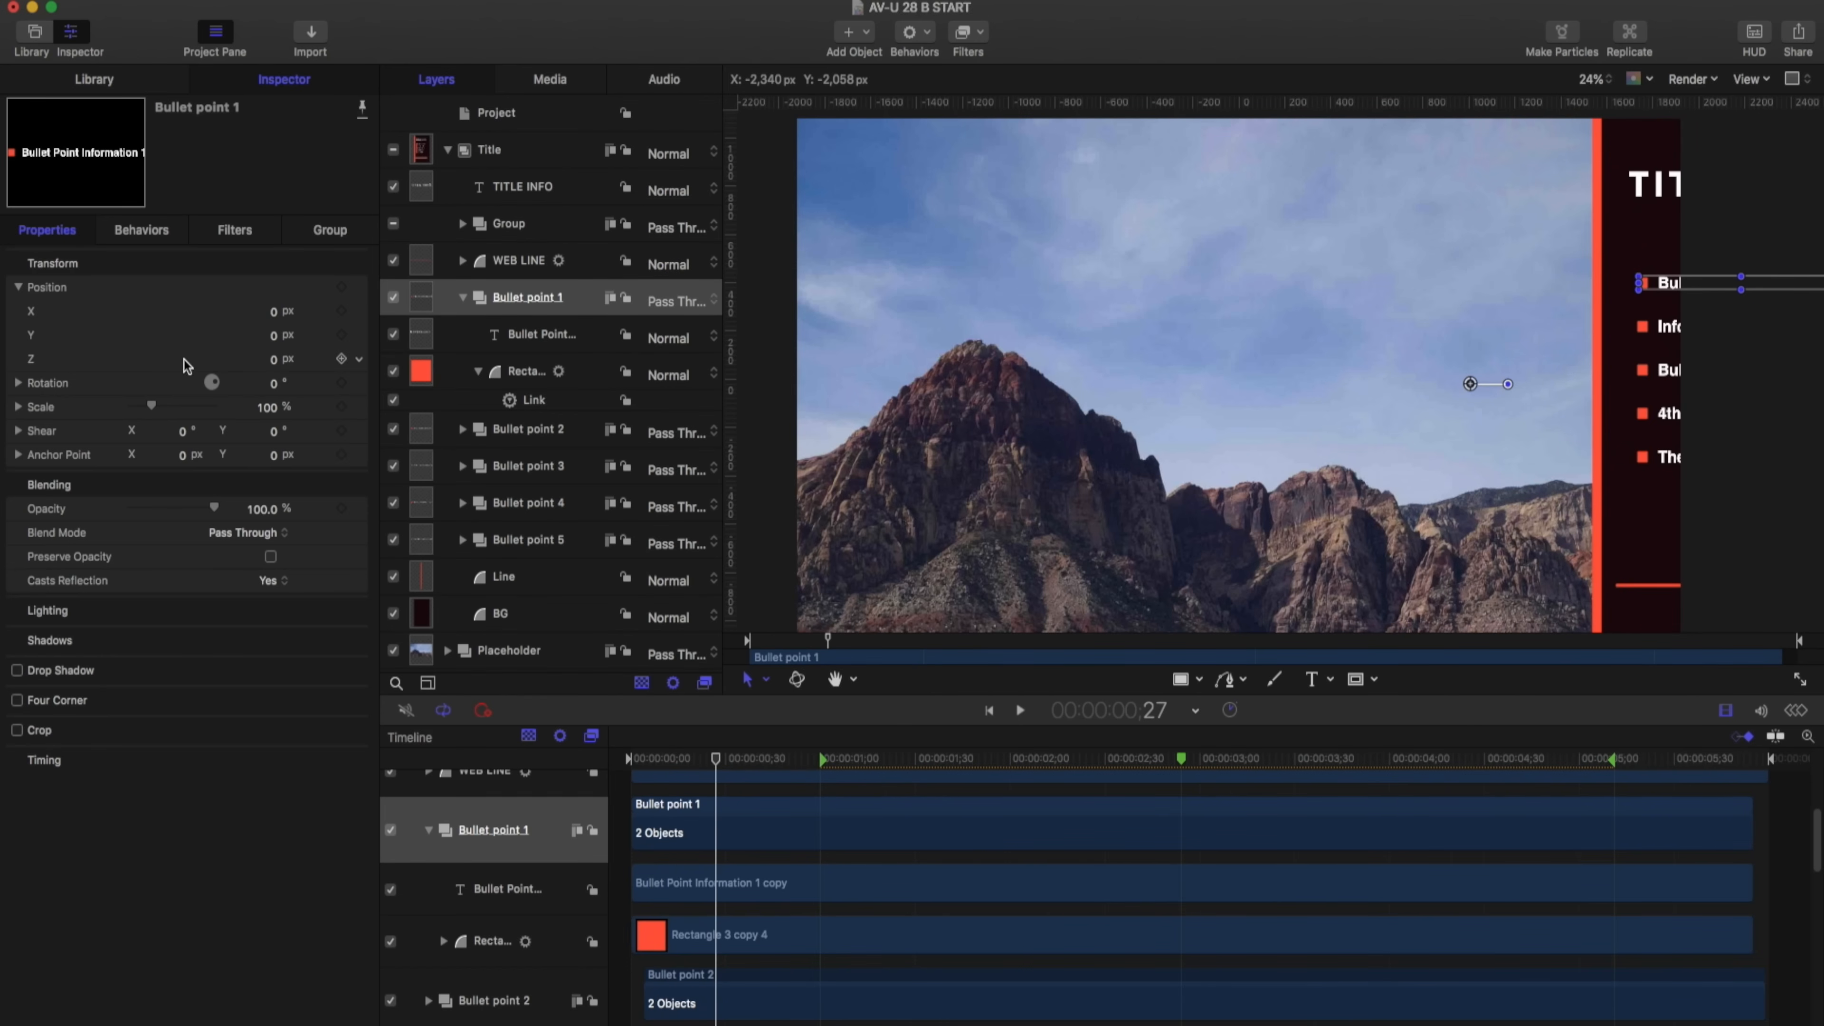
{"action": "mouse_move", "coordinate": [272, 336]}
{"action": "left_mouse_down"}
{"action": "mouse_move", "coordinate": [273, 388]}
{"action": "mouse_move", "coordinate": [273, 259]}
{"action": "mouse_move", "coordinate": [273, 335]}
{"action": "left_mouse_up"}
{"action": "left_click_drag", "start_coordinate": [717, 760], "coordinate": [710, 759]}
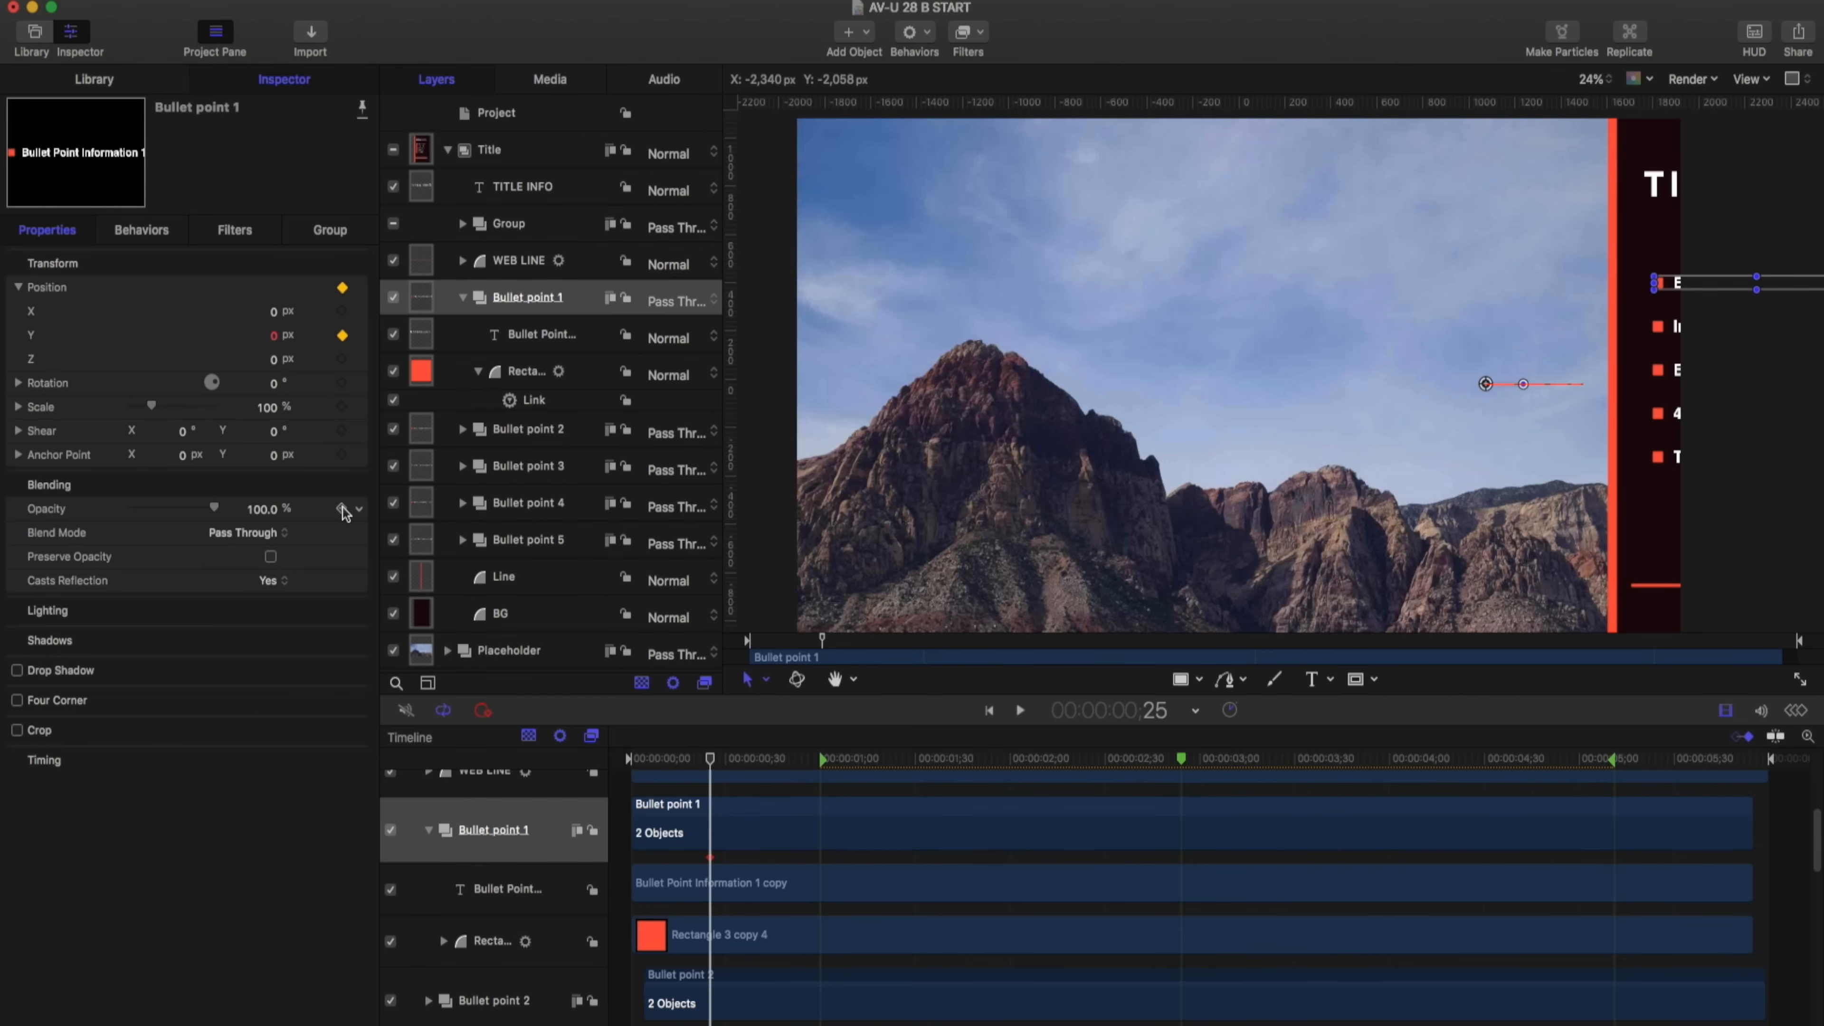
{"action": "left_click", "coordinate": [128, 509]}
{"action": "left_click_drag", "start_coordinate": [766, 758], "coordinate": [819, 758]}
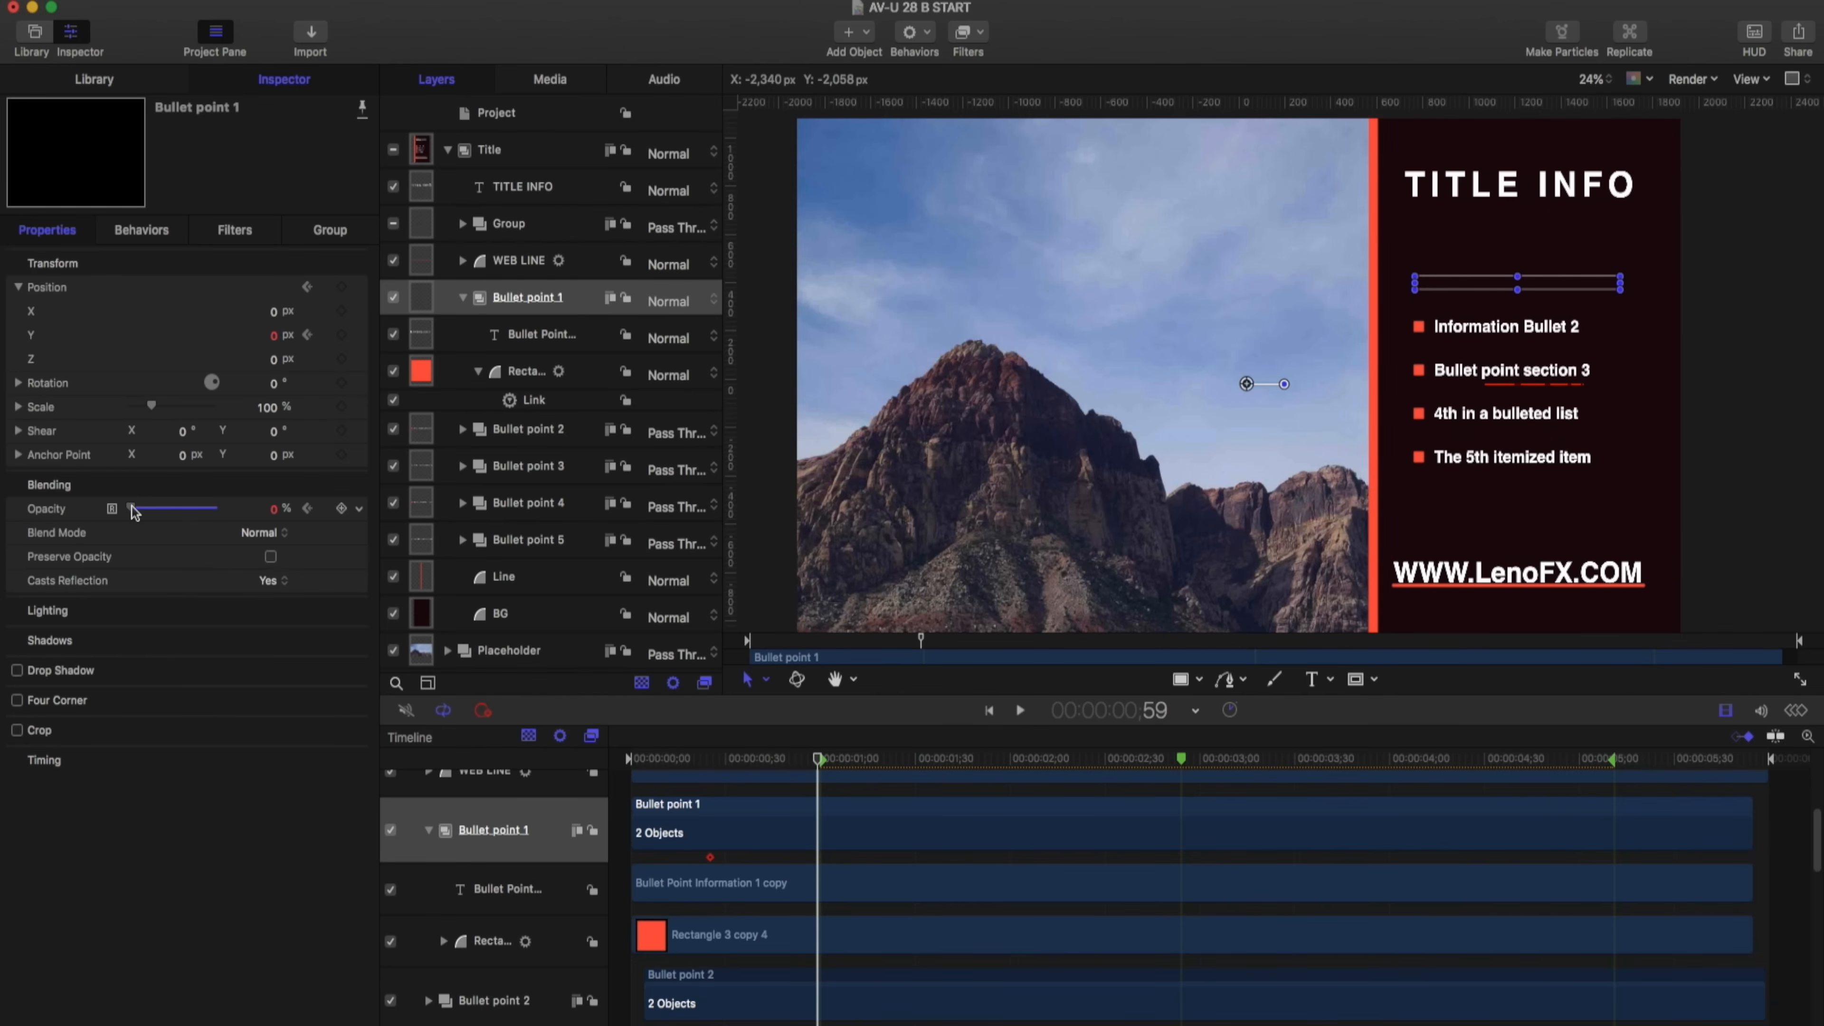
{"action": "left_click_drag", "start_coordinate": [133, 512], "coordinate": [215, 509]}
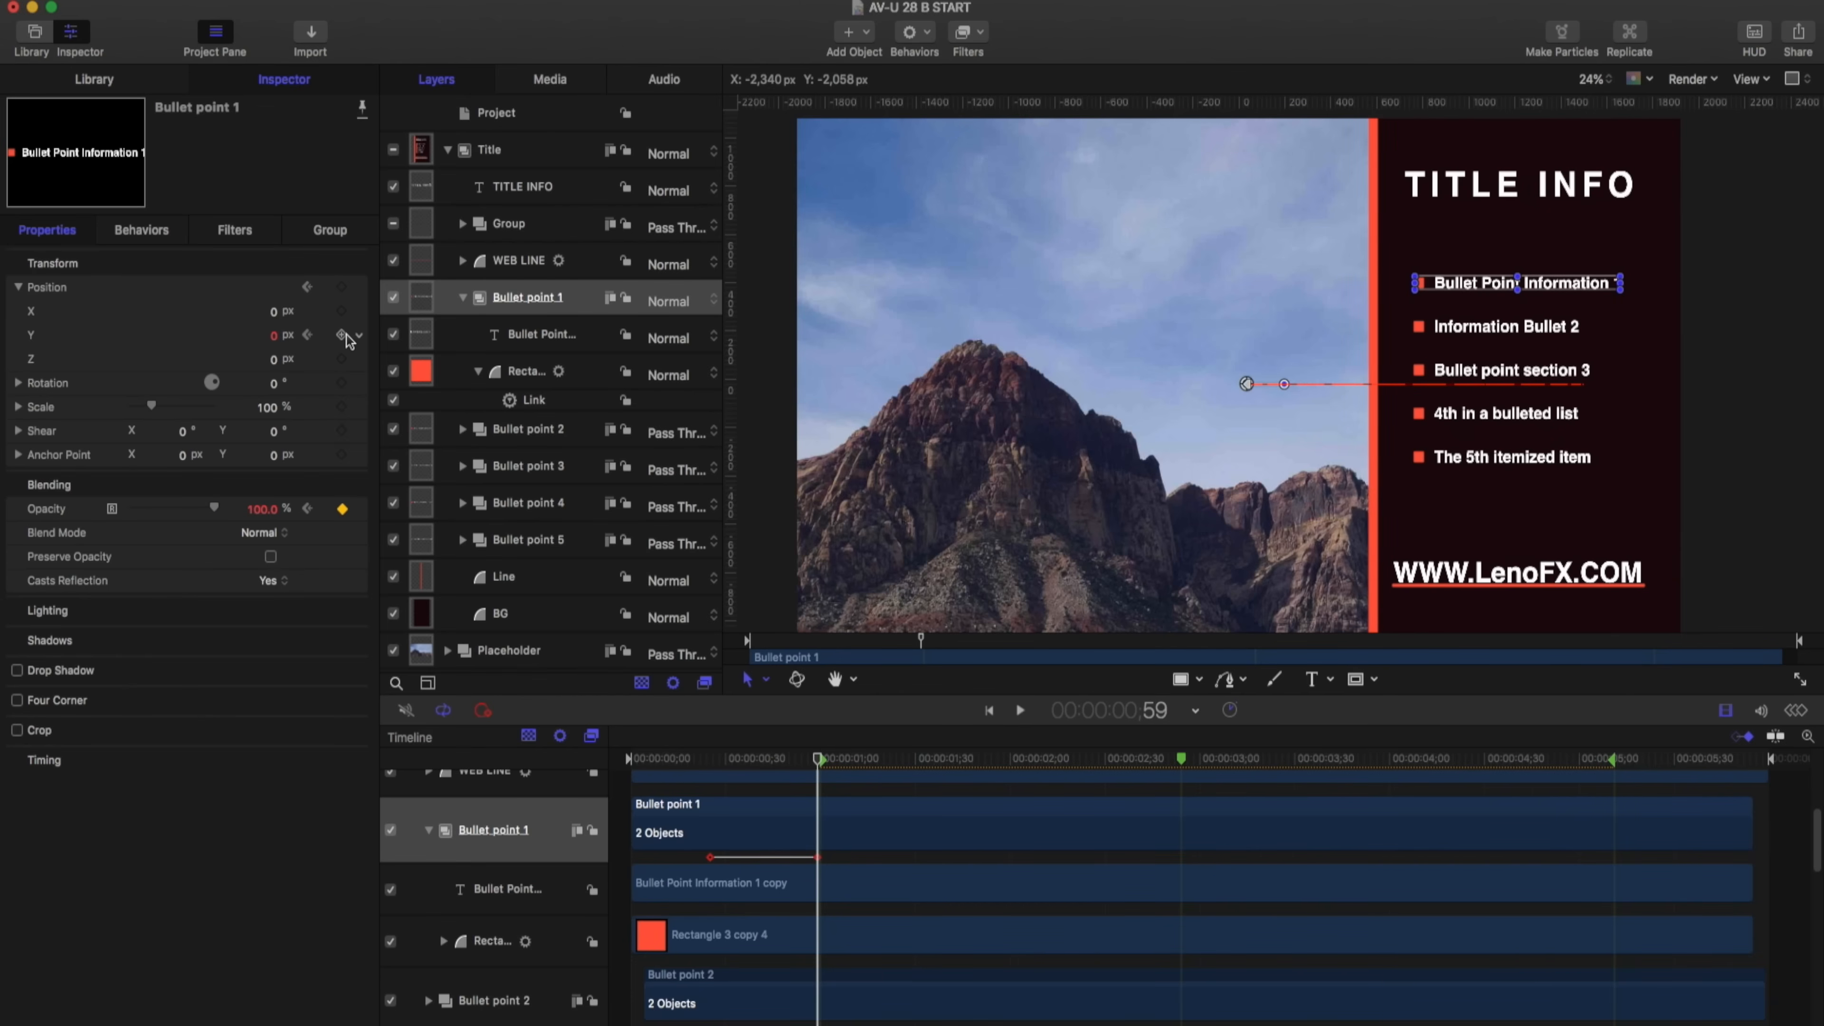
Set Bullet point 1's Y position keyframe at 0;25 to about -1430 px and scrub through the entrance
{"action": "left_click", "coordinate": [307, 336]}
{"action": "mouse_move", "coordinate": [275, 341]}
{"action": "left_mouse_down"}
{"action": "mouse_move", "coordinate": [275, 409]}
{"action": "mouse_move", "coordinate": [277, 341]}
{"action": "left_mouse_up"}
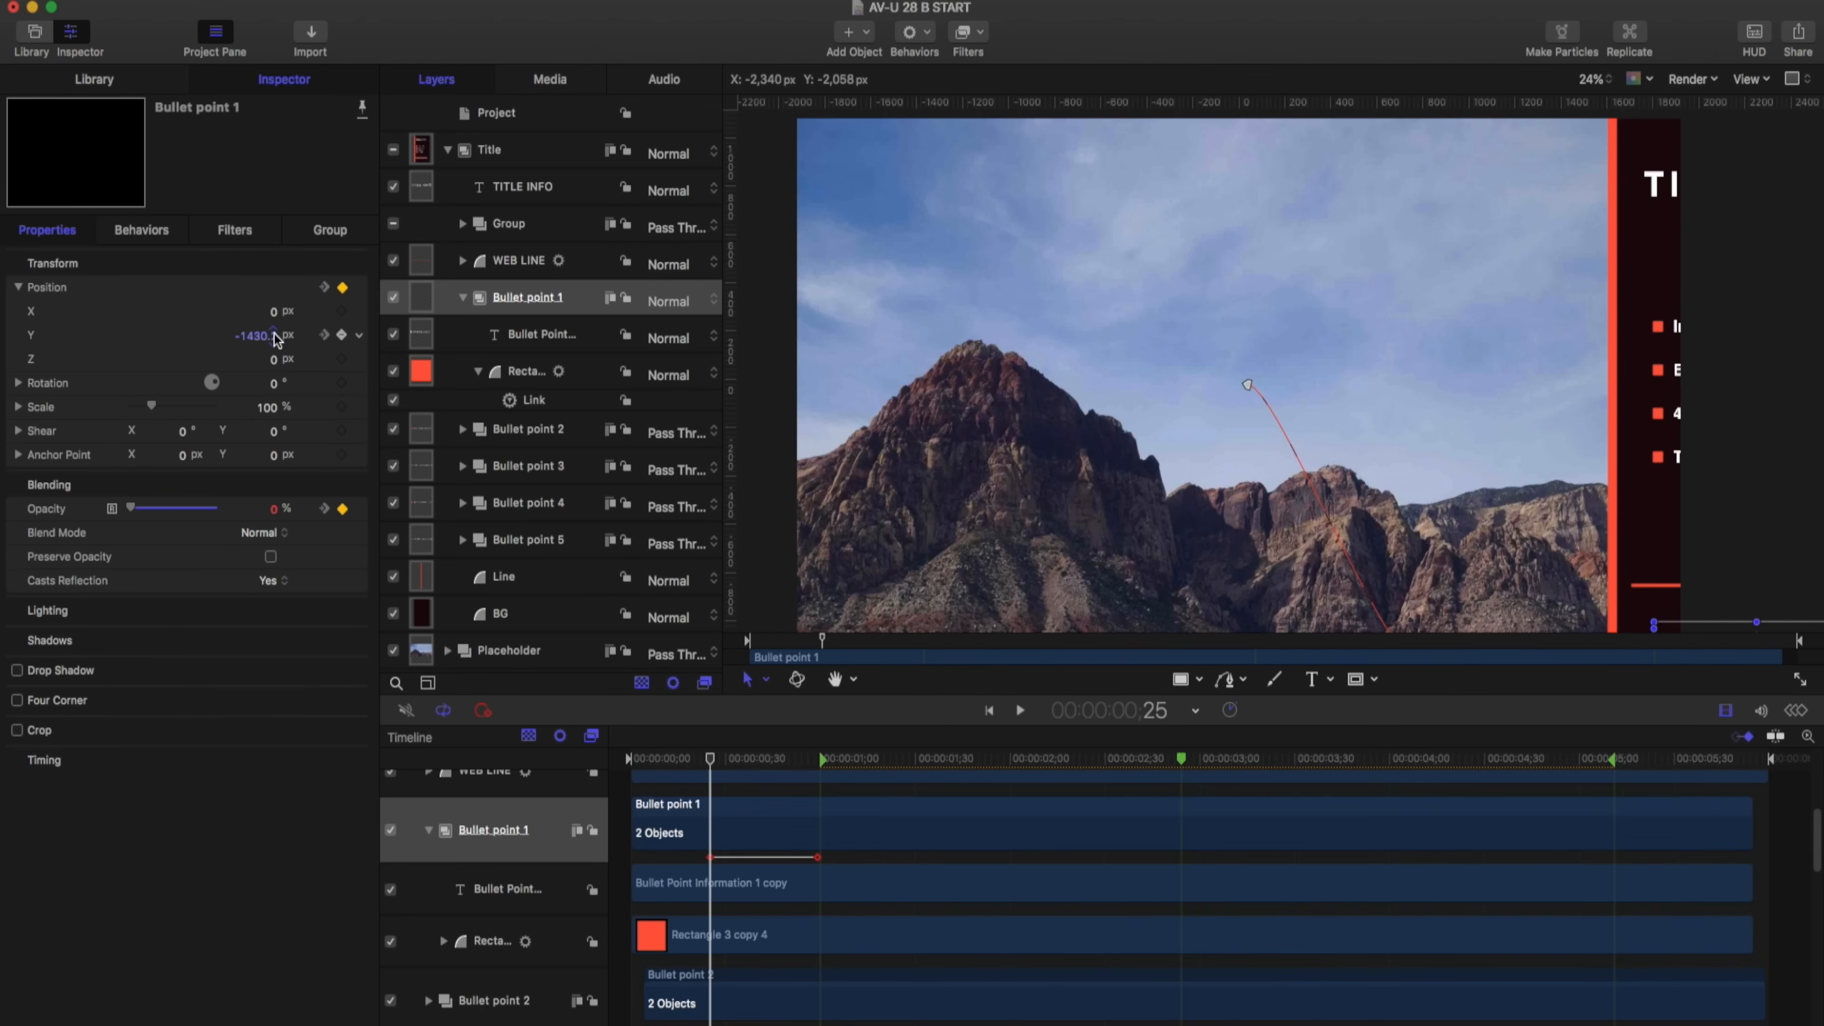
{"action": "left_click_drag", "start_coordinate": [855, 758], "coordinate": [823, 675]}
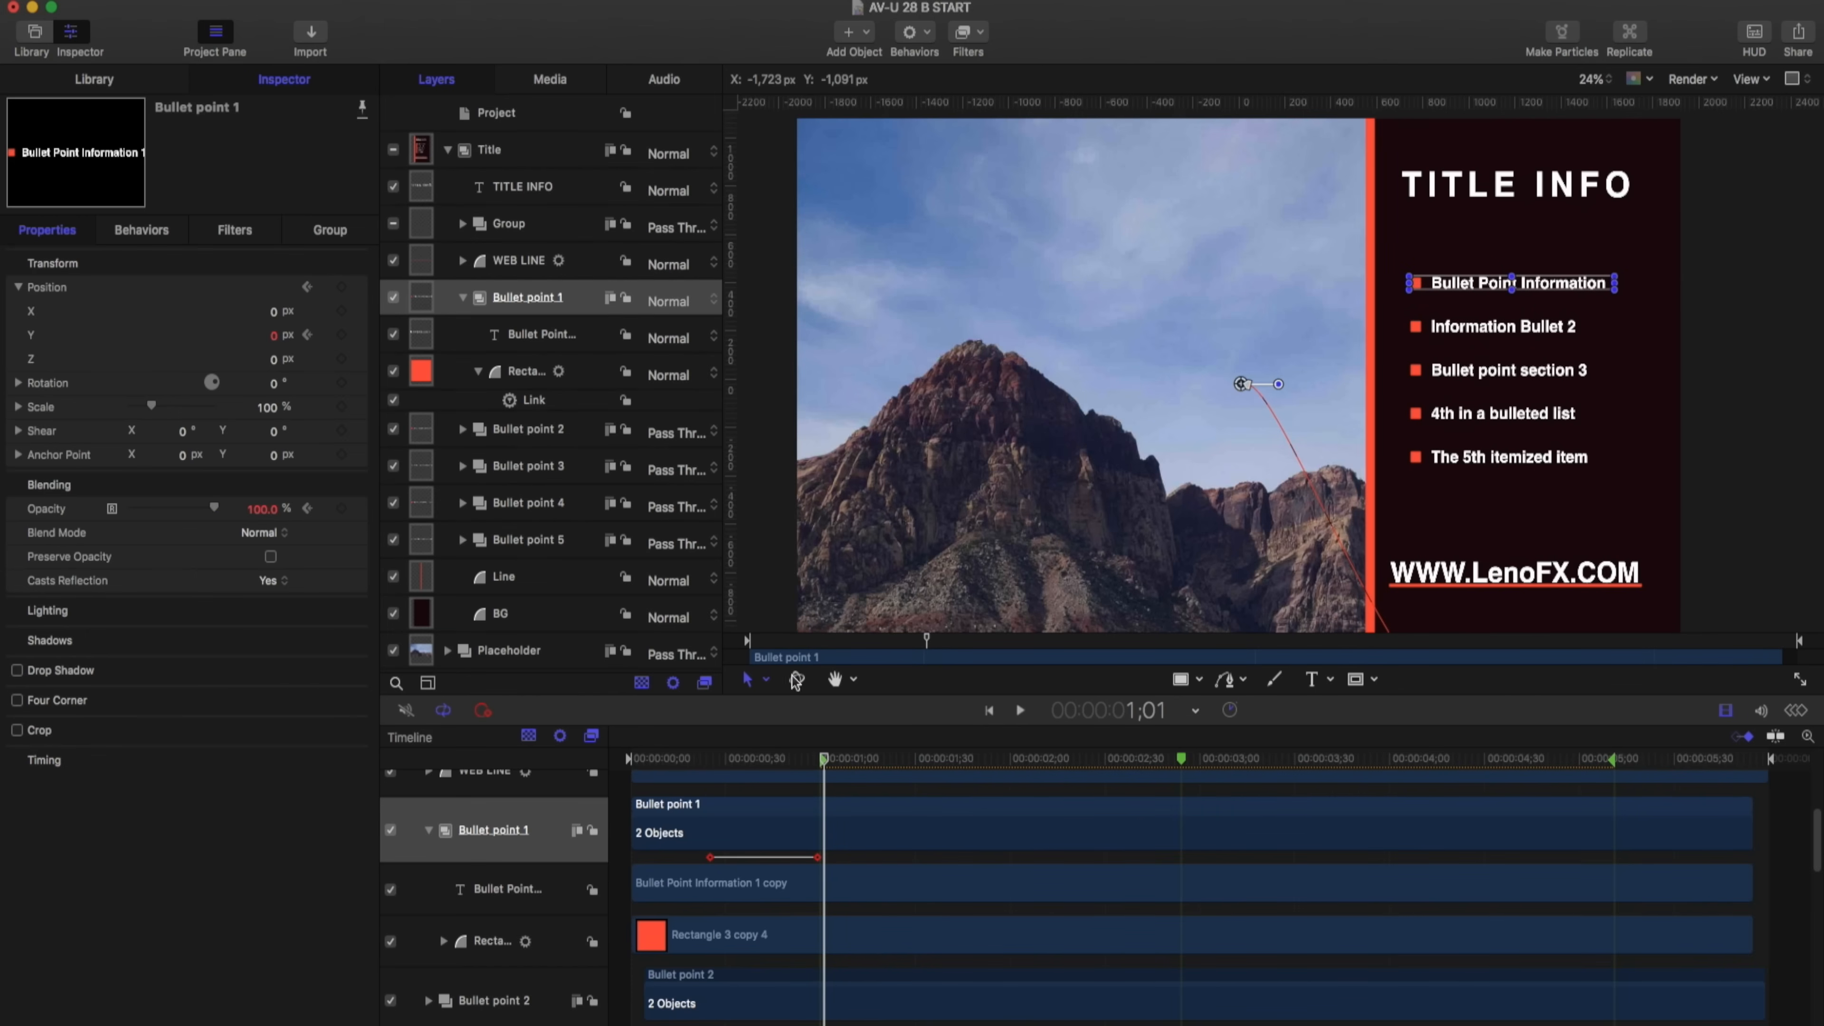
Delete the Bullet point 2 to 5 groups, duplicate Bullet point 1 and rename the duplicate "Bullet point 2copy"
{"action": "left_click", "coordinate": [520, 422]}
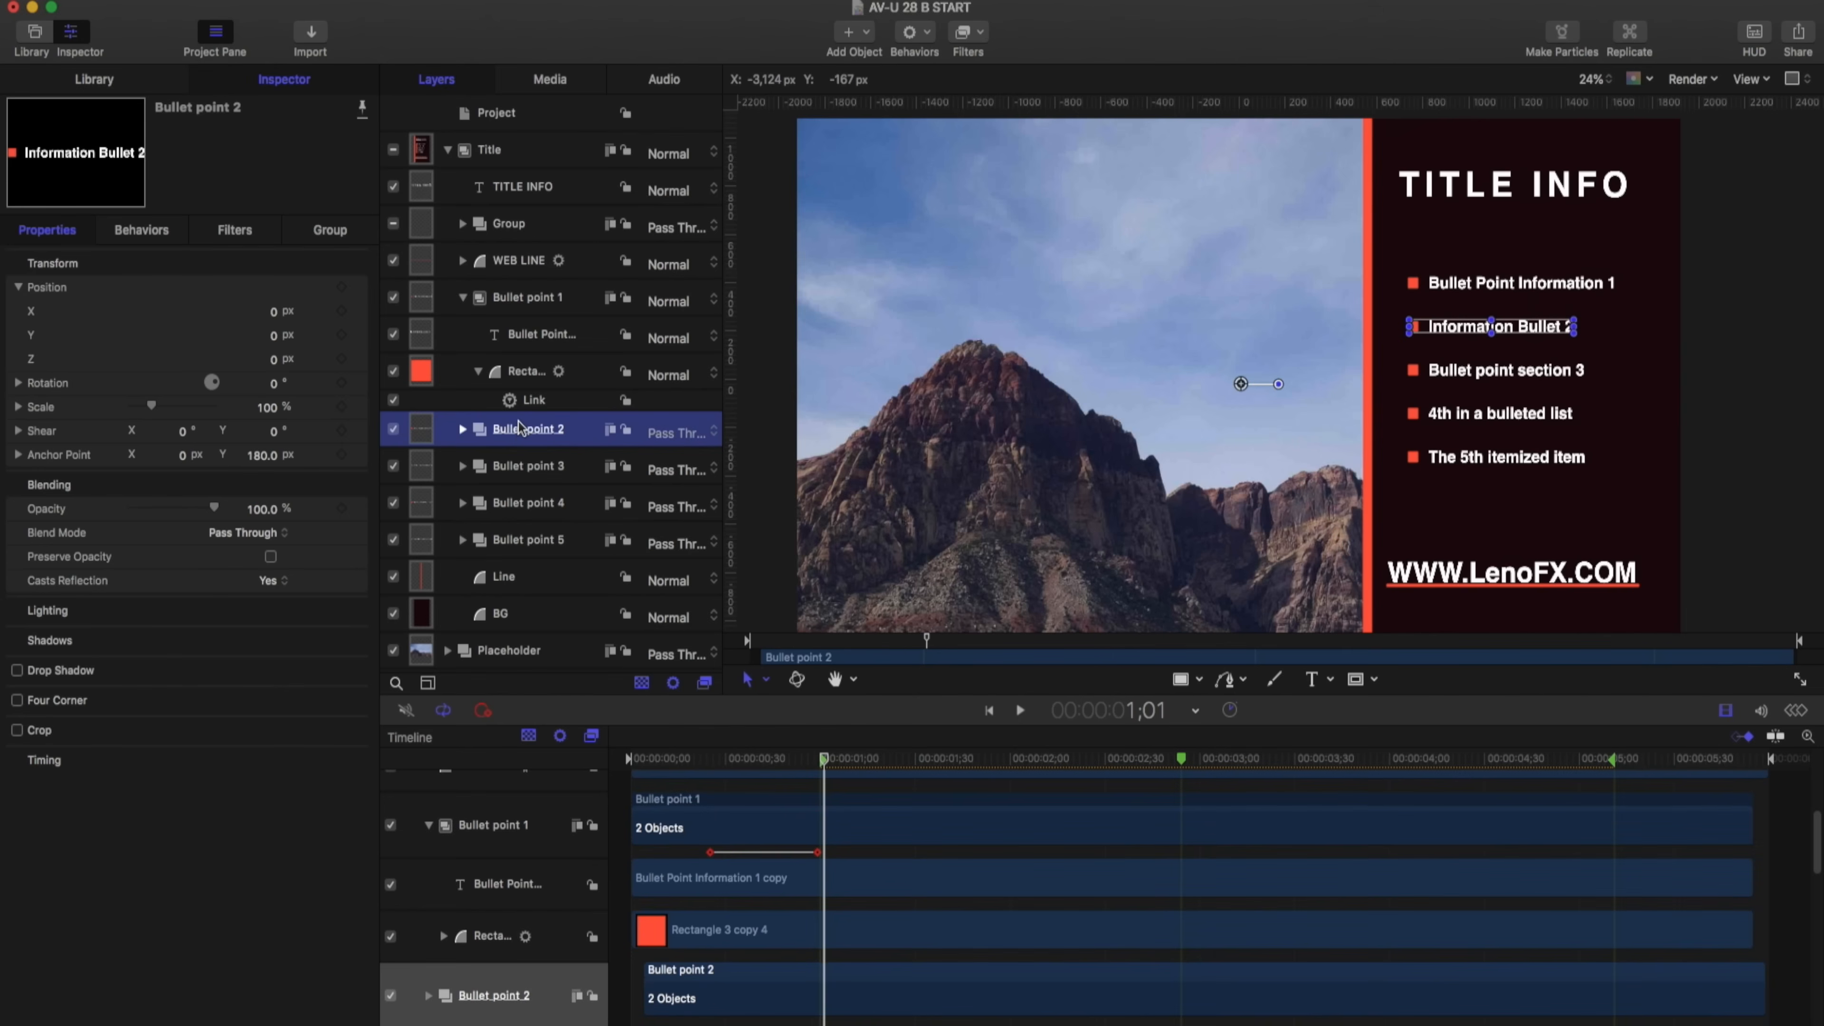
{"action": "left_click", "coordinate": [538, 306]}
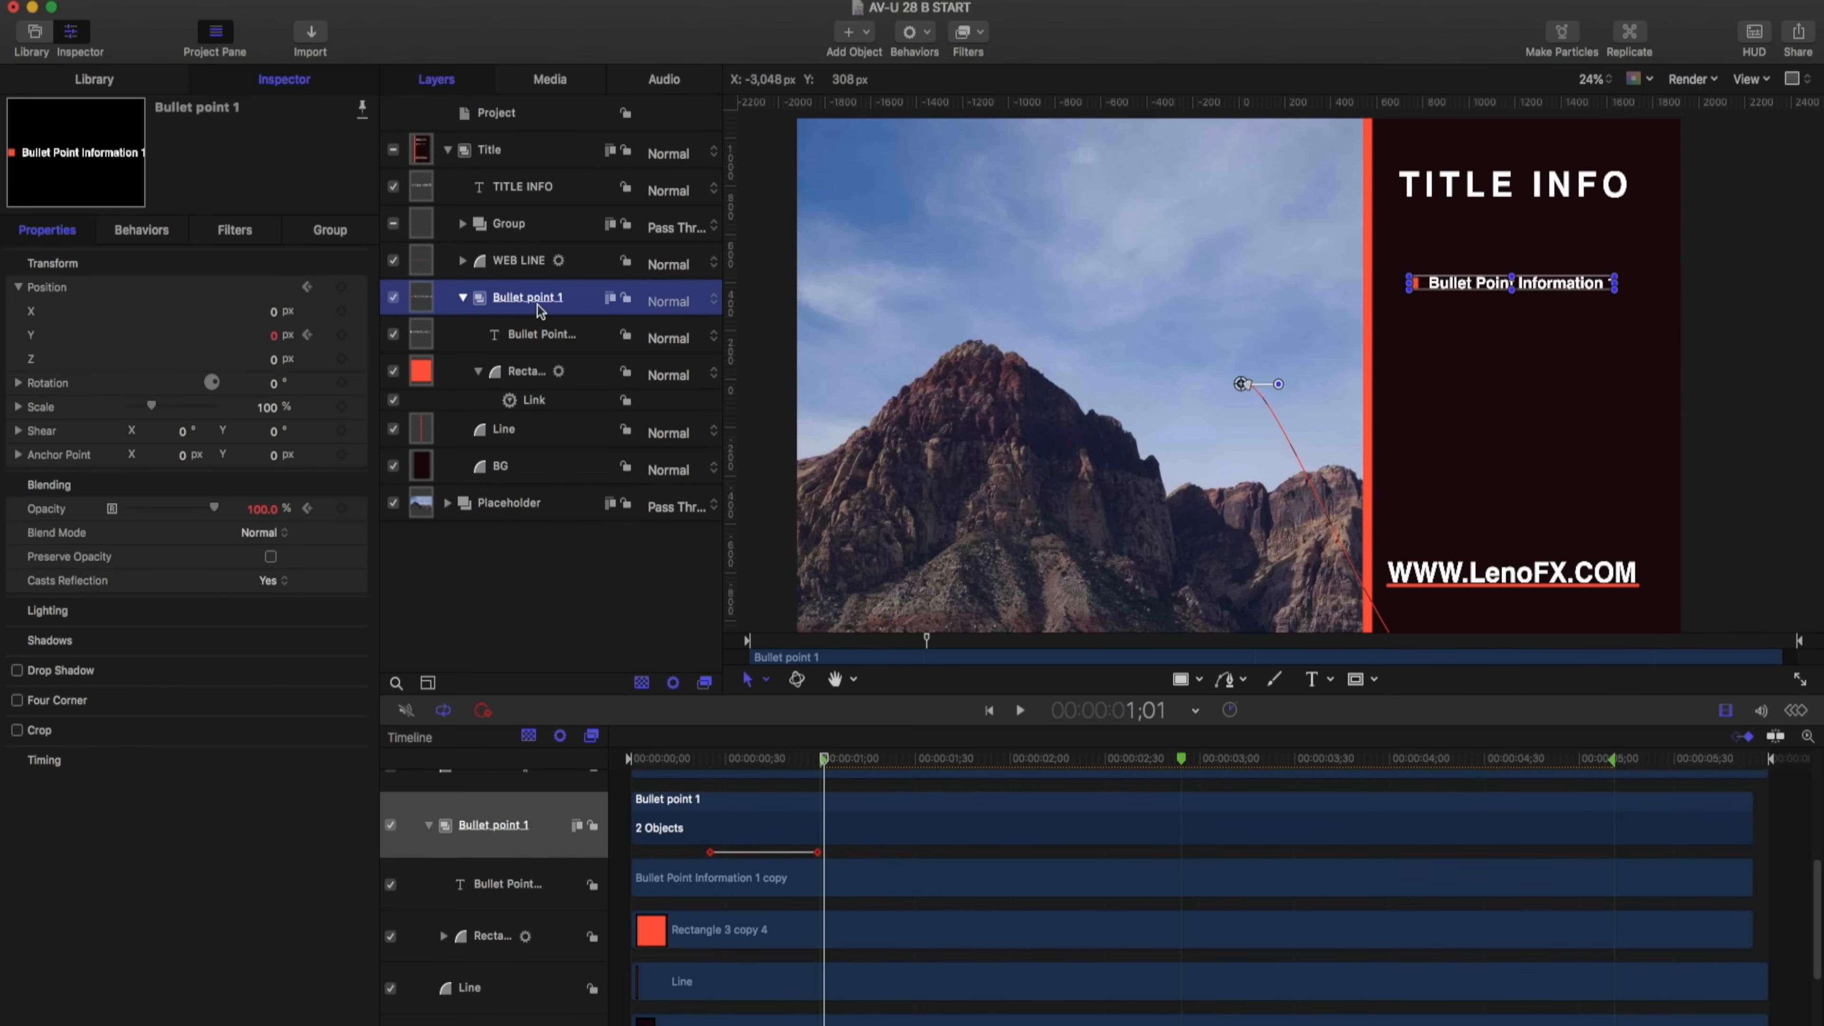
{"action": "key", "text": "super+d"}
{"action": "double_click", "coordinate": [553, 297]}
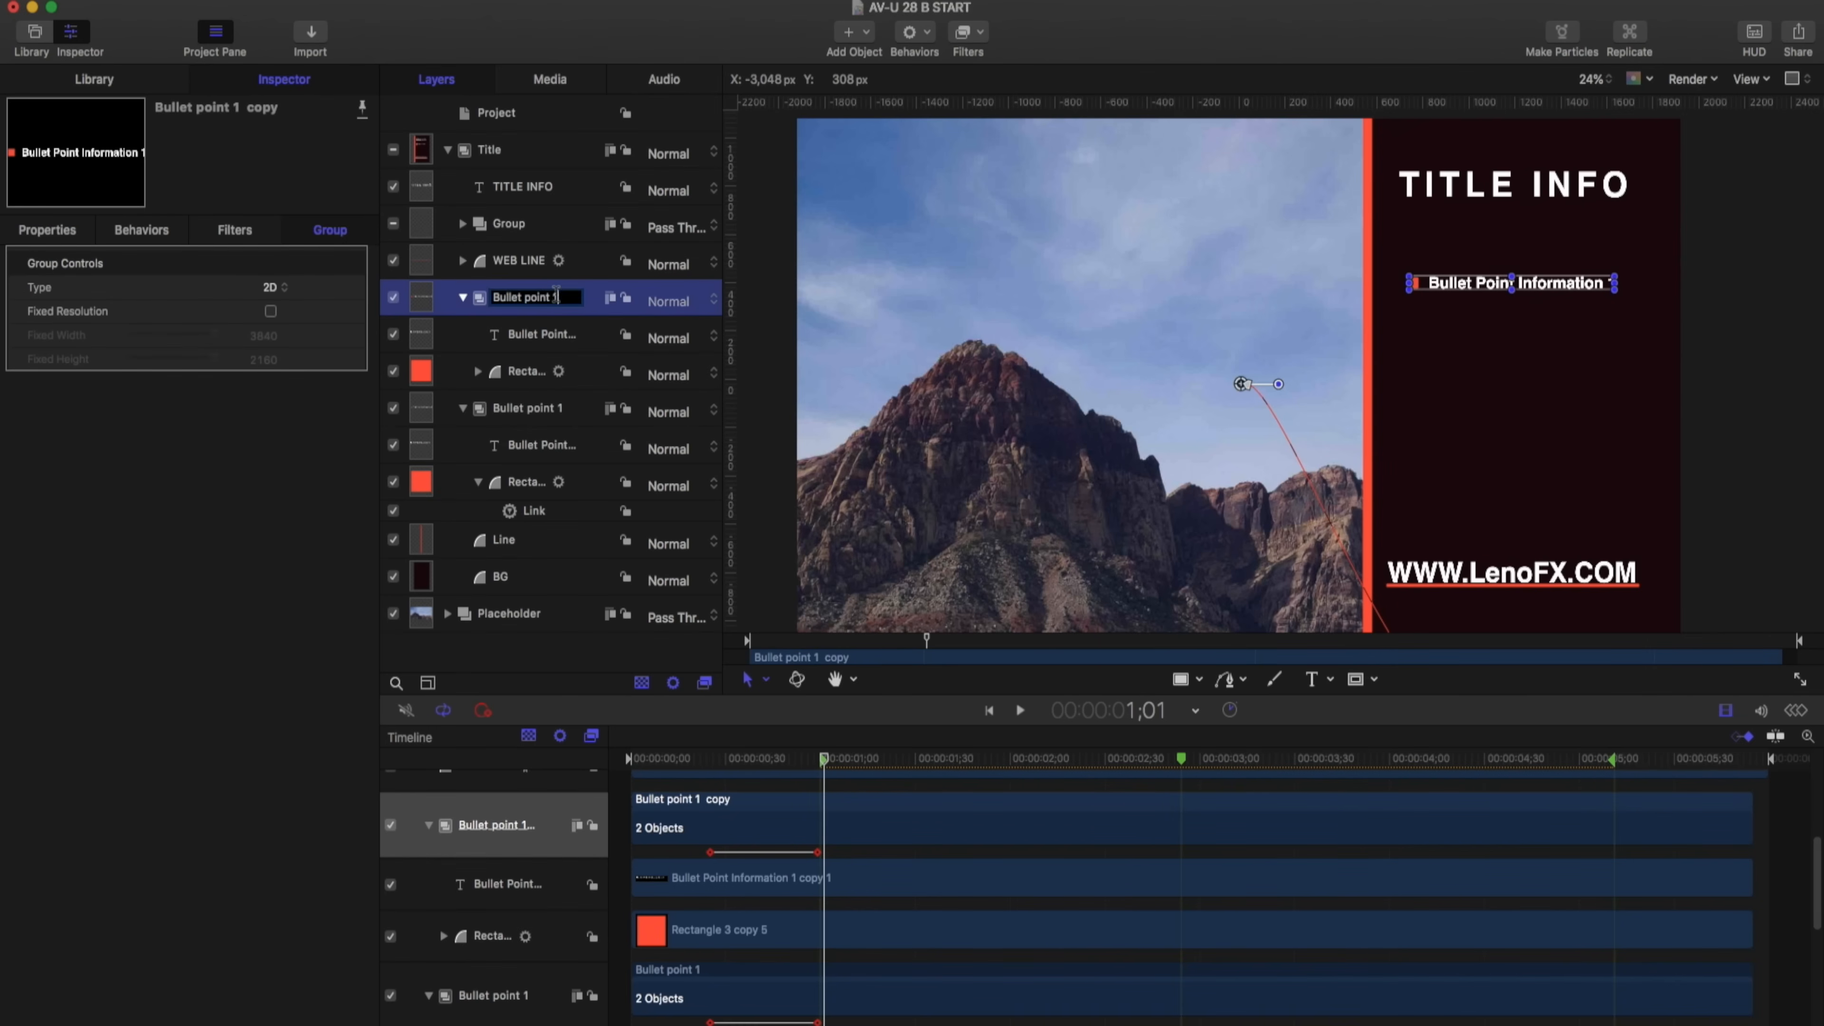
{"action": "type", "text": "2copy"}
{"action": "key", "text": "Return"}
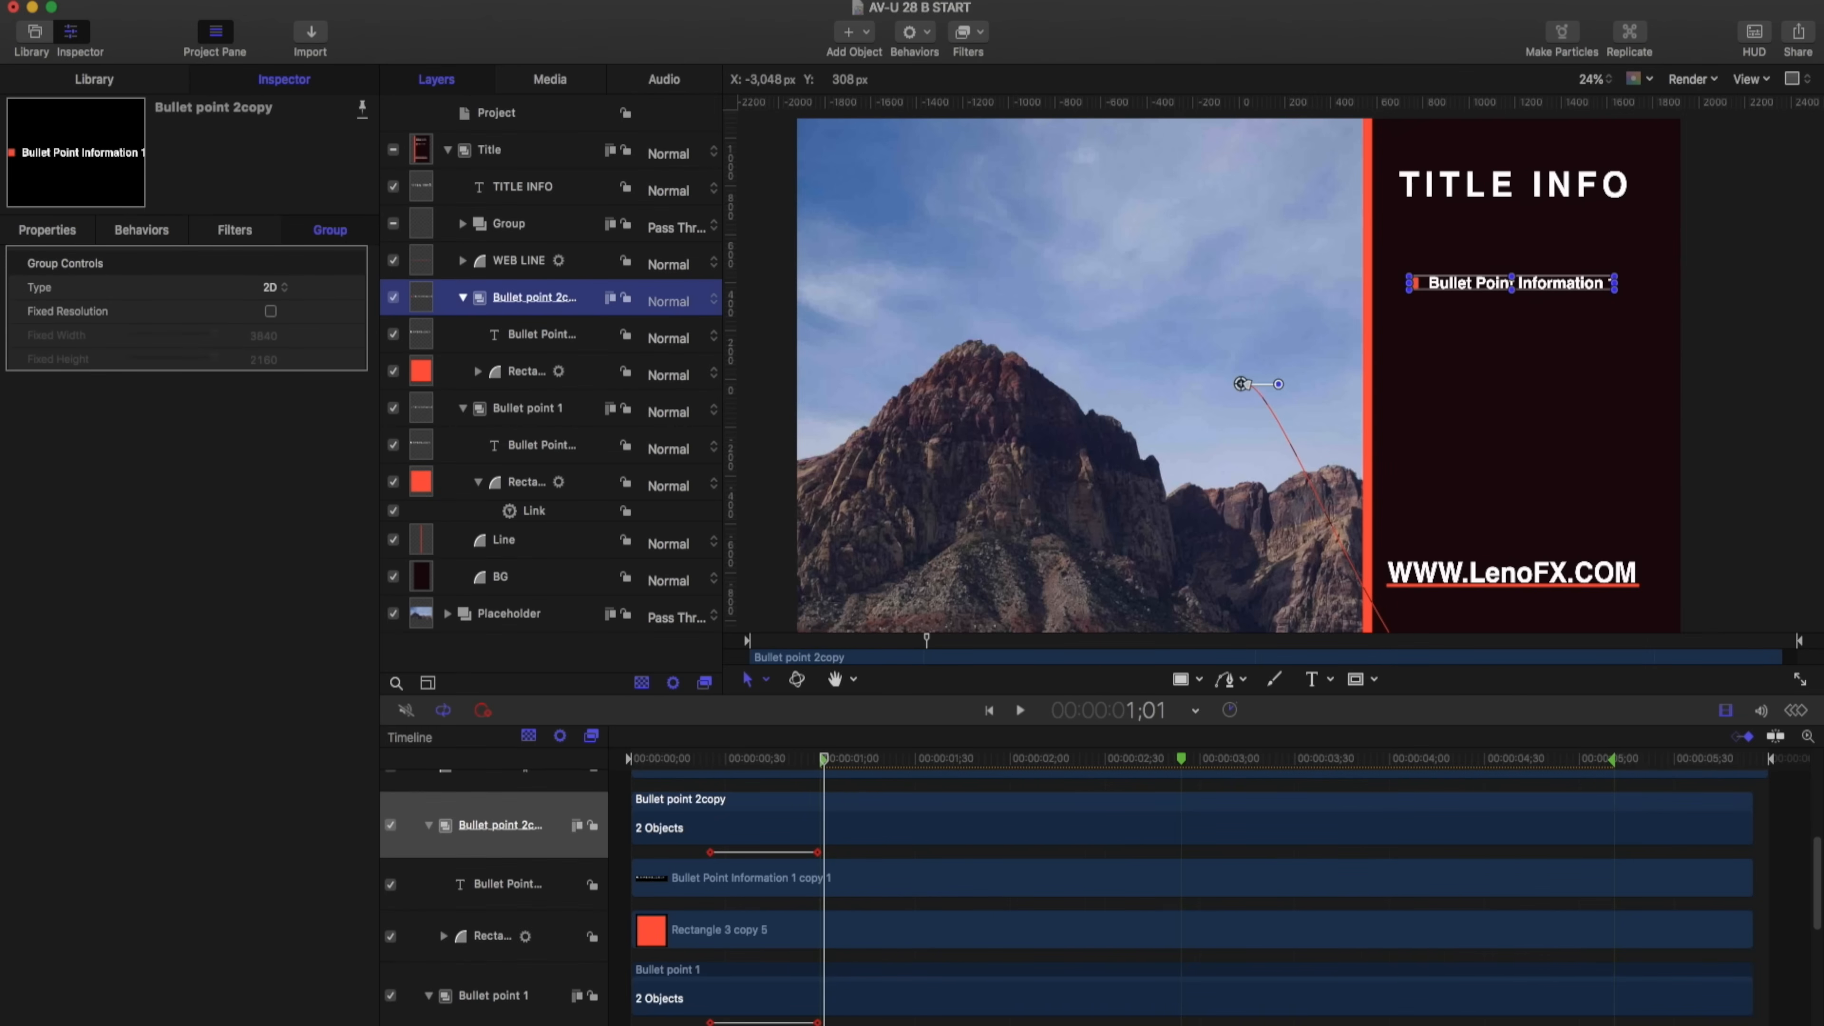
Shift Bullet point 2copy about 12 frames later in the timeline and set its Anchor Point Y to 180 px
{"action": "left_click_drag", "start_coordinate": [827, 757], "coordinate": [873, 758]}
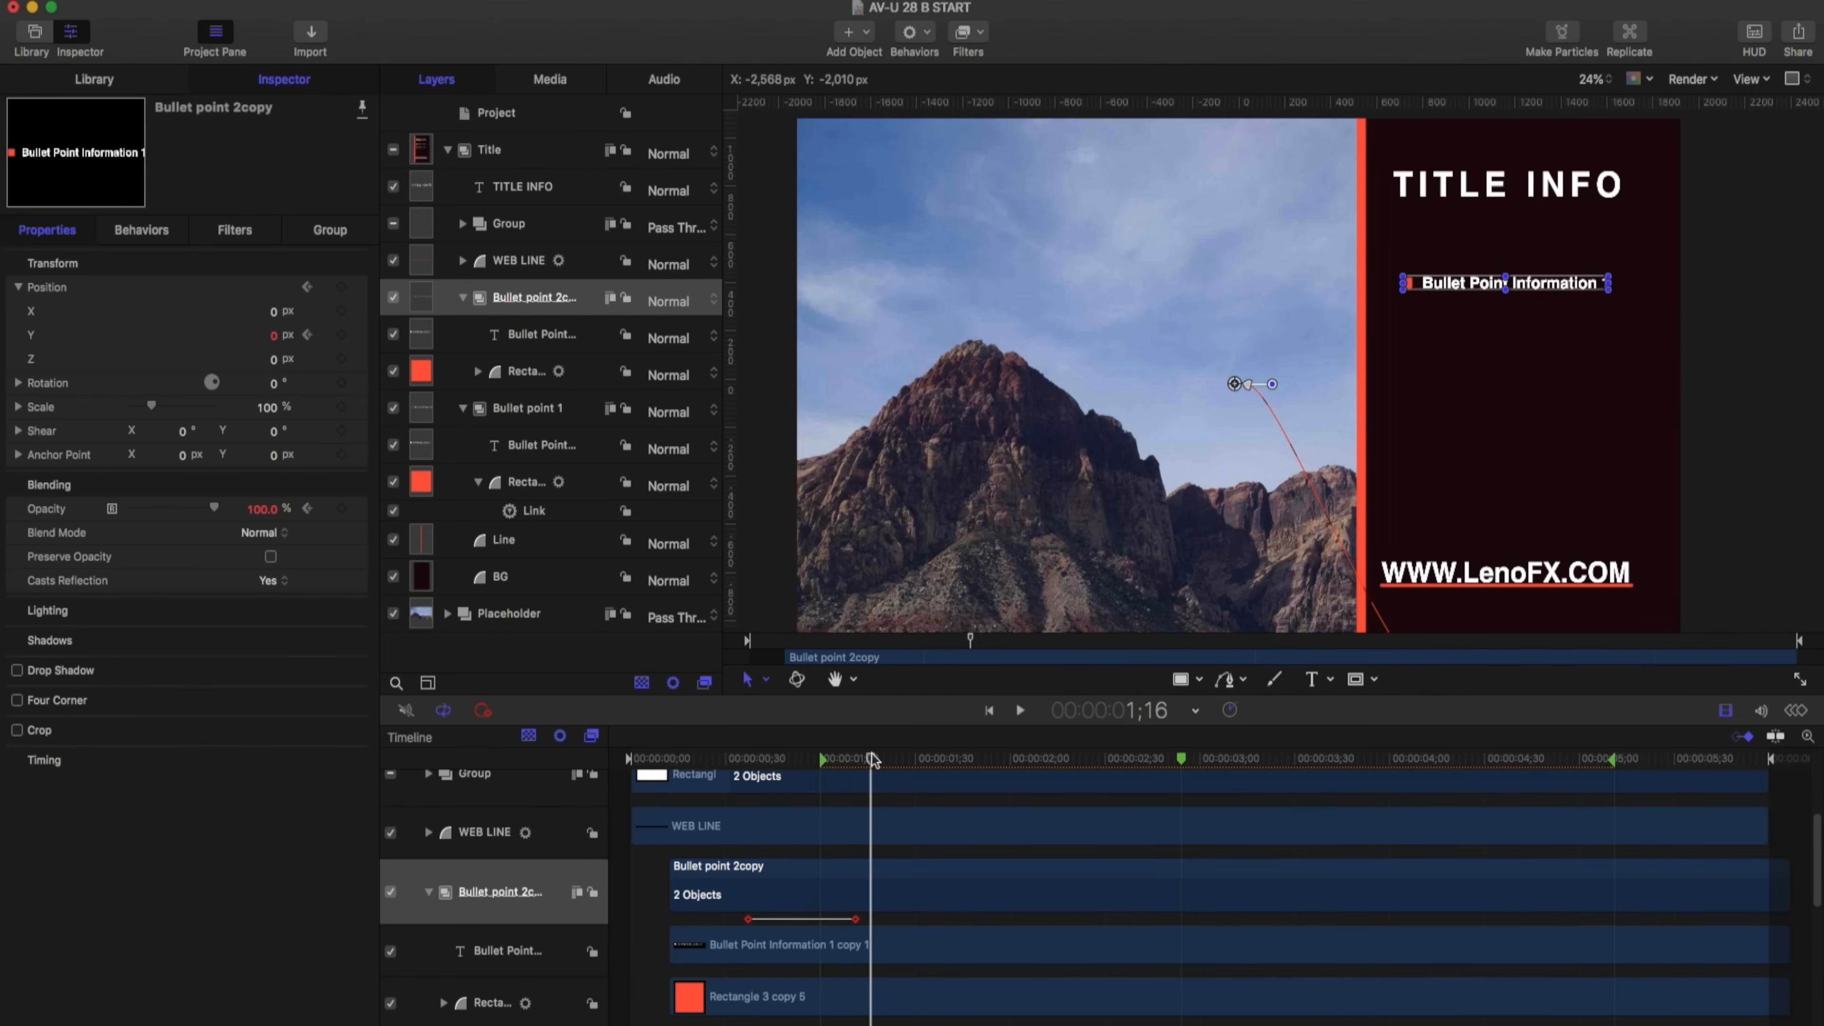
{"action": "mouse_move", "coordinate": [275, 456]}
{"action": "left_mouse_down"}
{"action": "mouse_move", "coordinate": [338, 451]}
{"action": "mouse_move", "coordinate": [266, 464]}
{"action": "left_mouse_up"}
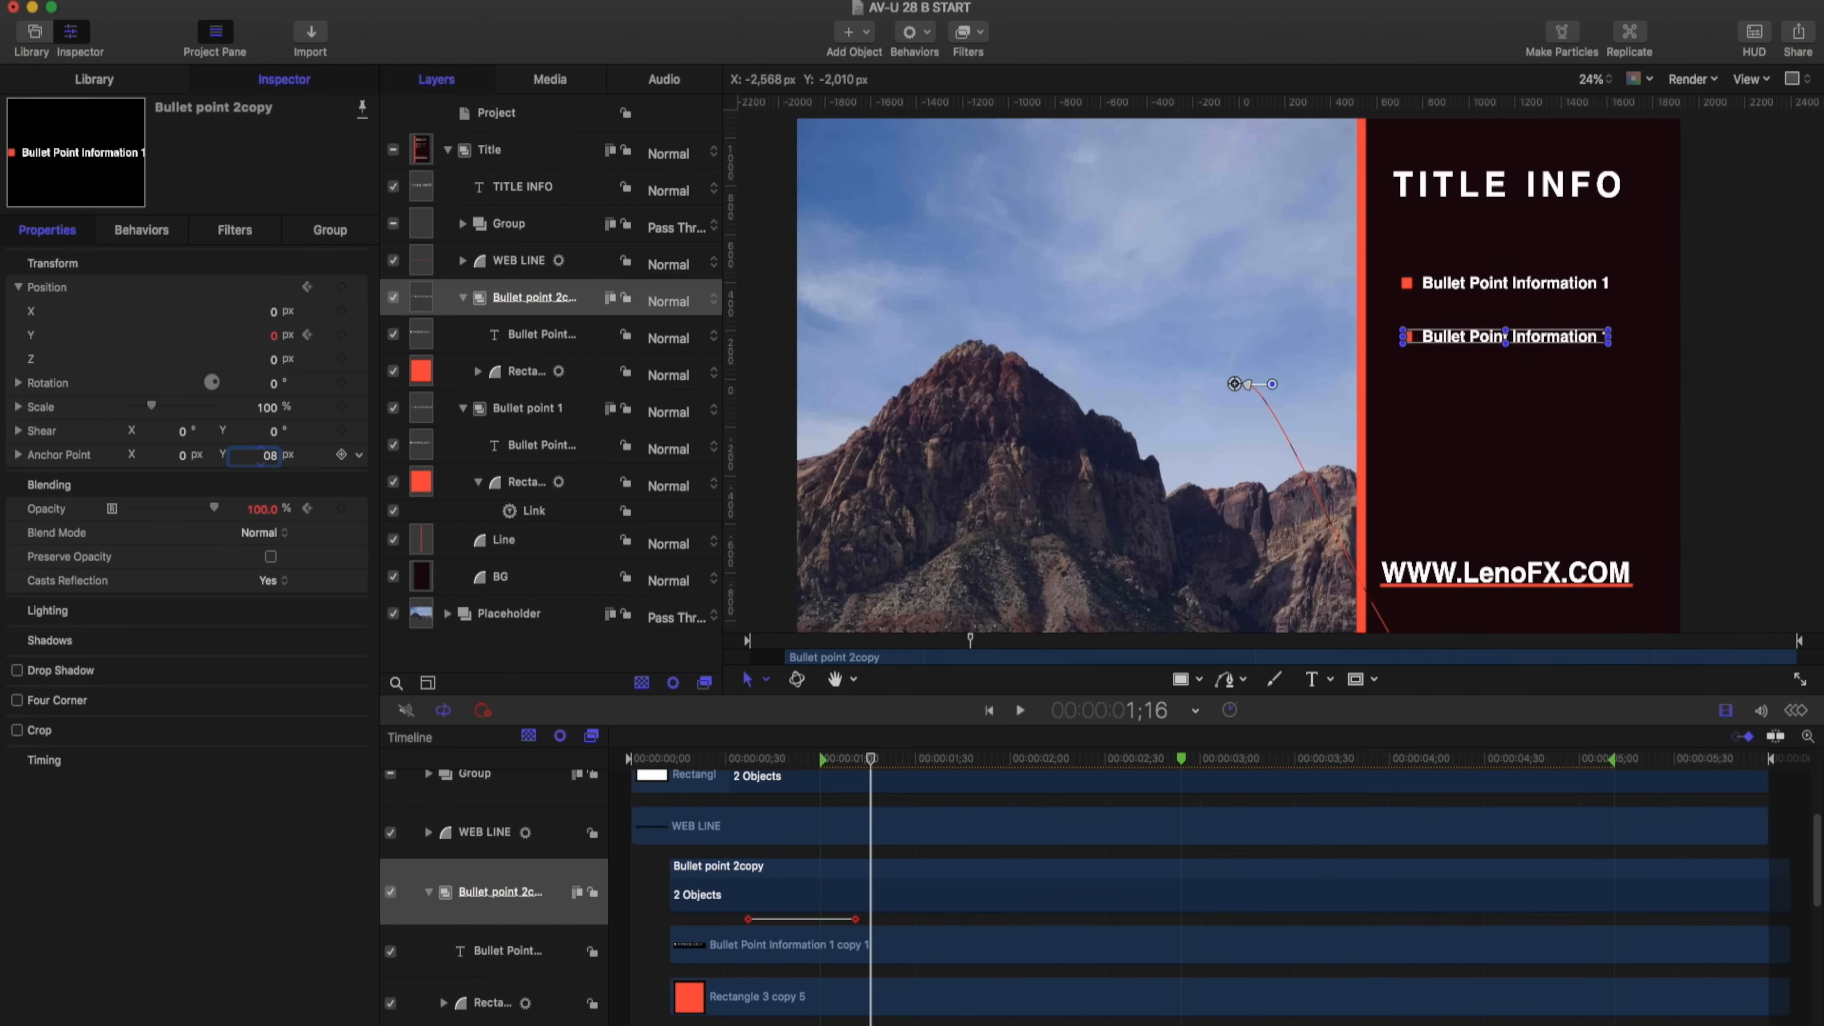
{"action": "type", "text": "0"}
{"action": "key", "text": "Return"}
{"action": "left_click_drag", "start_coordinate": [658, 754], "coordinate": [891, 758]}
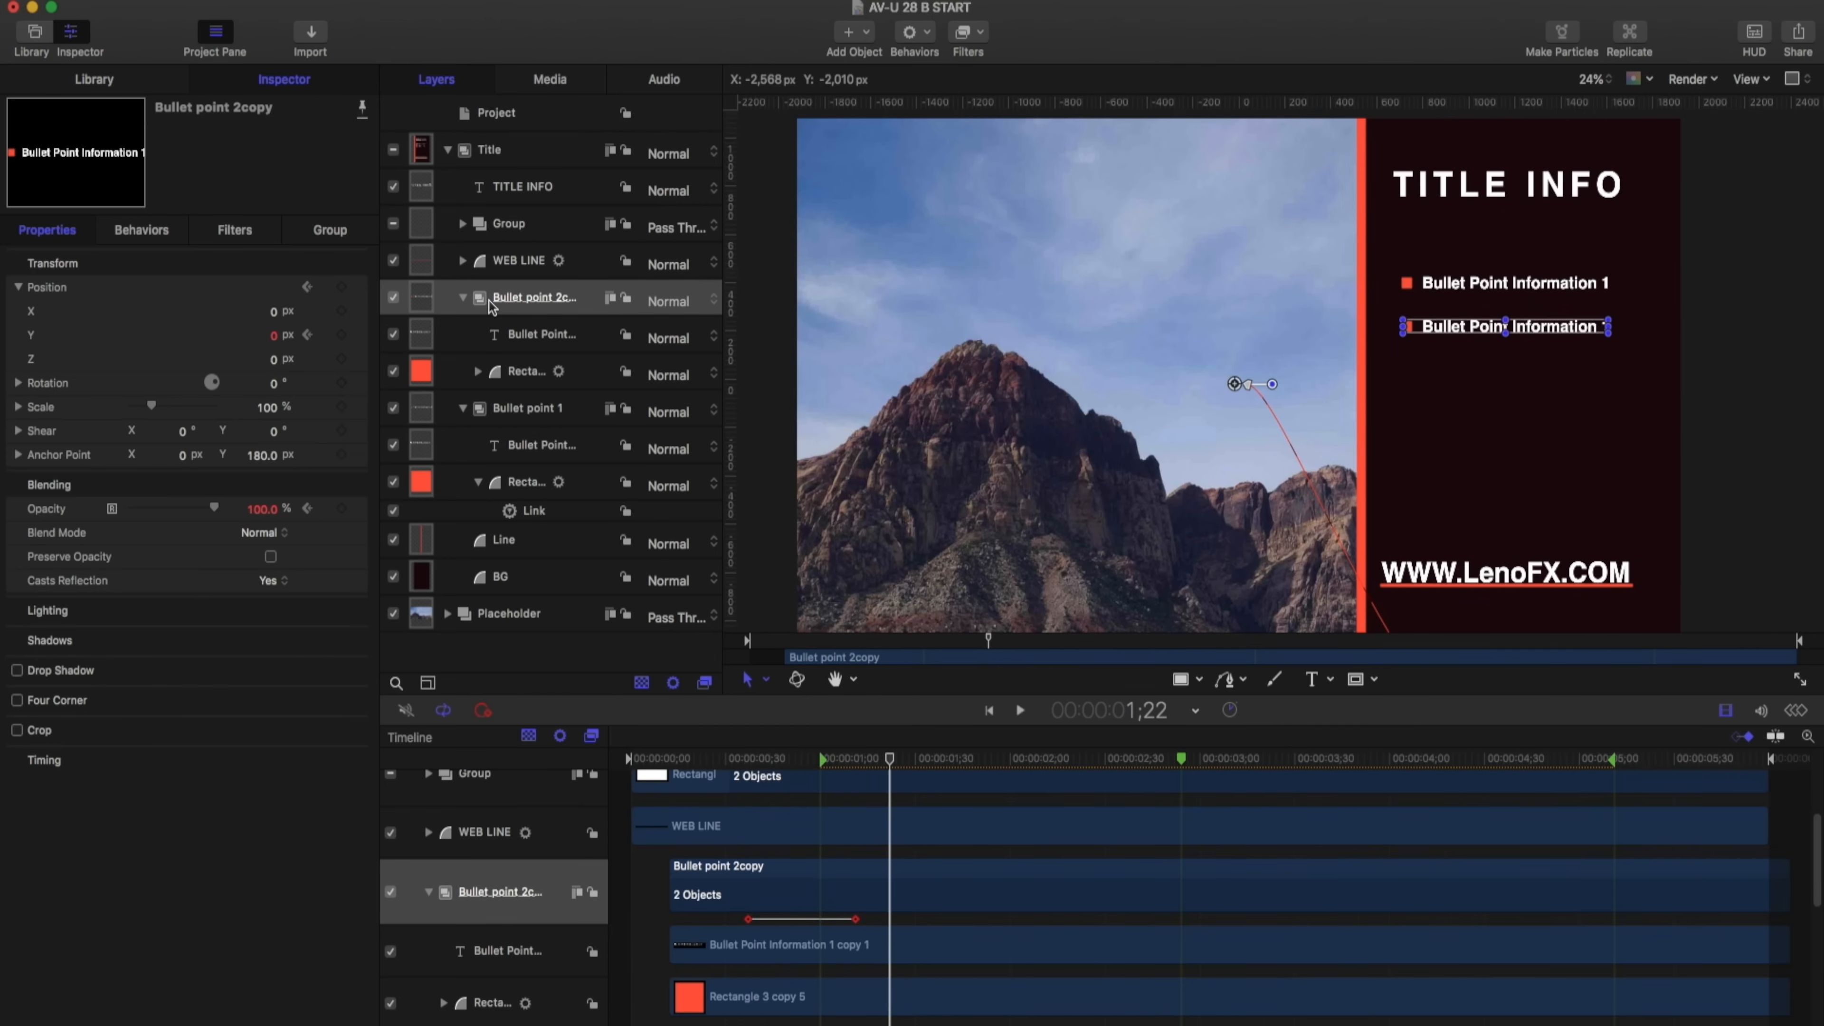
Duplicate the Bullet point 2copy group and rename the duplicate "Bullet point 3"
{"action": "key", "text": "super+d"}
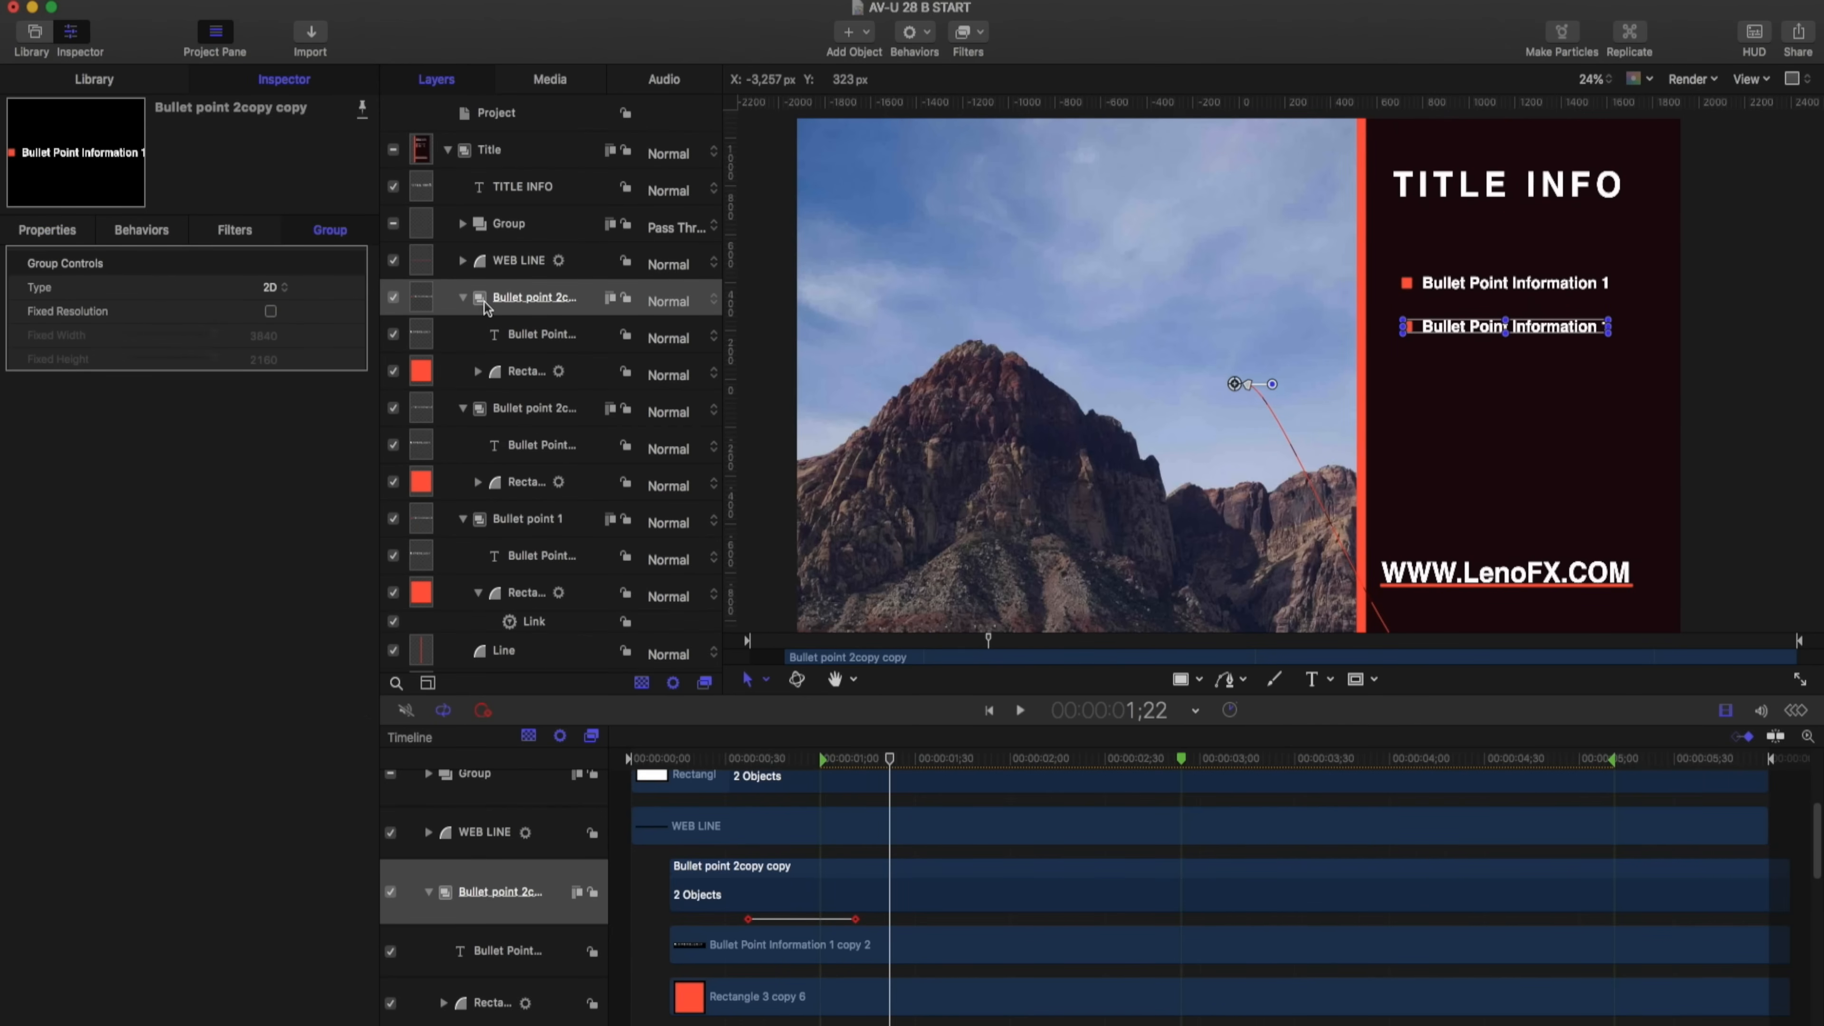
{"action": "double_click", "coordinate": [556, 298]}
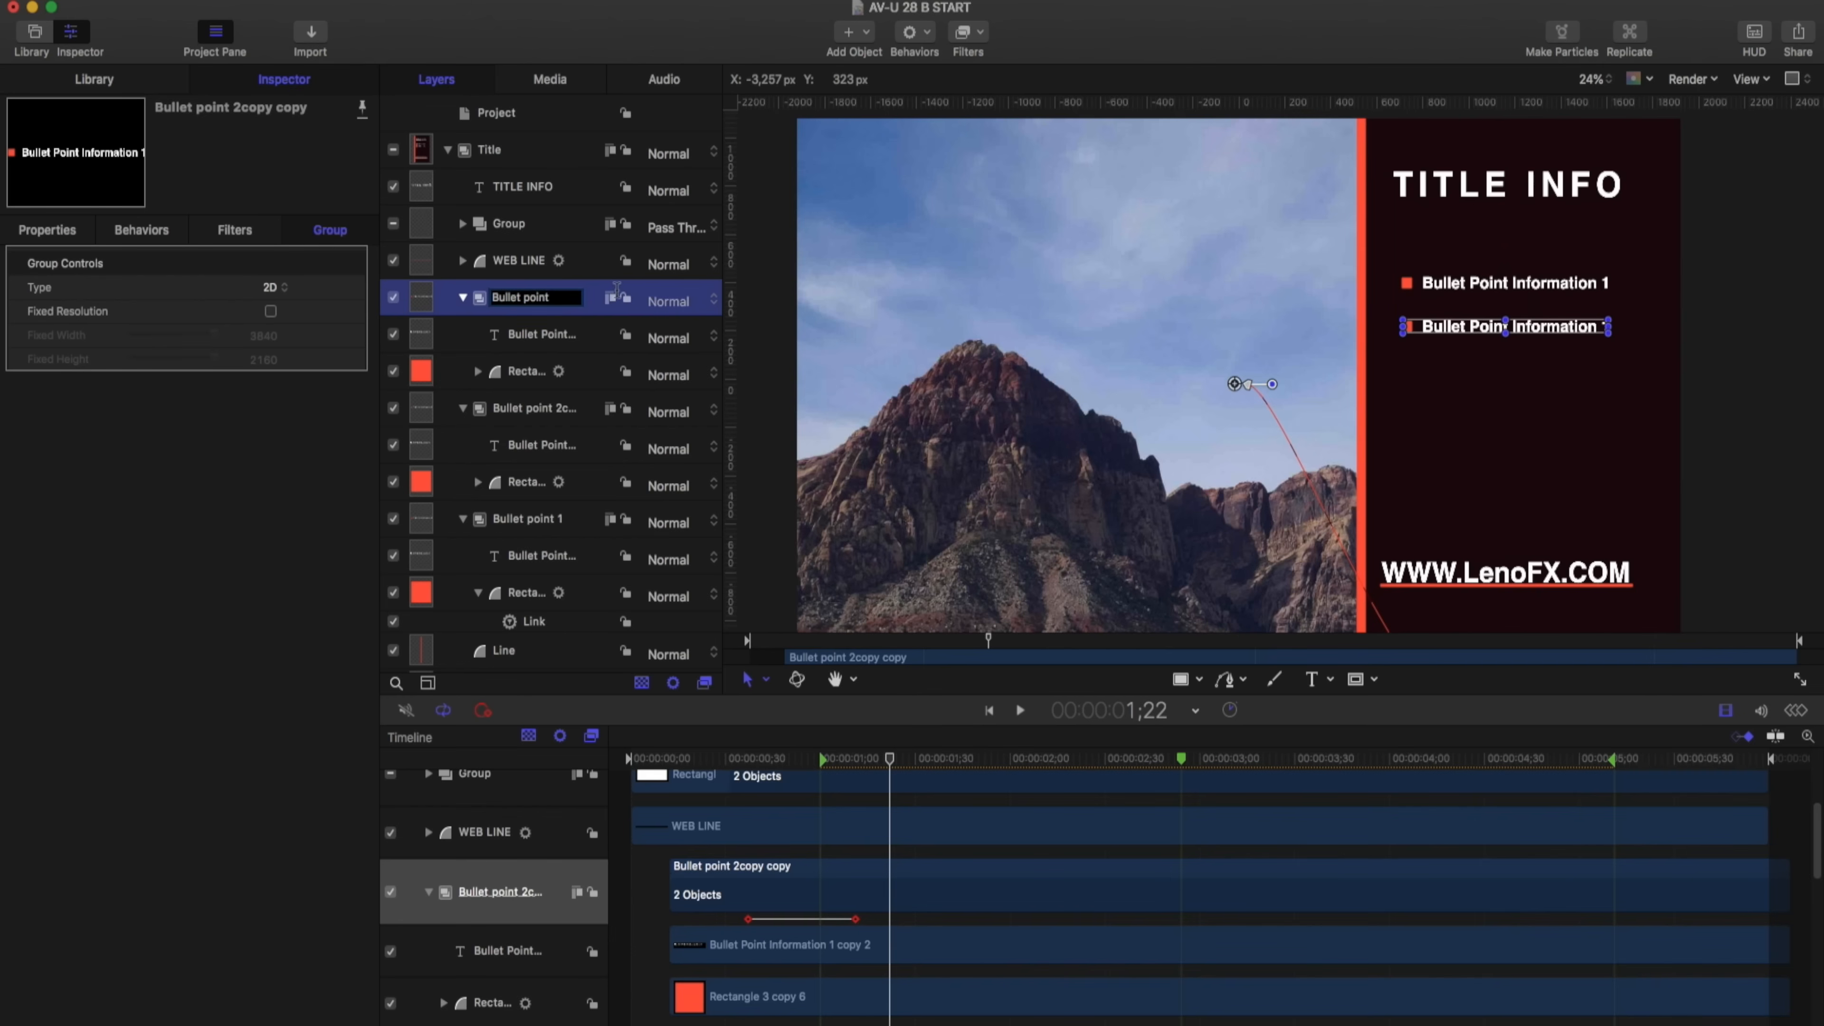
{"action": "type", "text": "Bullet point 3"}
{"action": "key", "text": "Return"}
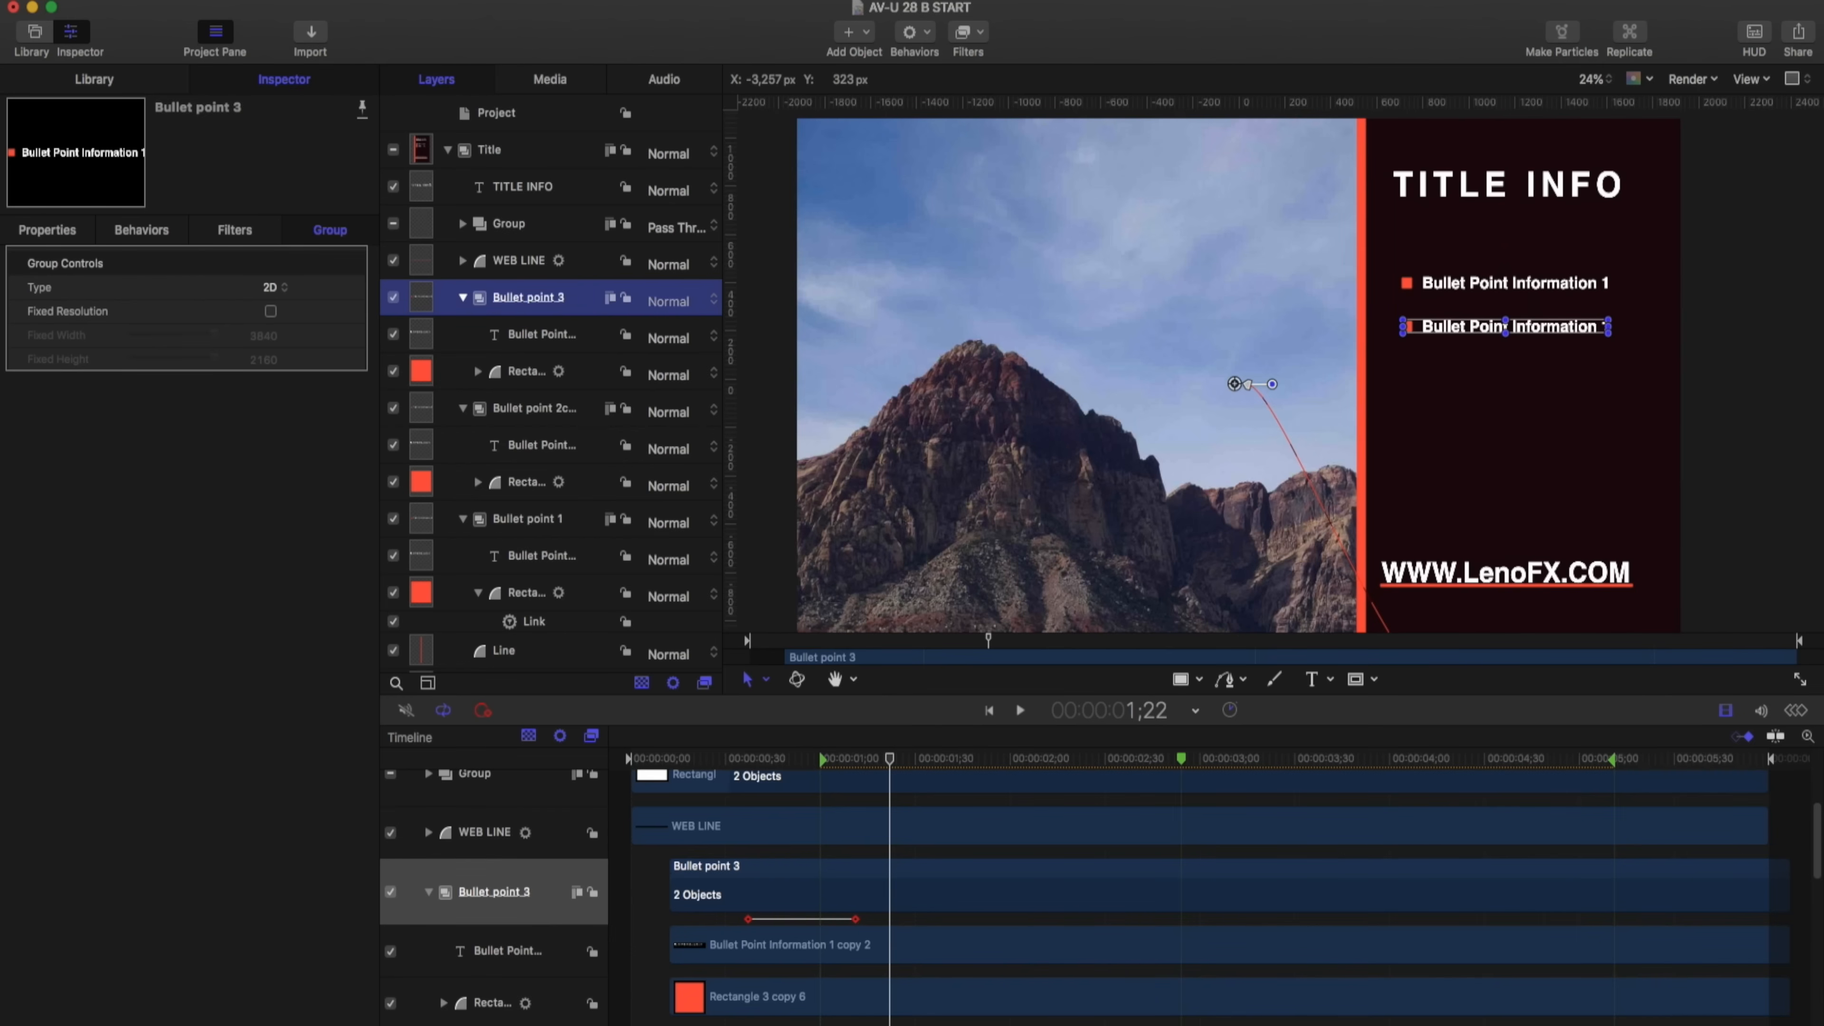
Shift Bullet point 3 about 6 frames later in the timeline and set its Anchor Point Y to 360 px
{"action": "left_click_drag", "start_coordinate": [704, 873], "coordinate": [724, 873]}
{"action": "left_click", "coordinate": [47, 230]}
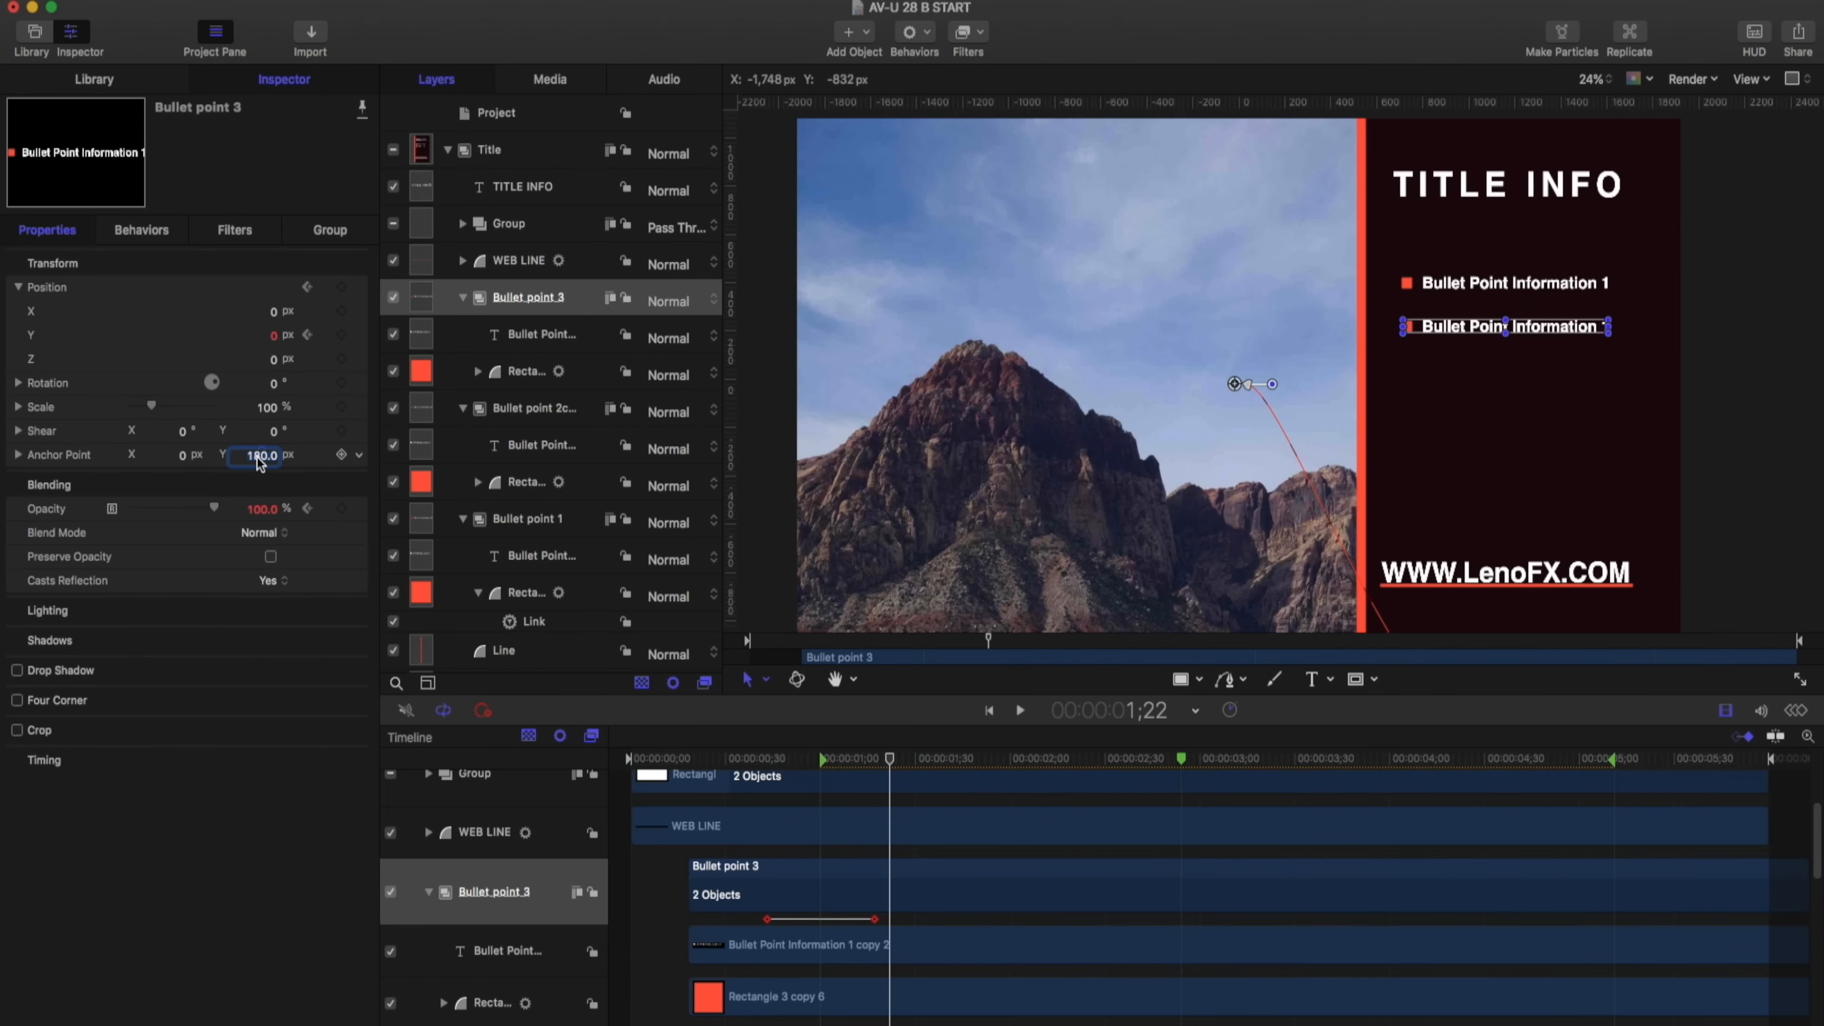
{"action": "key", "text": "Return"}
{"action": "left_click_drag", "start_coordinate": [652, 760], "coordinate": [903, 747]}
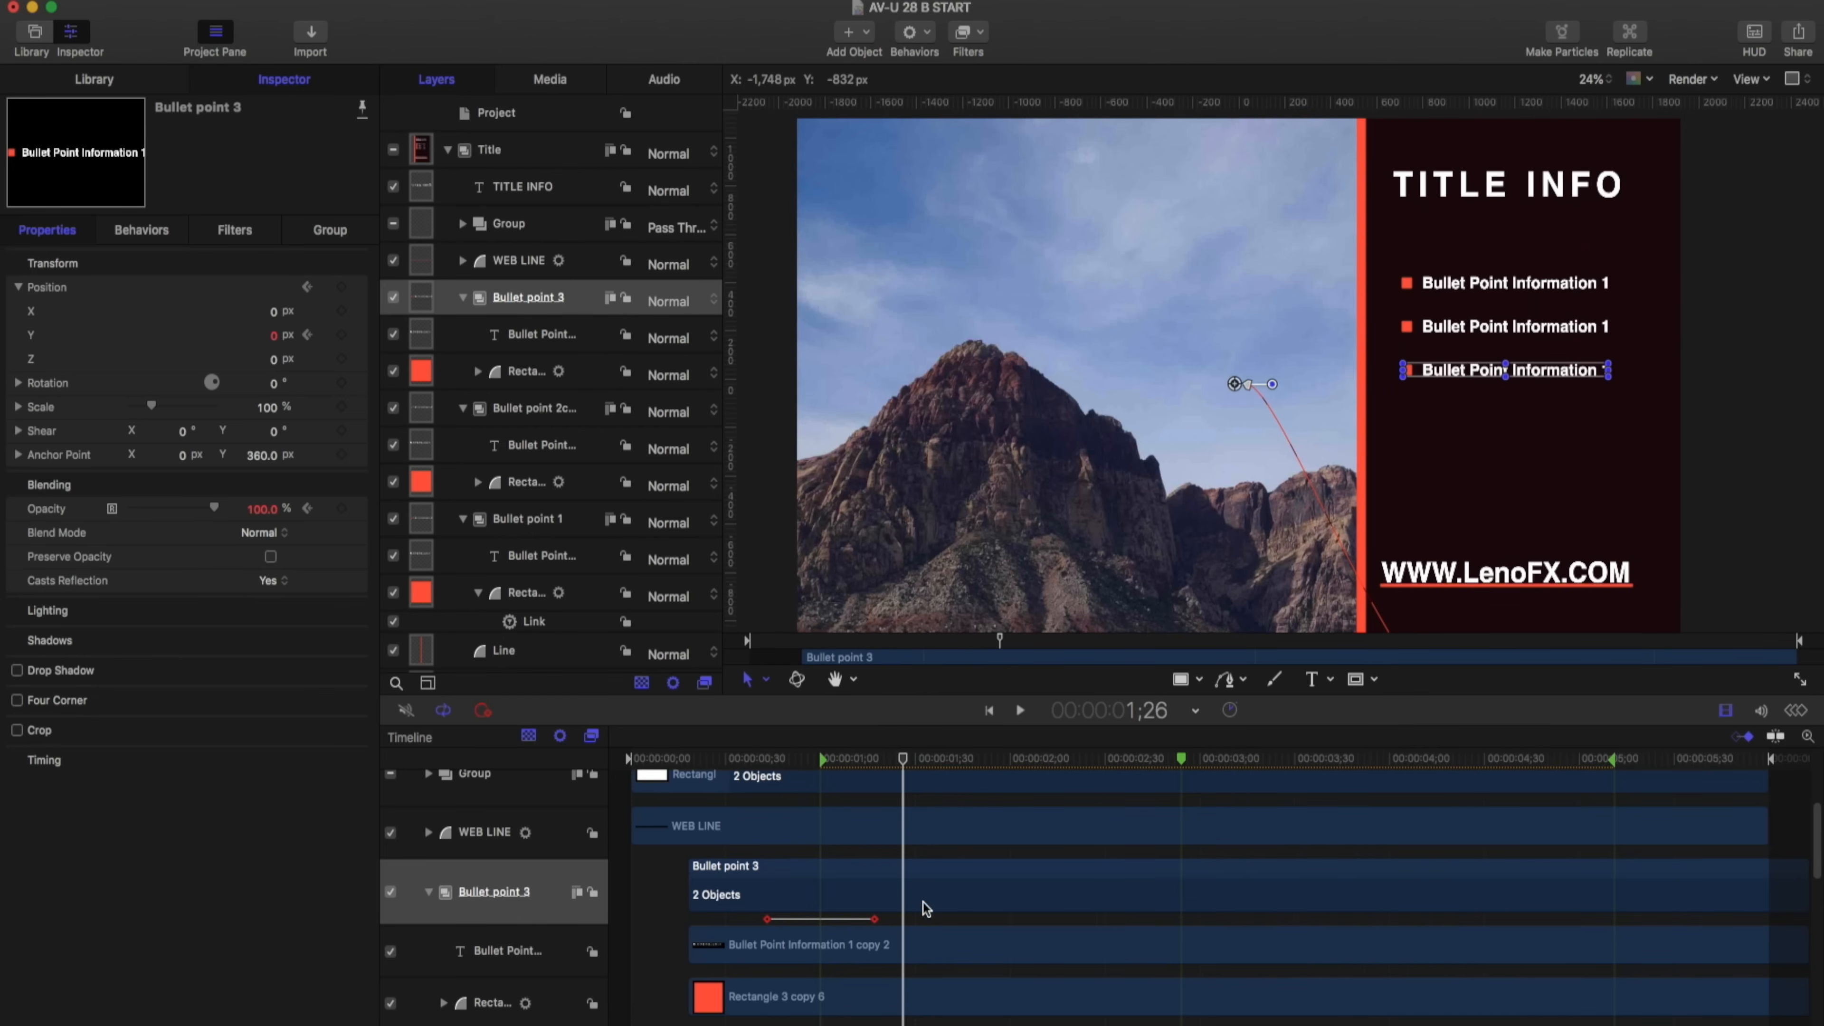
Move the ending keyframes of Bullet point 3 and Bullet point 2copy to 1;00 and play back the bullet entrances
{"action": "left_click_drag", "start_coordinate": [867, 761], "coordinate": [821, 763]}
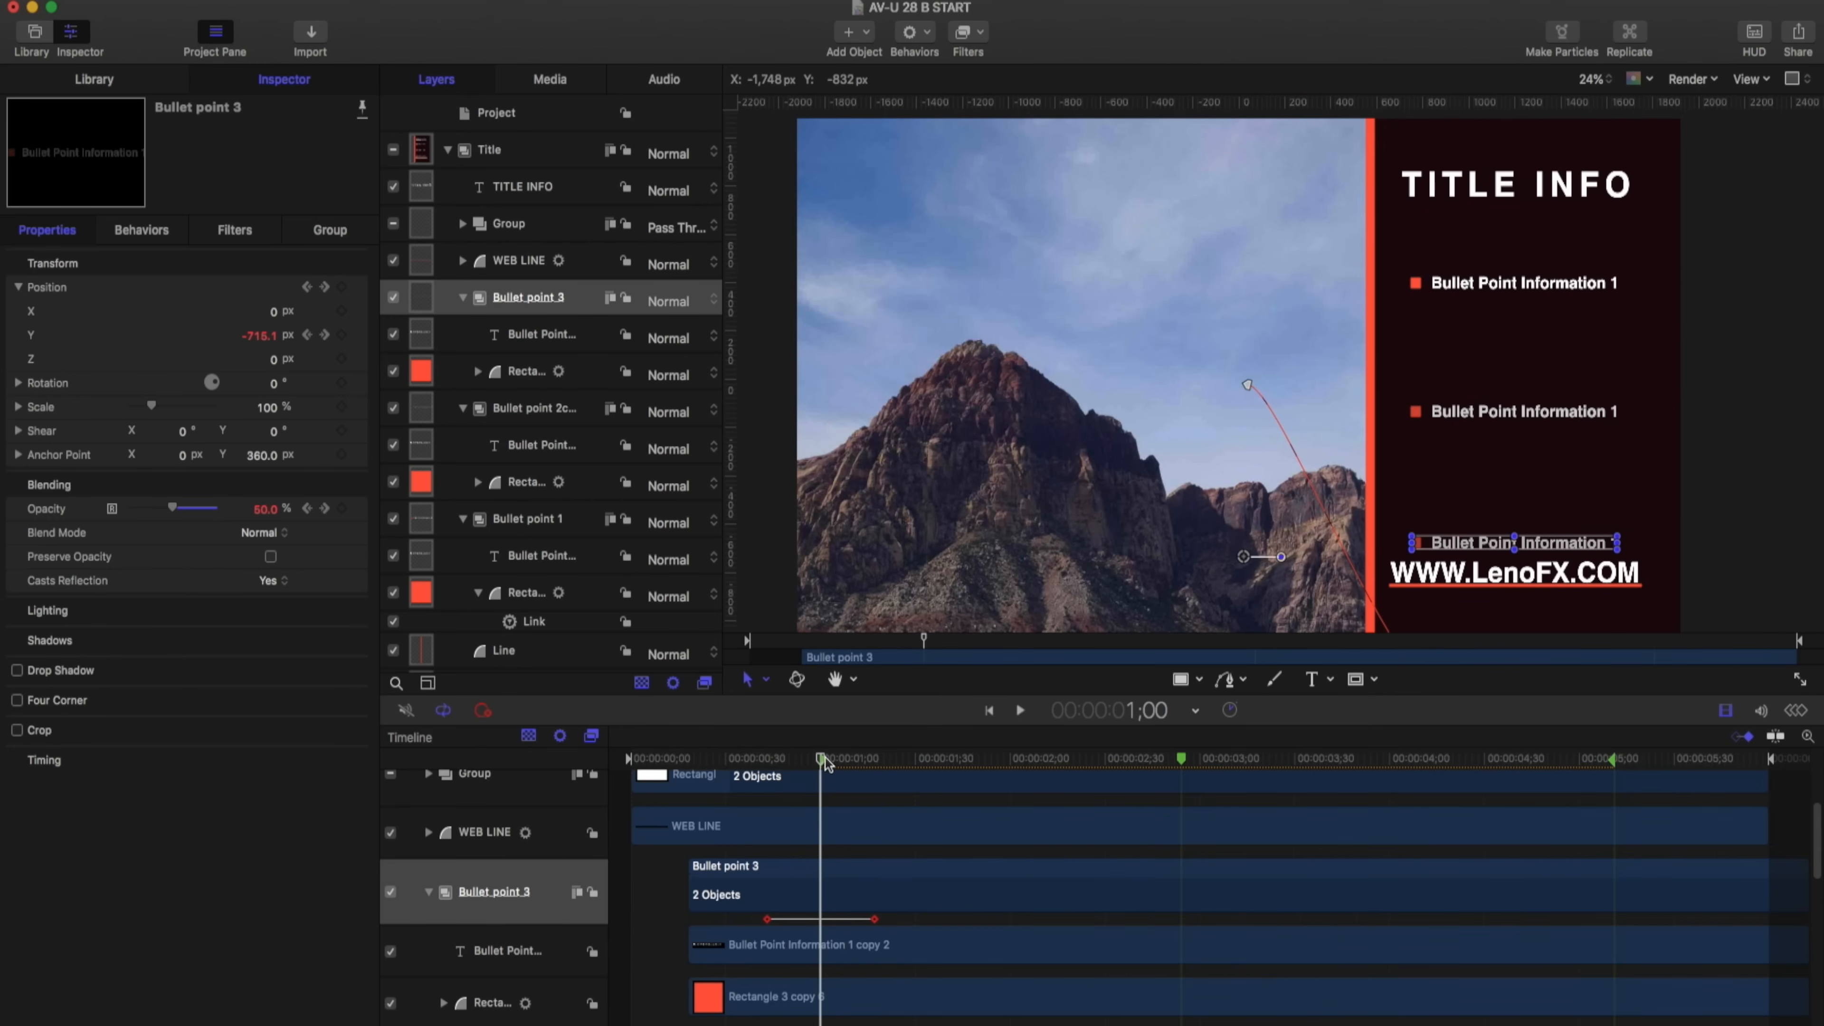
{"action": "left_click_drag", "start_coordinate": [875, 920], "coordinate": [821, 923]}
{"action": "scroll", "coordinate": [822, 924], "scroll_direction": "down", "scroll_amount": 2}
{"action": "left_click", "coordinate": [822, 913]}
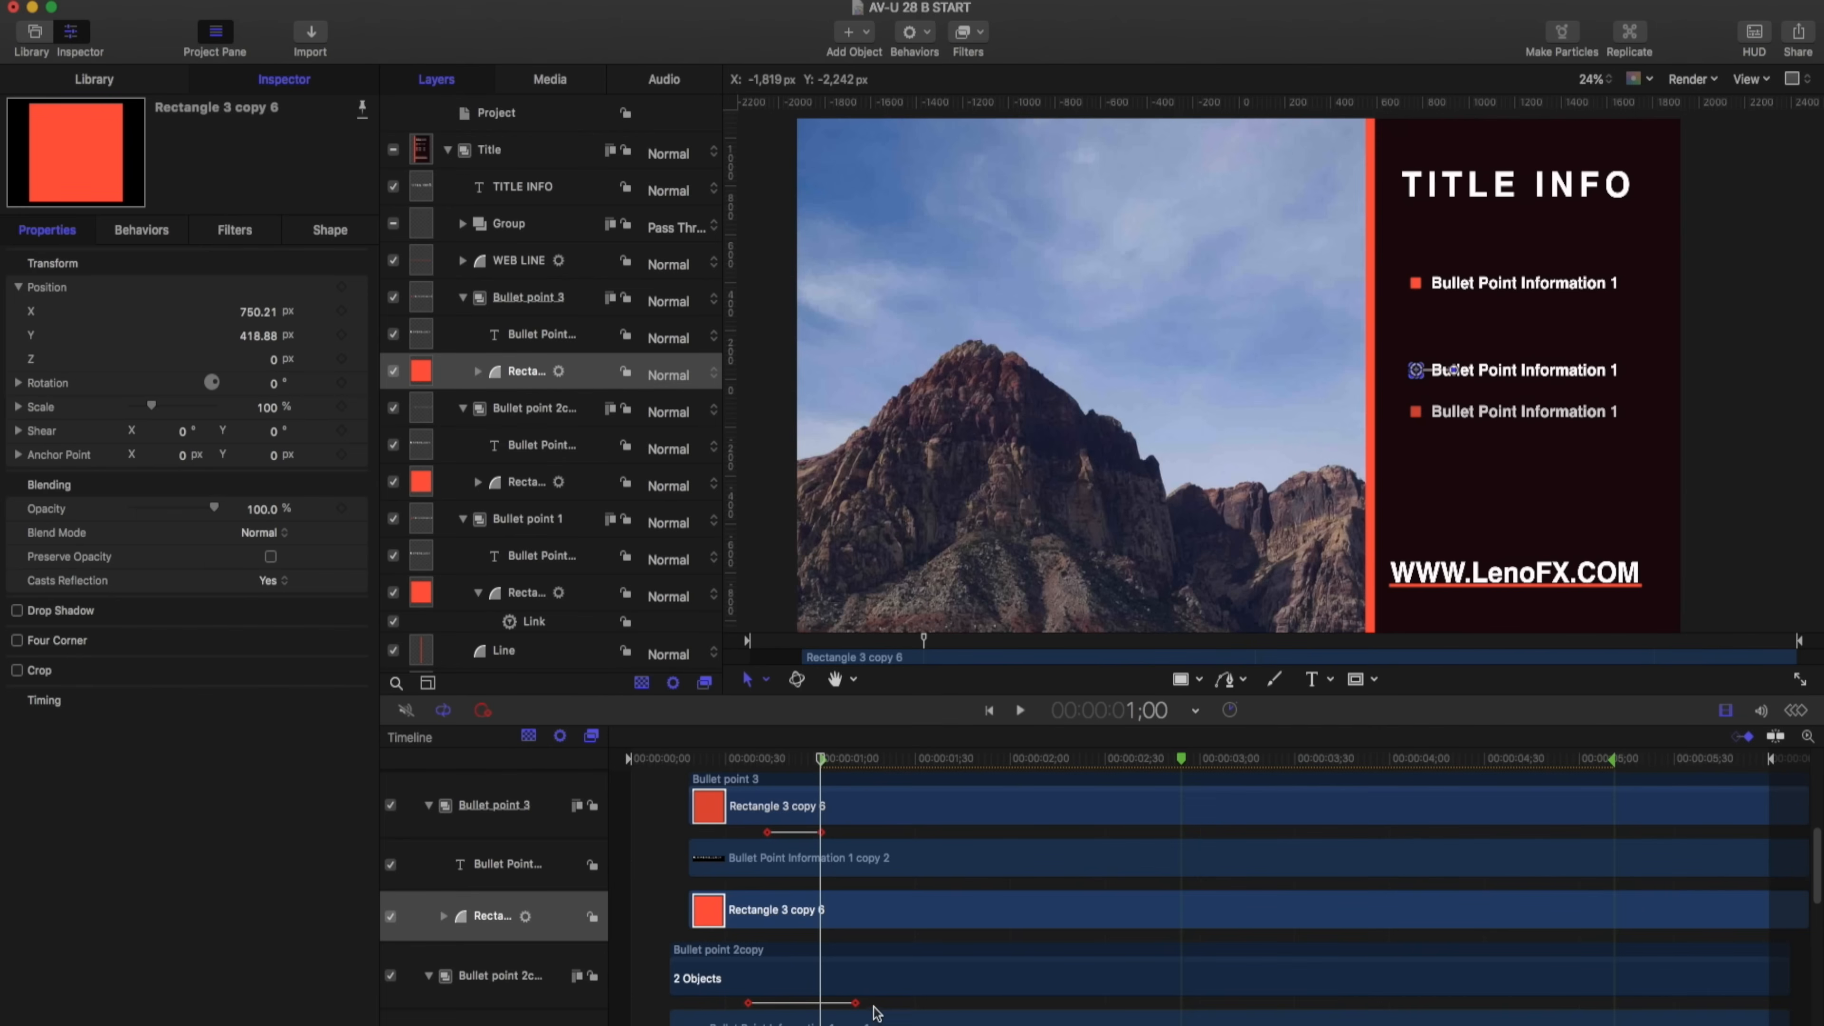
{"action": "left_click_drag", "start_coordinate": [855, 1003], "coordinate": [829, 991]}
{"action": "scroll", "coordinate": [823, 1004], "scroll_direction": "down", "scroll_amount": 3}
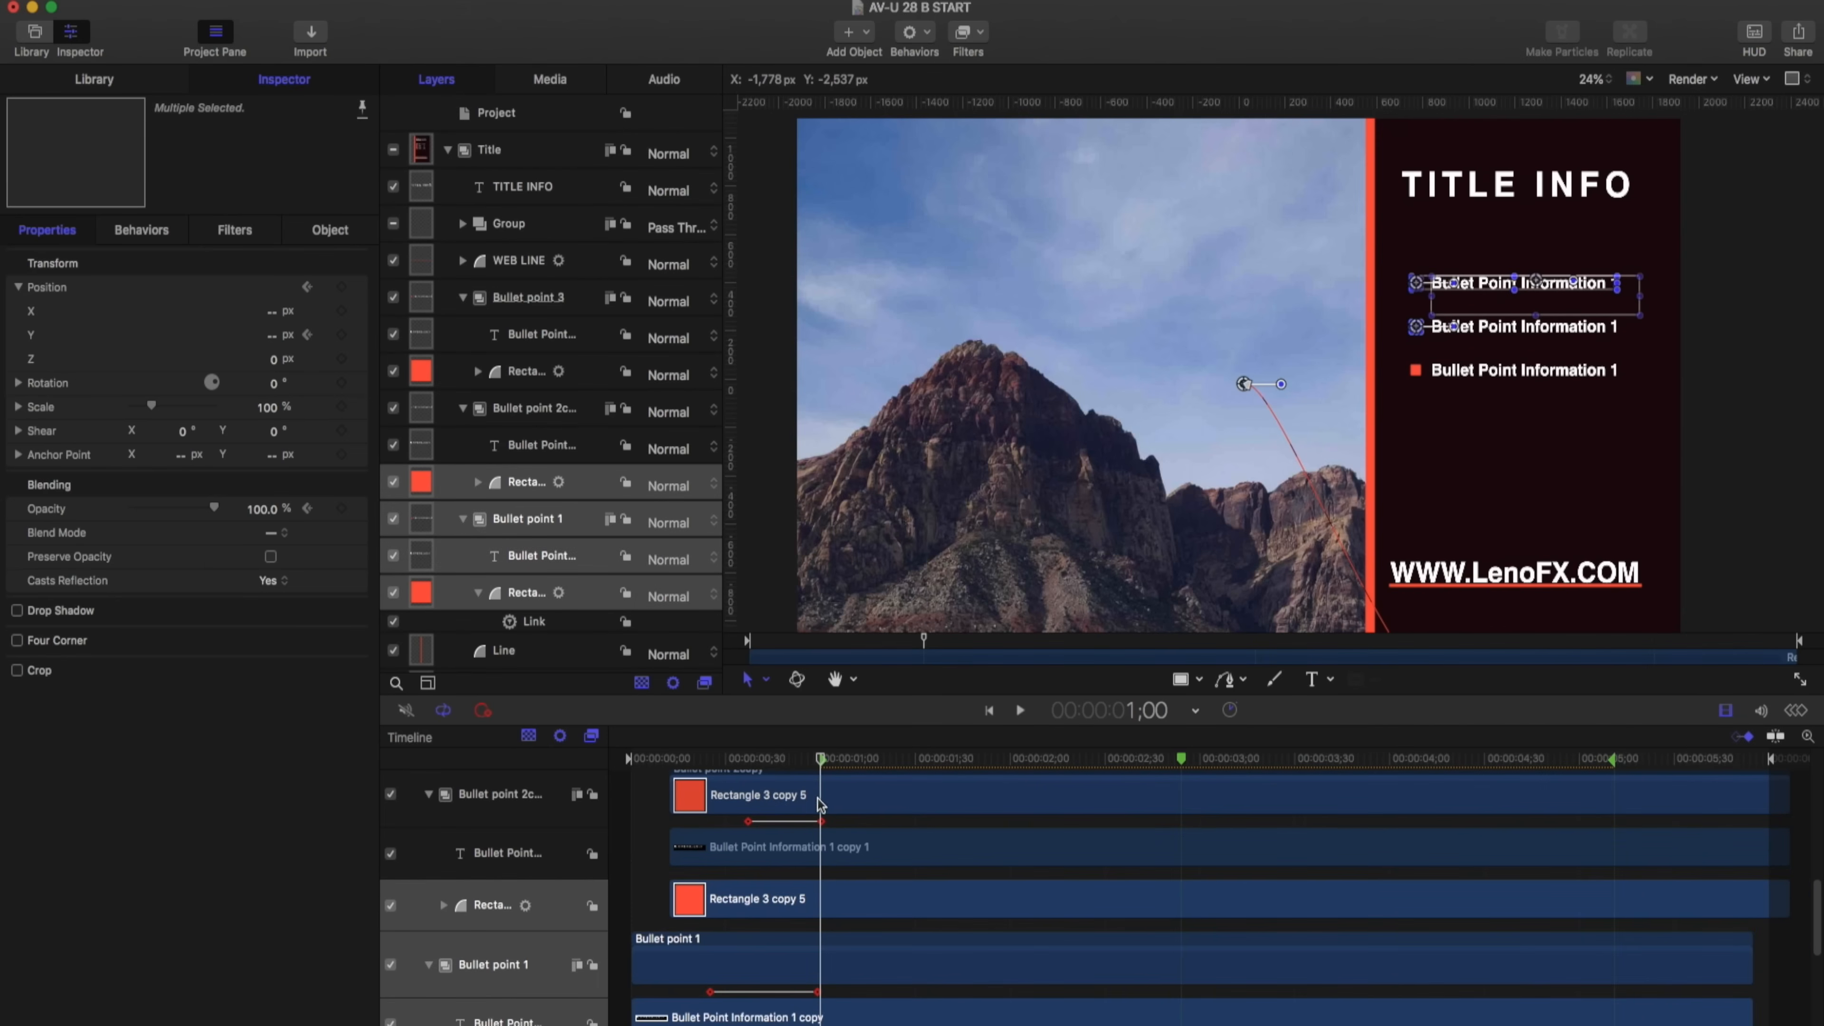
{"action": "left_click_drag", "start_coordinate": [821, 759], "coordinate": [748, 759]}
{"action": "key", "text": "space"}
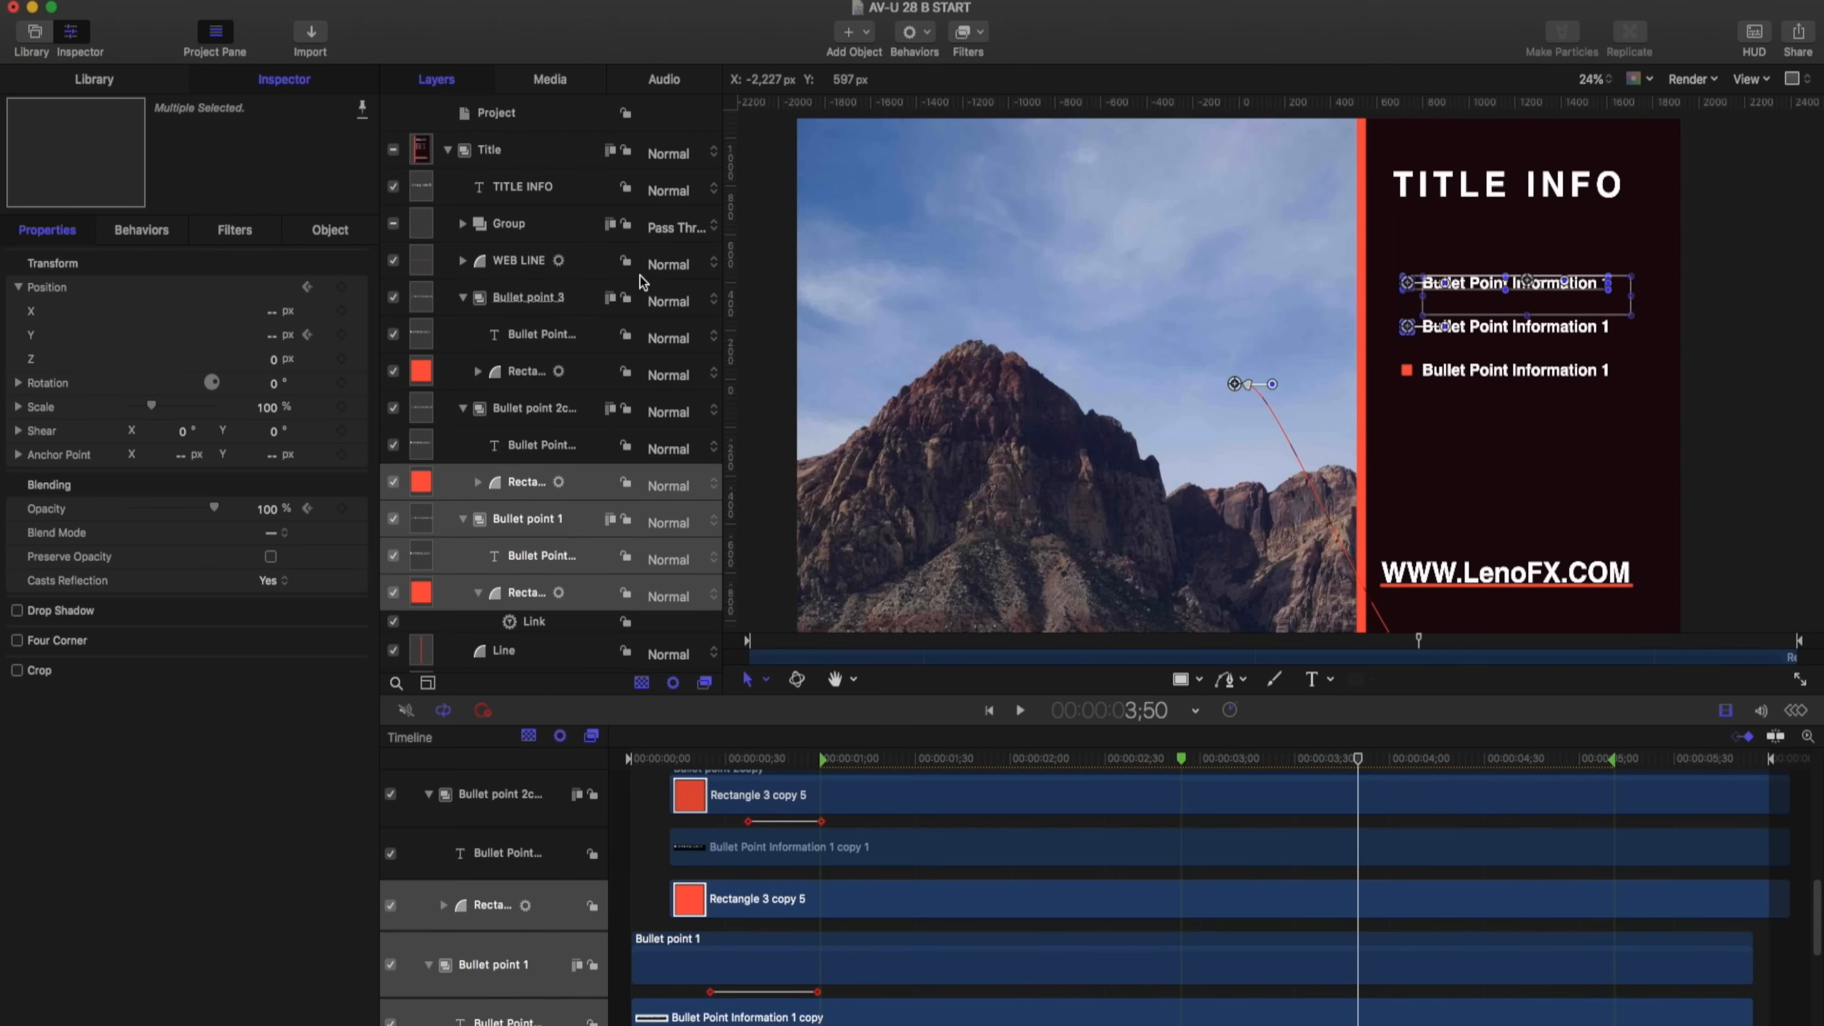
Collapse the Title group, select the Placeholder group and move the Title's second entrance keyframe to 0;59
{"action": "left_click", "coordinate": [448, 150]}
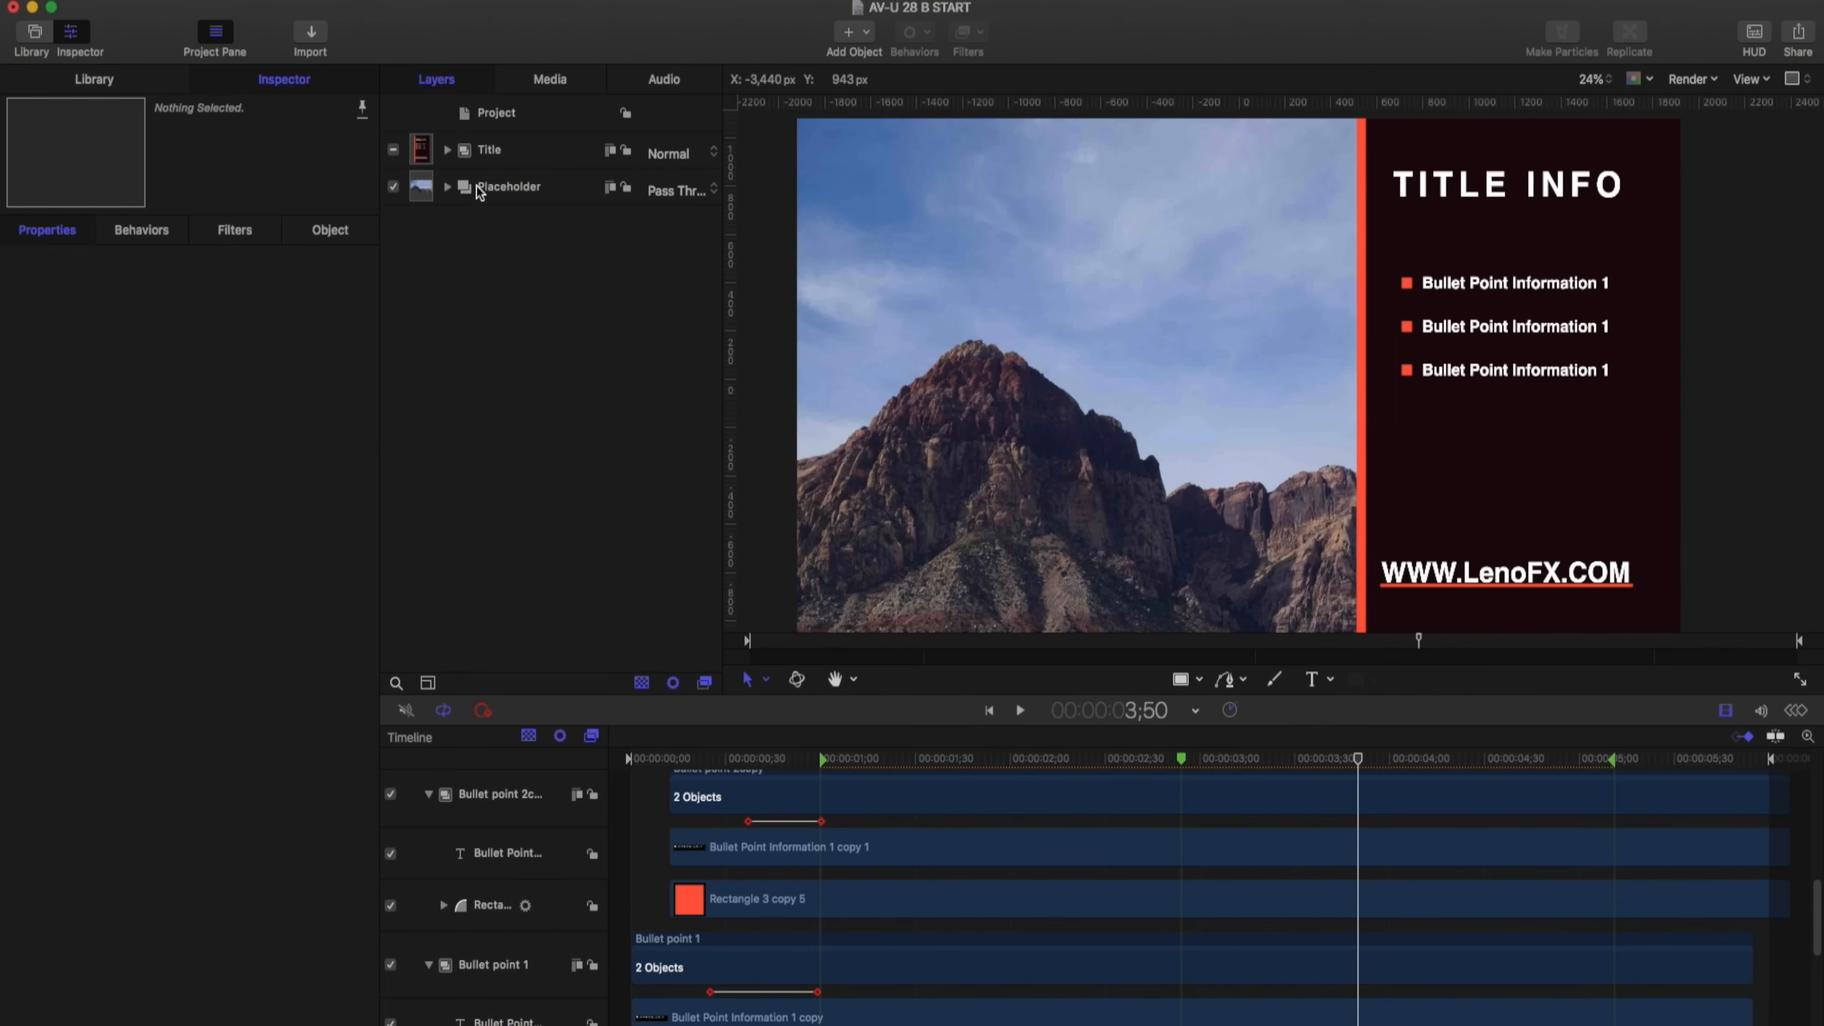
{"action": "left_click", "coordinate": [477, 188]}
{"action": "left_click_drag", "start_coordinate": [779, 760], "coordinate": [696, 759]}
{"action": "scroll", "coordinate": [442, 841], "scroll_direction": "up", "scroll_amount": 10}
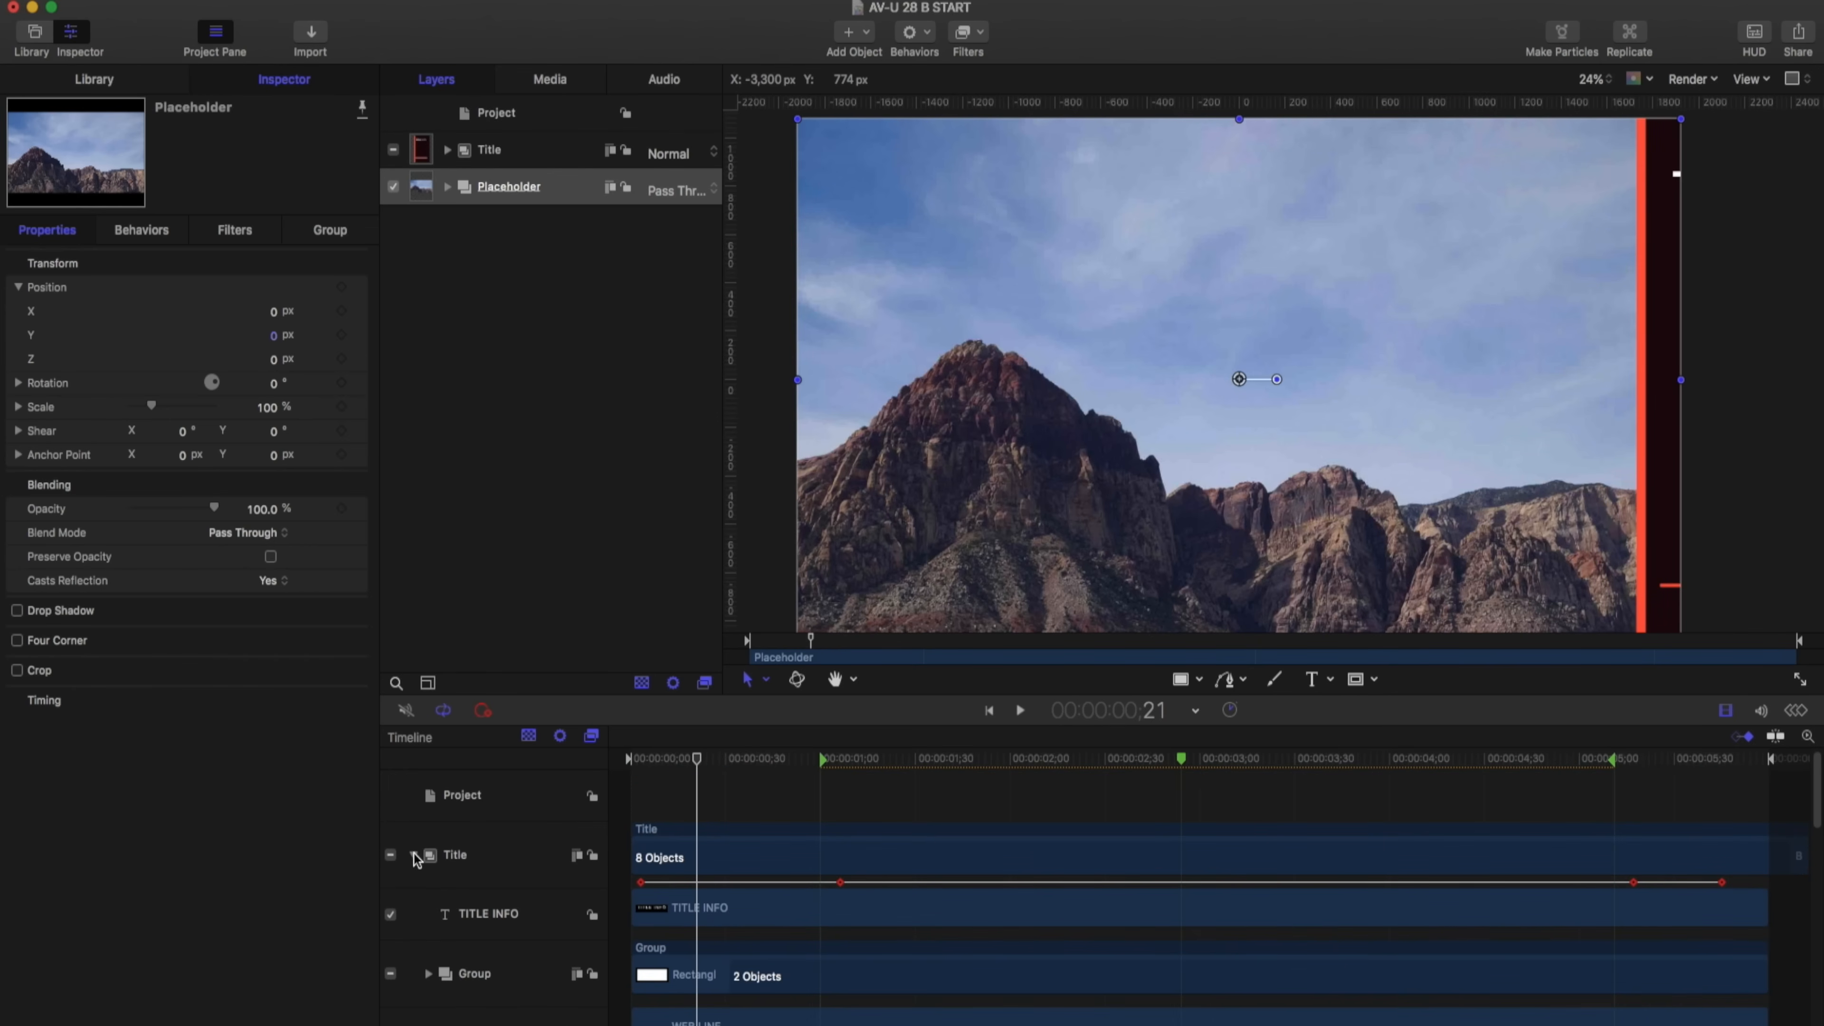
{"action": "left_click", "coordinate": [414, 856]}
{"action": "left_click_drag", "start_coordinate": [841, 881], "coordinate": [818, 882]}
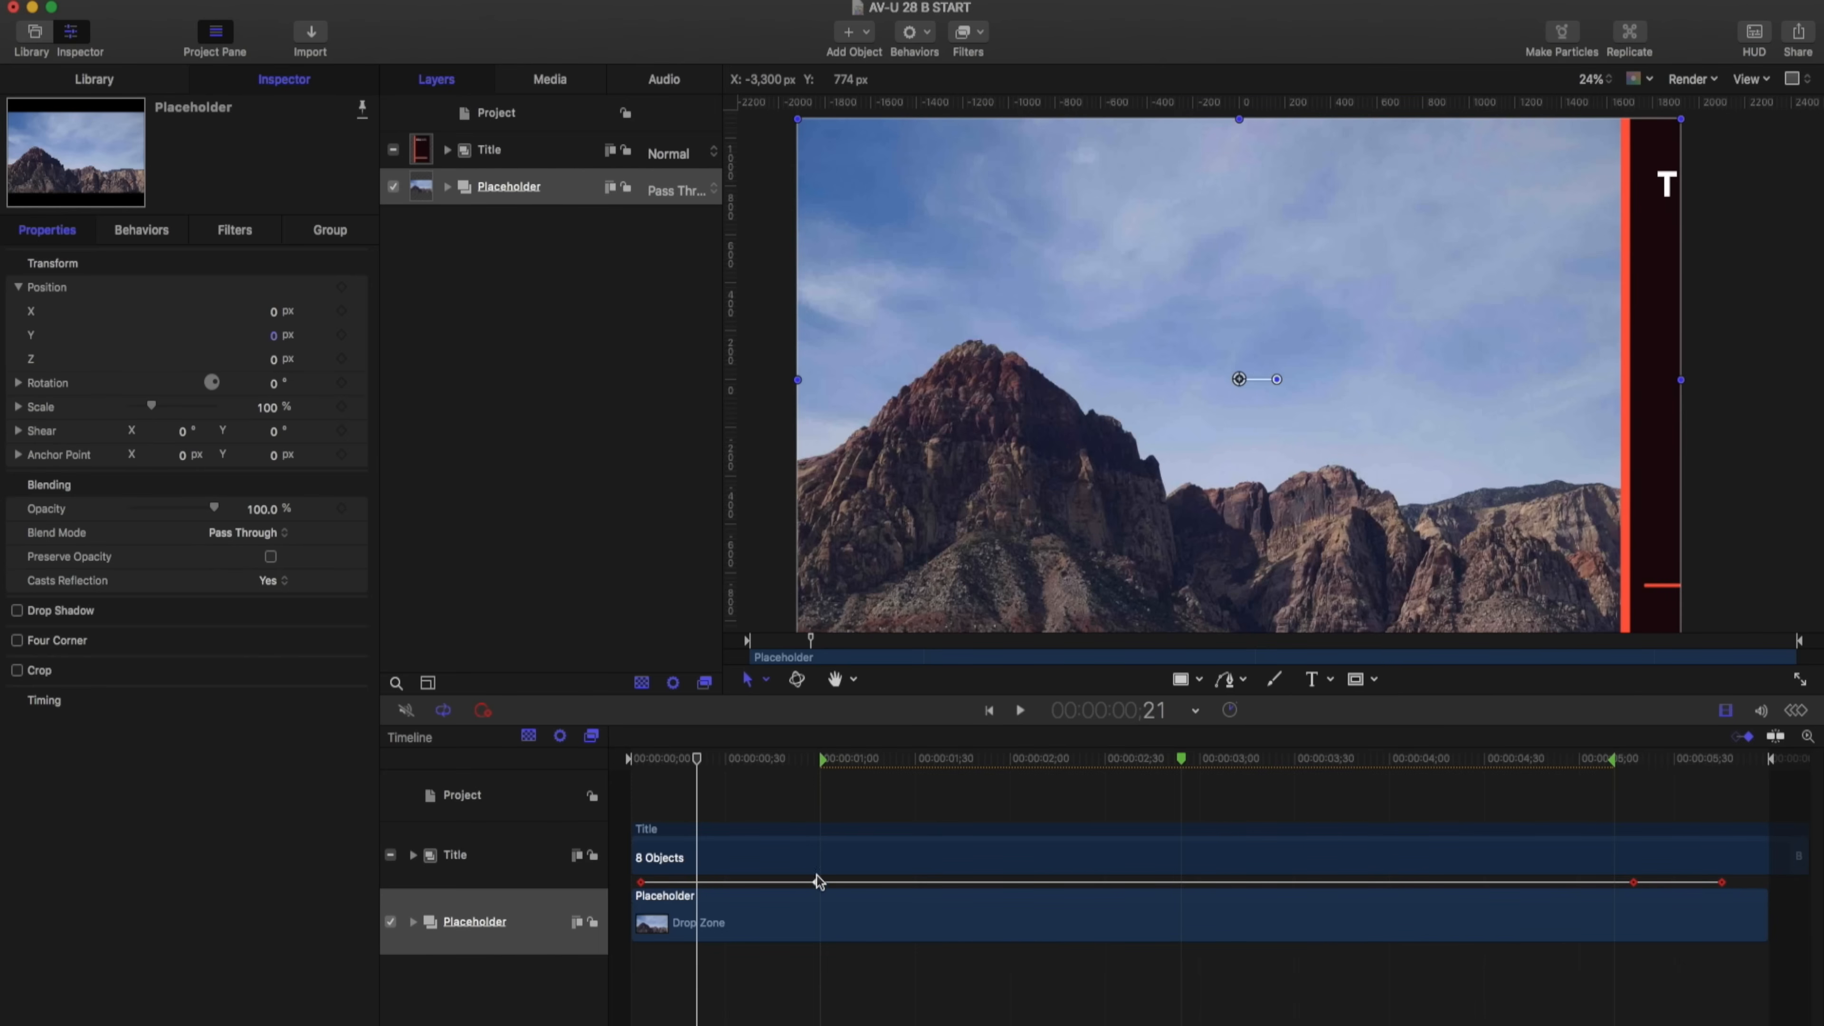
Add Position keyframes to the Placeholder group at 0;03 and 0;59, with X at -712 px at 0;59
{"action": "left_click_drag", "start_coordinate": [696, 765], "coordinate": [640, 759]}
{"action": "left_click", "coordinate": [342, 288]}
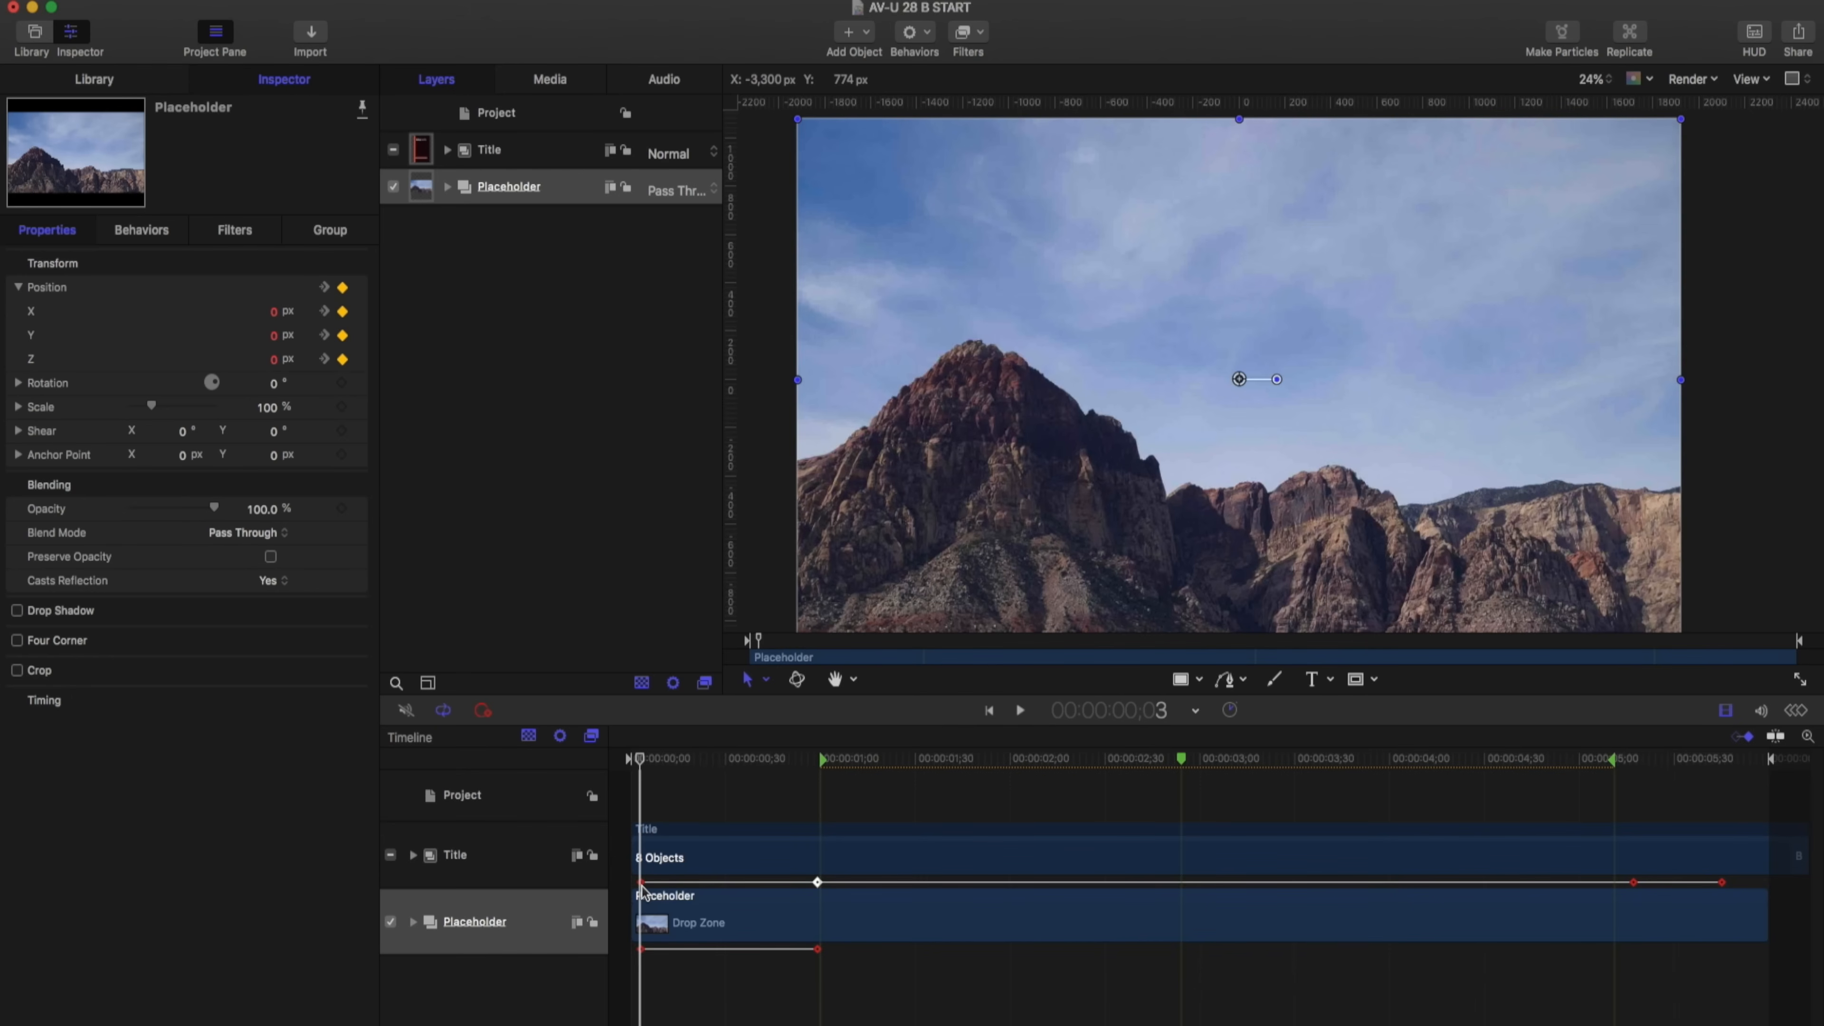
{"action": "left_click_drag", "start_coordinate": [644, 762], "coordinate": [818, 748]}
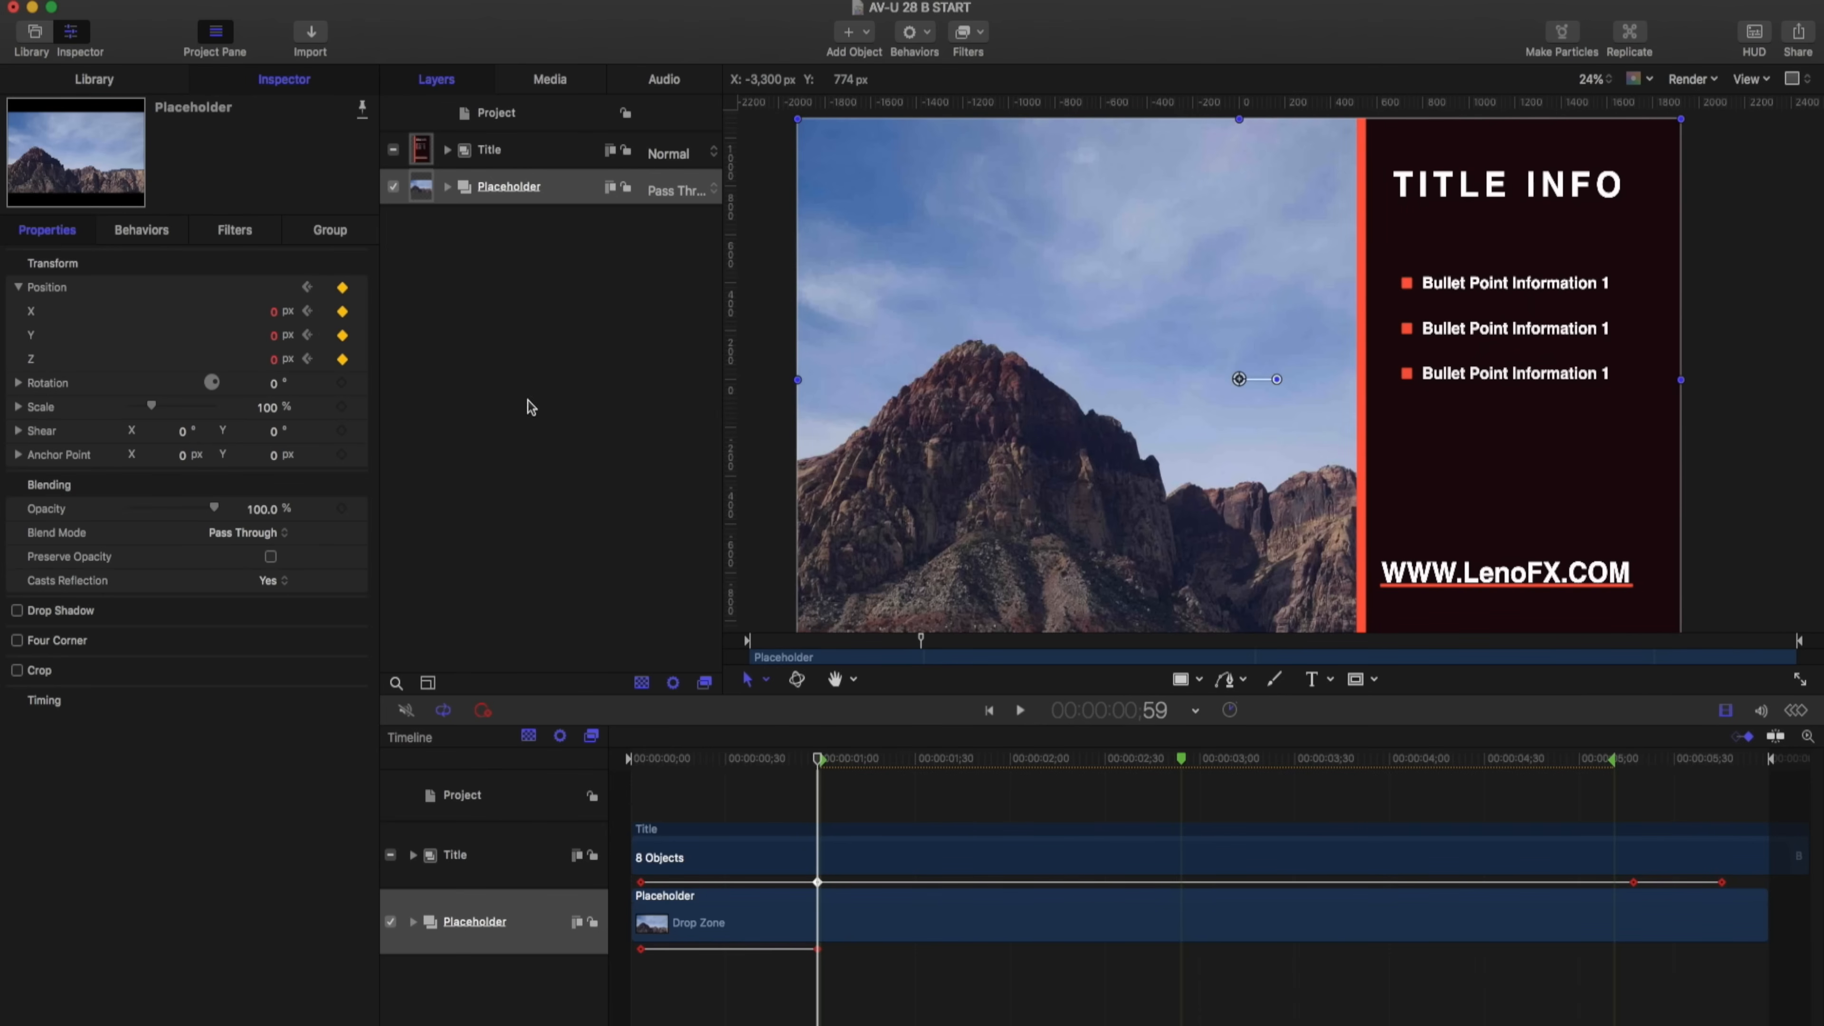
{"action": "left_click_drag", "start_coordinate": [274, 312], "coordinate": [183, 312]}
Move the Placeholder's first Position keyframe a few frames later and scrub through its slide to 2;17
{"action": "left_click_drag", "start_coordinate": [630, 759], "coordinate": [672, 762]}
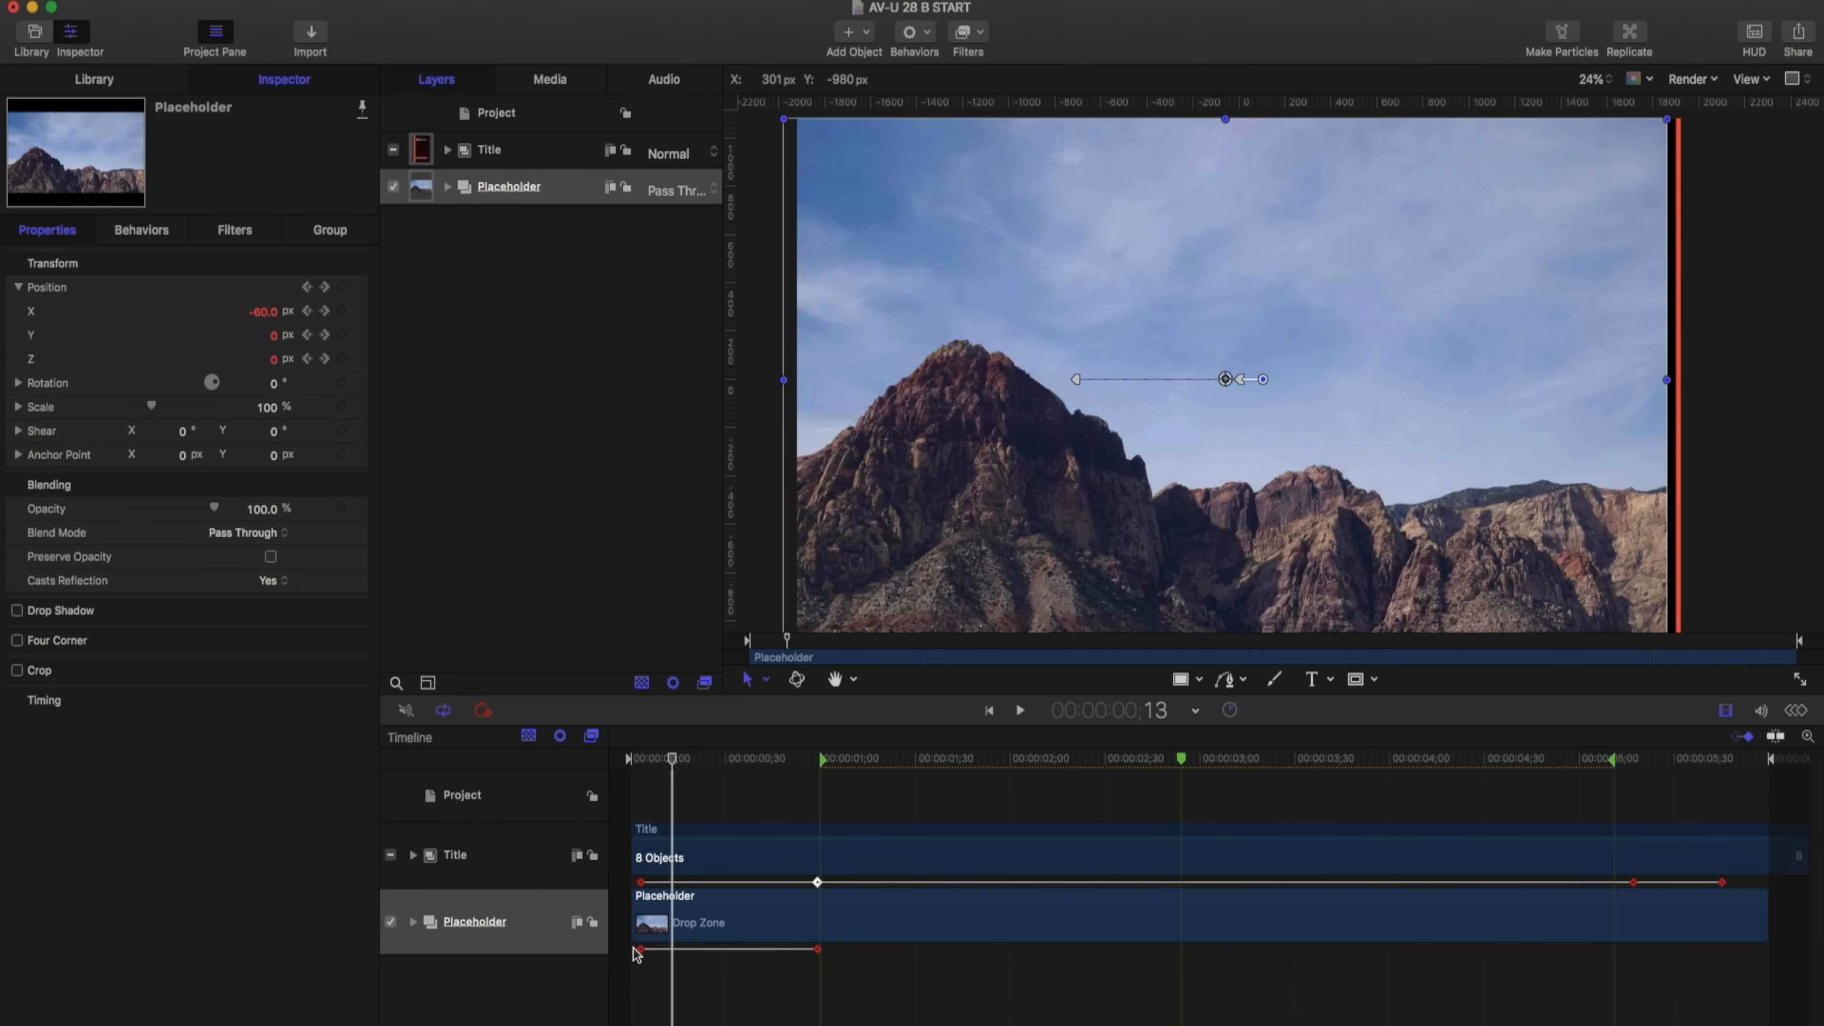
{"action": "left_click_drag", "start_coordinate": [641, 949], "coordinate": [660, 949]}
{"action": "left_click_drag", "start_coordinate": [672, 761], "coordinate": [1062, 761]}
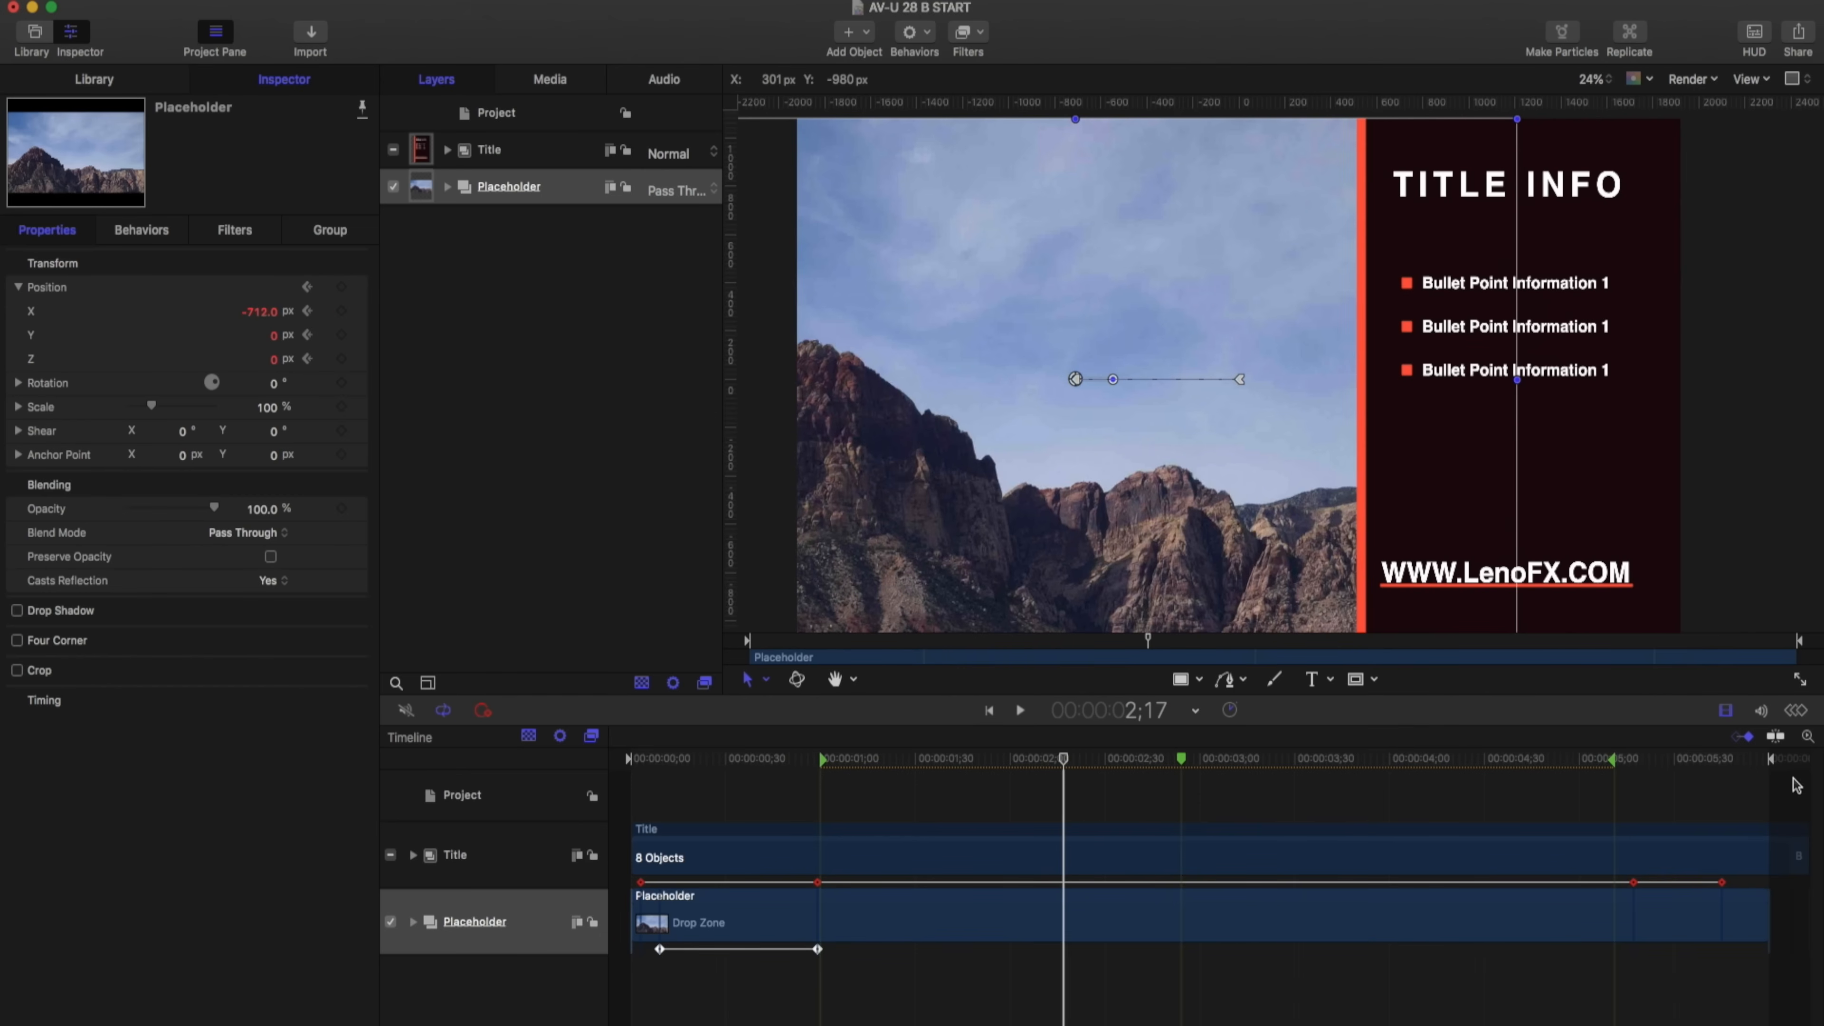
Open the Placeholder's animation curves in the keyframe editor and show only the X position curve
{"action": "left_click", "coordinate": [1796, 713]}
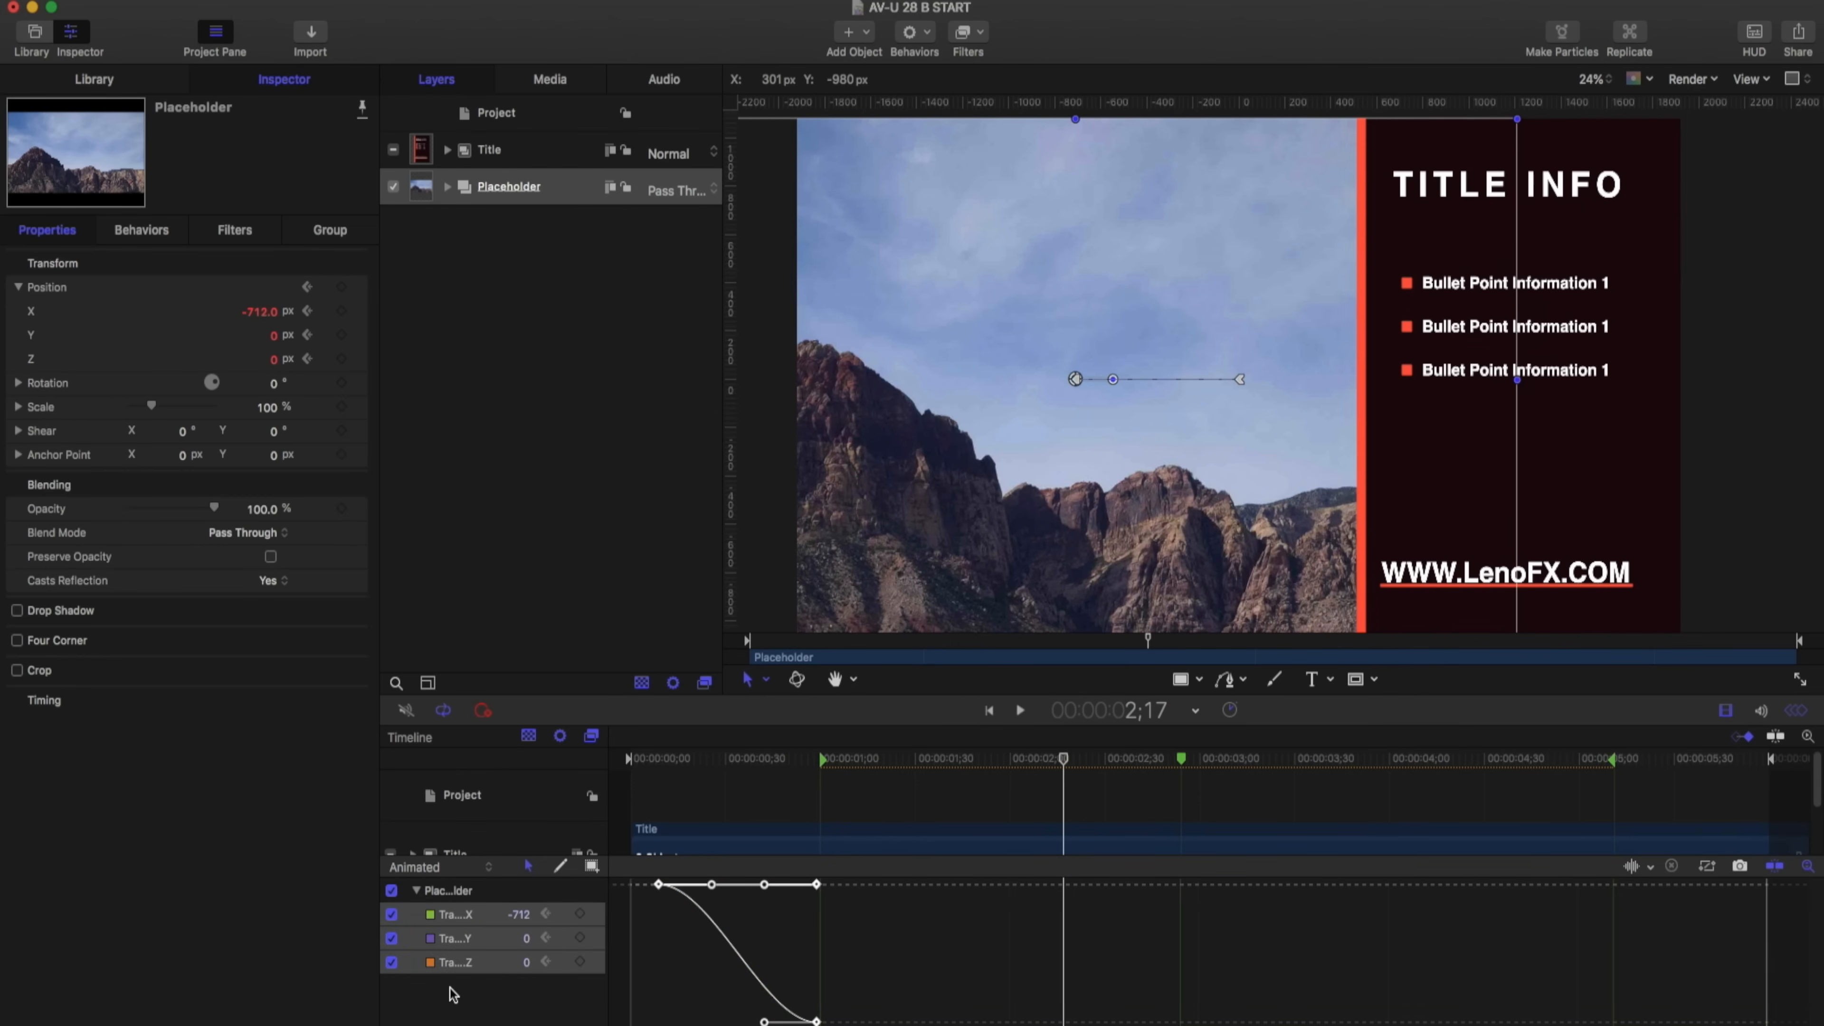
{"action": "left_click", "coordinate": [418, 925]}
{"action": "left_click", "coordinate": [392, 938]}
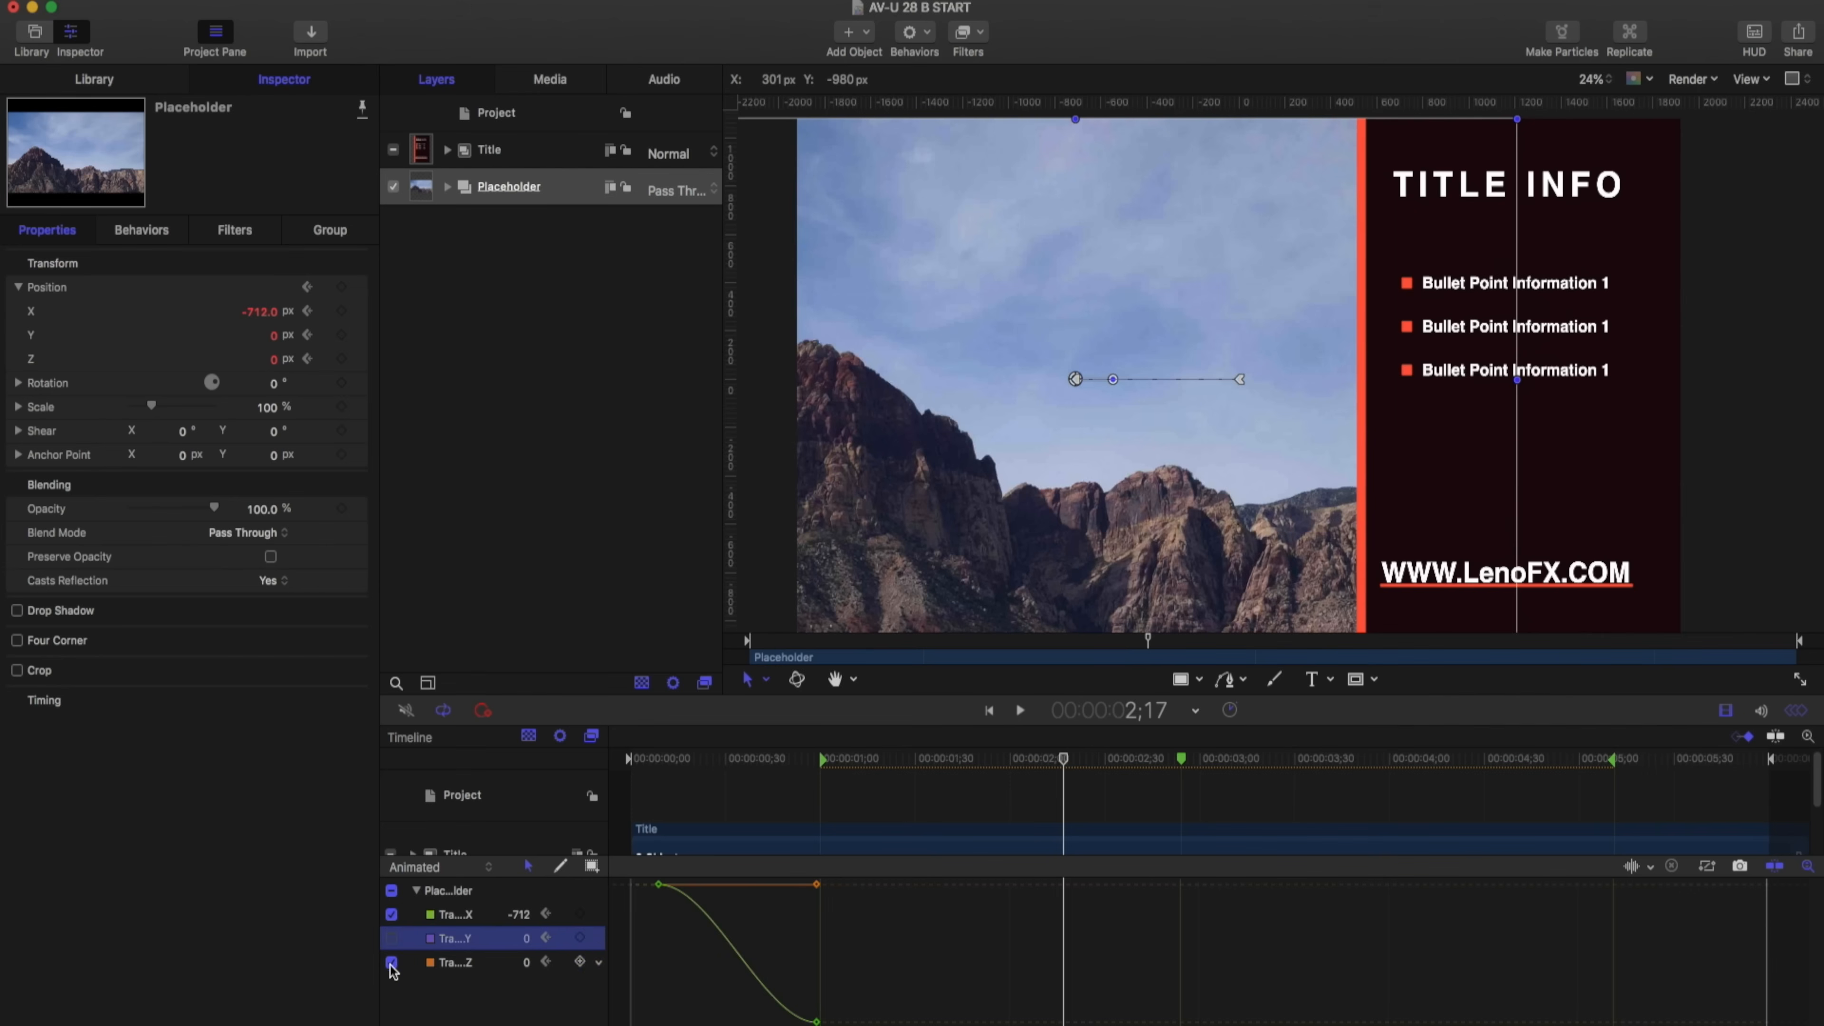
{"action": "left_click", "coordinate": [392, 962]}
{"action": "left_click", "coordinate": [438, 922]}
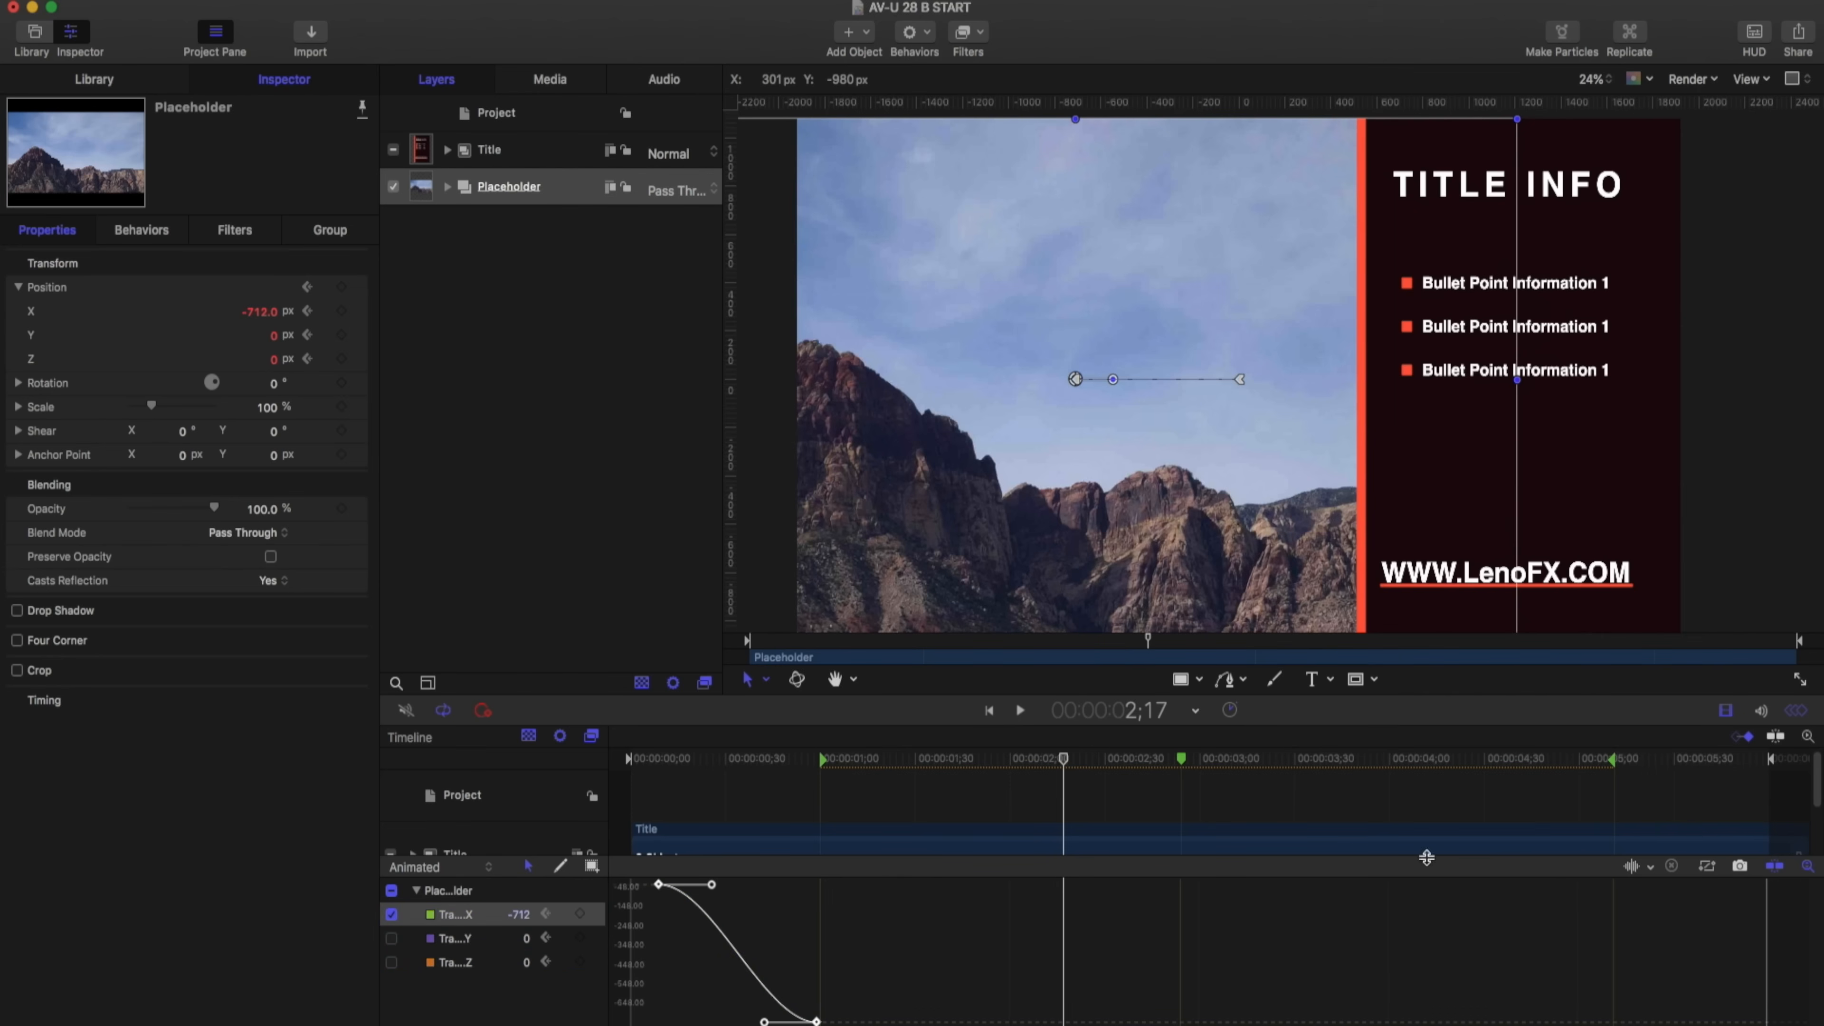
Paste copies of the Placeholder's two Position keyframes at 5;13 and reverse them for the exit slide
{"action": "left_click", "coordinate": [1620, 760]}
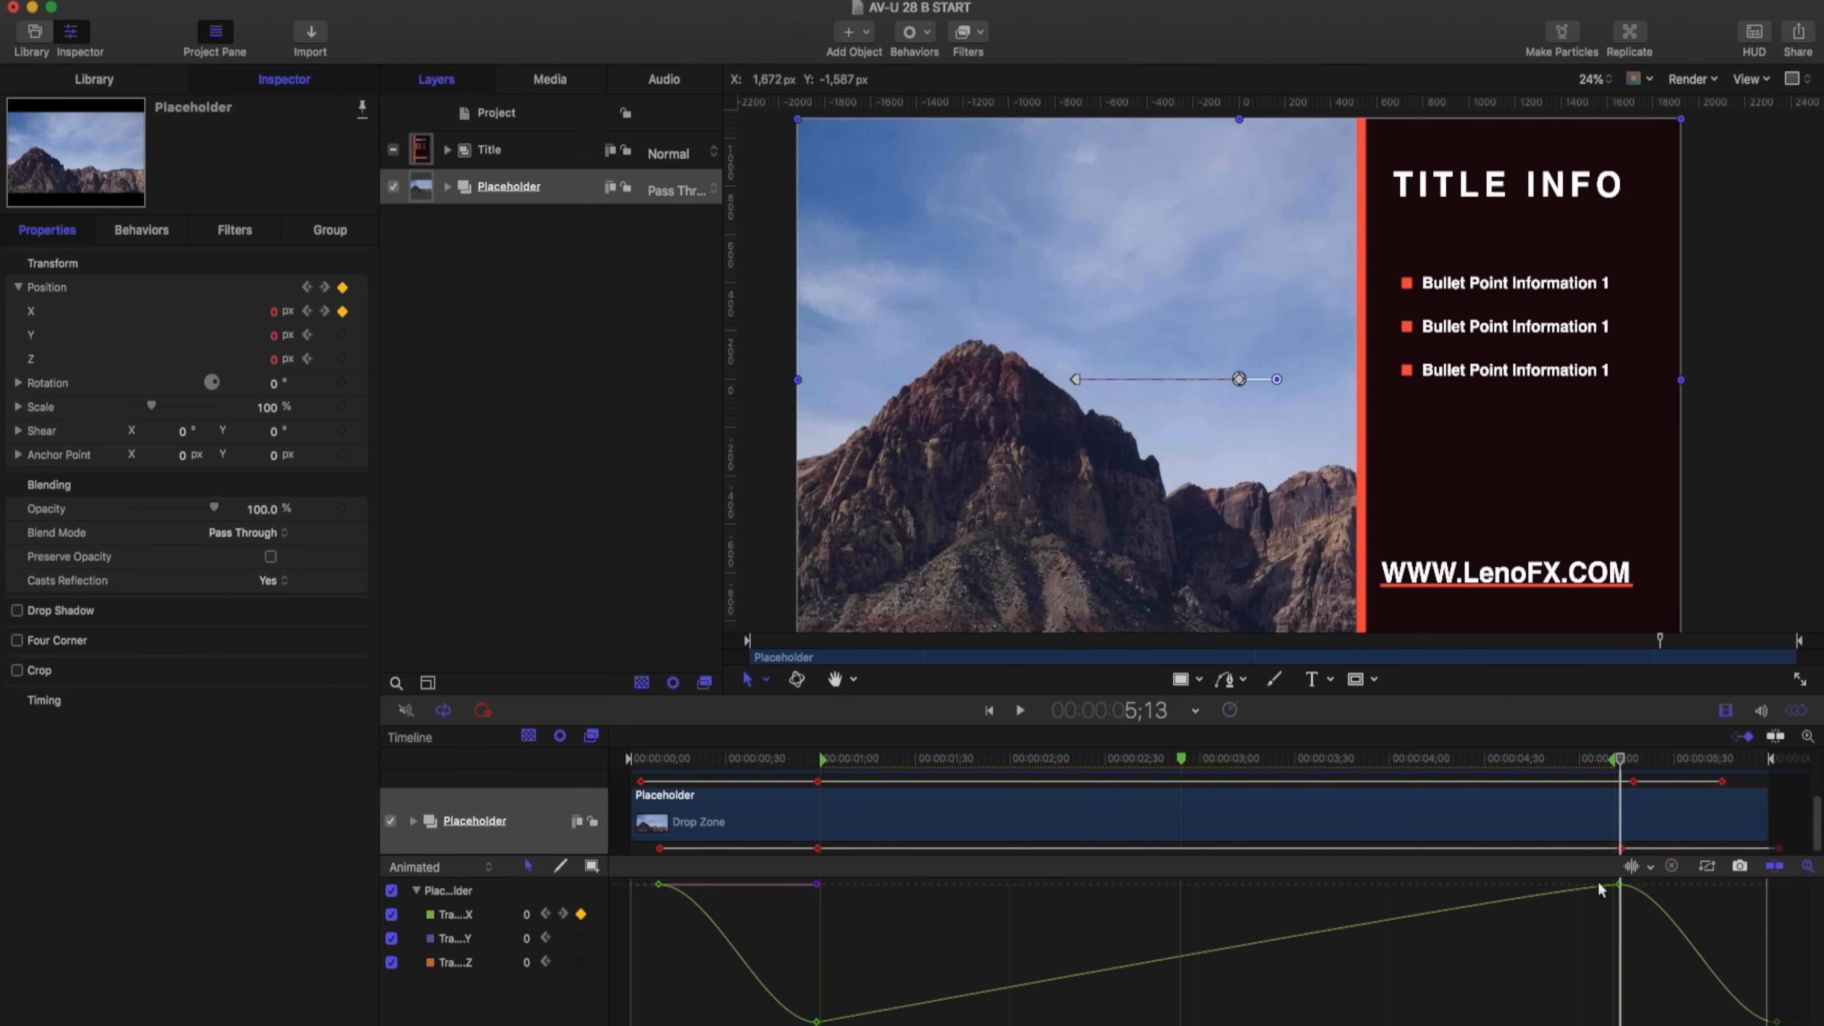
{"action": "left_click_drag", "start_coordinate": [1600, 882], "coordinate": [1784, 1023]}
{"action": "right_click", "coordinate": [1619, 884]}
{"action": "left_click", "coordinate": [1683, 866]}
Move the Placeholder's last Position keyframe slightly before the Title's final keyframe and scrub through the exit slide to 5;51
{"action": "left_click_drag", "start_coordinate": [1621, 760], "coordinate": [1712, 761]}
{"action": "left_click_drag", "start_coordinate": [1621, 848], "coordinate": [1704, 849]}
{"action": "left_click", "coordinate": [1595, 760]}
{"action": "left_click_drag", "start_coordinate": [1595, 759], "coordinate": [1687, 759]}
{"action": "left_click_drag", "start_coordinate": [1703, 848], "coordinate": [1709, 849]}
{"action": "left_click_drag", "start_coordinate": [1689, 759], "coordinate": [1759, 862]}
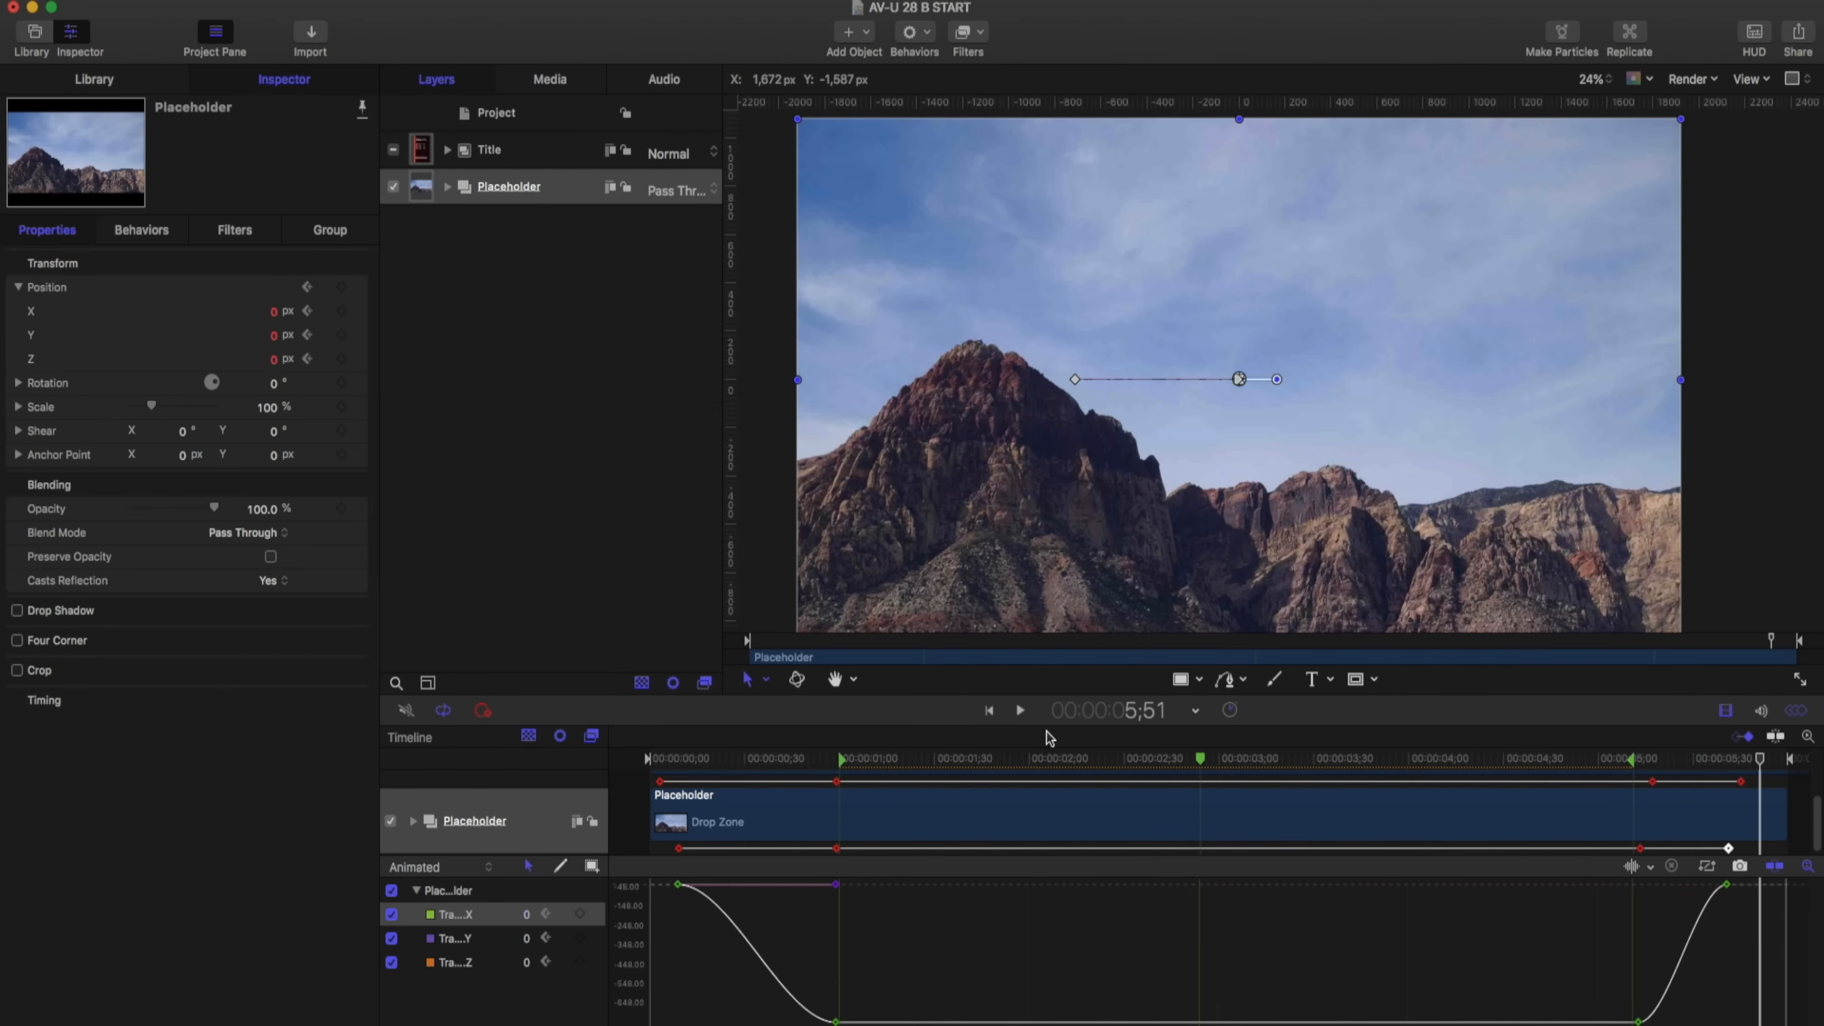
Expand the Placeholder group and show the image settings of its Drop Zone layer
{"action": "left_click", "coordinate": [447, 187]}
{"action": "left_click", "coordinate": [454, 225]}
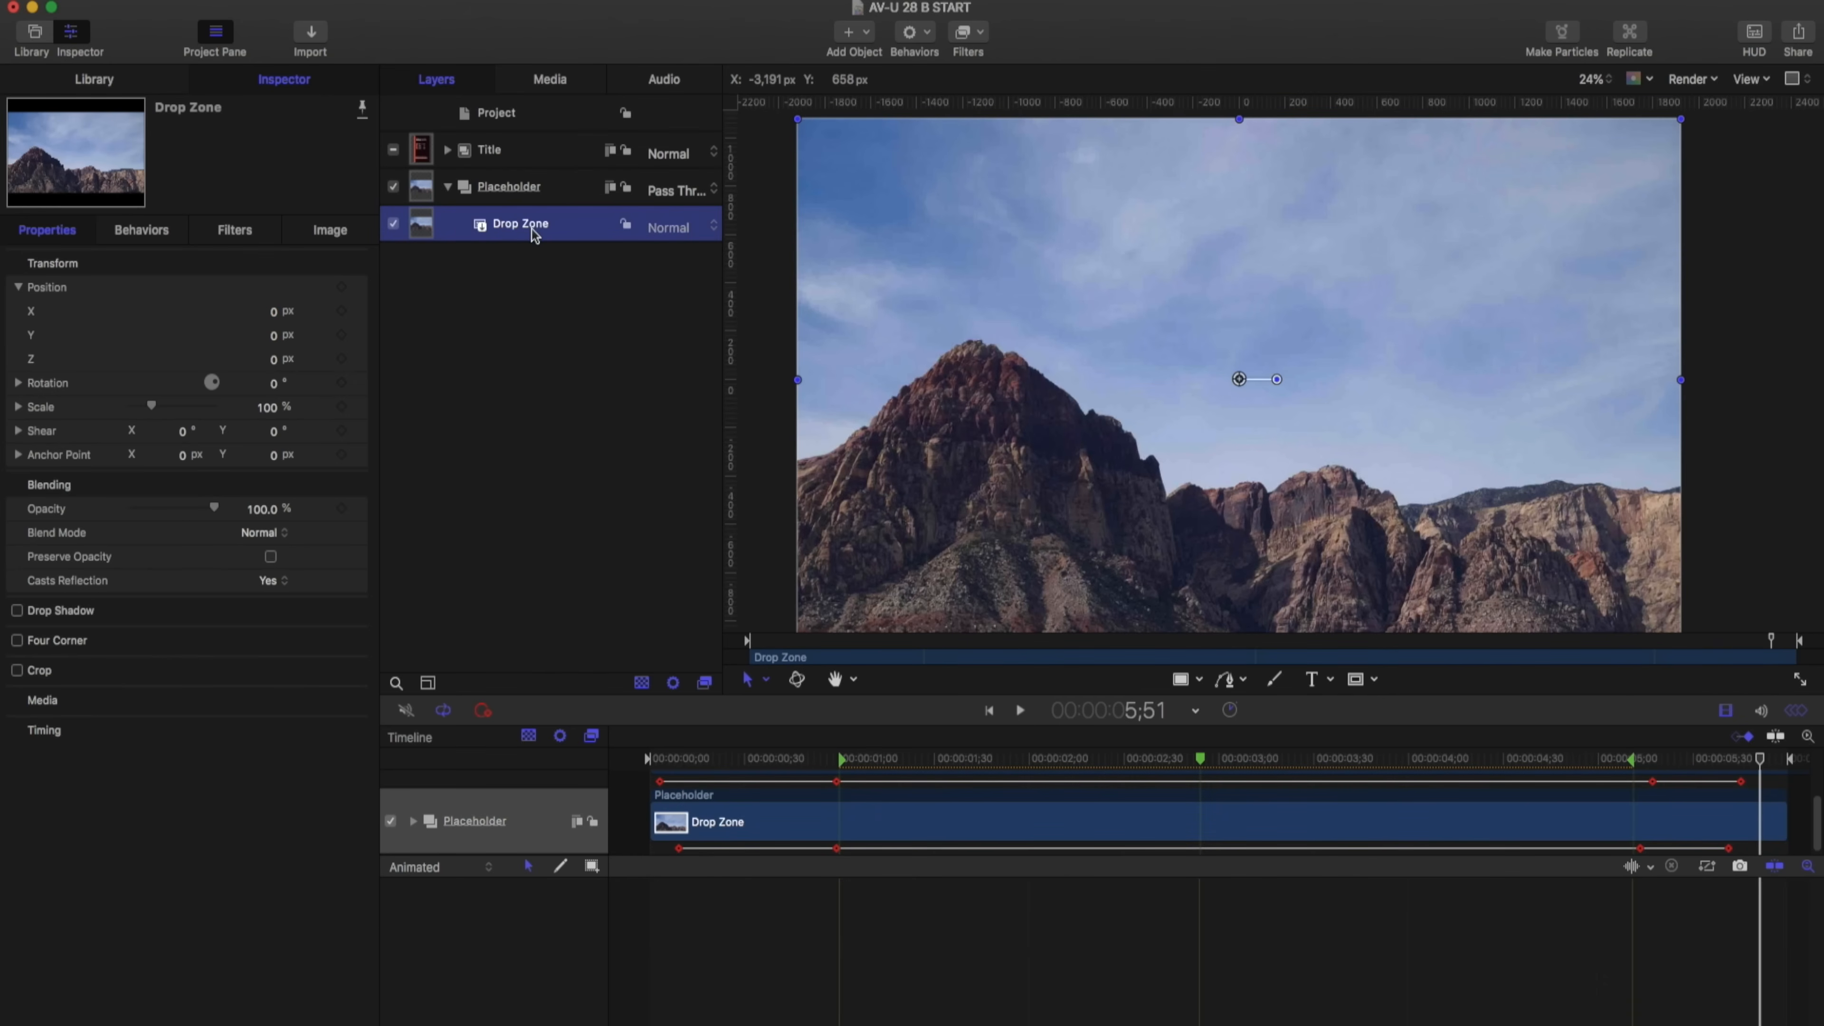
{"action": "left_click", "coordinate": [343, 235]}
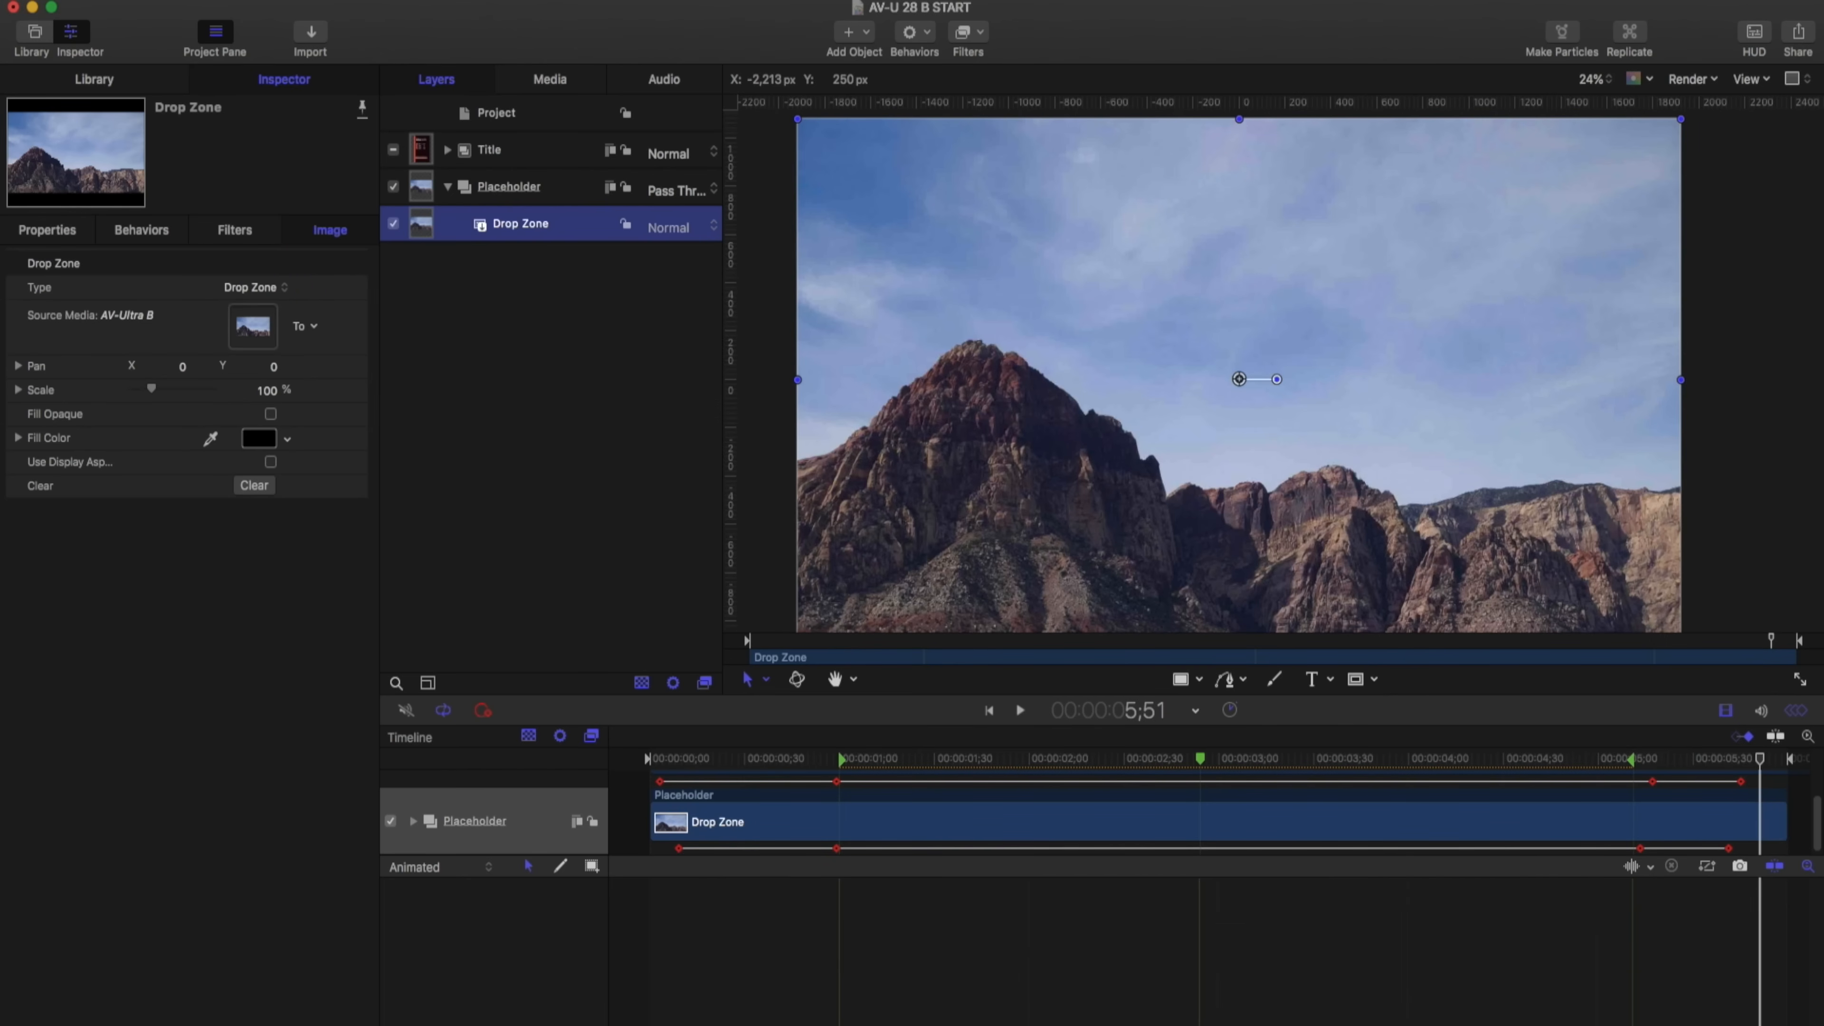
Convert the project to a Final Cut title with Drop Zone as the title source, and scrub through the animation
{"action": "left_click", "coordinate": [122, 0]}
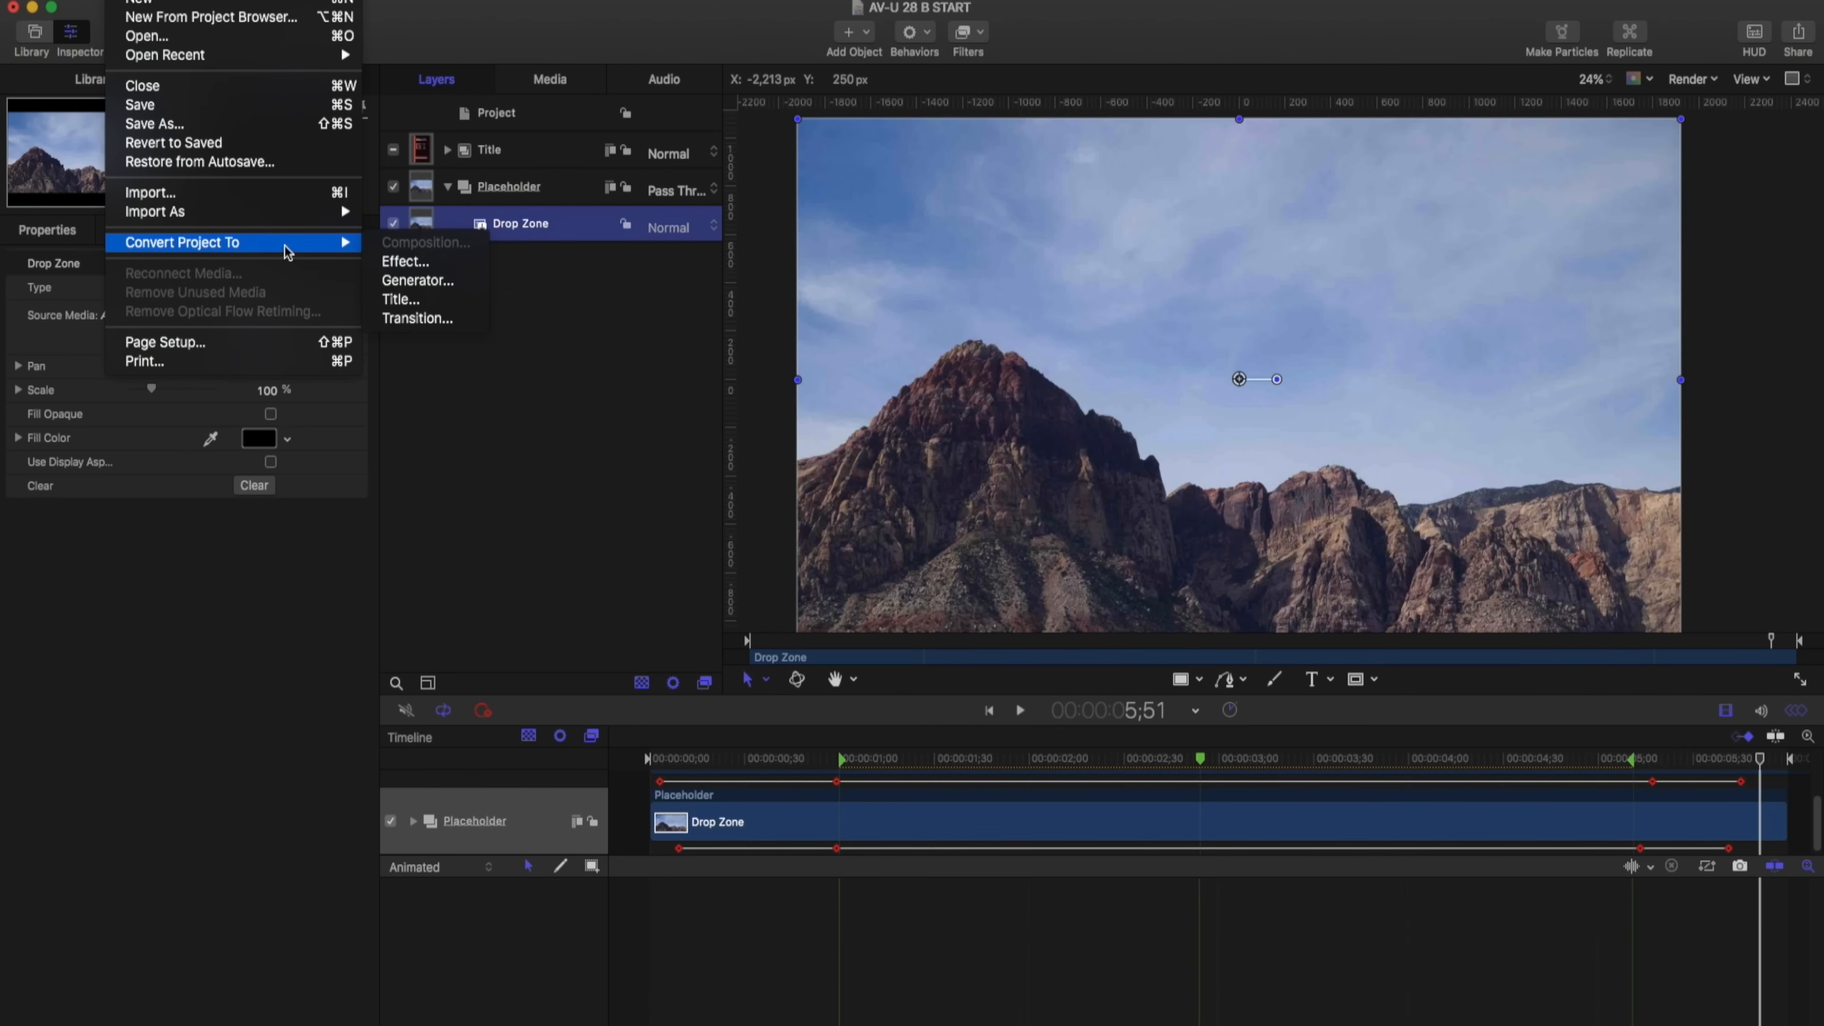
{"action": "left_click", "coordinate": [400, 299]}
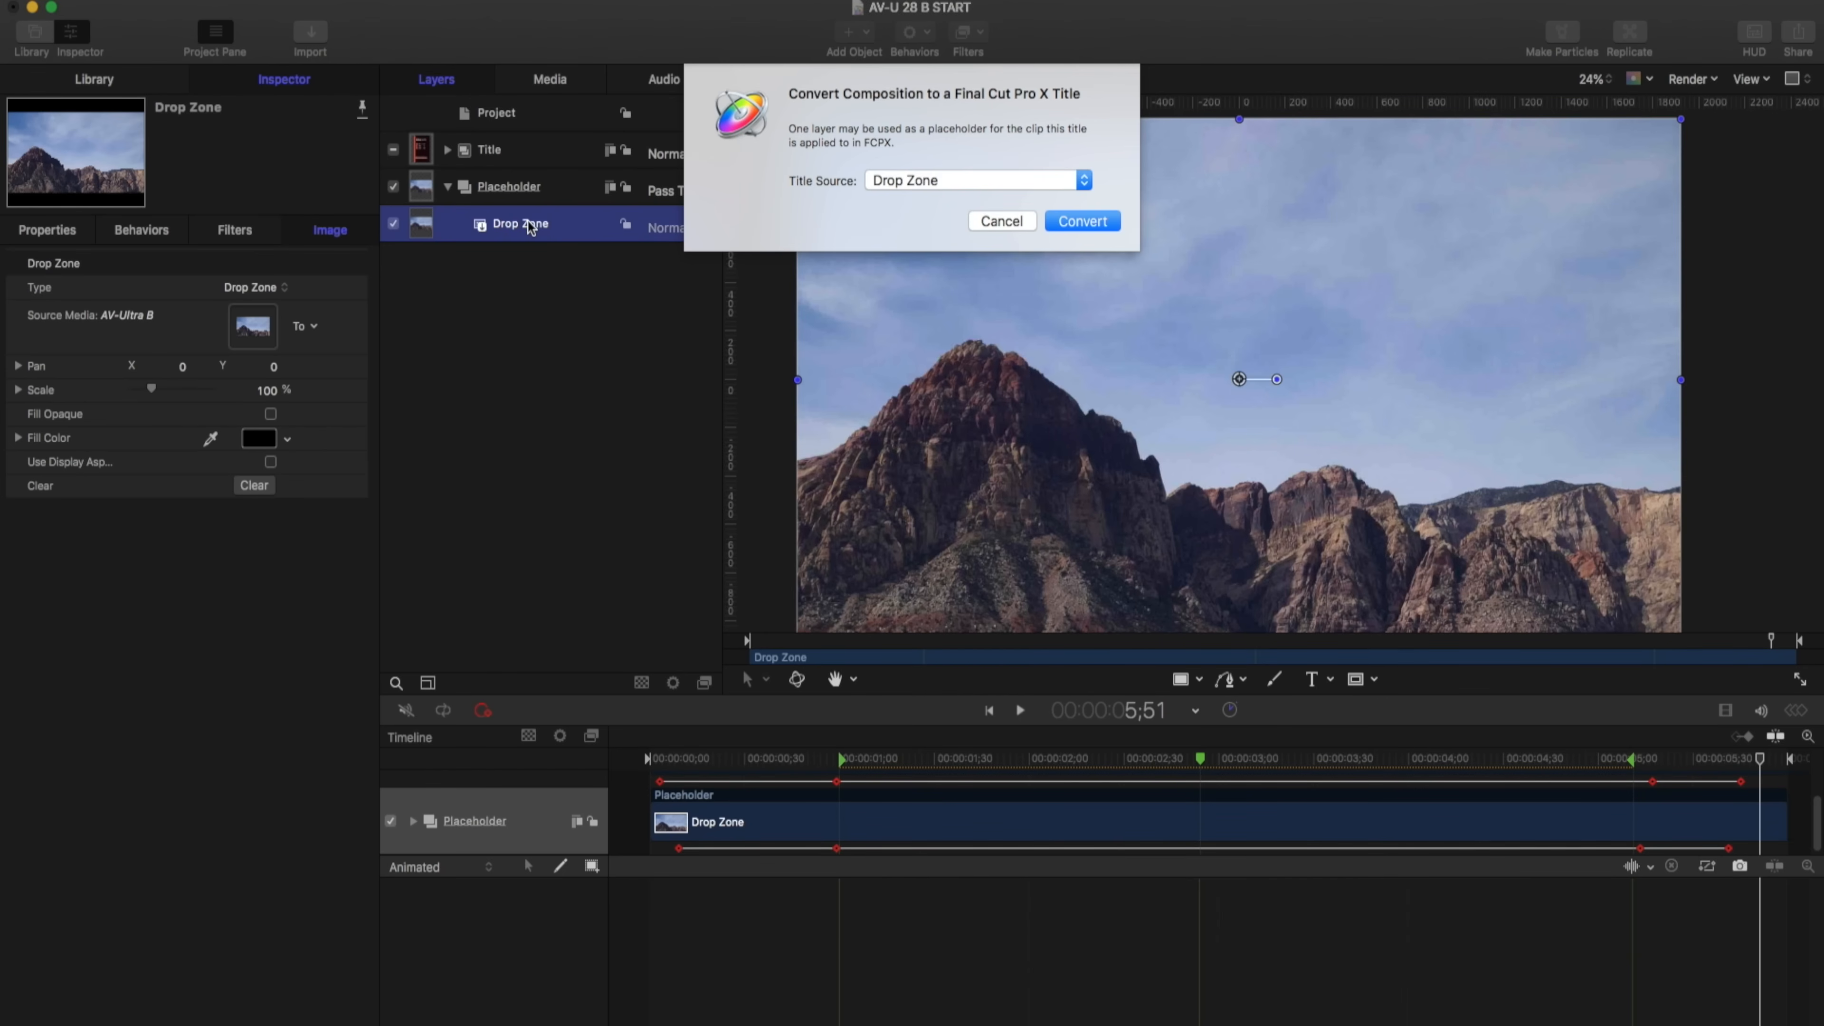
{"action": "left_click", "coordinate": [1082, 221]}
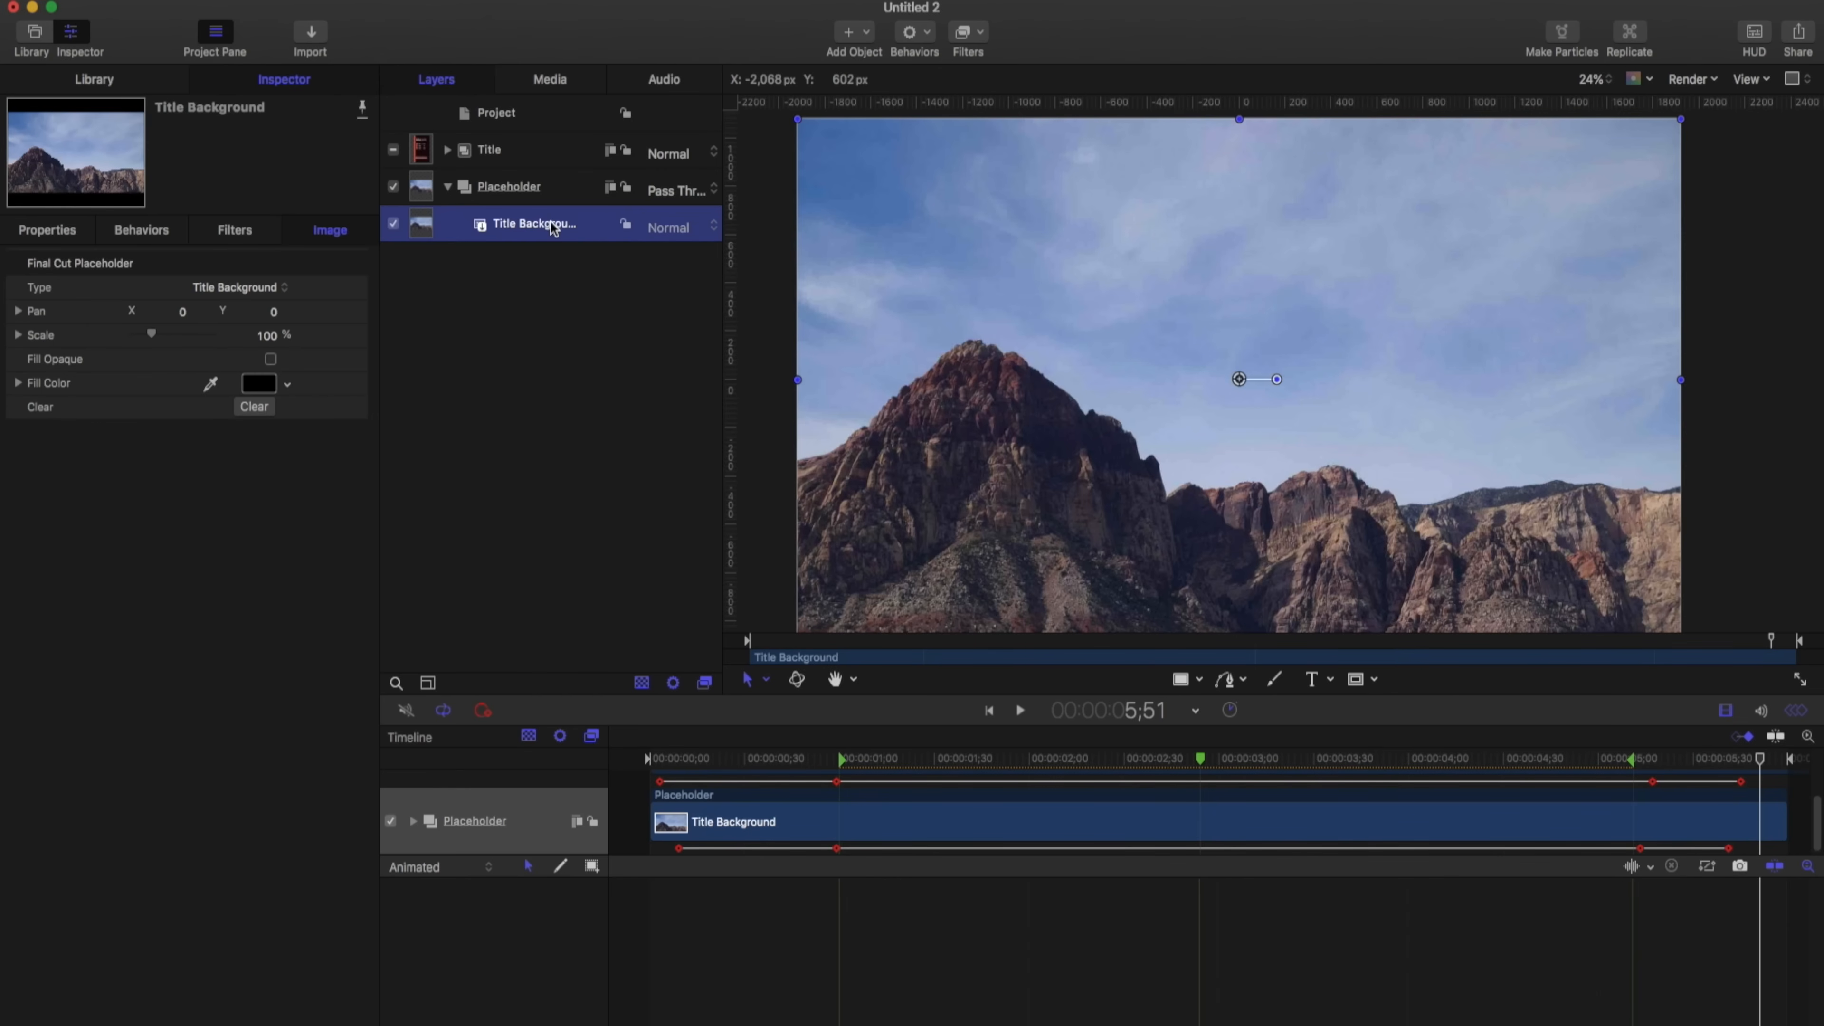
{"action": "left_click_drag", "start_coordinate": [649, 760], "coordinate": [869, 760]}
{"action": "left_click_drag", "start_coordinate": [1066, 764], "coordinate": [1558, 804]}
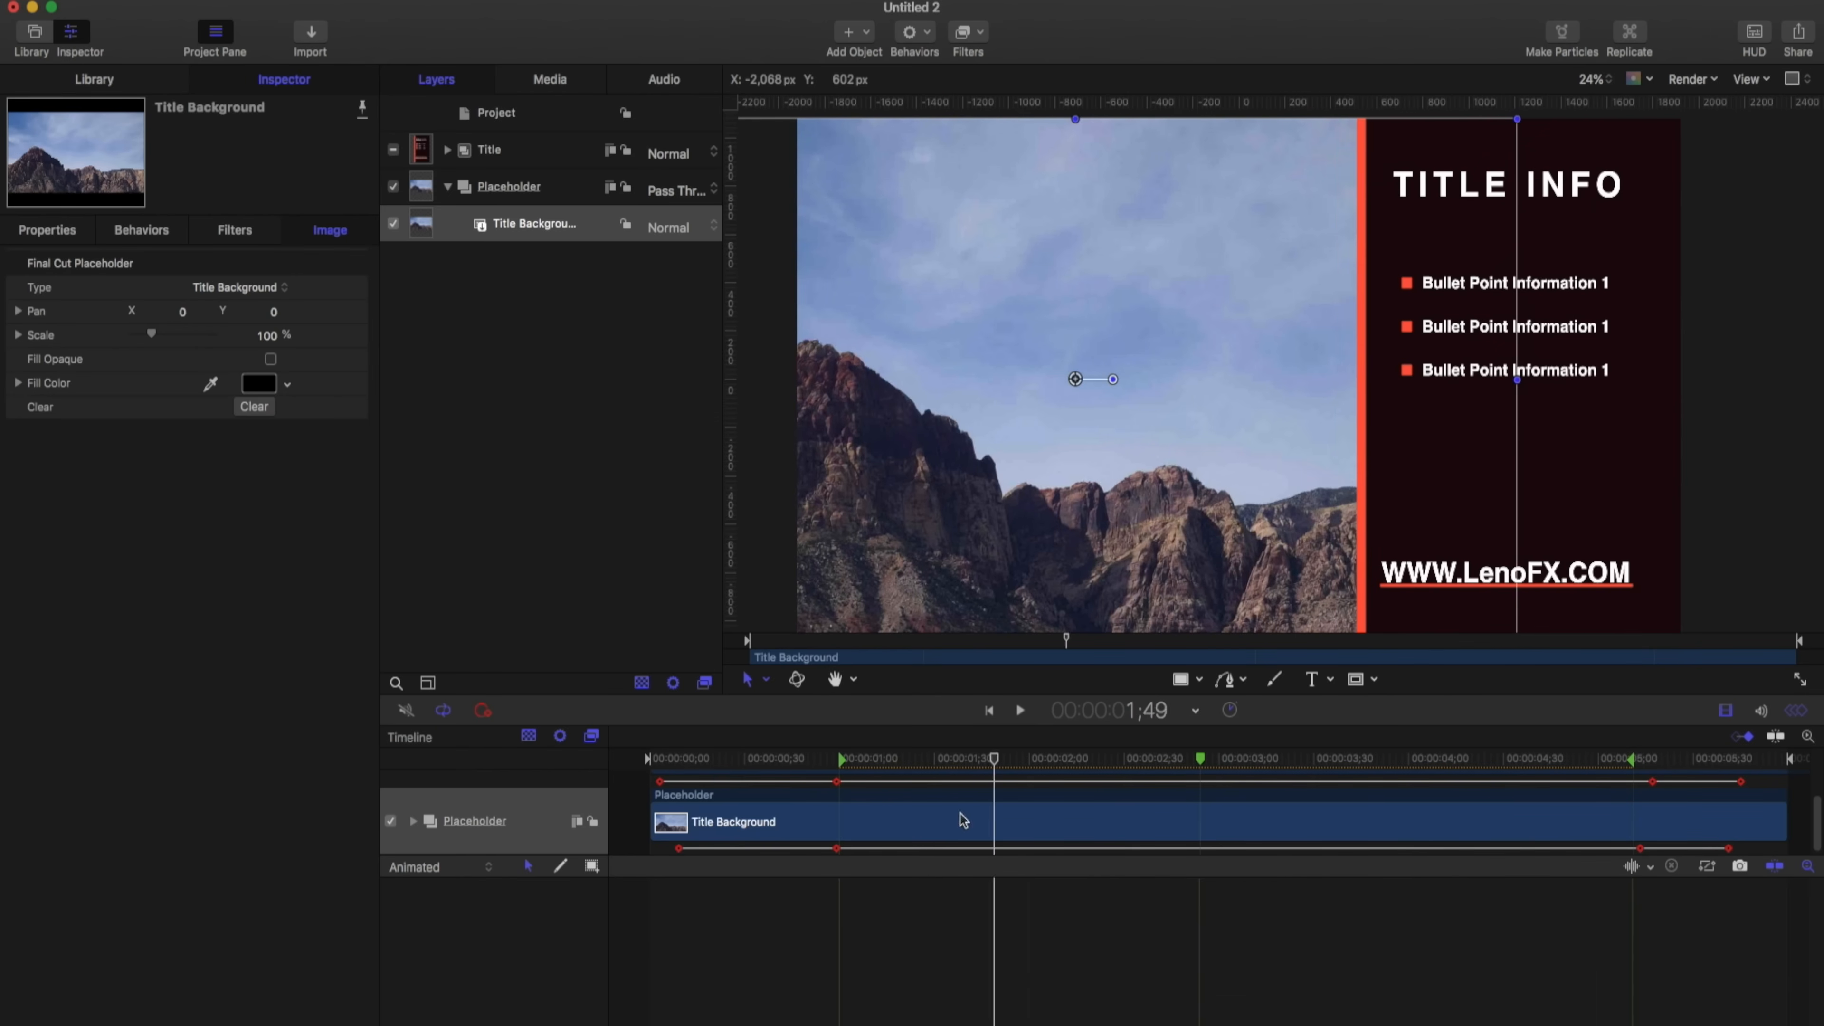